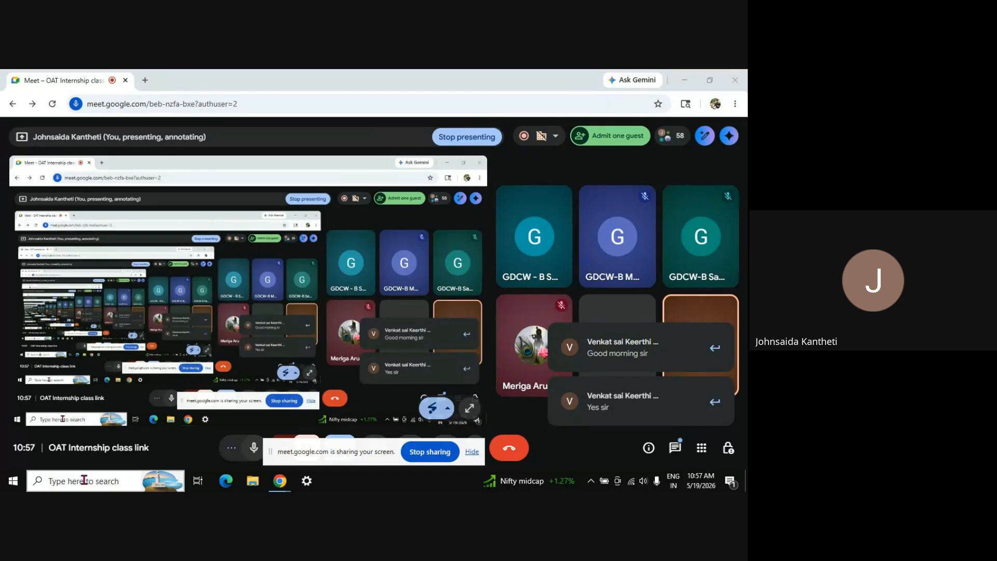
Launch Excel by searching 'excel' in Windows Search and start a blank workbook
click(84, 481)
text(e)
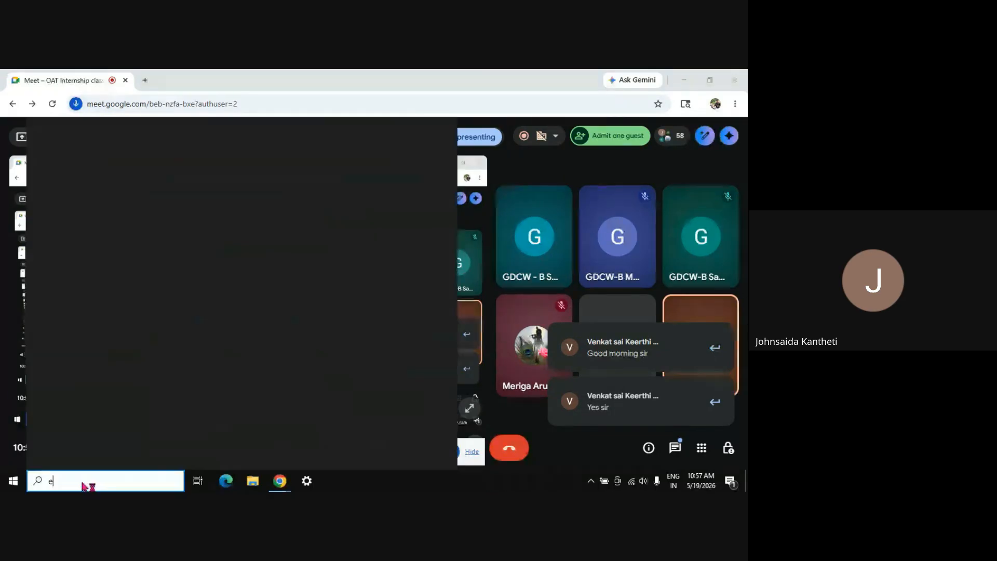
text(xce)
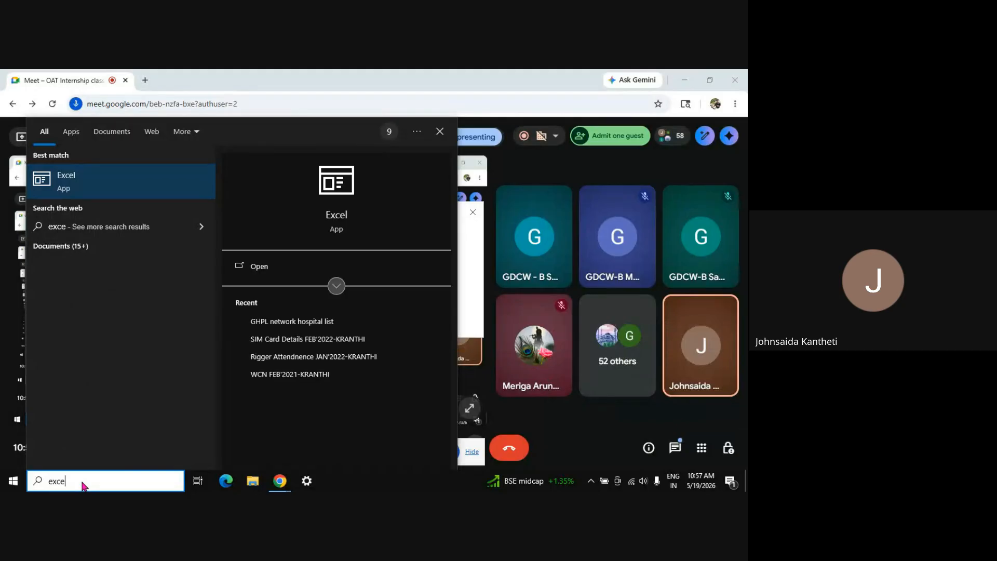
text(l)
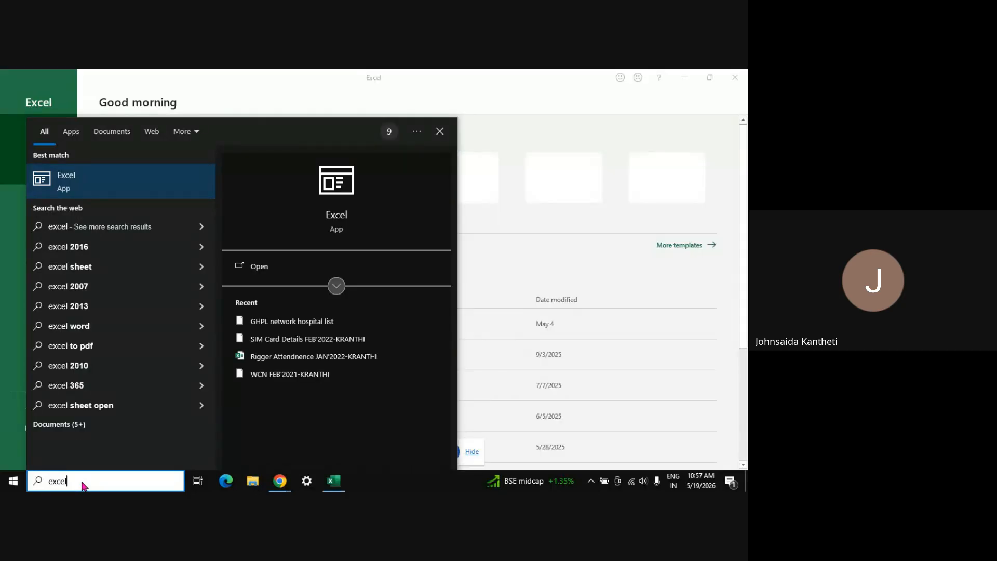
click(510, 237)
click(143, 177)
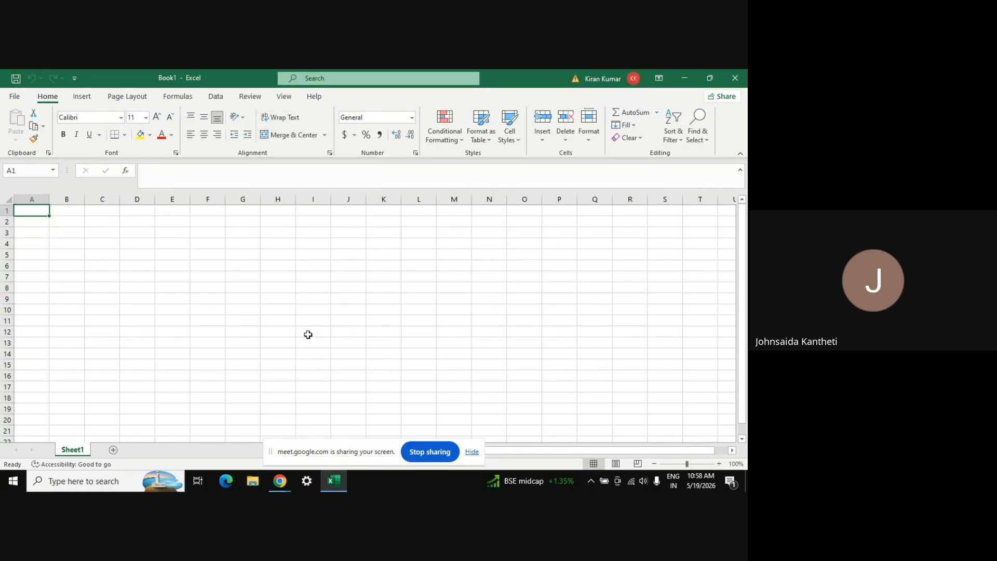
Return to Google Meet, open the waiting list, and admit the first five waiting guests
mouse_move(278, 486)
click(219, 435)
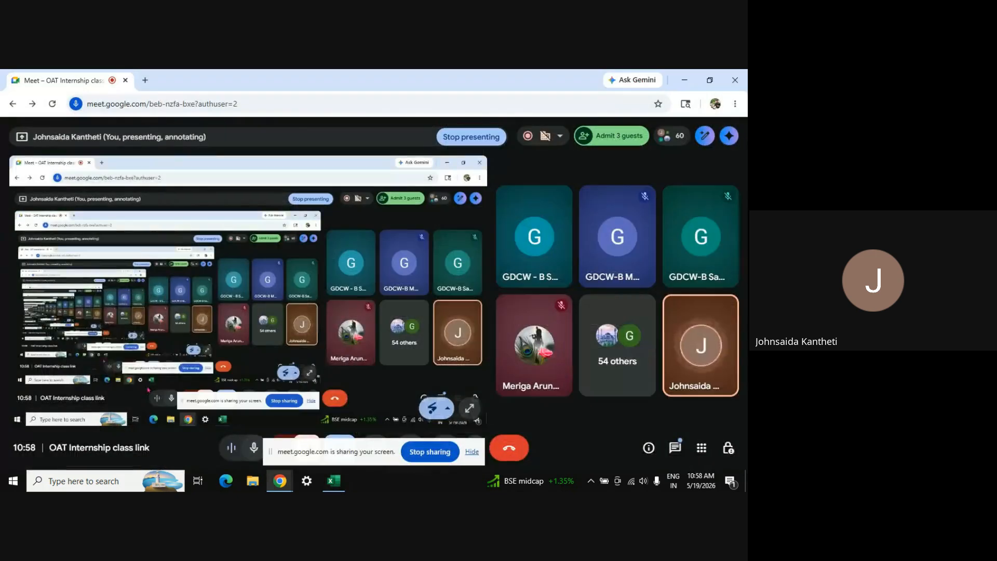
click(618, 137)
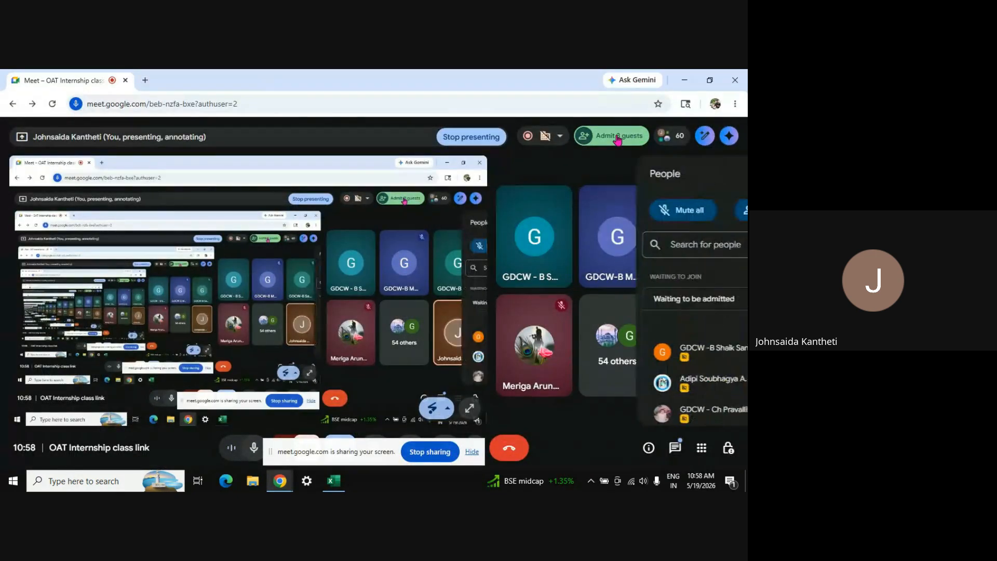
click(682, 353)
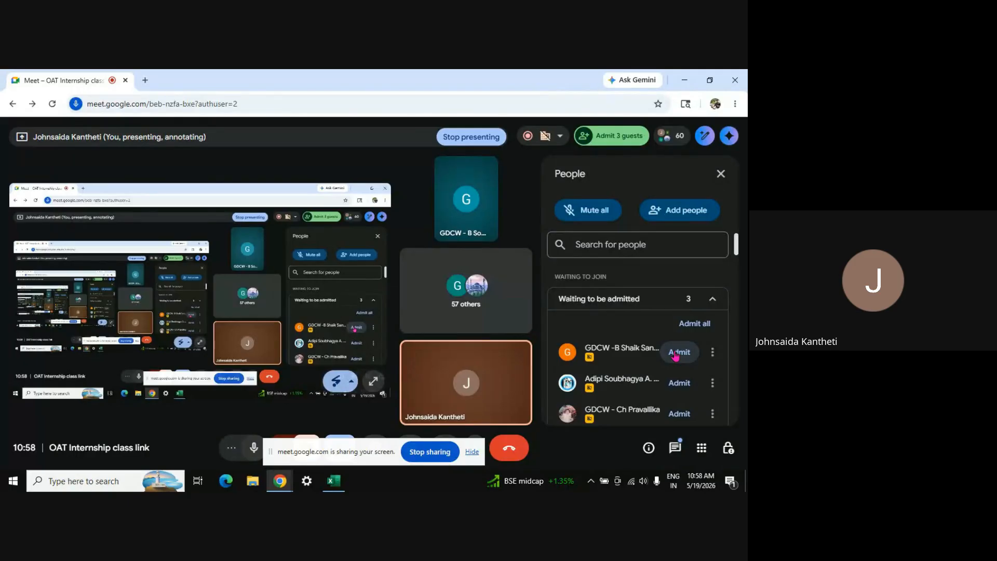
click(675, 353)
click(677, 353)
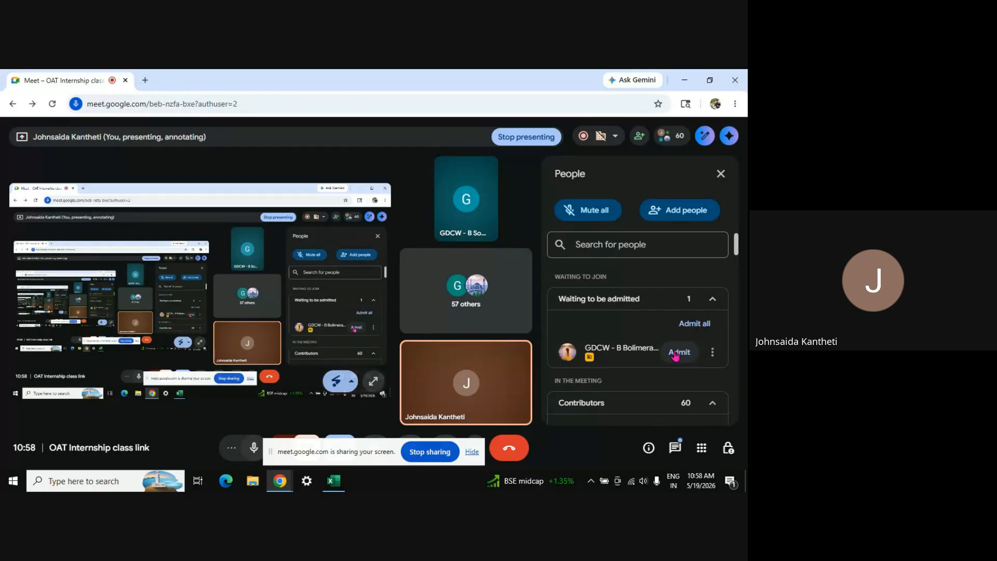
click(676, 353)
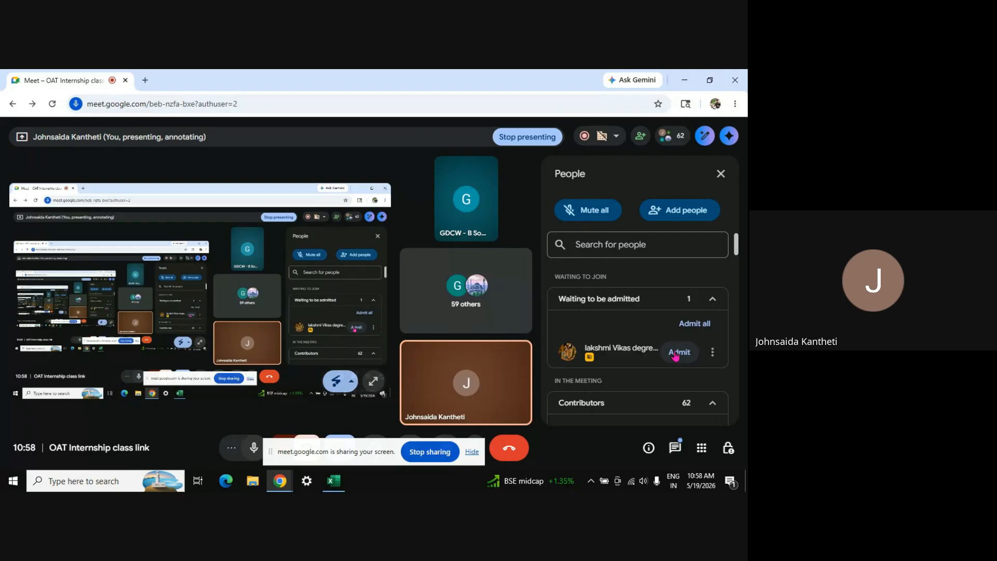
click(675, 353)
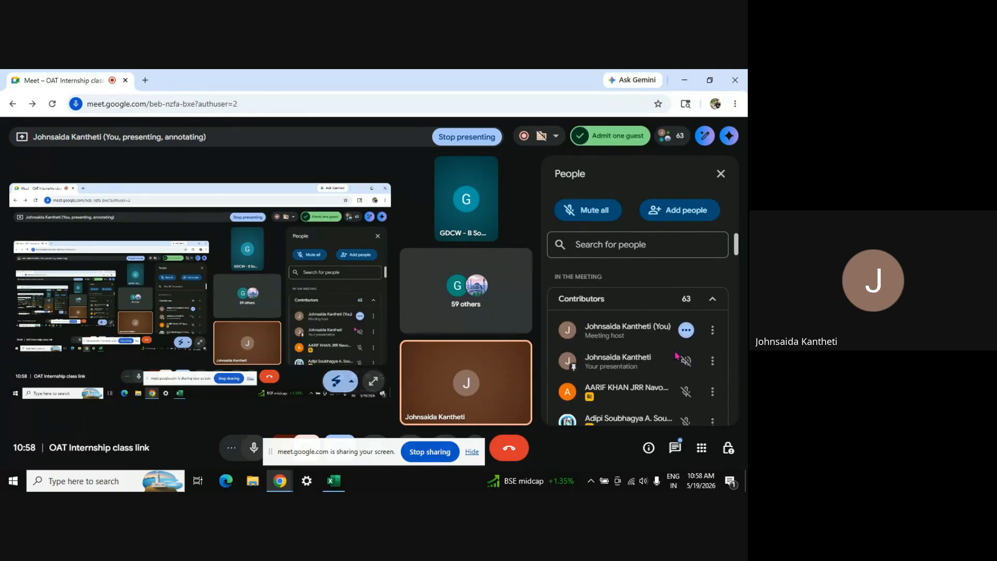
Briefly search the participant list, then admit six more waiting guests, reaching 68 participants
click(619, 247)
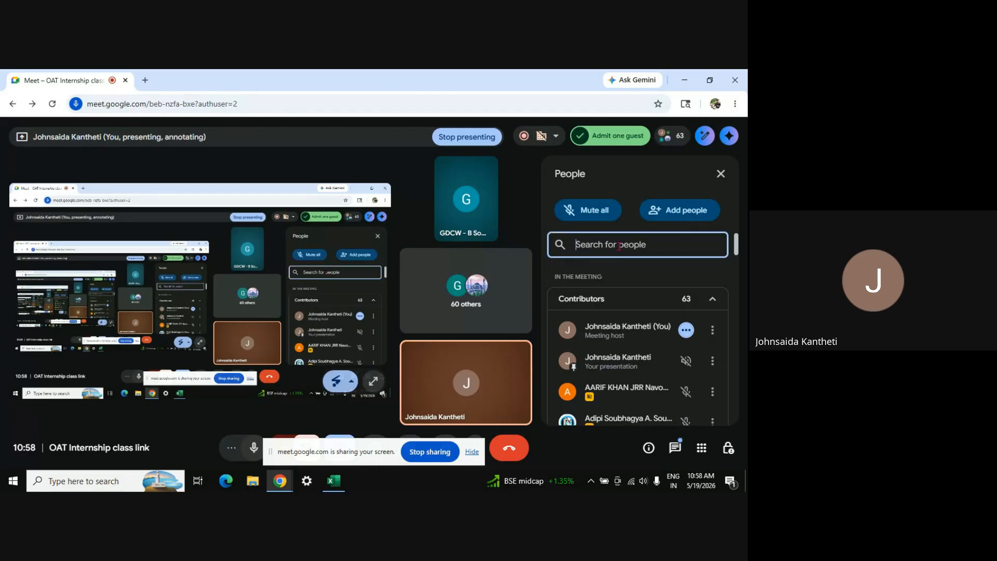
text(khu)
key(BackSpace)
key(BackSpace)
key(BackSpace)
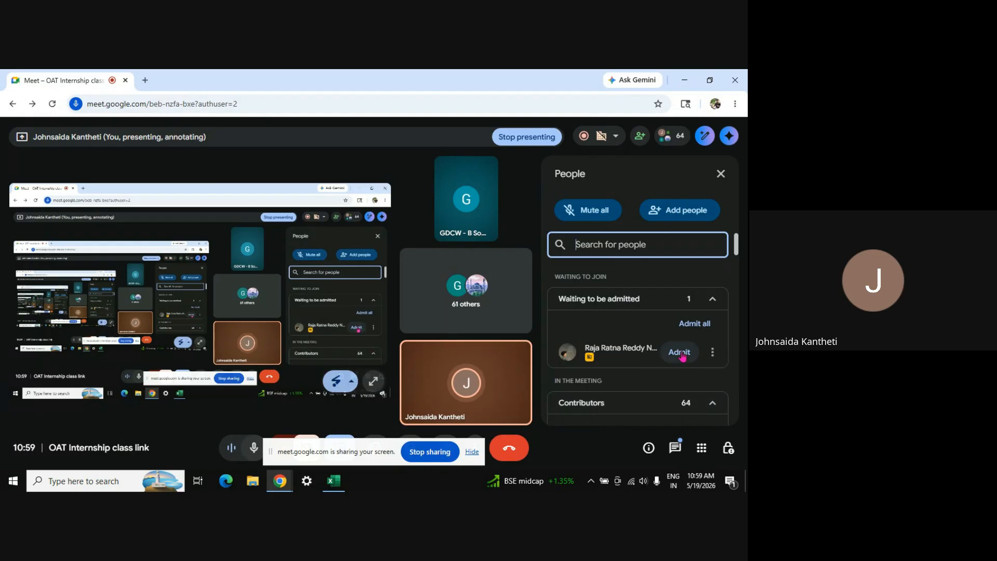
click(681, 353)
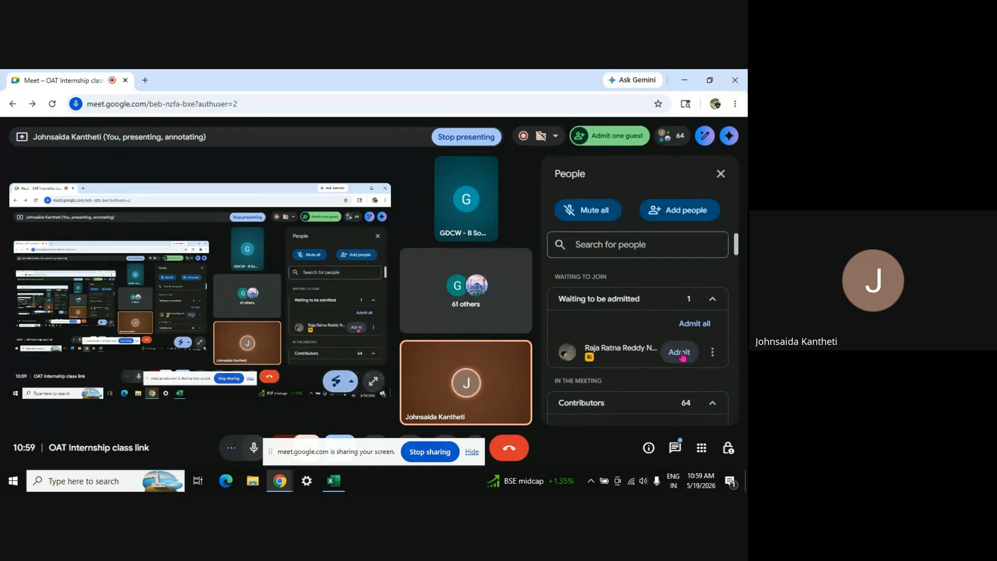
click(681, 353)
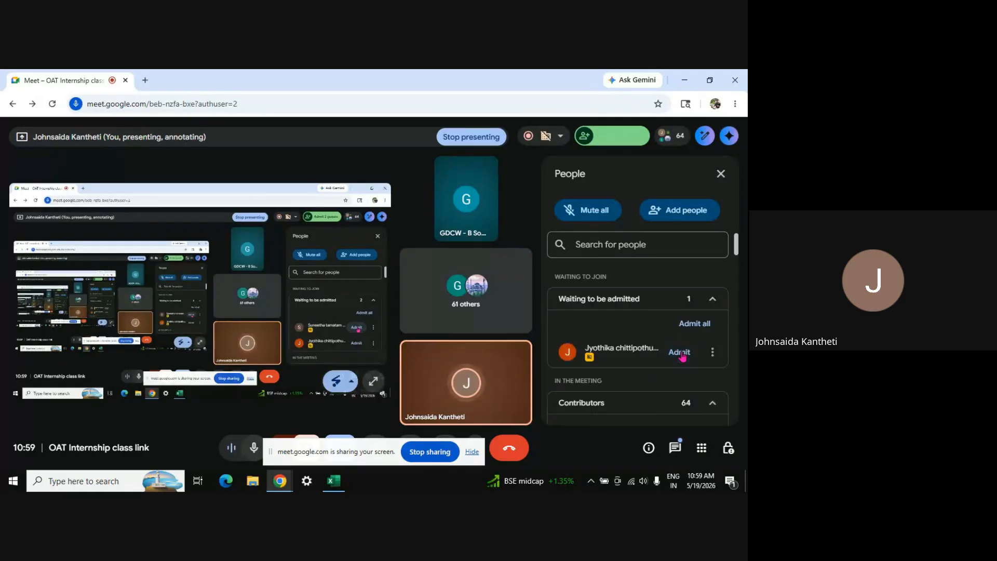
click(681, 351)
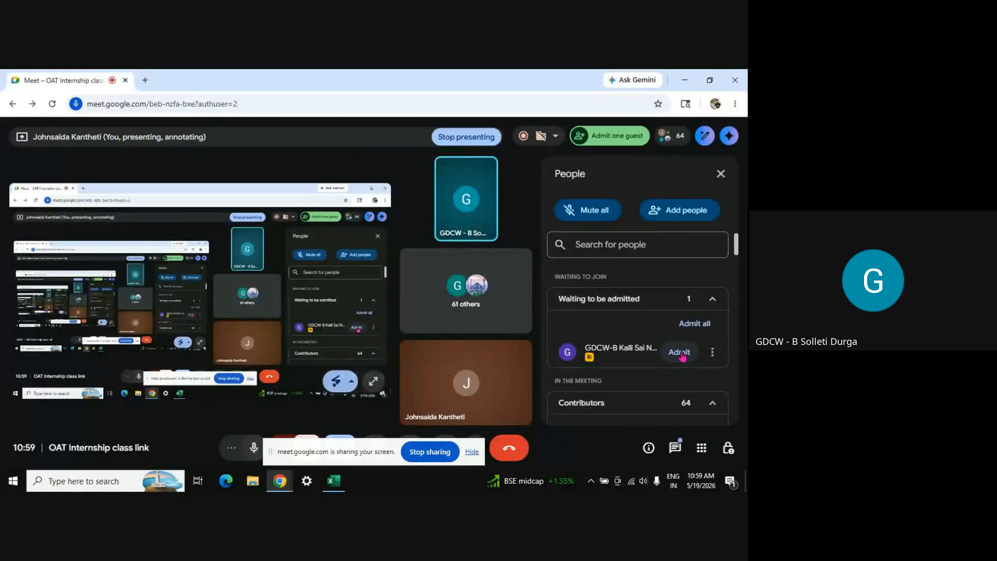
click(683, 357)
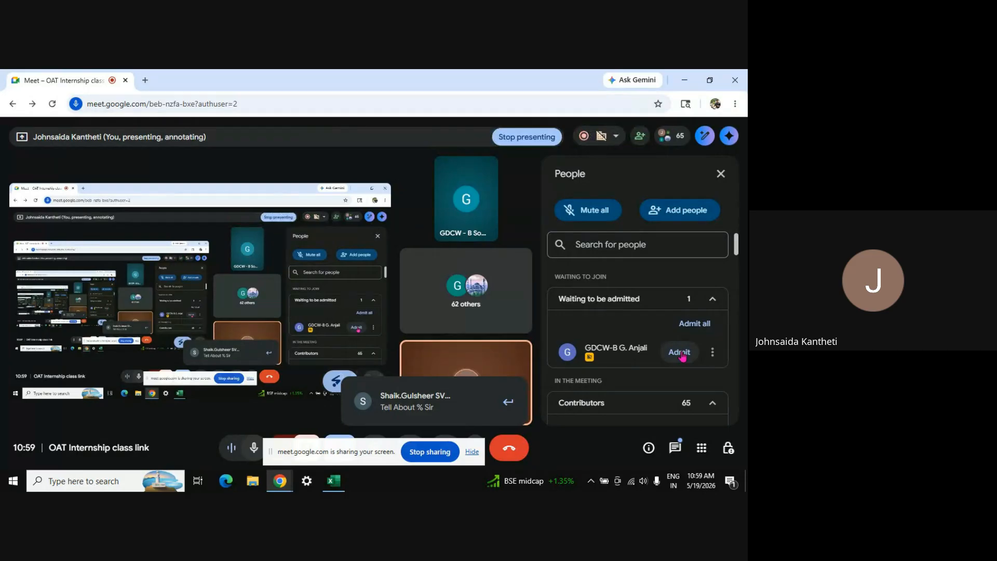
click(681, 354)
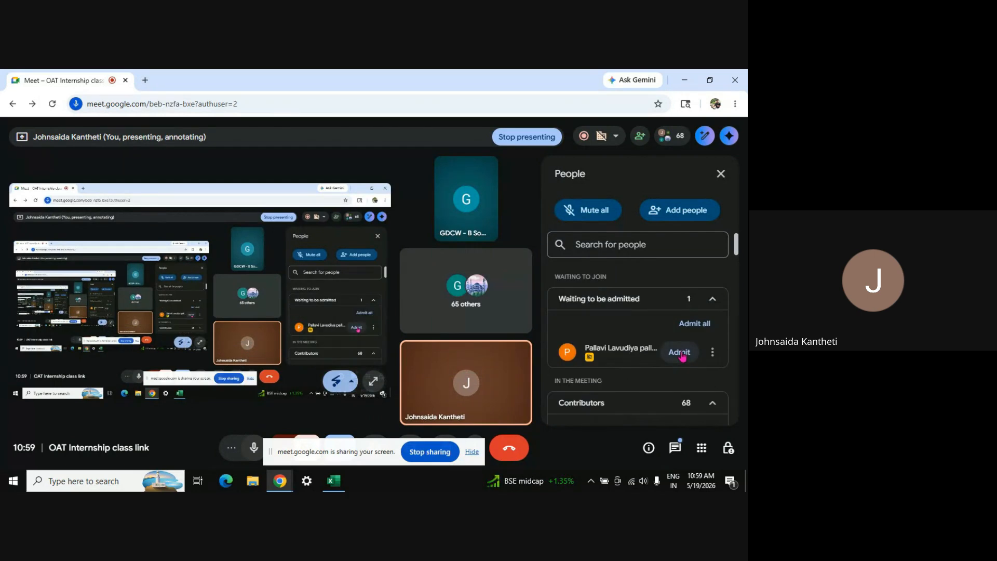
click(680, 353)
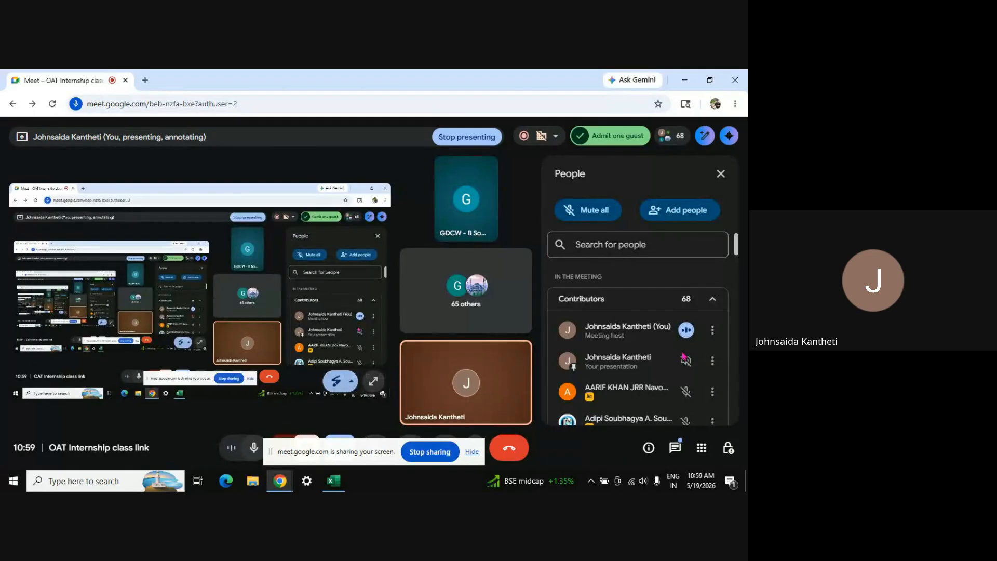
Open the Google Meet chat and read the class messages, ending with 'No doubts'
click(674, 452)
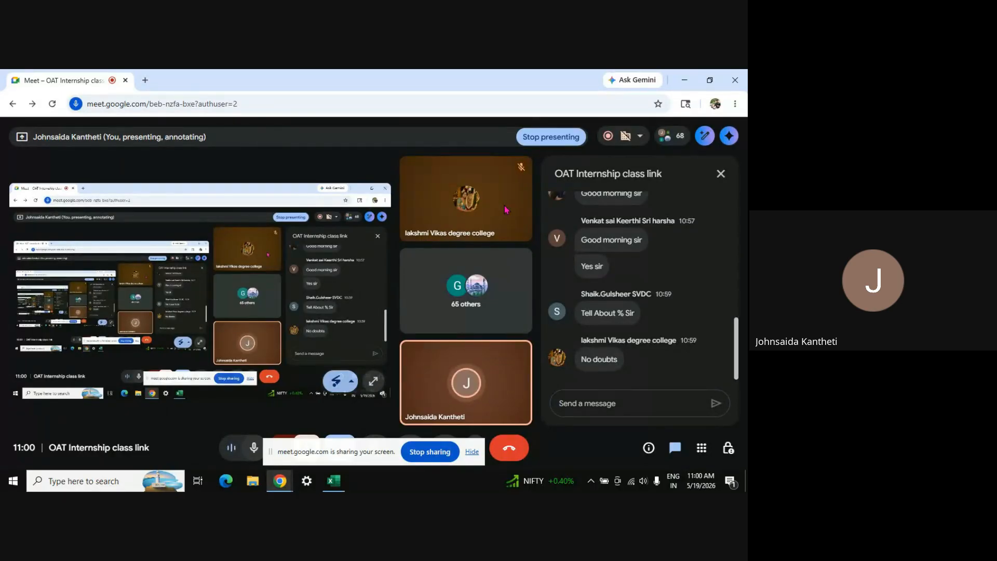
mouse_move(494, 207)
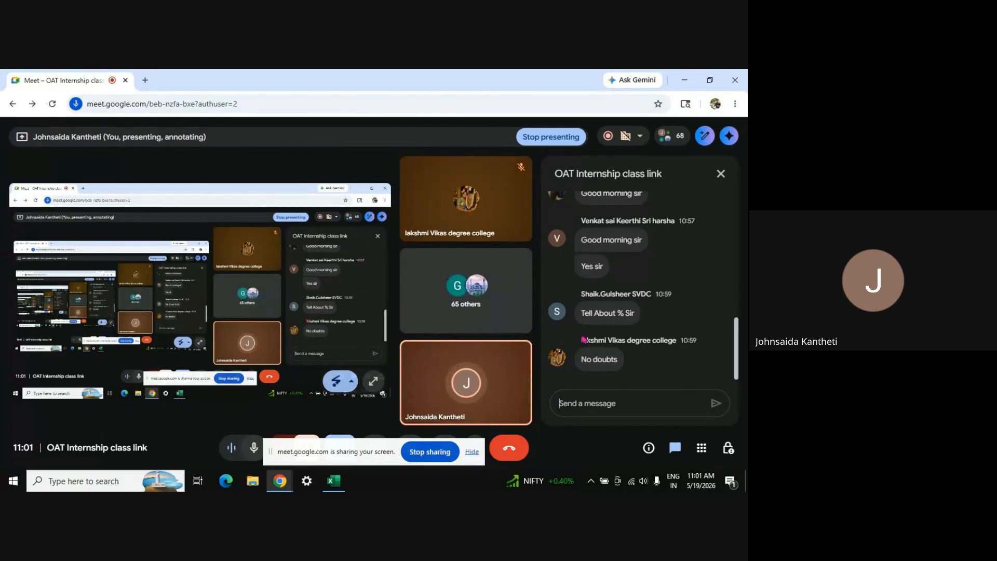
Back in Excel, enter 30, 40, 34, 23 and 59 down E5:E9
click(334, 482)
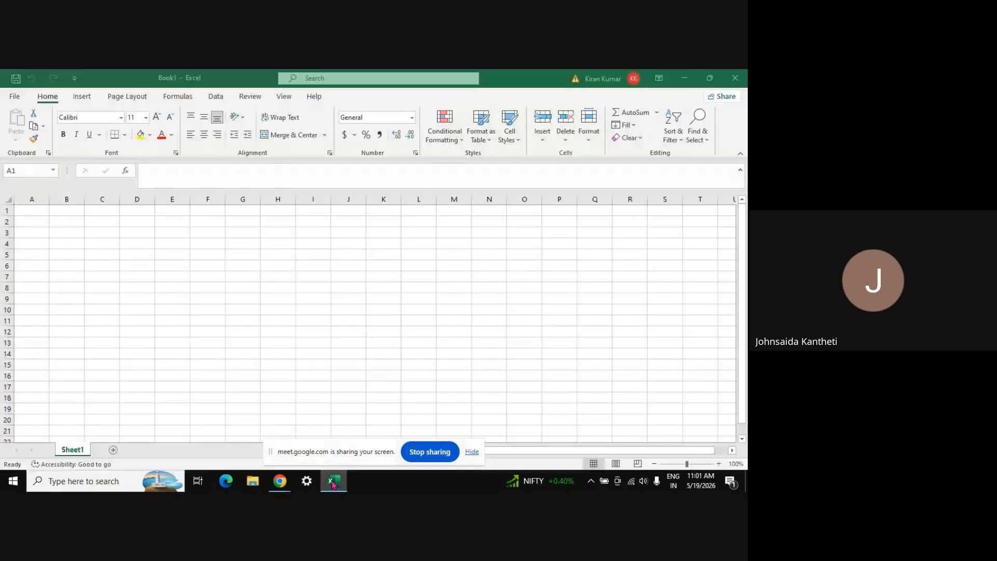
click(176, 251)
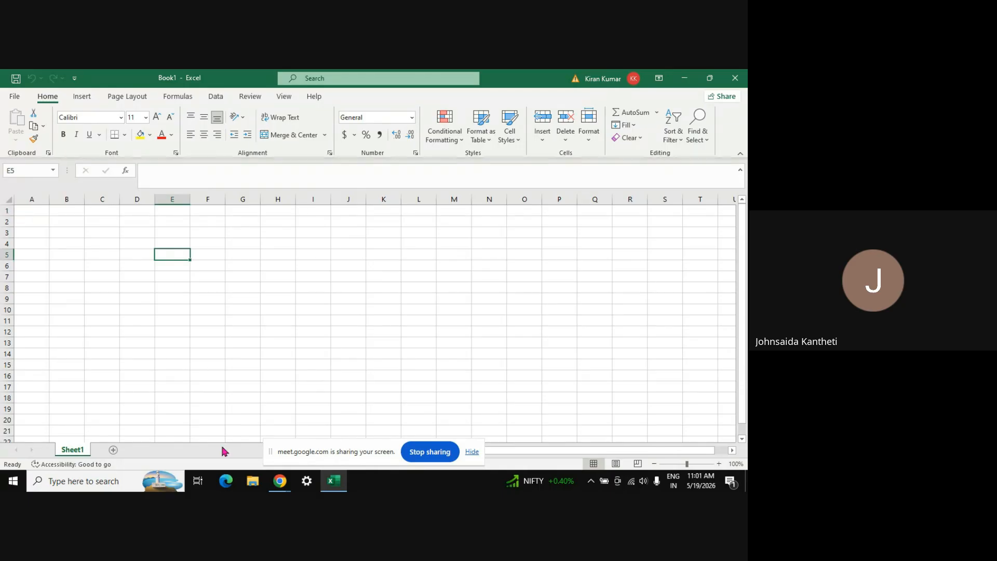
text(30)
key(Return)
text(40)
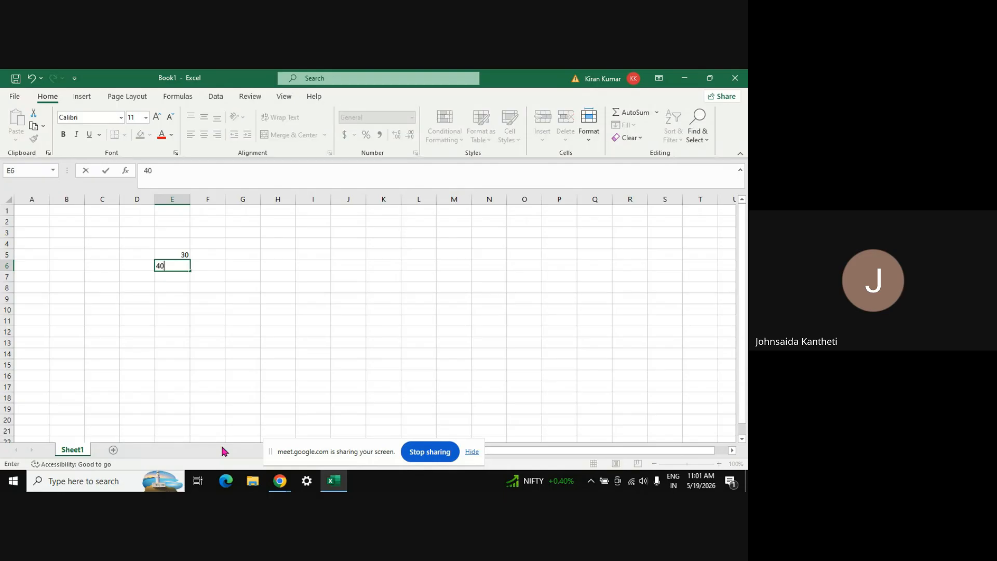
key(Return)
text(34)
key(Return)
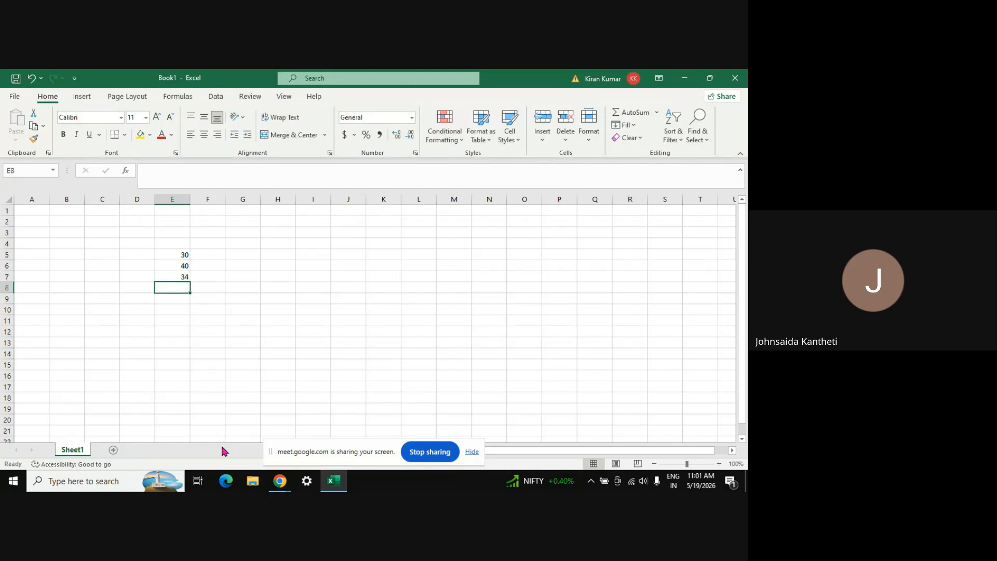
text(23)
key(Return)
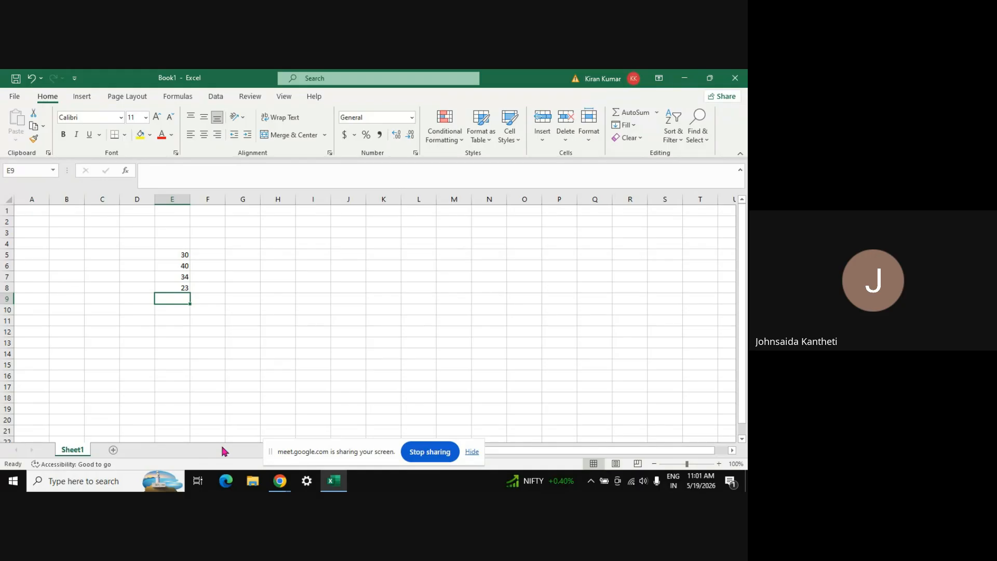
text(59)
key(Return)
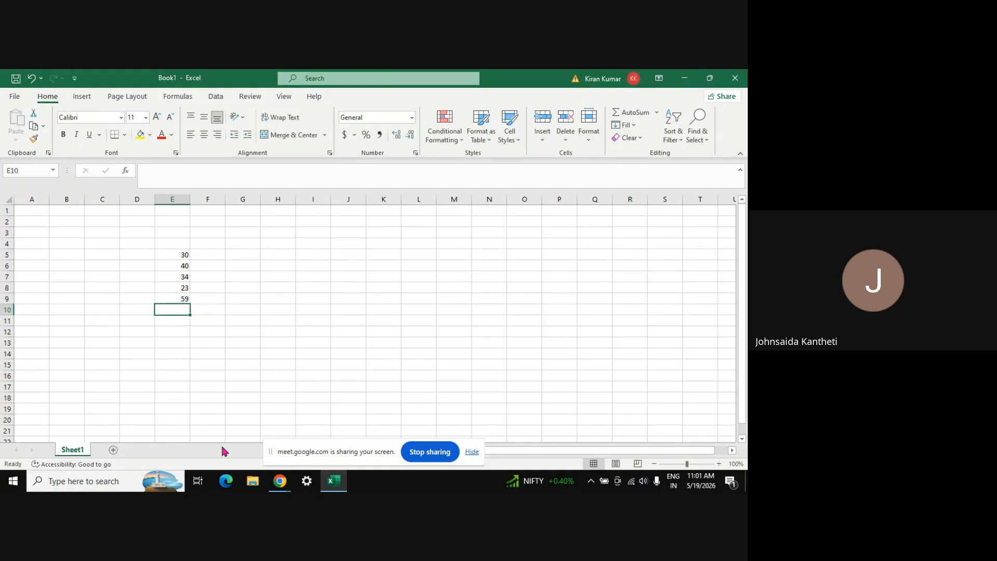
key(Up)
key(Up)
key(Up)
key(Up)
key(Up)
key(Up)
key(Down)
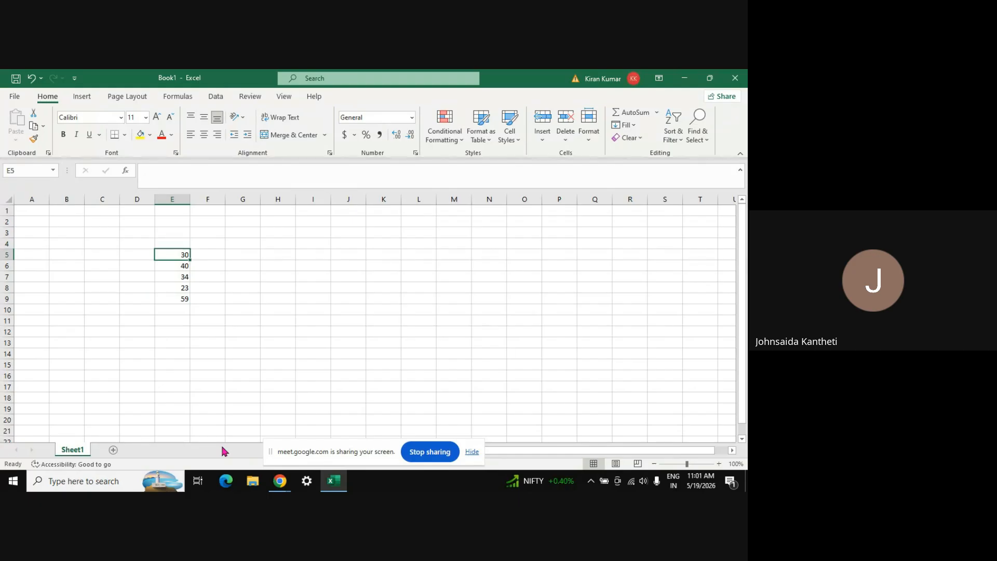
key(shift+Down)
key(shift+Down)
key(shift+Down)
key(shift+Down)
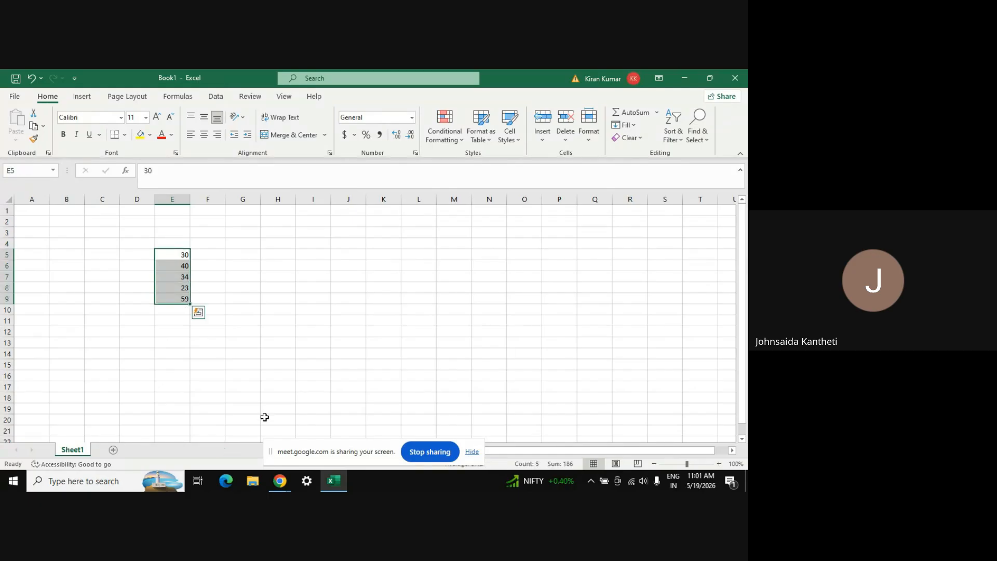
Enter 100 in G5, 60 in H5 and 14000 in I5
click(240, 258)
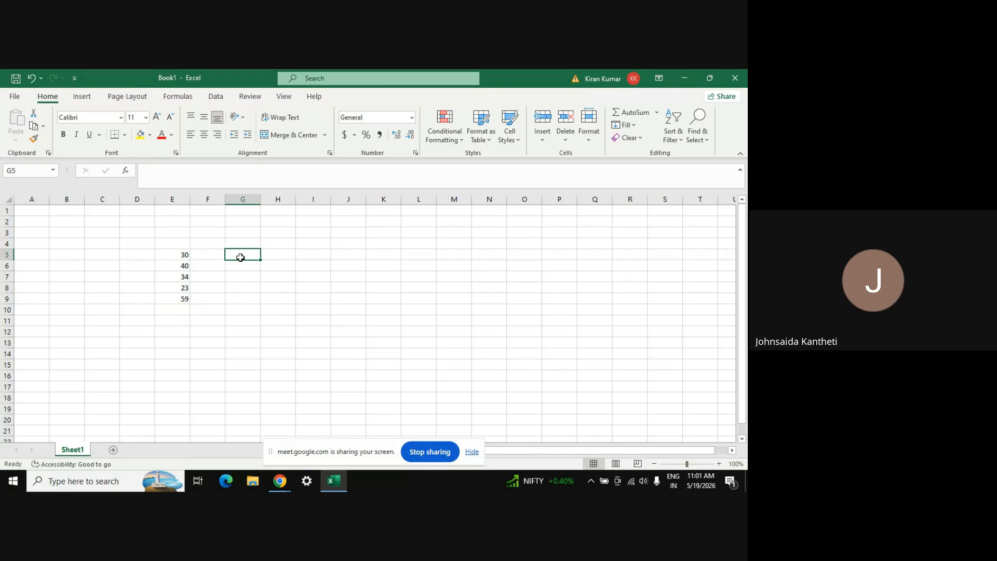
text(100)
key(Return)
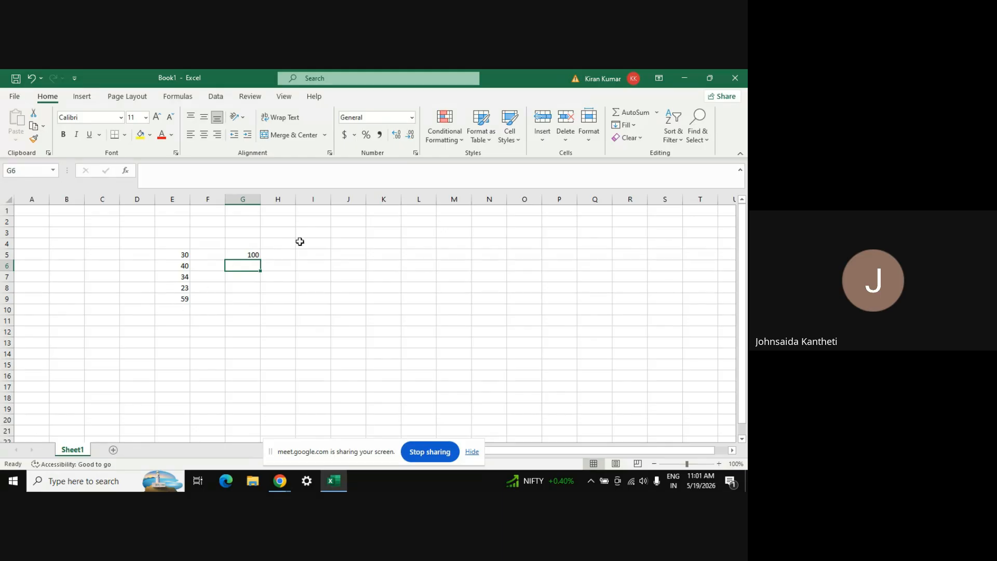
click(278, 255)
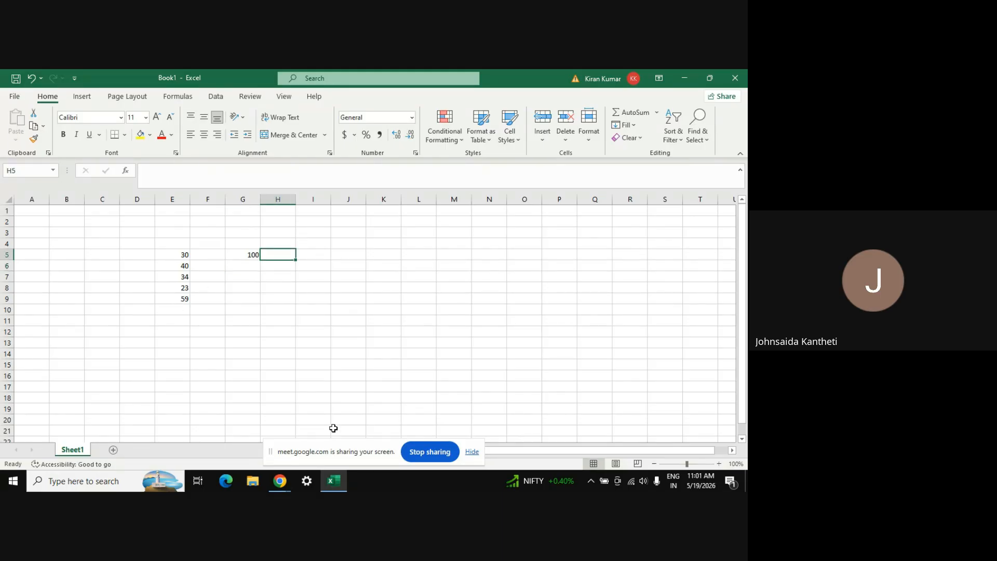
text(60)
key(Return)
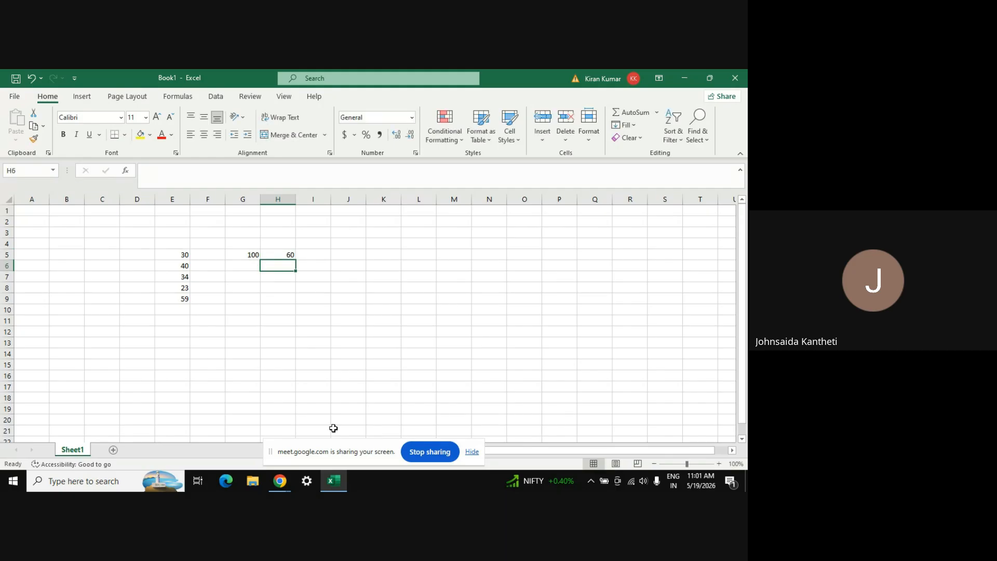
click(178, 254)
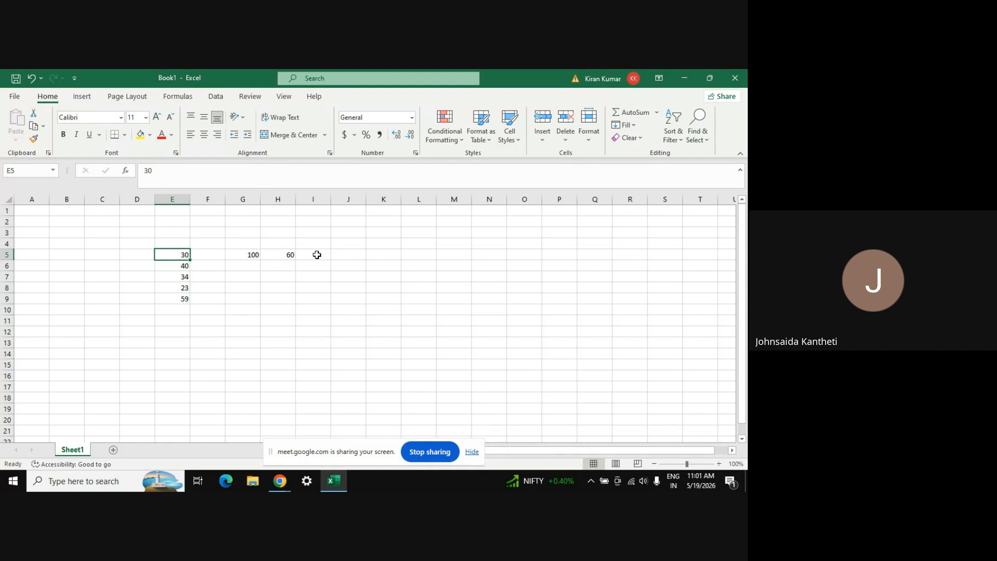
click(317, 255)
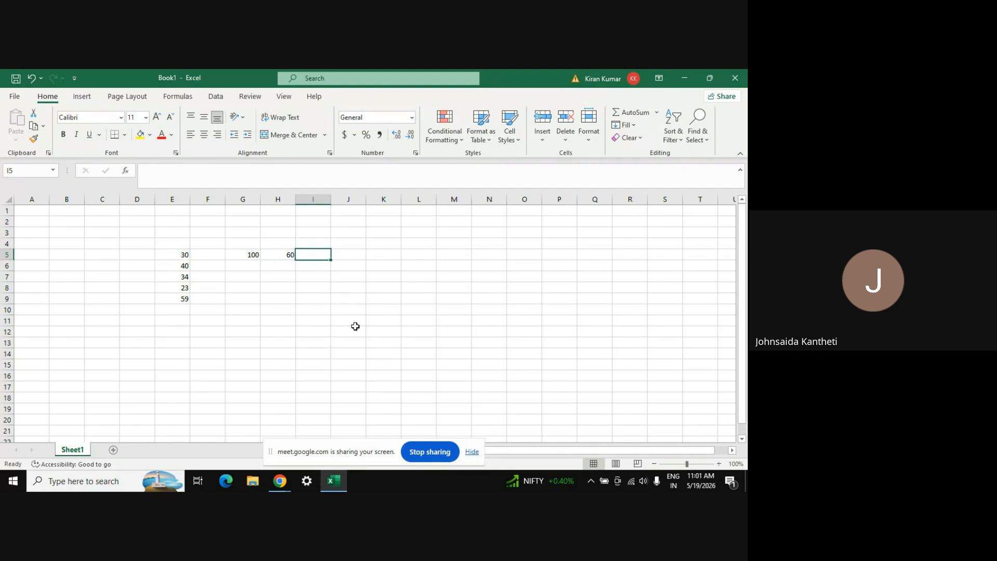
text(14000)
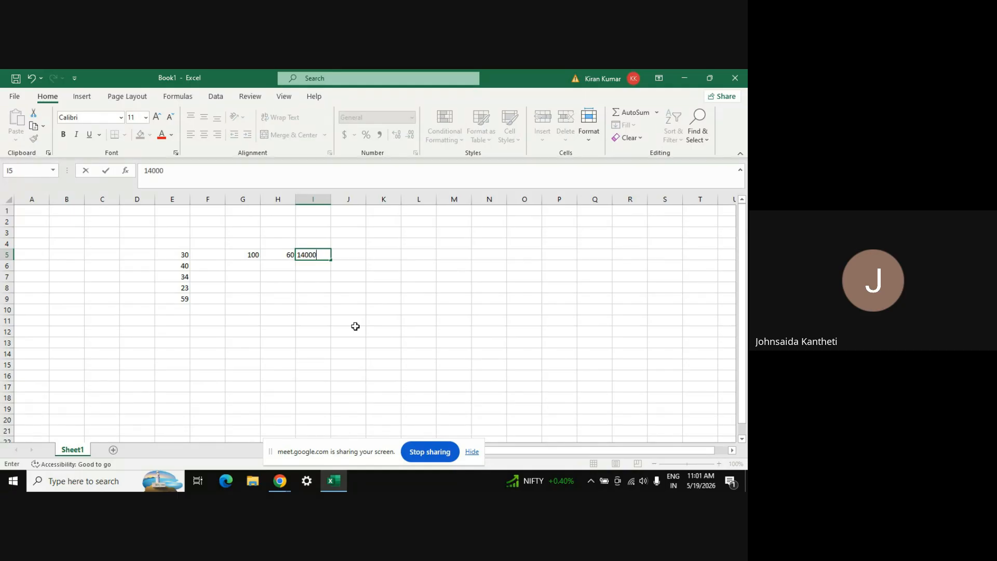
key(Return)
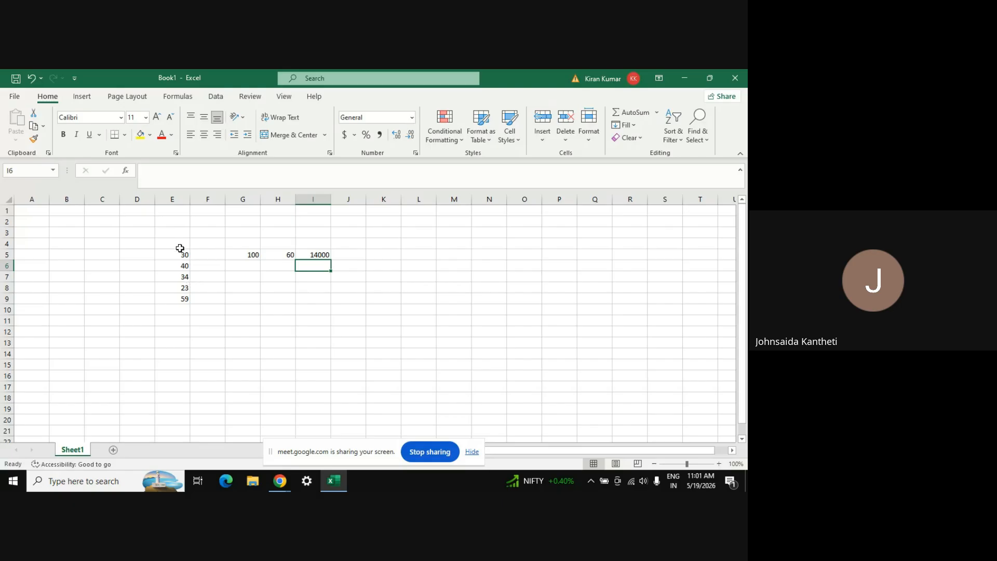
Zoom in four steps, then delete empty row 2 twice so the numbers start in row 3
click(719, 463)
click(720, 463)
click(719, 464)
click(719, 464)
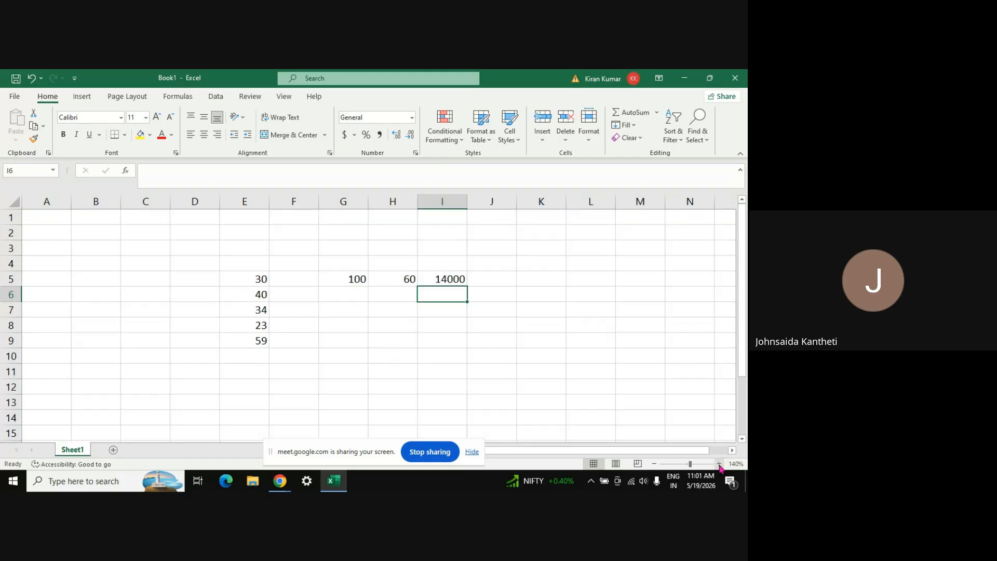
click(719, 464)
scroll(427, 351, right, 3)
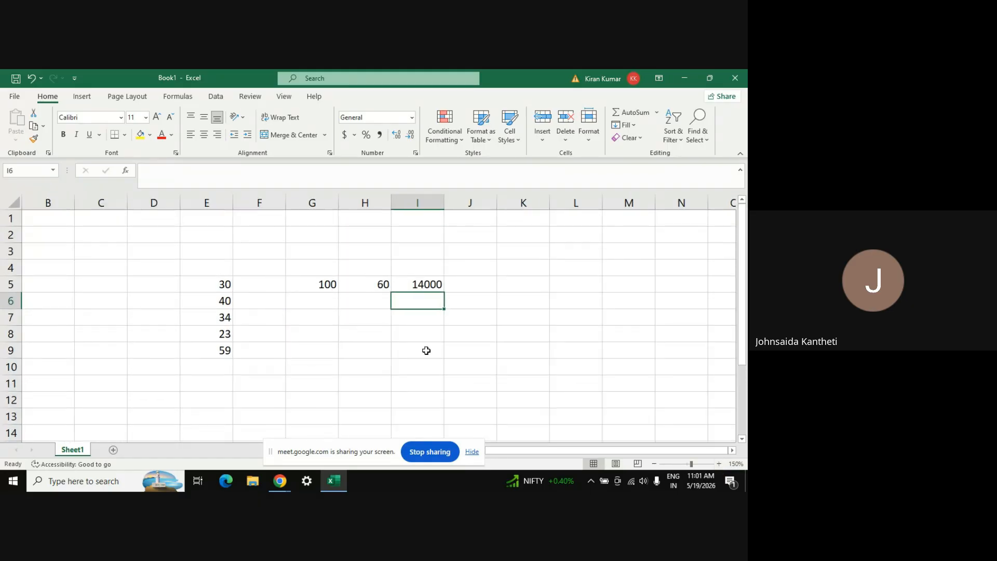
scroll(426, 351, left, 3)
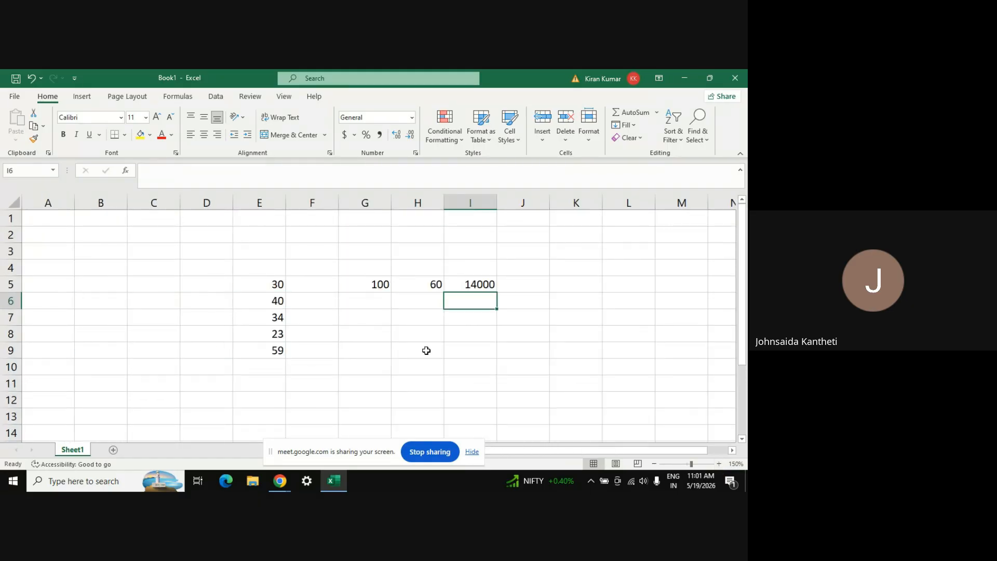
click(263, 269)
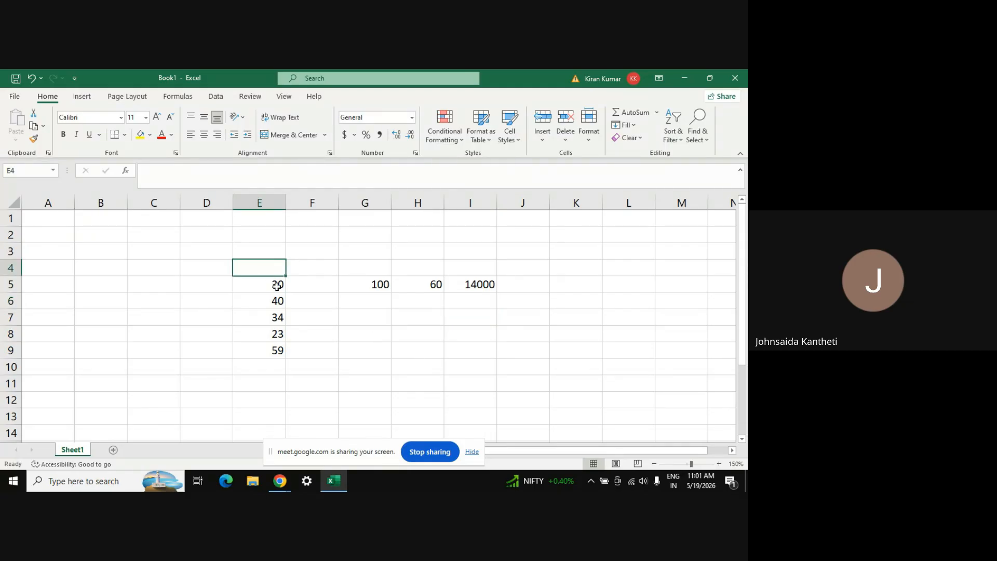
scroll(277, 285, down, 2)
scroll(277, 287, up, 2)
click(9, 236)
key(ctrl+minus)
key(ctrl+minus)
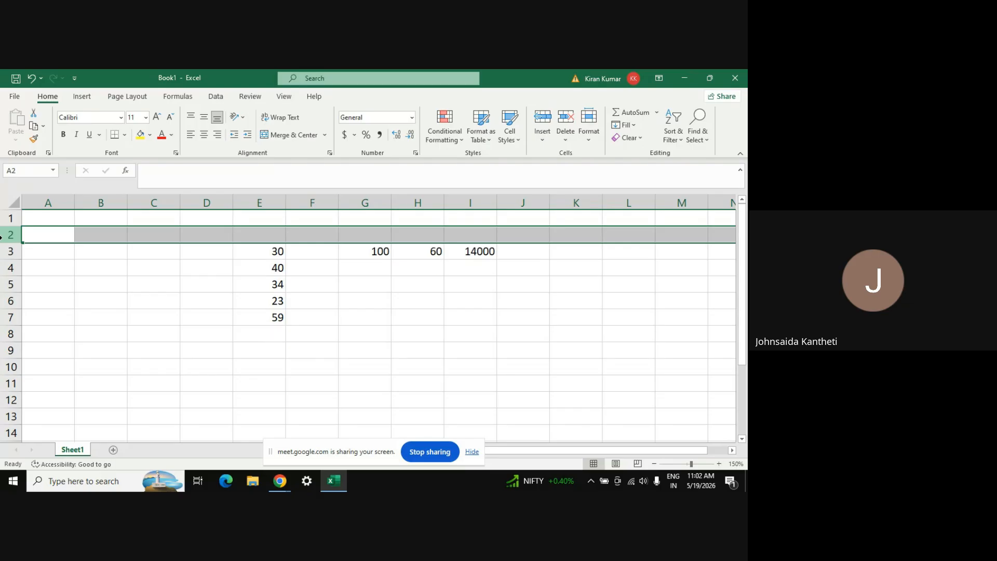
click(359, 322)
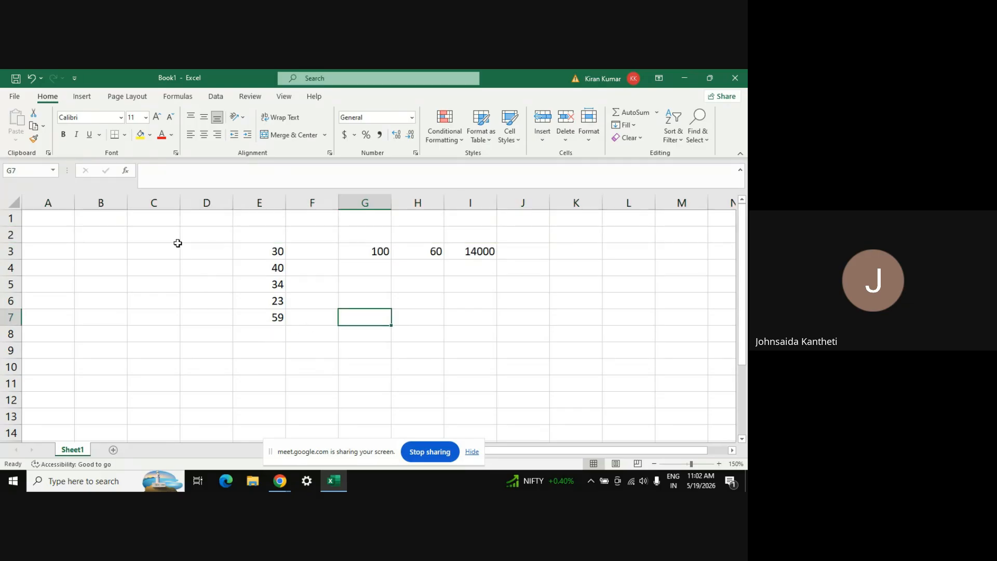
Delete empty column A three times so the data begins in column B
click(155, 199)
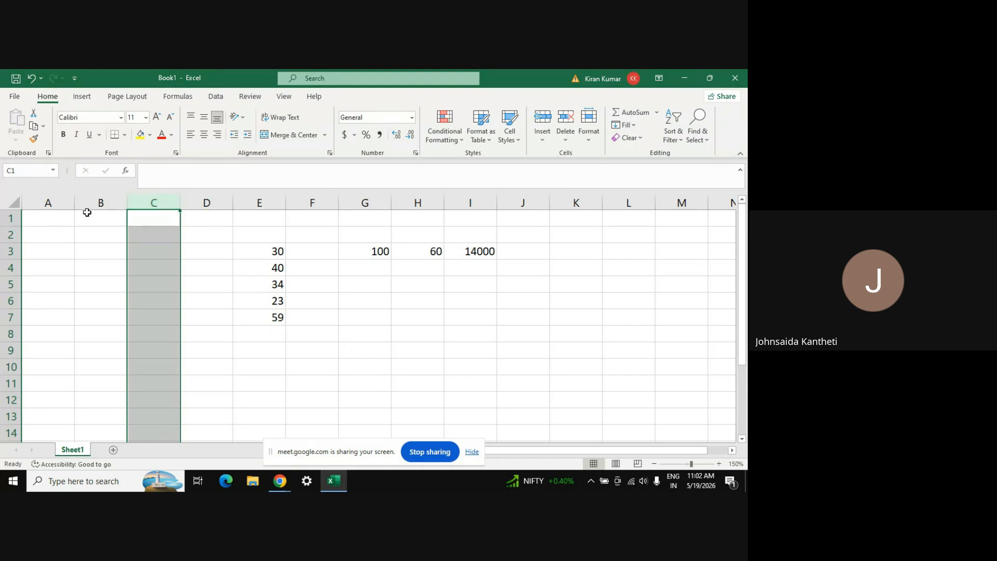
click(58, 201)
key(ctrl+minus)
key(ctrl+minus)
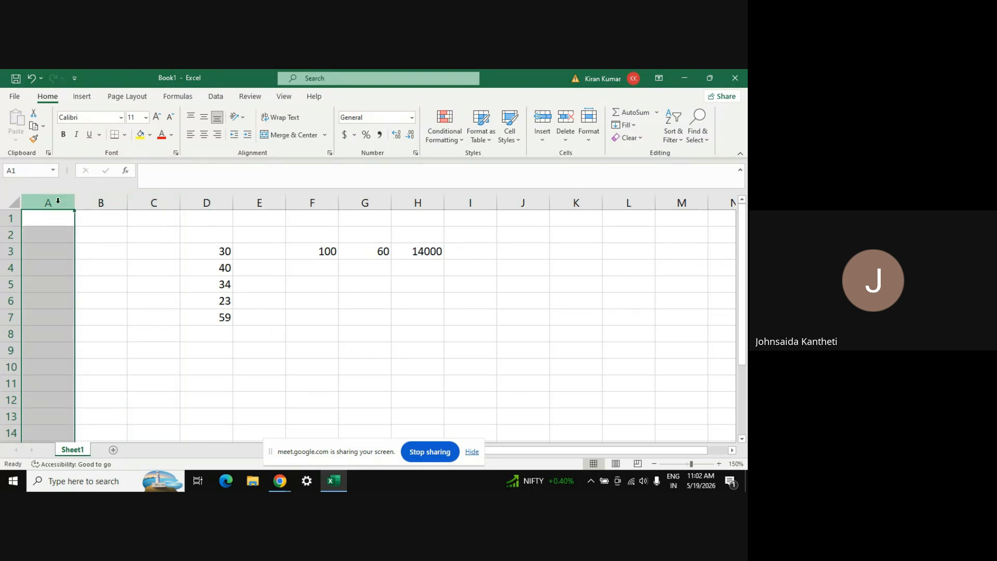
key(ctrl+minus)
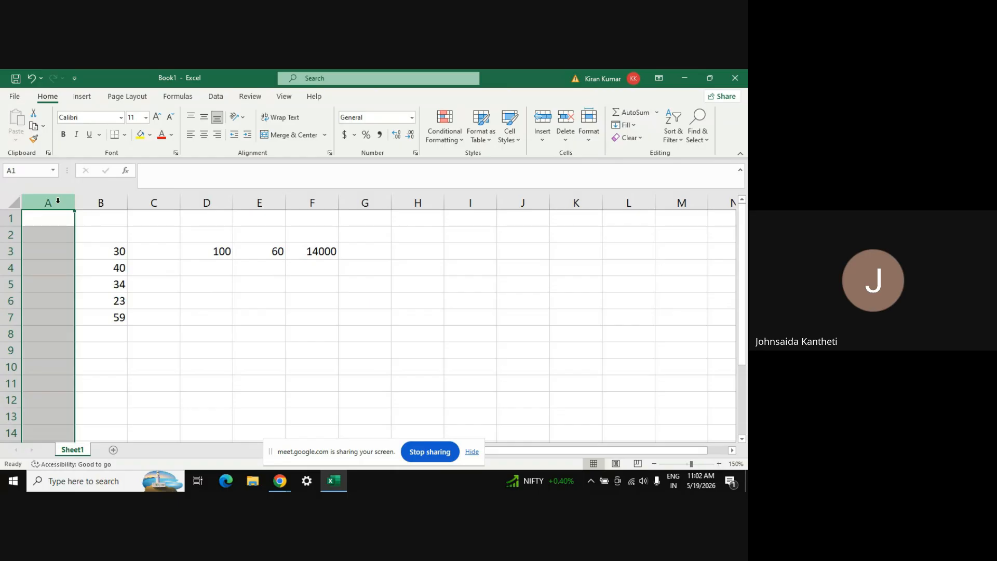
click(246, 328)
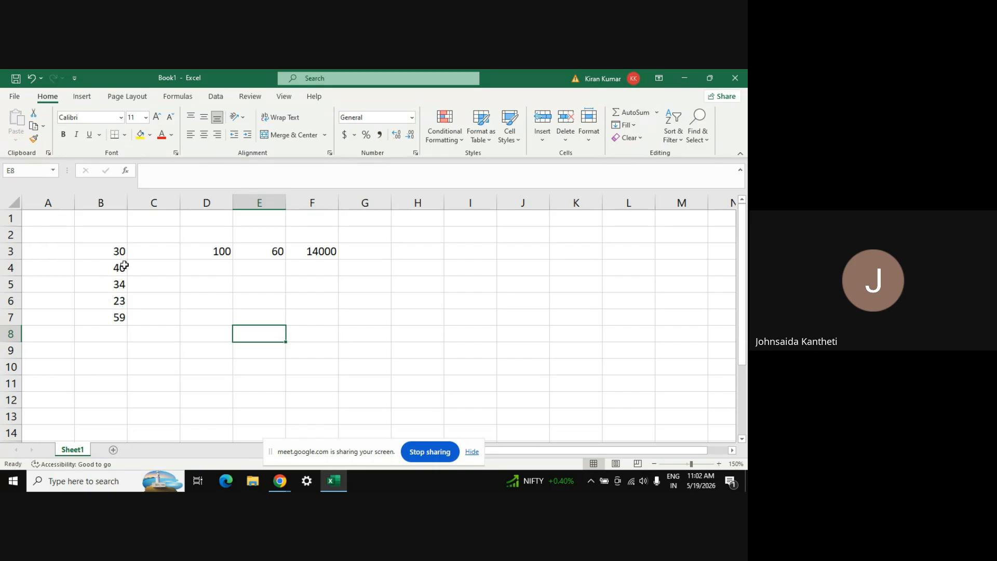
Centre-align all the values in B3:F7
click(108, 253)
key(shift+Right)
key(shift+Right)
key(shift+Right)
key(shift+Right)
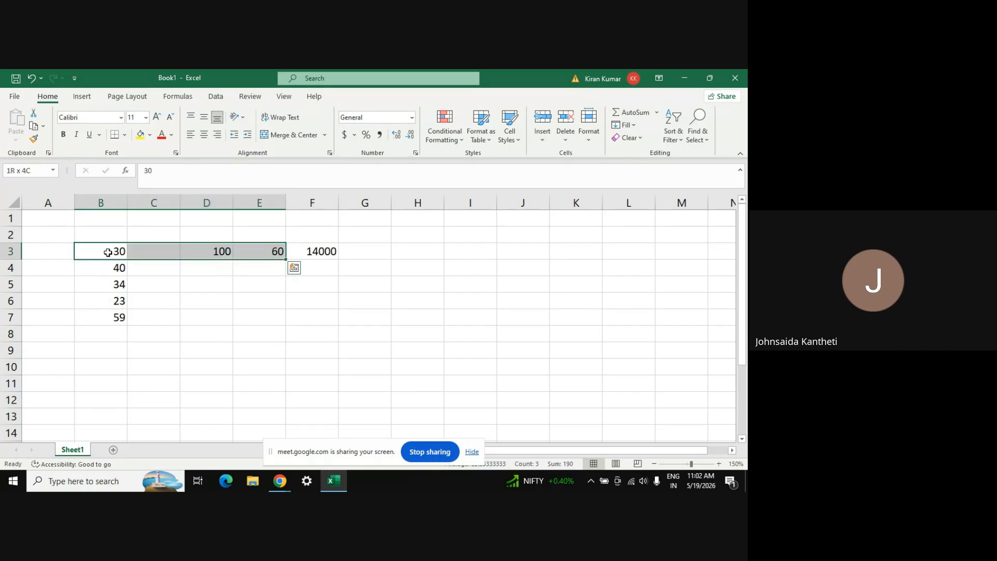
key(shift+Down)
key(shift+Down)
key(shift+Down)
key(shift+Down)
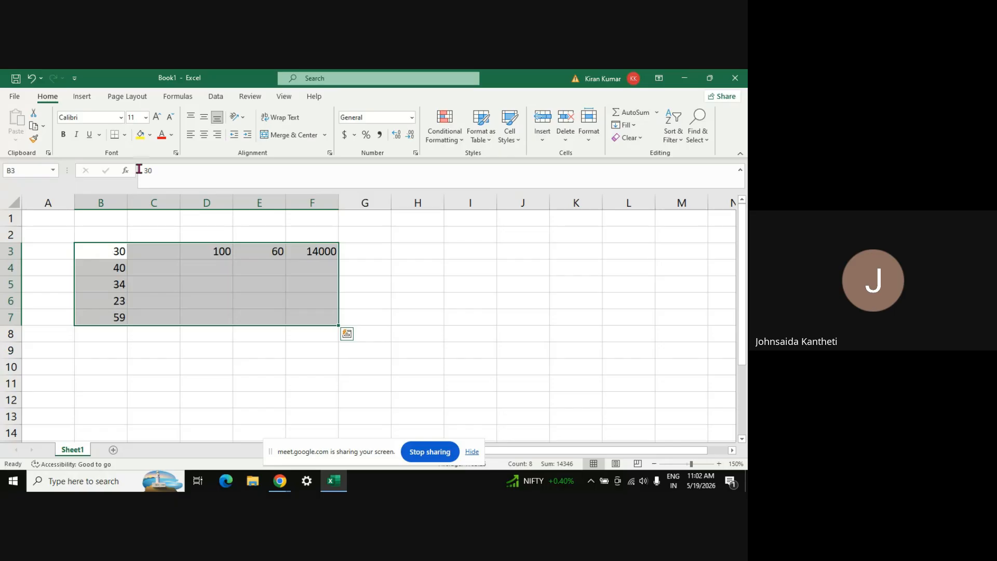
click(204, 136)
click(643, 414)
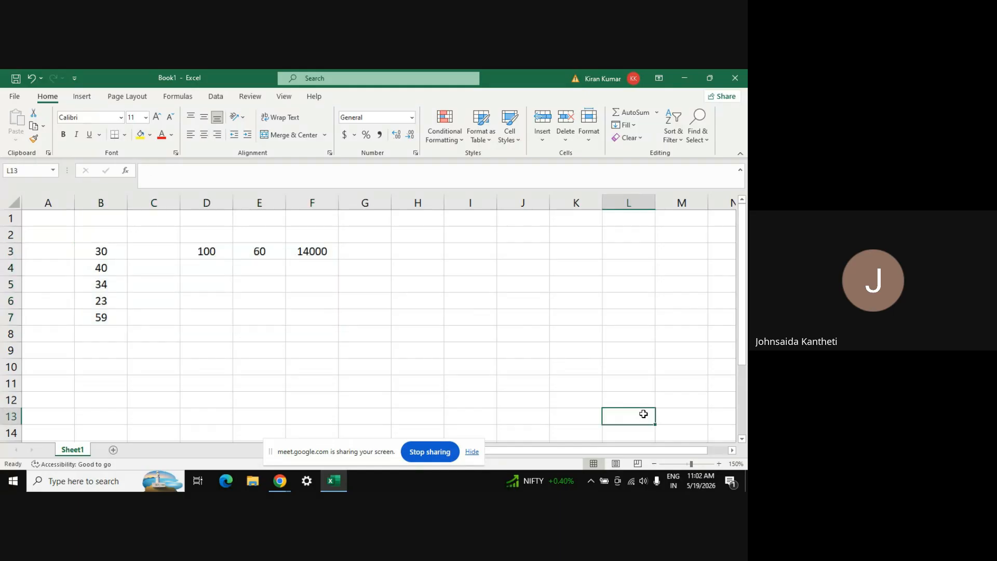
Zoom the sheet to 170% and switch over to Google Meet
click(719, 463)
click(719, 464)
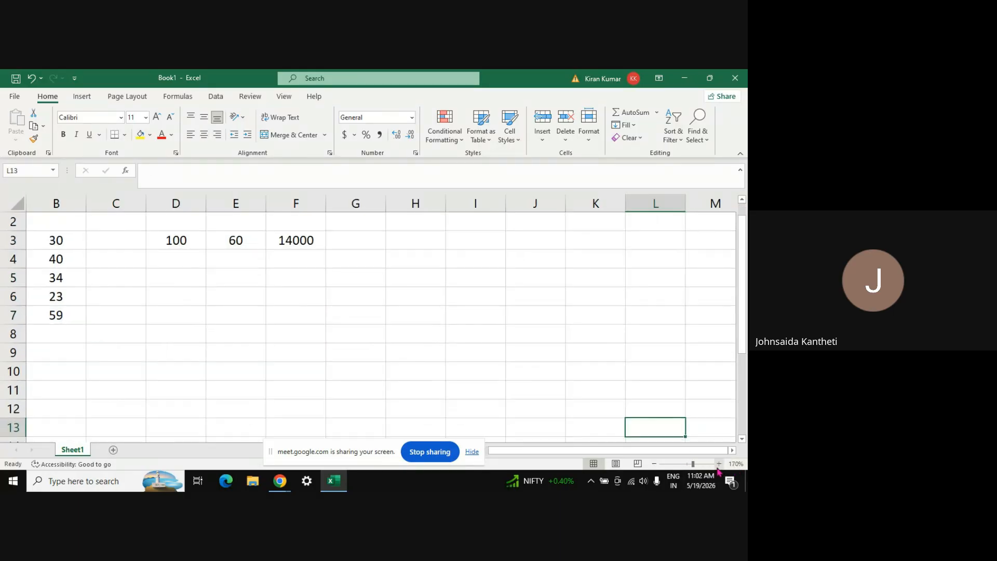
click(69, 248)
key(Left)
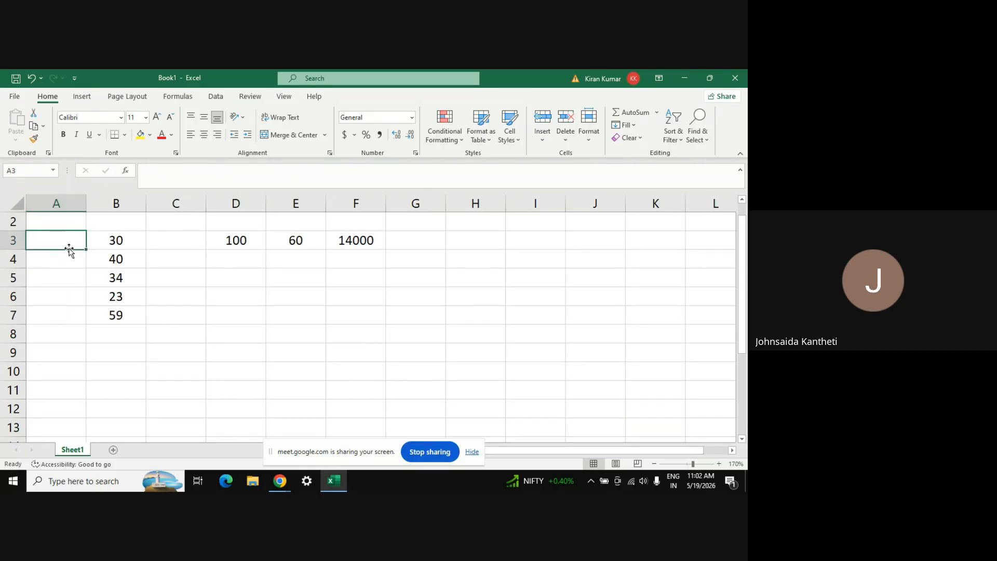
key(alt+Tab)
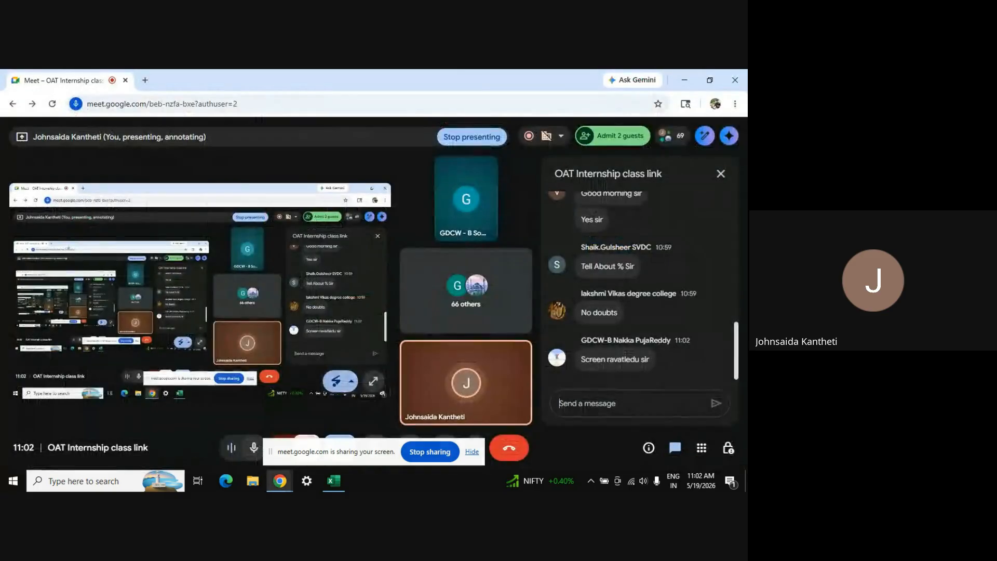
Open the participant list and admit the three waiting guests
click(671, 136)
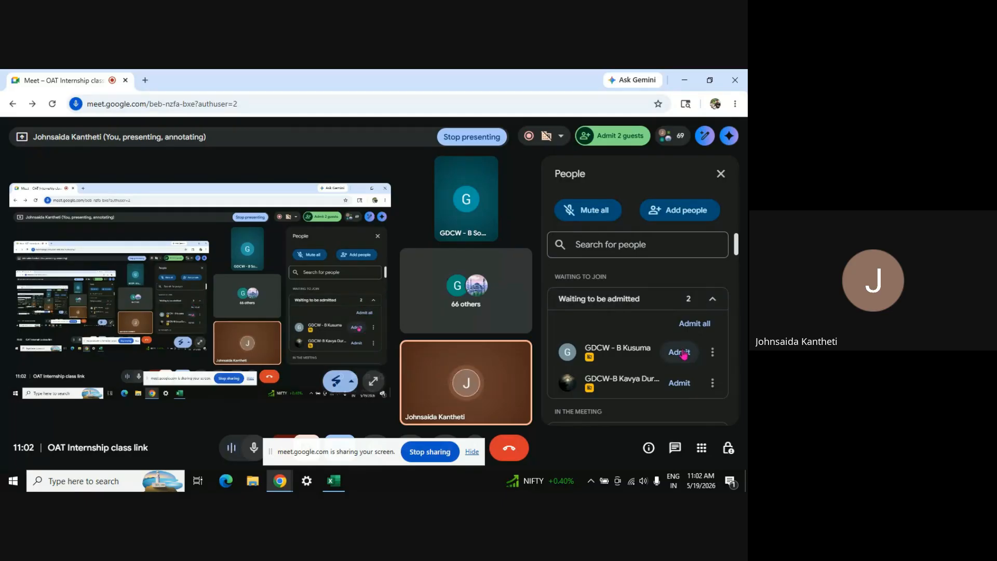
click(680, 352)
click(683, 353)
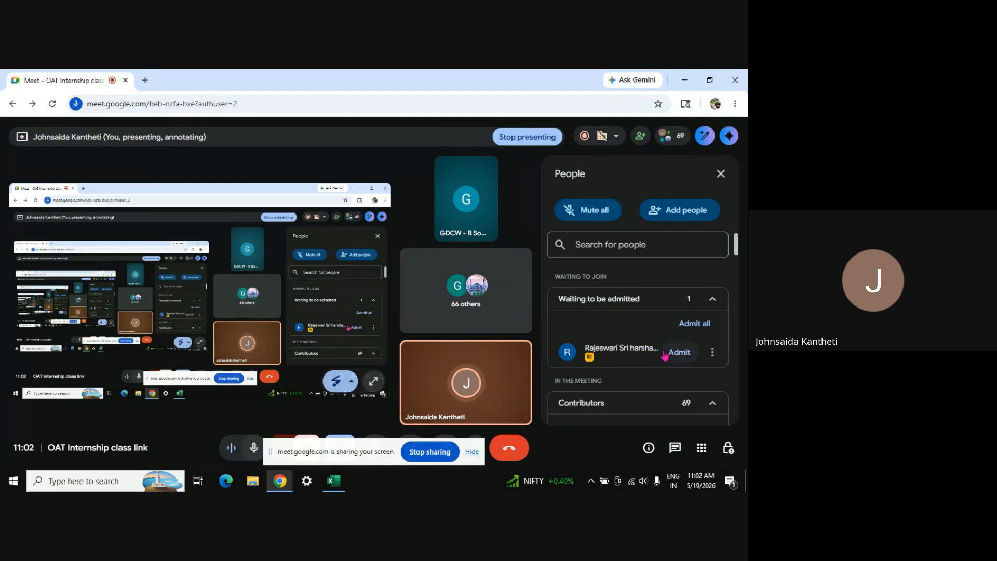
click(681, 352)
Back in Excel, select B3:B7 (30 to 59) and add the 100 in D3 to the selection
key(alt+Tab)
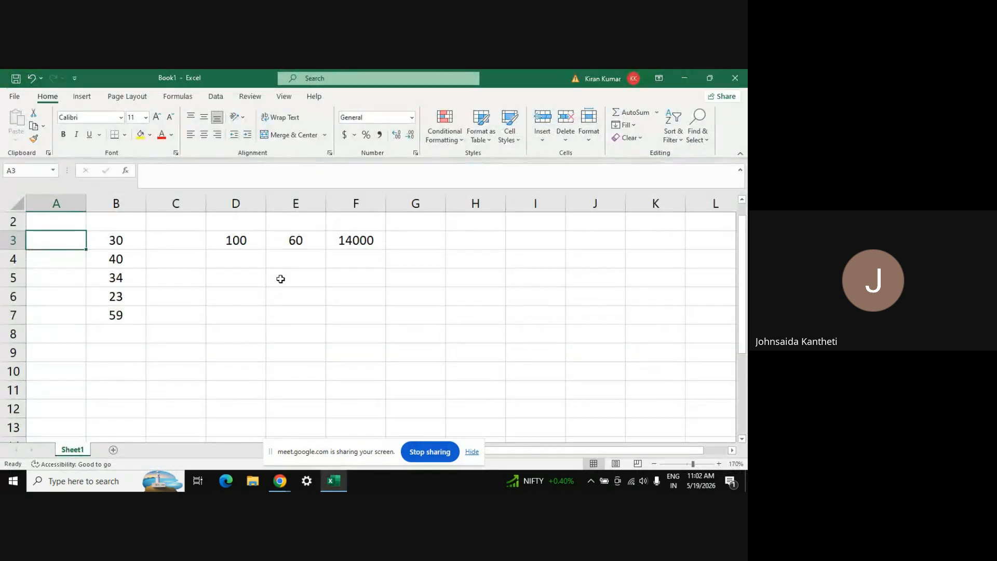
click(123, 244)
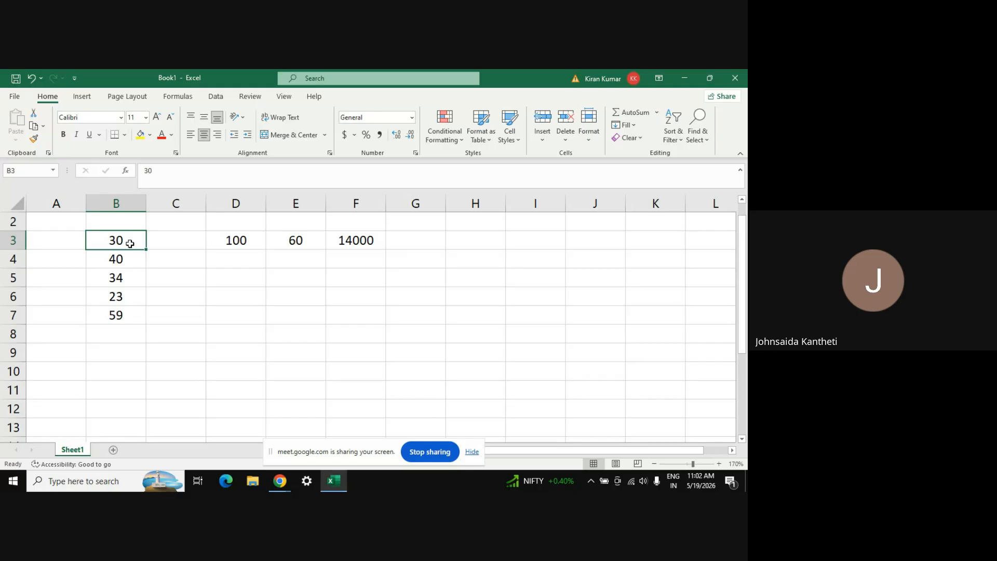
click(369, 242)
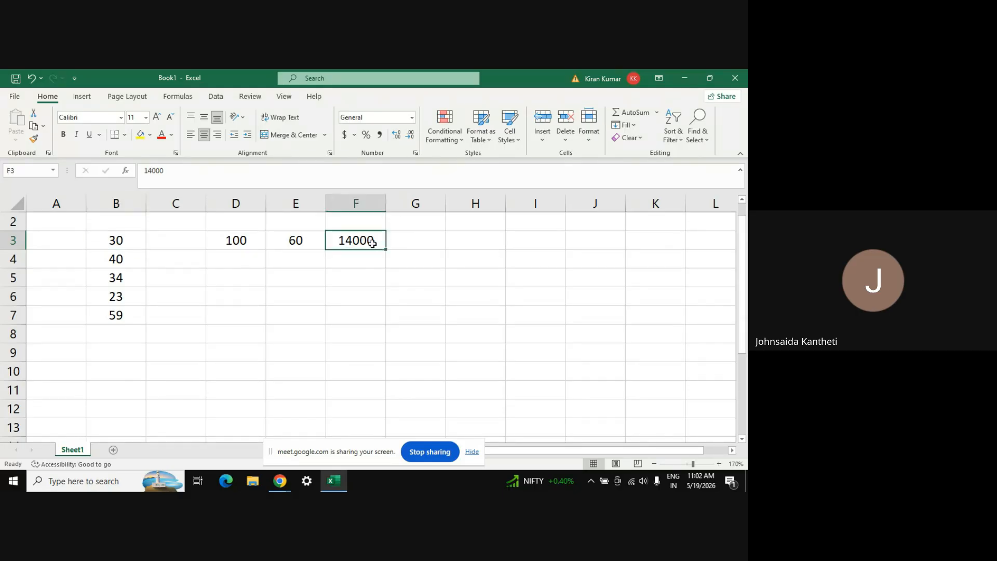
click(115, 242)
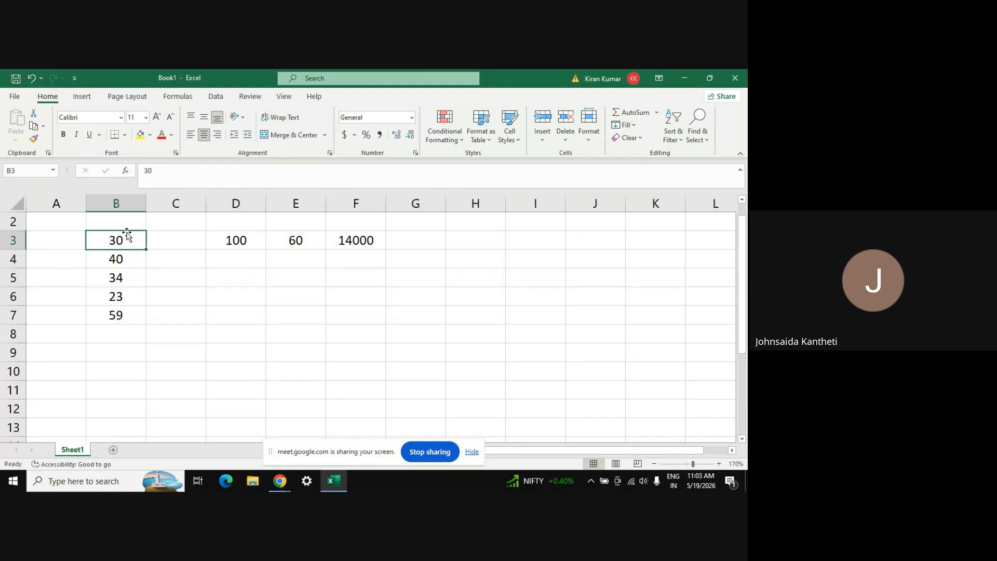
key(shift+Down)
key(shift+Down)
key(shift+Down)
key(shift+Down)
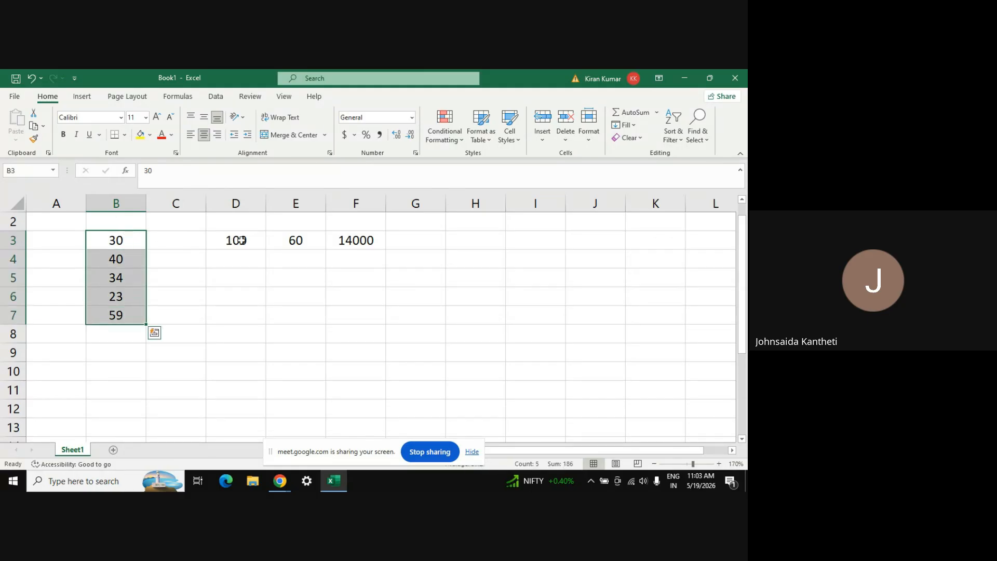
click(241, 242)
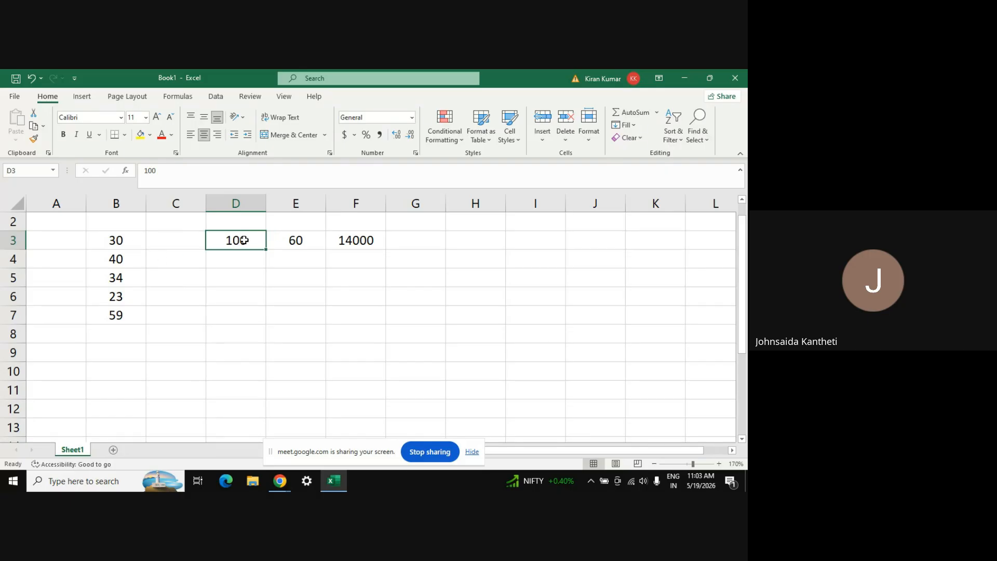
click(130, 245)
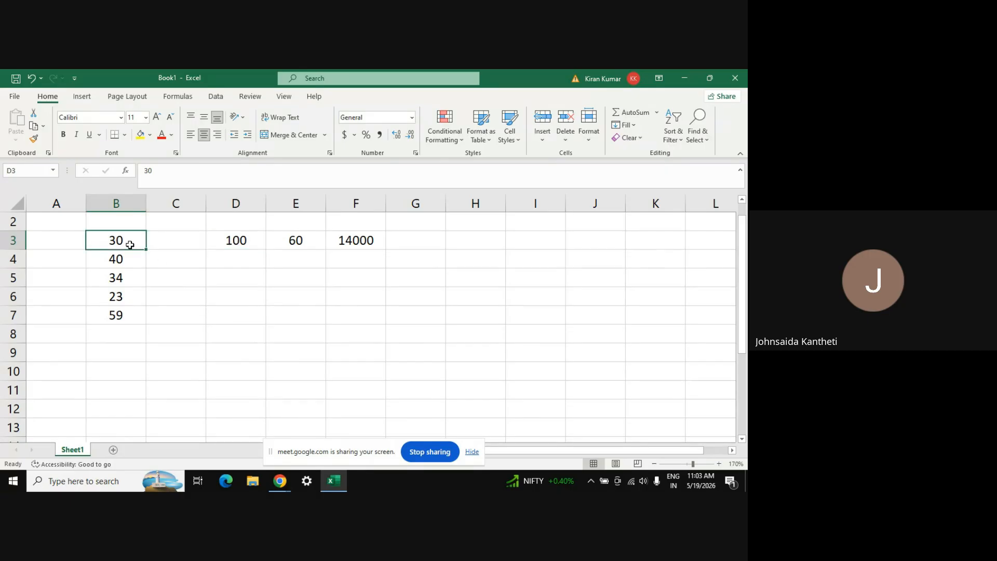
click(233, 240)
click(110, 245)
drag(110, 244, 116, 315)
click(236, 240)
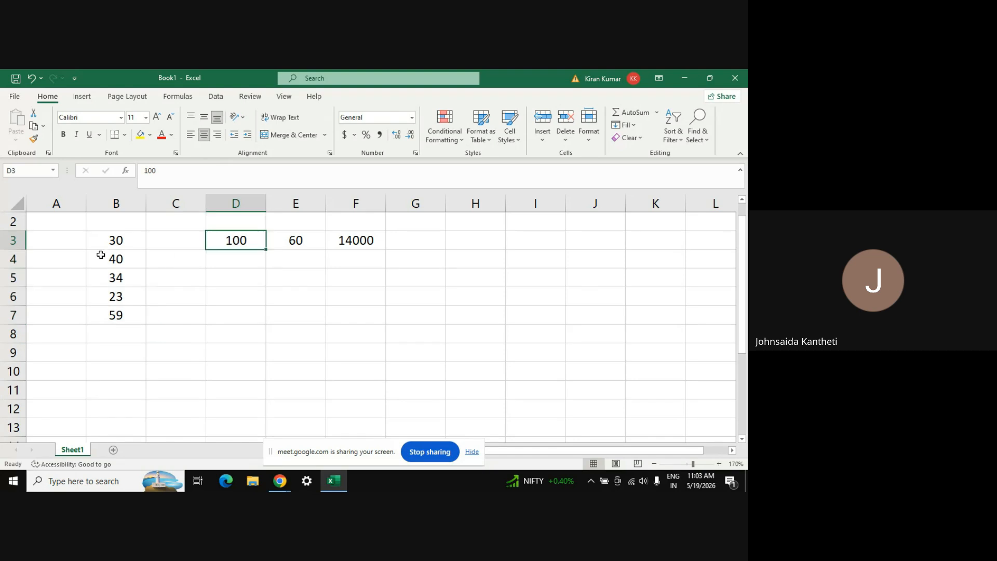
drag(116, 241, 118, 312)
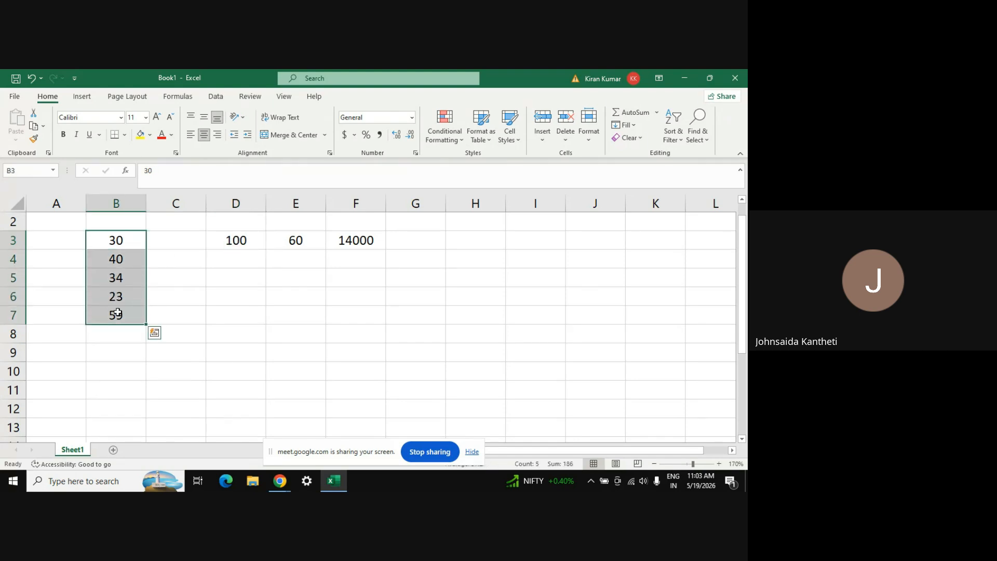
ctrl+click(226, 247)
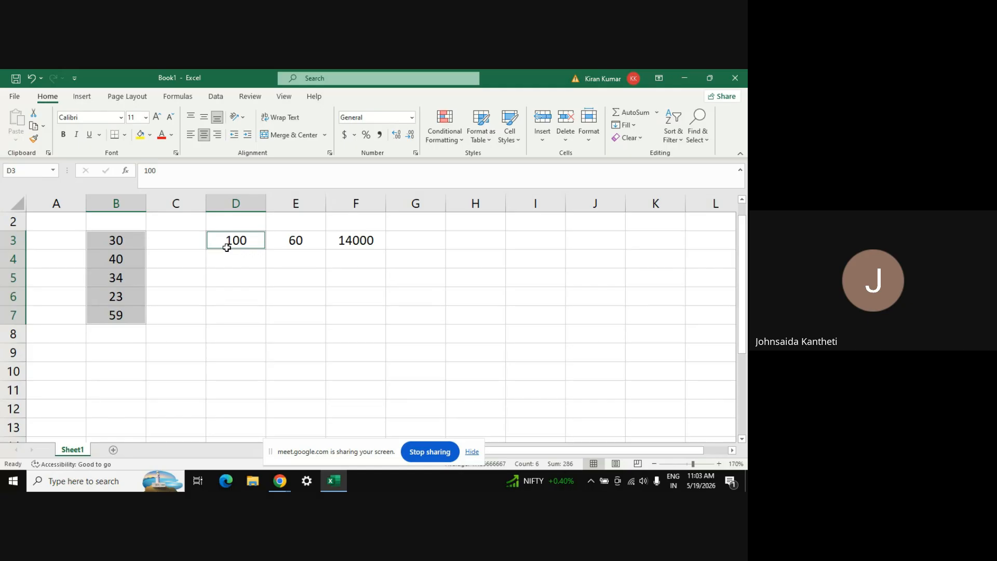
right_click(226, 247)
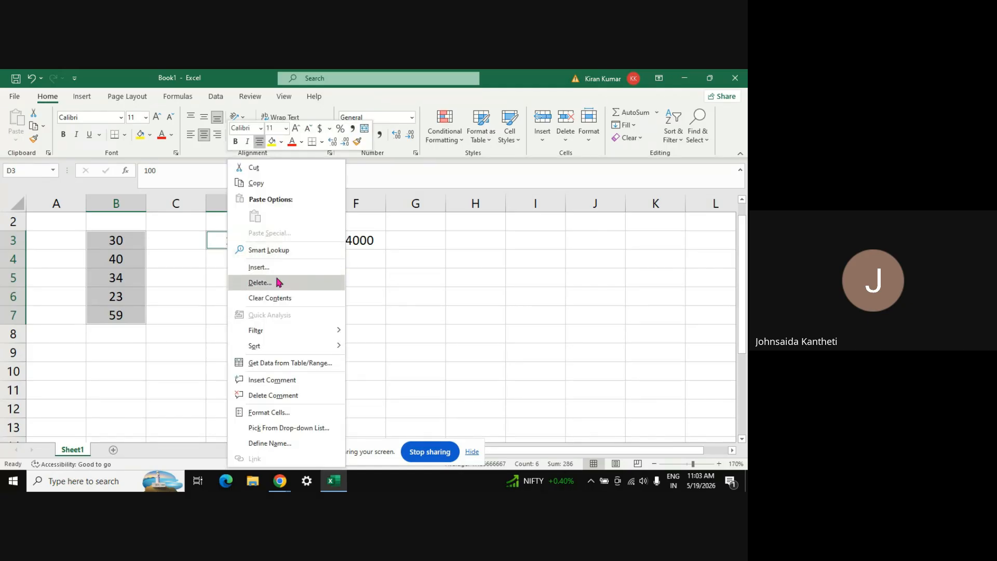
key(Escape)
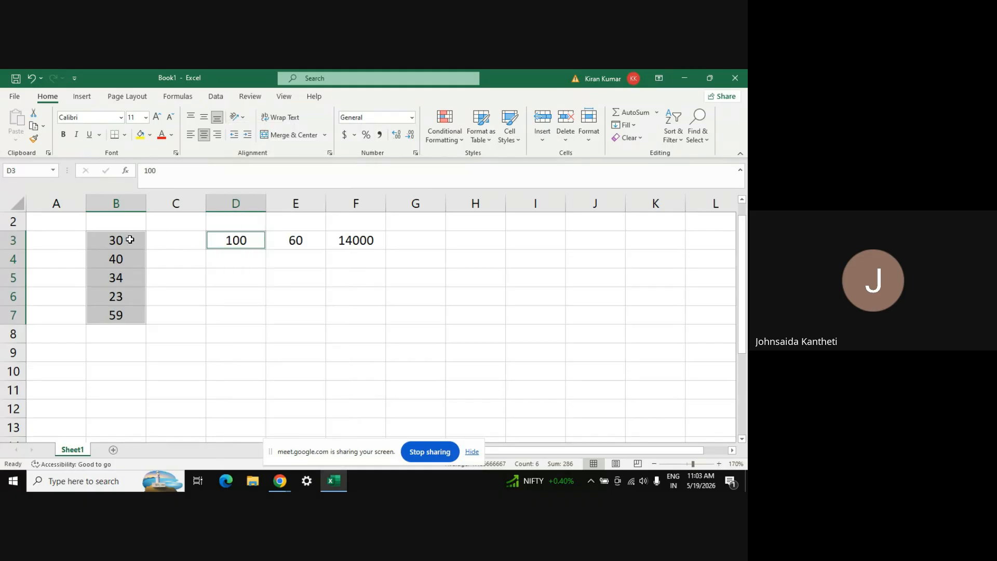
click(128, 238)
key(ctrl+shift+Down)
key(ctrl+shift+Down)
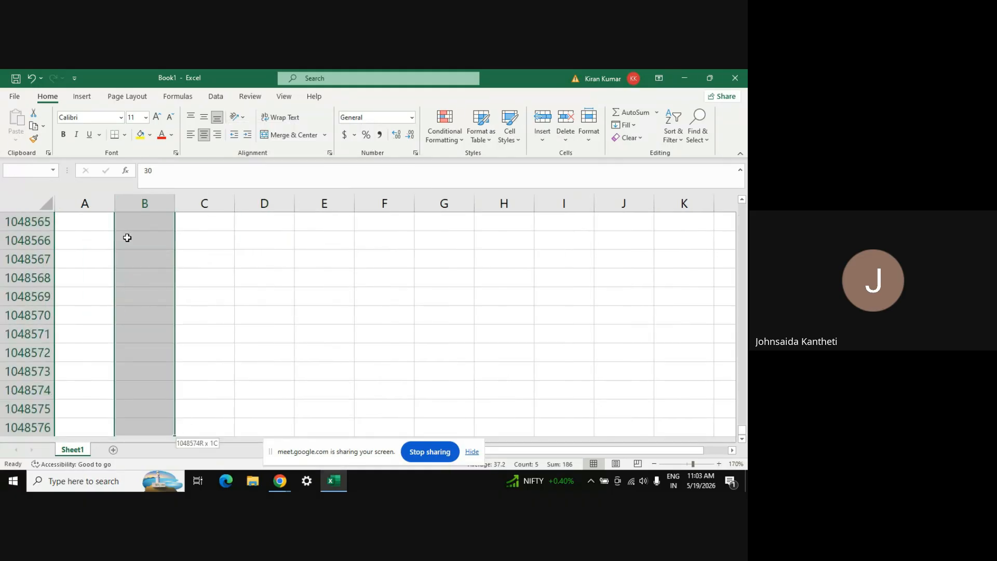
key(ctrl+shift+Up)
key(ctrl+shift+Up)
key(ctrl+shift+Down)
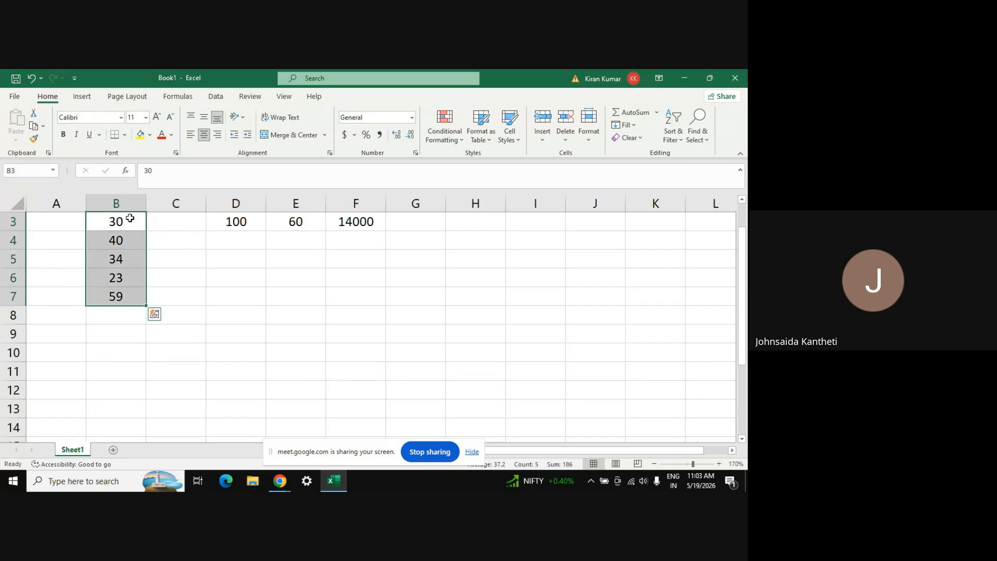
scroll(130, 218, up, 1)
click(114, 260)
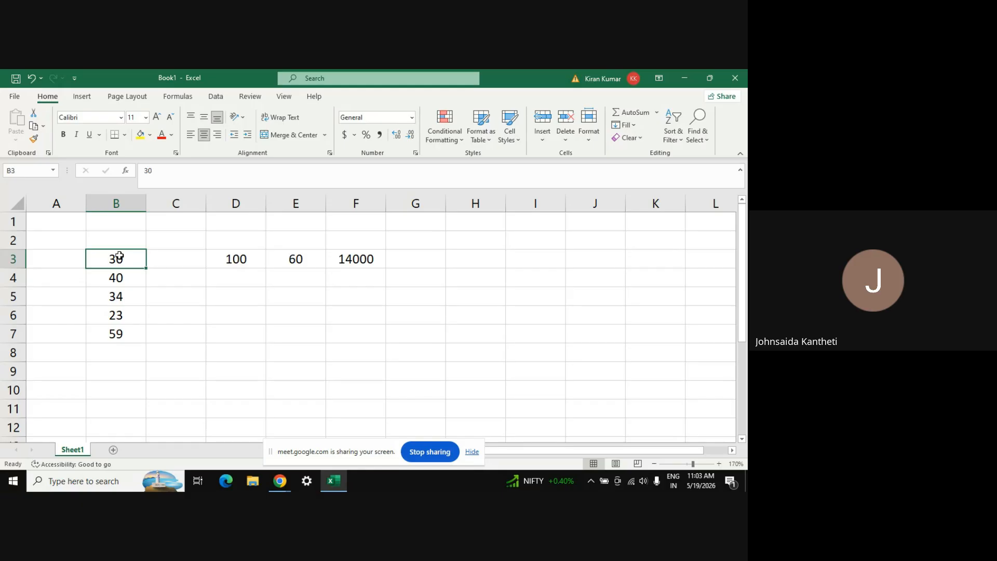
key(ctrl+shift+Down)
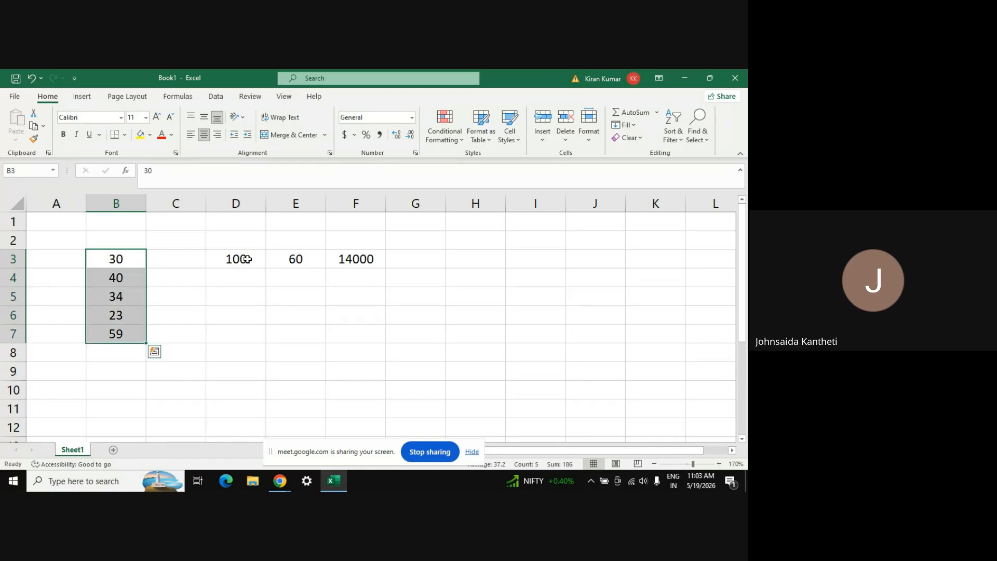
ctrl+click(246, 258)
right_click(246, 259)
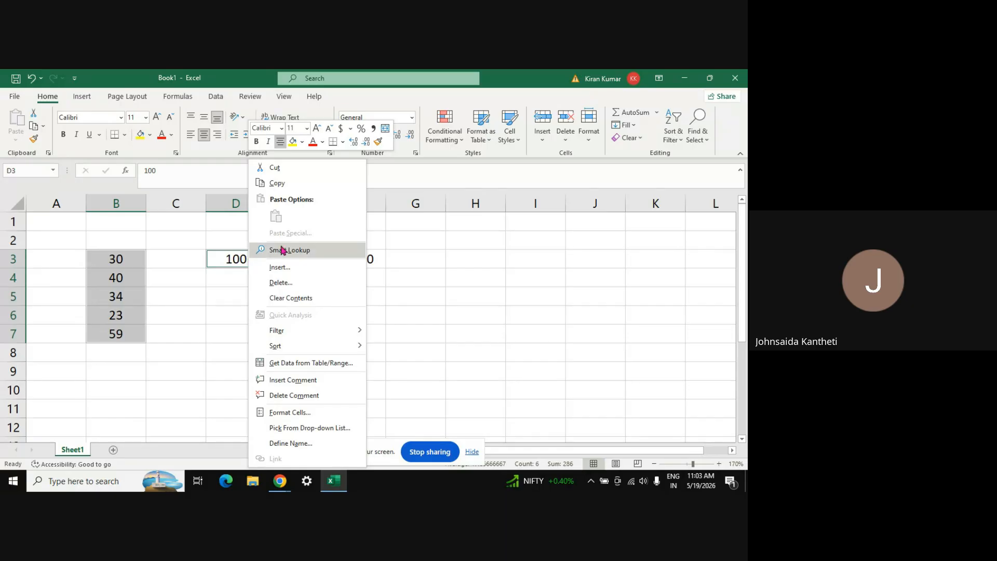
key(Escape)
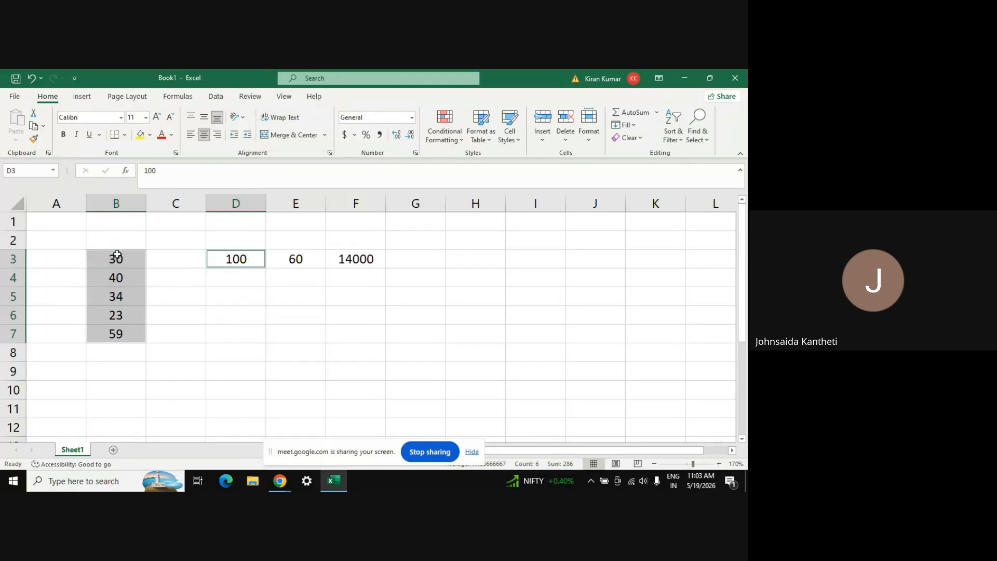
click(242, 258)
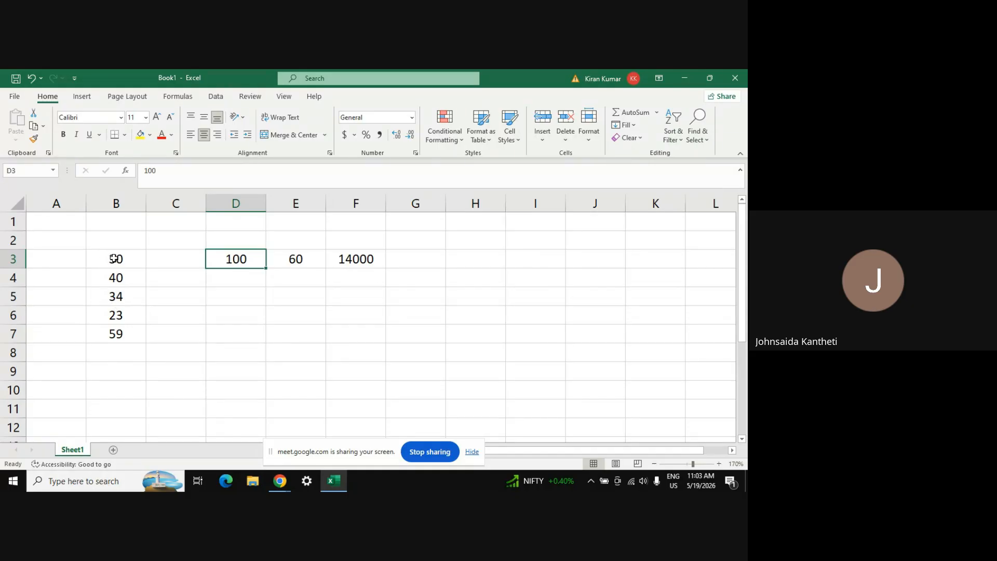
drag(116, 259, 119, 332)
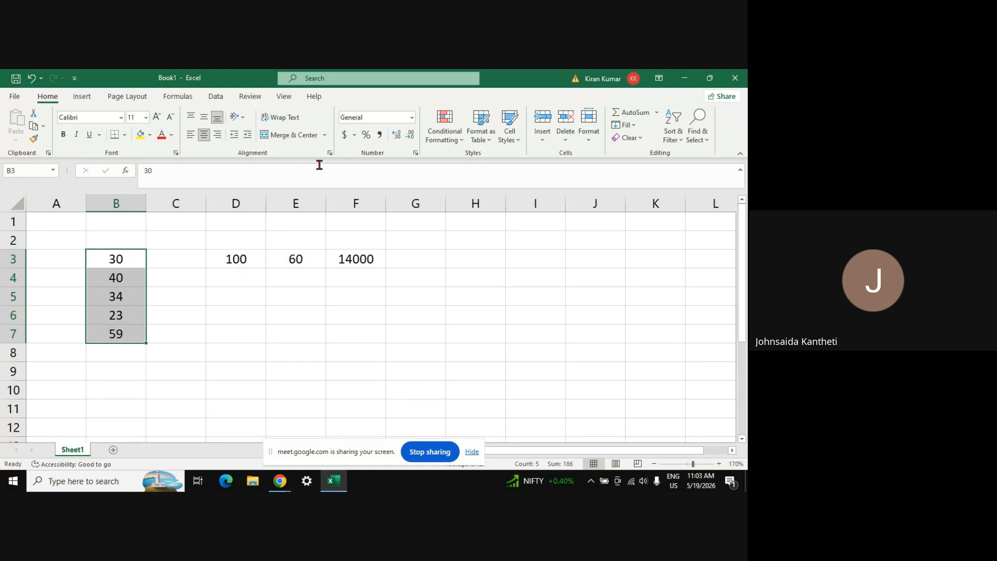
ctrl+click(240, 263)
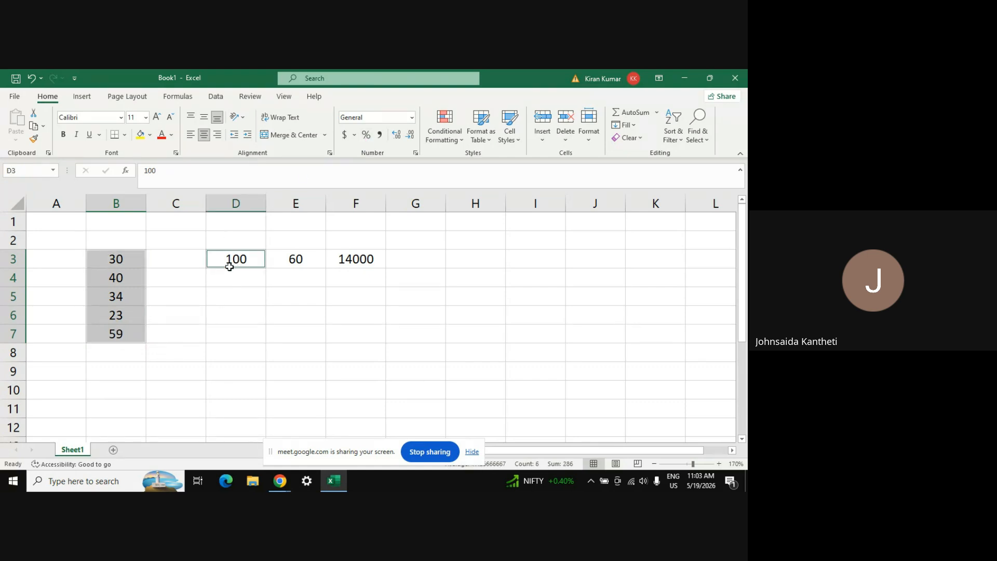
right_click(120, 274)
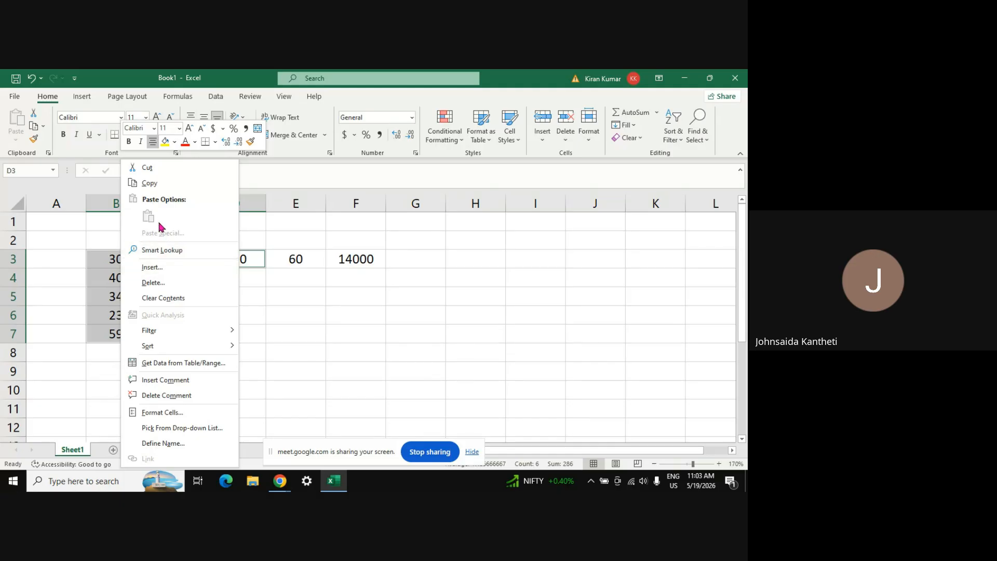
key(Escape)
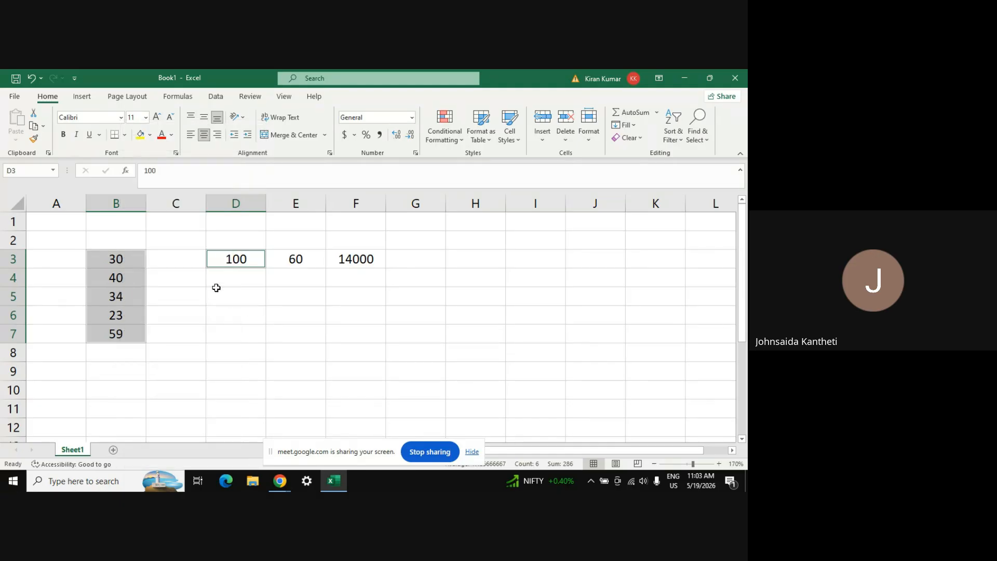
click(127, 260)
click(217, 260)
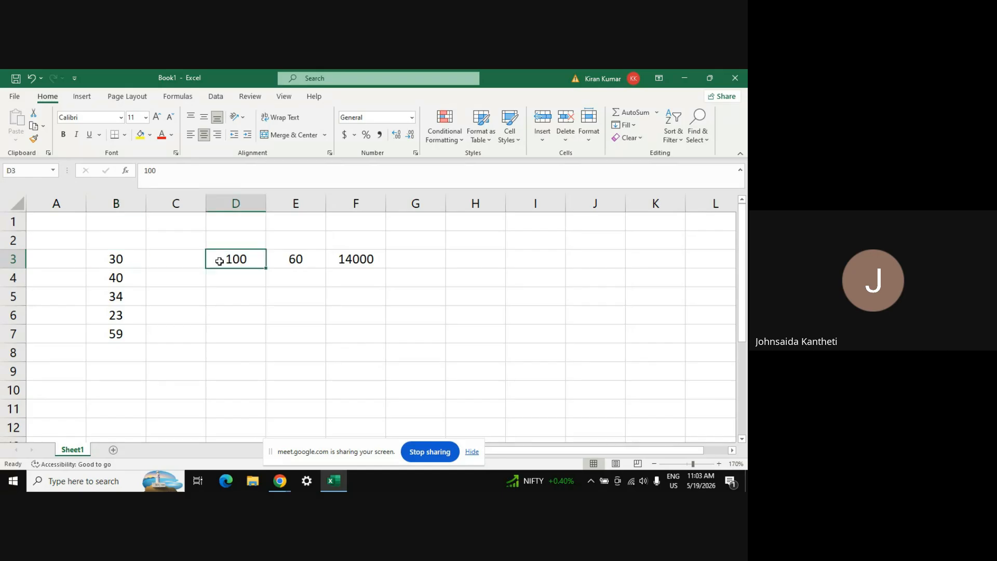
click(117, 251)
key(shift+Down)
key(shift+Down)
key(shift+Down)
key(shift+Down)
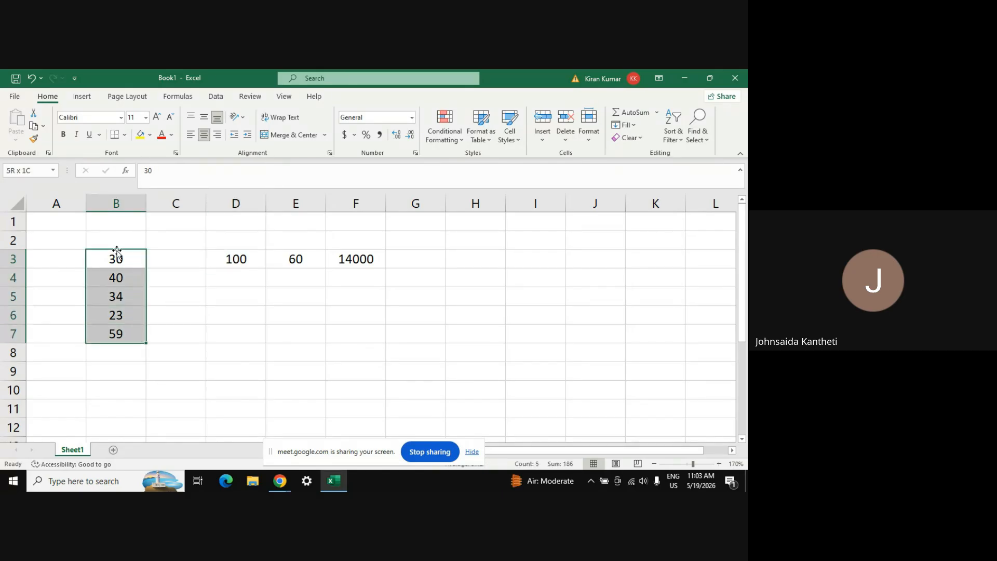
right_click(125, 276)
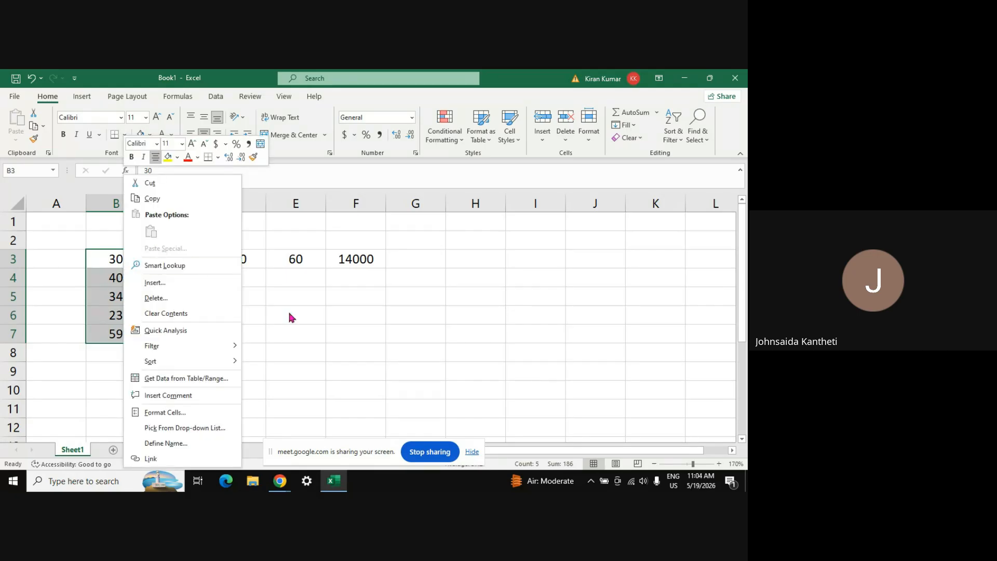
key(Escape)
key(ctrl+s)
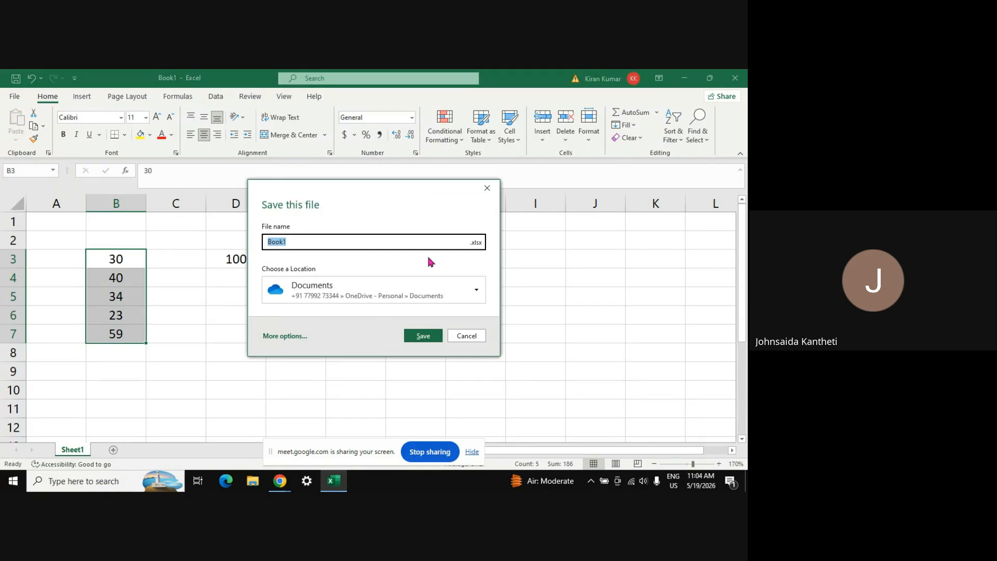
key(Escape)
click(131, 346)
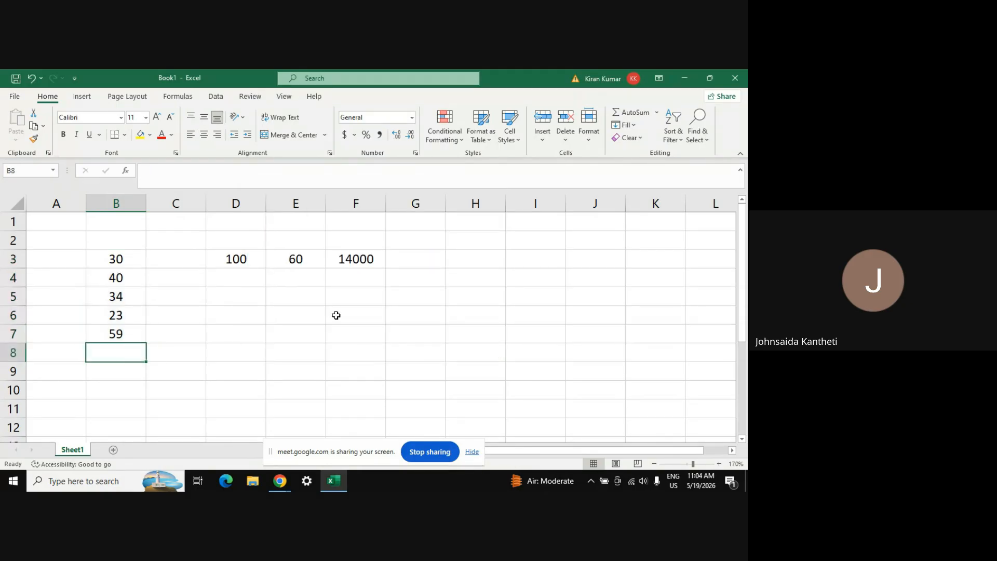
click(334, 314)
key(ctrl+s)
key(Escape)
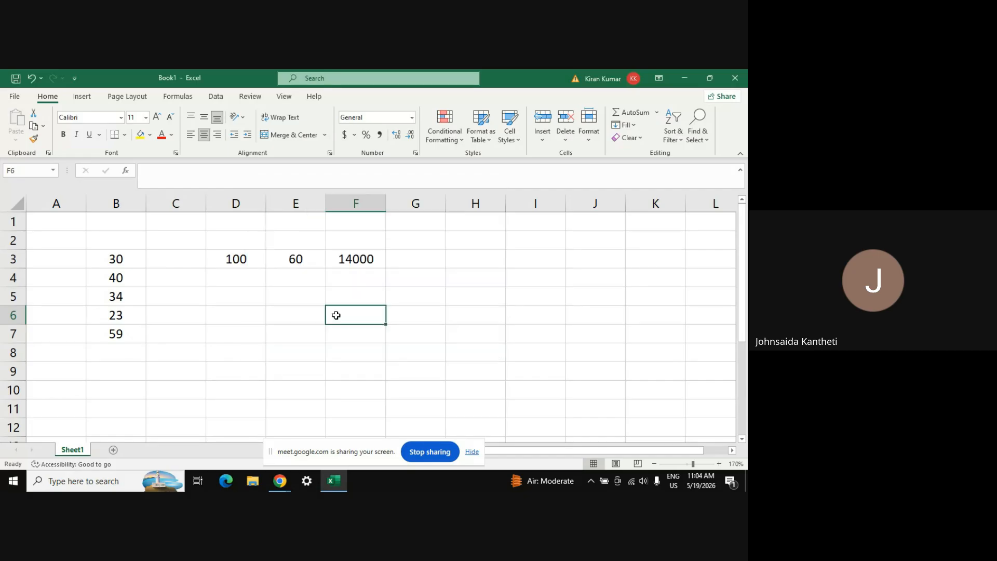
click(231, 260)
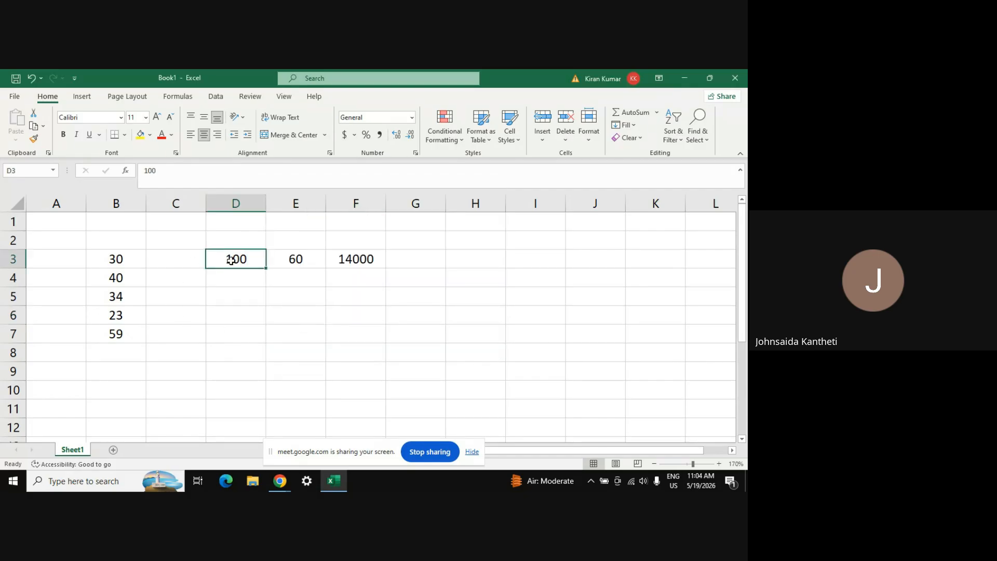
ctrl+click(120, 259)
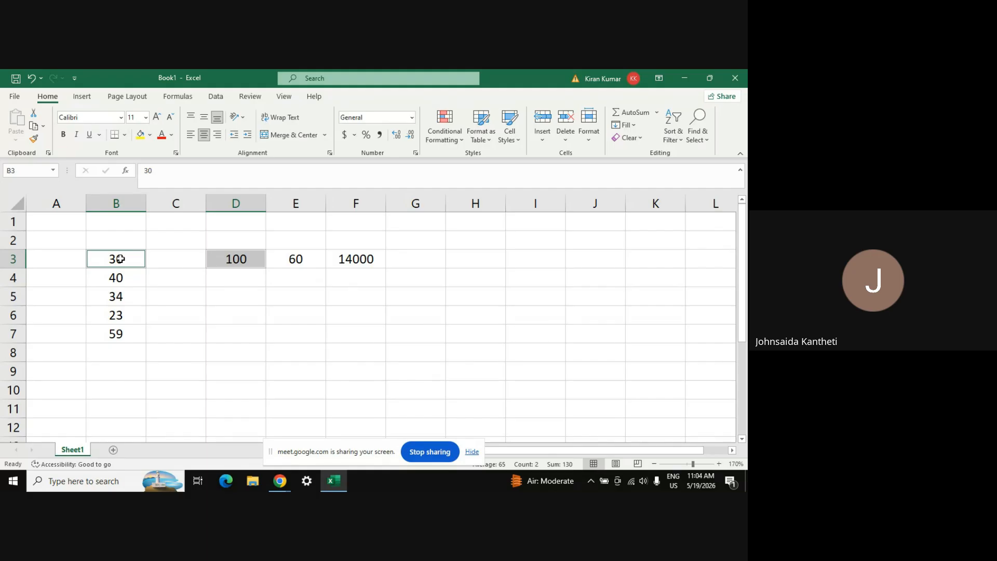
key(ctrl+shift+Down)
right_click(121, 259)
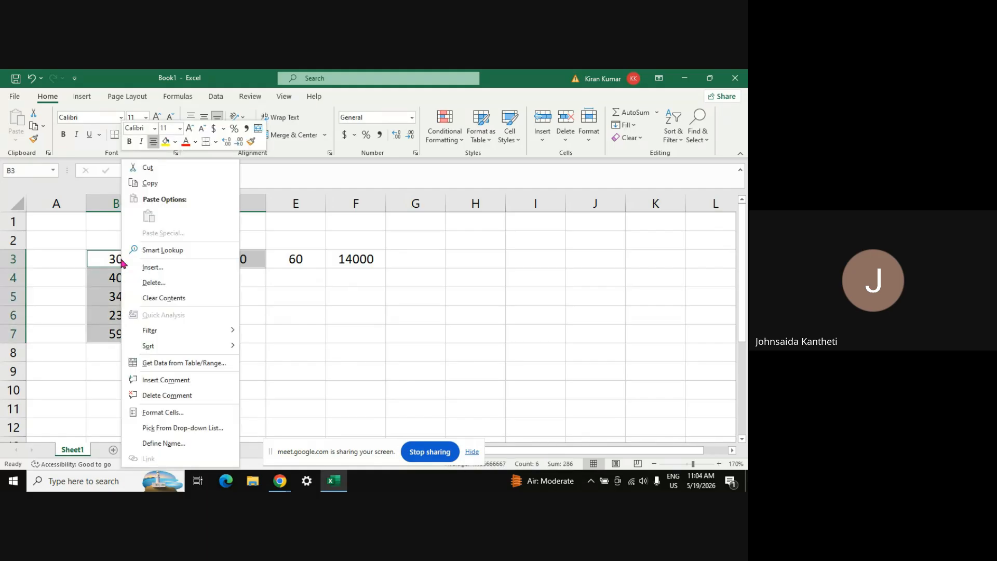
click(303, 331)
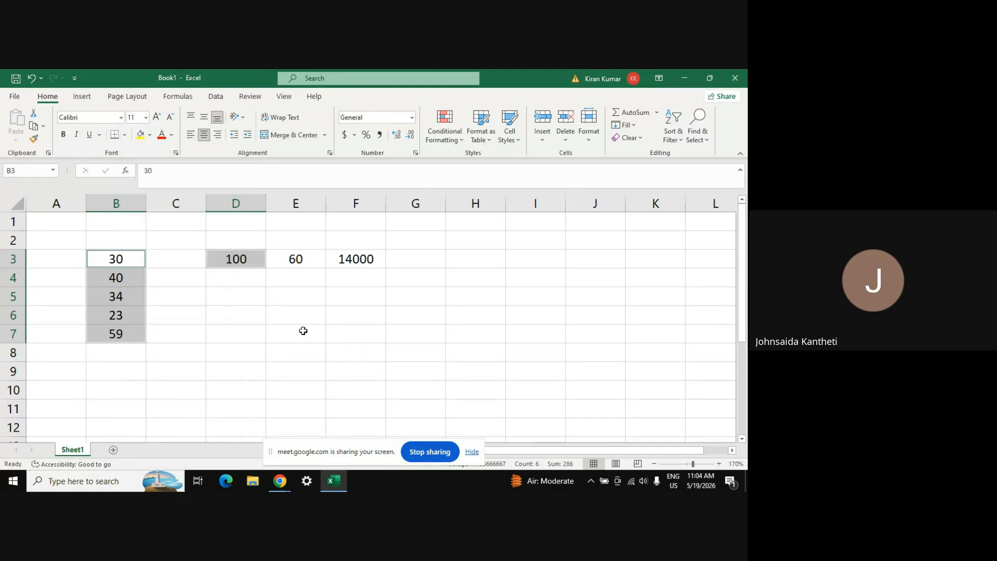
key(ctrl+s)
key(Escape)
click(196, 352)
click(327, 334)
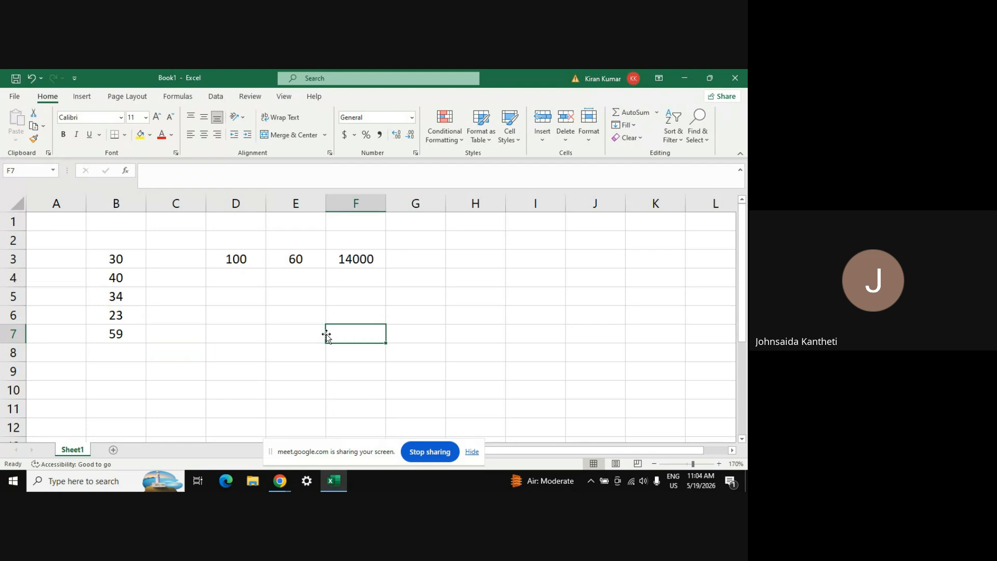
Add a new sheet, then on Sheet1 select D3 with B3:B7 and dismiss the shortcut menu unused
click(113, 449)
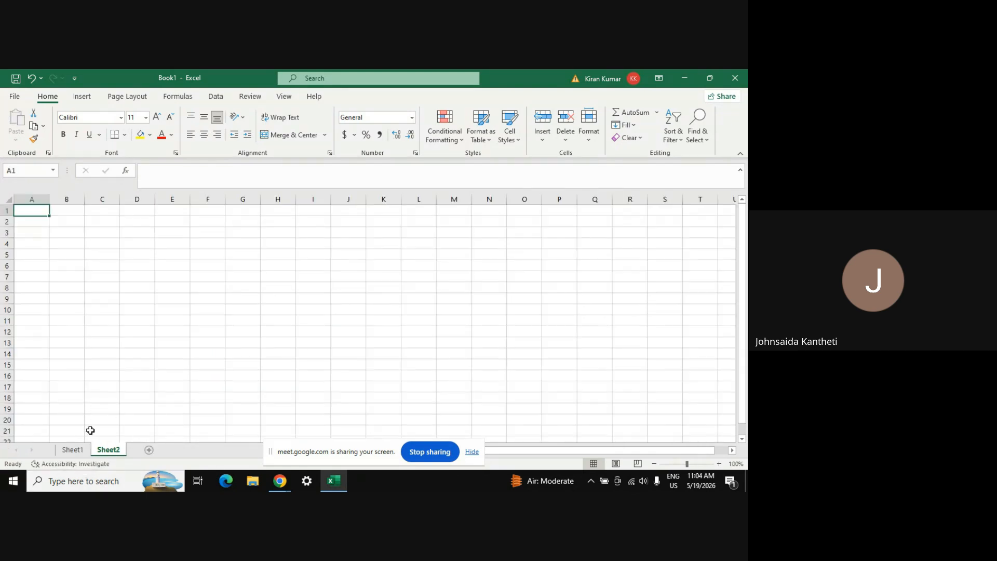
click(75, 453)
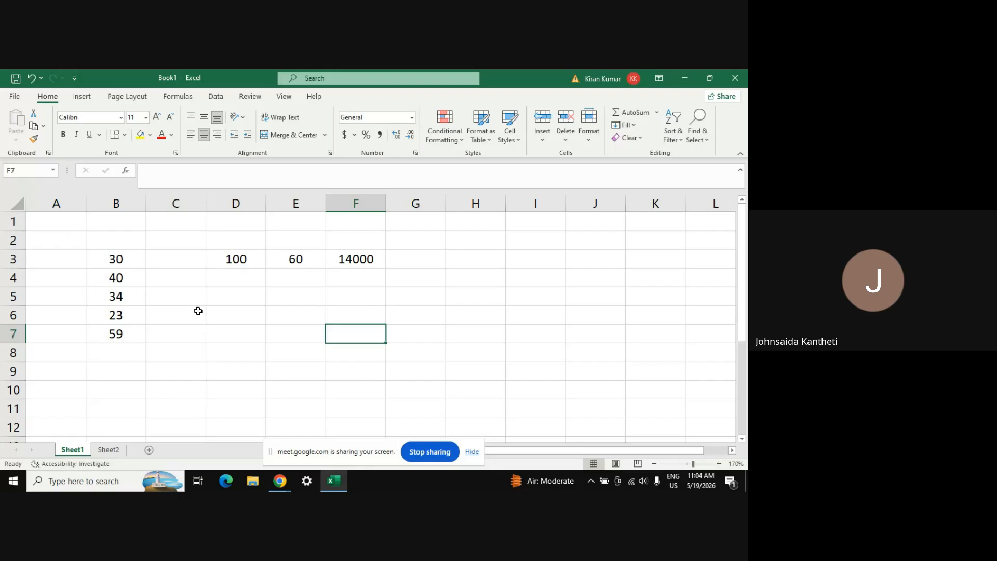
click(237, 258)
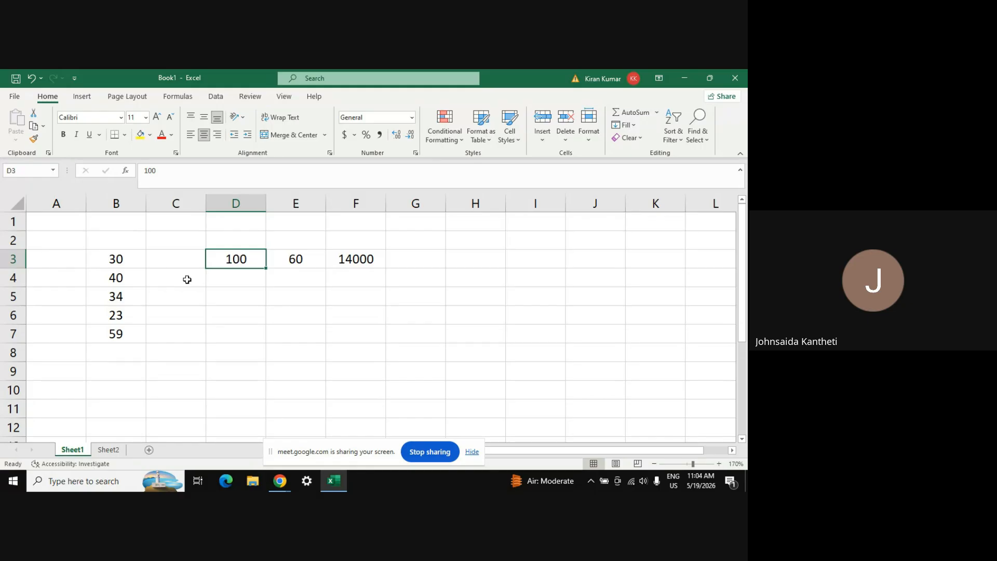
ctrl+click(125, 265)
key(ctrl+shift+Down)
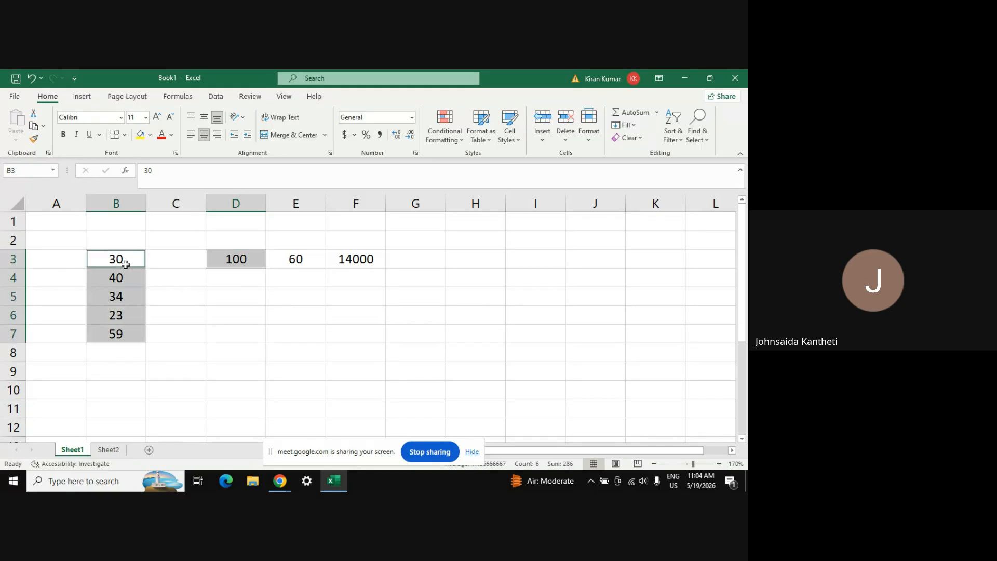
right_click(125, 264)
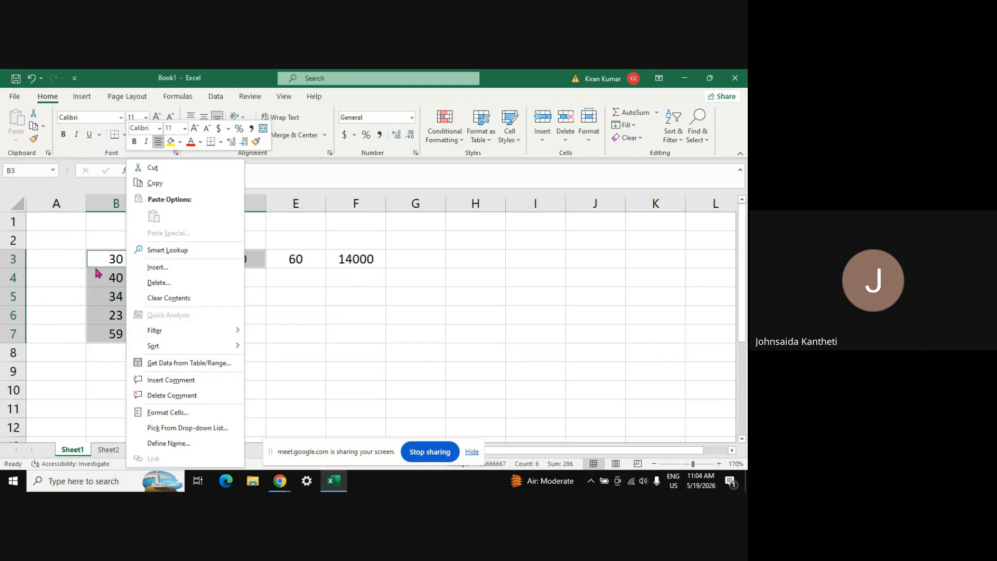
click(115, 277)
click(362, 302)
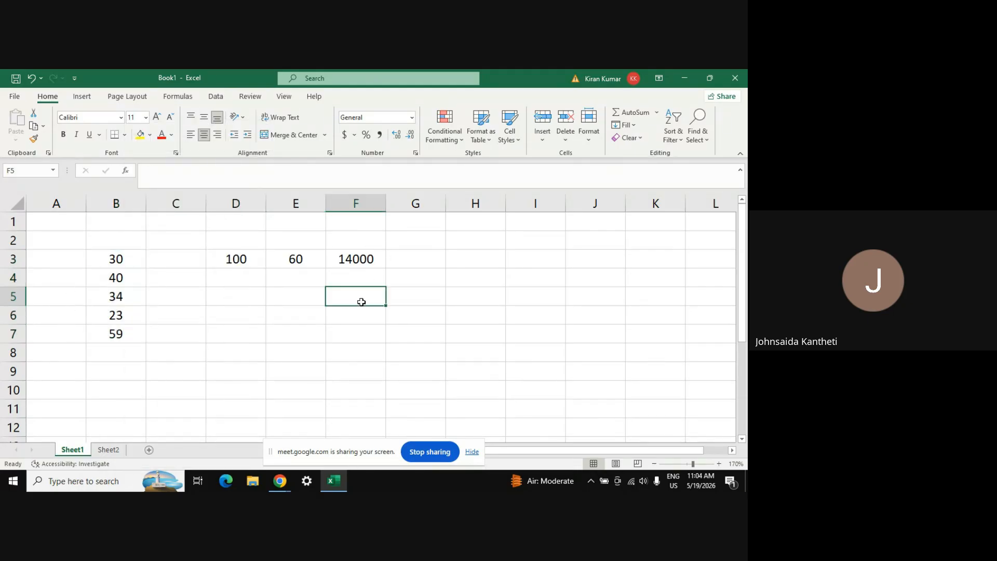
Reselect D3 and B3:B7, deselect them, and move to the empty Sheet2
click(232, 259)
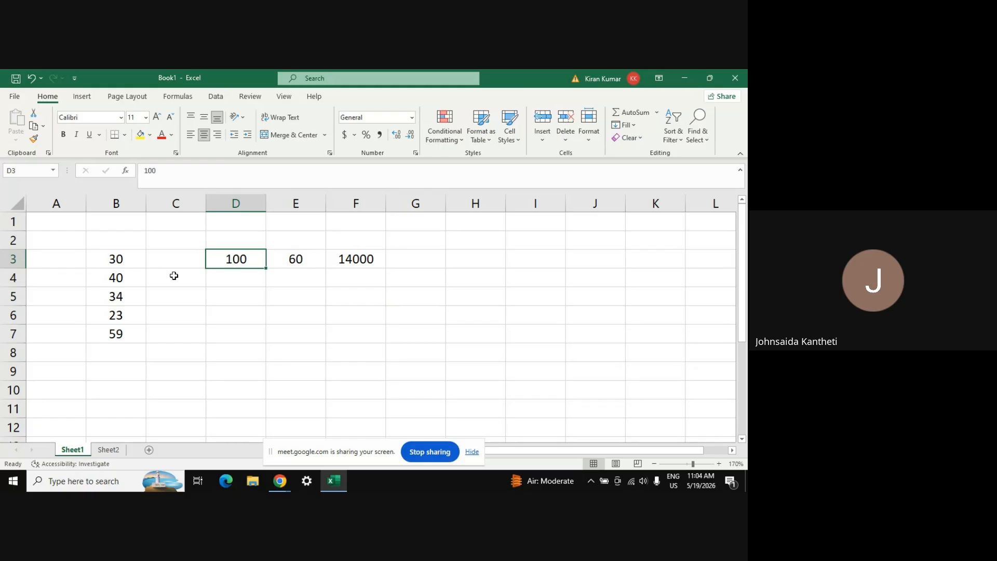
click(126, 253)
key(shift+Down)
key(shift+Down)
key(shift+Down)
key(shift+Down)
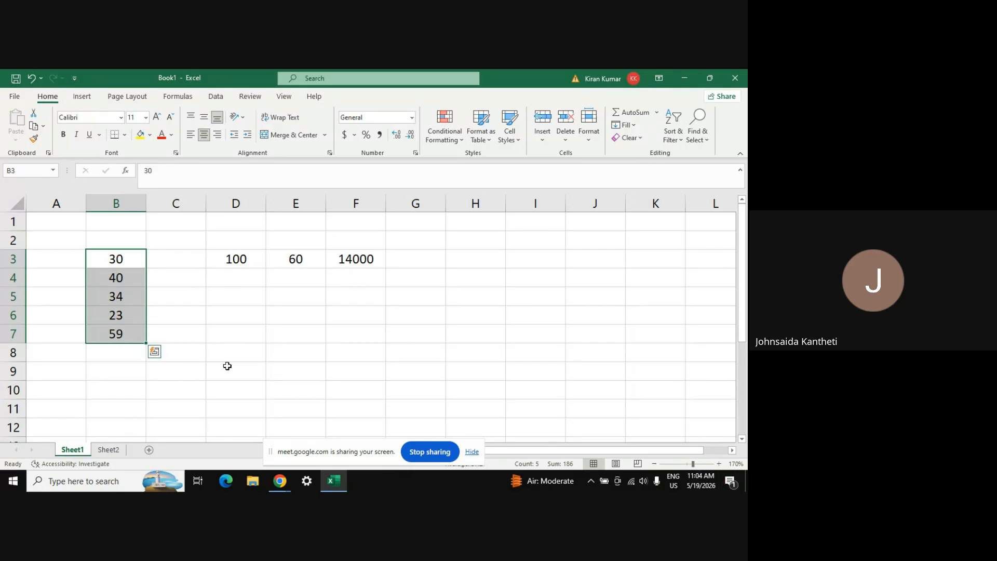
click(249, 384)
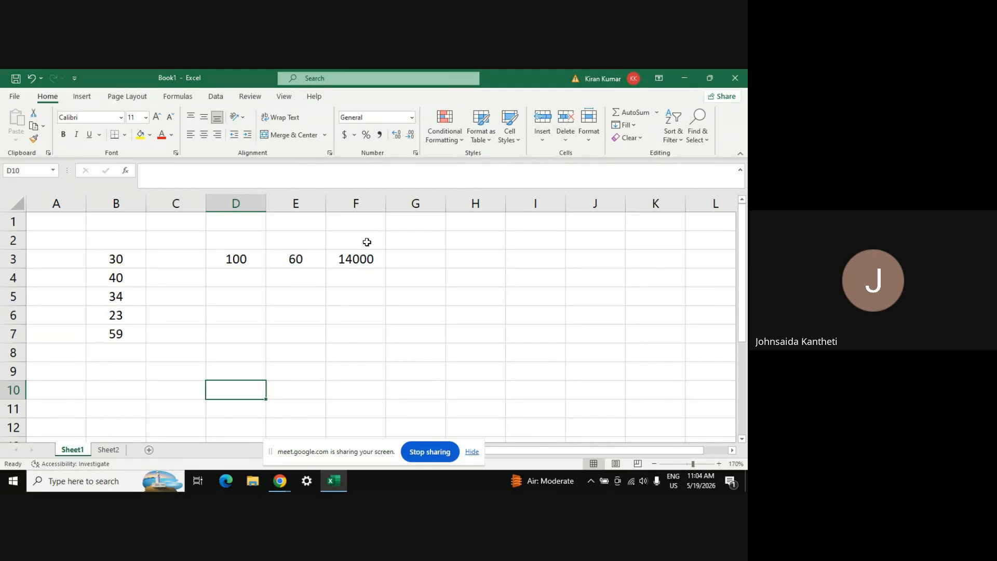
click(109, 450)
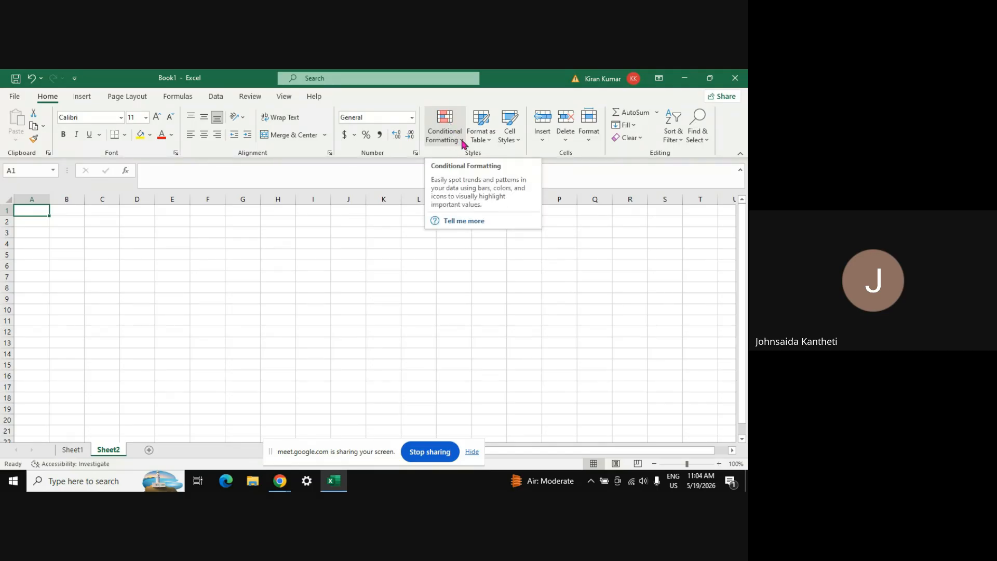
click(457, 138)
mouse_move(494, 164)
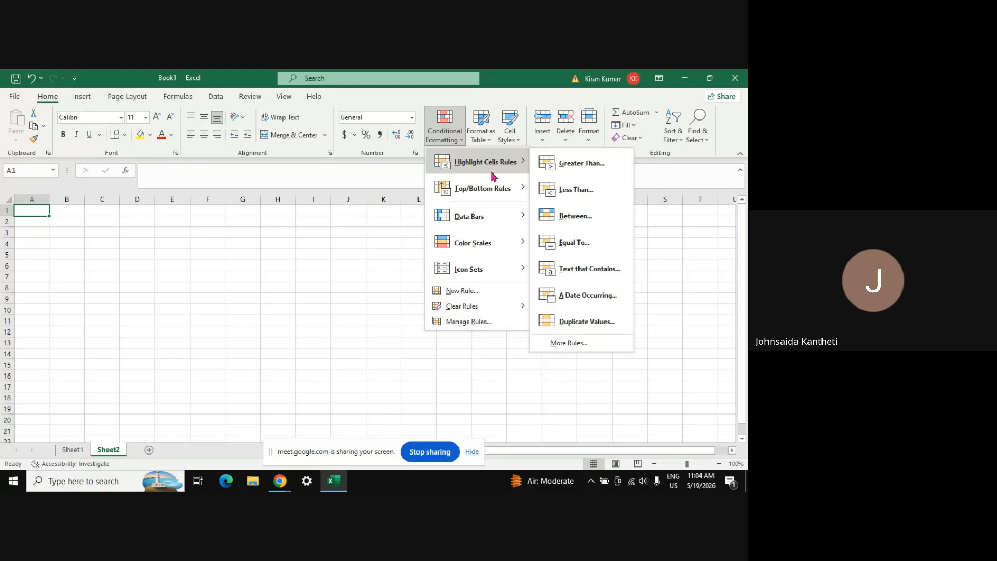
mouse_move(493, 194)
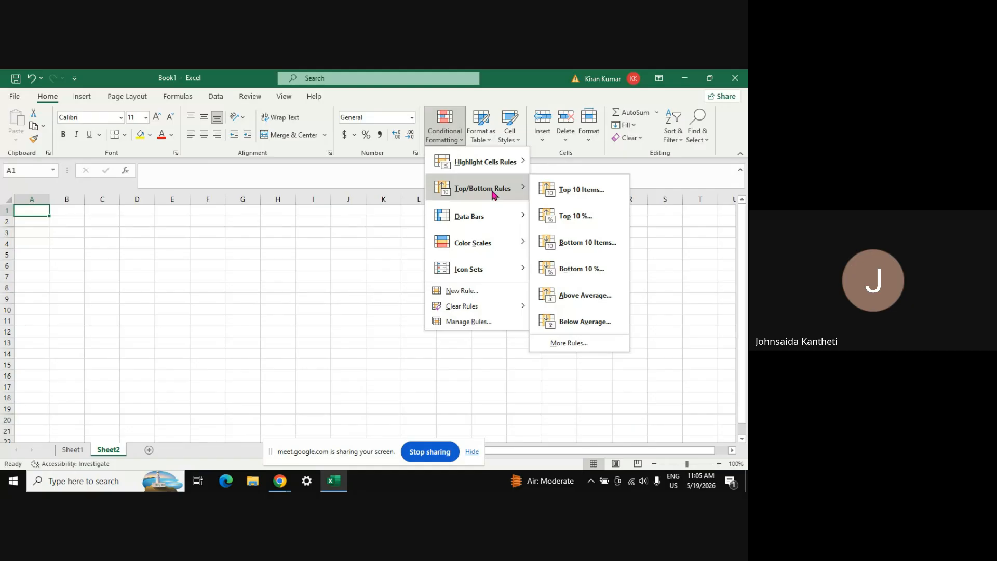
mouse_move(484, 222)
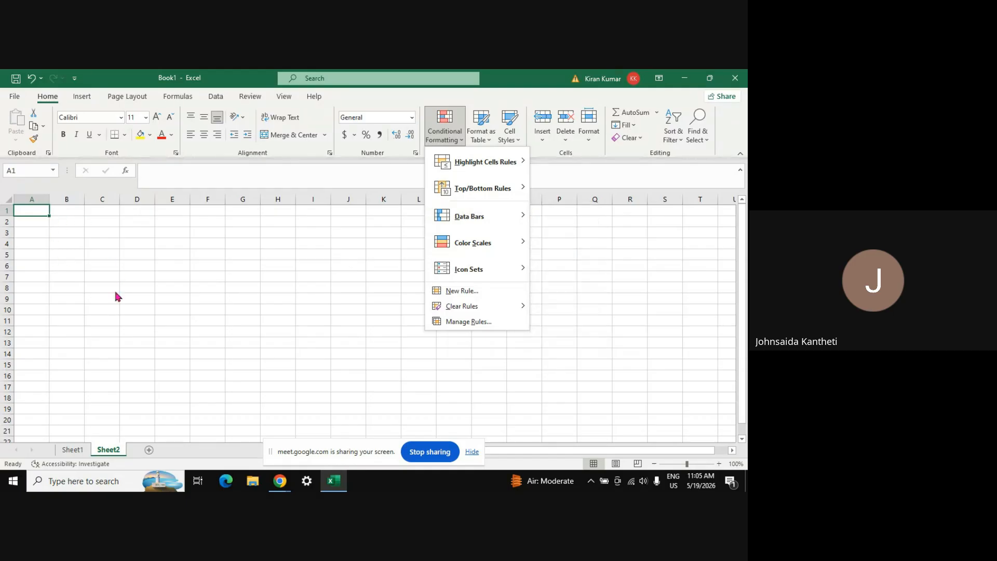
mouse_move(519, 251)
mouse_move(512, 269)
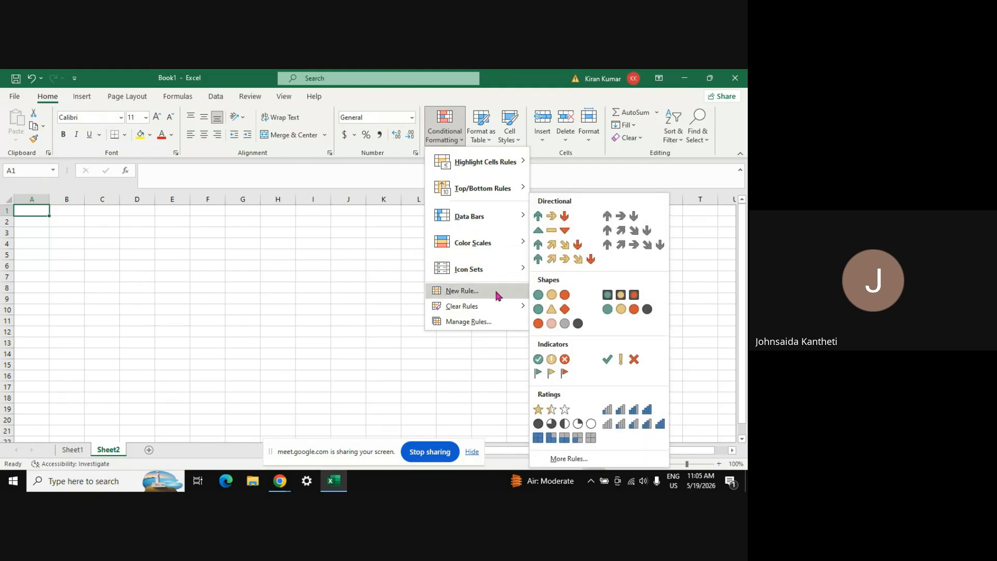
click(491, 139)
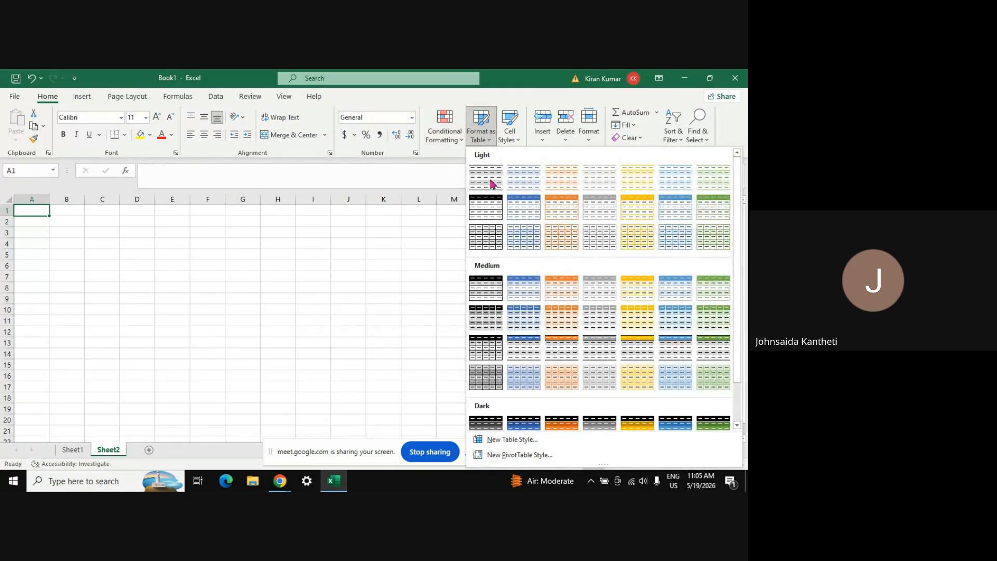
click(520, 140)
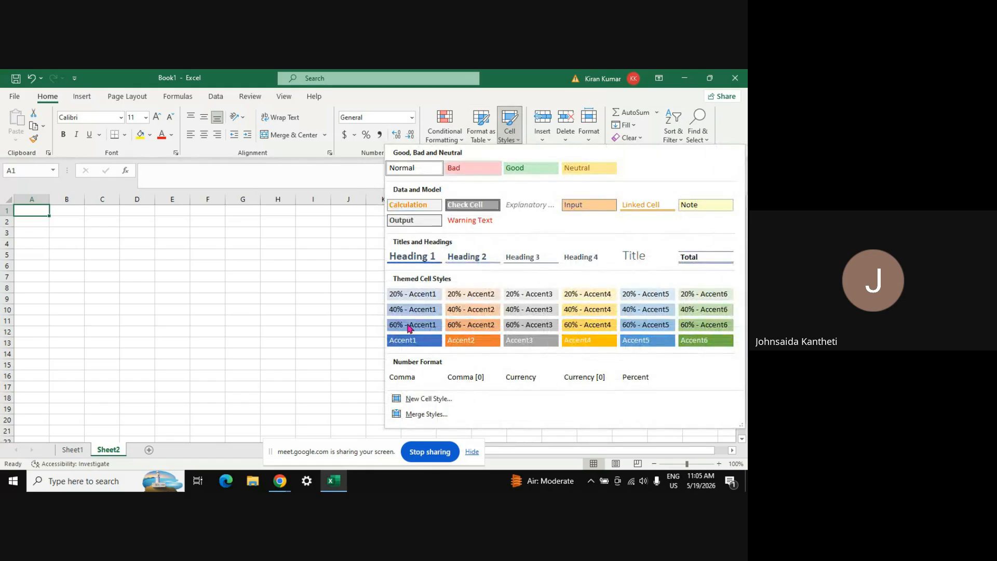
click(351, 288)
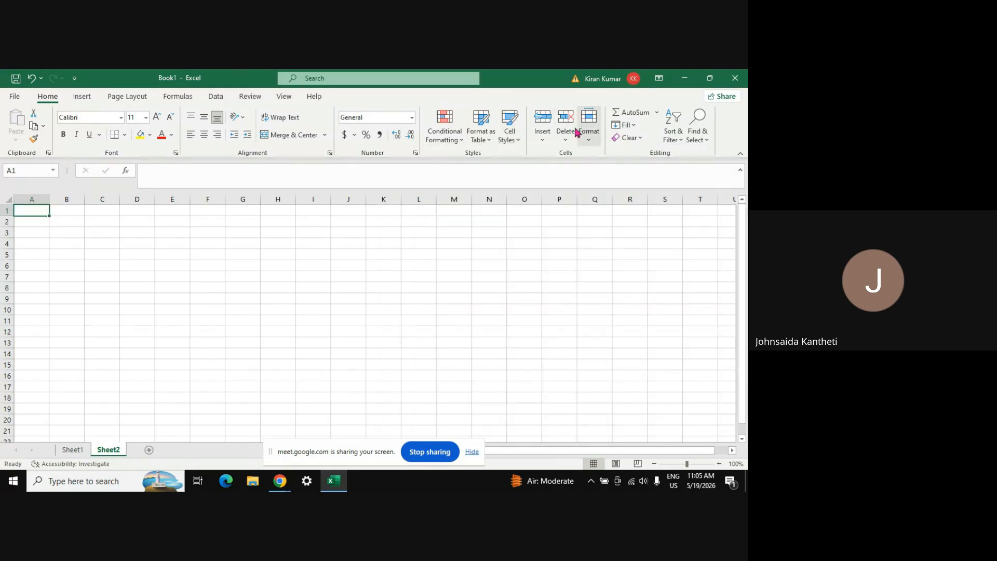
Enter 1, 2, 3, 4 and 5 across C4:G4
click(103, 243)
text(1)
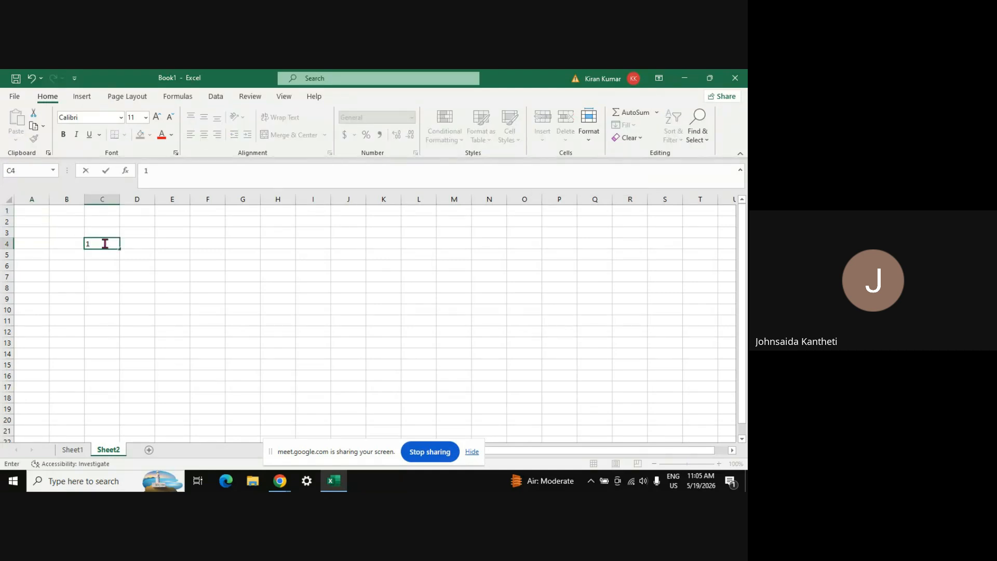
key(Tab)
text(2)
key(Tab)
text(3)
key(Tab)
text(4)
key(ctrl+Return)
key(Tab)
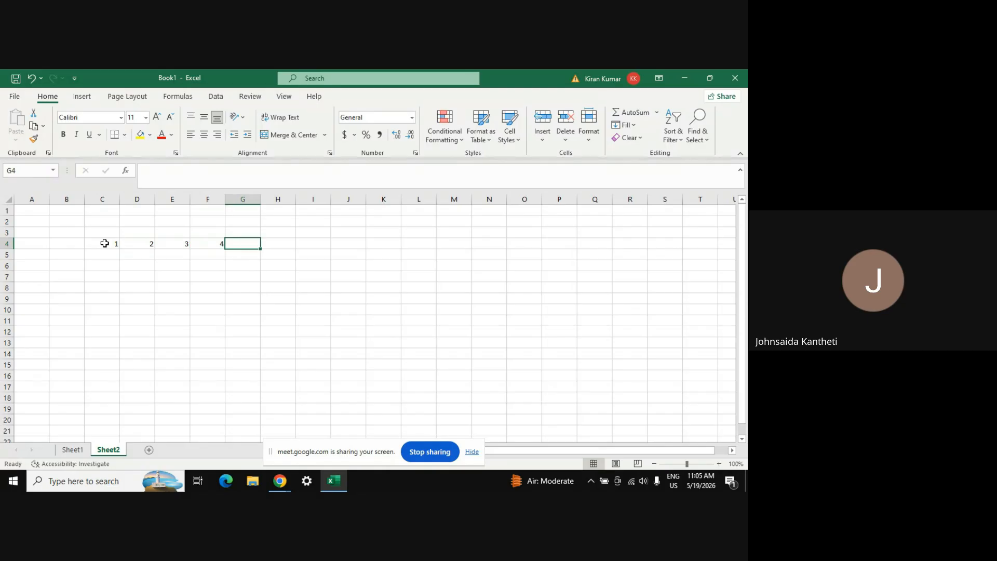
text(5)
key(Tab)
Enter 6, 7, 8, 9 and 10 across C5:G5
key(Return)
key(Left)
key(Left)
key(Left)
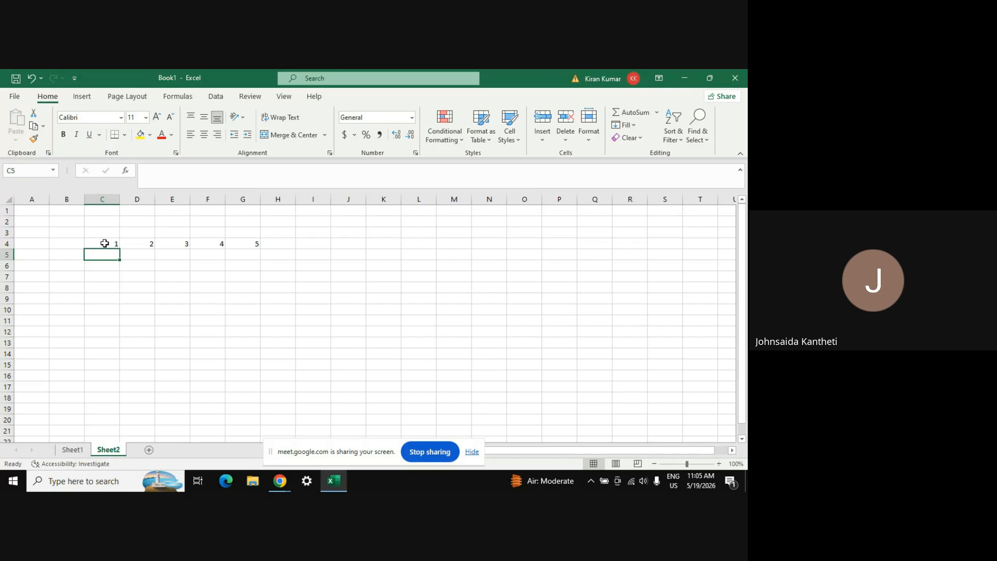
text(6)
key(Tab)
text(7)
key(Tab)
text(8)
key(Tab)
text(9)
key(Tab)
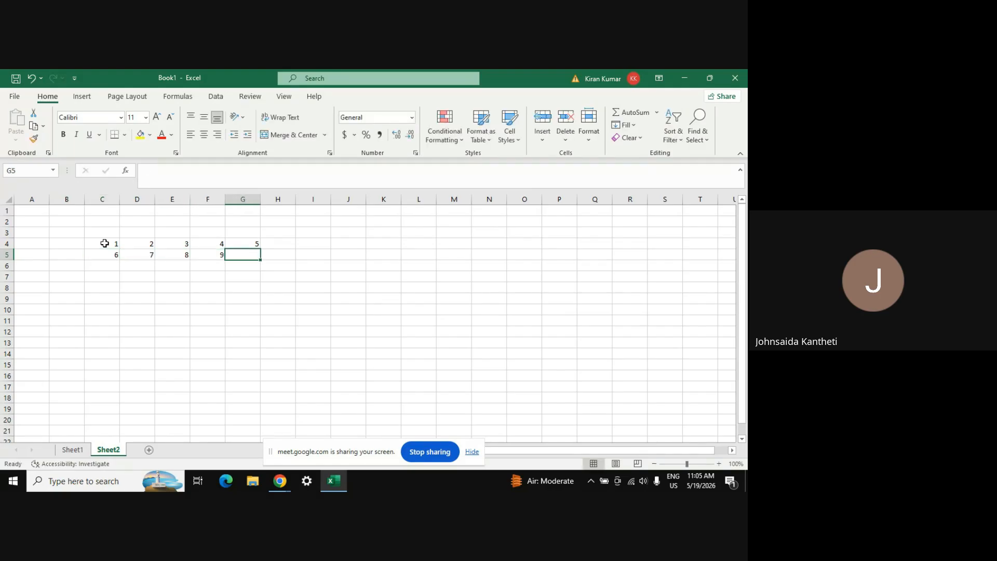
text(10)
key(Return)
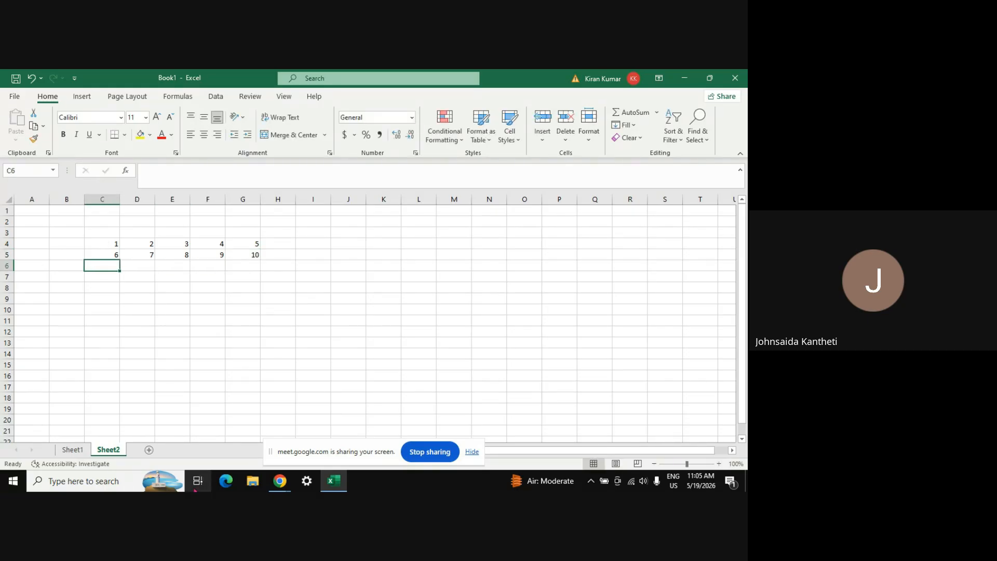
Bring the Google Meet window to the front and mute all participants
click(280, 481)
click(258, 450)
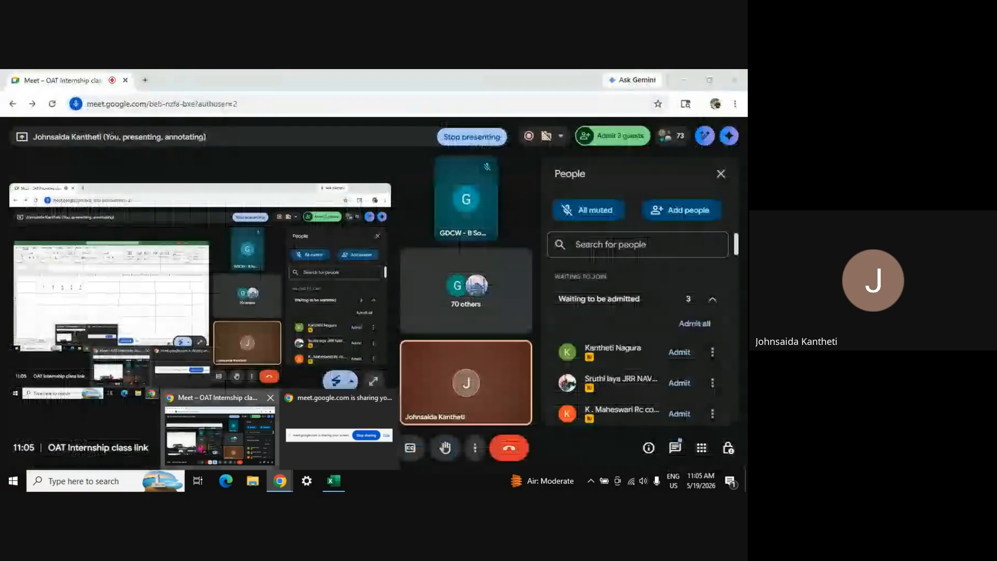
click(256, 448)
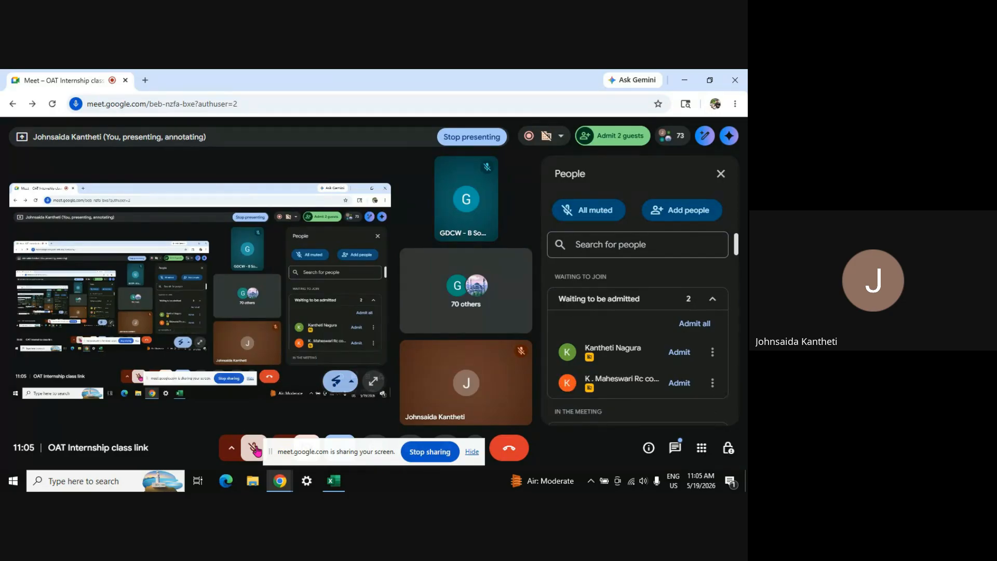
Admit the three waiting guests, unmute your microphone, and return to Excel
click(680, 352)
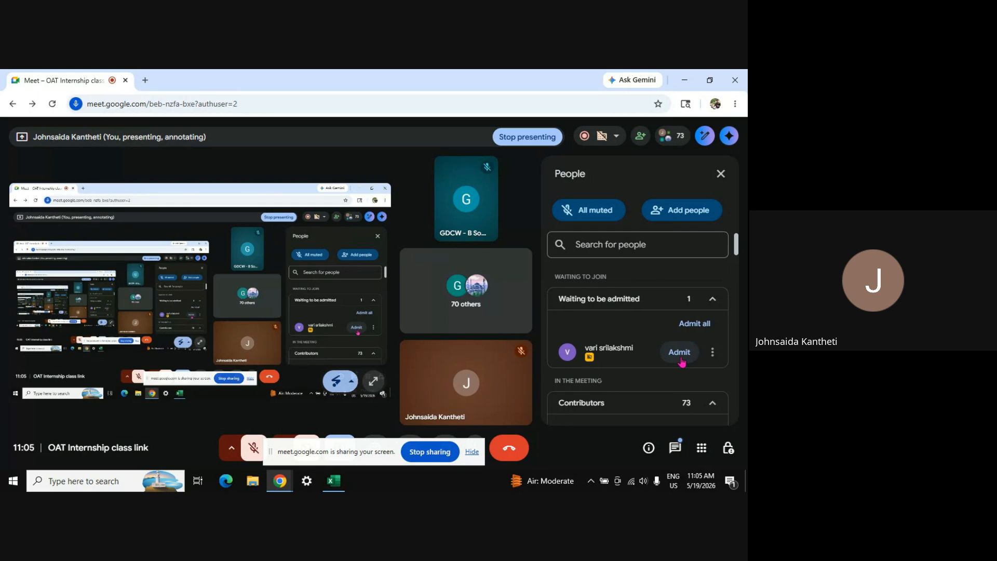
click(680, 352)
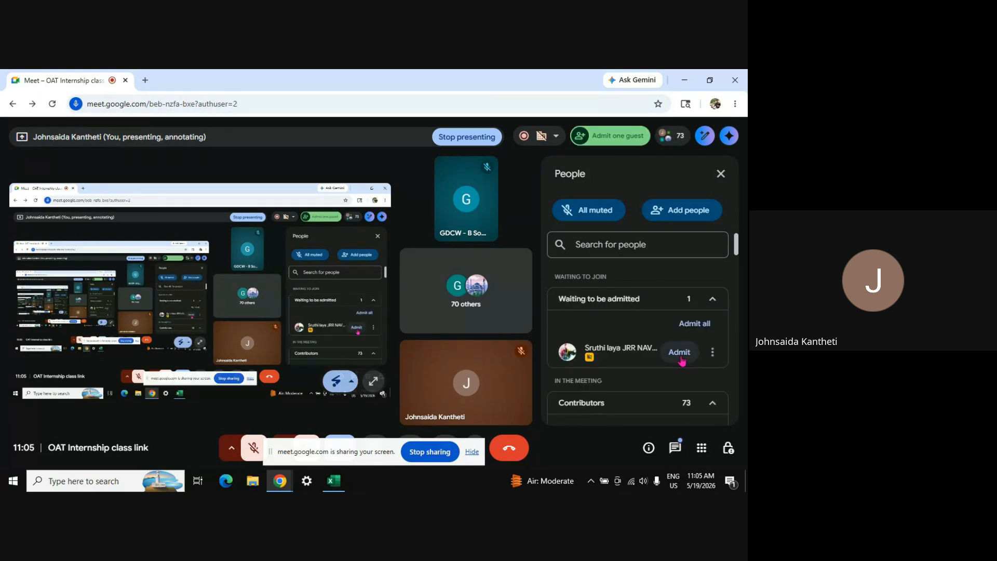
click(681, 353)
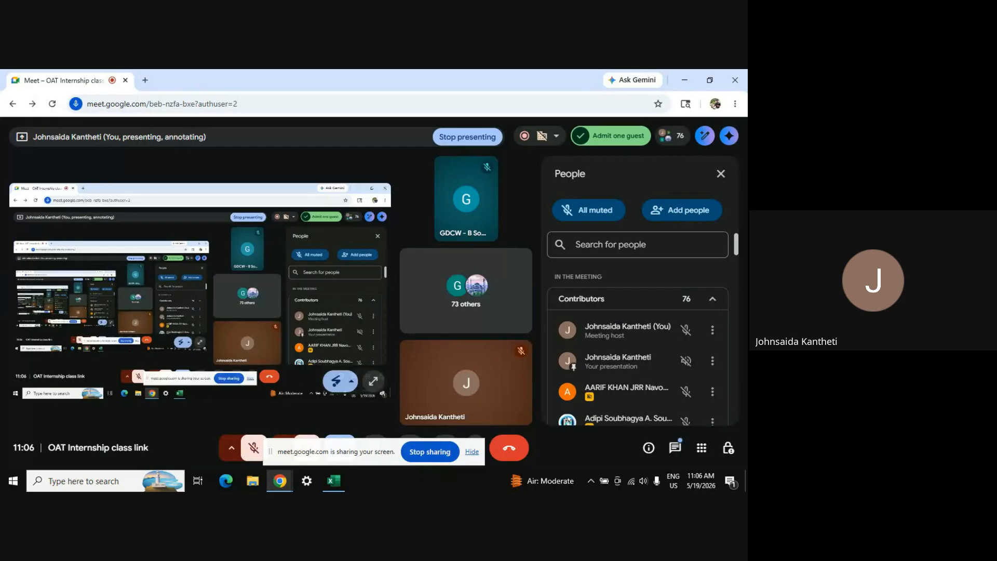
click(243, 440)
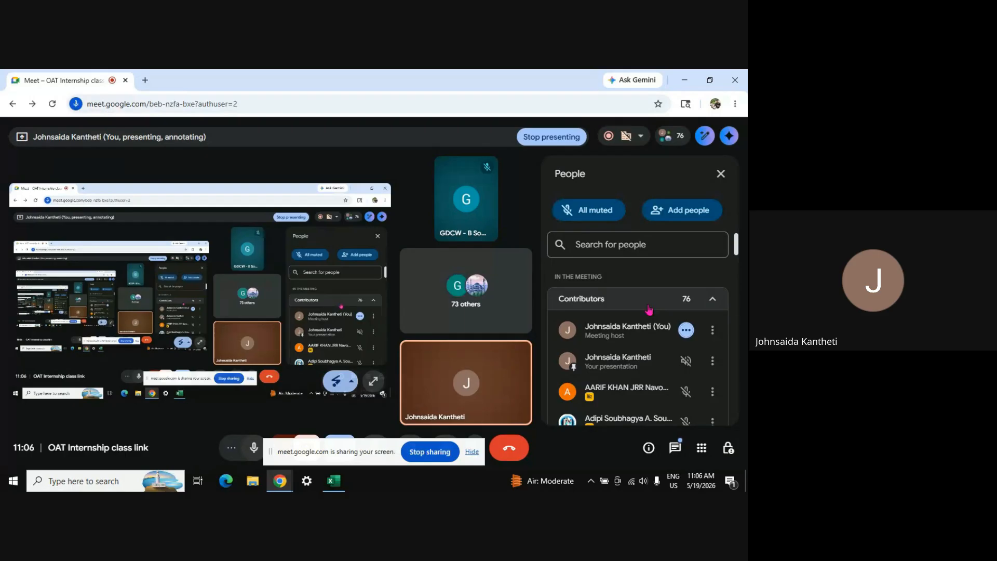
key(alt+Tab)
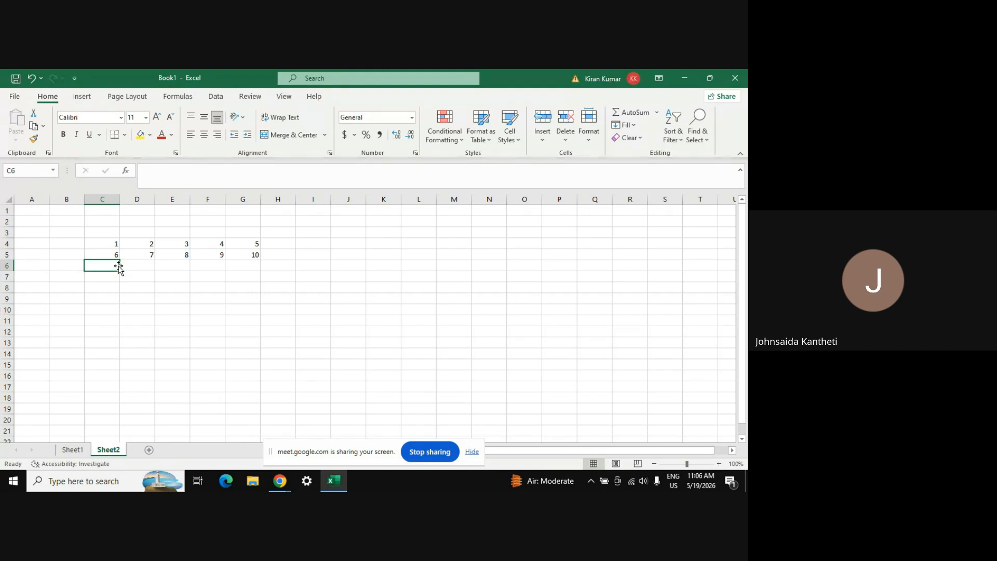
Enter 11, 12, 13, 14 and 15 across C6:G6
text(11)
key(Tab)
text(12)
key(Tab)
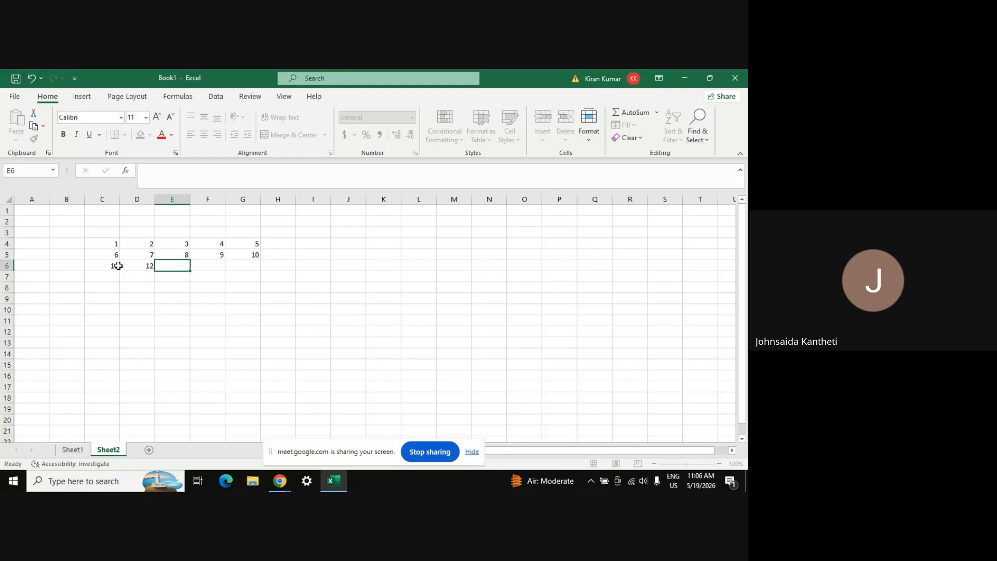
text(13)
key(Tab)
text(1)
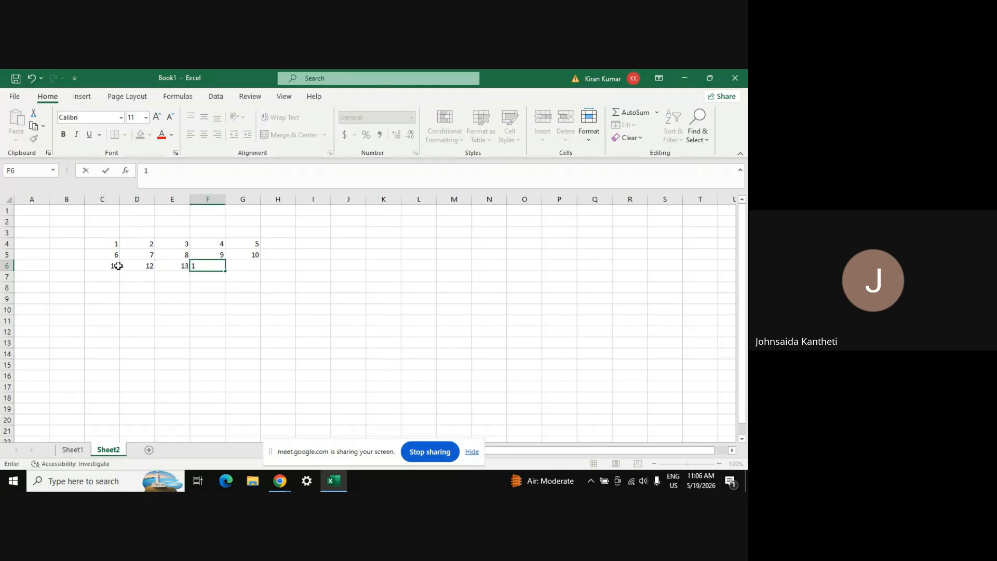
text(4)
key(Tab)
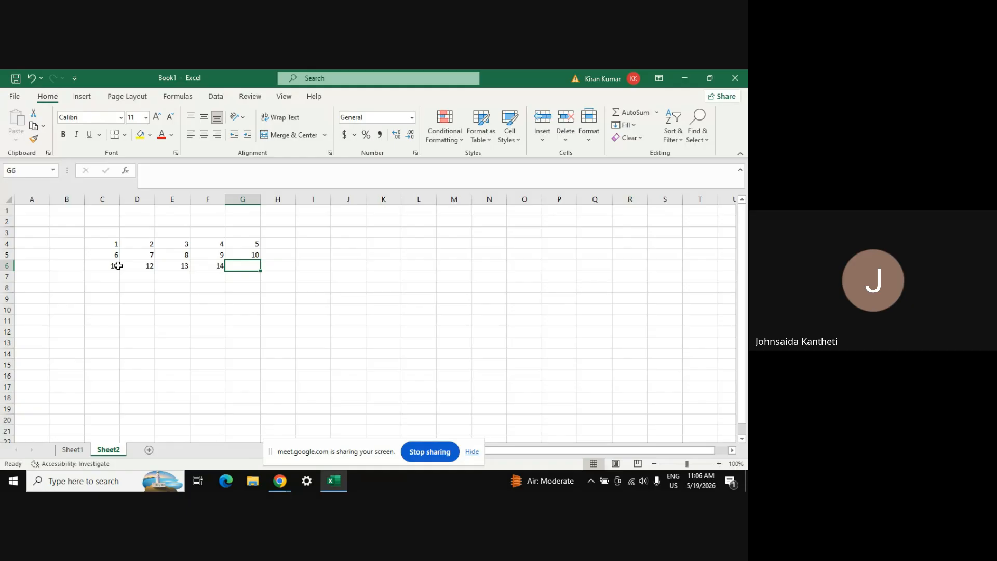
text(15)
key(Return)
key(Left)
key(Left)
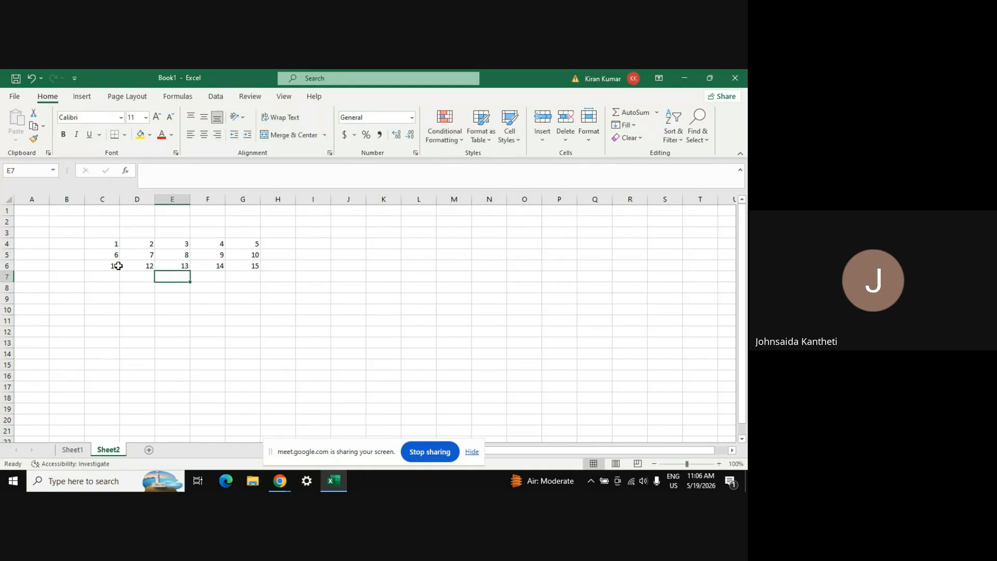
Zoom the sheet to 170%, centre the values in C4:G6, then select I5
click(718, 464)
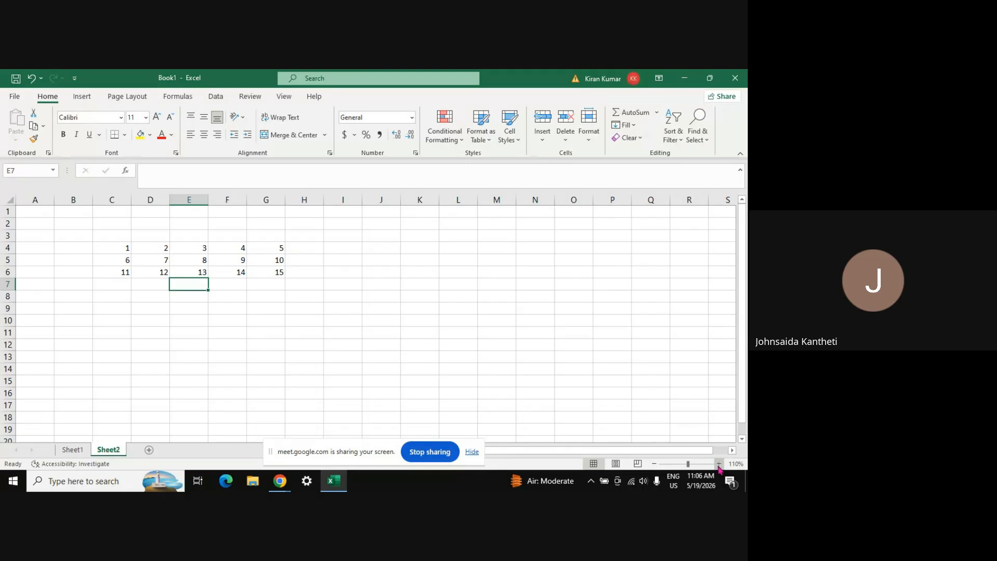
click(719, 464)
click(719, 464)
click(719, 464)
click(719, 464)
click(719, 463)
click(718, 464)
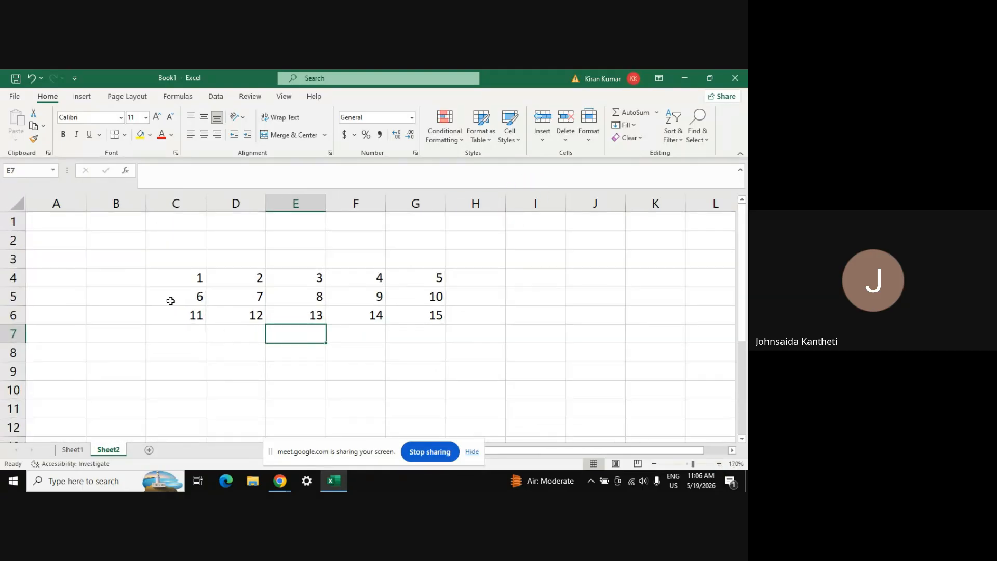
click(173, 280)
key(shift+Right)
key(shift+Right)
key(shift+Right)
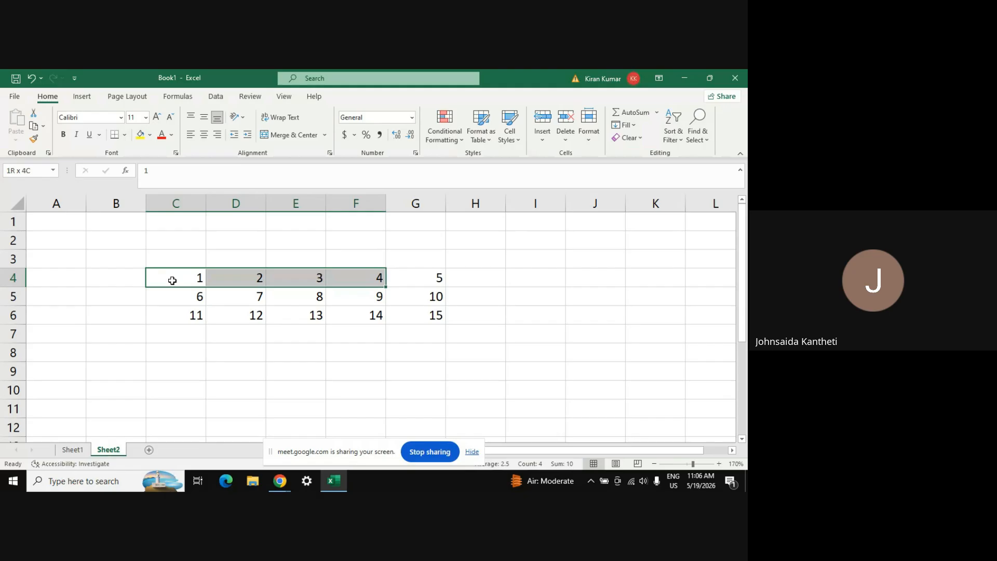
key(shift+Right)
key(shift+Down)
key(shift+Down)
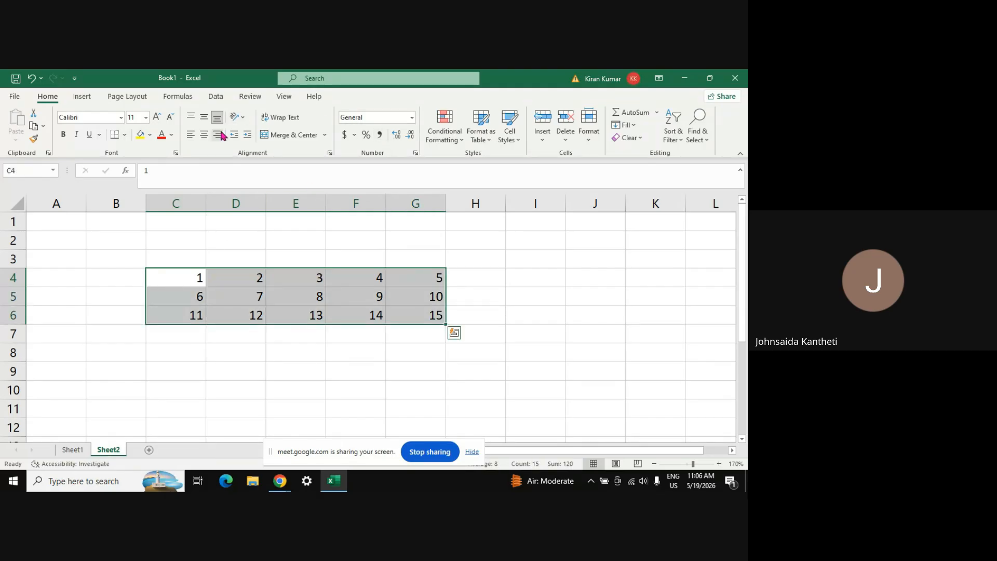
click(205, 135)
click(527, 304)
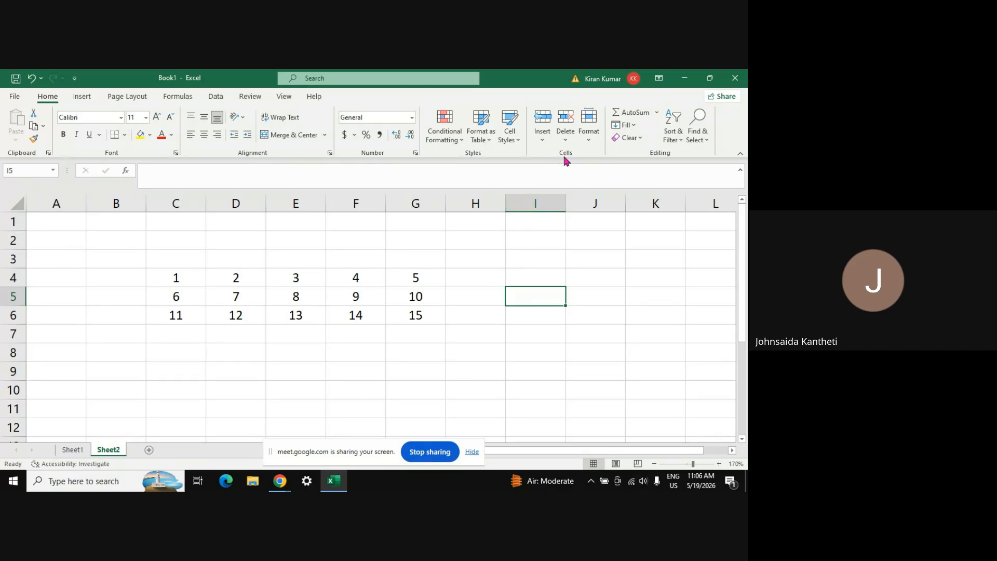
click(542, 140)
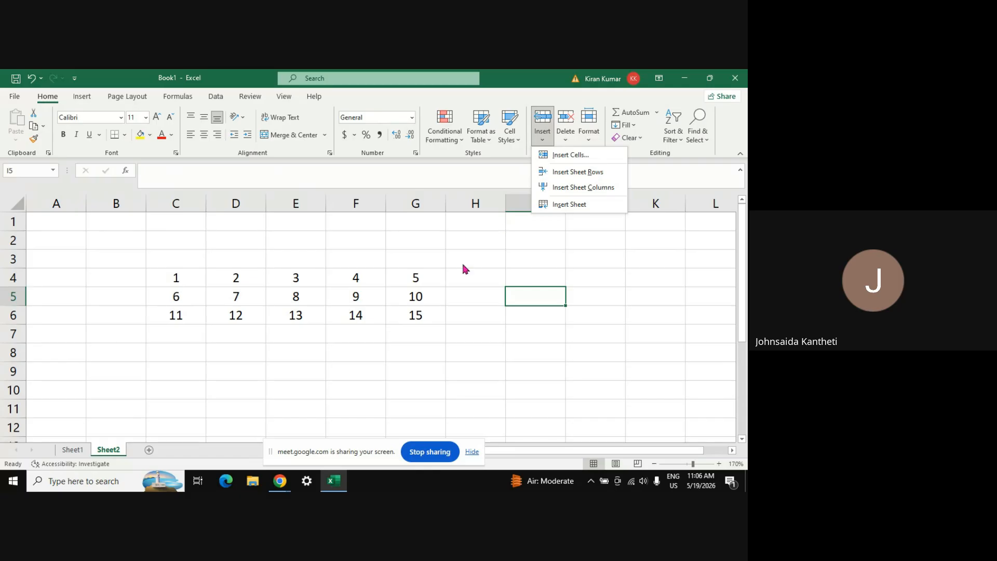
click(582, 157)
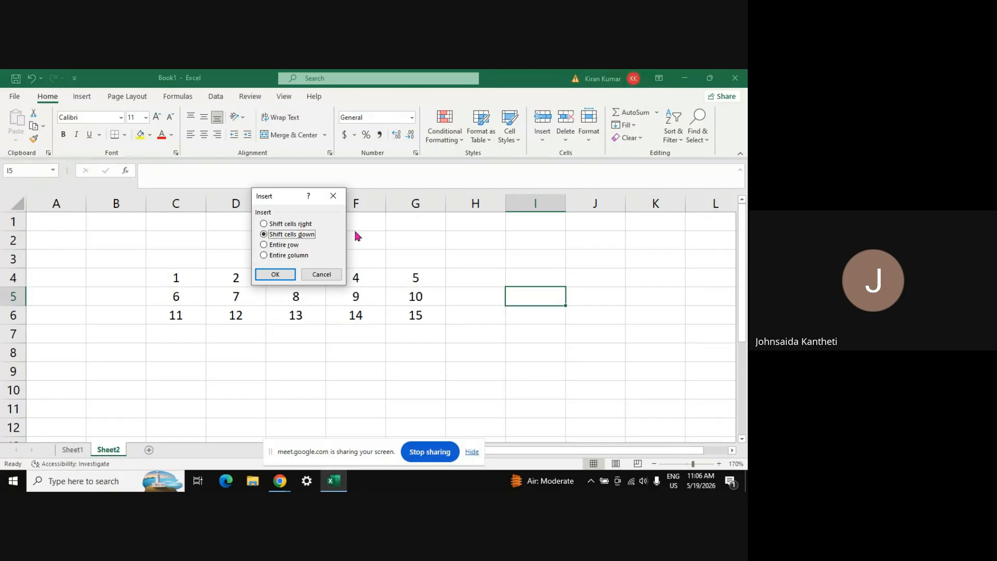
key(Escape)
click(545, 139)
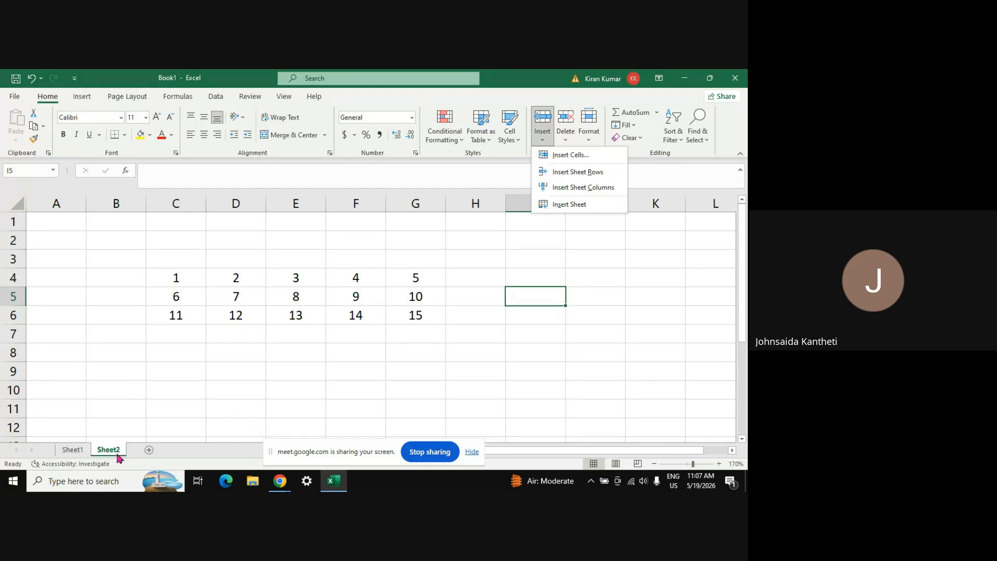
click(575, 259)
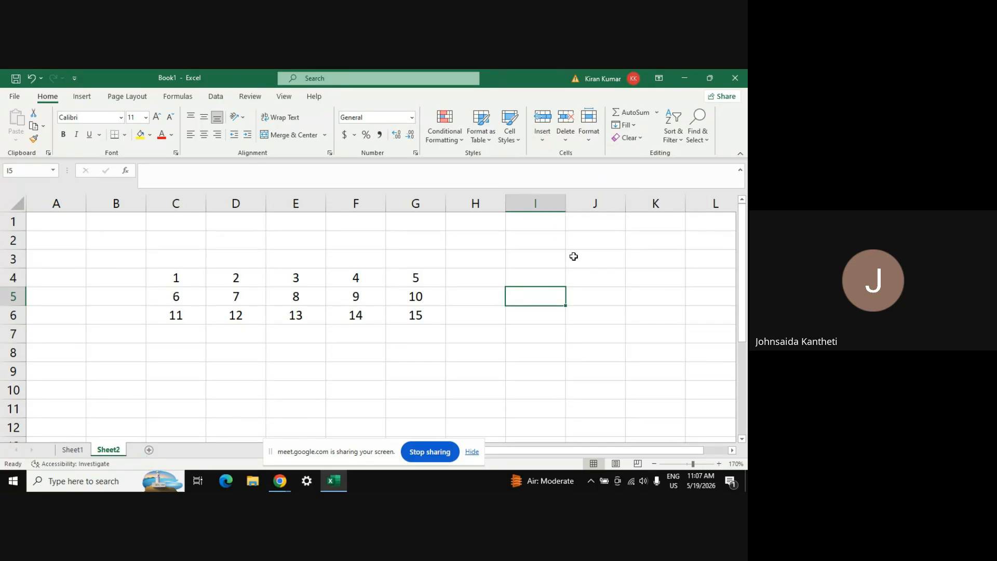
Delete cell E5 (value 8) with Shift cells left, so row 5 reads 6, 7, 9, 10
click(566, 144)
click(546, 269)
click(299, 298)
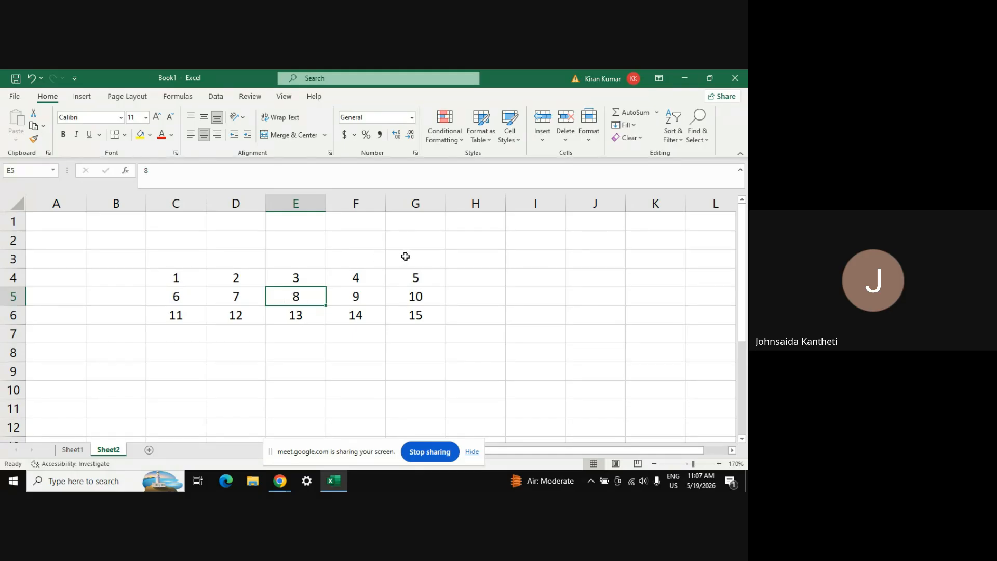
click(565, 142)
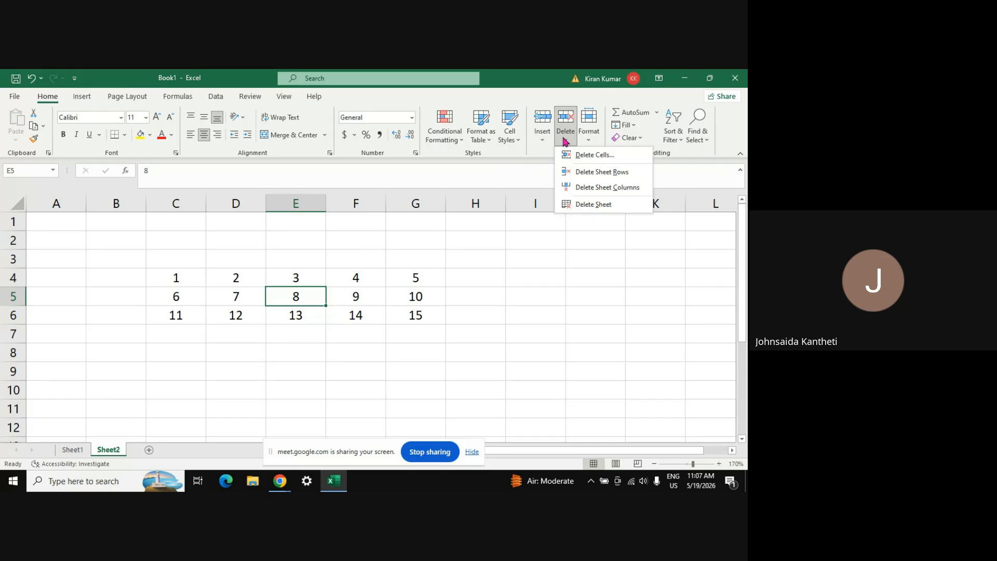
click(584, 158)
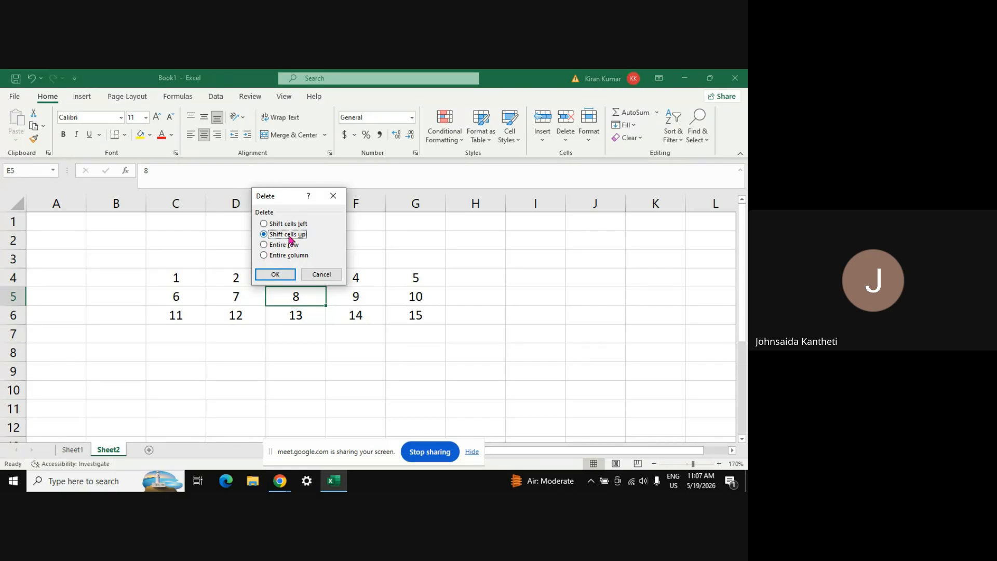
click(264, 224)
click(264, 245)
click(264, 224)
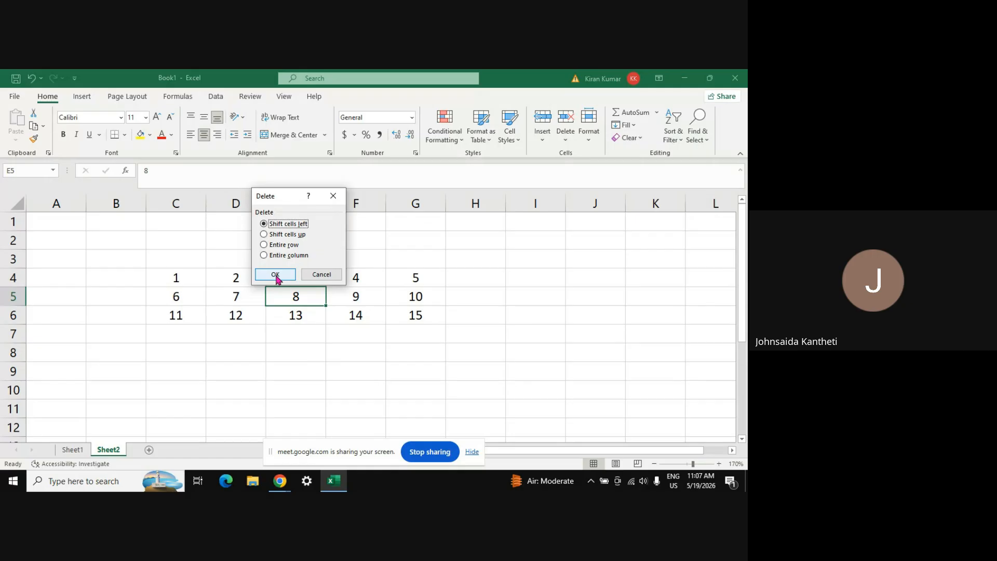
click(275, 275)
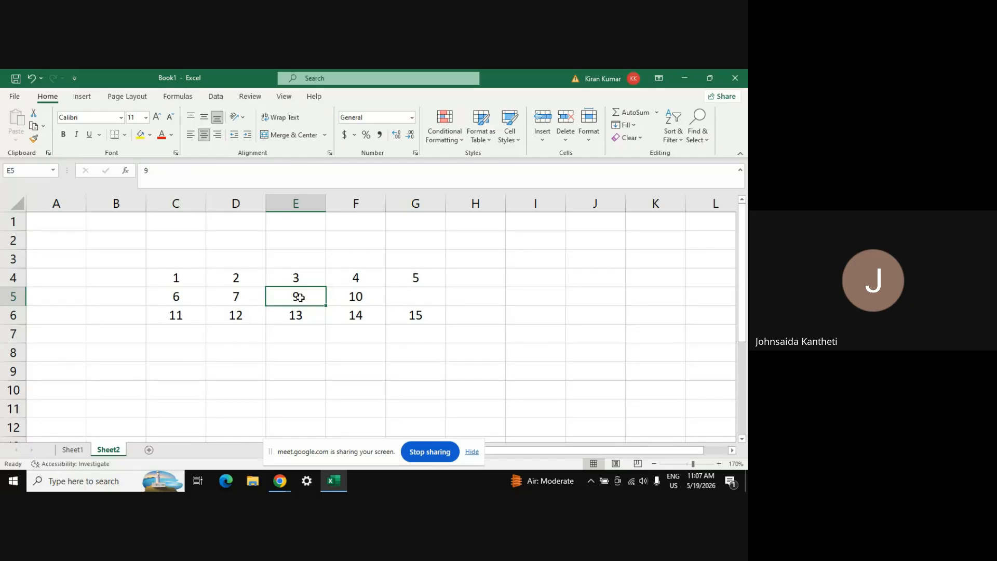
Delete E5 with cells shifting up, then delete row 5 as an entire row
click(566, 138)
click(593, 156)
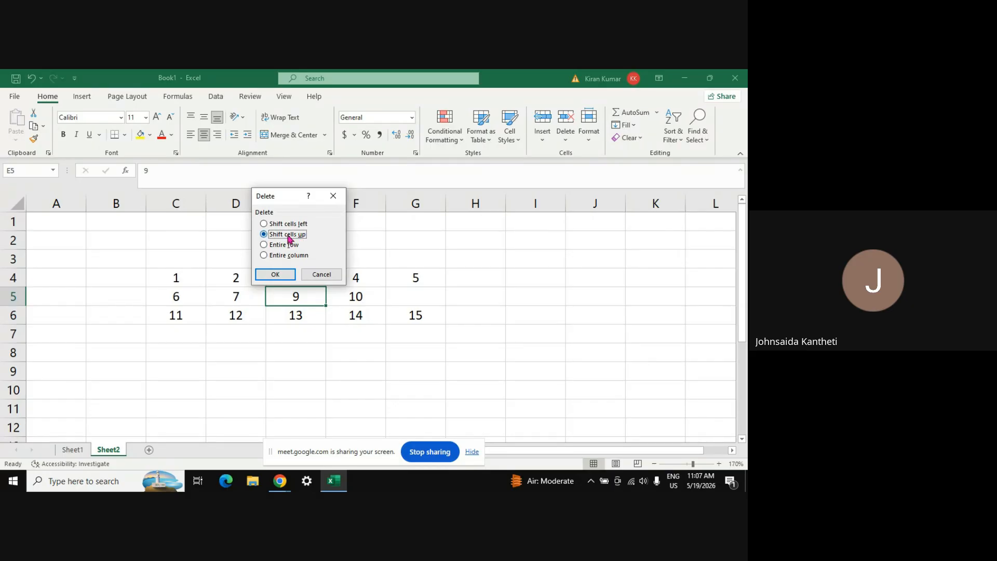
click(279, 274)
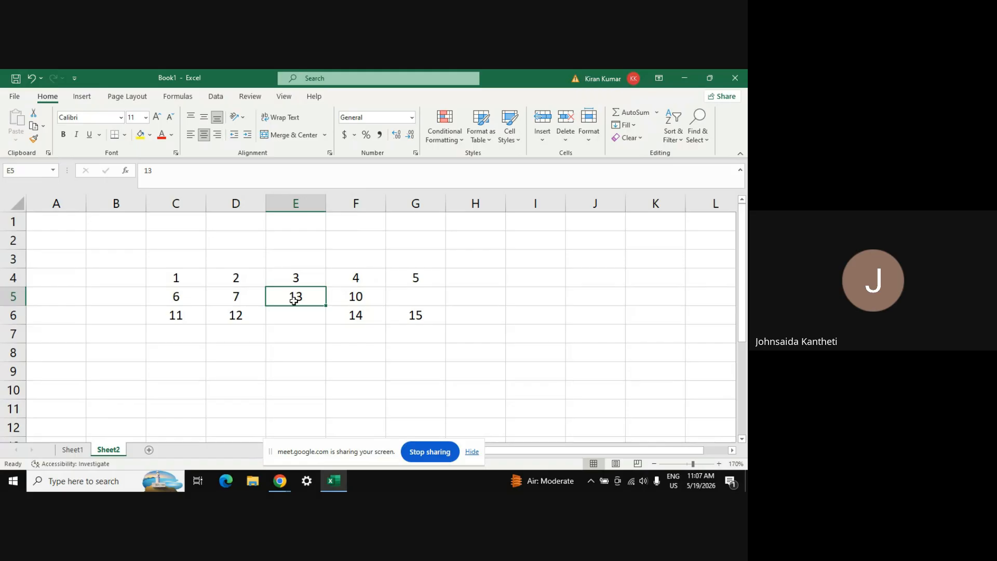
click(571, 146)
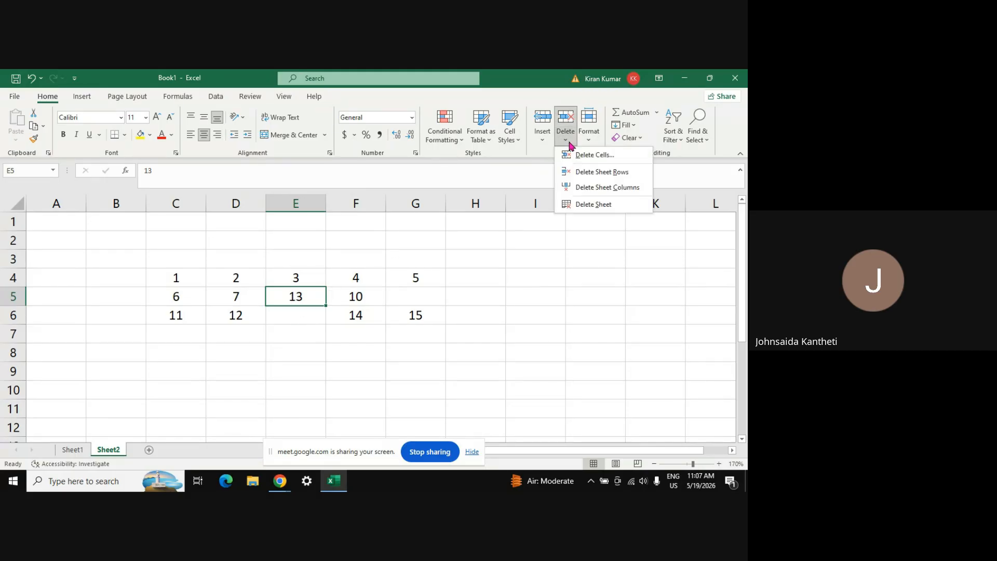
click(589, 159)
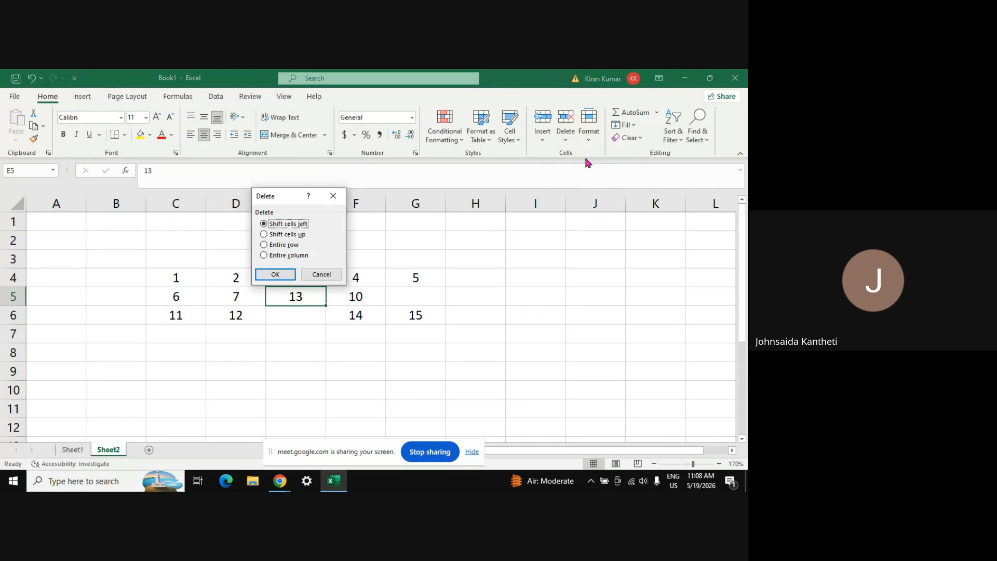
click(286, 246)
click(276, 274)
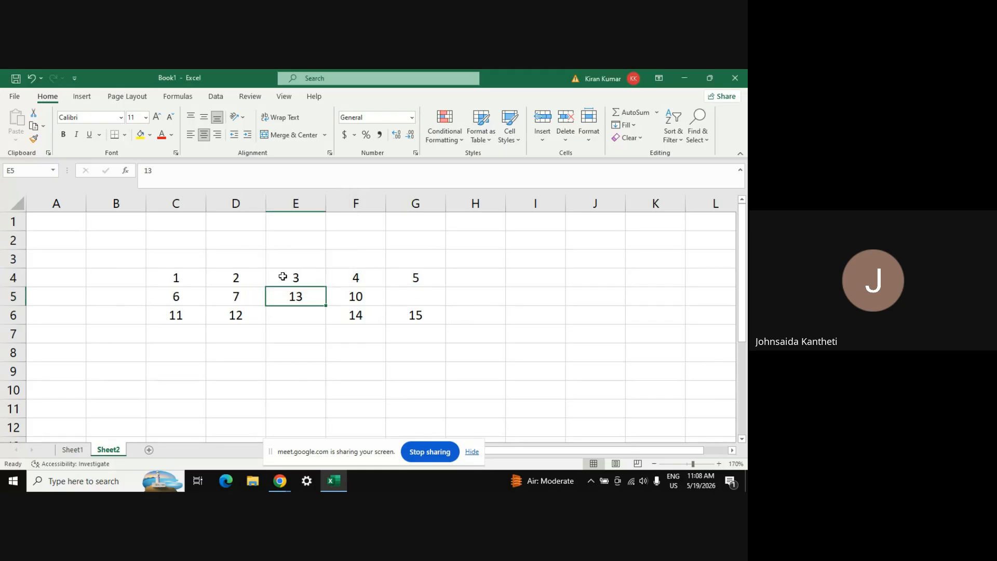
Delete column E using the Delete Cells entire-column option
click(567, 140)
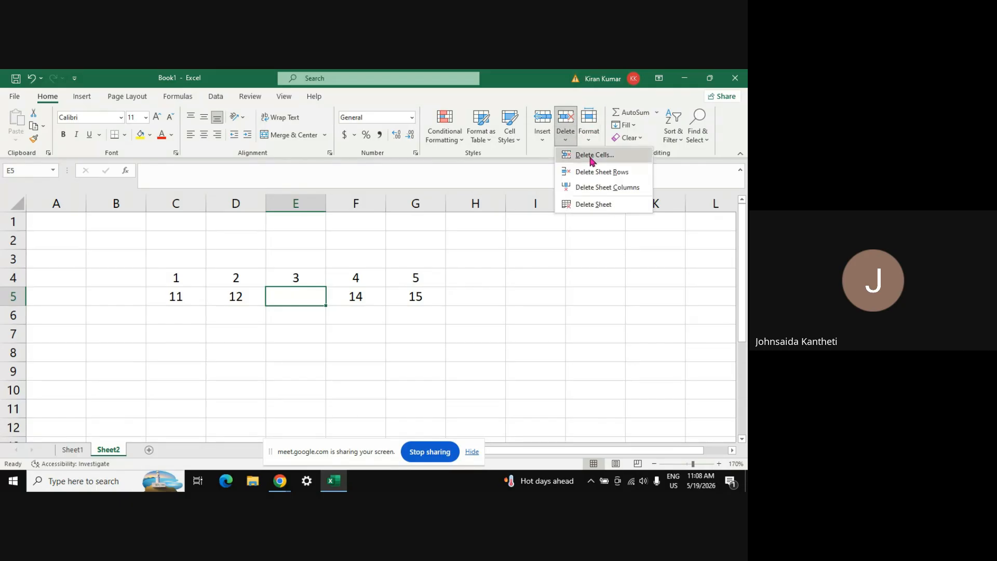
click(591, 156)
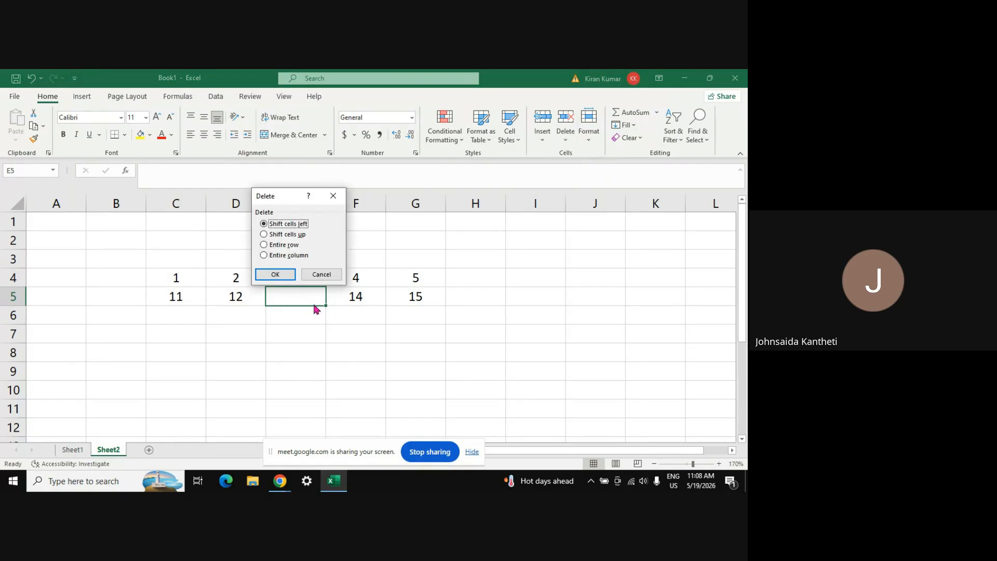
click(283, 256)
click(276, 275)
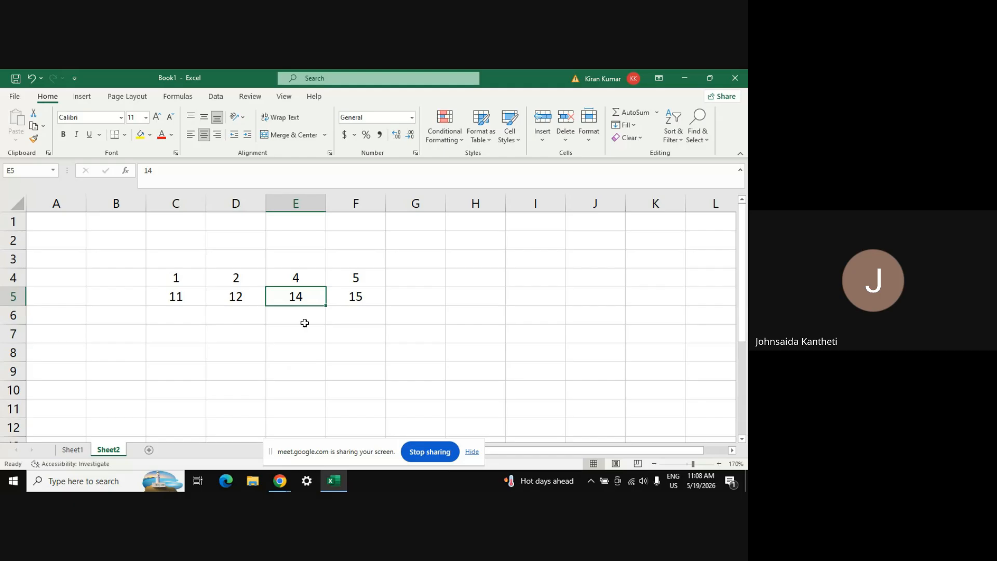
Delete sheet row 5 (11, 12, 14, 15) and sheet column E, leaving 1, 2, 5
click(565, 138)
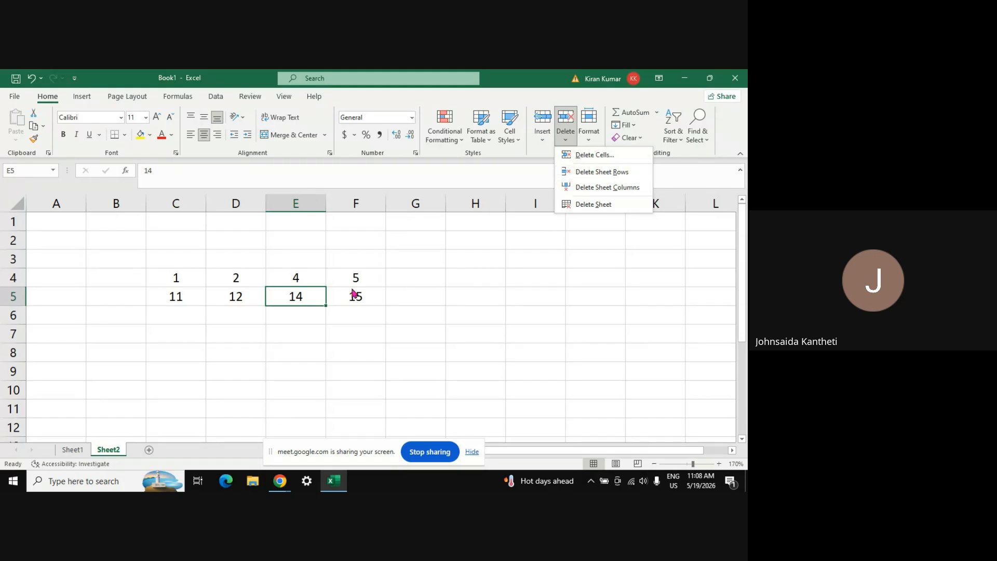
click(610, 171)
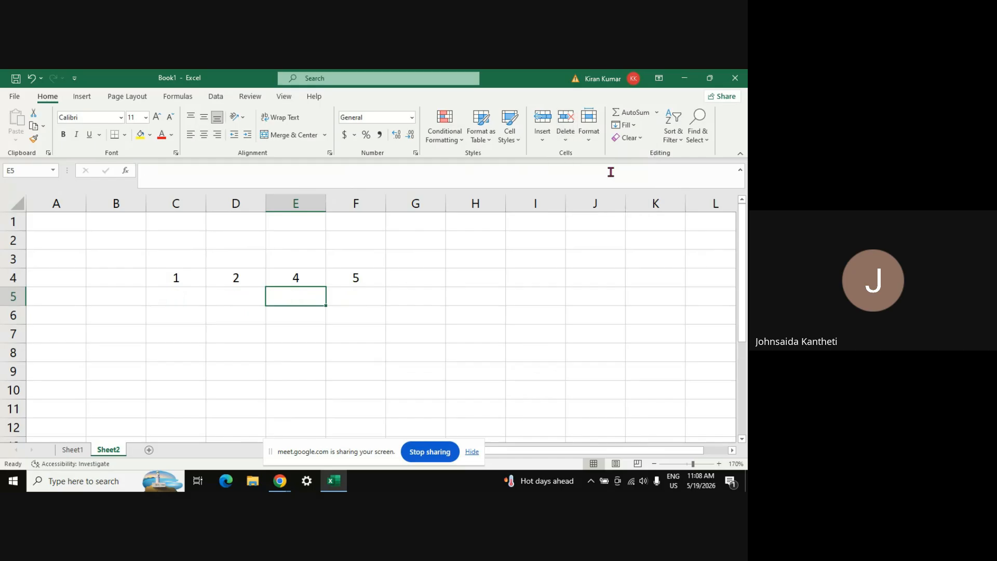
click(283, 282)
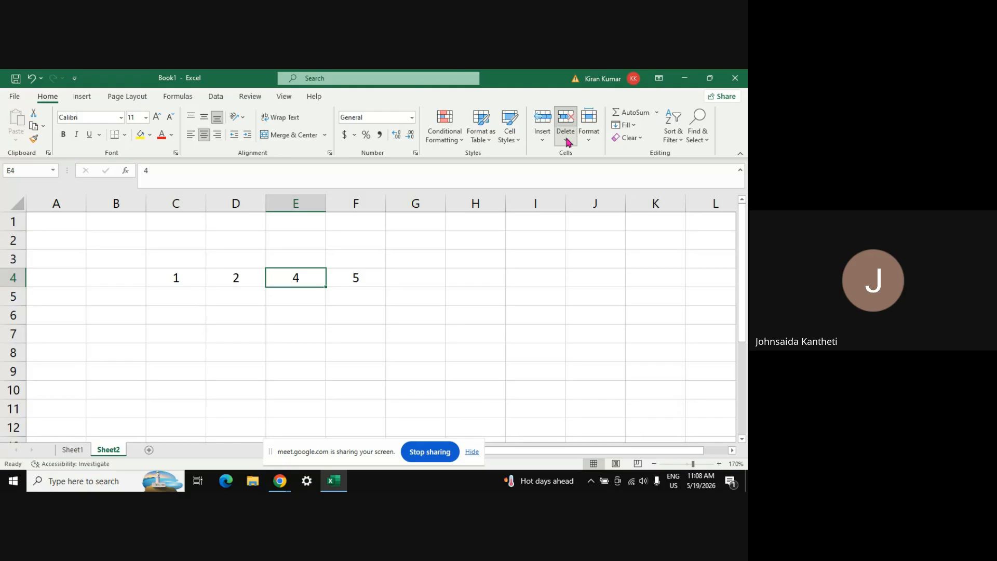
click(566, 136)
click(611, 187)
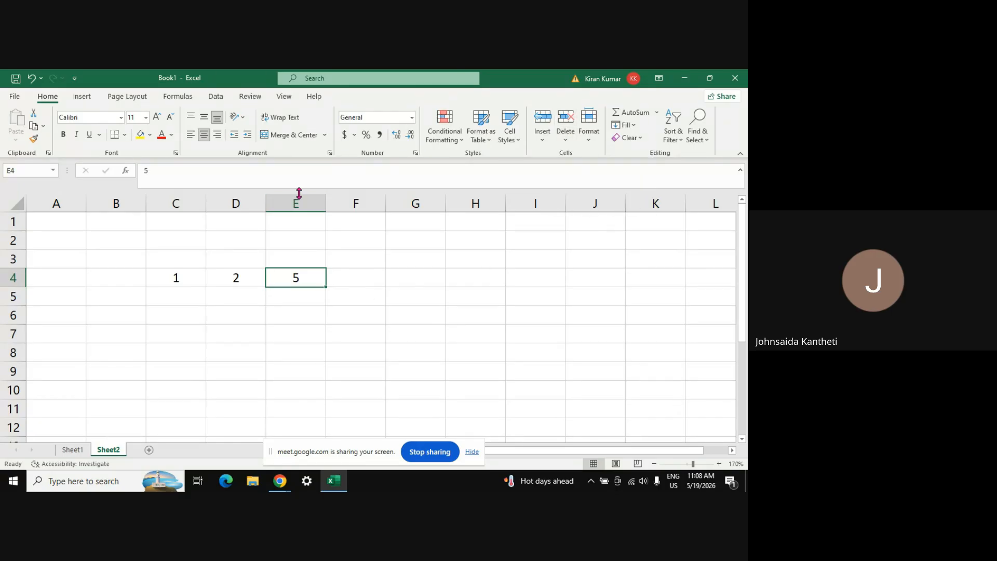
click(565, 138)
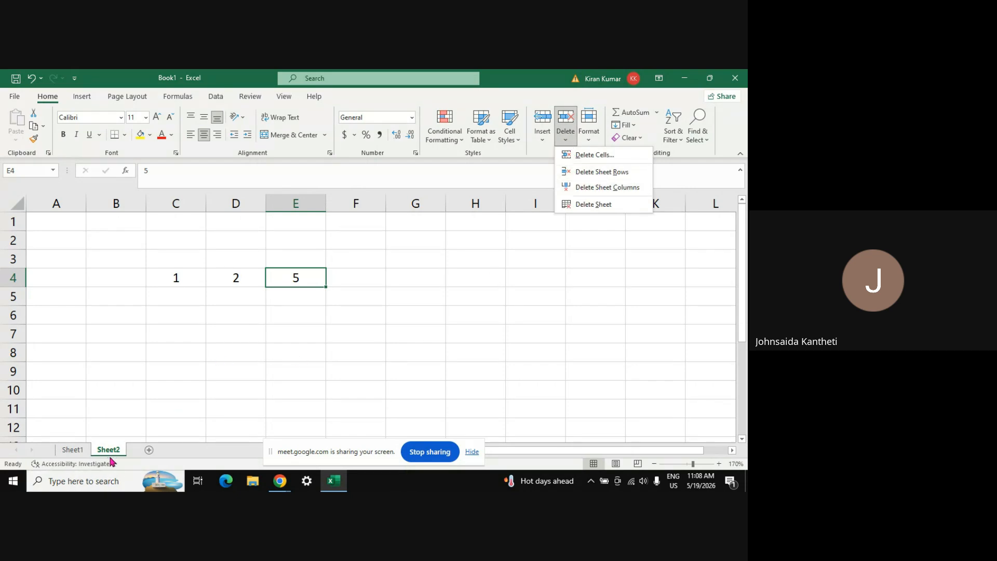
Permanently delete Sheet2, then add a new blank worksheet, Sheet3
click(593, 205)
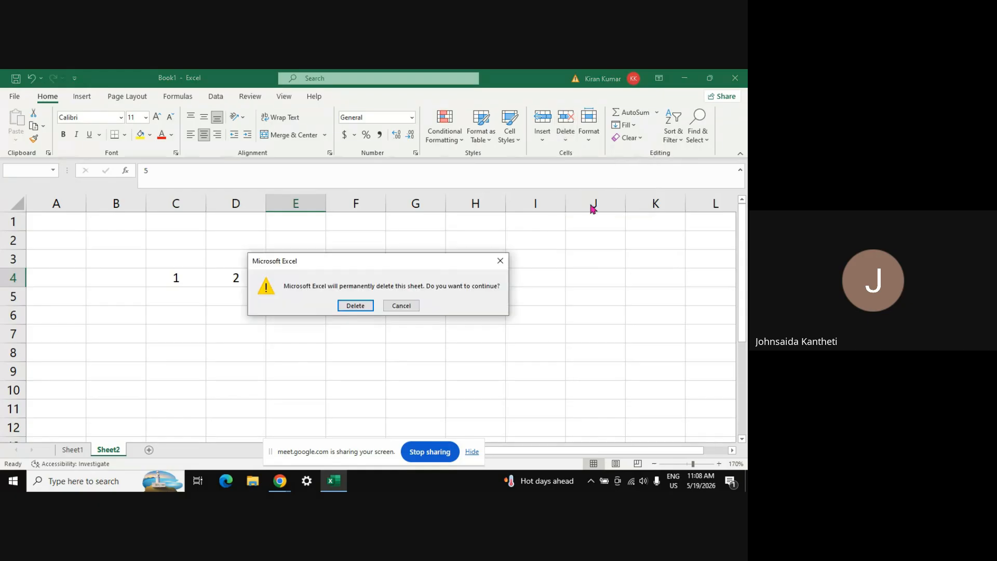
click(357, 307)
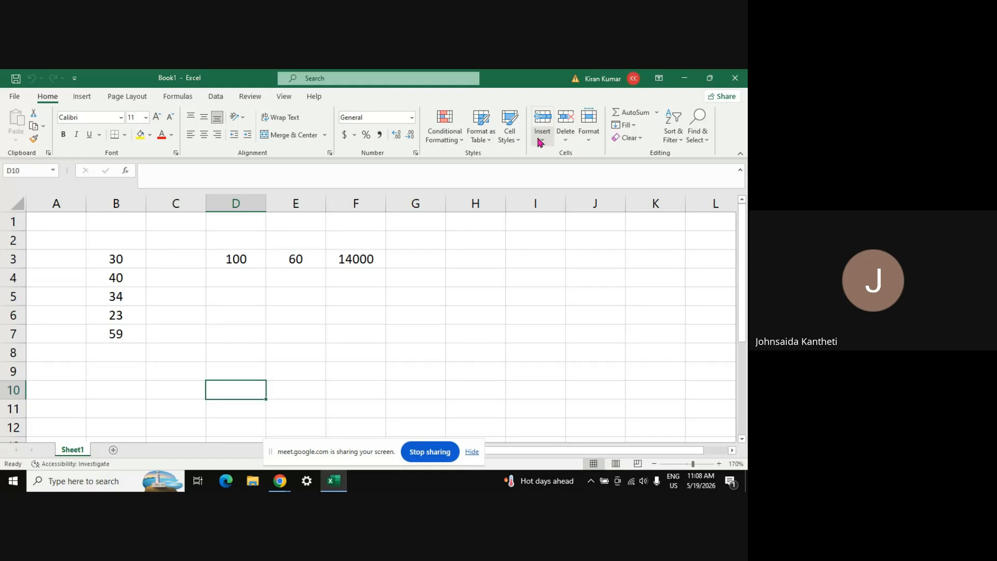
click(148, 421)
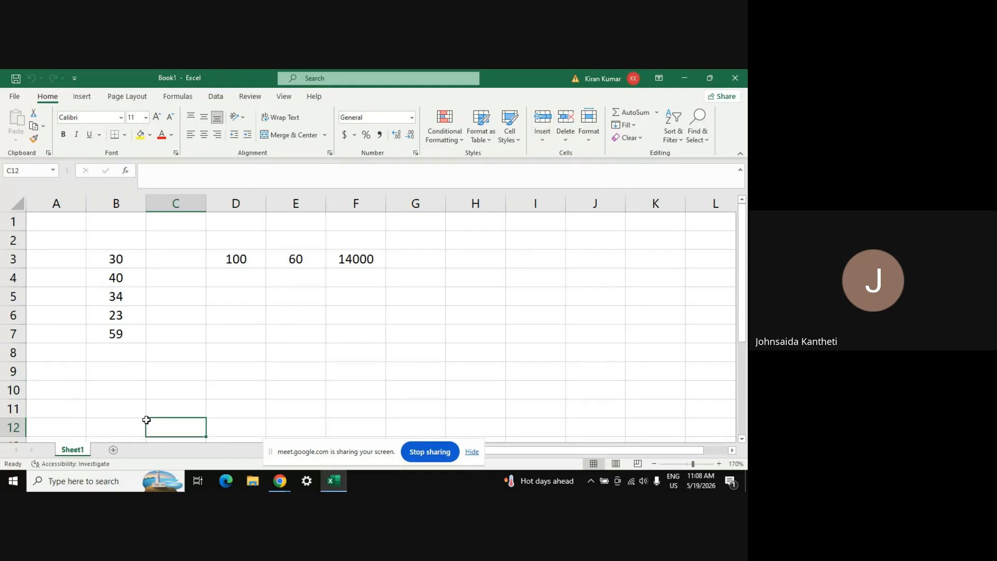
click(112, 450)
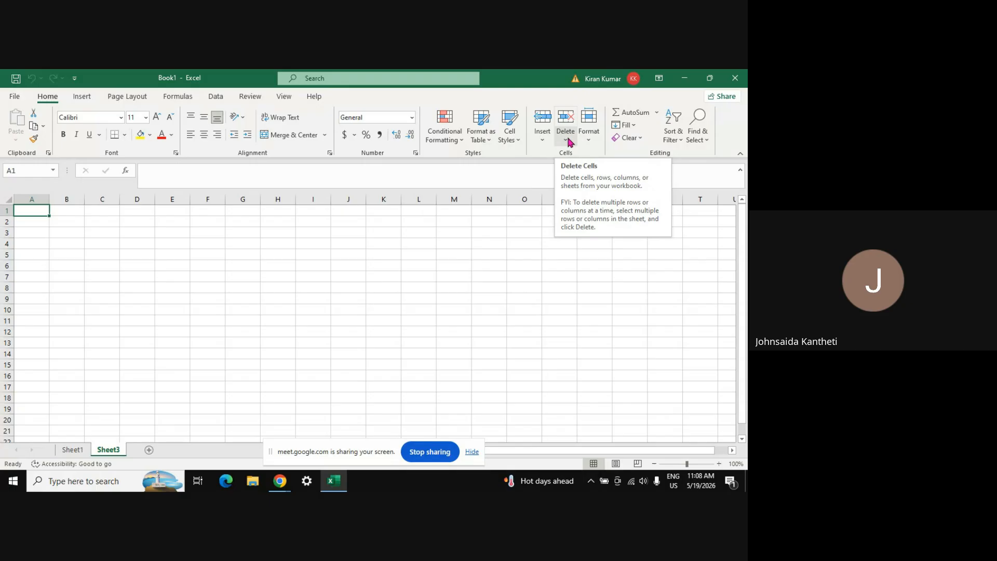
click(589, 142)
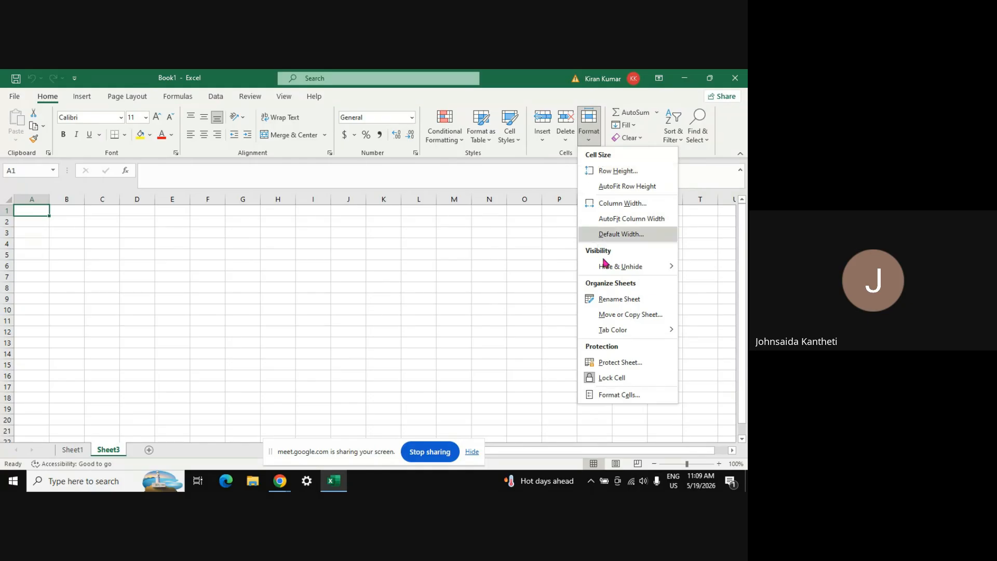
mouse_move(603, 265)
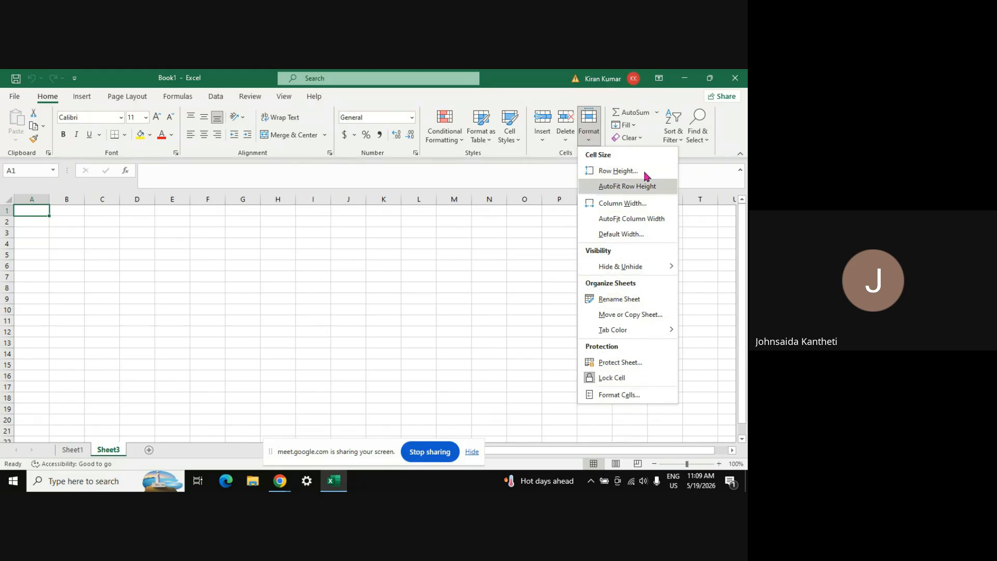
mouse_move(535, 331)
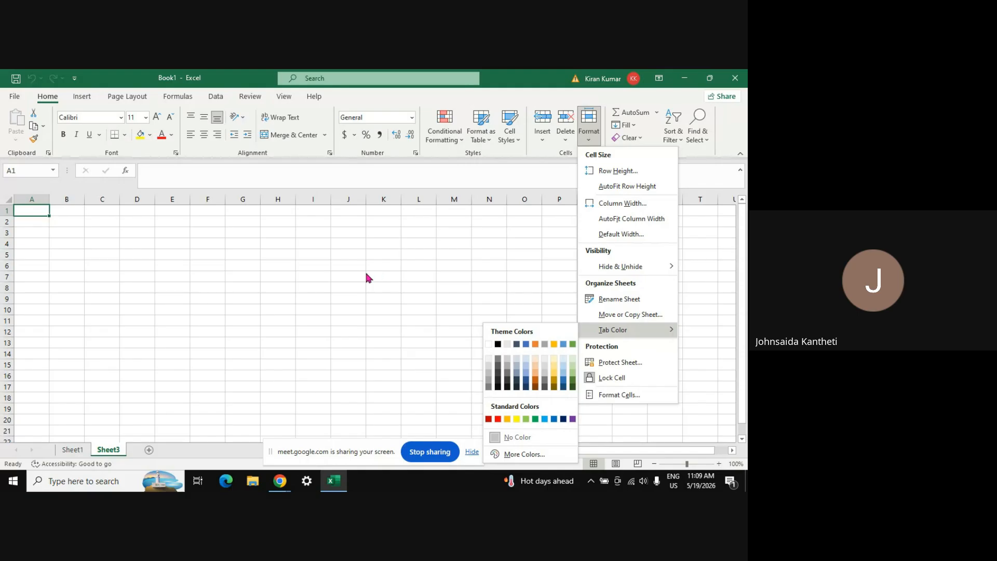
click(333, 260)
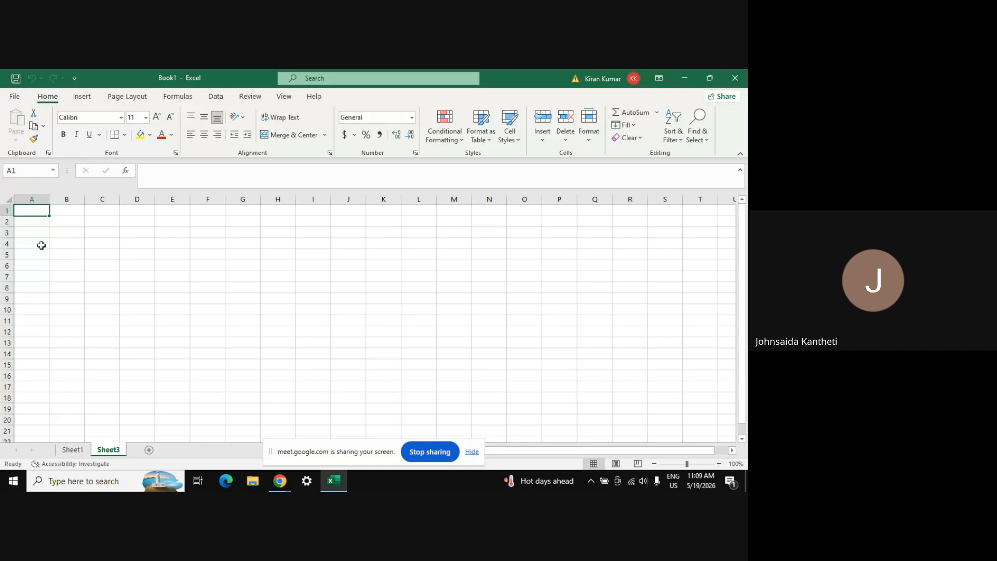
Drag the row 1 header border down to make row 1 much taller
drag(3, 209, 6, 210)
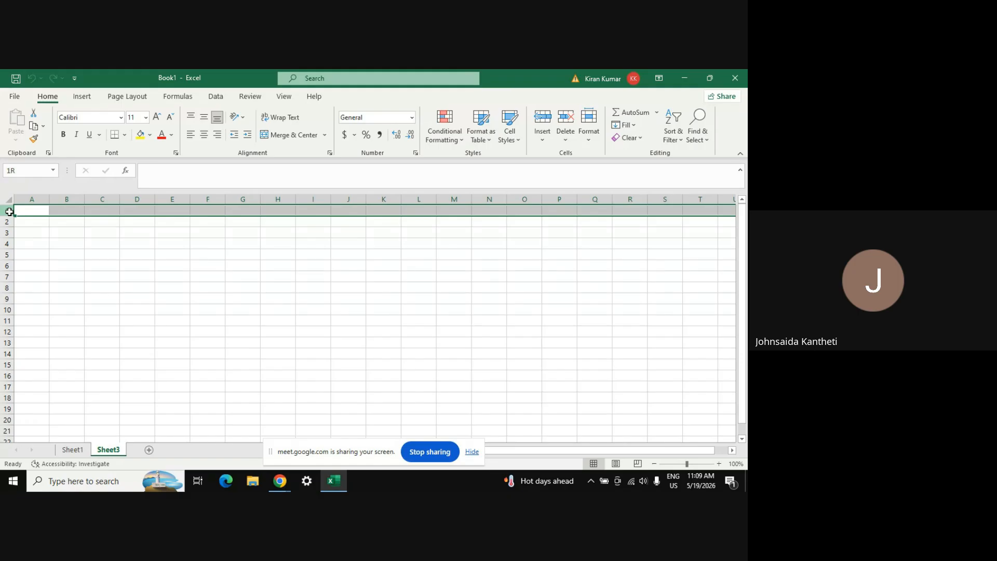
click(246, 300)
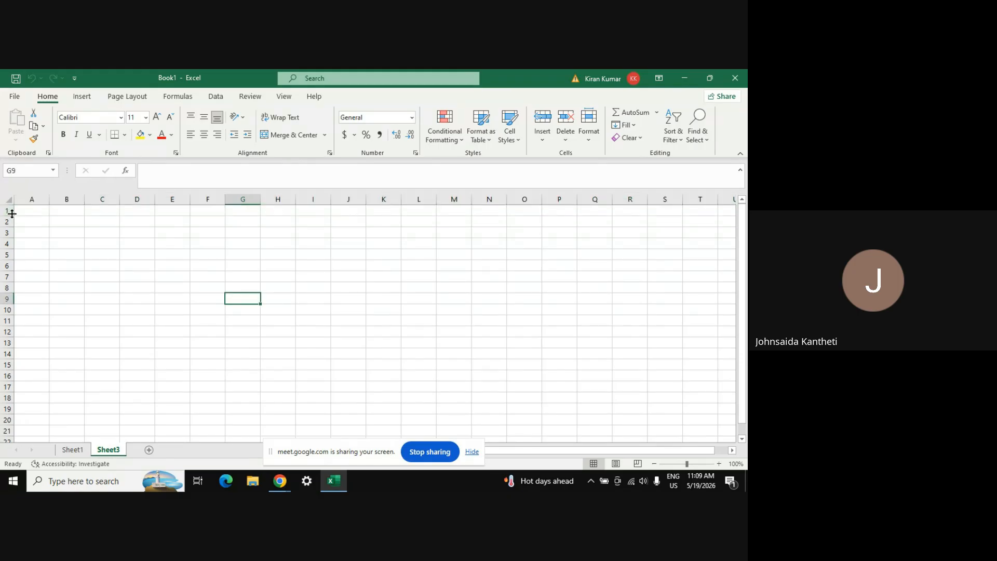
drag(9, 217, 5, 280)
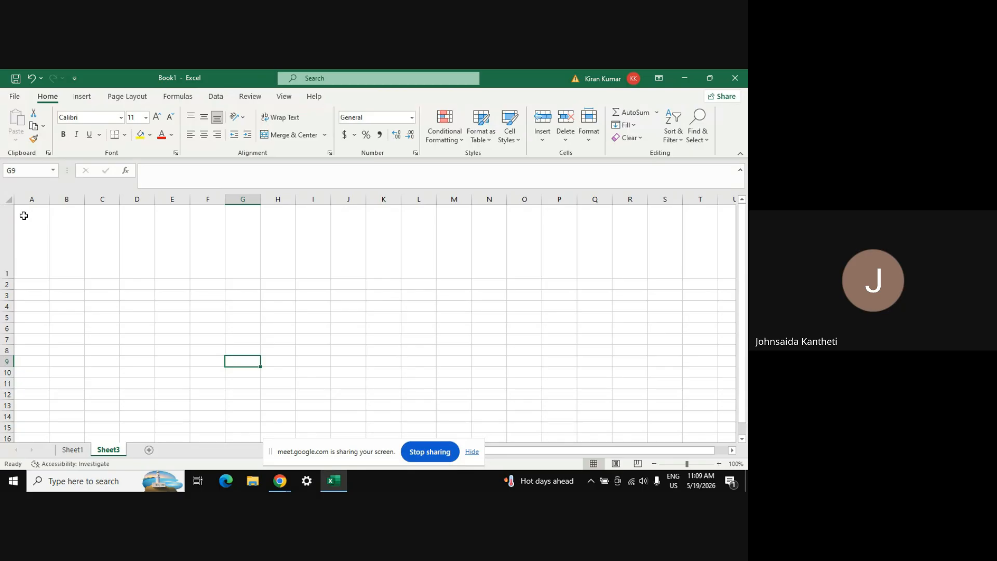
Widen column A to 40.29 by dragging its header border, then return to A1
click(49, 198)
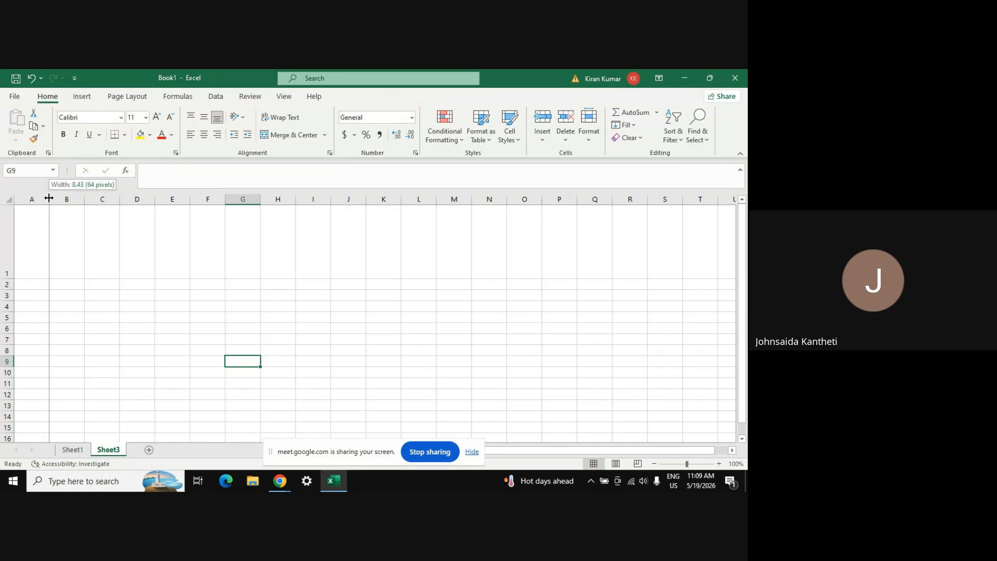
drag(49, 199, 171, 206)
click(98, 193)
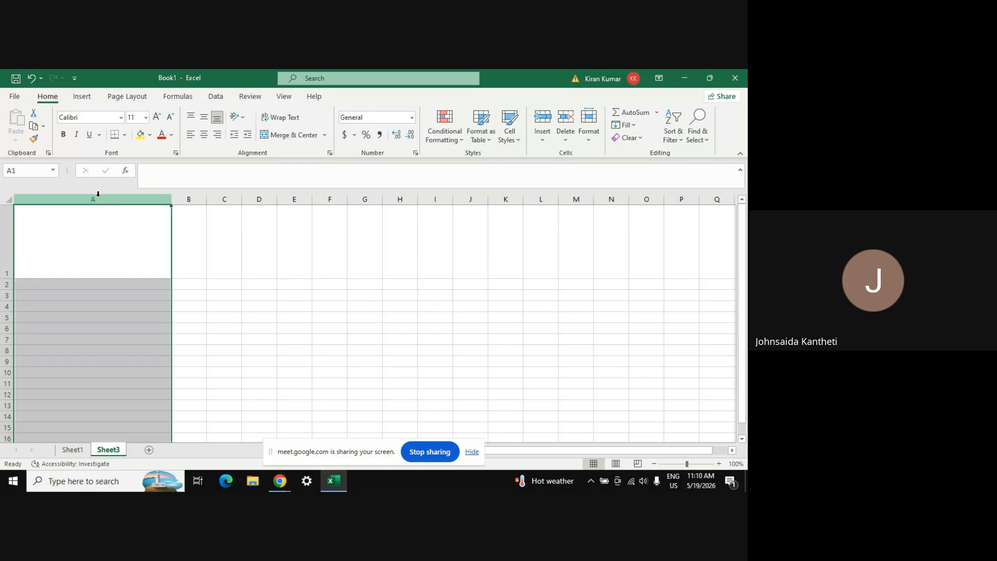
click(2, 225)
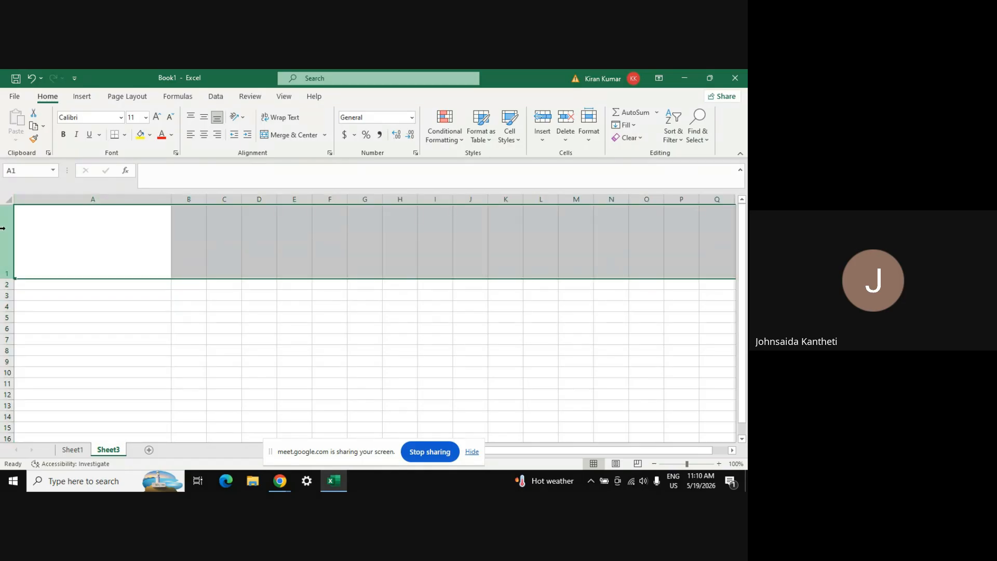
click(68, 239)
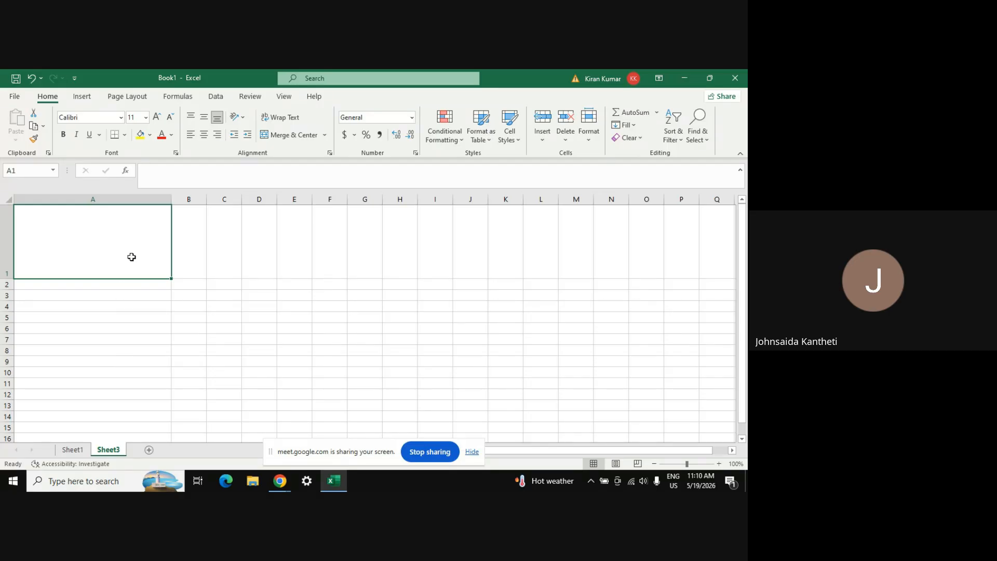
Set row 1's height to 50, then back to 20
click(589, 138)
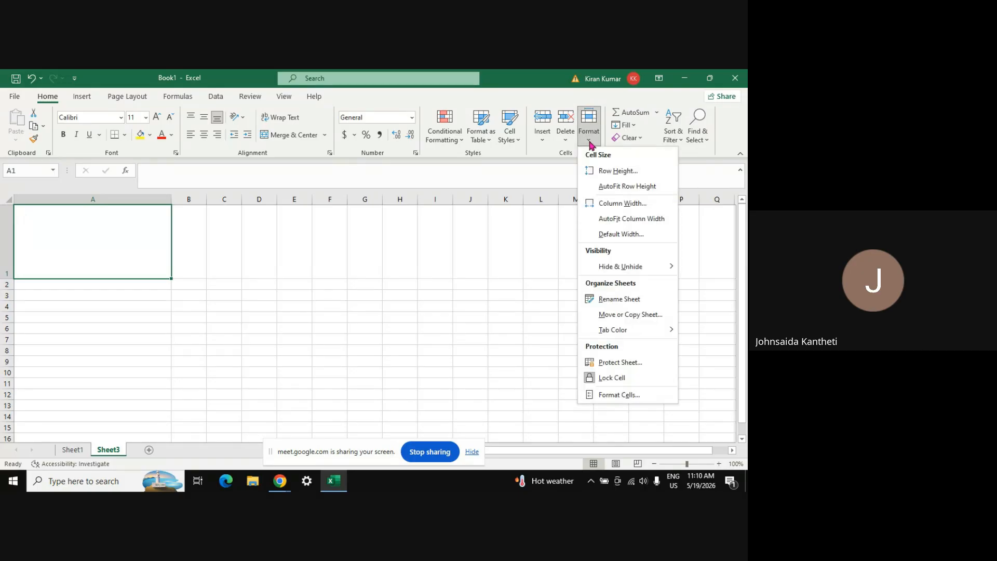
click(611, 172)
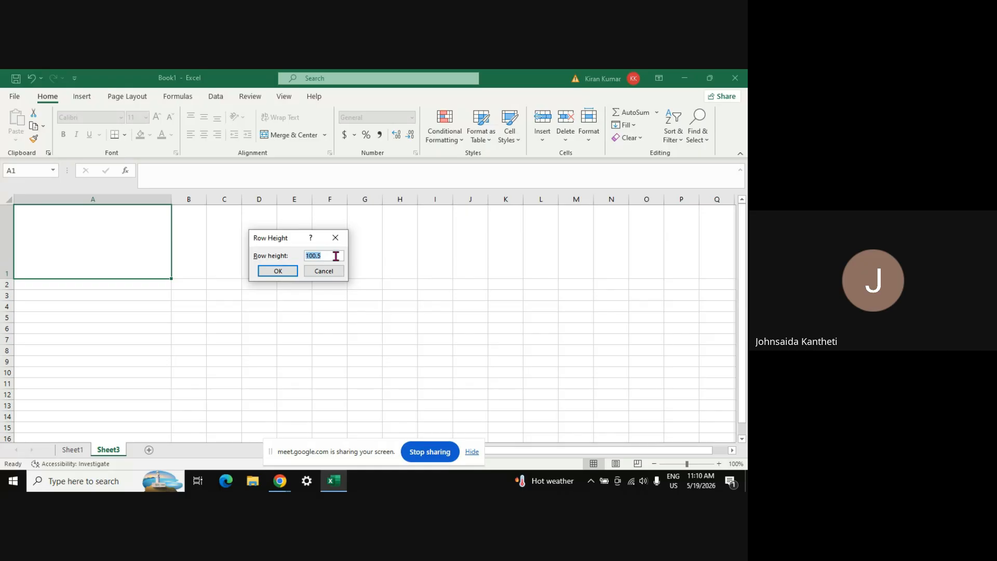
text(50)
key(Return)
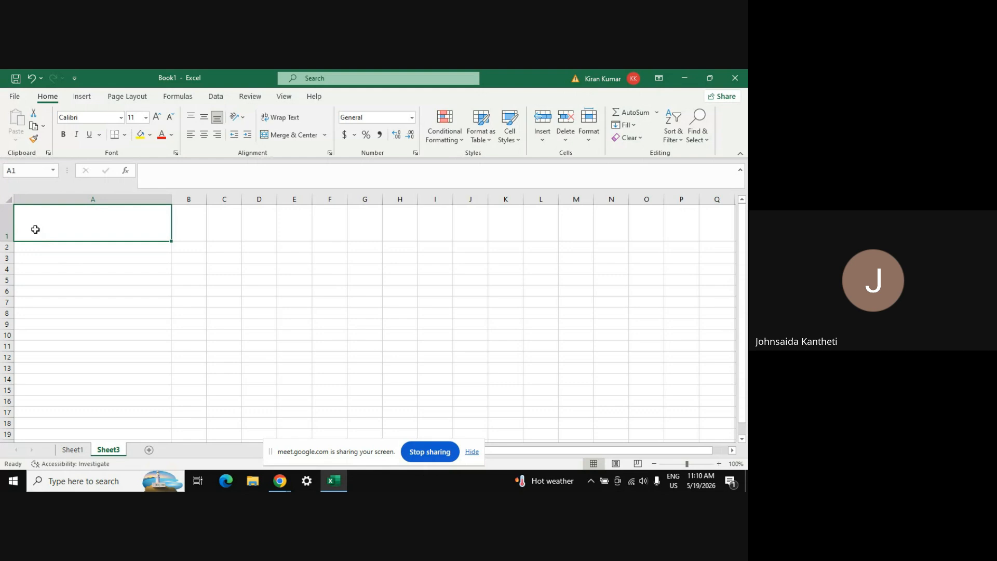
click(590, 136)
click(619, 171)
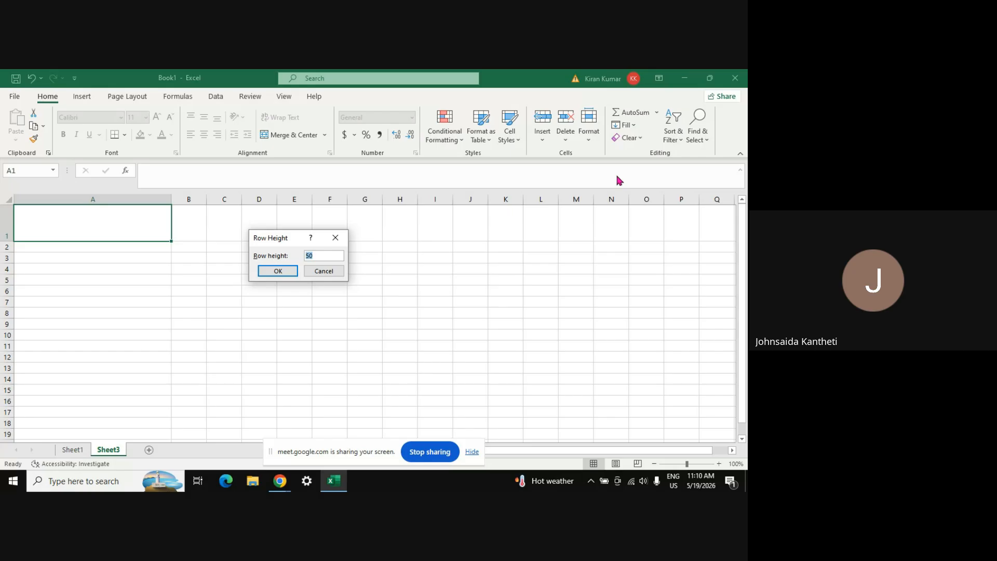
key(Return)
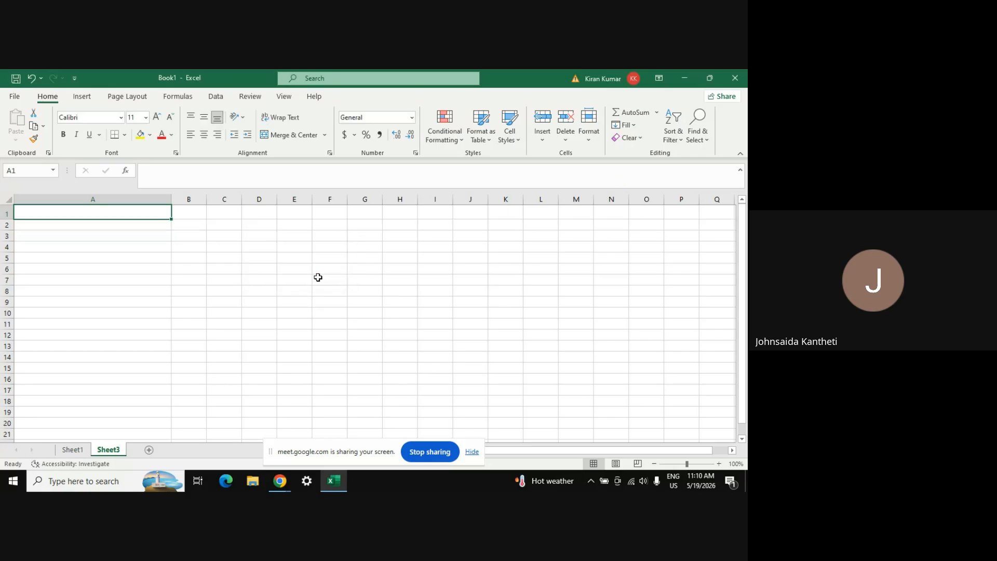
Try a row 1 height of 200, then settle on 20
click(589, 136)
click(605, 171)
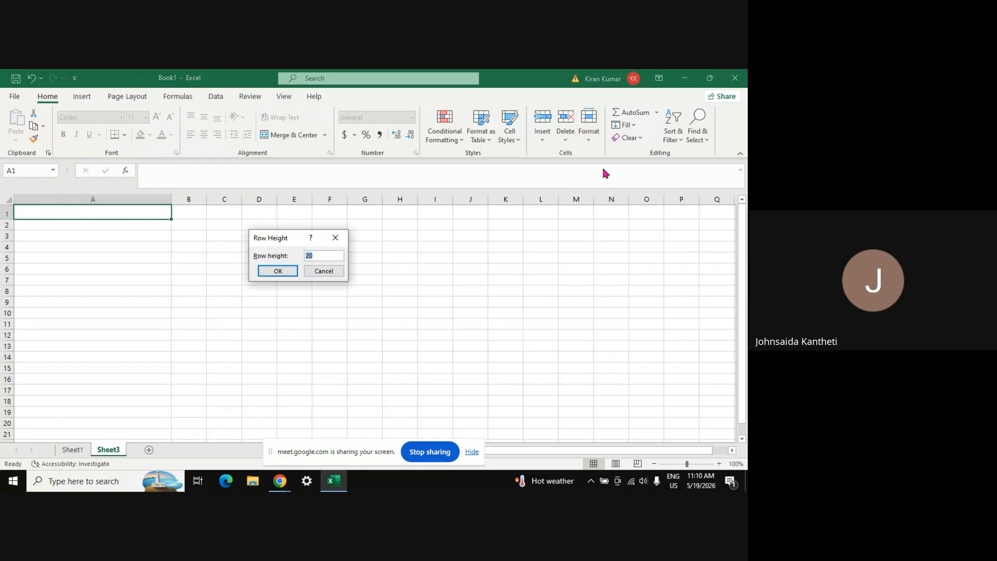
text(0)
key(Return)
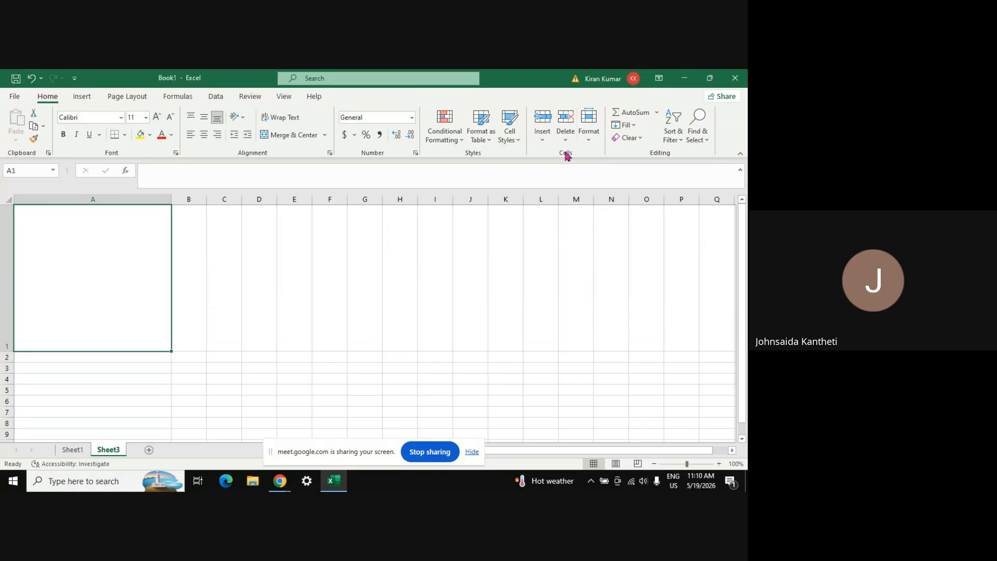
click(591, 140)
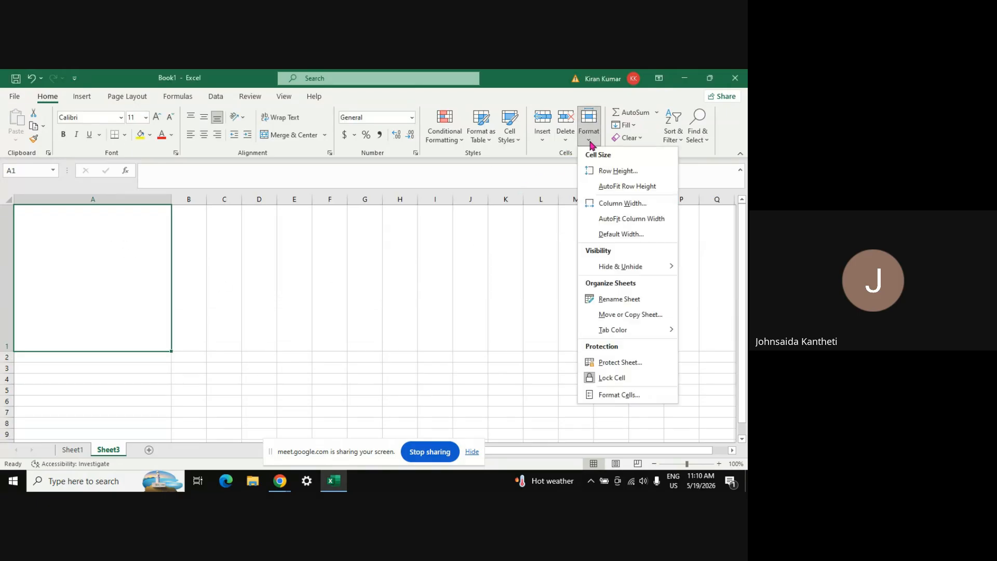
click(604, 171)
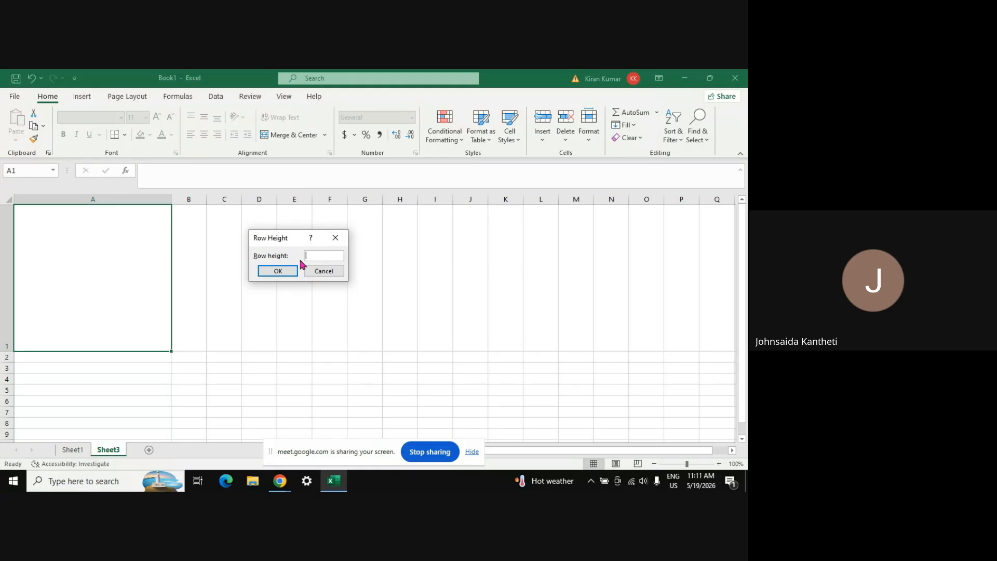
text(20)
key(Return)
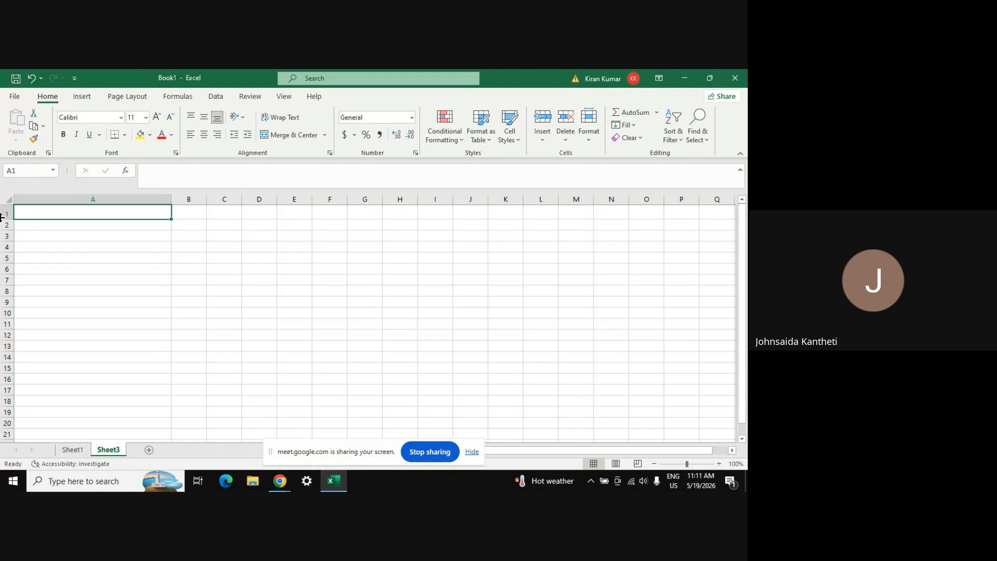
Select cell A3 and switch over to the Google Meet window
click(53, 237)
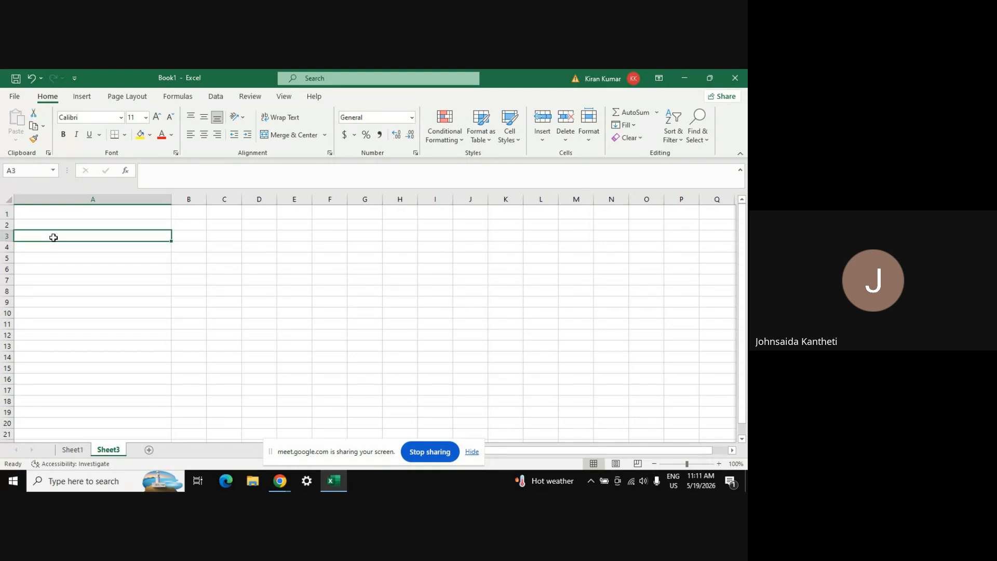
click(591, 136)
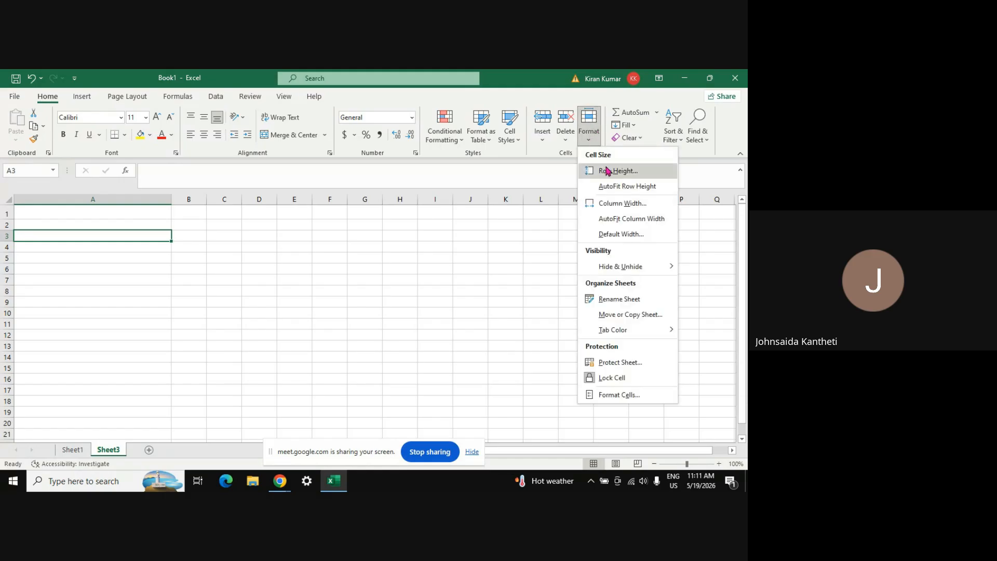
key(alt+Tab)
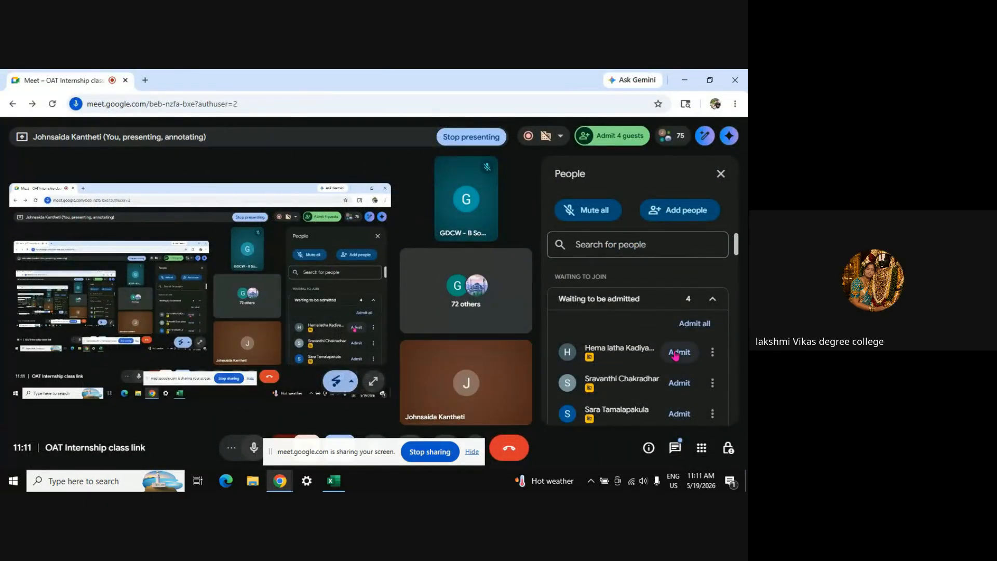
Admit each of the five waiting participants from the People panel
click(675, 353)
click(675, 353)
click(675, 354)
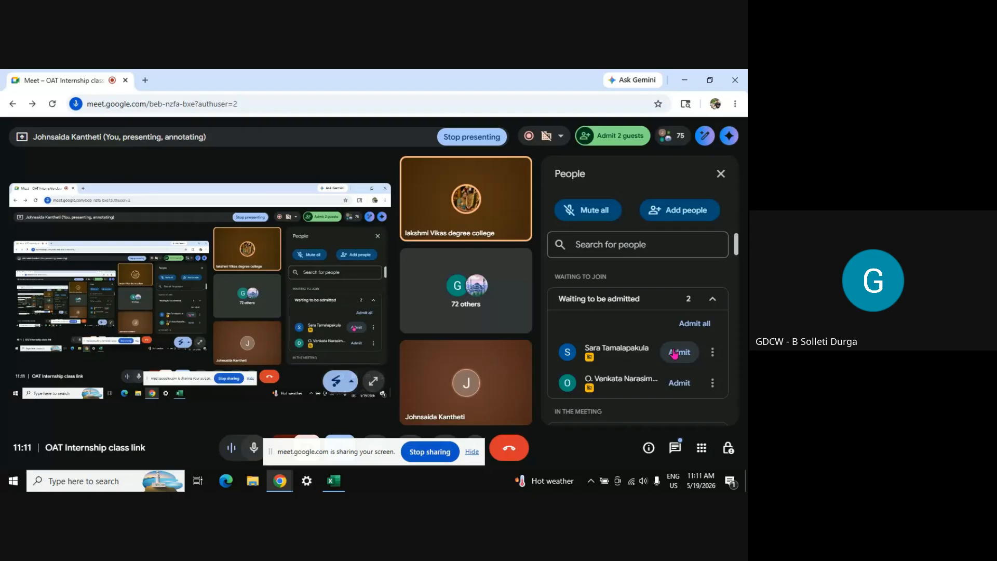
click(675, 353)
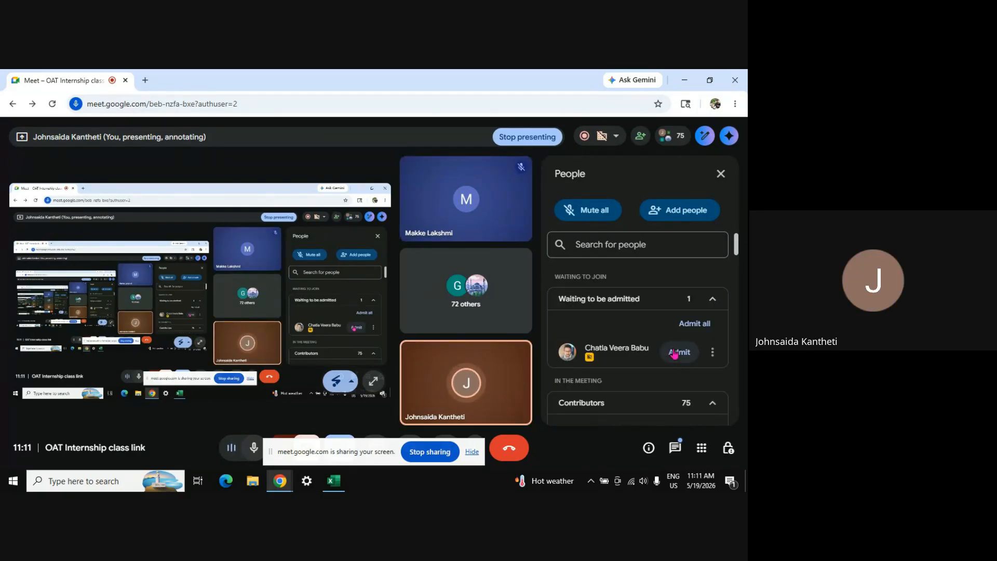
click(674, 353)
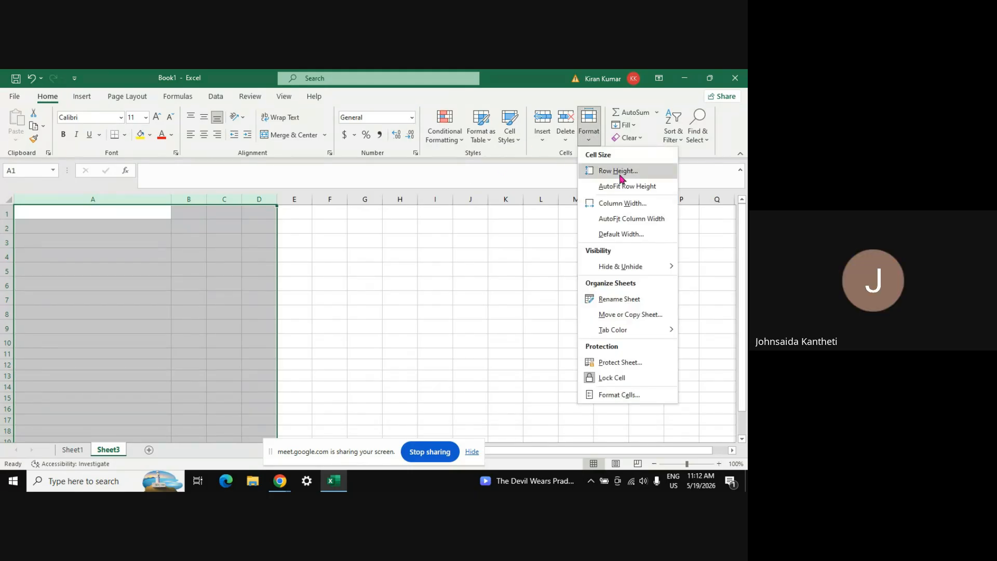
Set the selected columns A–D to a width of 20 and deselect them
click(617, 207)
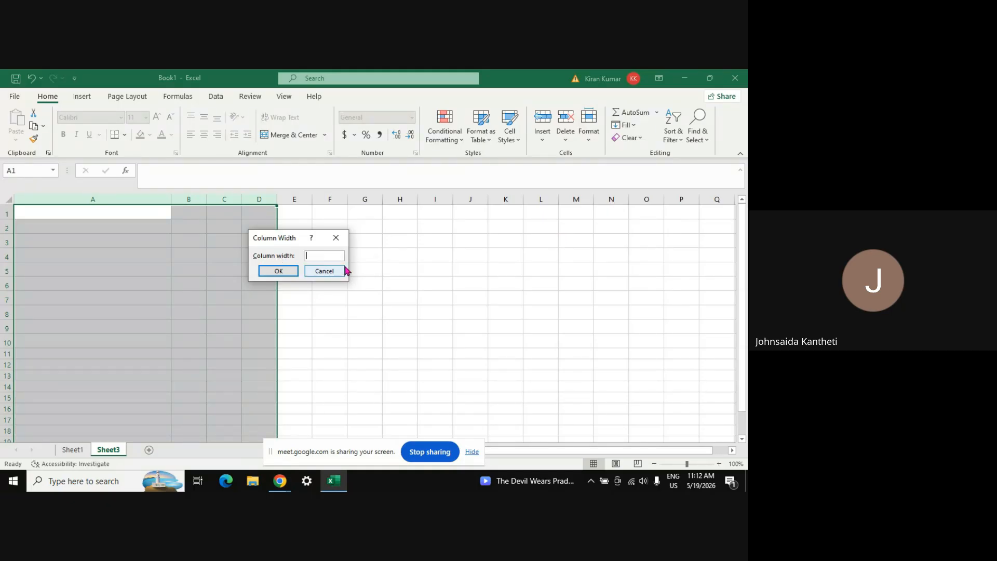
key(Return)
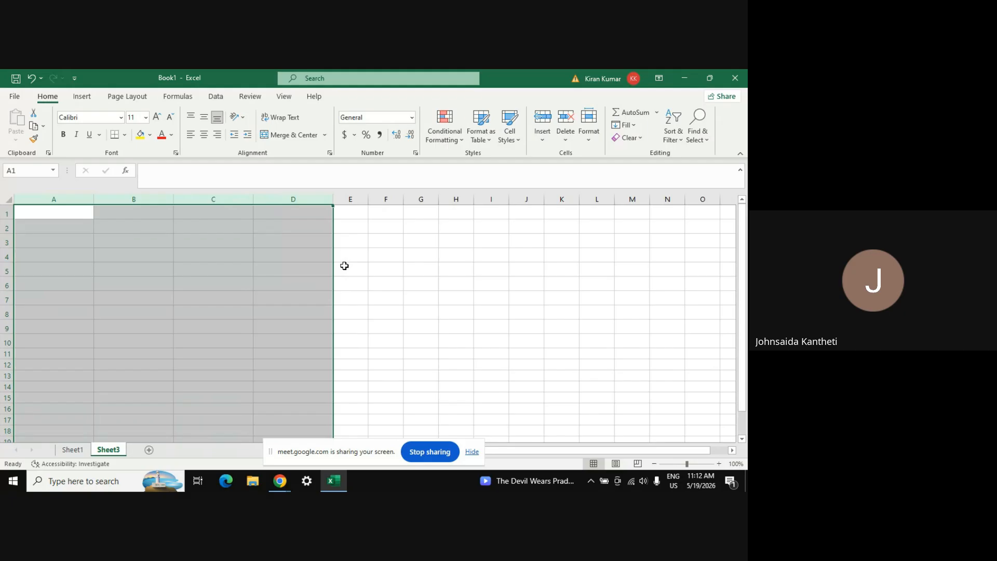
click(61, 212)
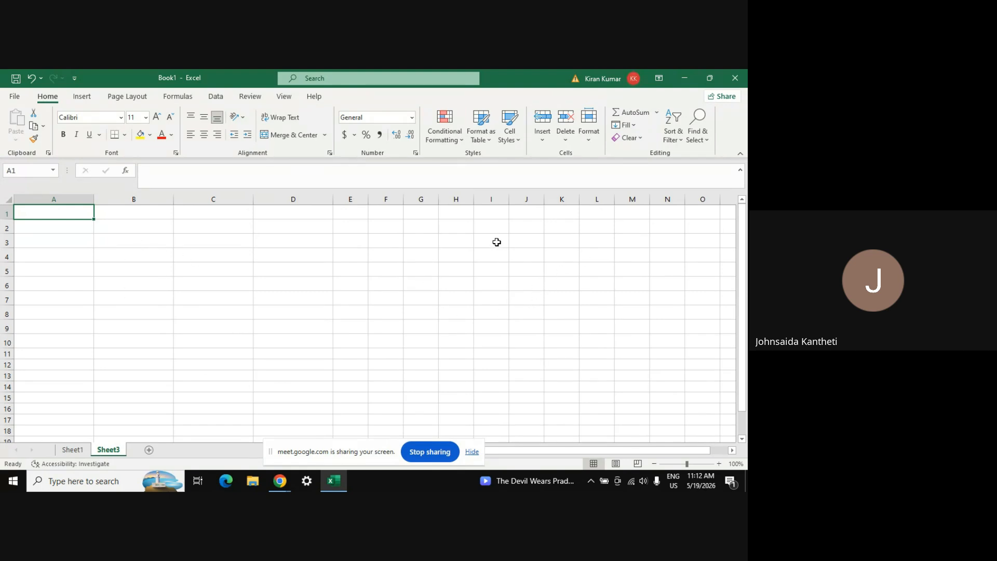
Select the whole sheet and autofit every row's height
click(495, 227)
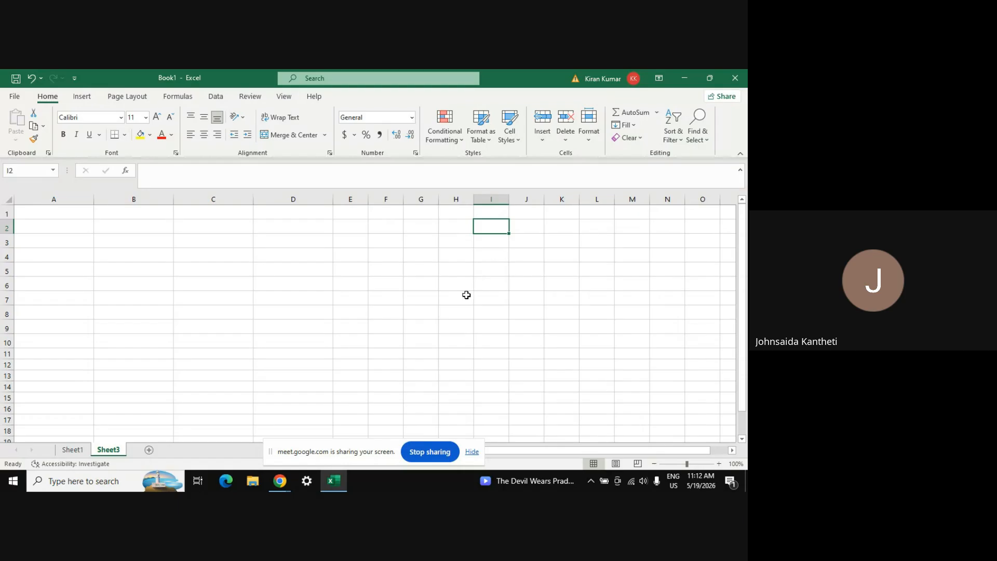
click(42, 389)
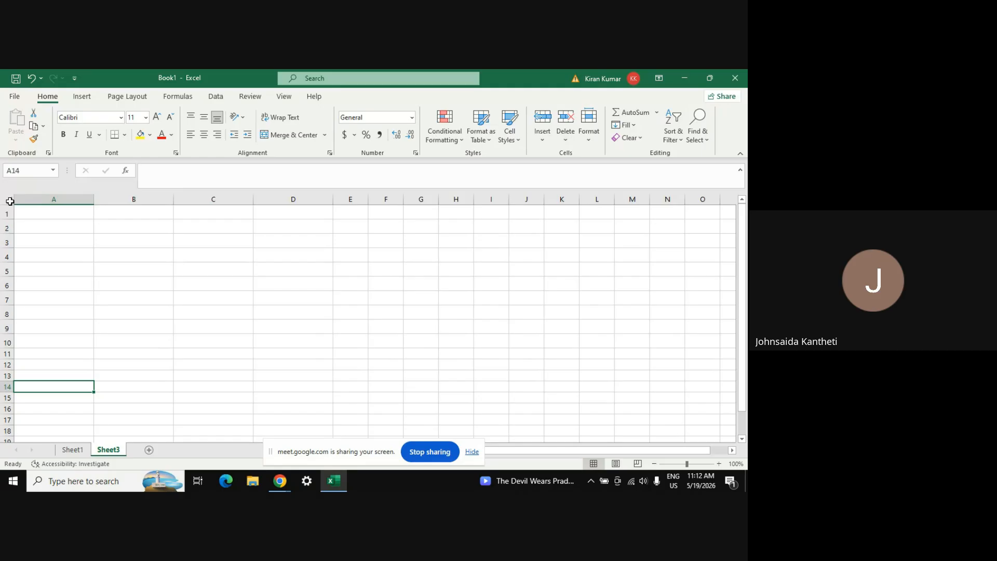
click(9, 201)
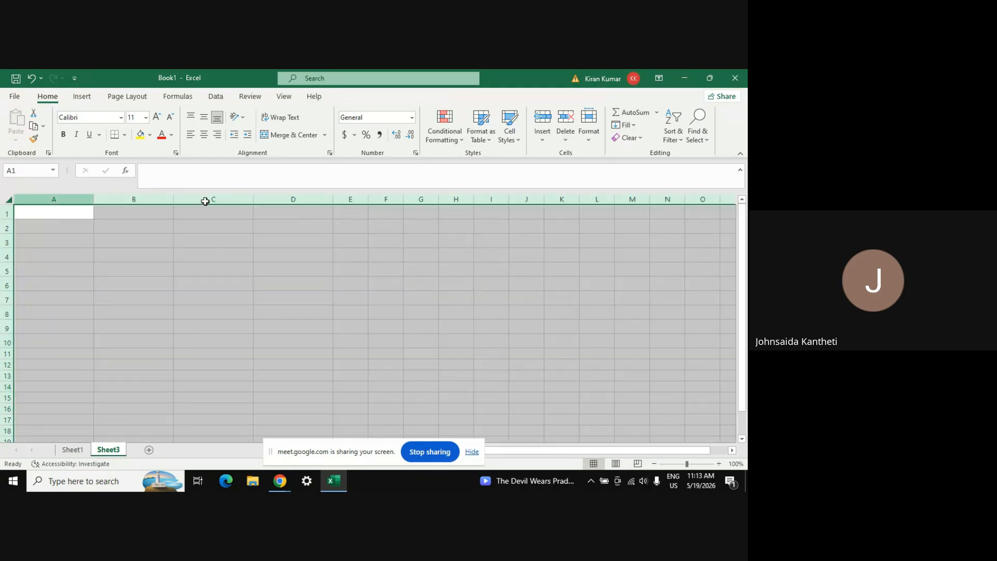
click(590, 140)
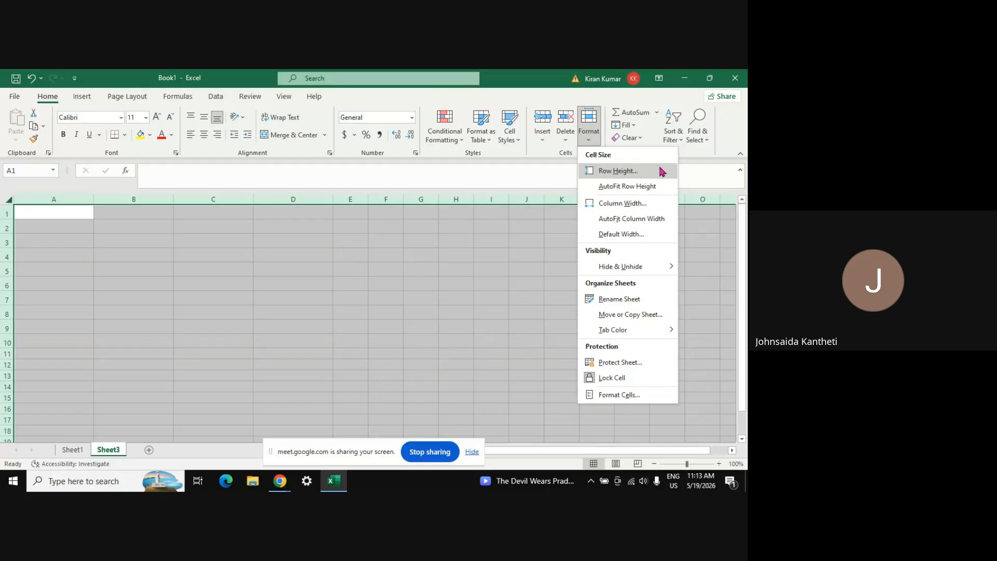
click(639, 187)
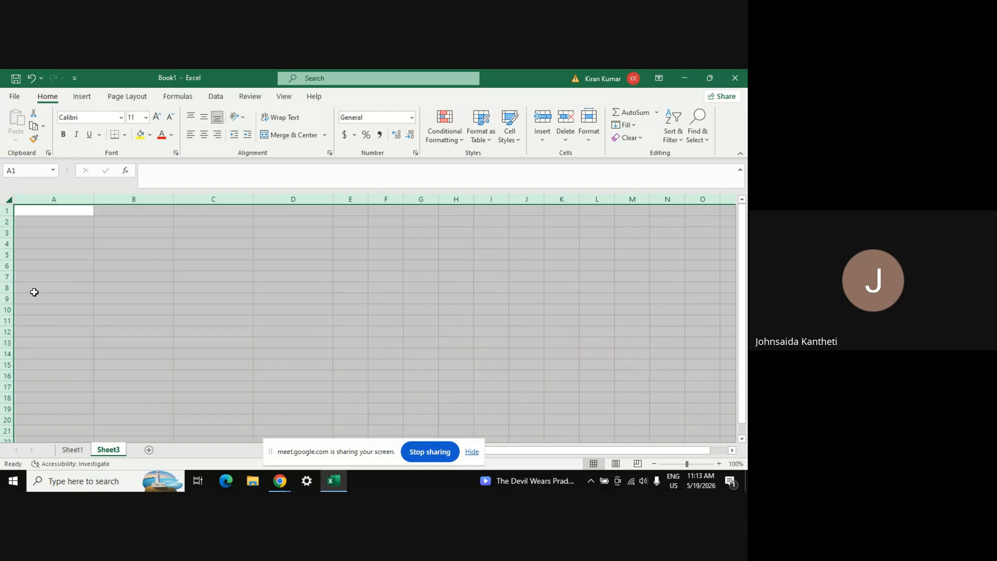
Autofit the width of every column on the sheet
click(589, 142)
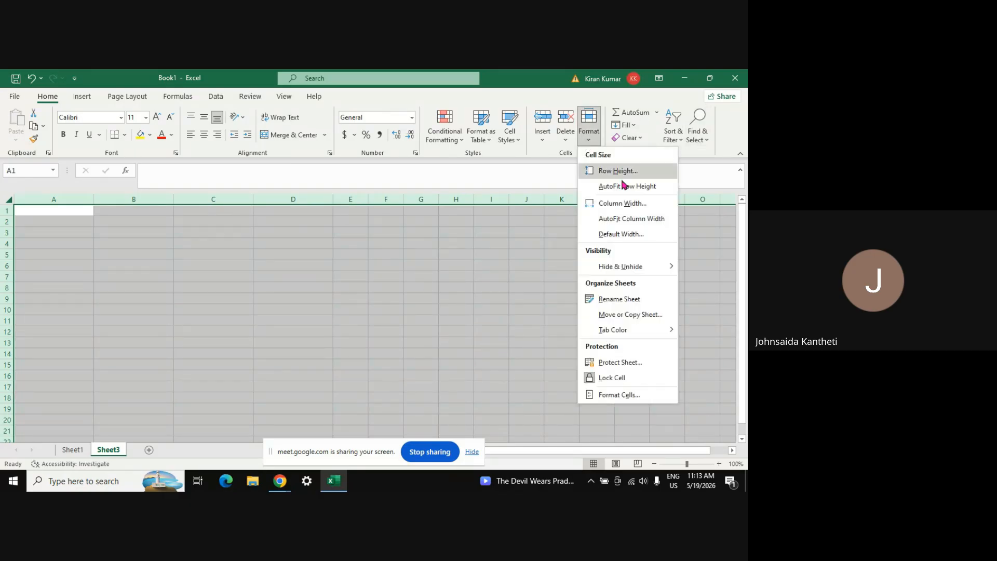
click(621, 220)
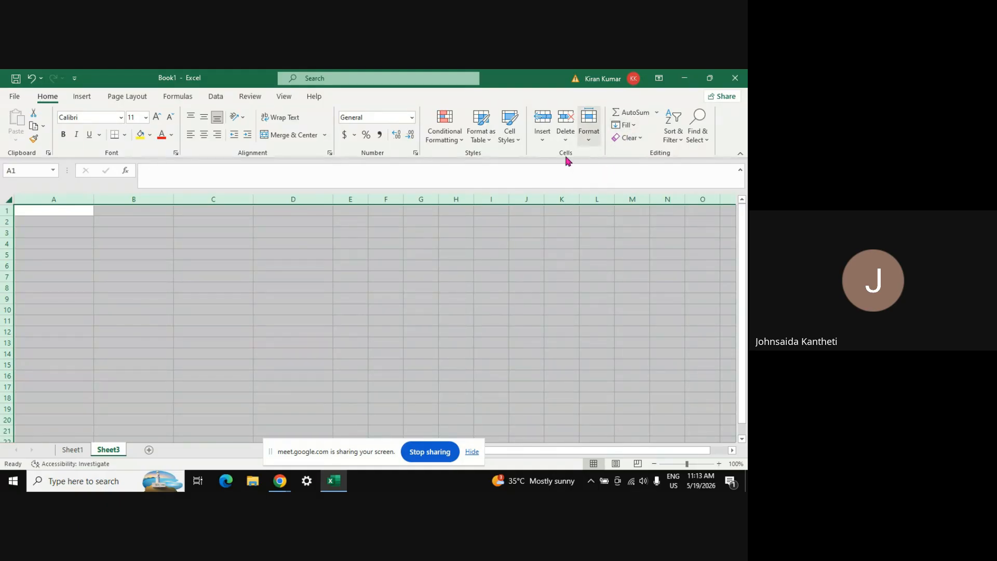
click(591, 139)
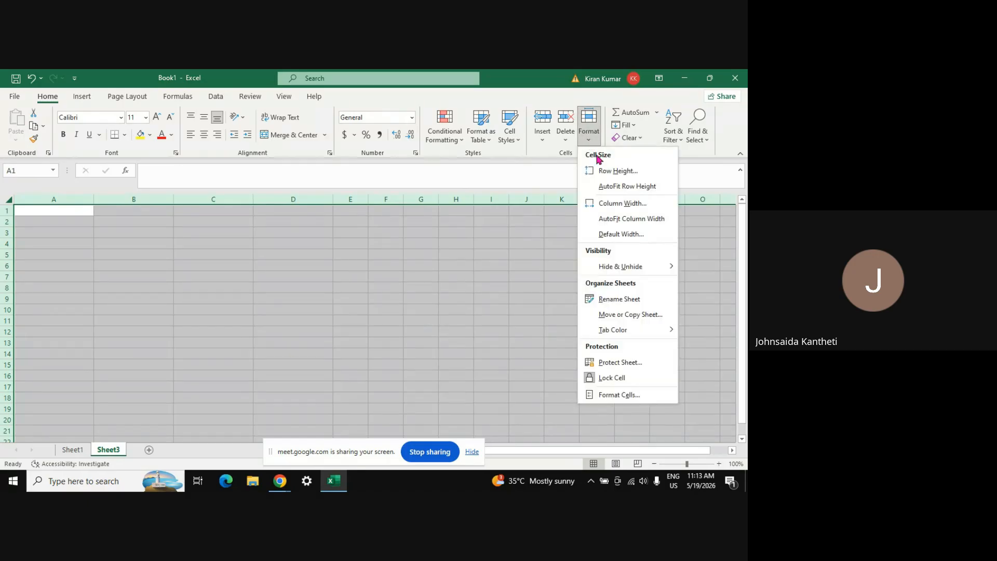
click(632, 220)
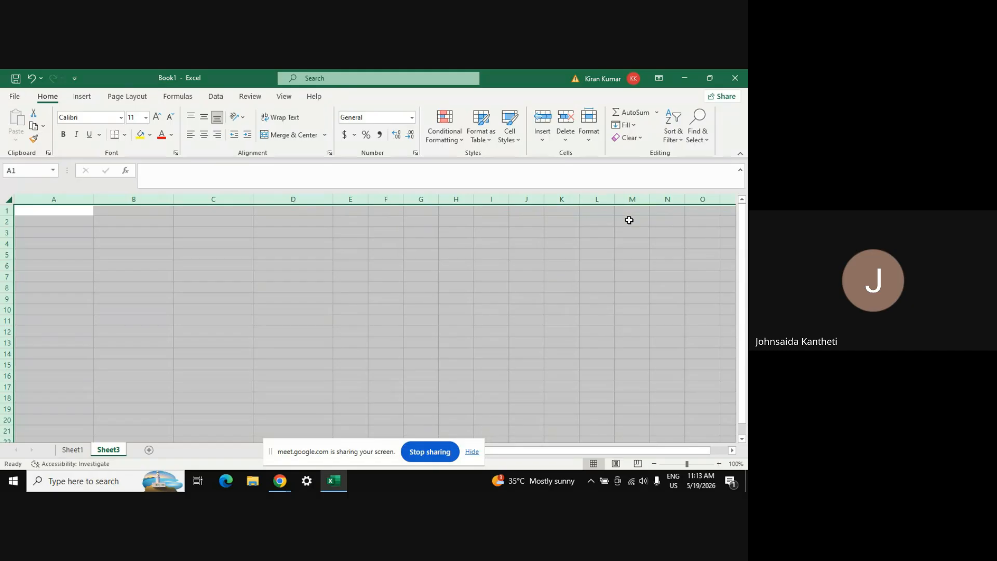
Keep the default column width at 8.43 and clear the whole-sheet selection
click(590, 145)
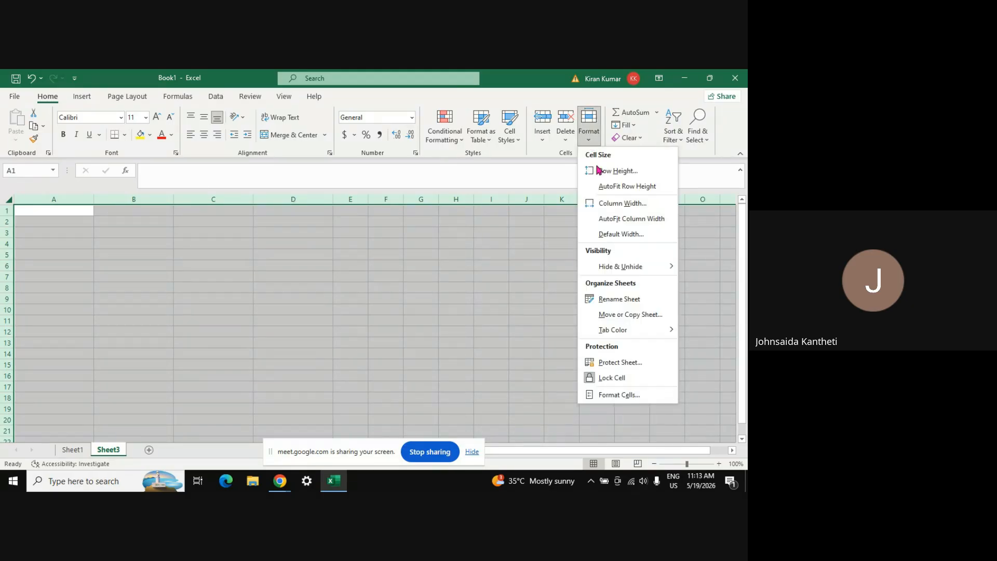
click(617, 234)
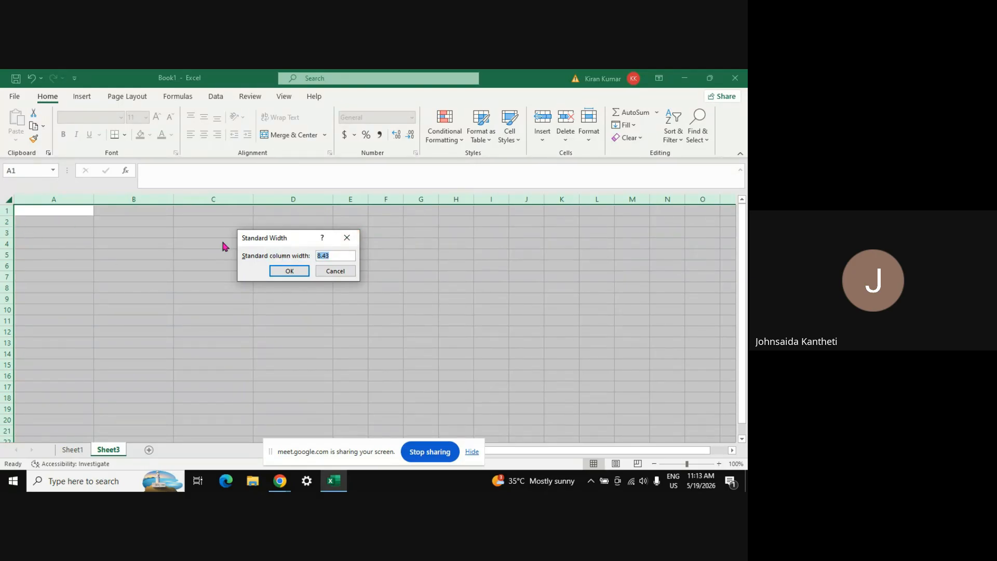
click(277, 271)
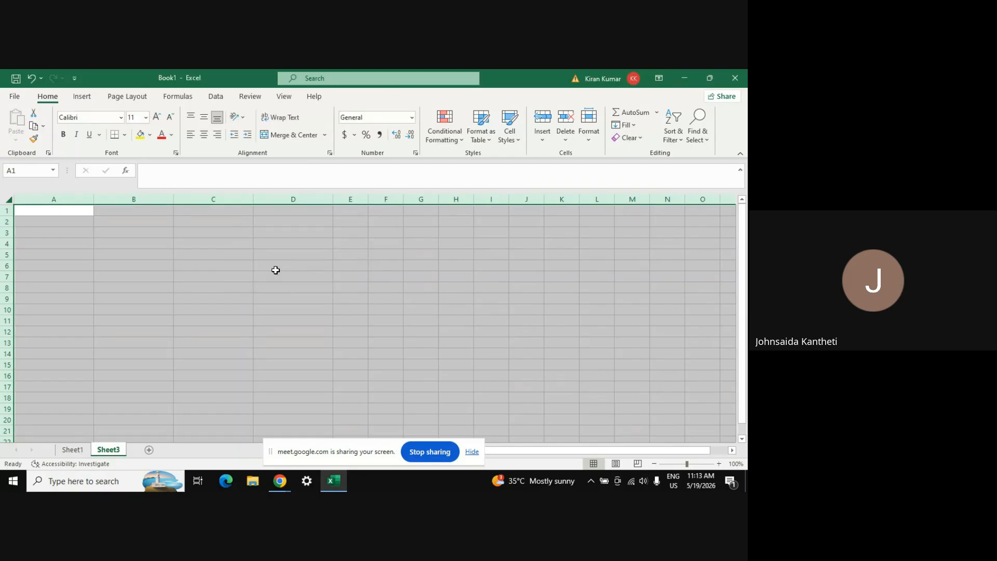
click(365, 268)
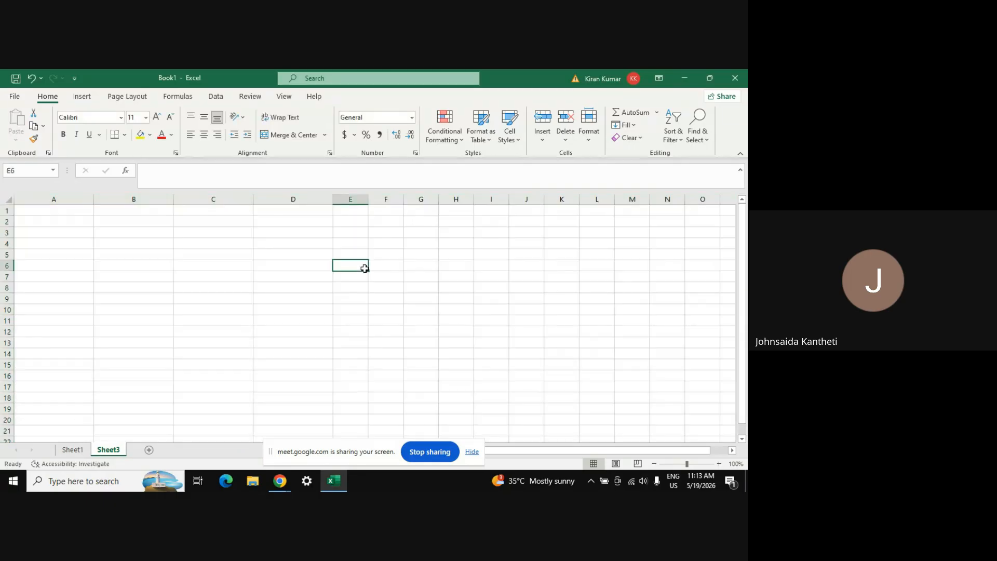
click(56, 209)
key(shift+Right)
key(shift+Right)
key(shift+Right)
key(shift+Right)
key(shift+Left)
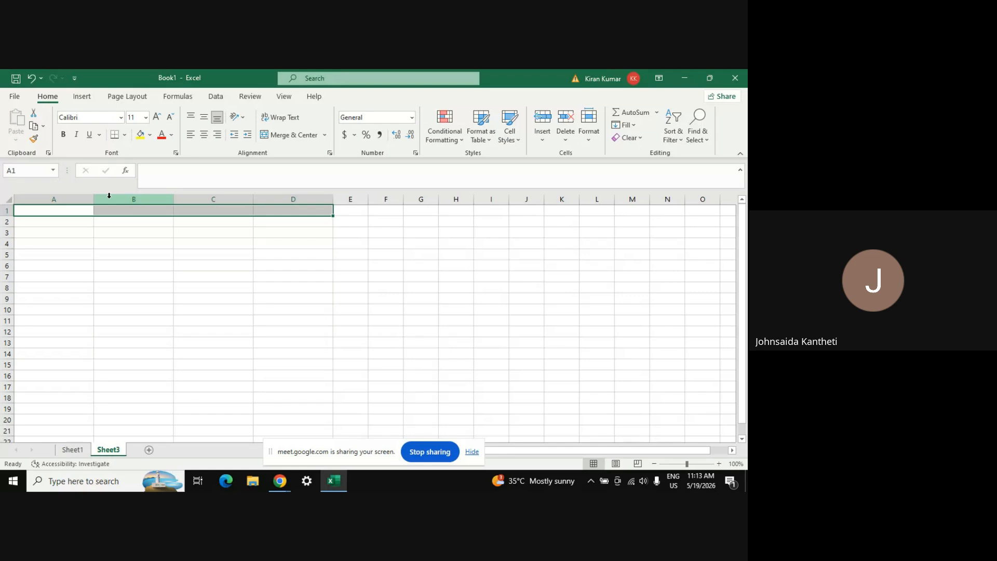
click(589, 141)
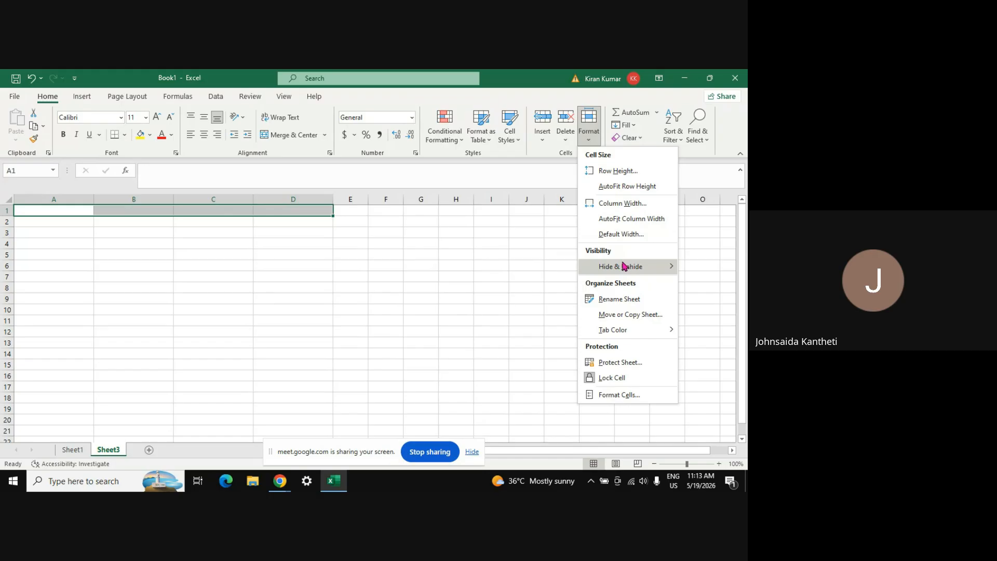
mouse_move(635, 271)
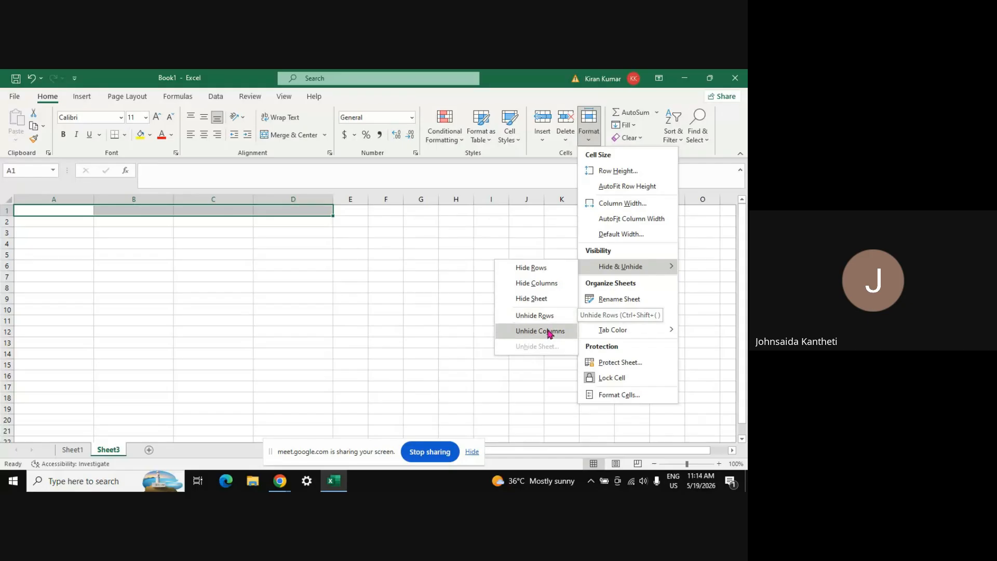
click(246, 298)
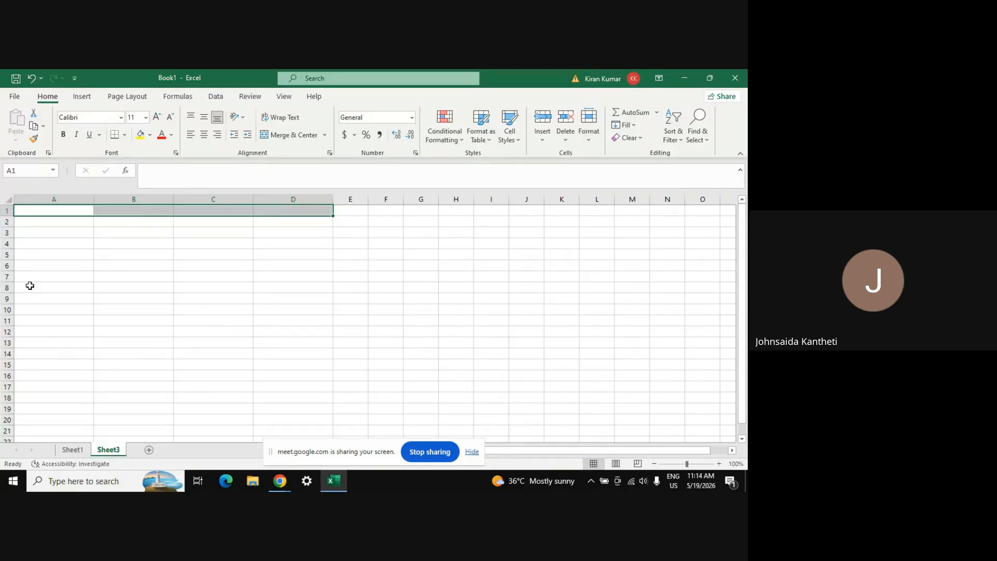
click(62, 212)
key(Return)
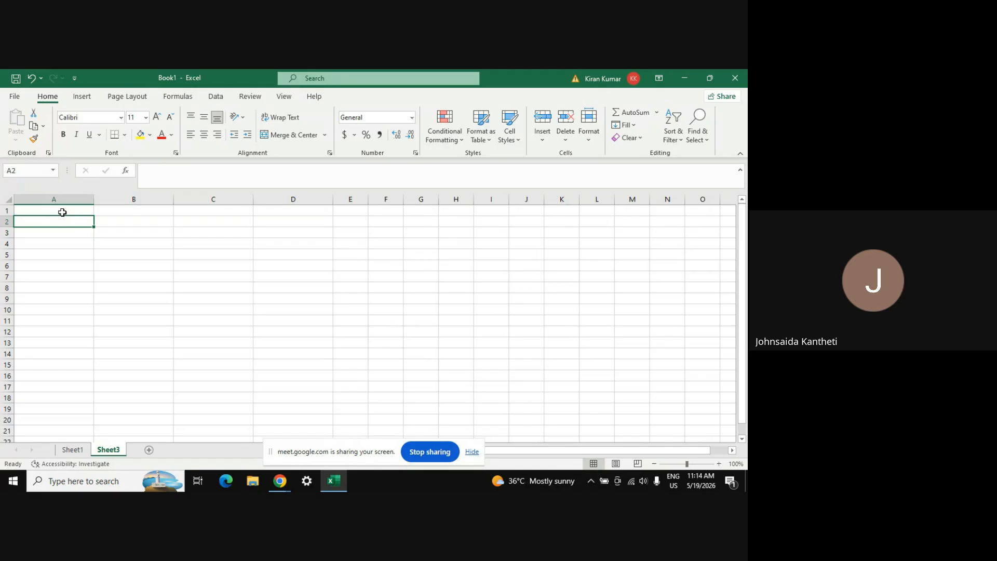
click(62, 211)
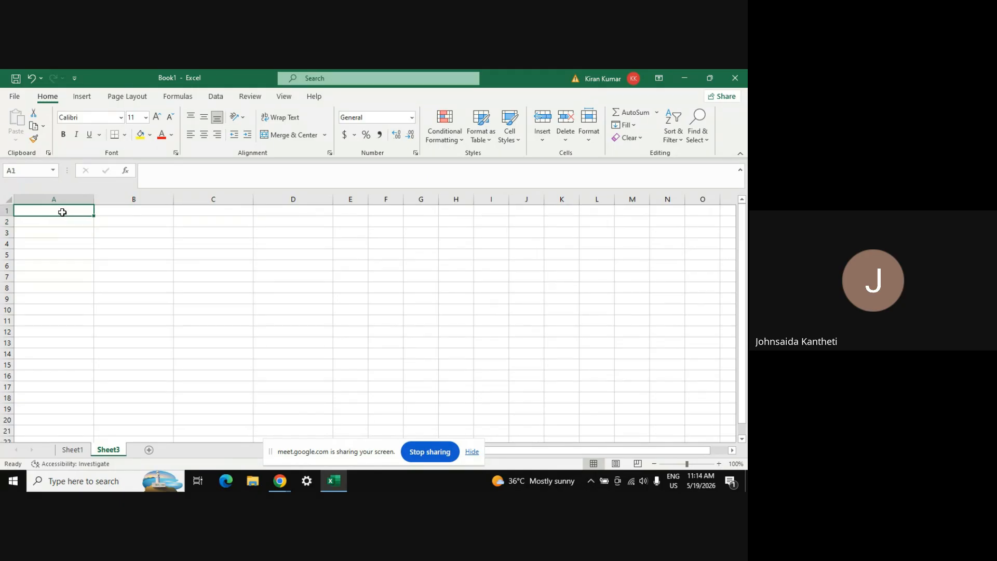
Cancel the stray entry and restore columns A–D to their default width
drag(70, 198, 322, 199)
text(-)
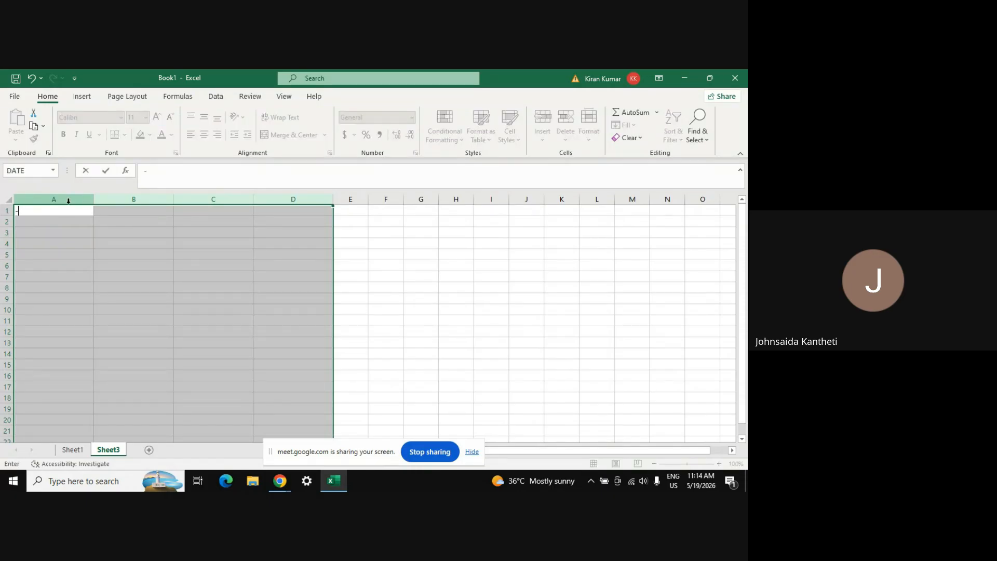
key(Escape)
key(ctrl+z)
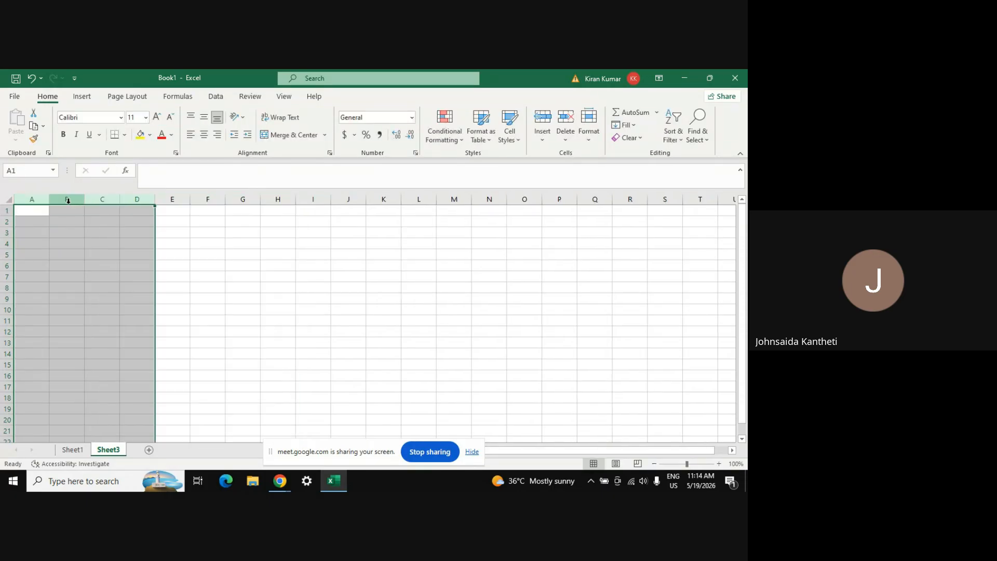
Enter 1, 2, 3 in cells A1:A3
click(34, 211)
text(1)
key(Return)
text(2)
key(Return)
text(3)
key(Tab)
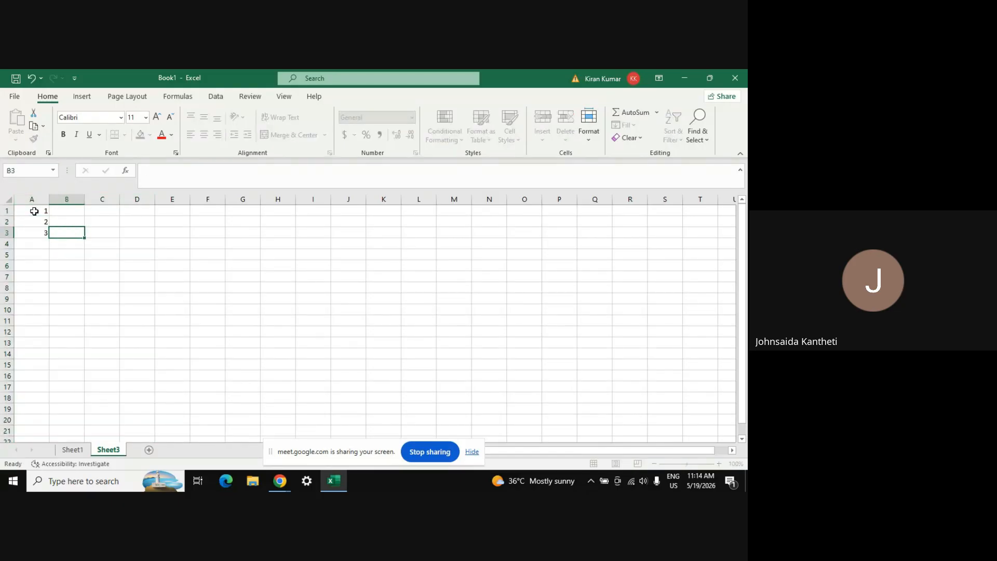
key(Up)
key(Up)
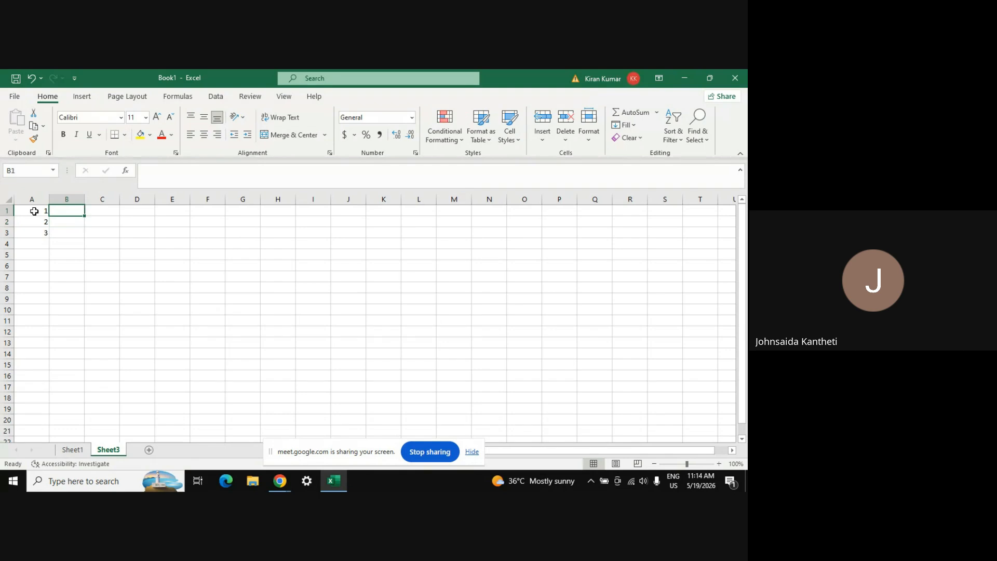
Enter trial values 7, 8, 9 in column B and 10 in C1
text(7)
key(Return)
text(8)
key(Return)
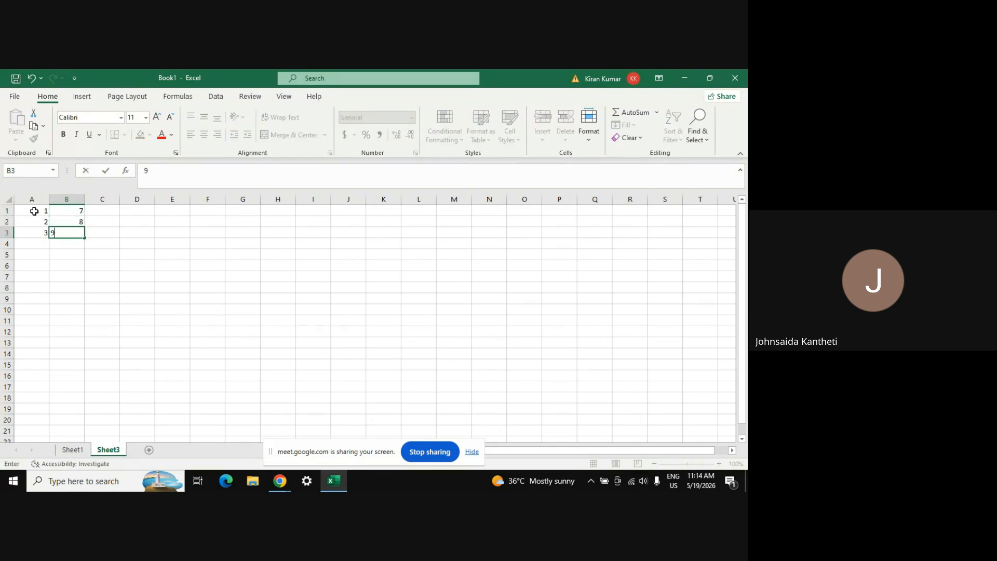
text(9)
key(Tab)
key(Up)
key(Up)
text(10)
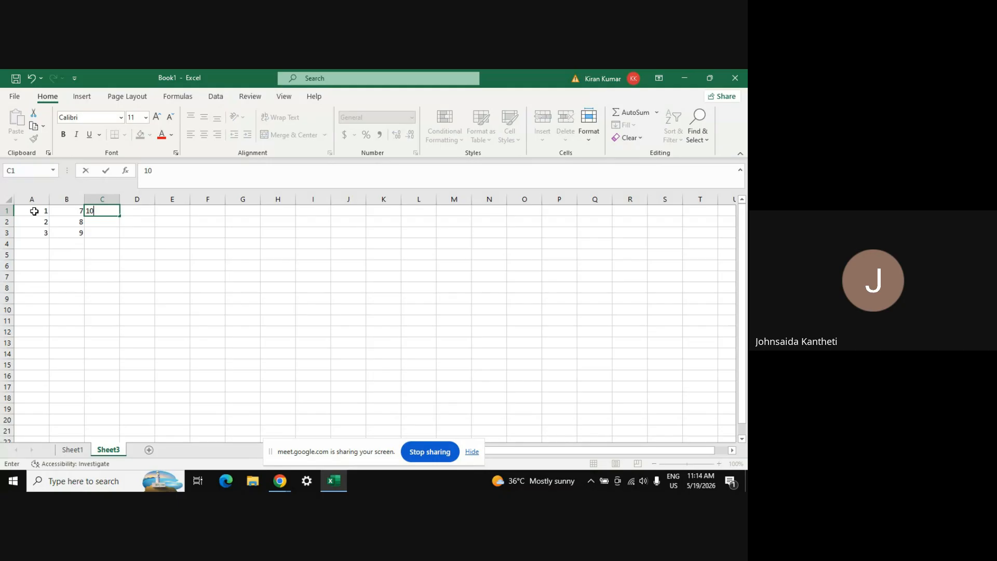
key(Return)
Replace column B's values with 2, 4, 6 in B1:B3
key(Left)
key(Up)
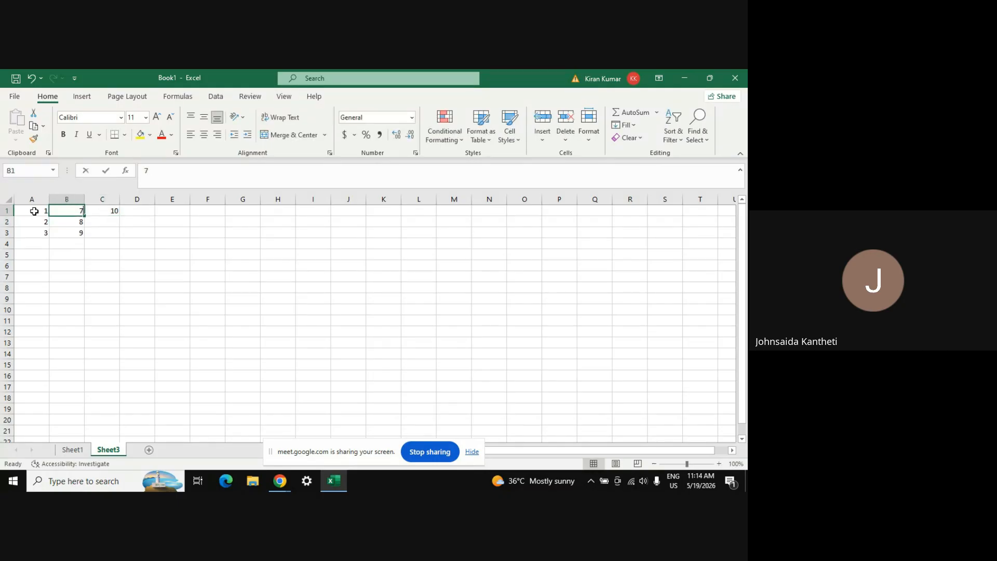
text(2)
key(Return)
text(4)
key(Return)
text(6)
key(Right)
key(Up)
key(Up)
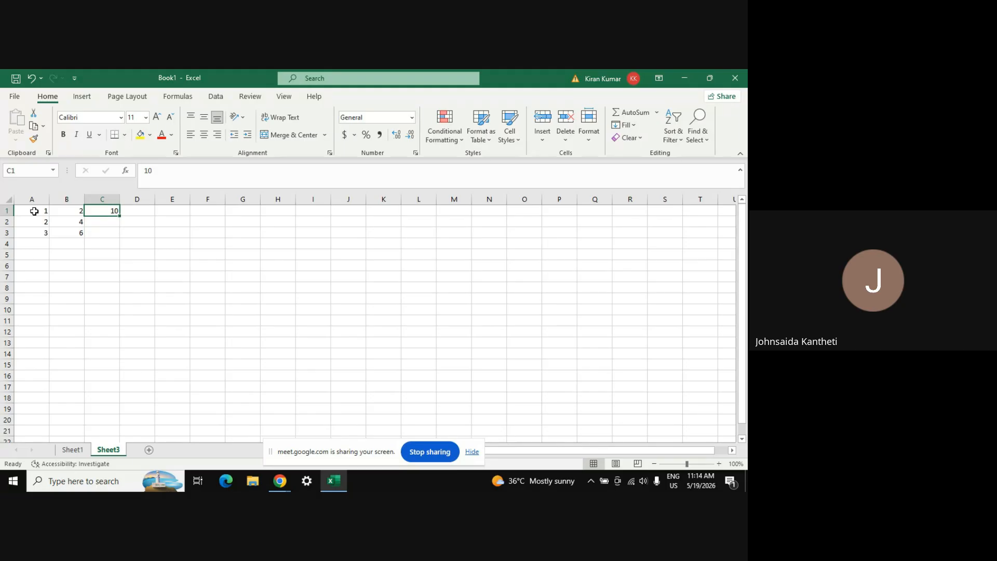
Enter 1, 3, 5 in C1:C3, correcting a misplaced 5
text(1)
key(Return)
text(3)
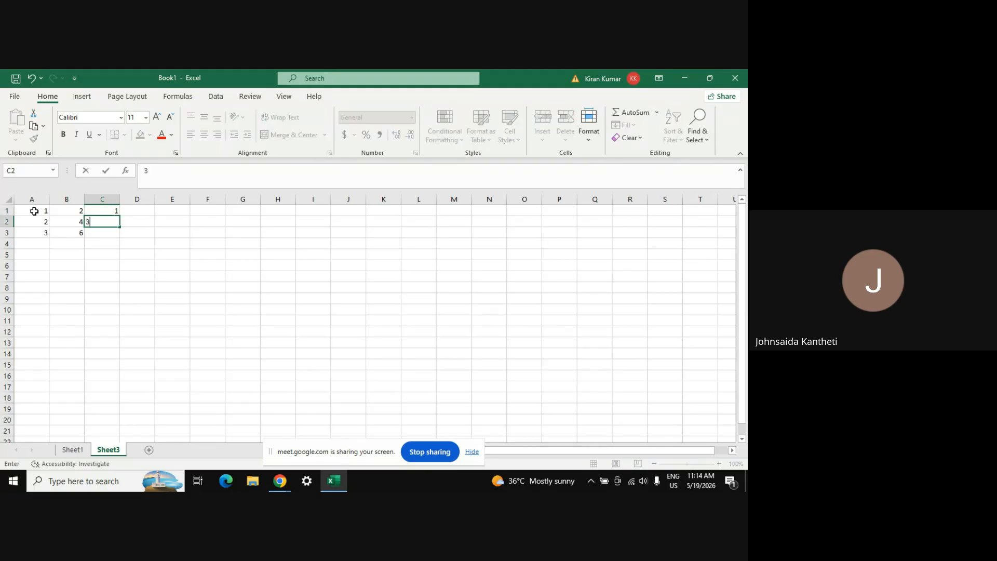
key(Right)
text(5)
key(Left)
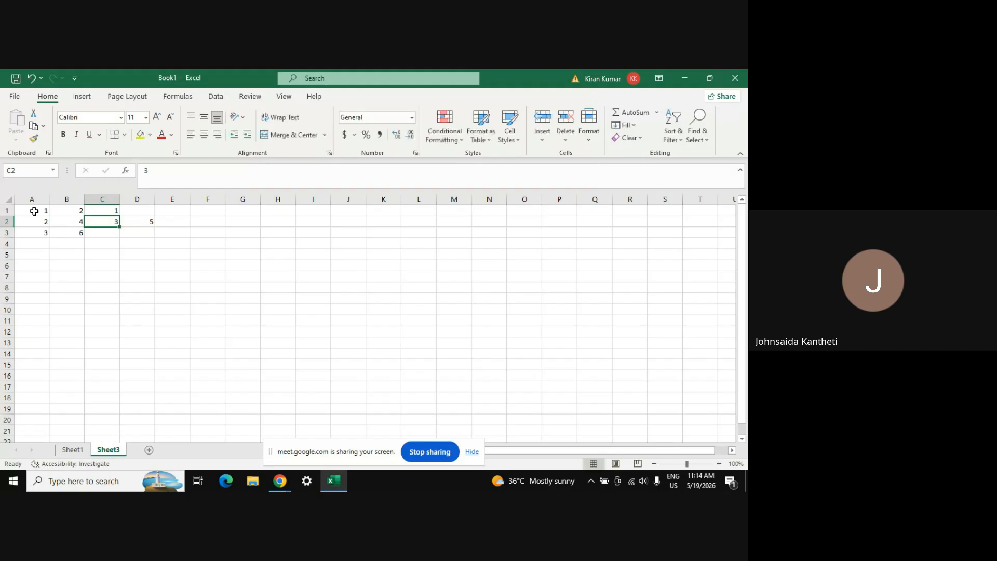
key(Down)
text(5)
key(Up)
key(Right)
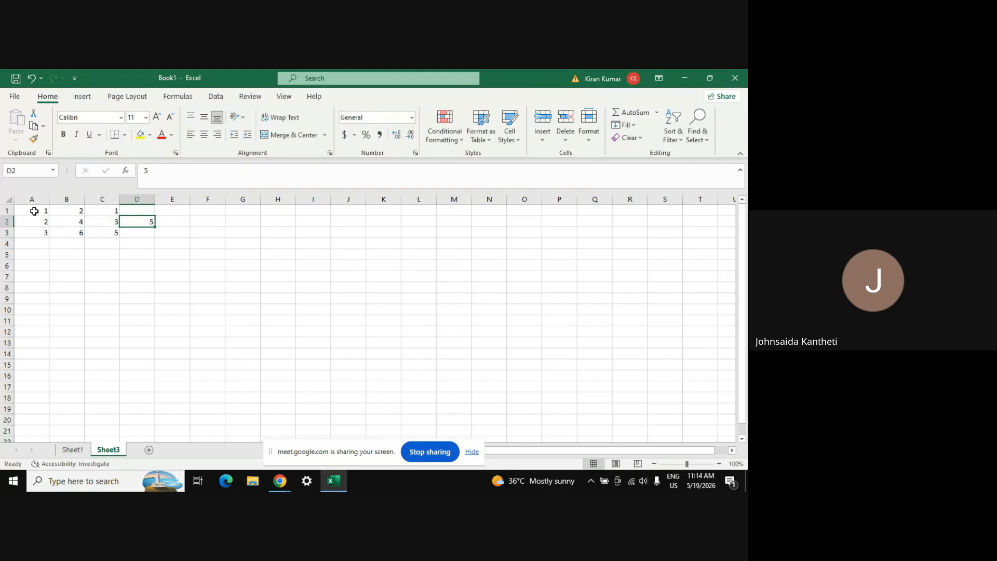
key(Up)
Enter 1, 7, 14 in D1:D3
text(1)
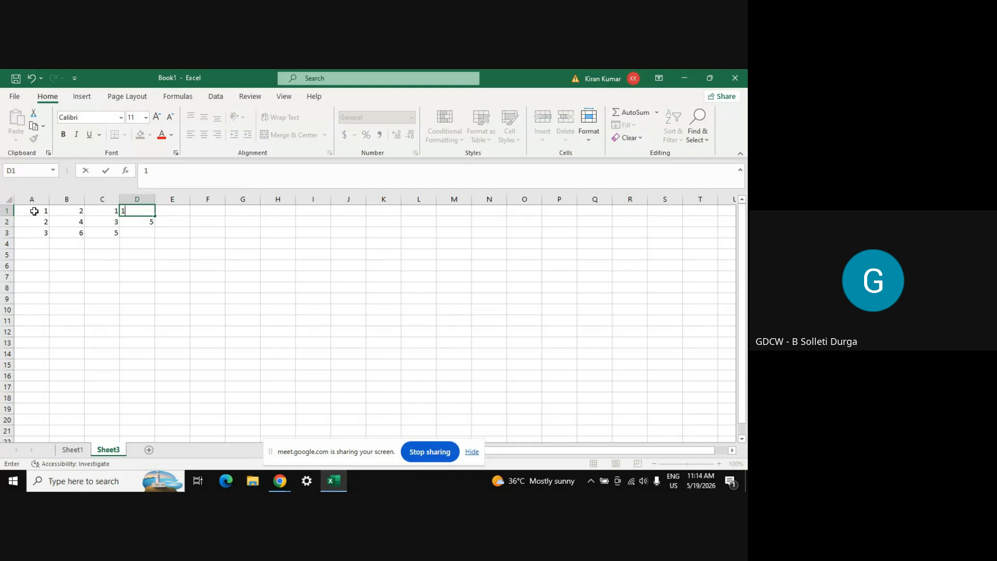
key(Return)
text(7)
key(Return)
text(14)
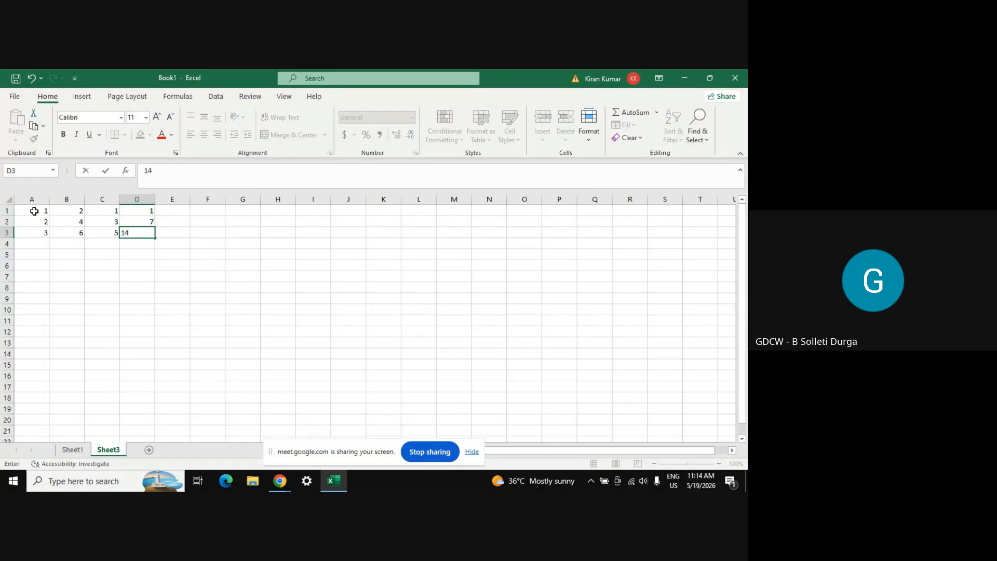
key(Left)
key(Left)
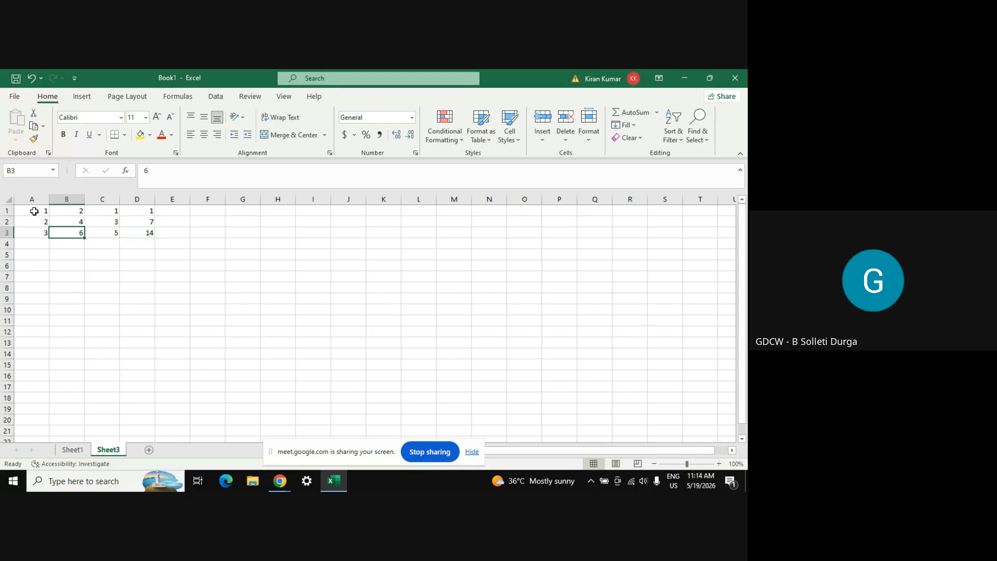
key(Up)
key(Left)
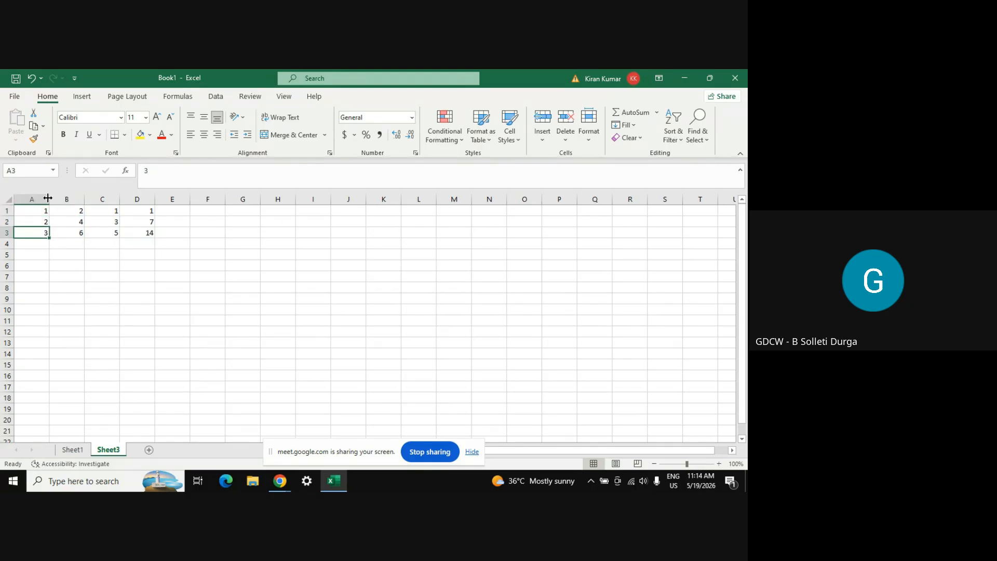
Extend the 1, 2, 3 series in column A down to 16 in A16
click(45, 208)
key(shift+Down)
key(shift+Down)
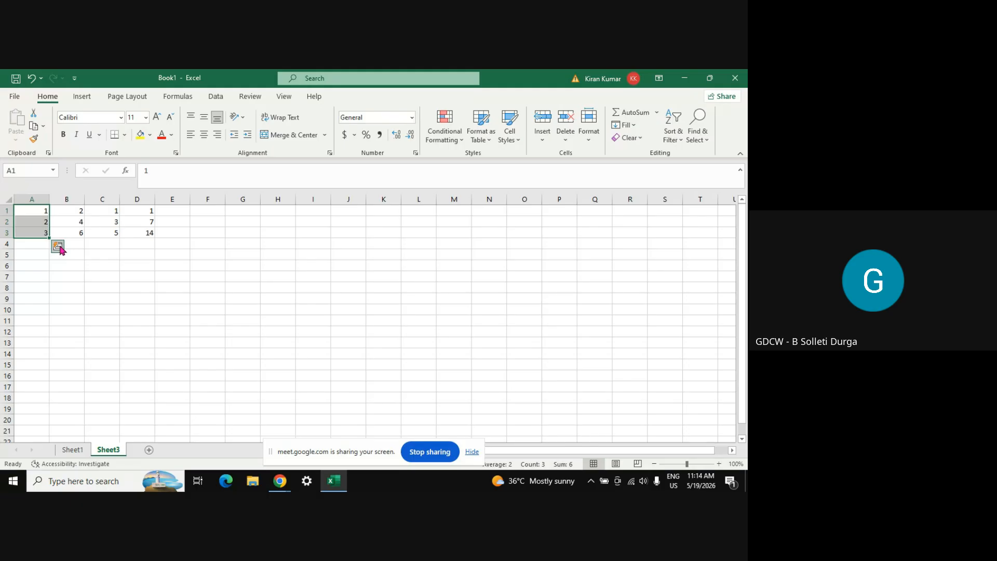
drag(50, 238, 49, 381)
AutoFill column B with the even series and column C with odd numbers to row 16
click(65, 213)
key(Down)
key(Down)
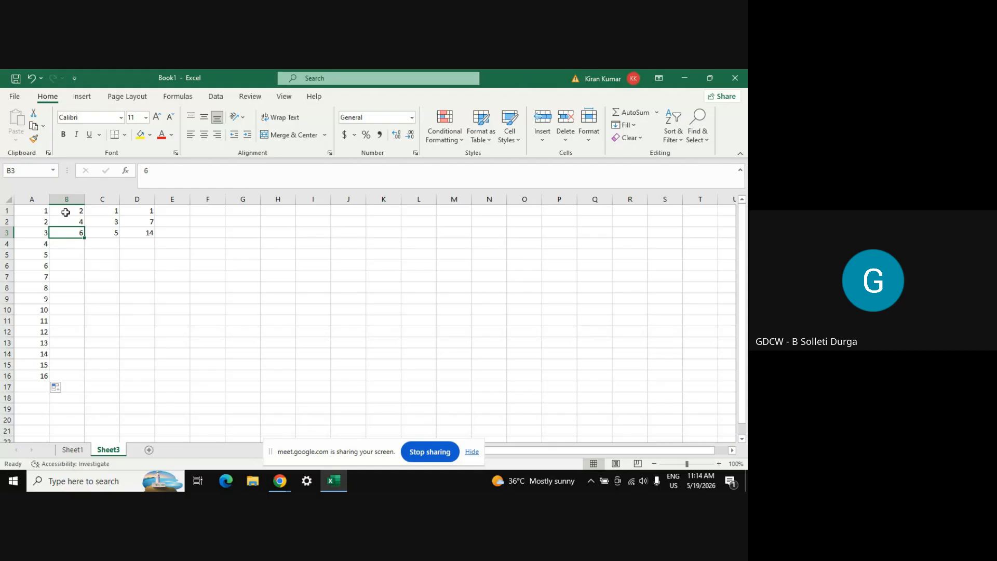
click(61, 208)
key(shift+Down)
key(shift+Down)
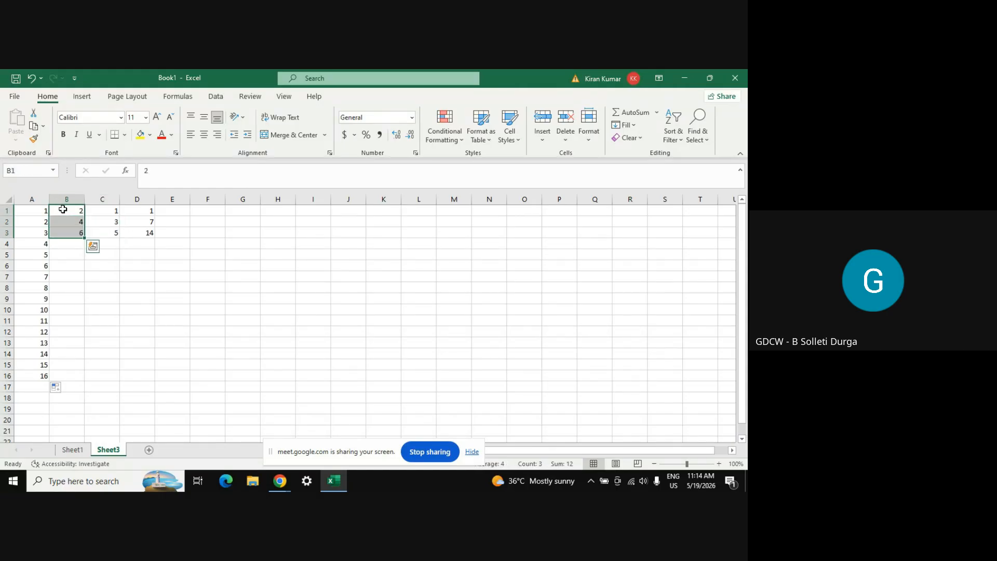
double_click(84, 237)
click(113, 211)
key(shift+Down)
key(shift+Down)
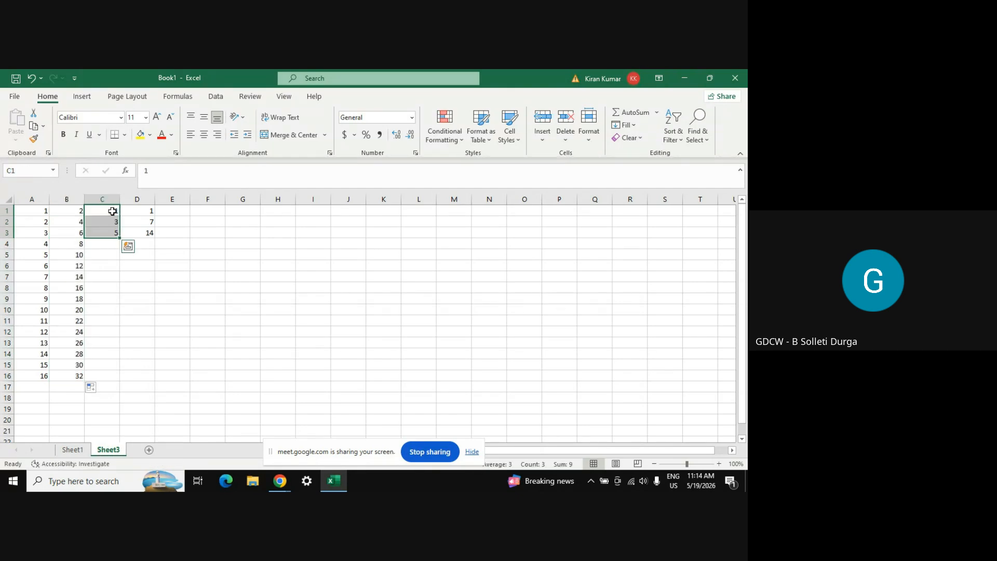
double_click(121, 239)
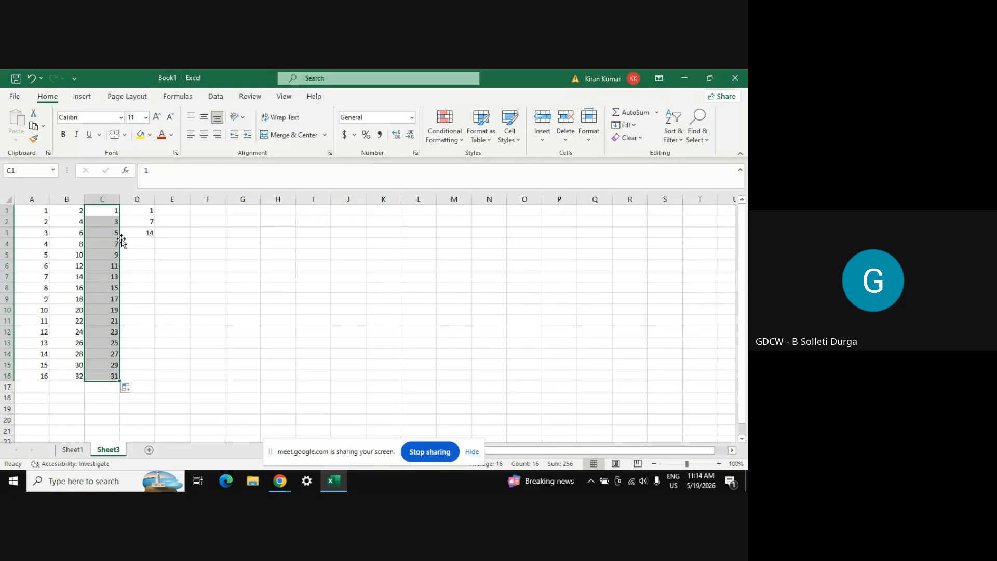
click(150, 210)
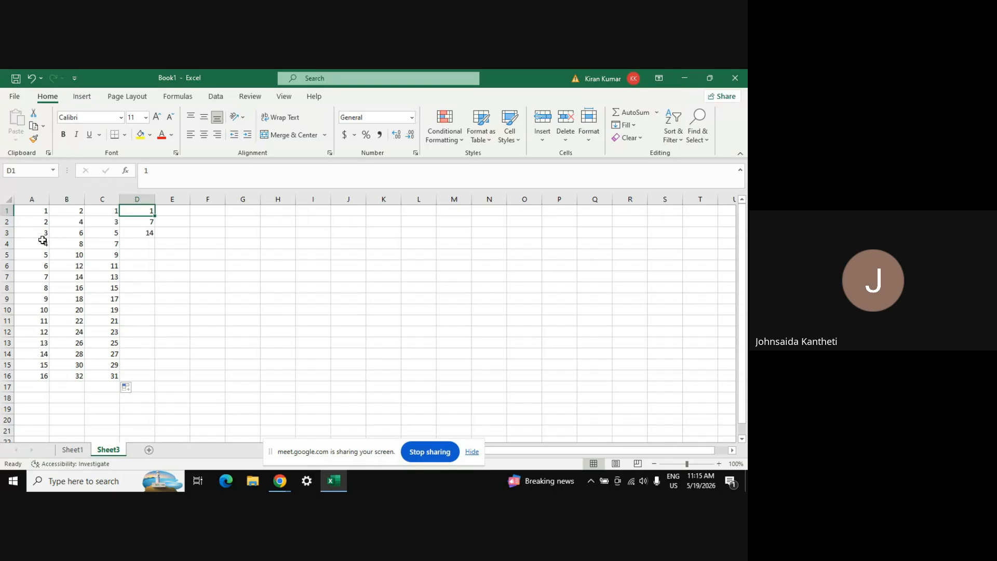
Undo the B and C fills and refill column B's 2, 4, 6 series to row 16
key(ctrl+z)
key(ctrl+z)
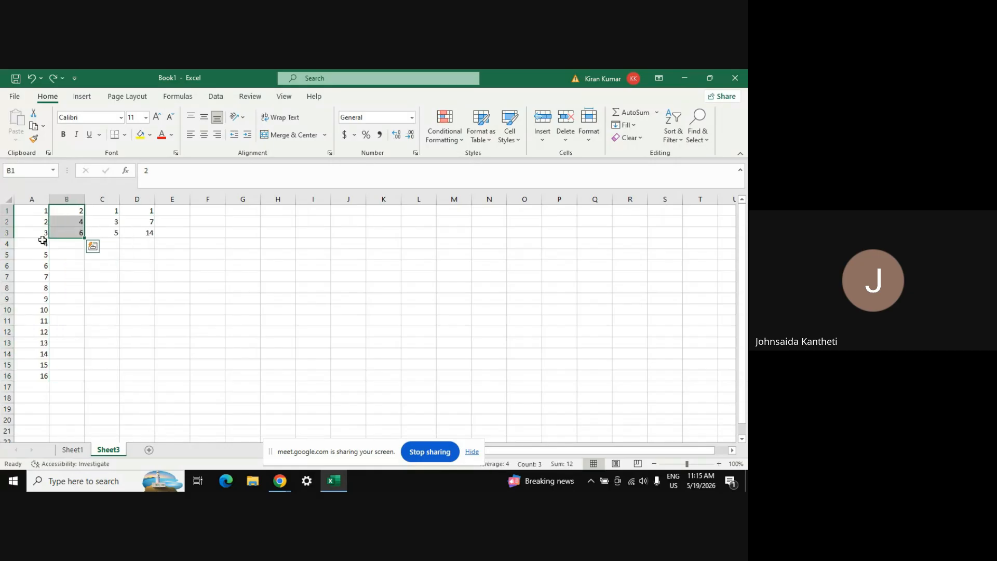
click(34, 211)
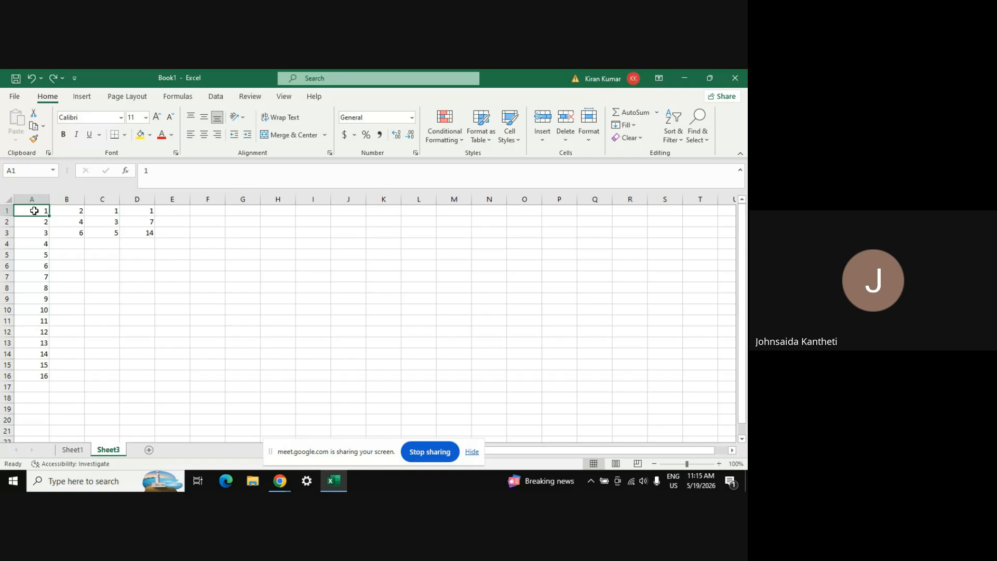
click(33, 376)
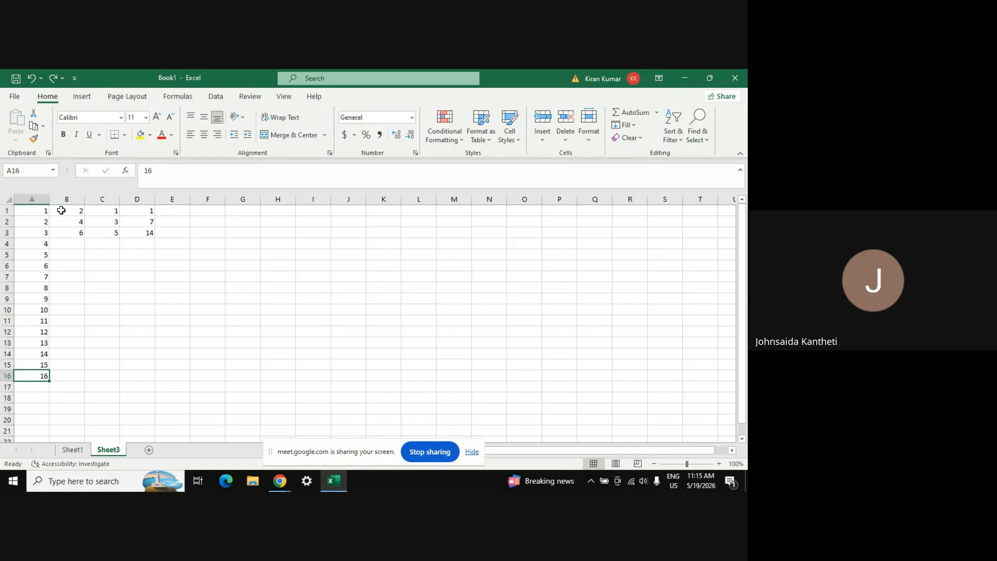
click(79, 209)
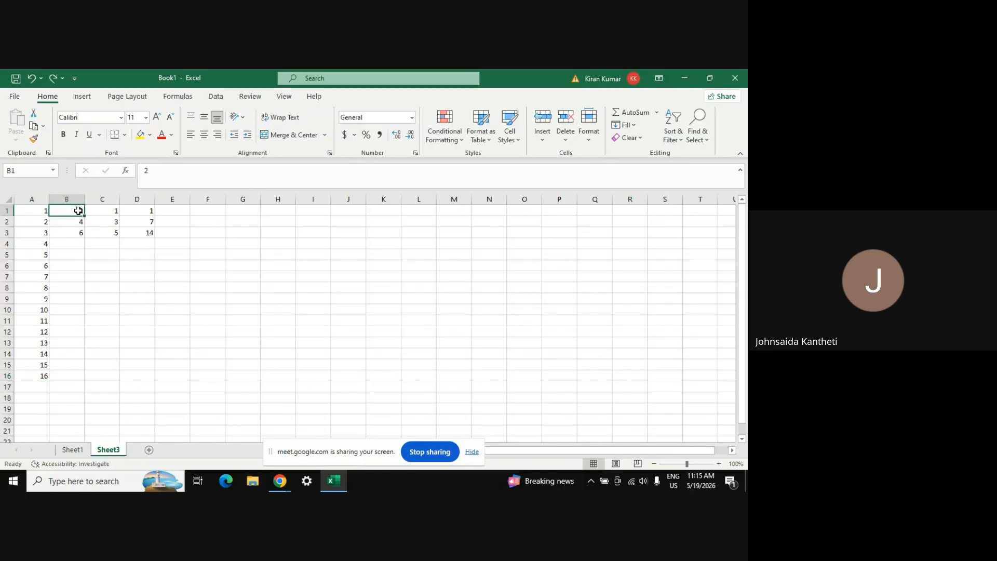
drag(78, 210, 77, 385)
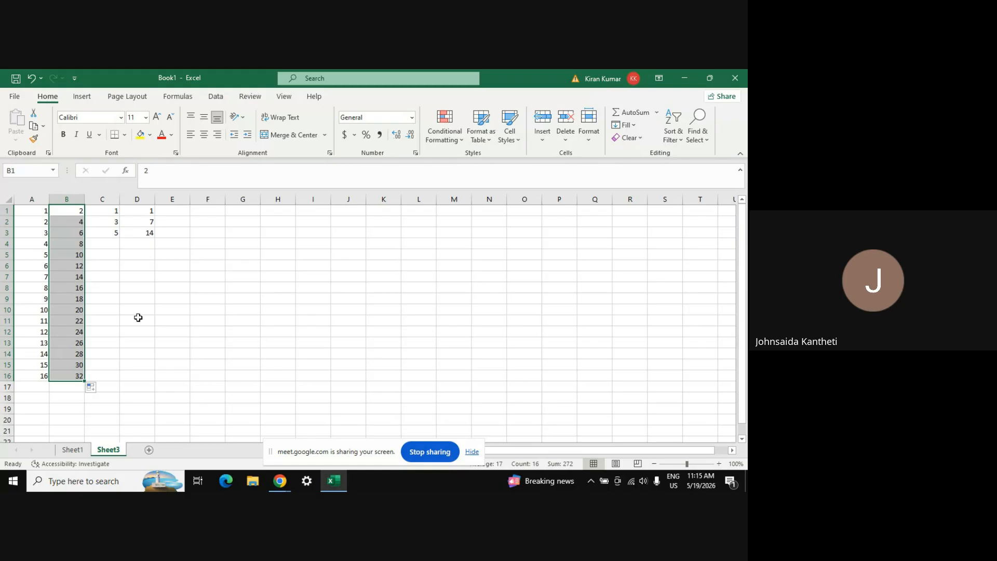
click(158, 301)
AutoFill column C's odd series and column D's 1, 7, 14 trend down to row 16
click(104, 210)
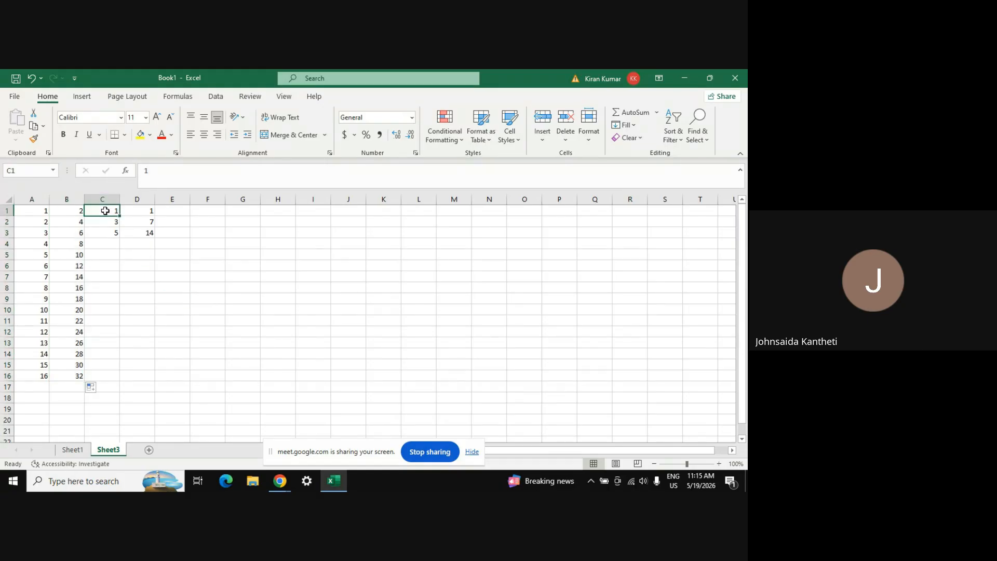
key(ctrl+shift+Down)
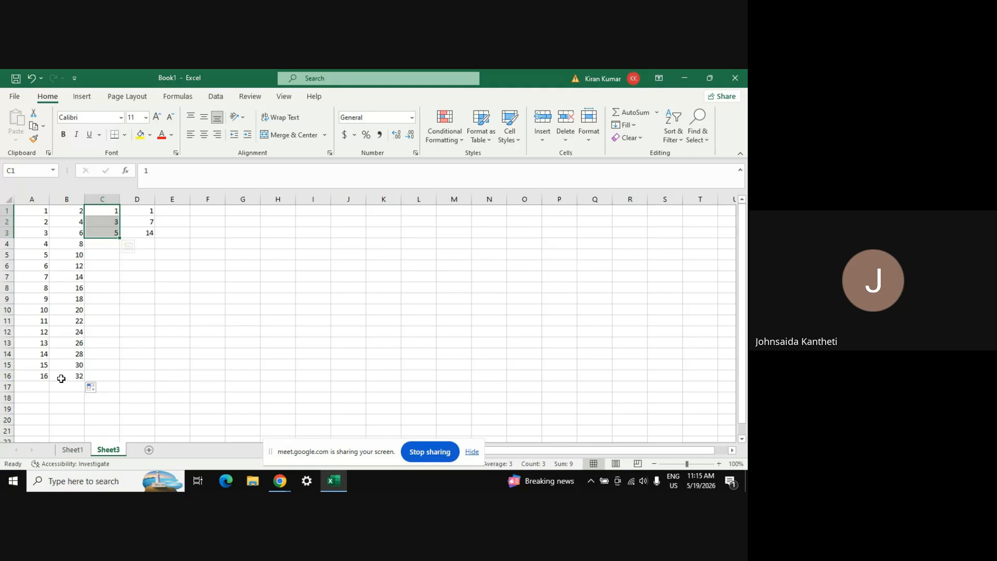
double_click(120, 239)
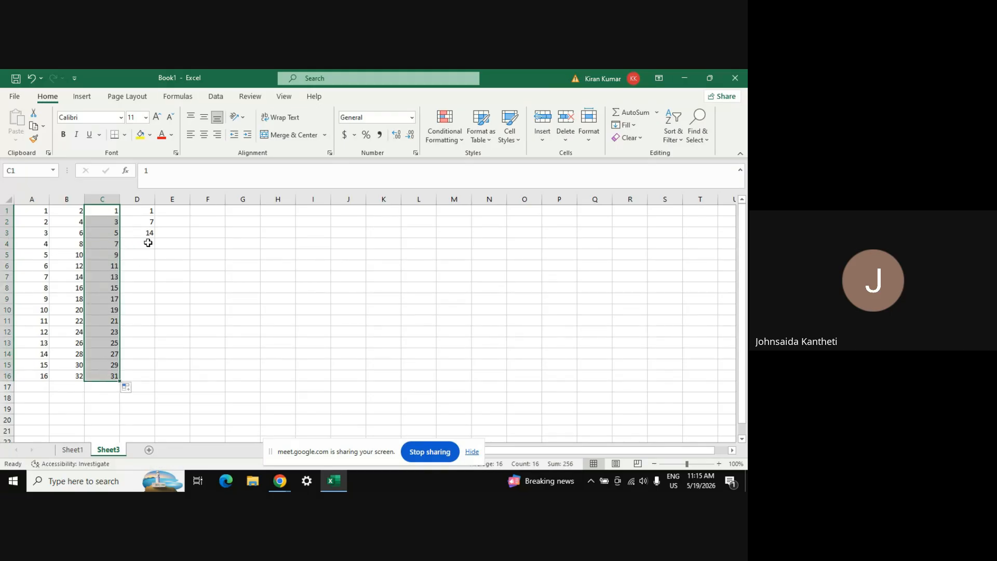
click(147, 210)
drag(147, 210, 149, 233)
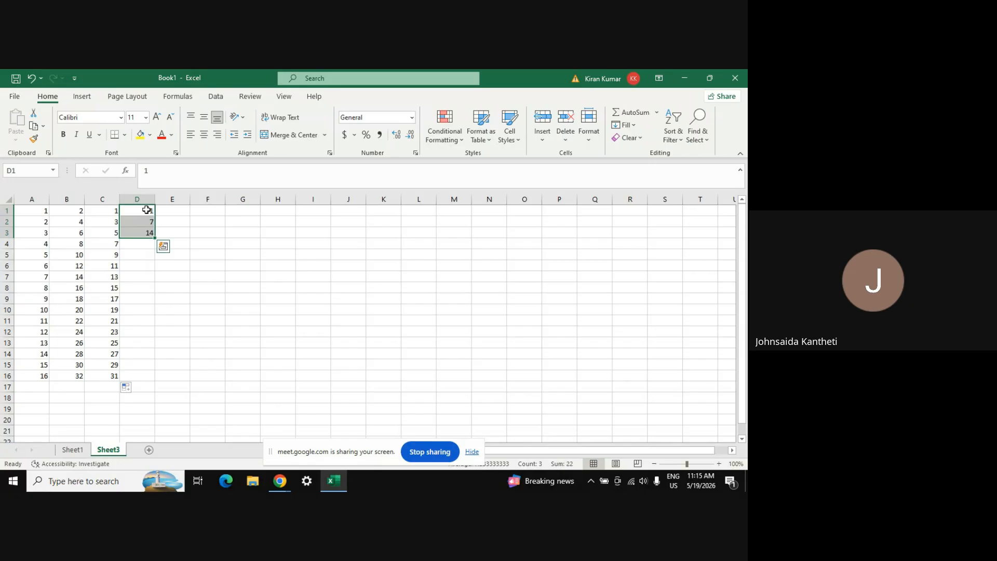
double_click(155, 238)
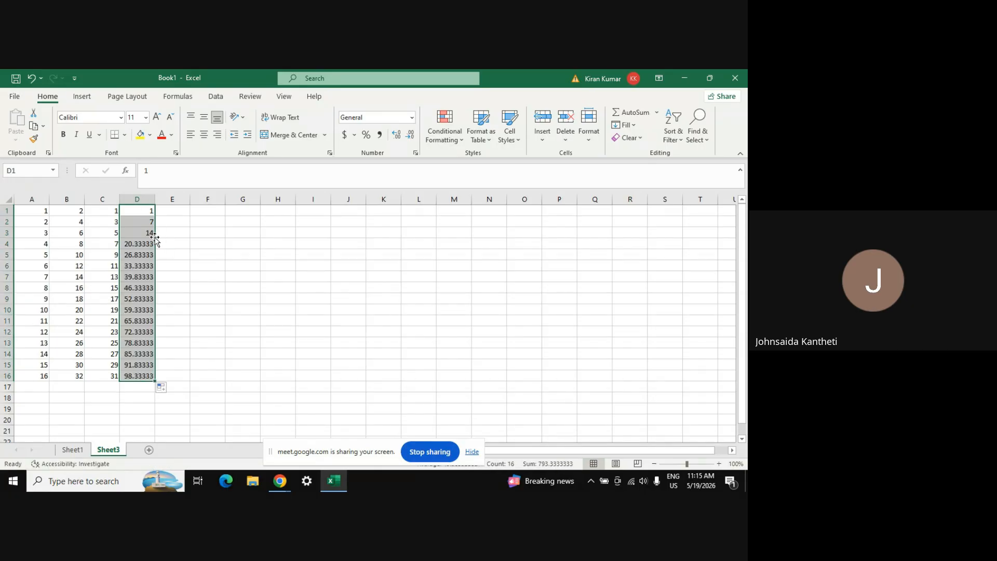
click(172, 273)
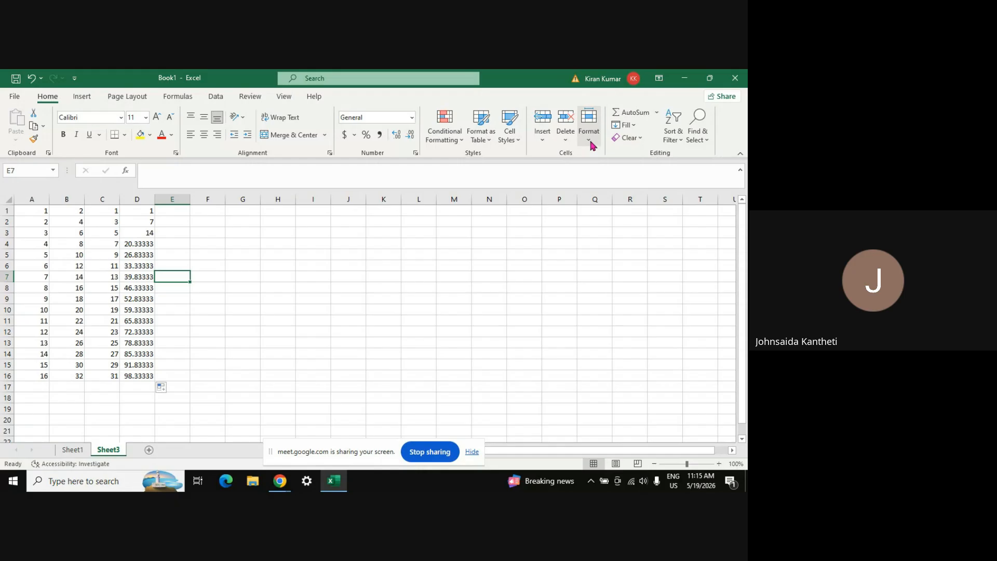
Hide row 3 from cell B3 using Format > Hide & Unhide
click(63, 231)
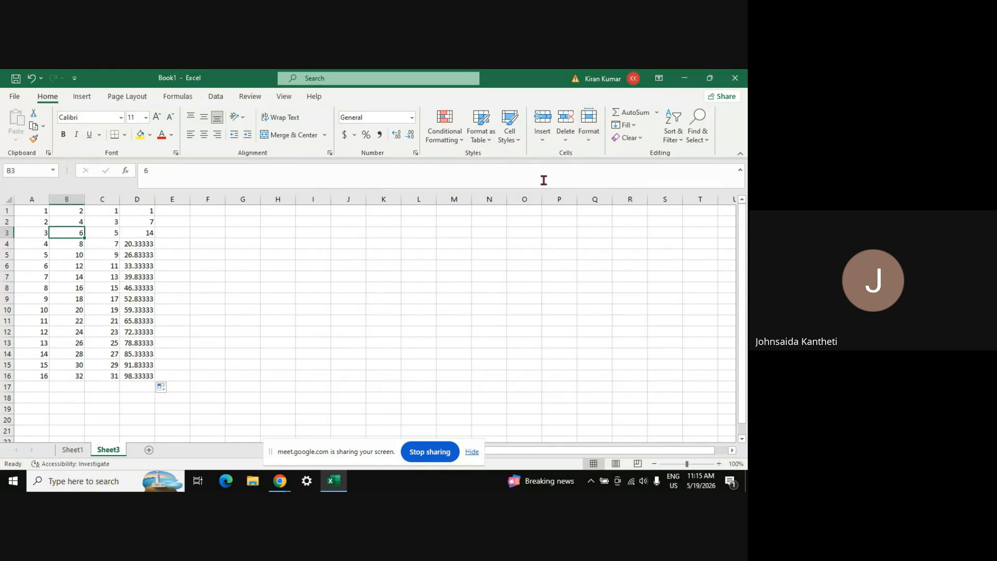
click(587, 144)
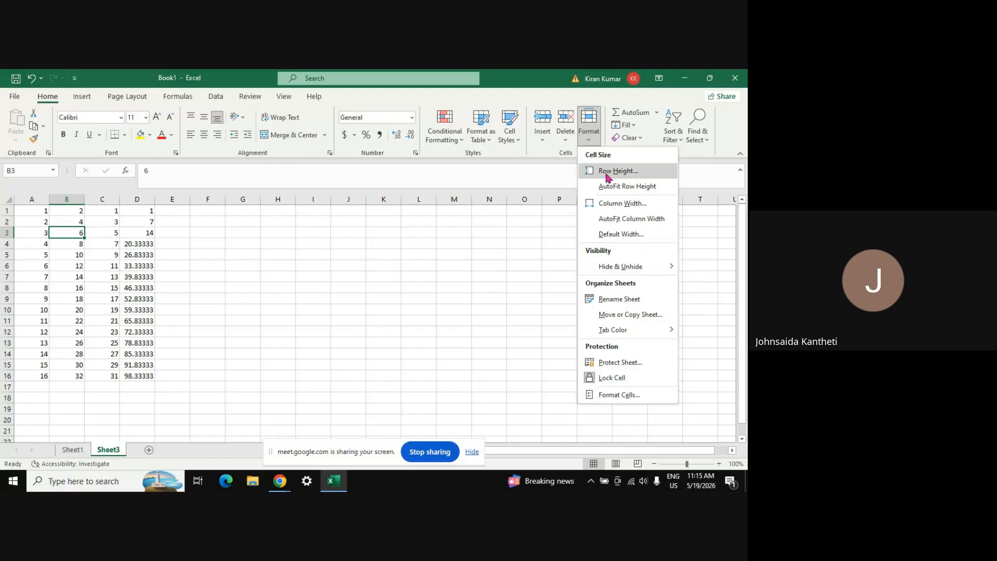
mouse_move(657, 268)
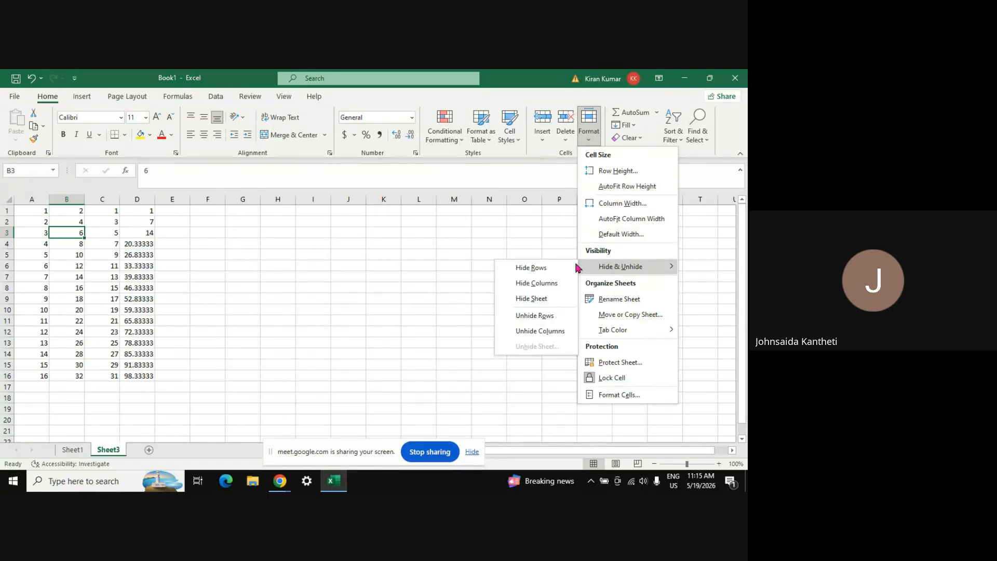
click(539, 270)
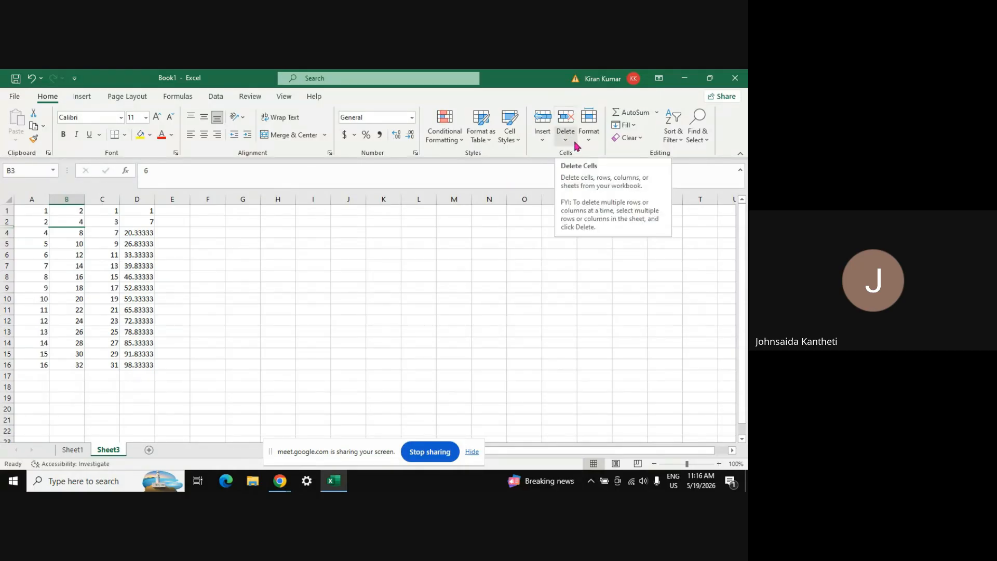
Hide column B via Format > Hide & Unhide > Hide Columns
click(590, 140)
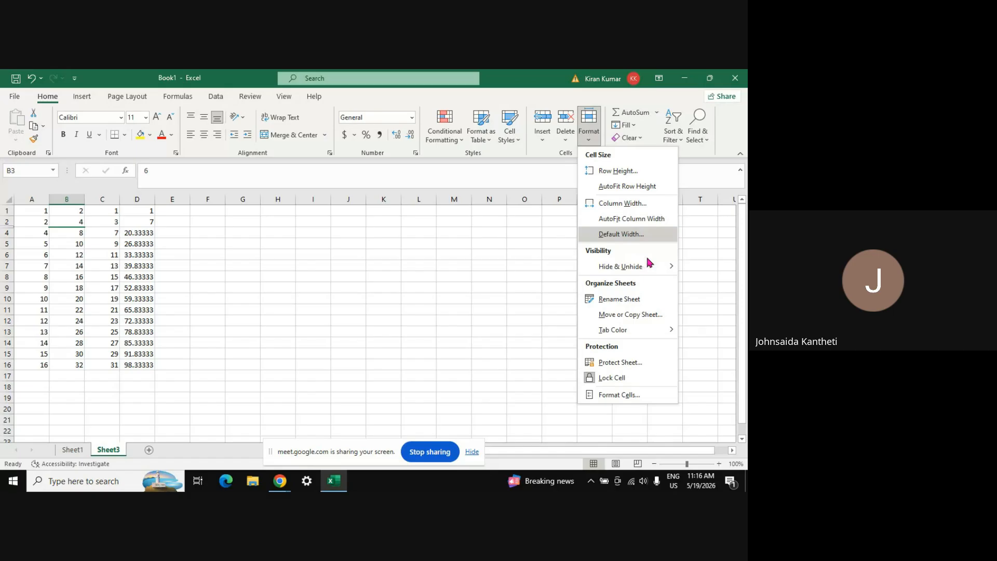
mouse_move(653, 268)
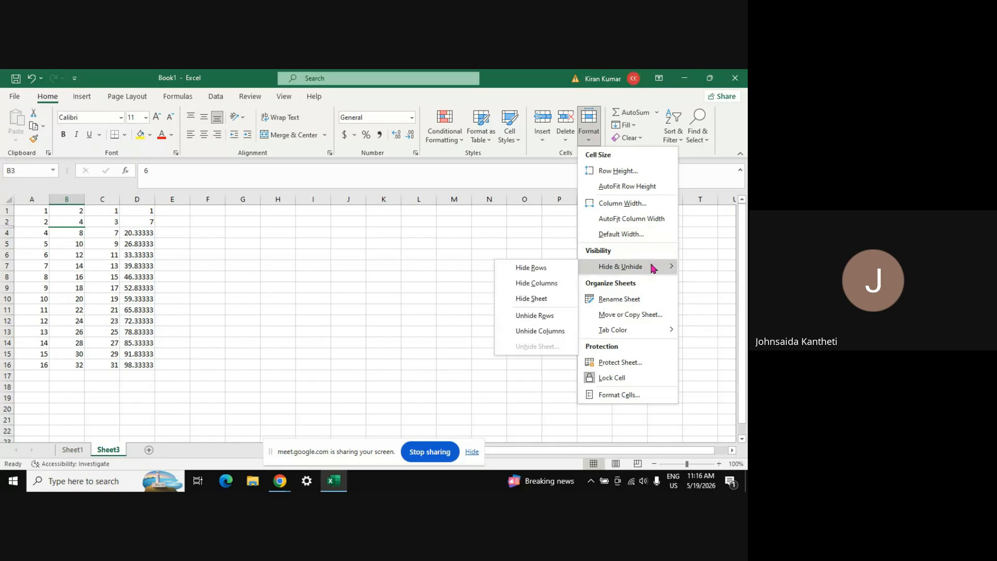
click(540, 285)
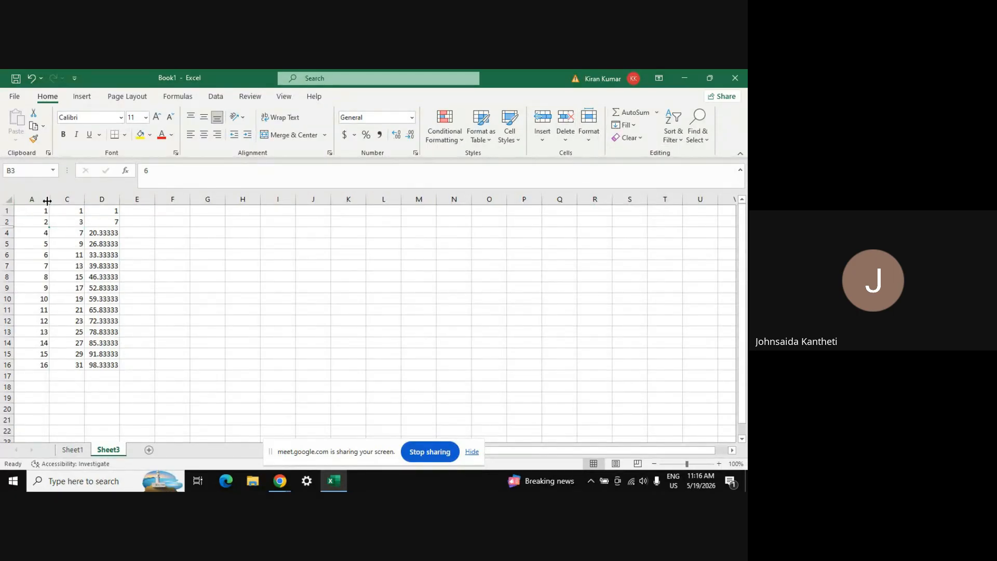
click(590, 141)
mouse_move(630, 266)
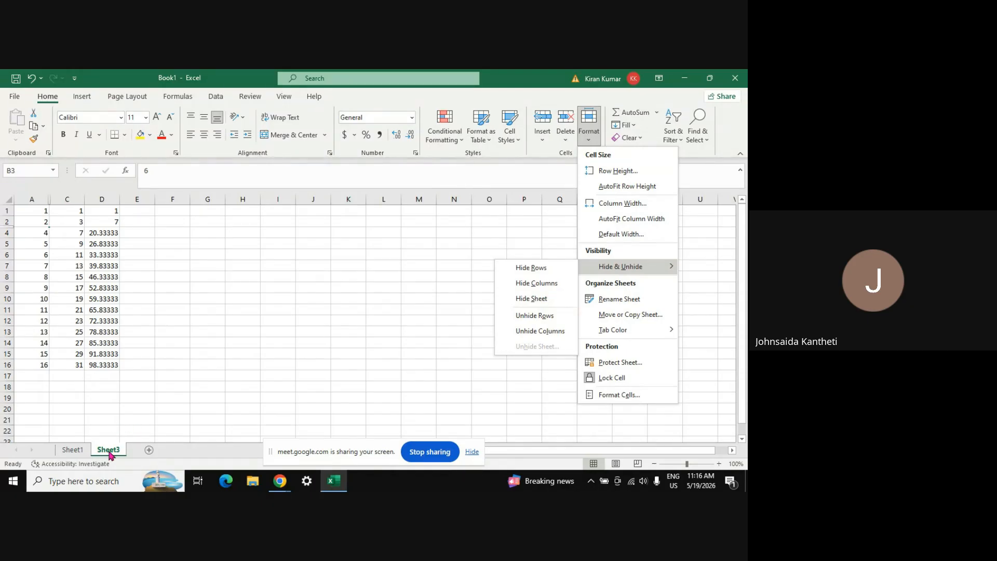
Hide Sheet3, then restore it through the Unhide Sheet dialog
click(523, 299)
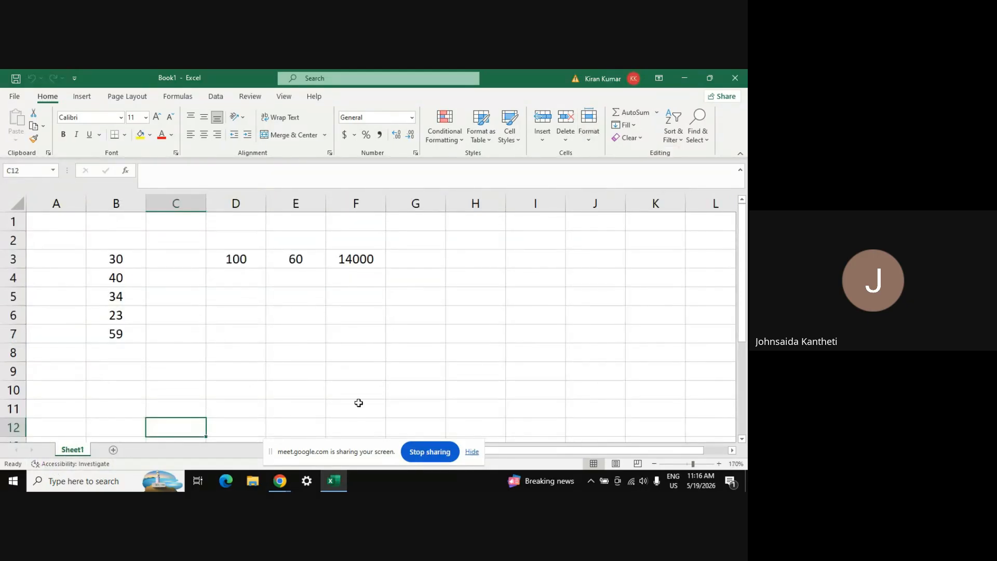
drag(270, 452, 430, 491)
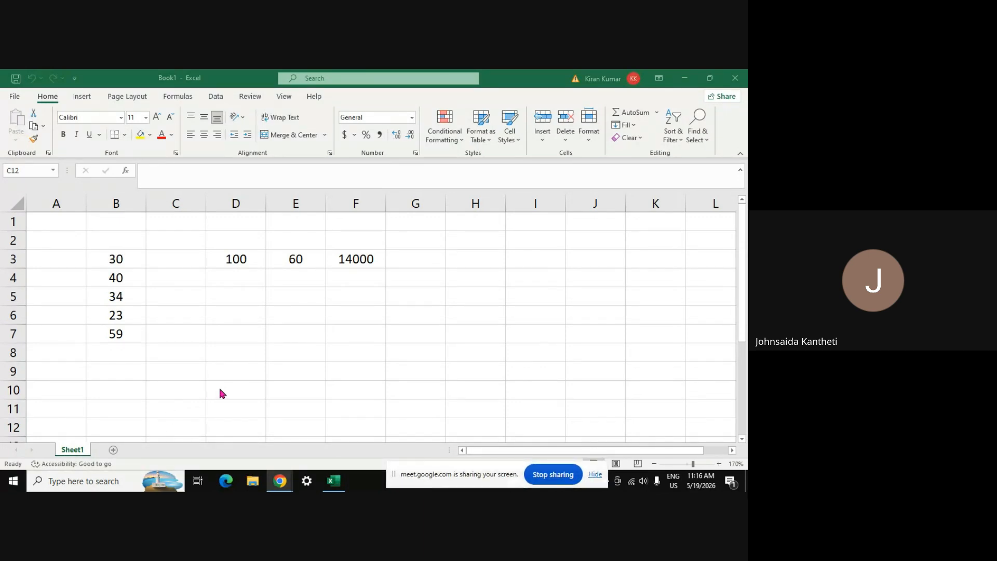
click(591, 142)
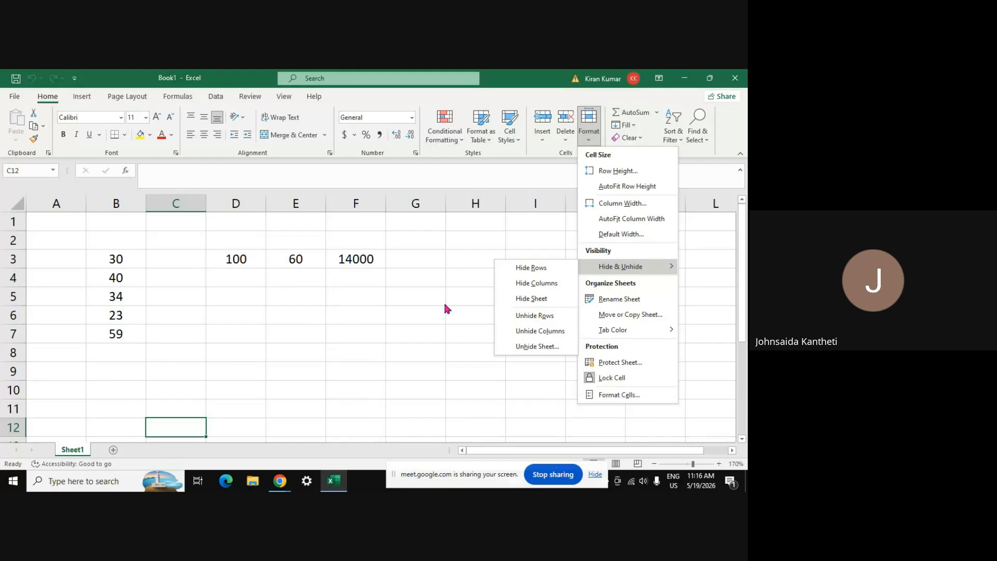
click(537, 348)
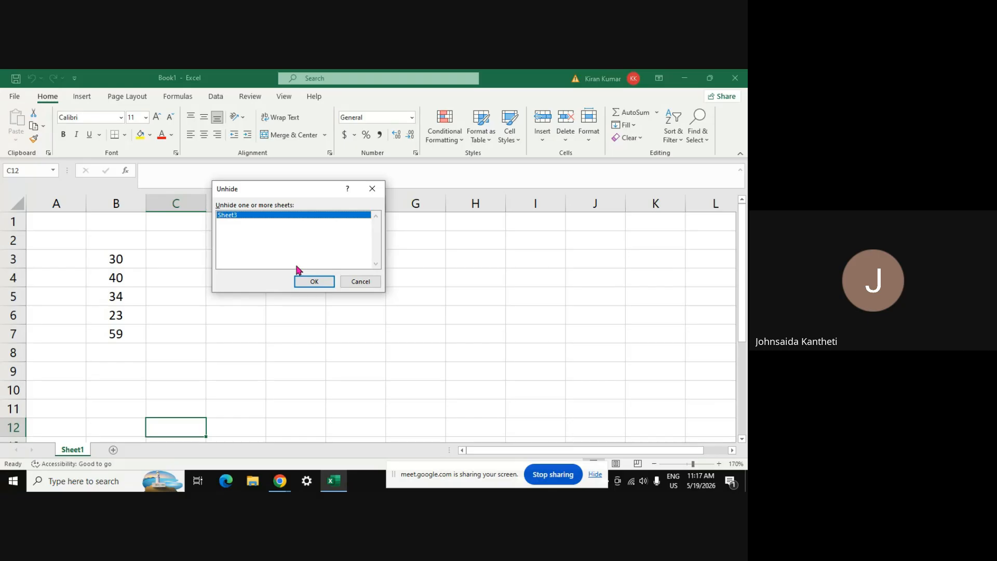
click(301, 282)
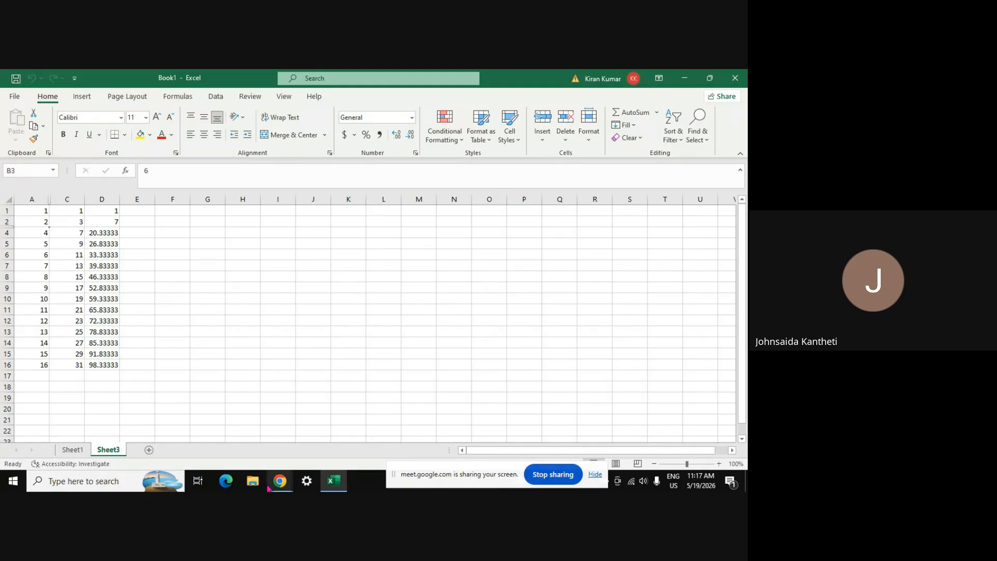
Return to Google Meet, admit the waiting guest, and close the People panel
mouse_move(279, 487)
click(233, 424)
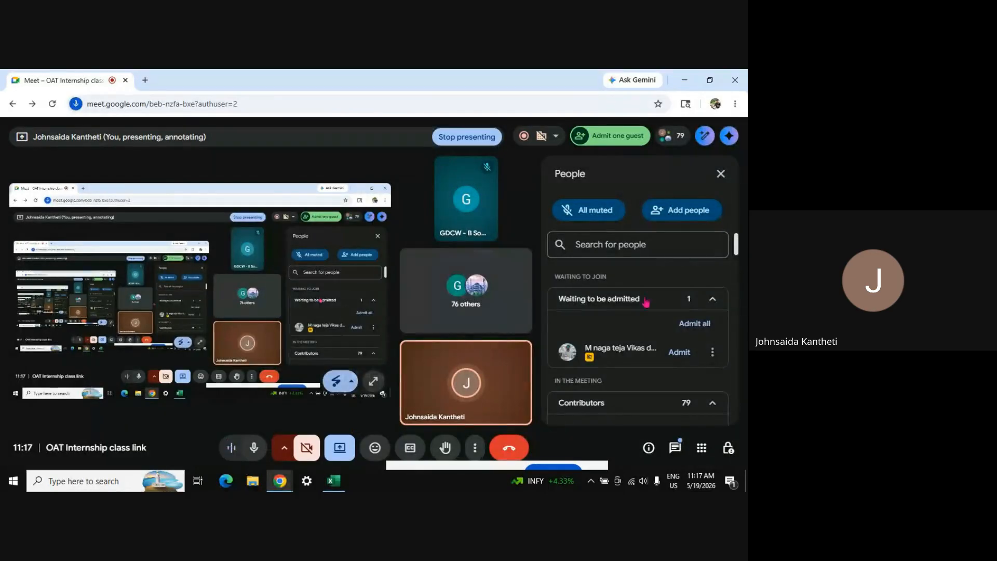
click(679, 352)
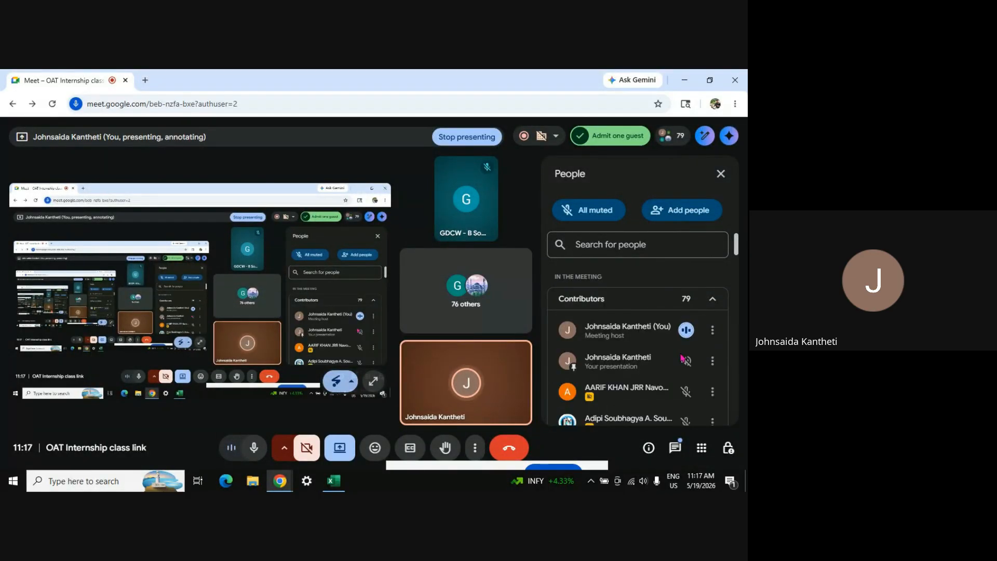
click(720, 179)
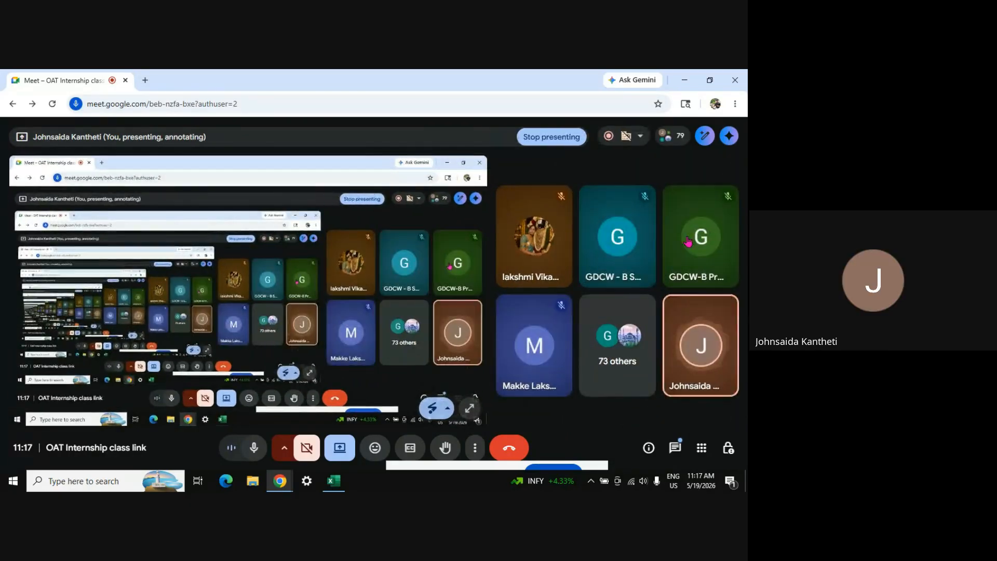
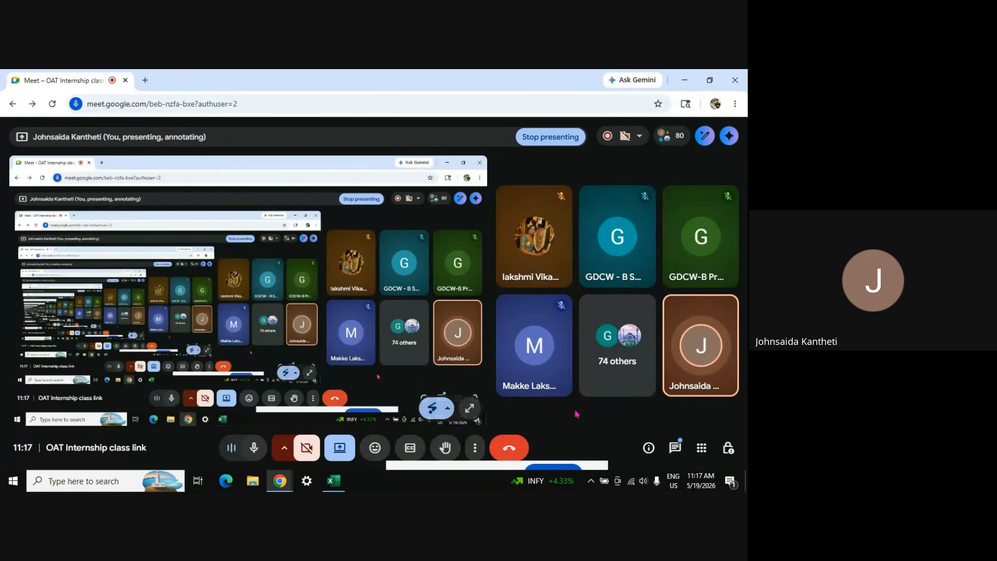
Bring the Excel workbook forward and unhide column B on Sheet3
mouse_move(339, 484)
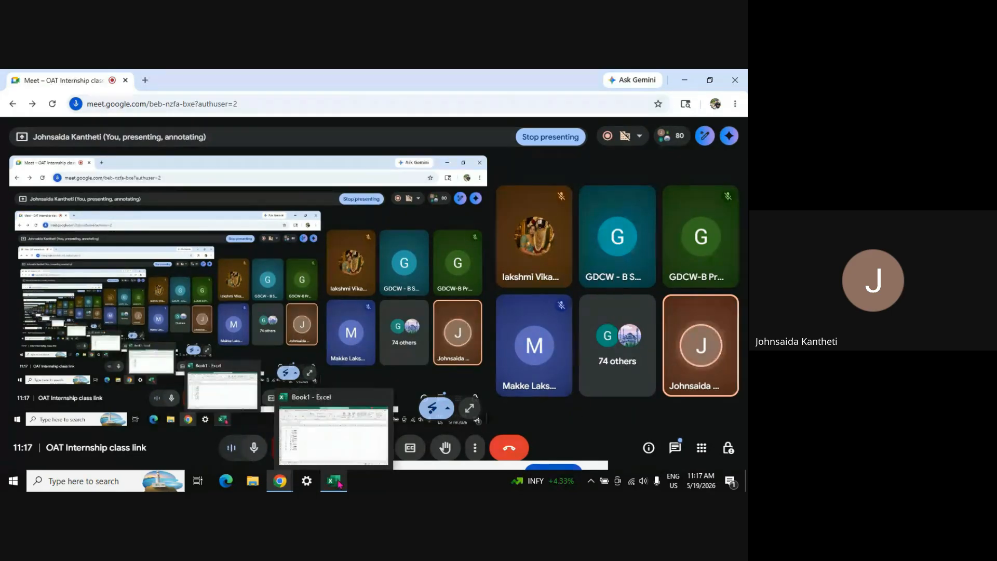
click(329, 434)
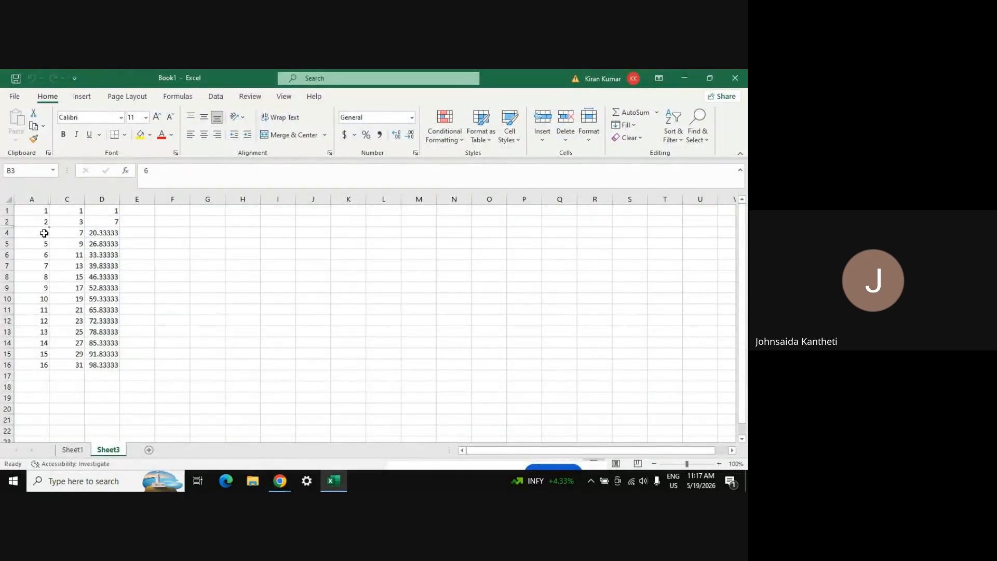
click(590, 140)
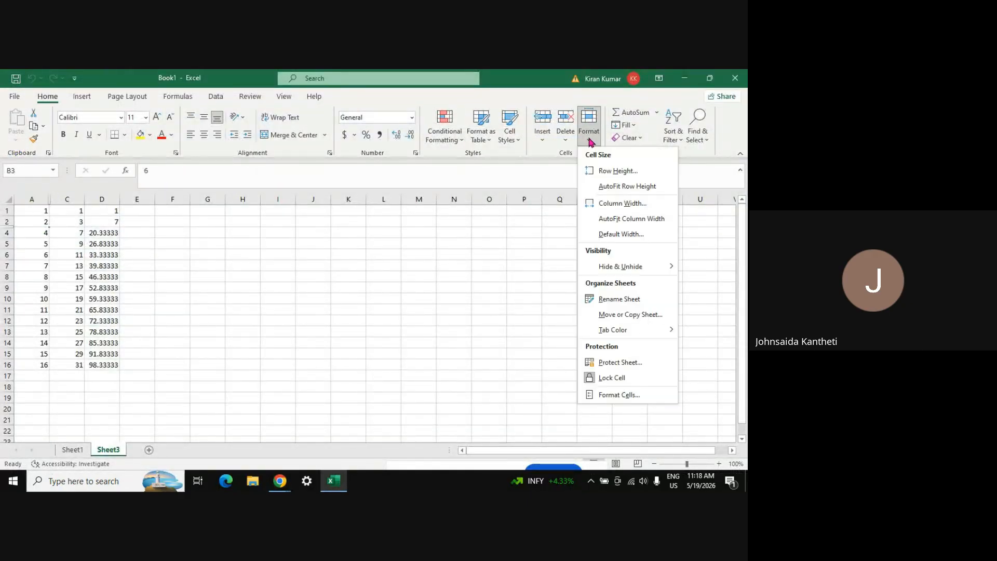
mouse_move(606, 271)
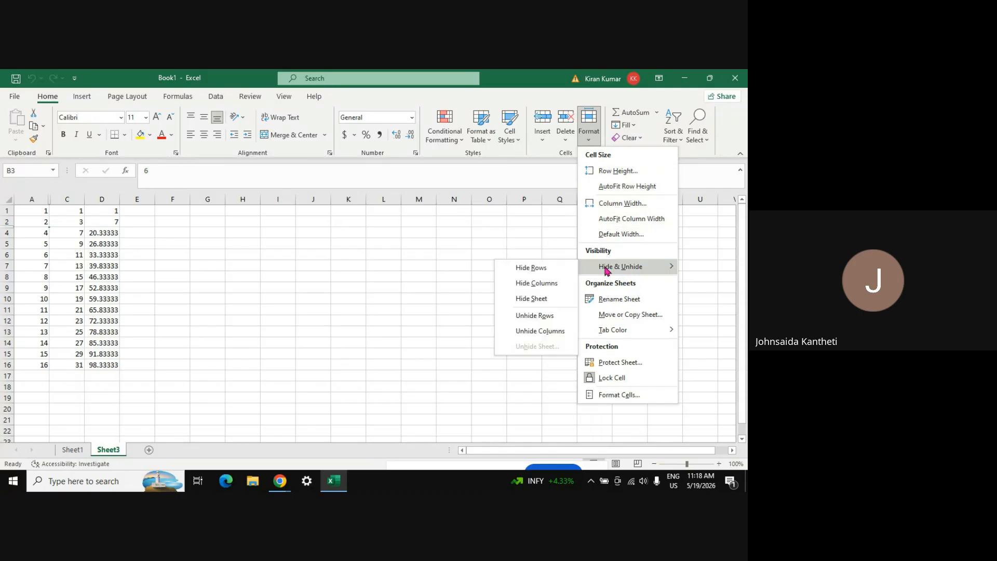
click(539, 333)
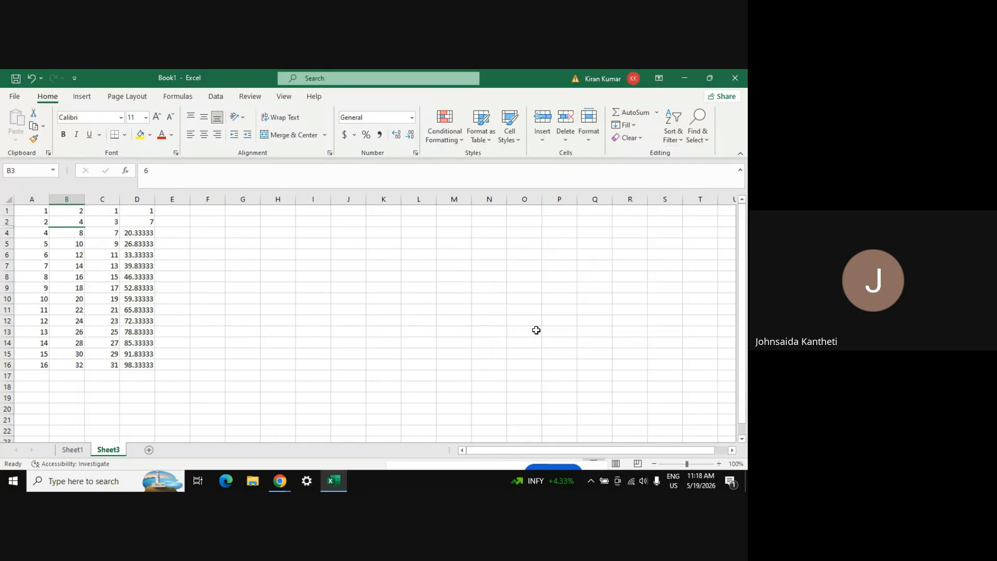
Unhide the hidden row 3
click(589, 134)
mouse_move(628, 274)
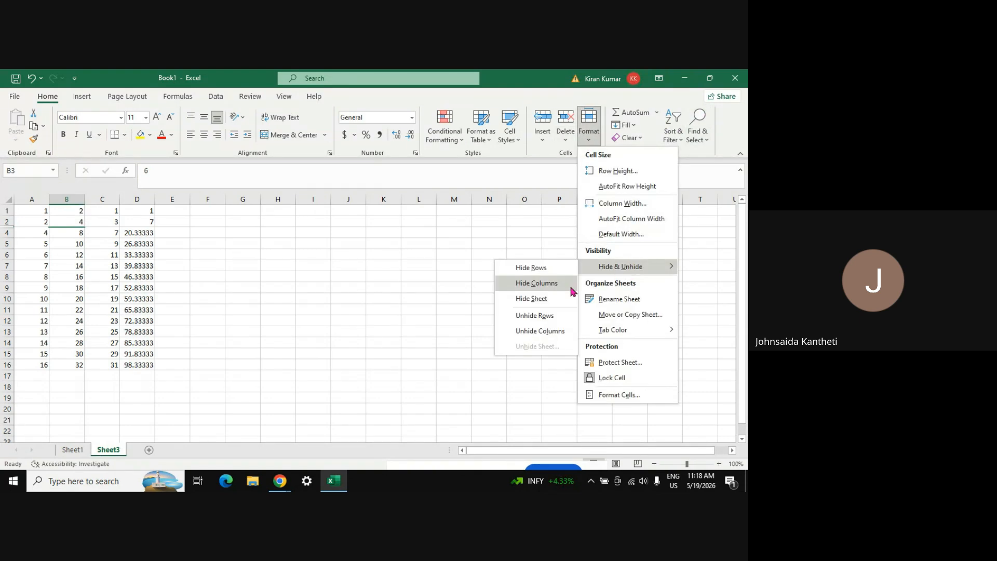
click(544, 317)
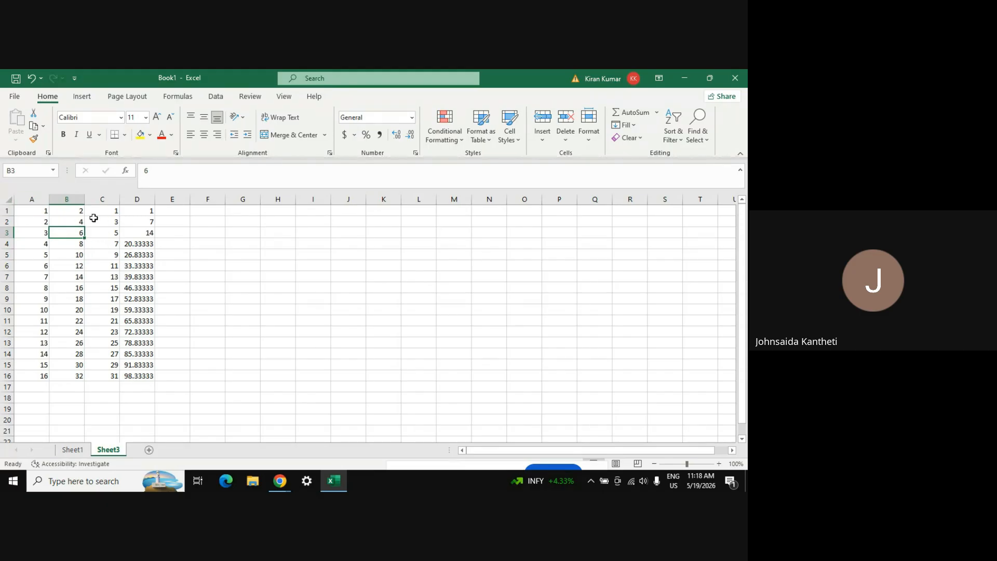
Select row 3 and column B to check they are visible, then clear the selection
click(5, 233)
click(67, 199)
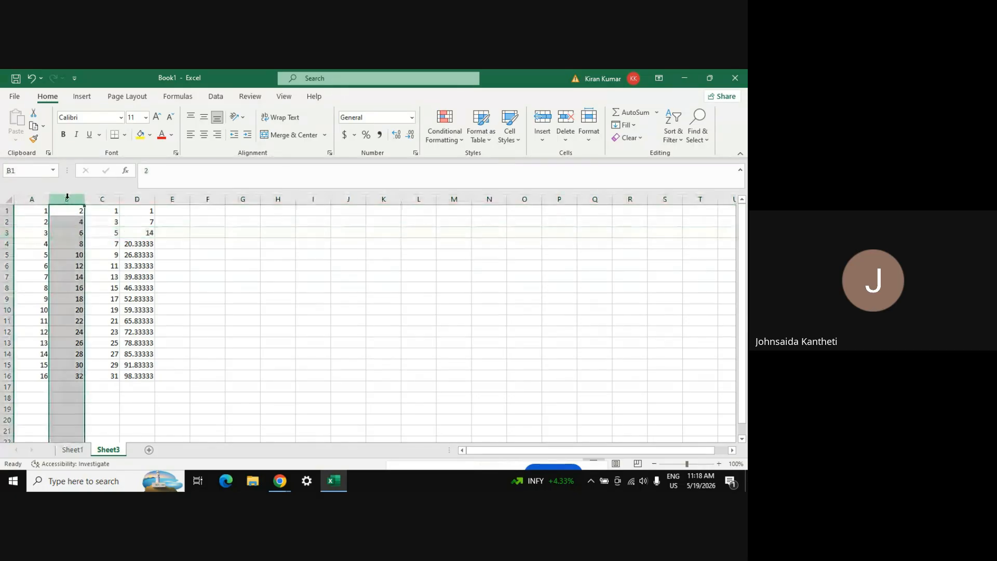
click(148, 482)
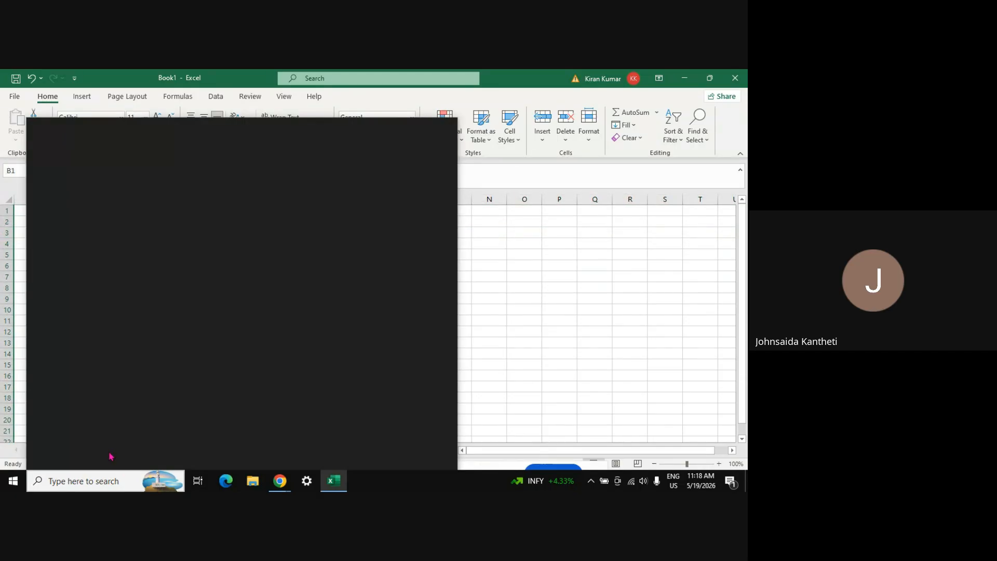
click(606, 302)
click(606, 302)
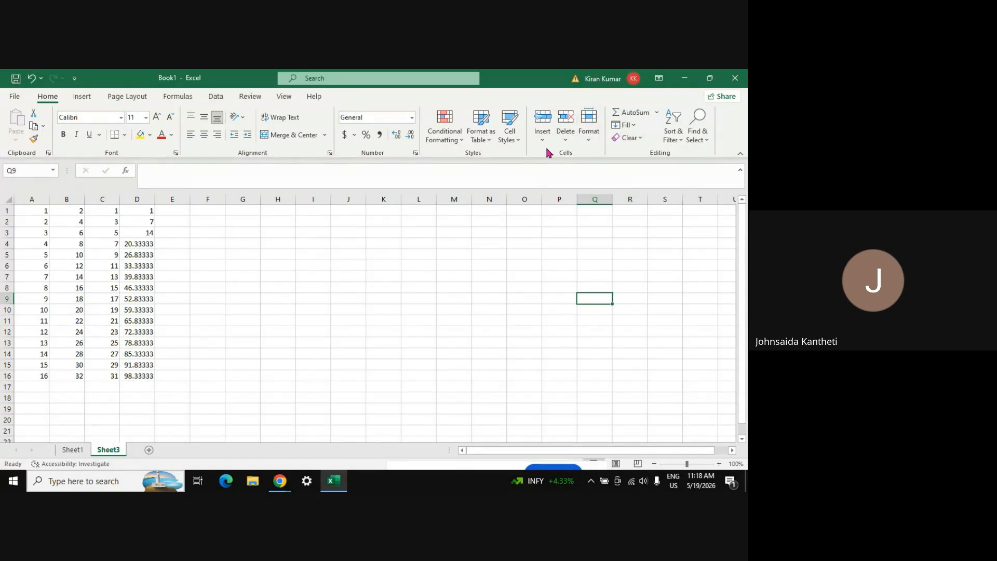
With C6 active, browse the Insert options, then view the Format dropdown's size, visibility and protection options
click(97, 268)
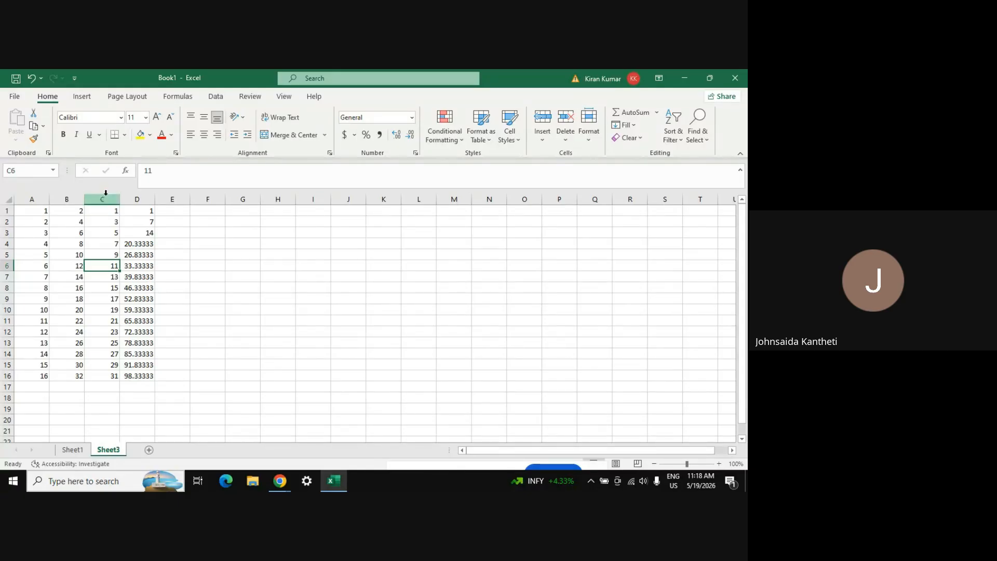
click(540, 139)
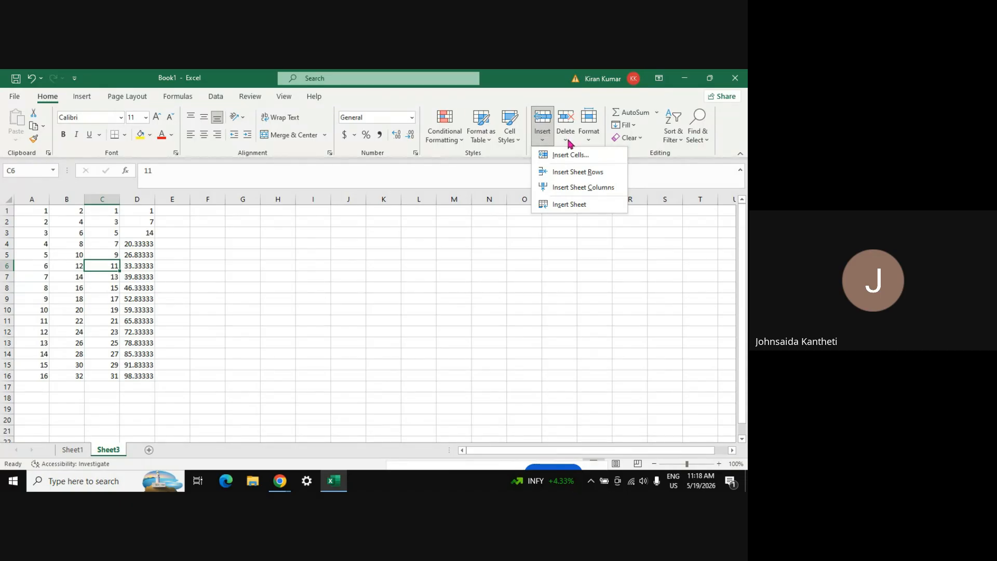
click(592, 142)
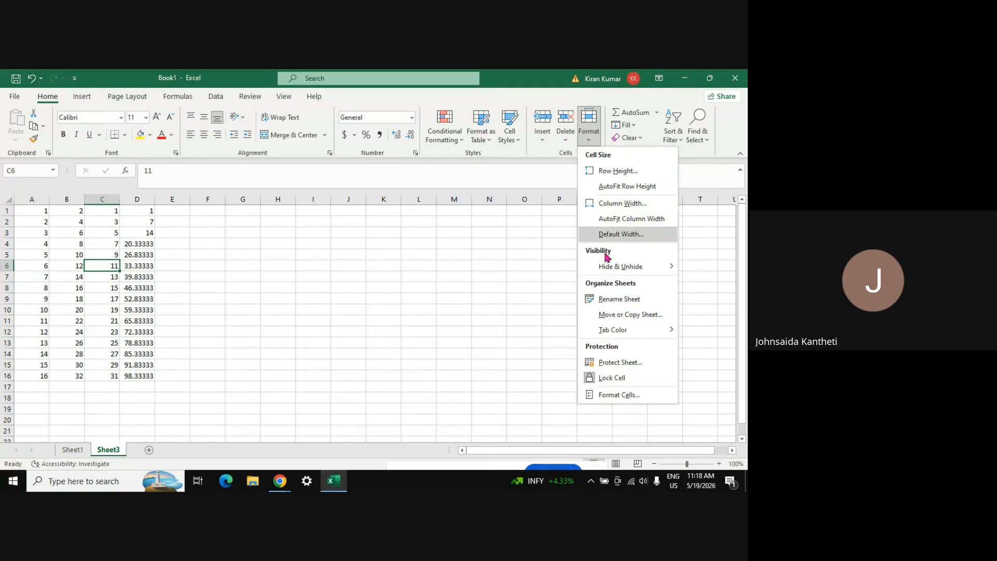
mouse_move(603, 267)
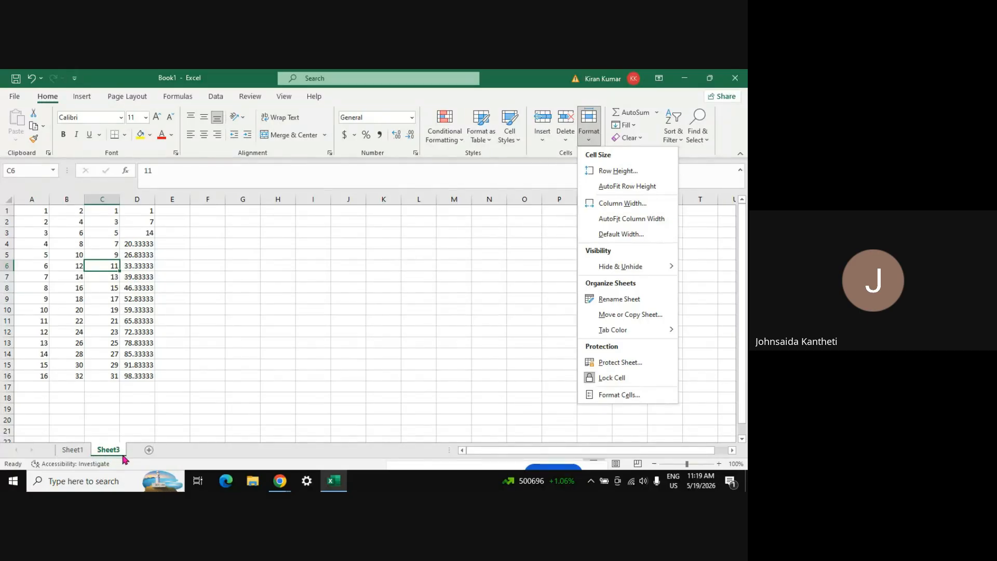
Rename the Sheet3 tab to 'CELLS section Activity', fixing a typo along the way
click(627, 304)
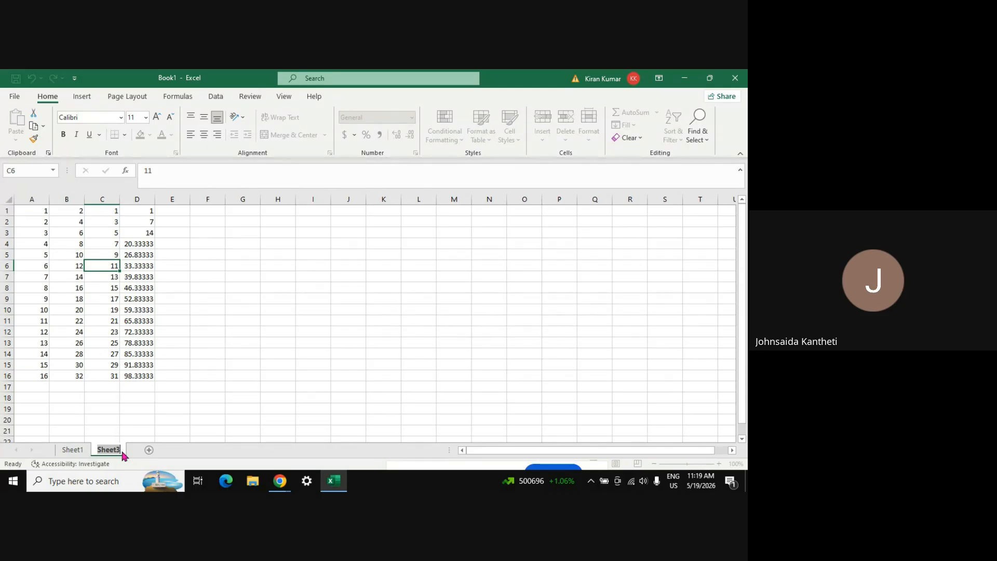
text(CELLS Set)
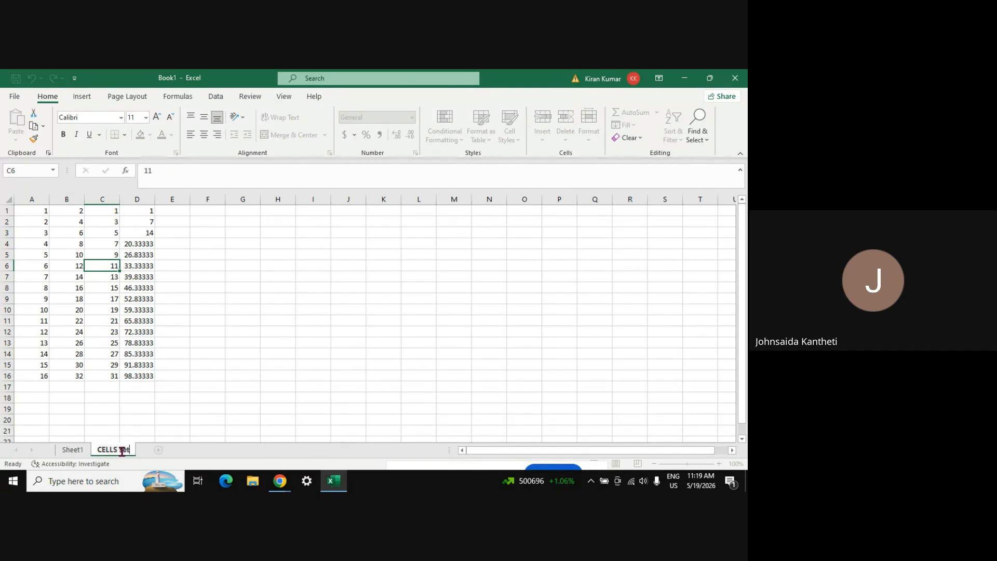
text(tiopn)
key(BackSpace)
key(BackSpace)
text(n Activ)
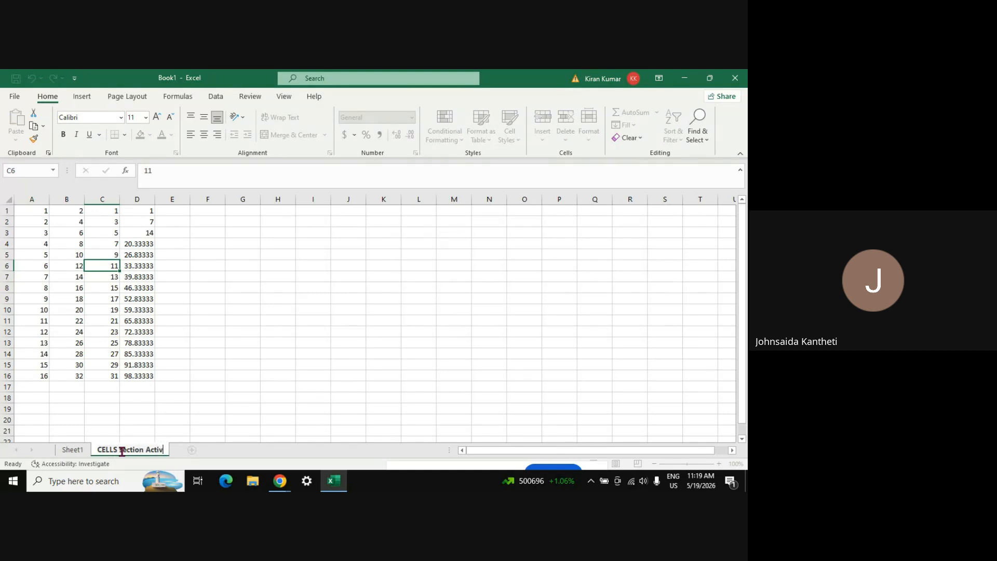
text(ity)
key(Return)
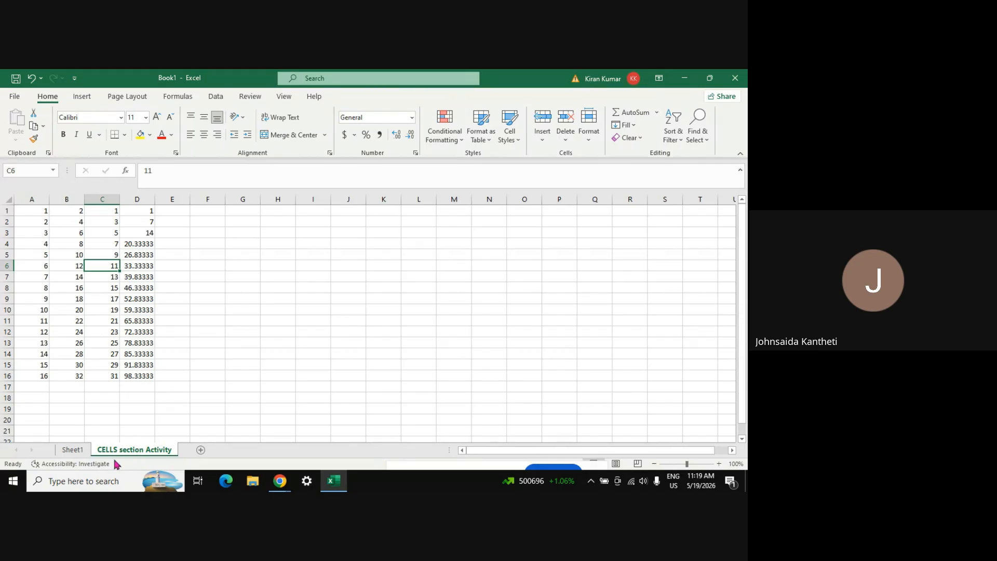
Create a copy of CELLS section Activity placed before Sheet1 via Move or Copy Sheet
click(589, 136)
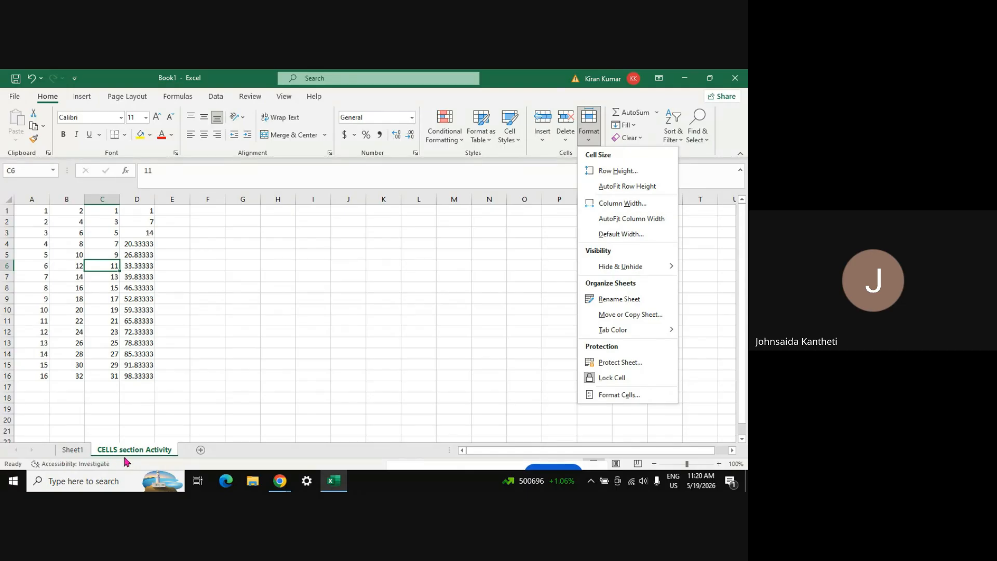
click(647, 318)
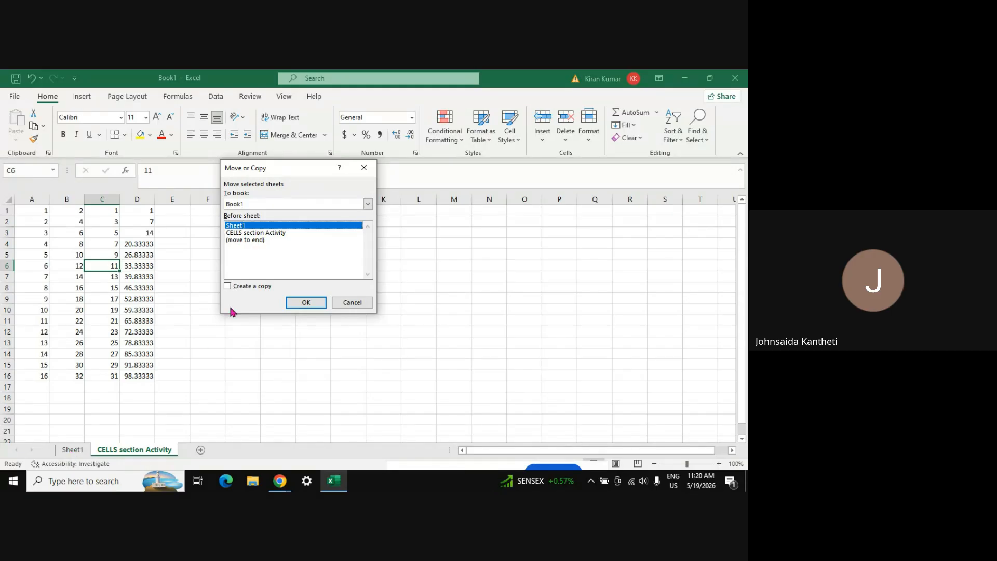
click(255, 233)
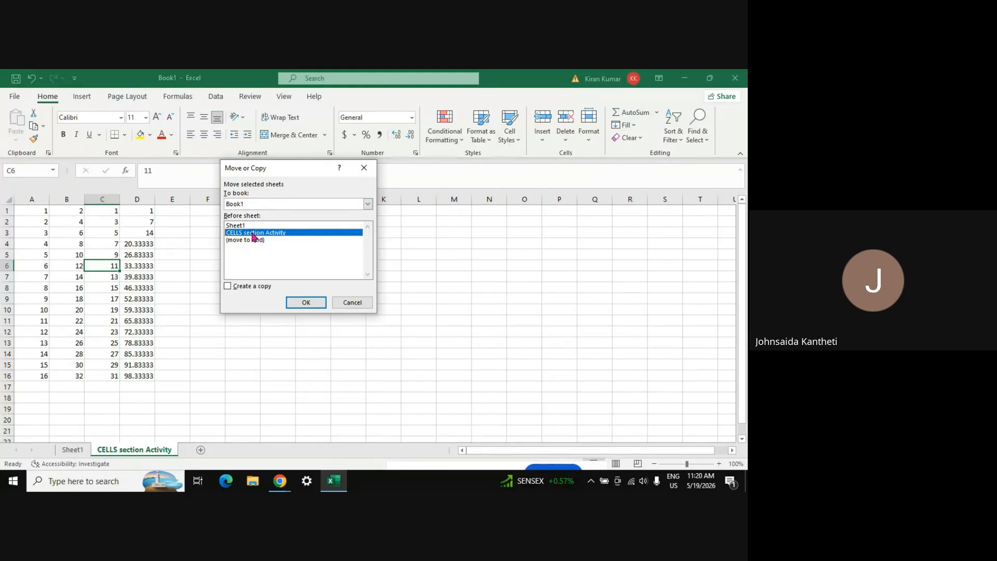
click(228, 288)
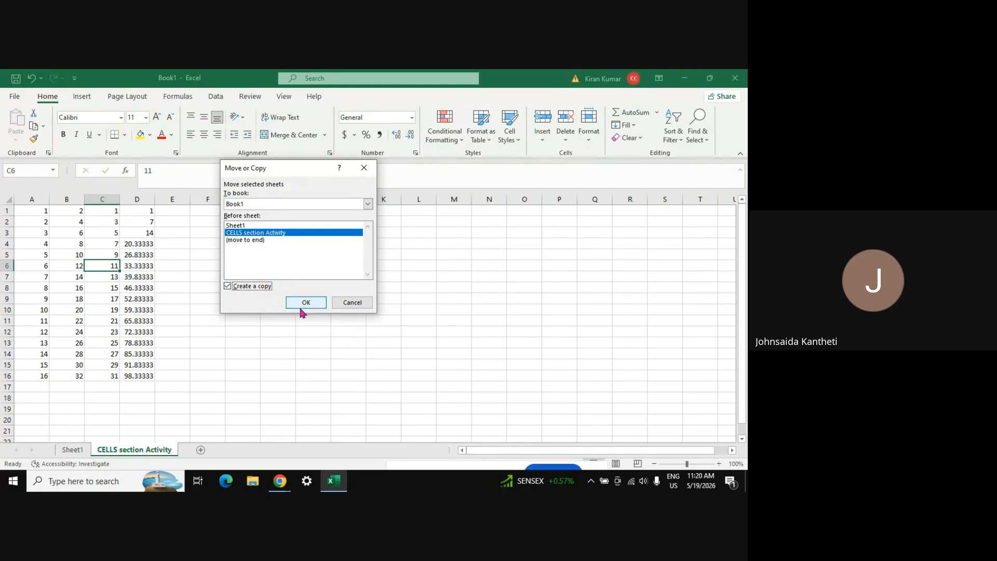
click(269, 226)
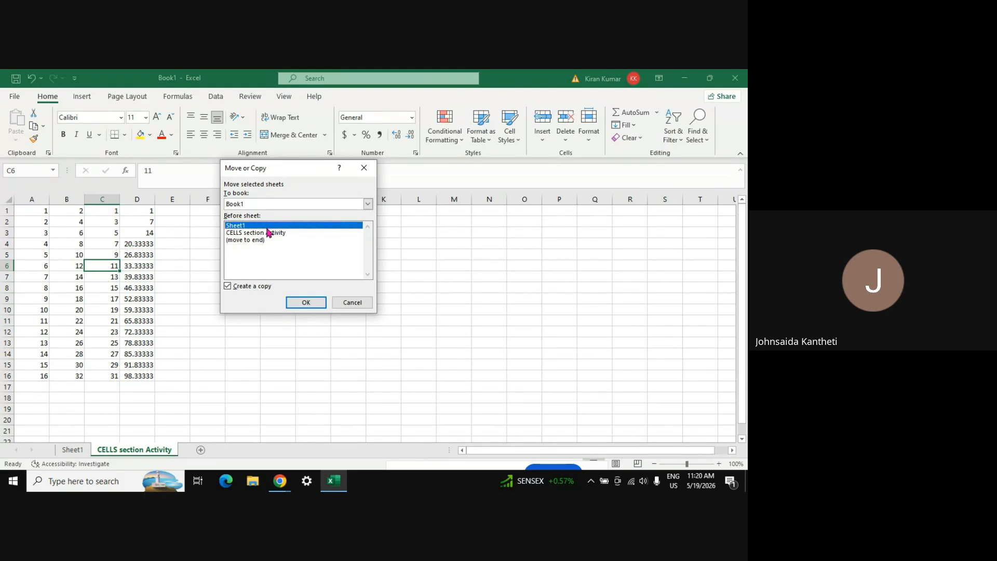
click(267, 231)
click(266, 227)
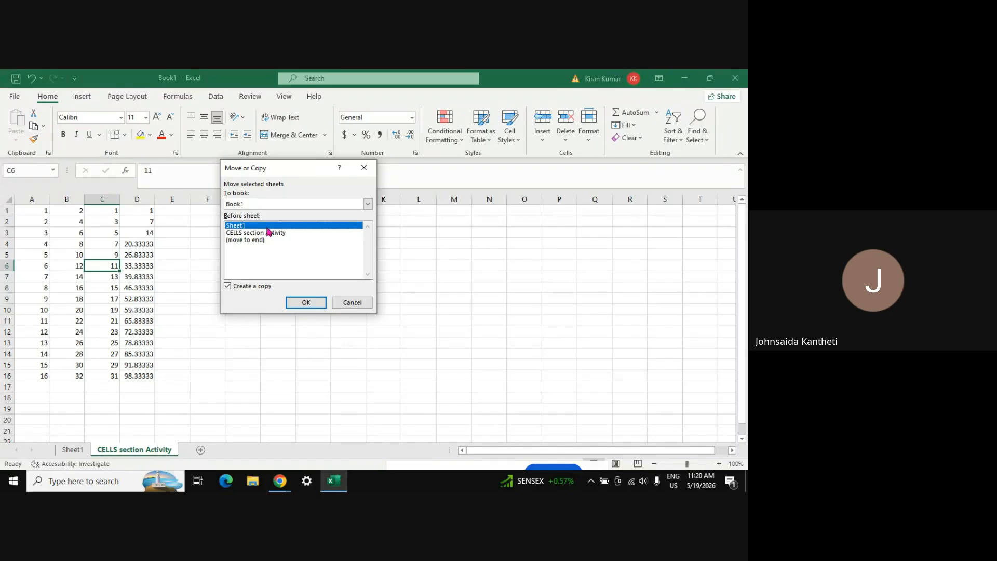
click(307, 303)
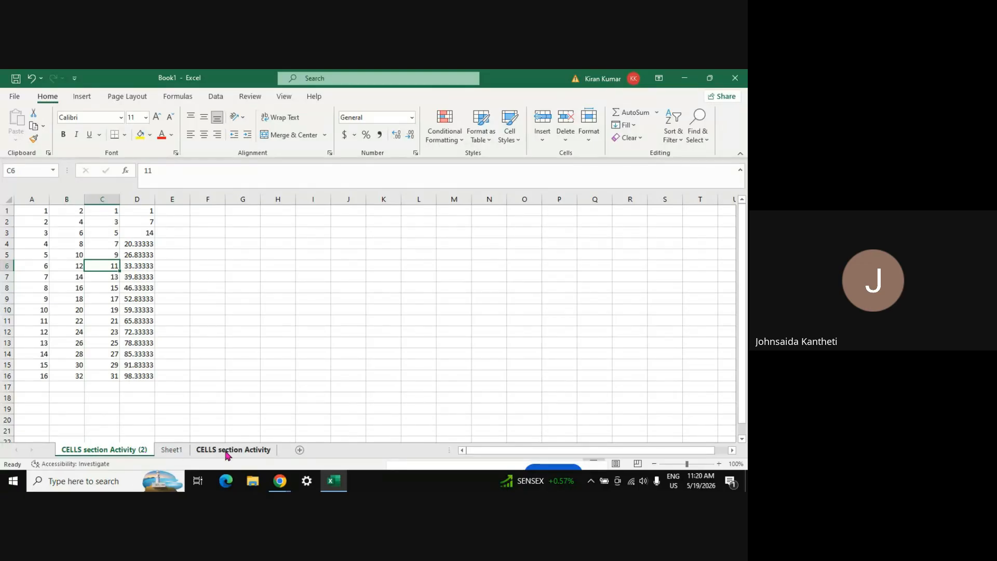
Move Sheet1 before CELLS section Activity (2) so it becomes the first tab
click(173, 450)
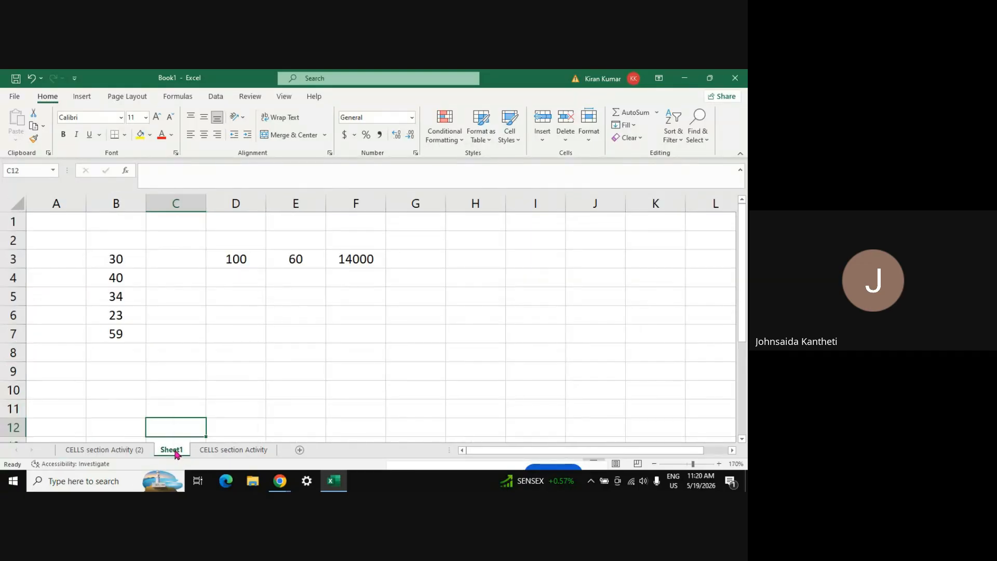
right_click(175, 455)
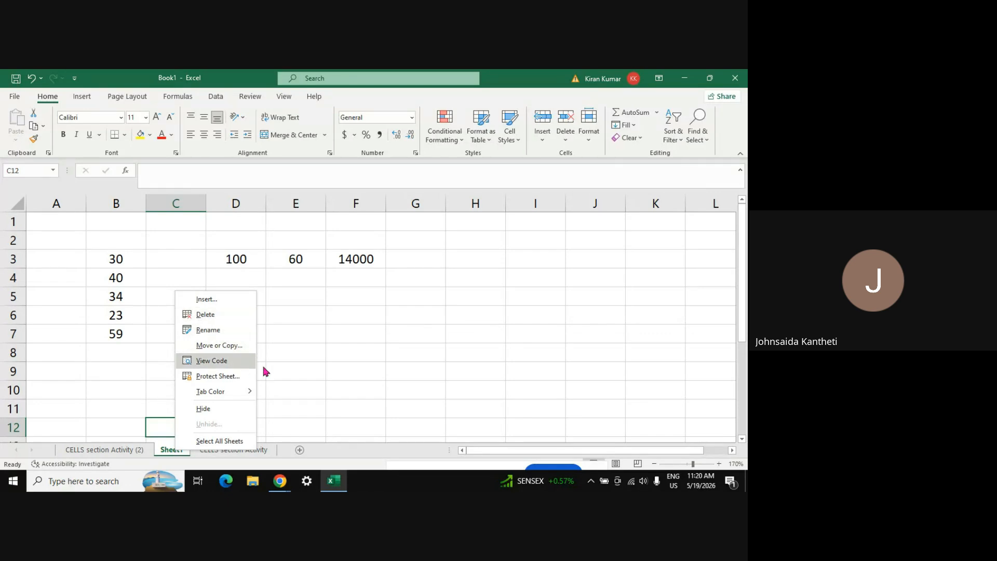
click(356, 345)
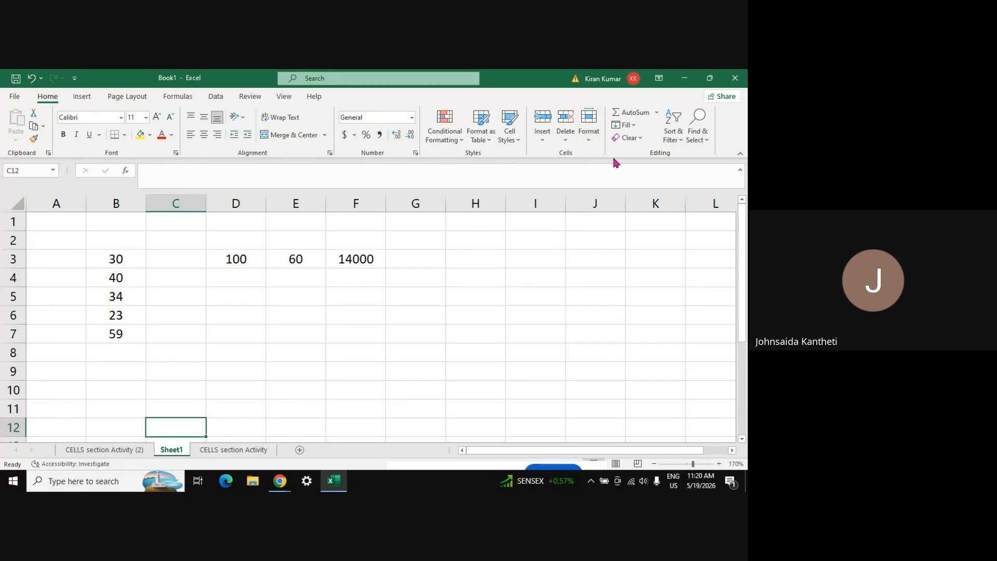
click(590, 141)
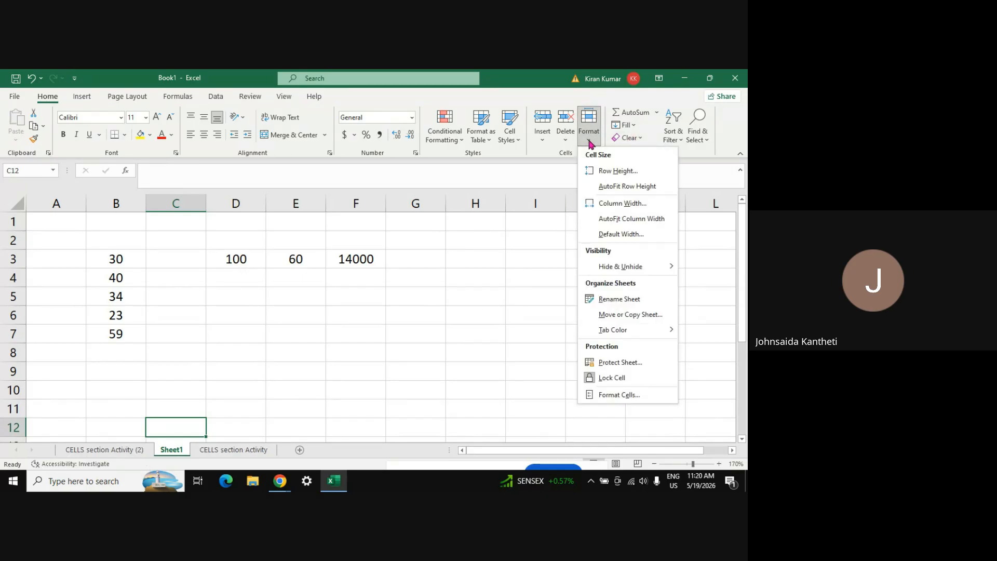
click(612, 315)
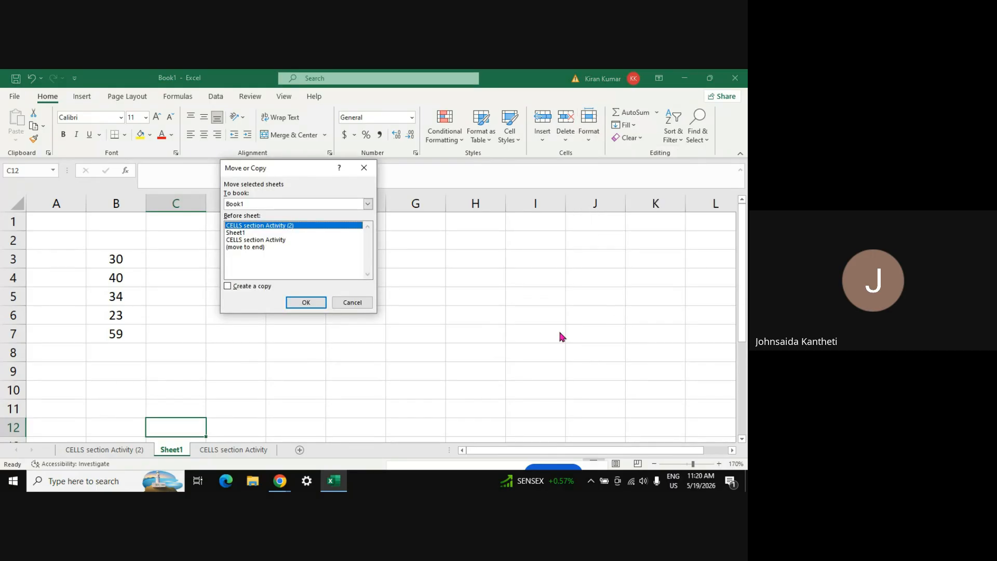
click(243, 233)
click(242, 226)
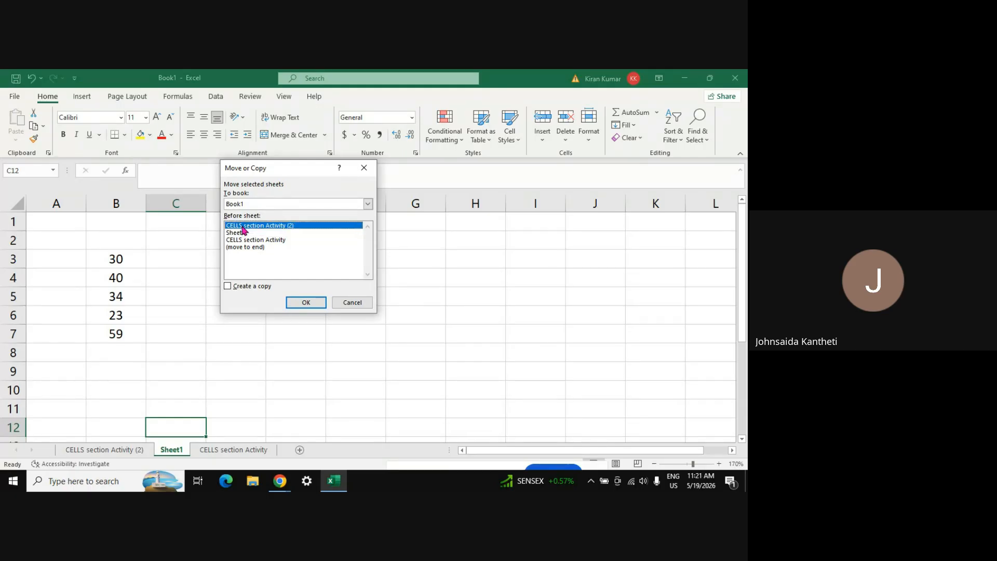
click(297, 302)
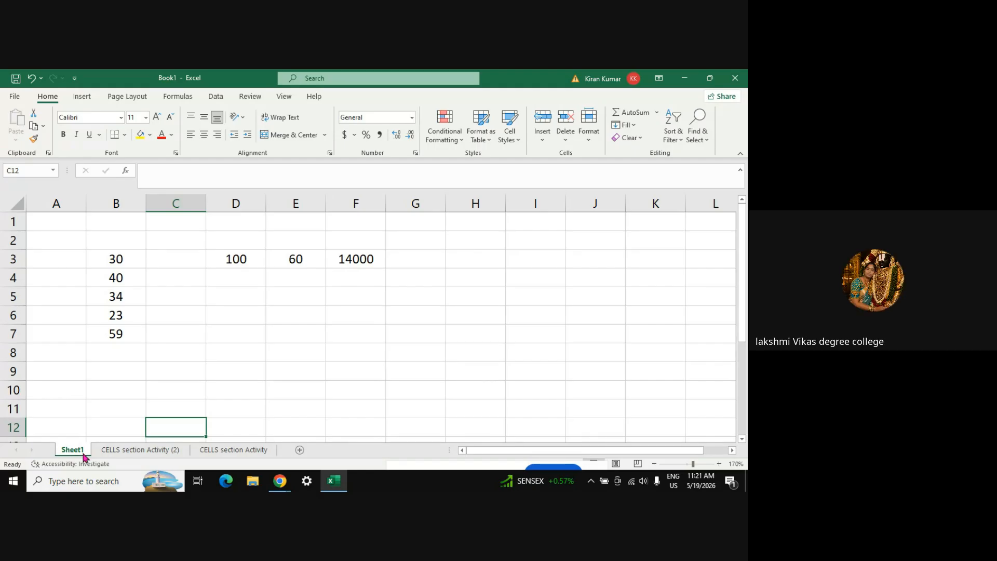
ctrl+click(218, 451)
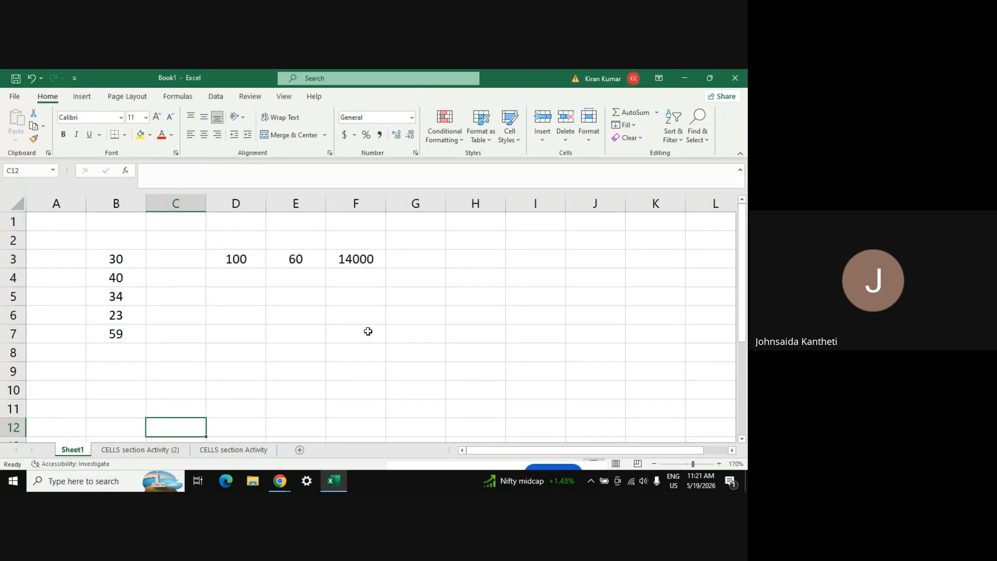
Move the active sheet before Sheet1 using Move or Copy Sheet
click(592, 141)
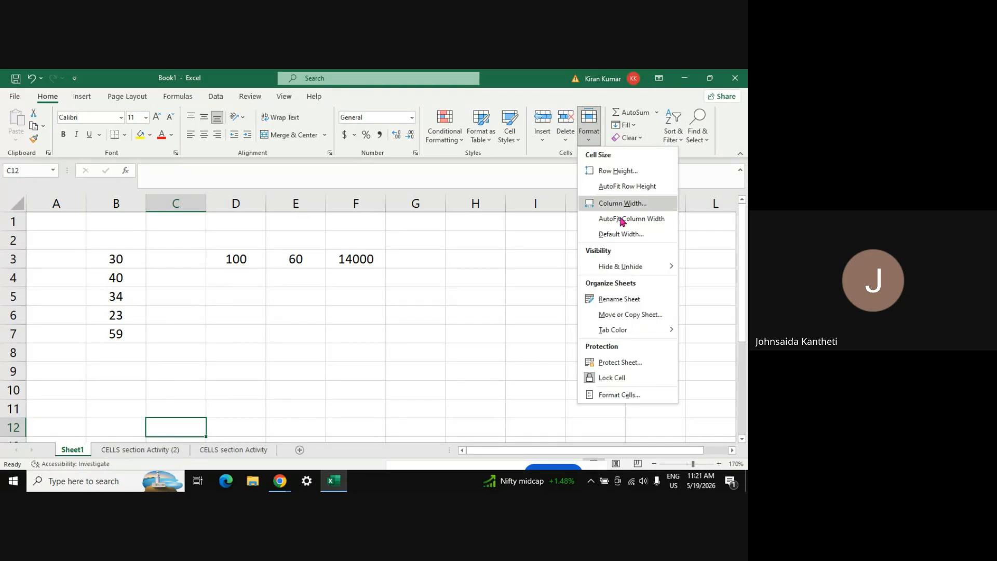
click(611, 321)
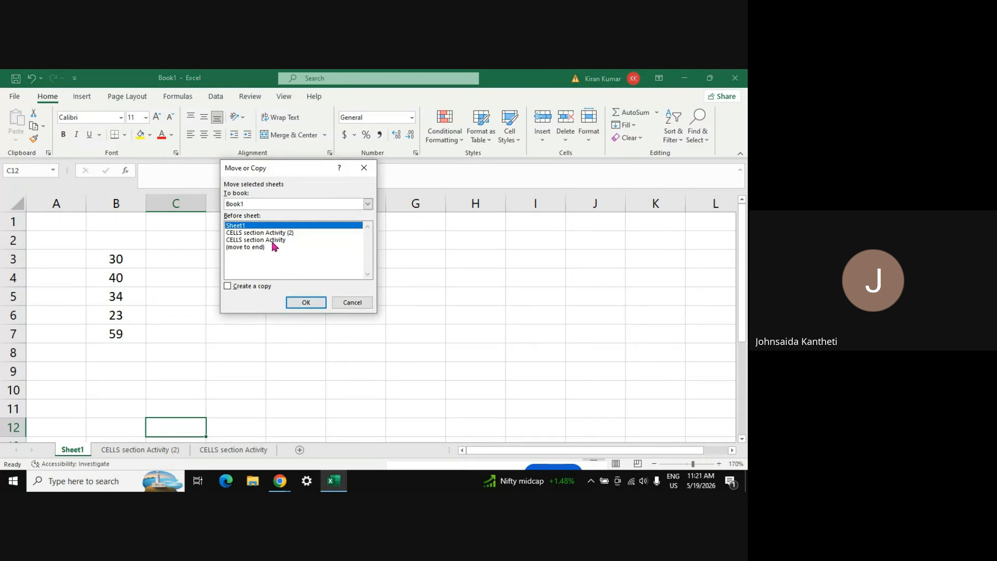
click(271, 239)
click(268, 227)
click(297, 302)
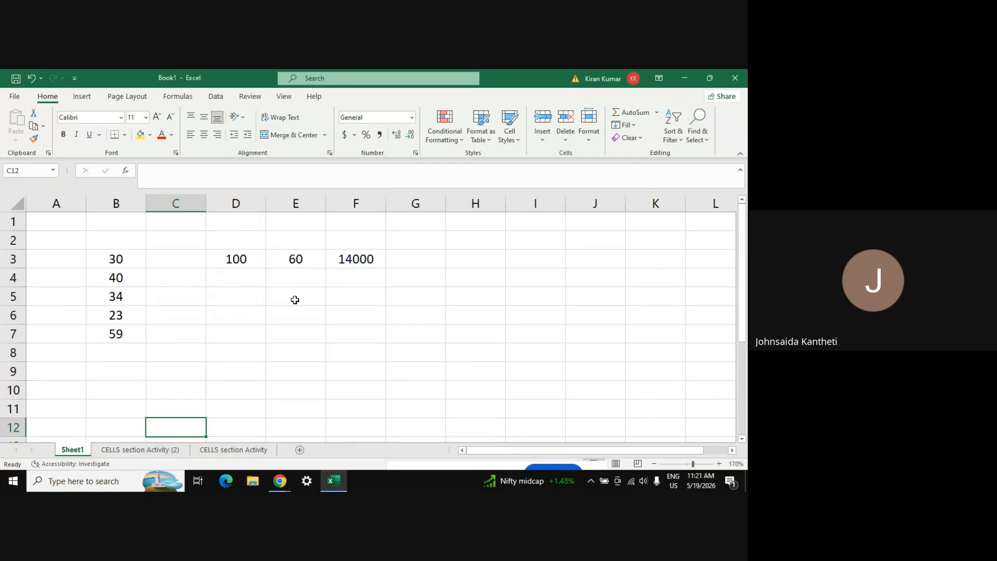
Select CELLS section Activity and move it before Sheet1, to the front
click(222, 448)
click(292, 343)
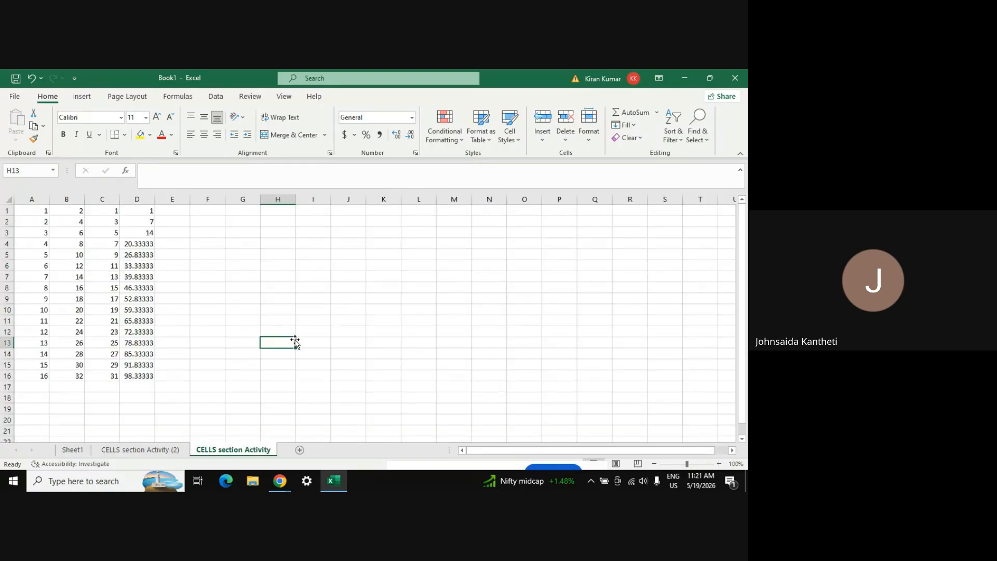
click(590, 138)
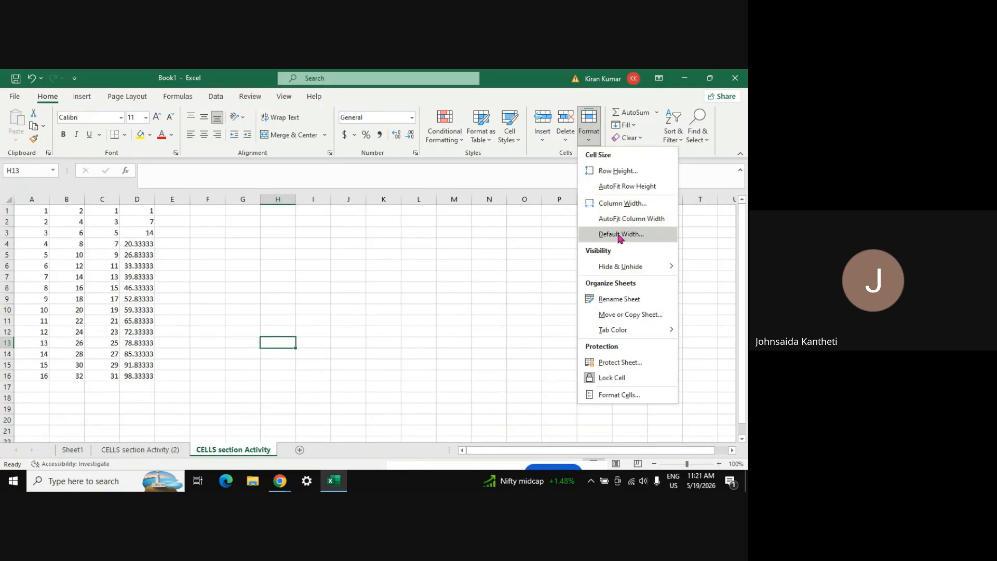
mouse_move(602, 266)
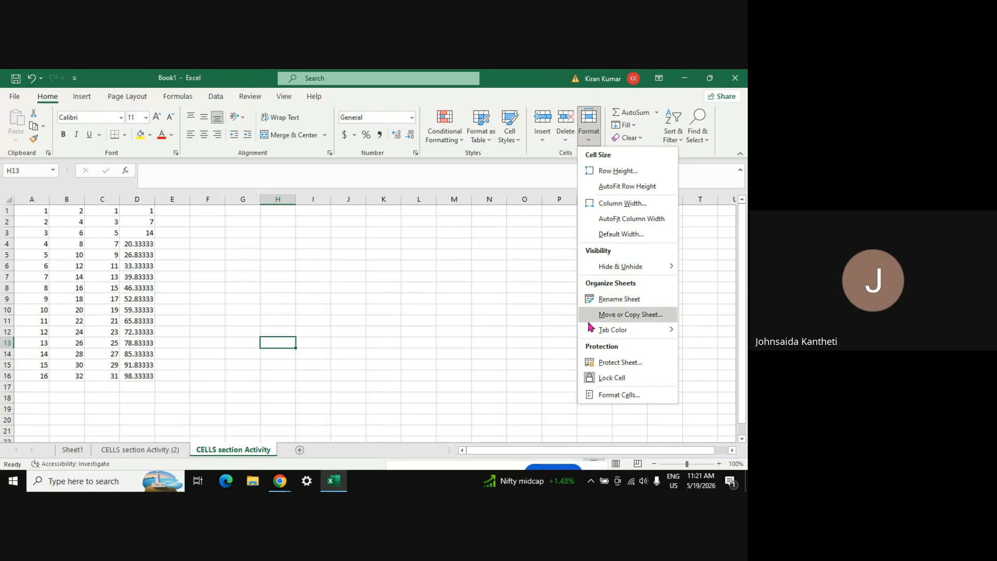
click(604, 315)
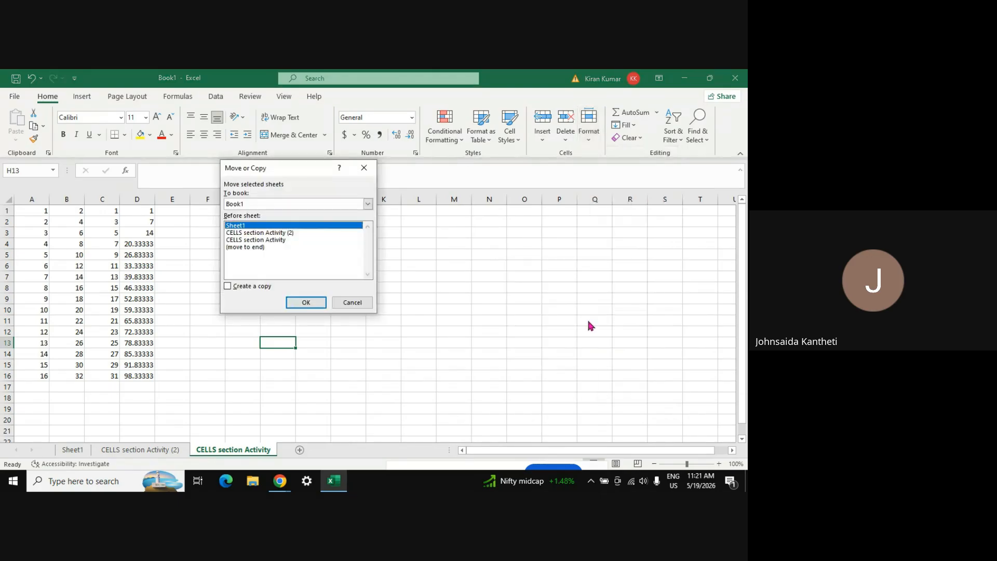
click(266, 241)
click(263, 226)
click(306, 303)
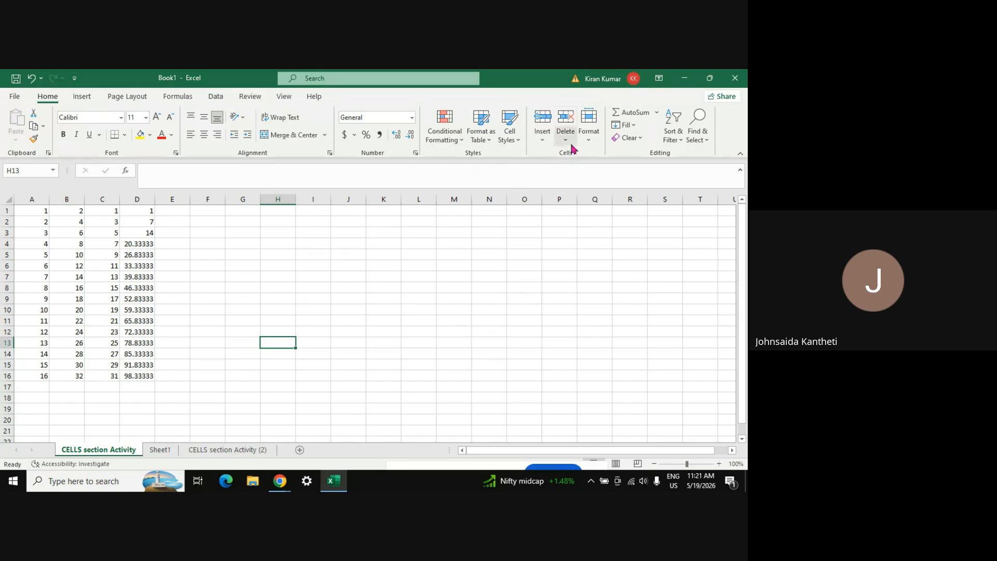
click(590, 143)
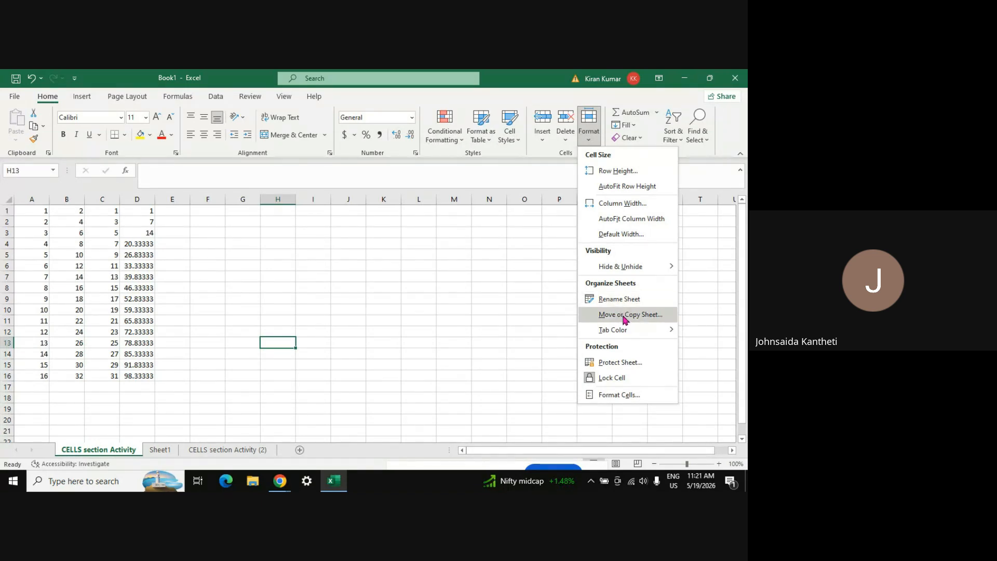
mouse_move(627, 333)
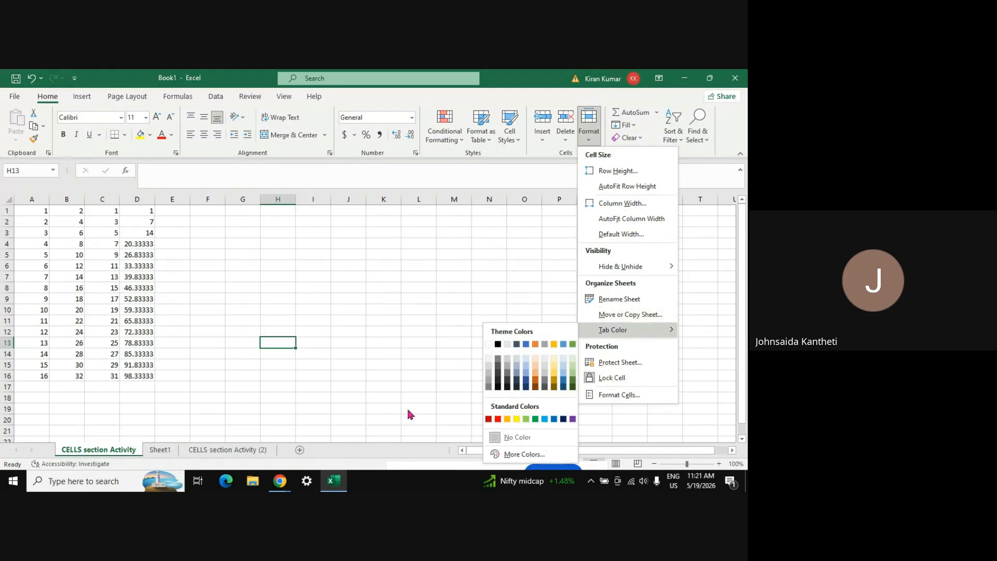
click(472, 277)
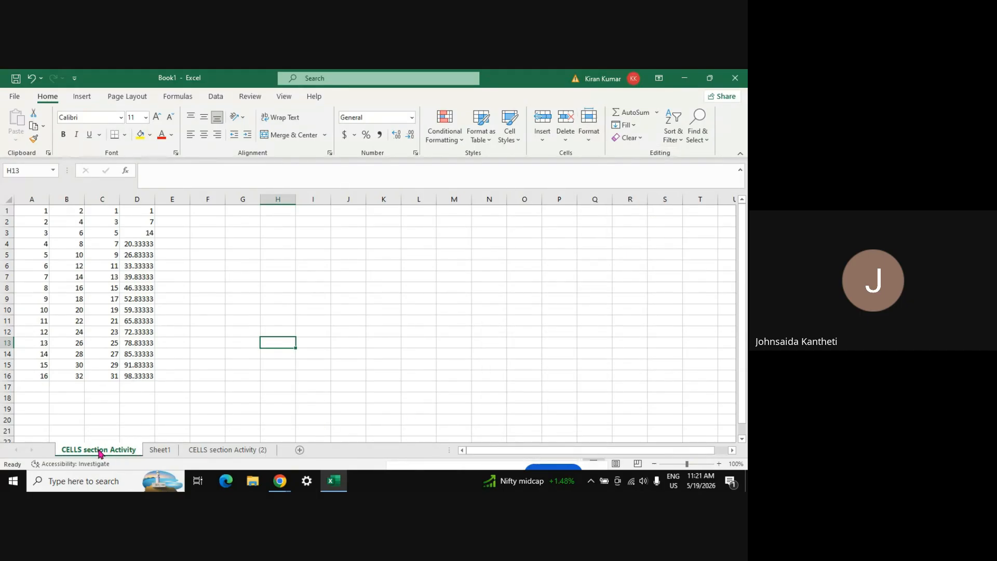
Cycle through Sheet1, CELLS section Activity (2) and CELLS section Activity tabs
click(153, 452)
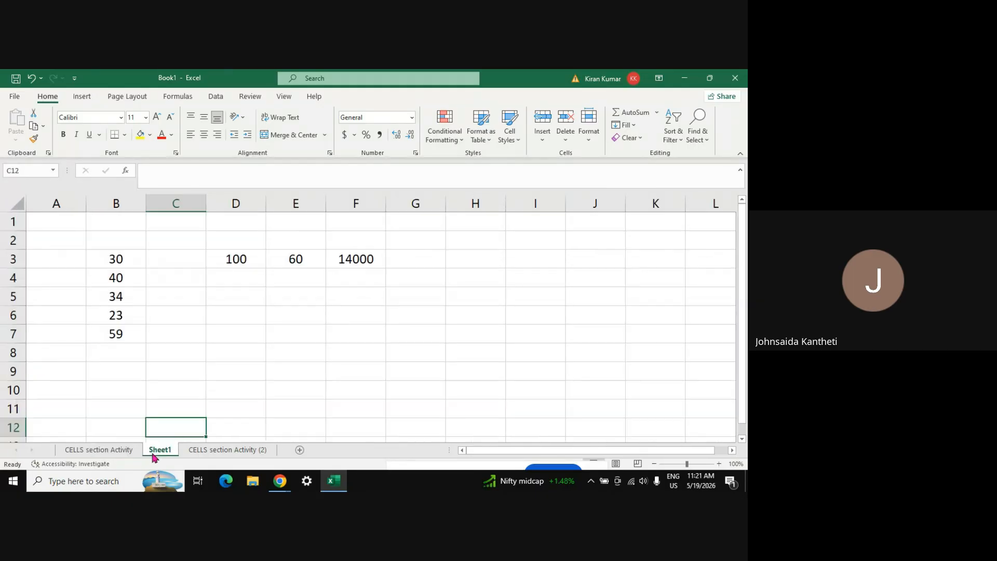
click(198, 452)
click(102, 451)
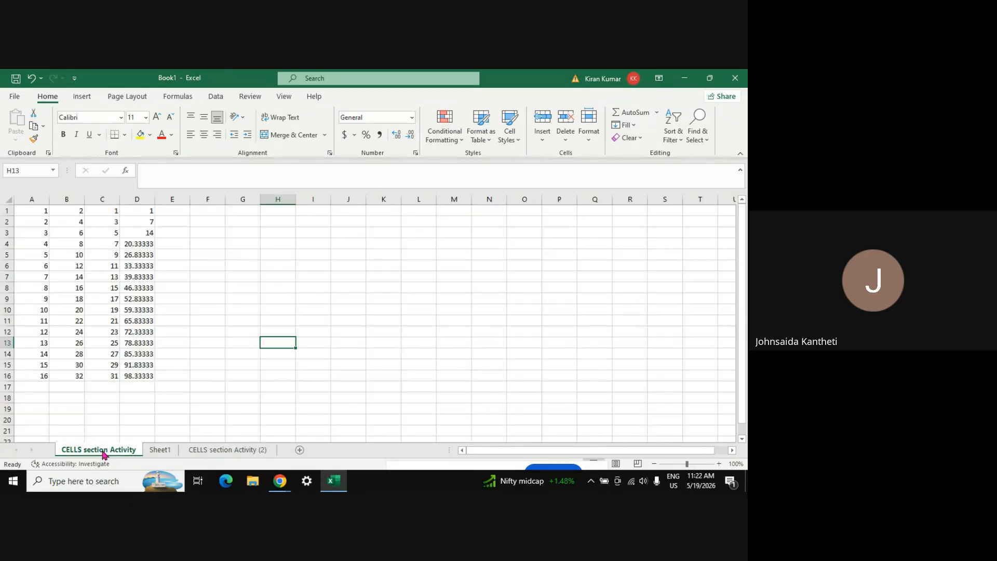
click(153, 452)
click(247, 456)
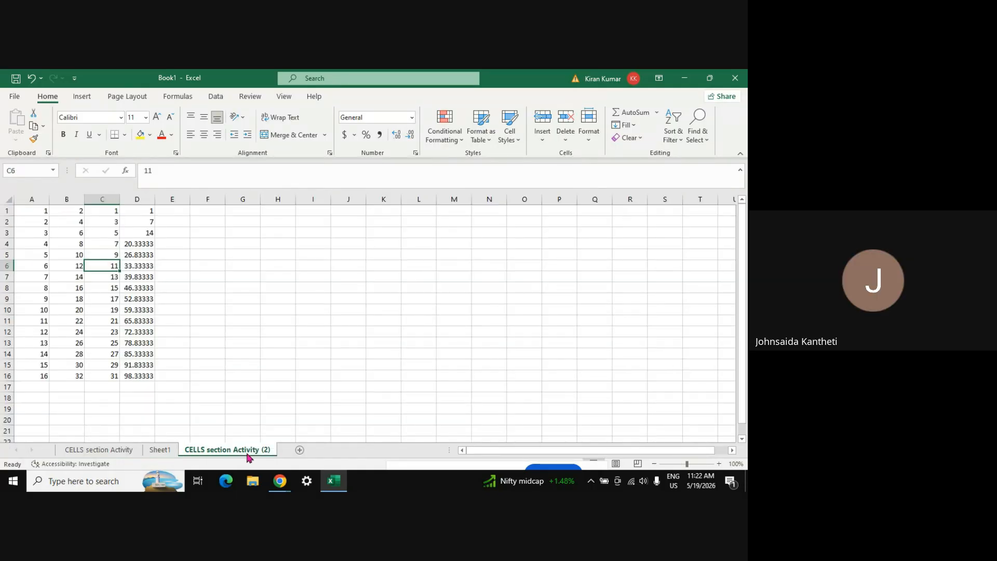
click(102, 452)
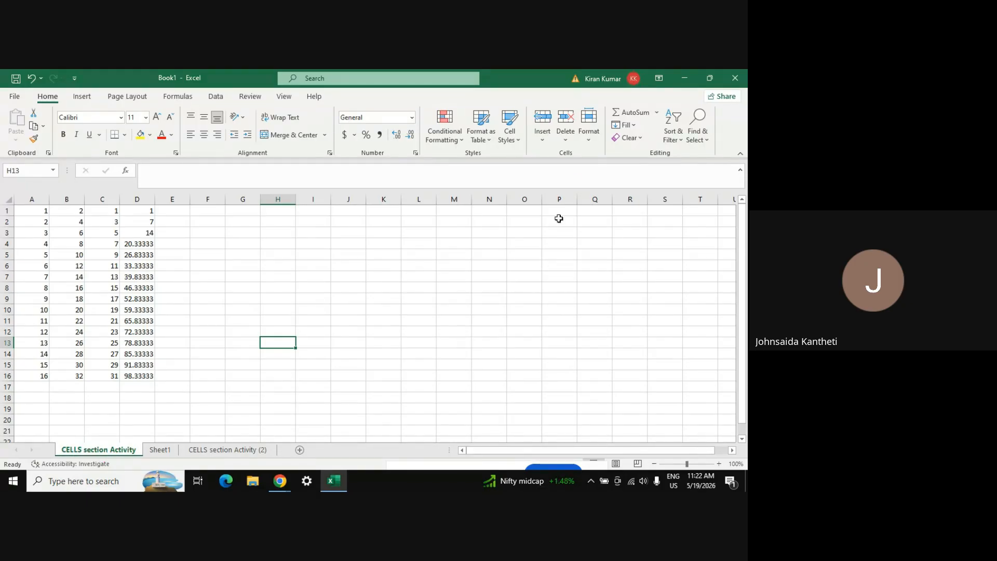
Colour the CELLS section Activity tab red
click(591, 138)
mouse_move(618, 336)
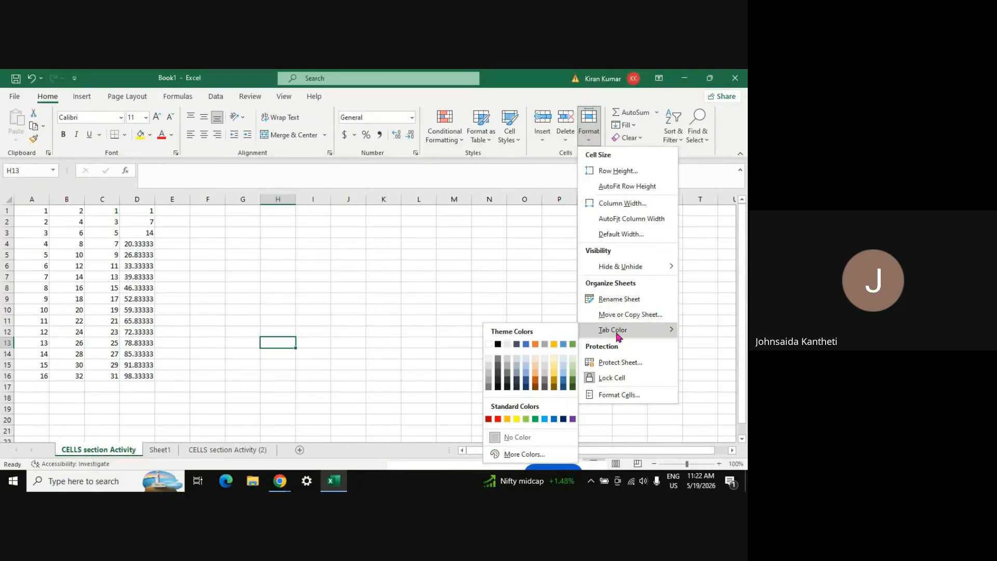
click(498, 420)
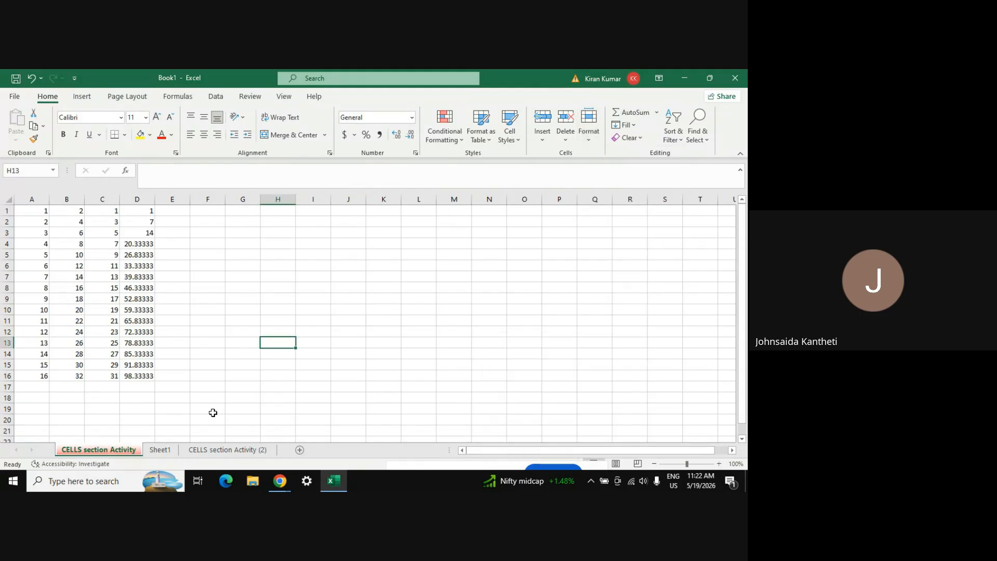
click(159, 410)
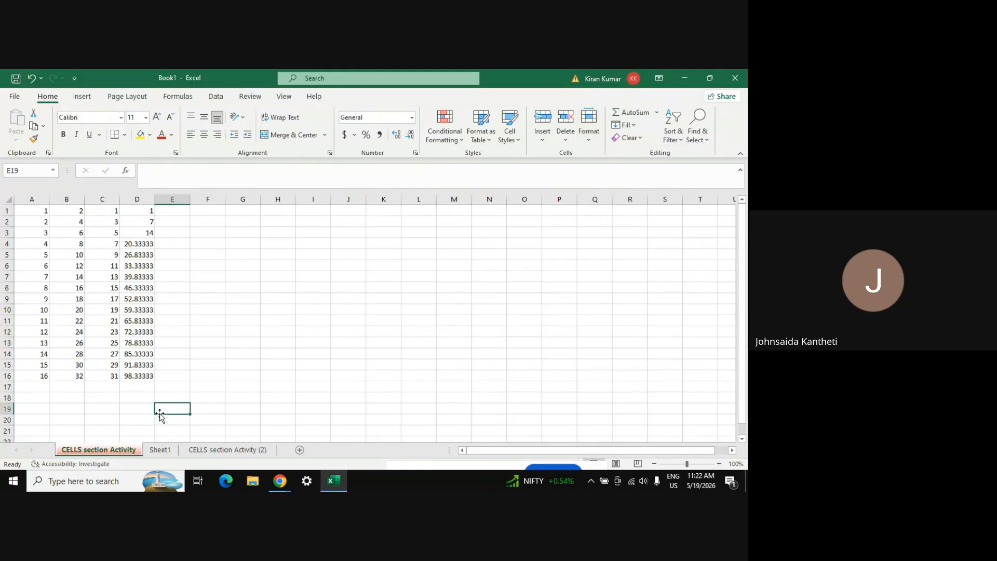
Colour the Sheet1 tab green
click(156, 454)
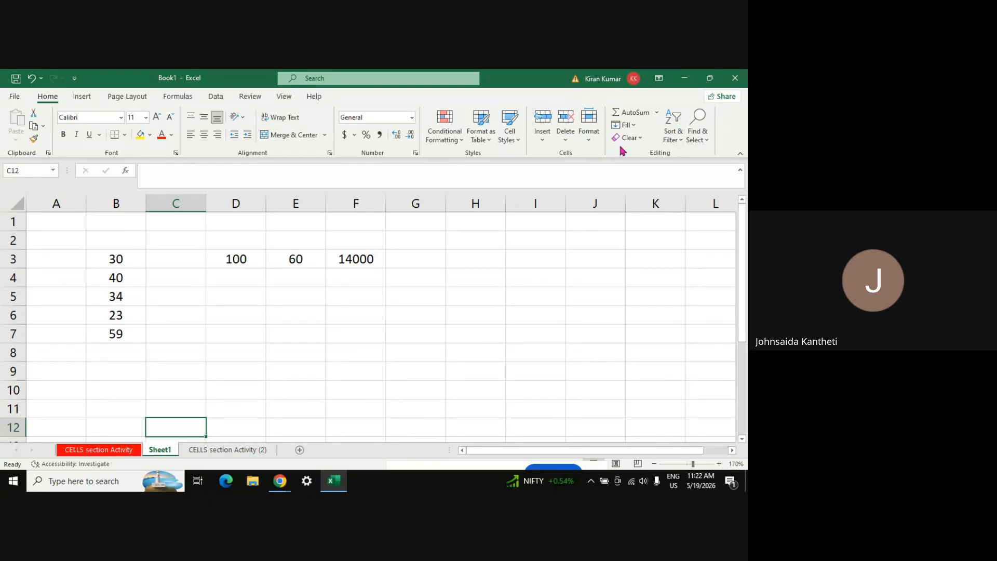
click(589, 134)
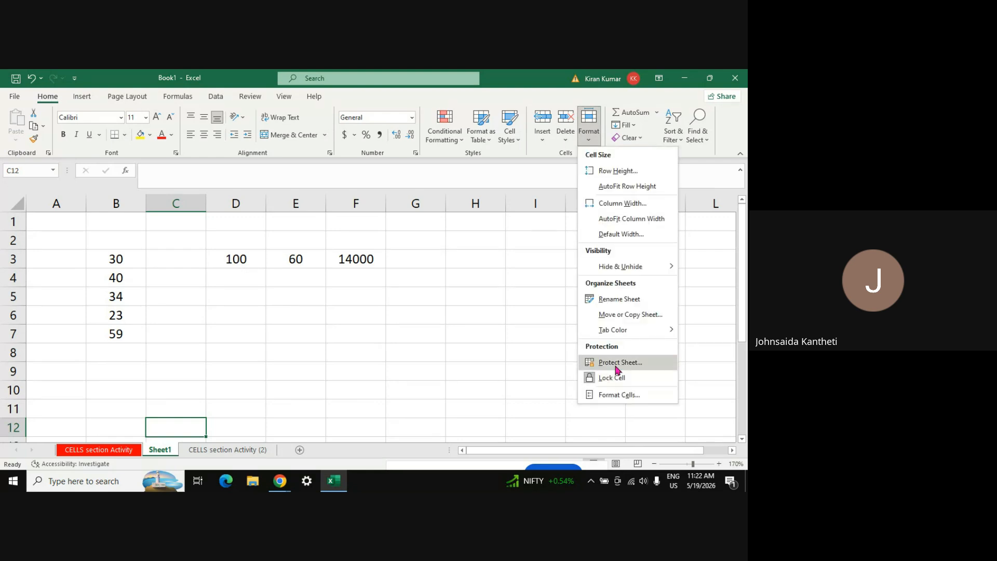
mouse_move(633, 330)
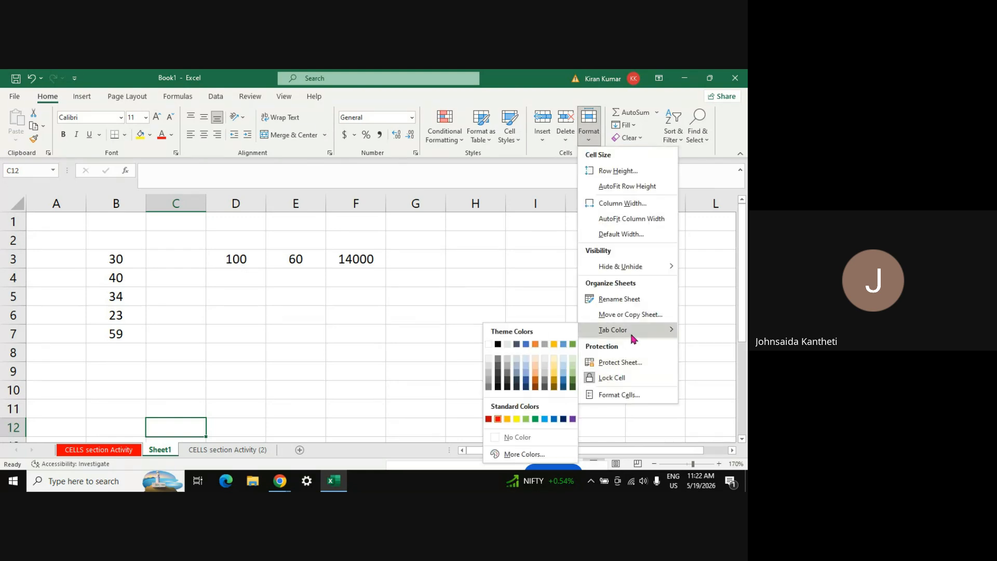
click(536, 420)
Colour the CELLS section Activity (2) tab dark blue
click(208, 450)
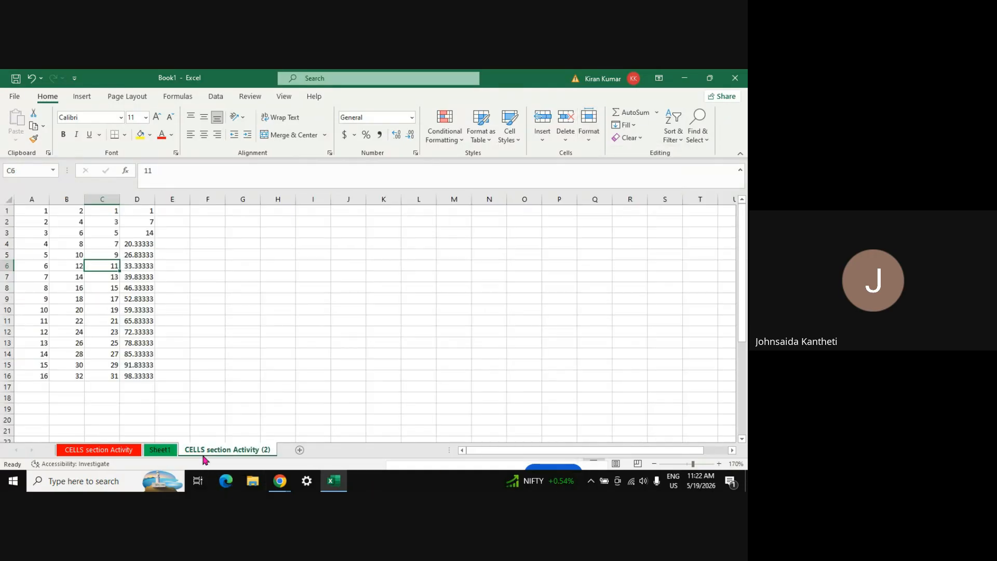
click(592, 143)
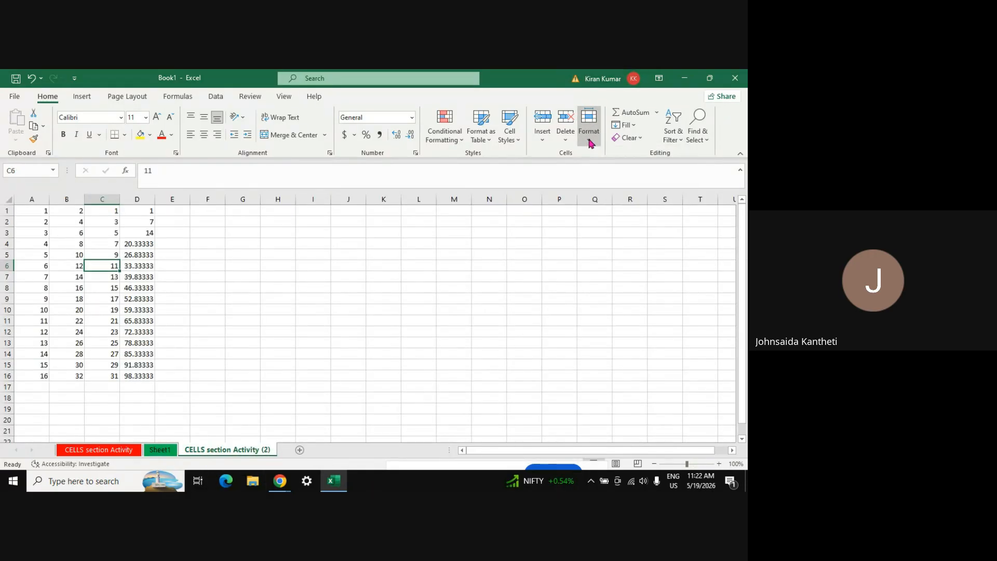
mouse_move(609, 337)
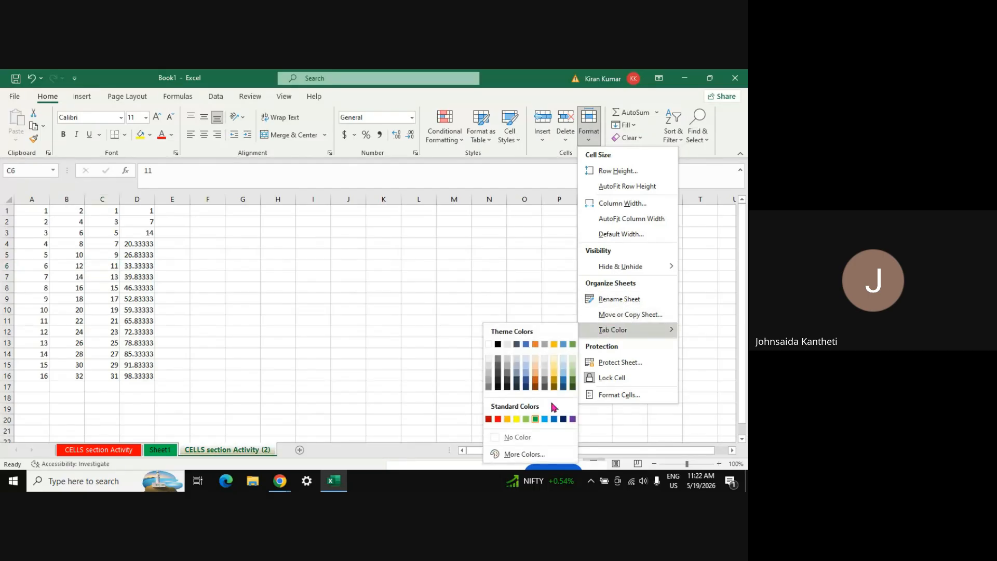
click(564, 419)
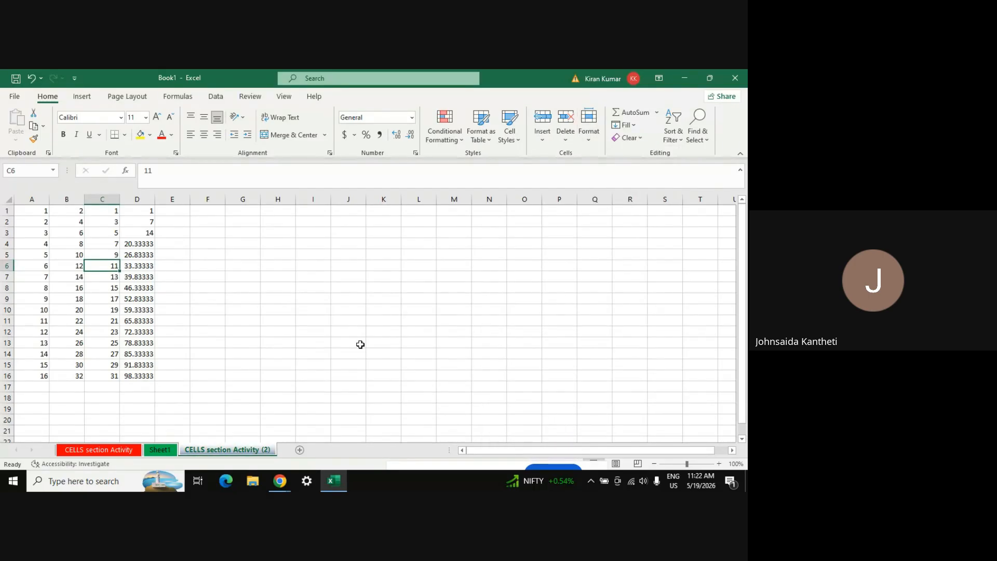
click(361, 344)
Return to CELLS section Activity and show its Tab Color palette
click(161, 450)
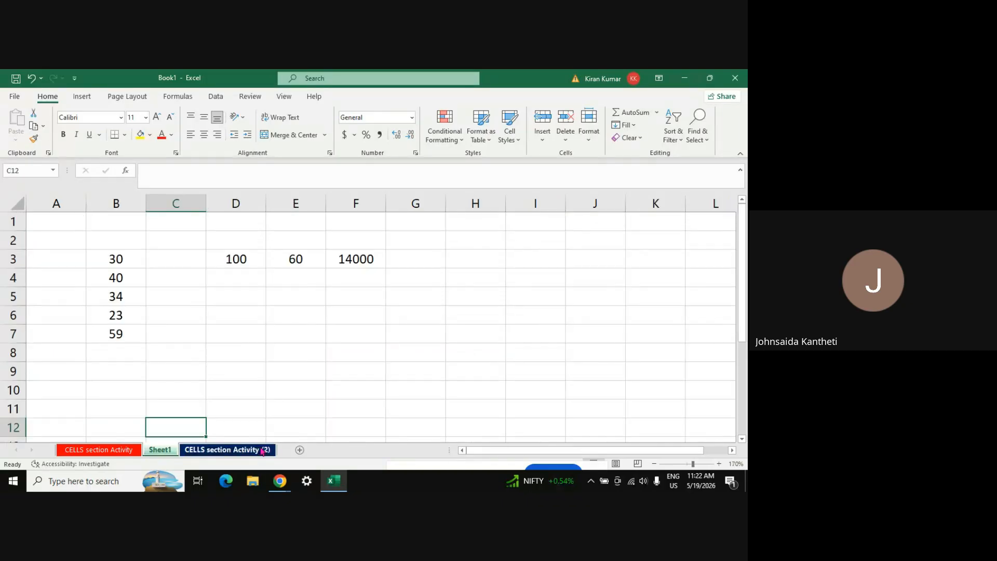
click(125, 454)
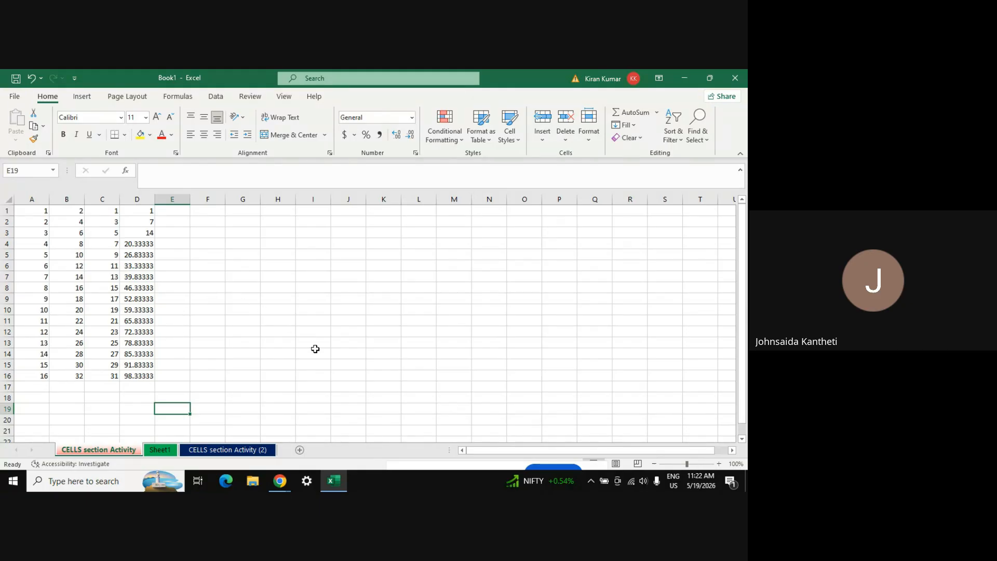
click(589, 134)
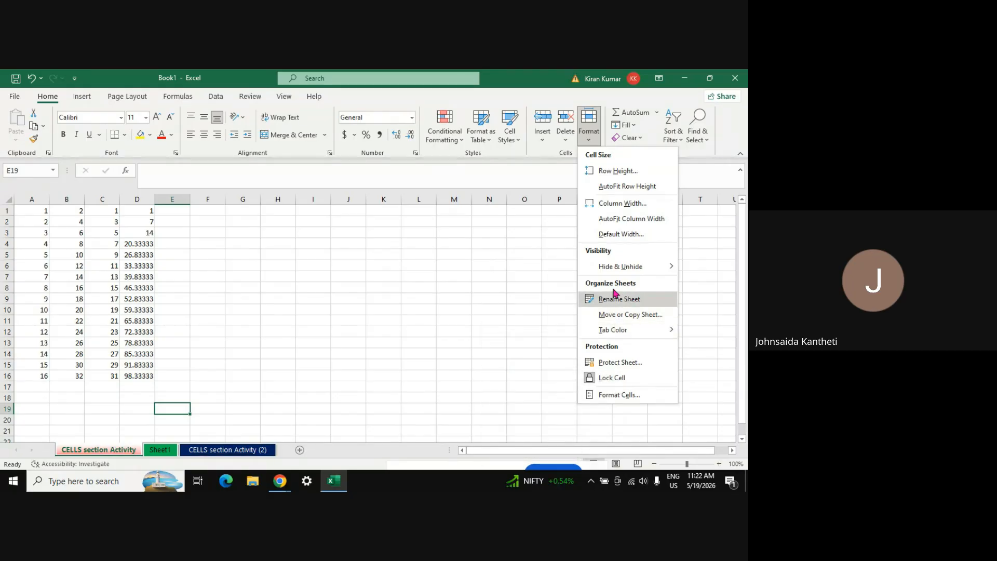
mouse_move(616, 331)
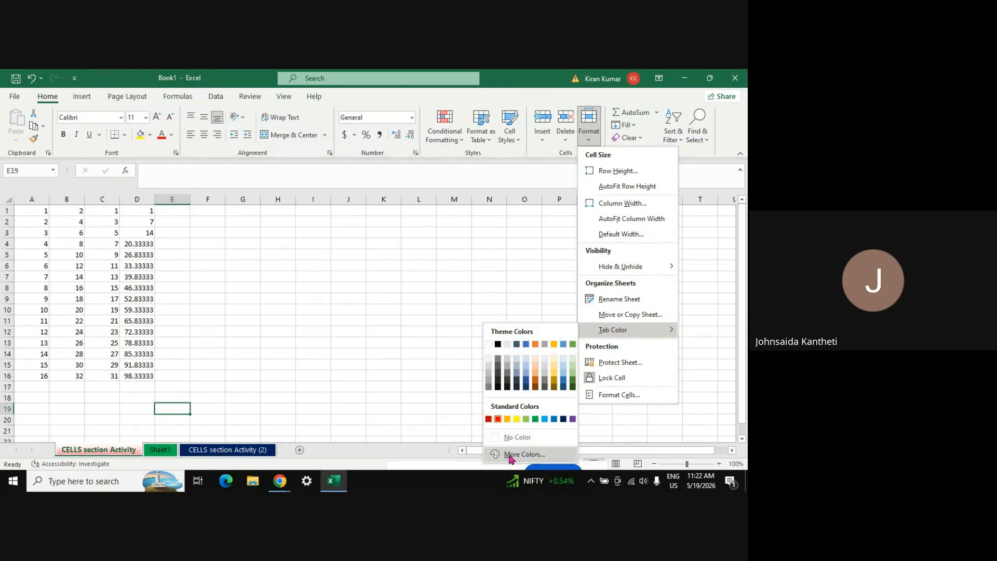
Set the CELLS section Activity tab colour to brown from More Colors
click(524, 455)
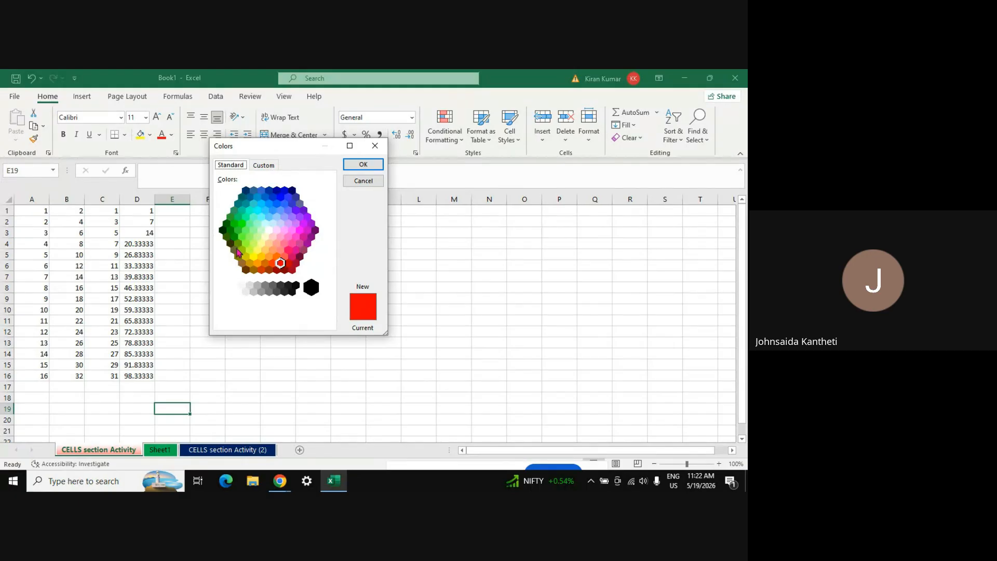
click(245, 270)
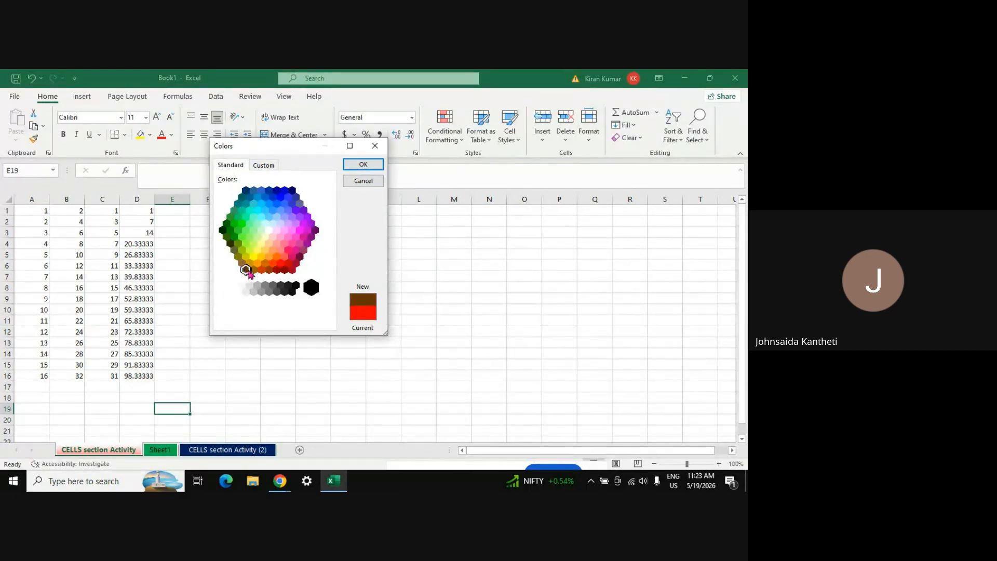
click(362, 165)
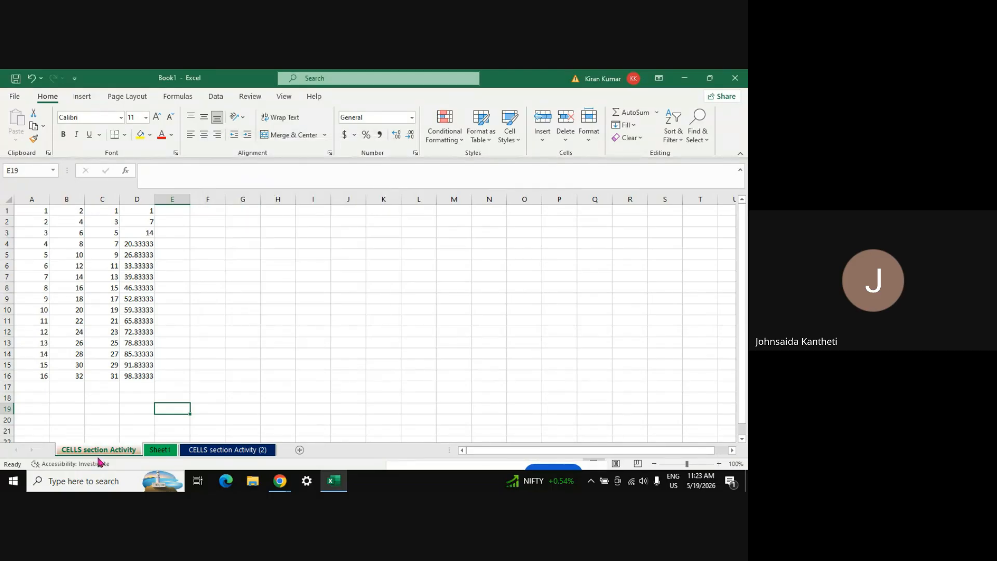
Check the brown tab by switching to Sheet1 and CELLS section Activity (2), then back
click(156, 451)
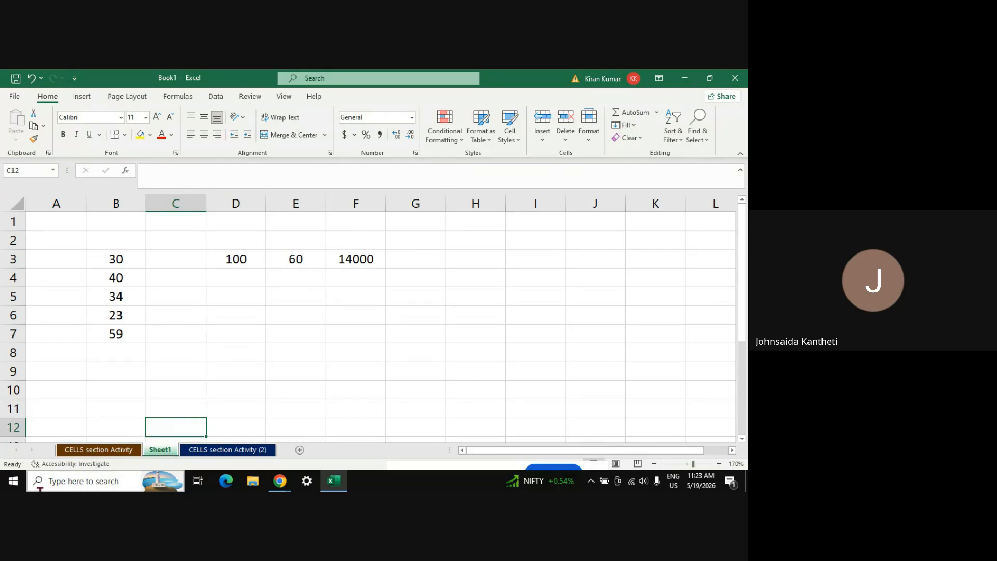
click(116, 450)
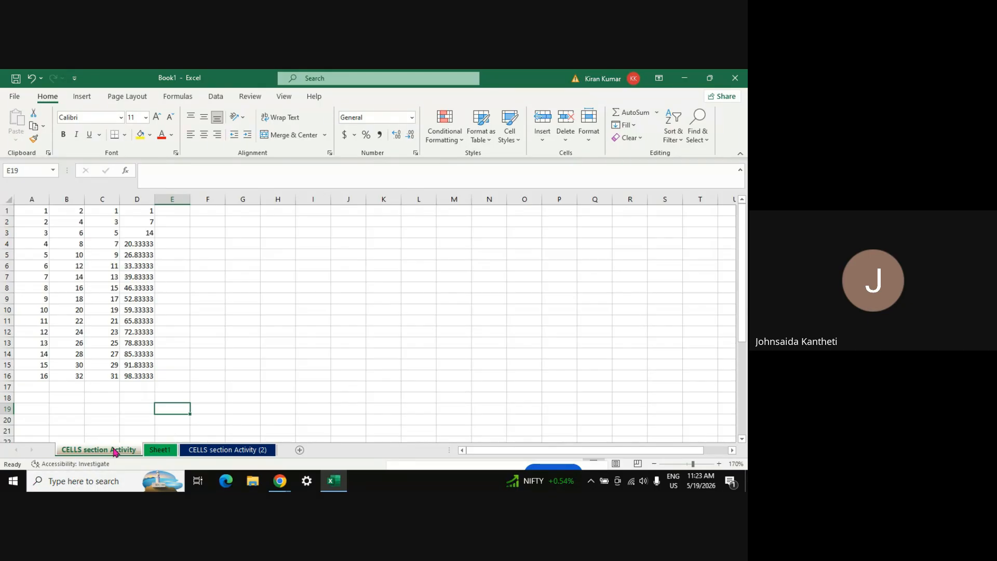
click(589, 140)
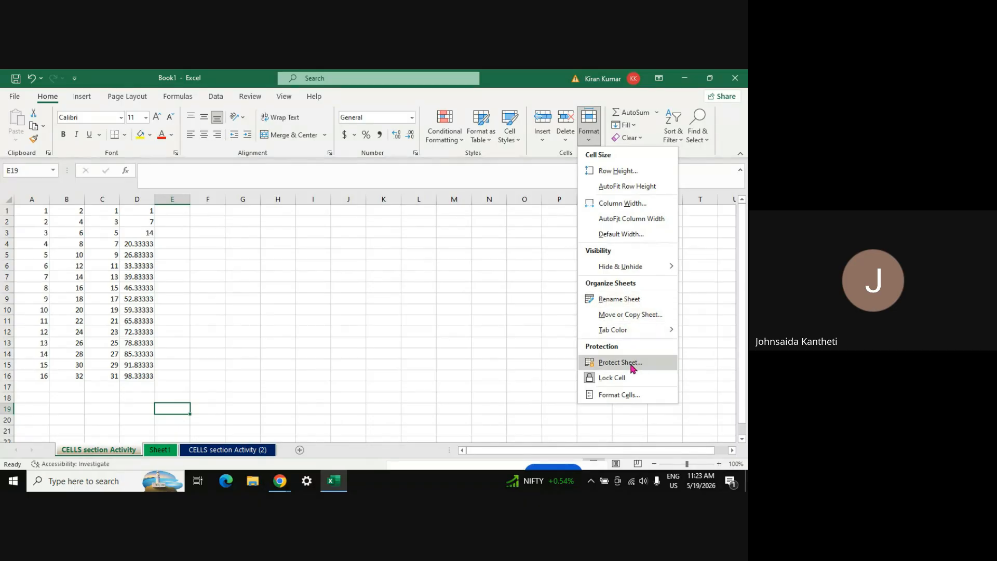
click(76, 453)
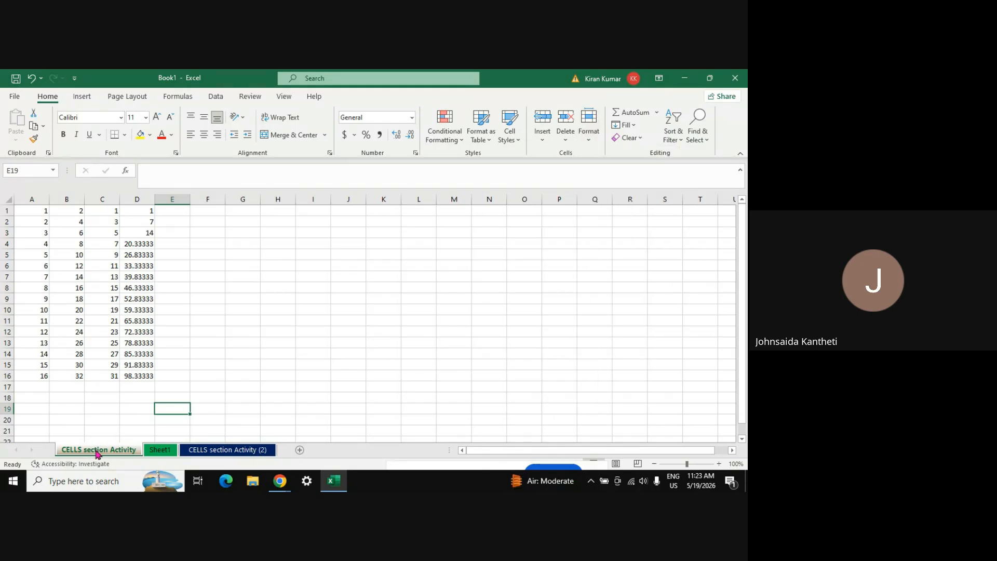
click(151, 455)
click(215, 452)
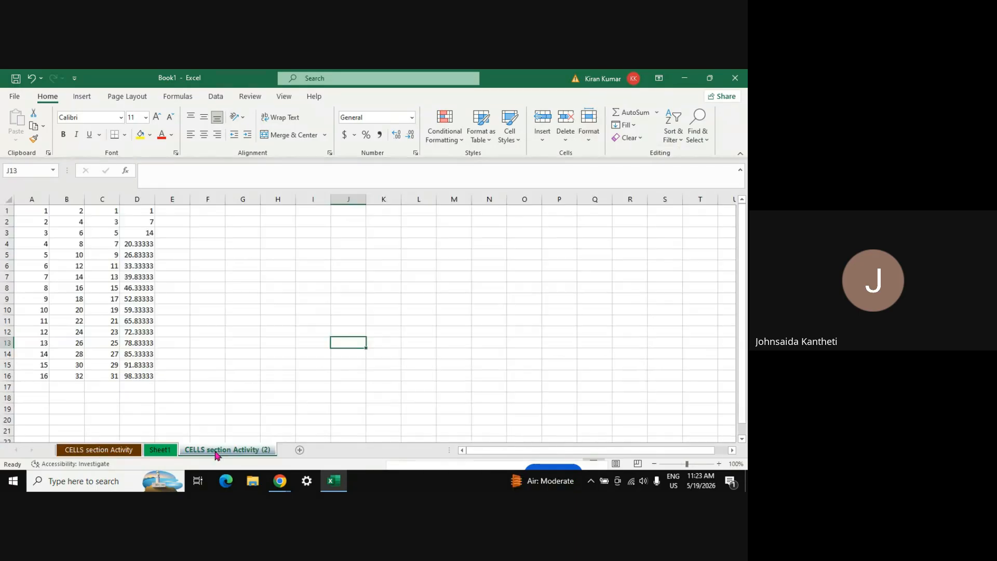
click(91, 455)
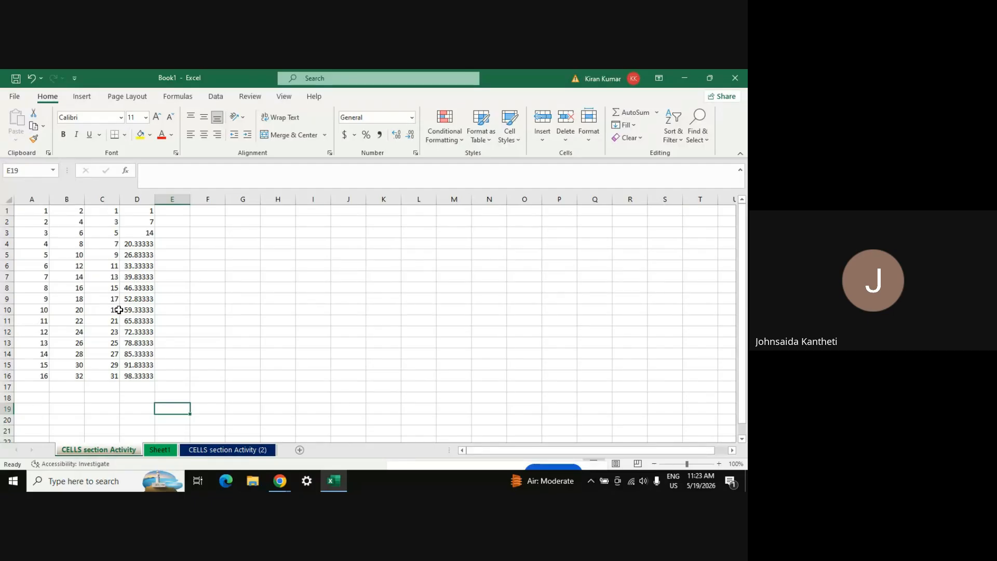
Protect the CELLS section Activity sheet with a password, allowing selection of unlocked cells
click(586, 145)
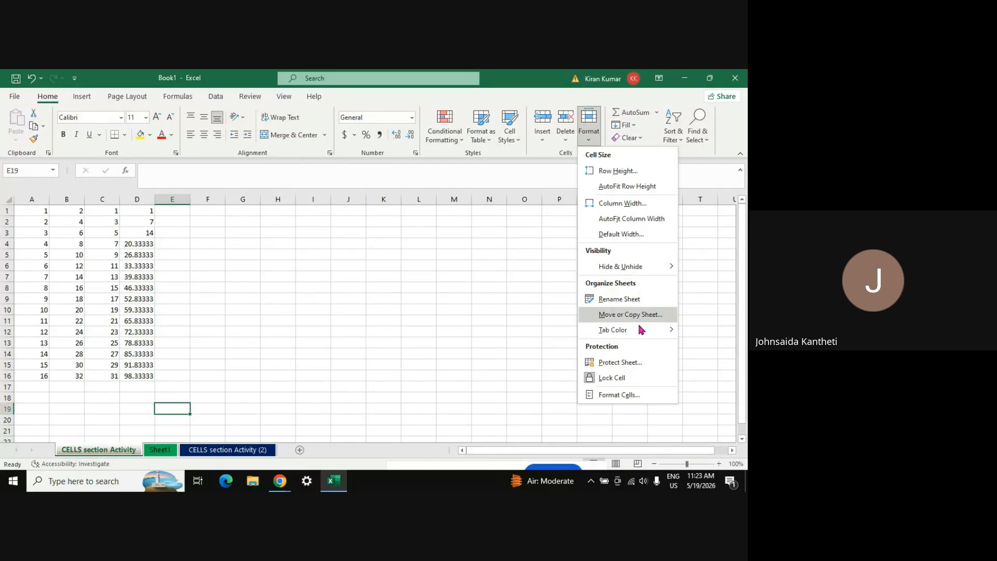
click(621, 362)
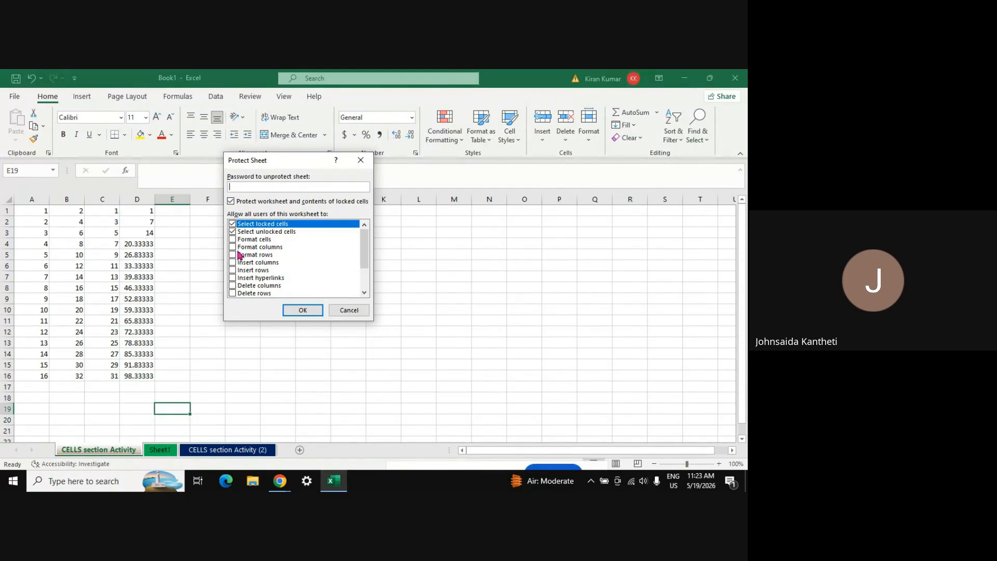
click(232, 231)
drag(363, 263, 364, 285)
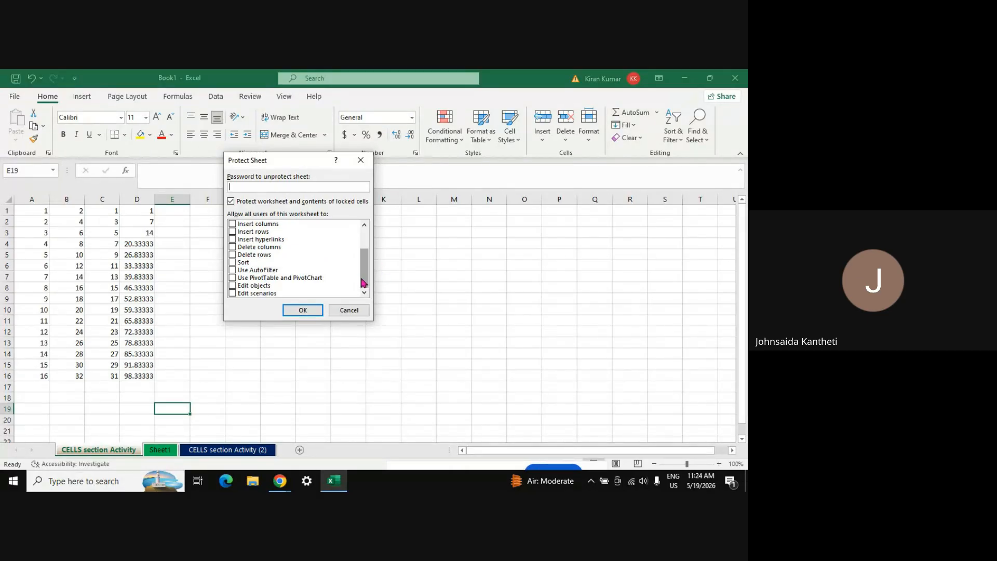
drag(364, 281, 365, 267)
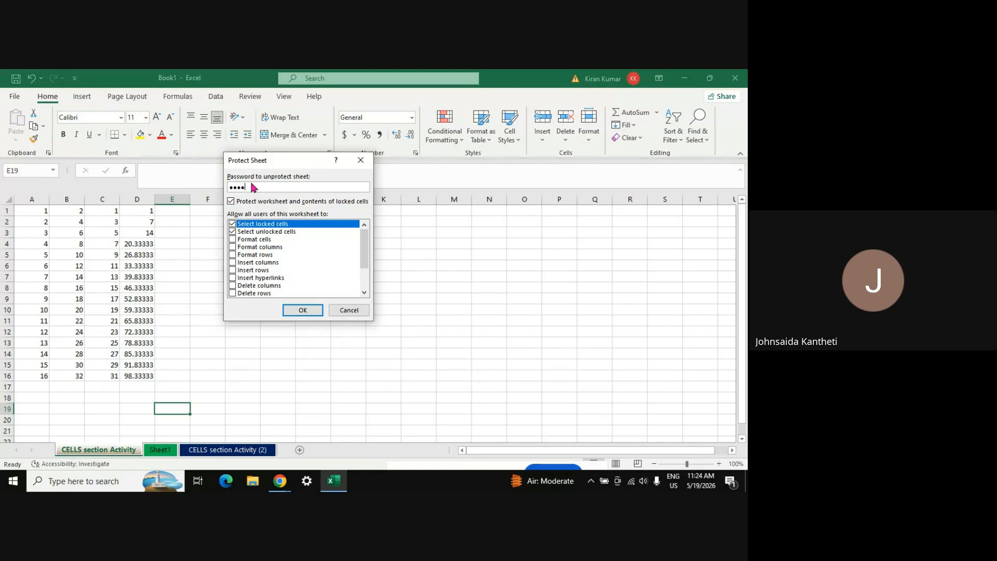
click(296, 312)
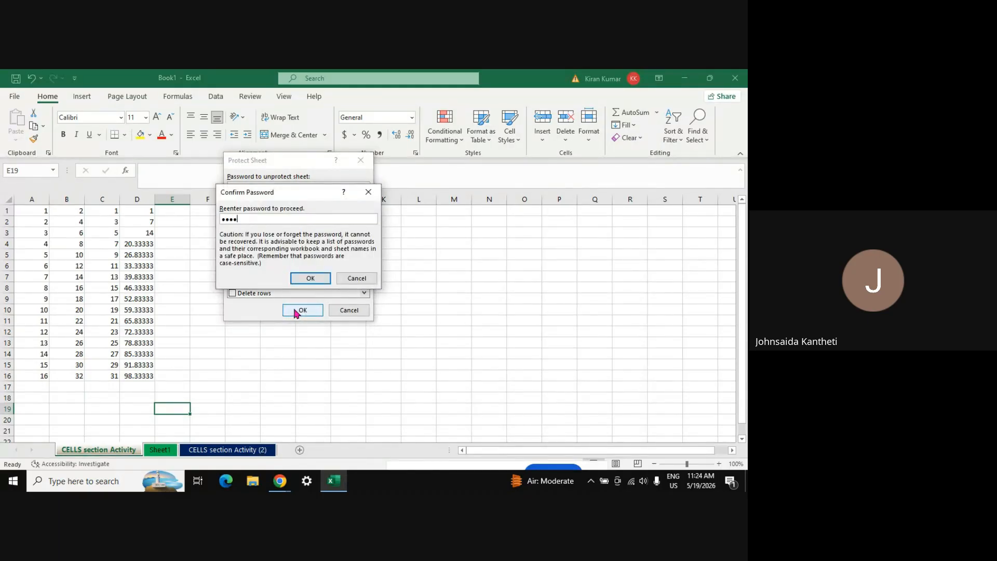
click(306, 277)
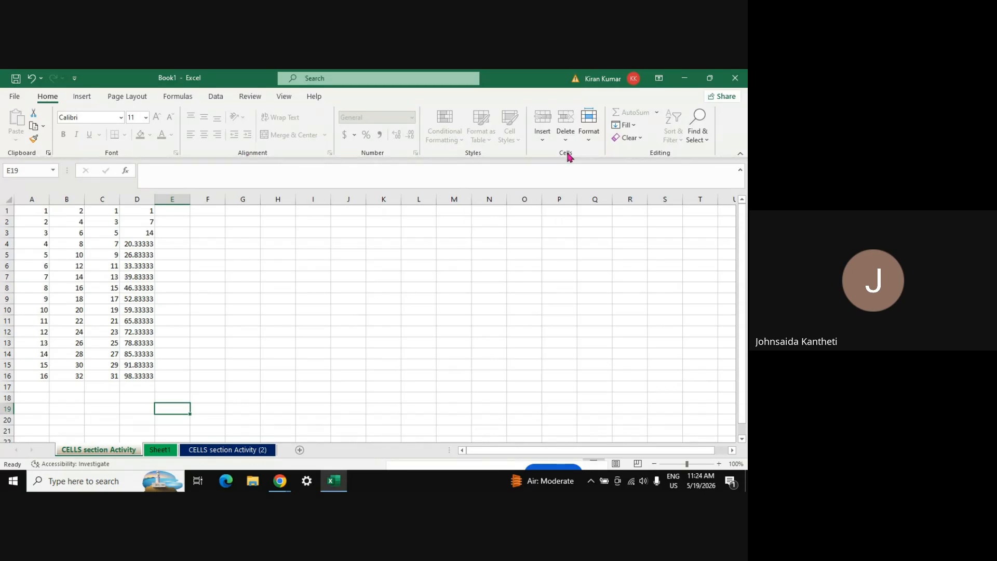
Select cell E6 on the protected sheet to test it
click(590, 136)
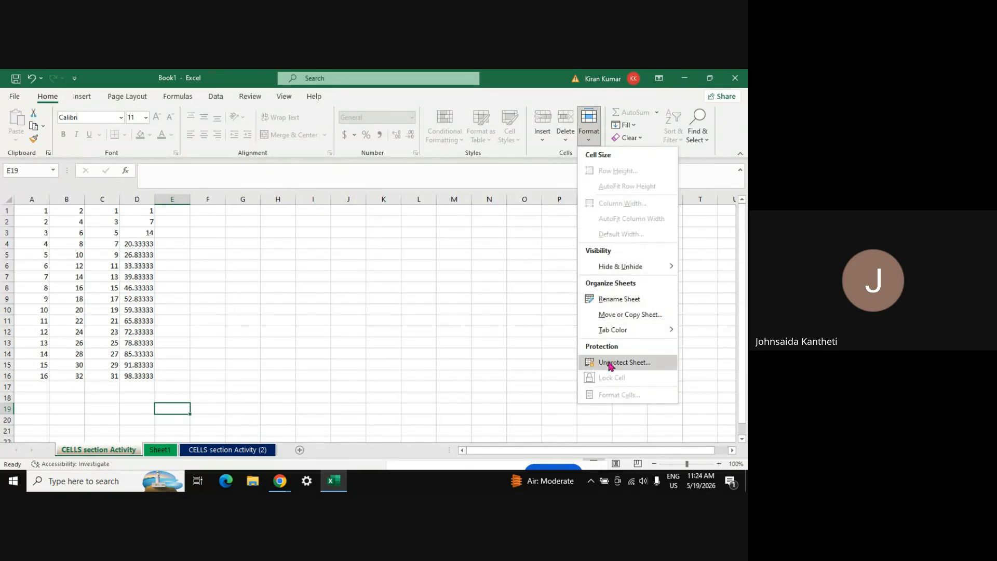
click(453, 300)
click(173, 266)
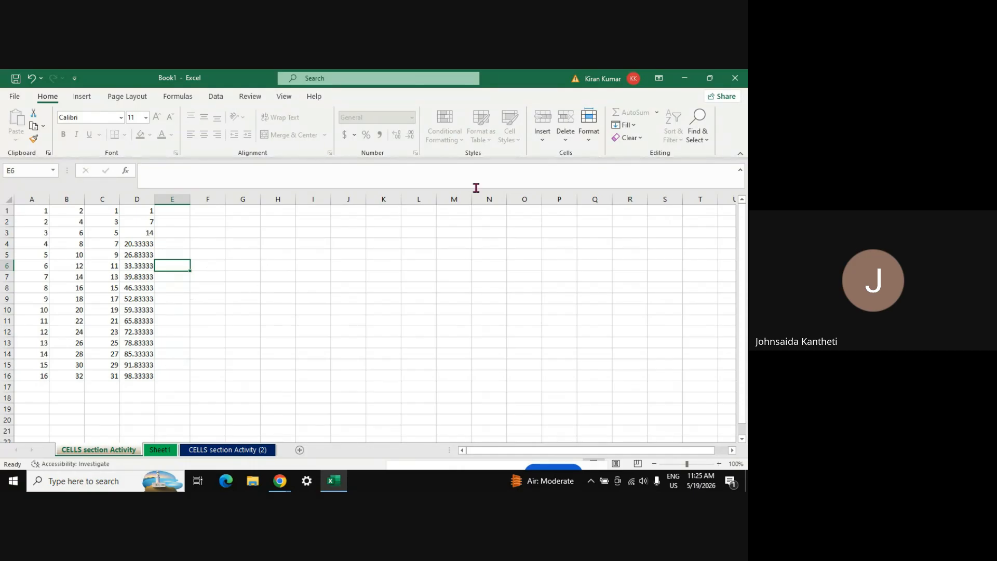
Unprotect the sheet by entering its password
click(590, 138)
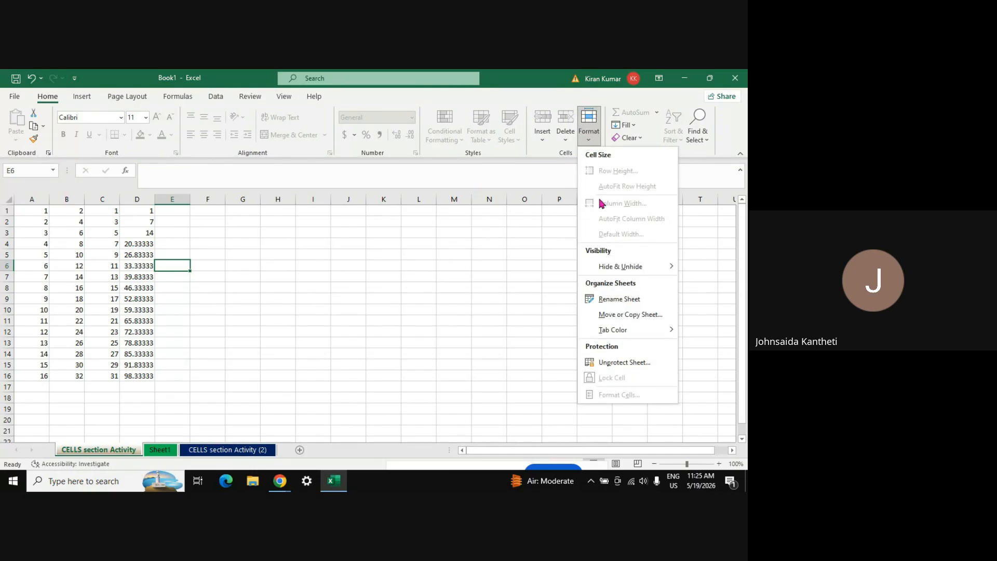
click(616, 363)
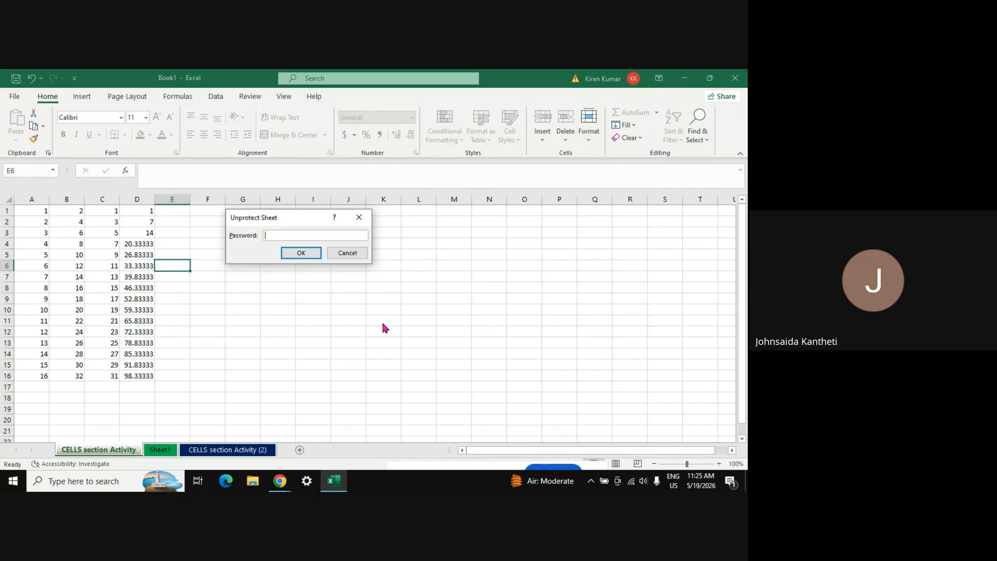
text(1234)
key(Return)
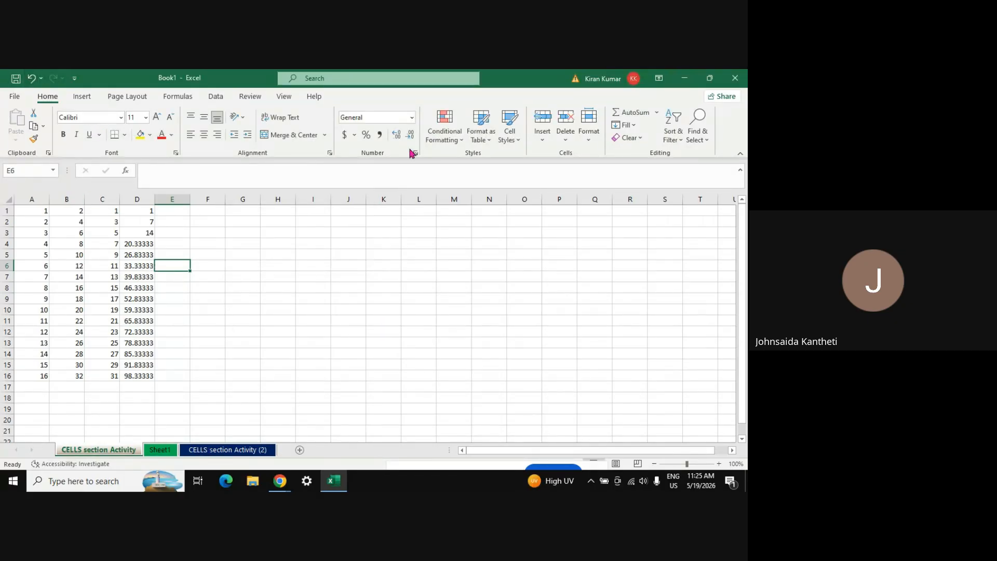
Type jdsvsdv into E6, then enter wkd in cell E8
text(jdsvsdv)
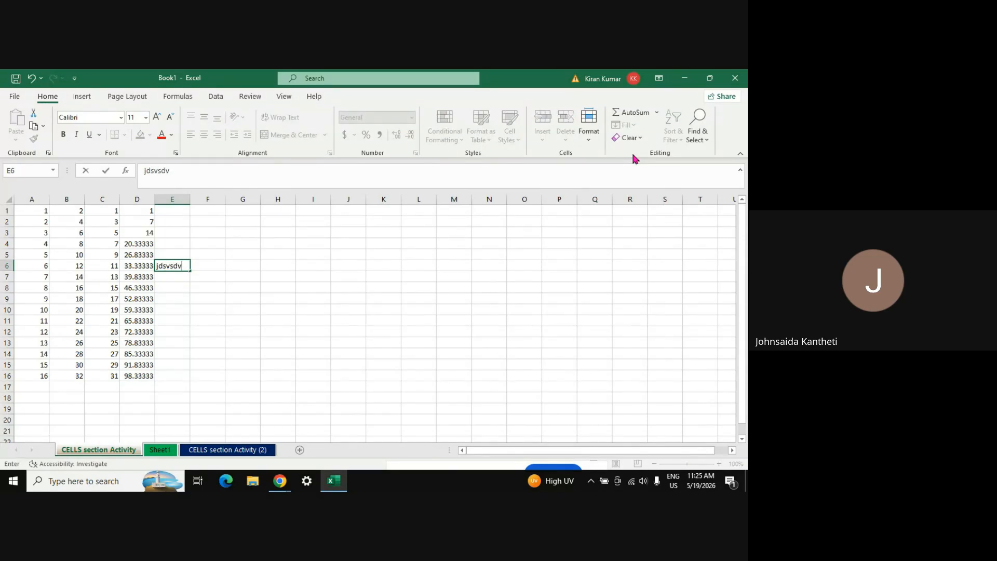
click(207, 370)
right_click(166, 286)
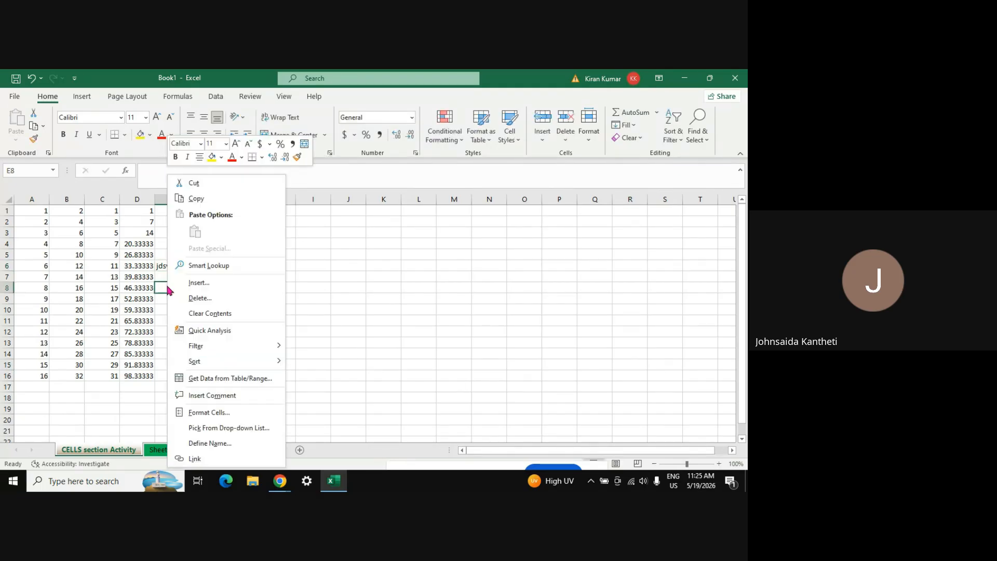
click(421, 300)
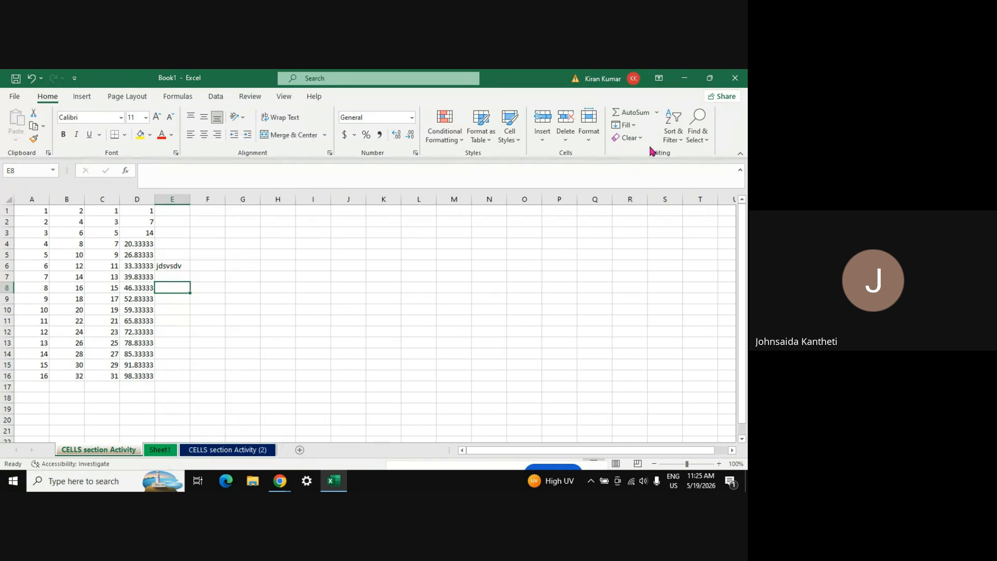
click(588, 141)
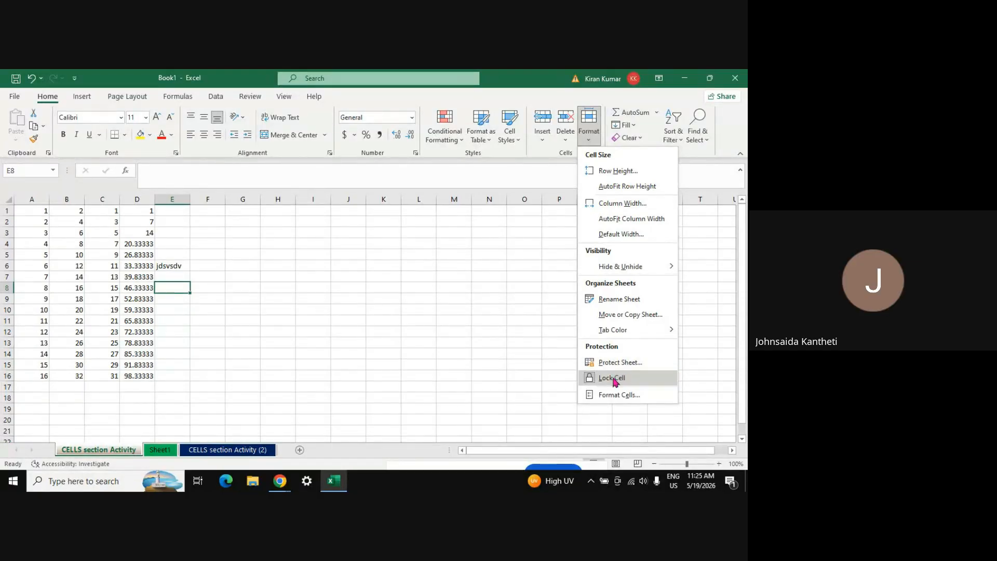
click(613, 378)
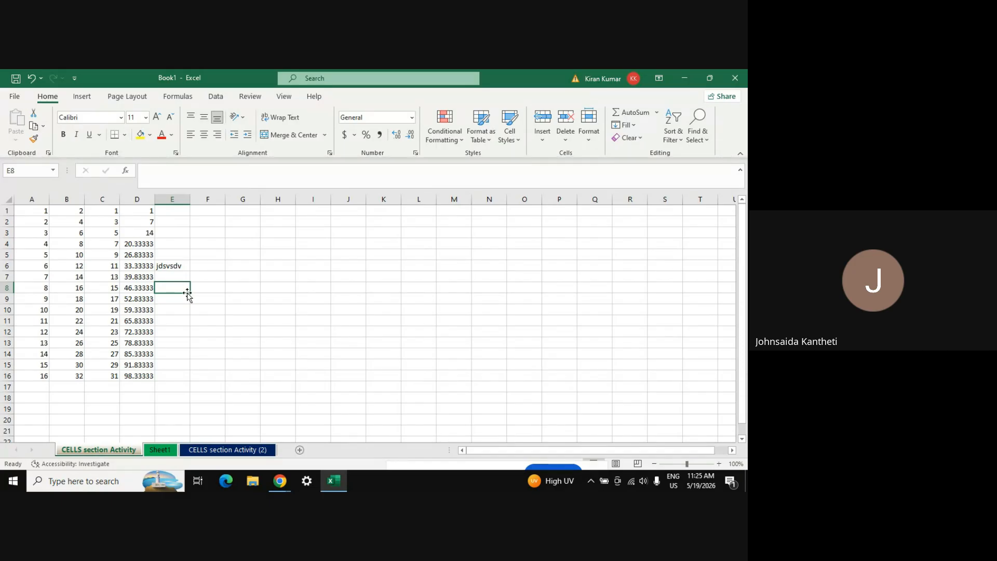
text(wkd)
key(Return)
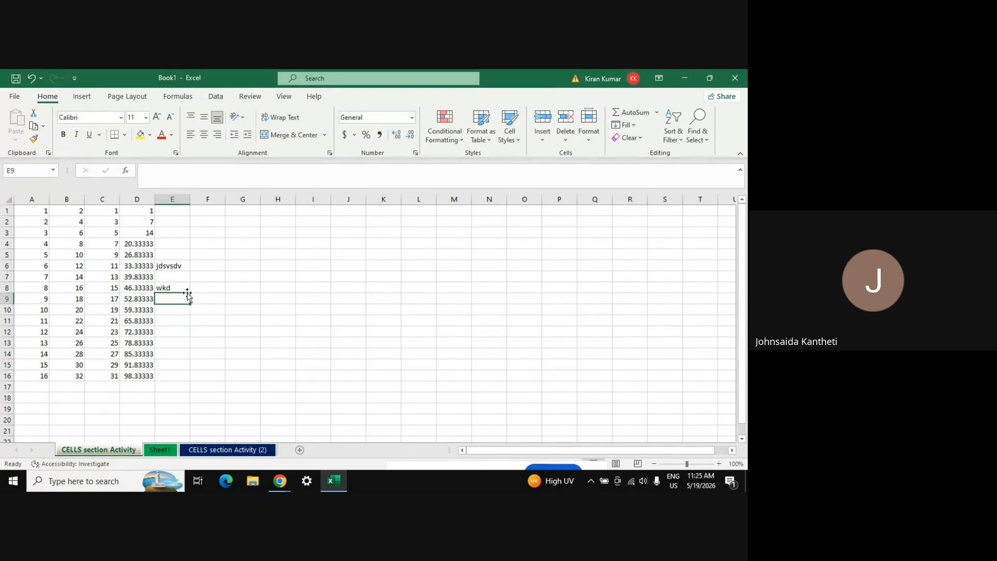
Replace E8's entry with 'cn, then switch to the CELLS section Activity (2) sheet
click(182, 286)
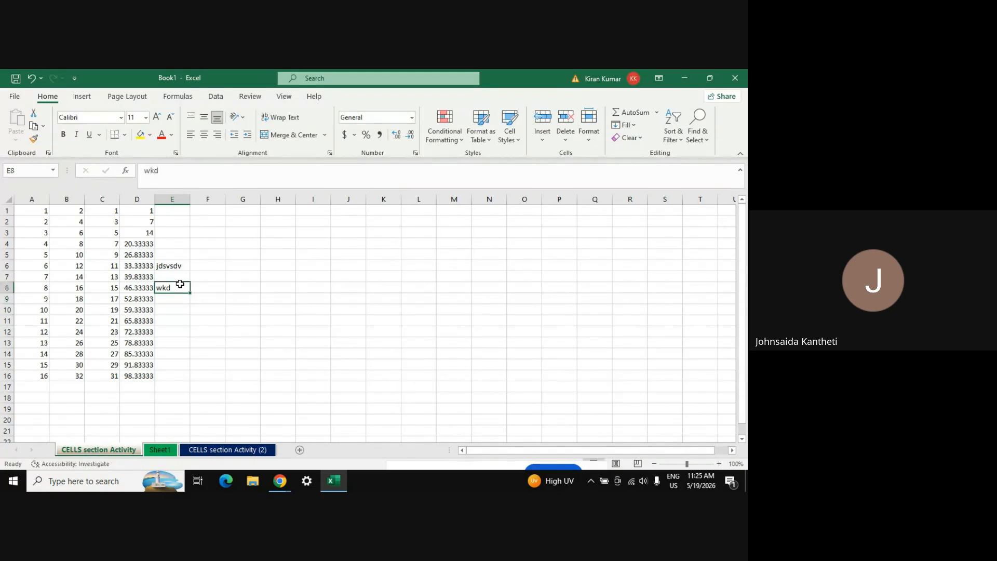
click(591, 144)
click(611, 381)
text('c)
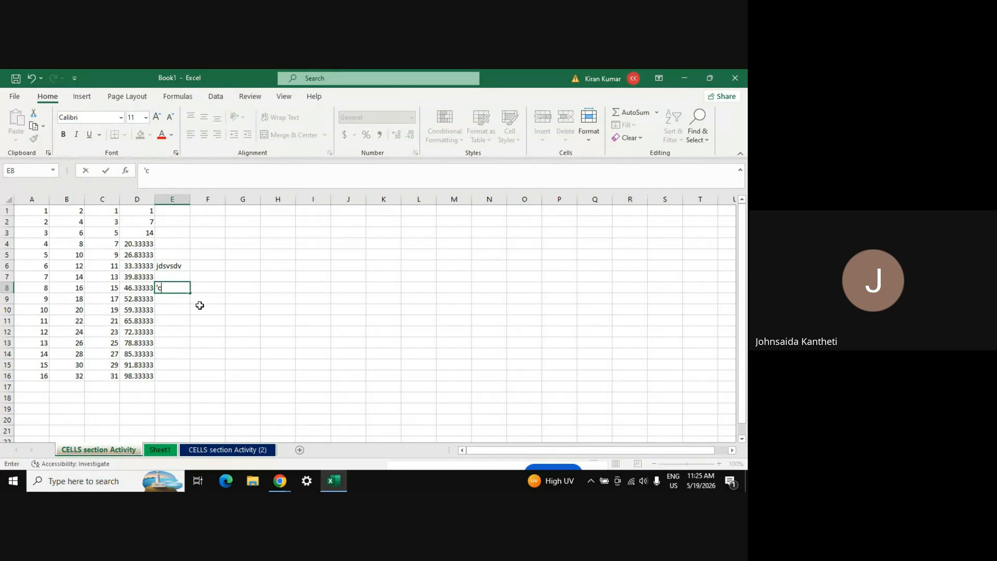
text(n)
key(Return)
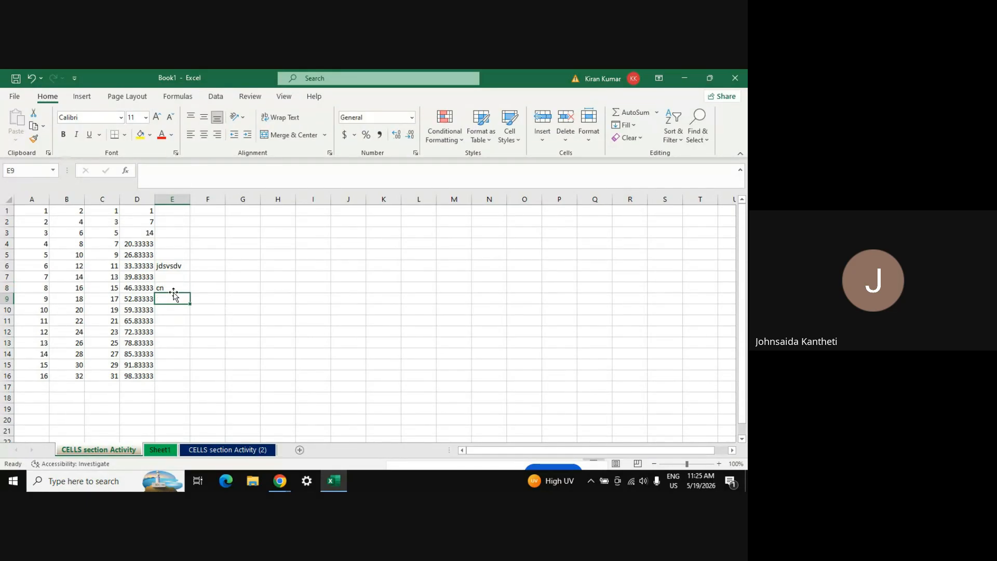
click(179, 287)
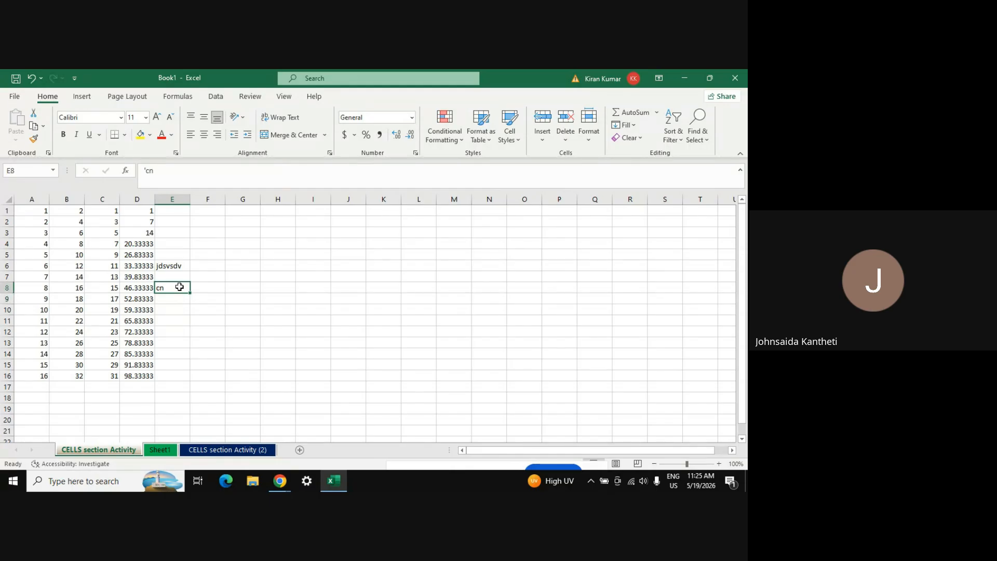
click(590, 136)
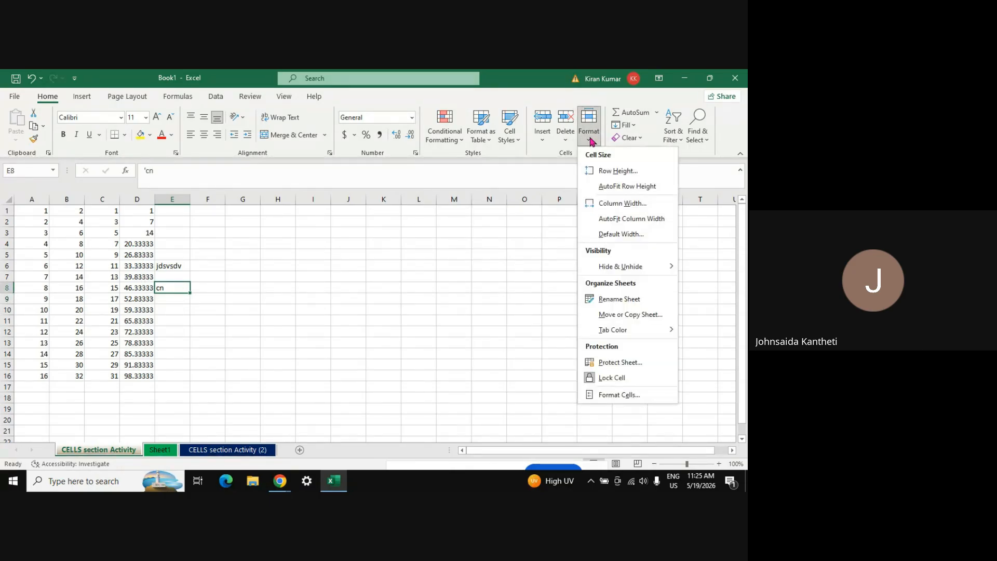
click(244, 323)
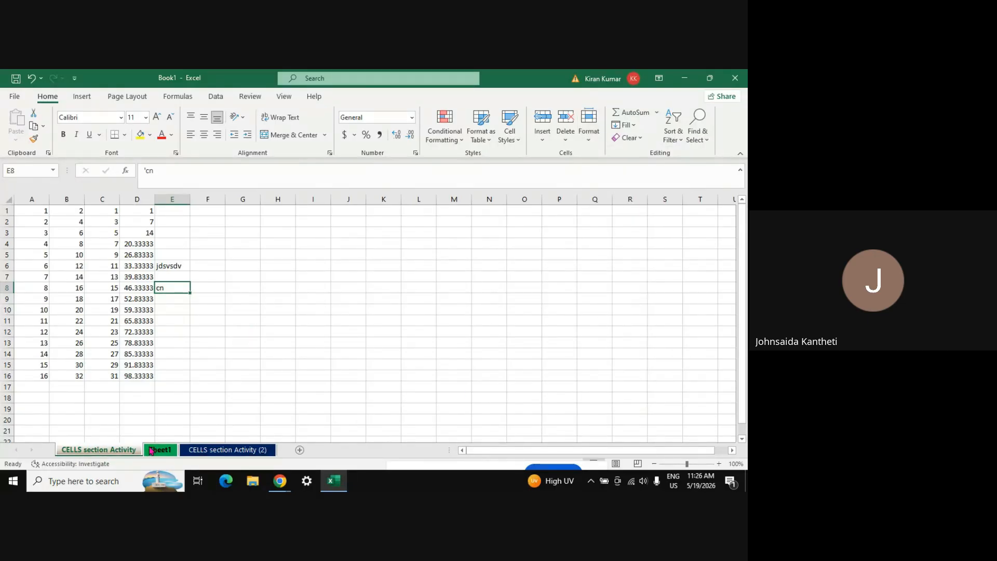
click(151, 450)
click(242, 452)
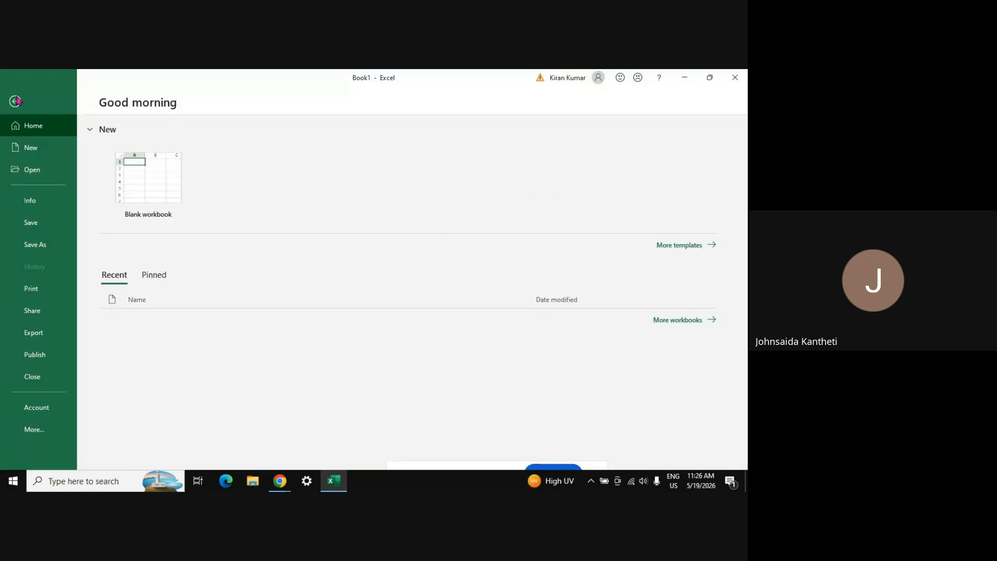
click(16, 98)
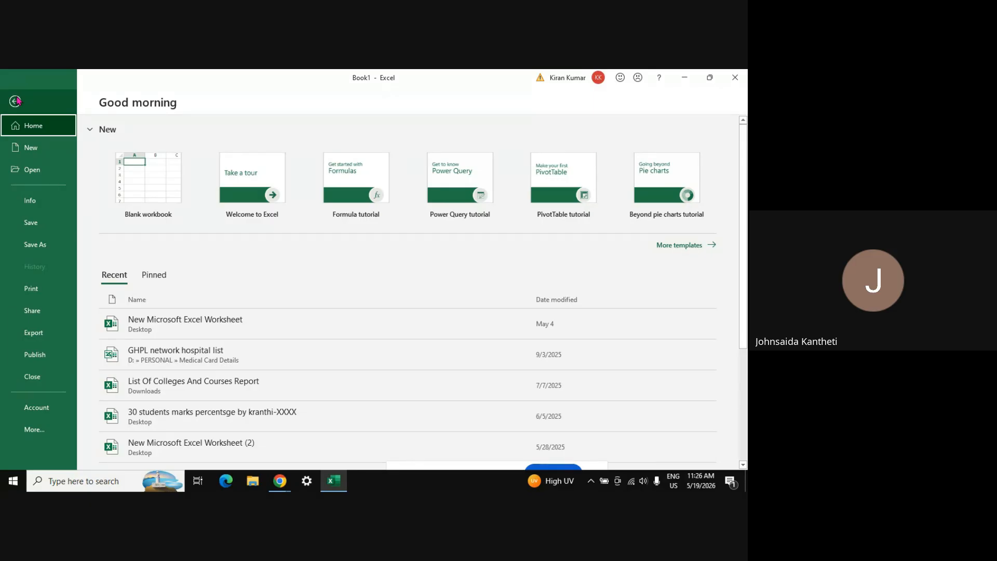
click(33, 430)
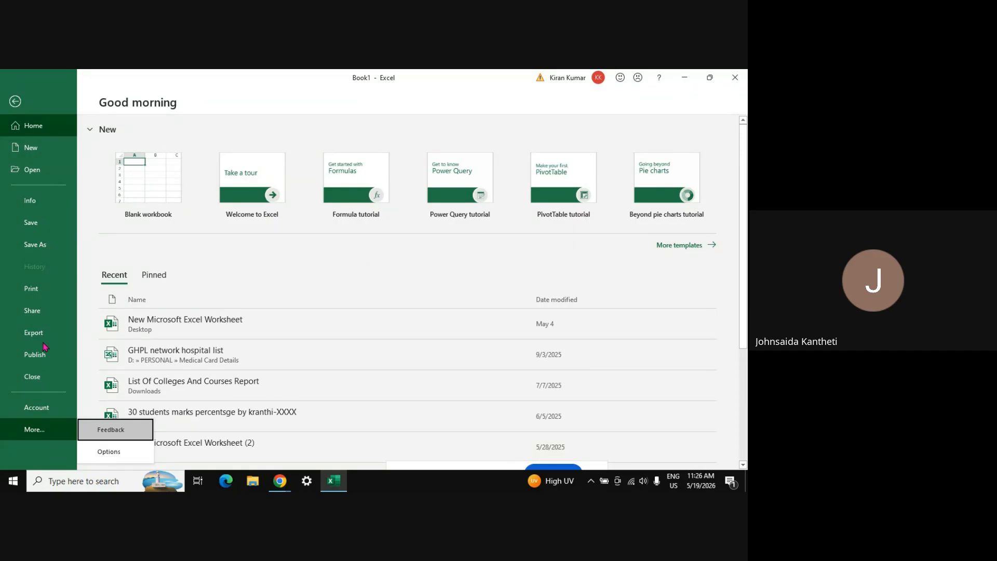
click(33, 333)
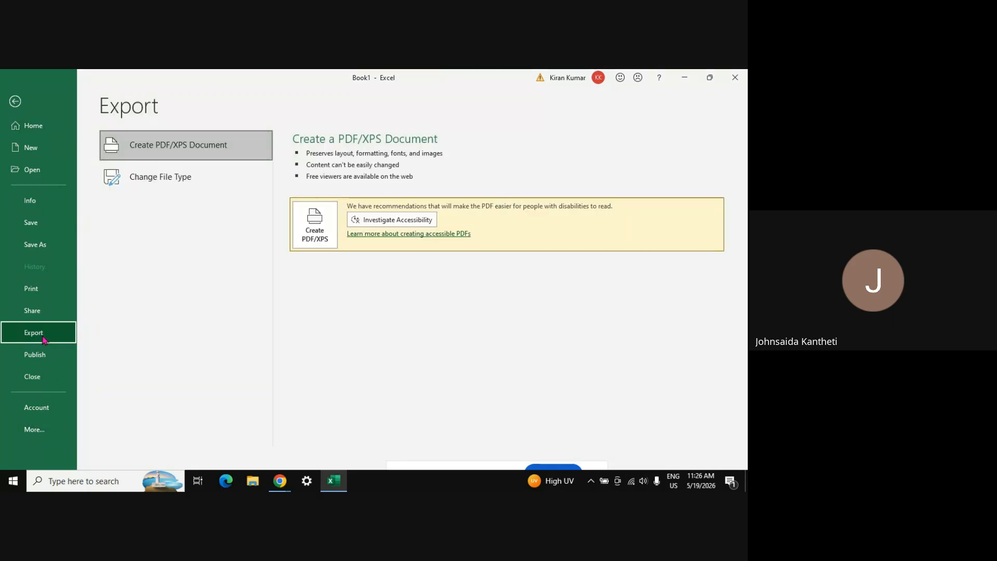
click(41, 355)
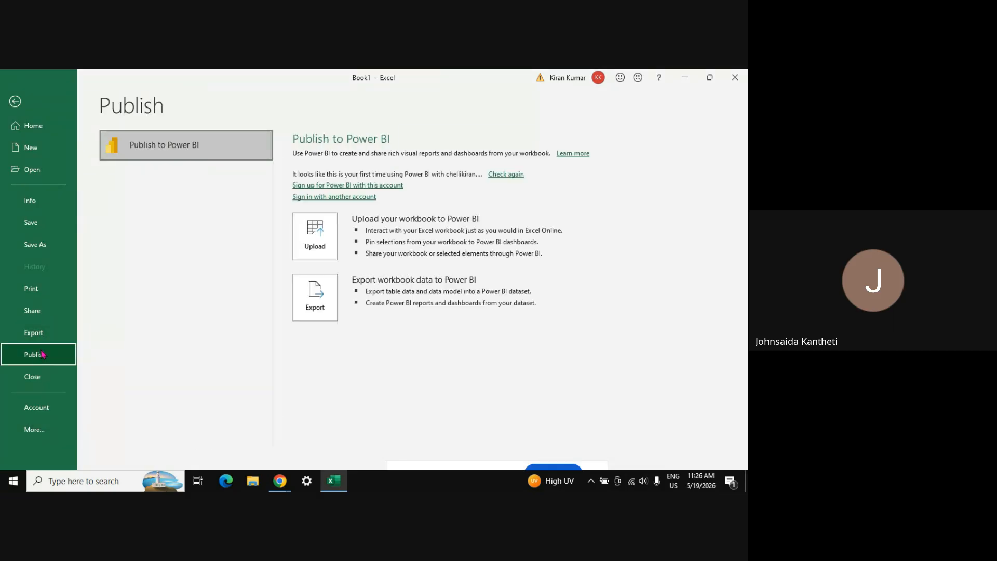
click(42, 385)
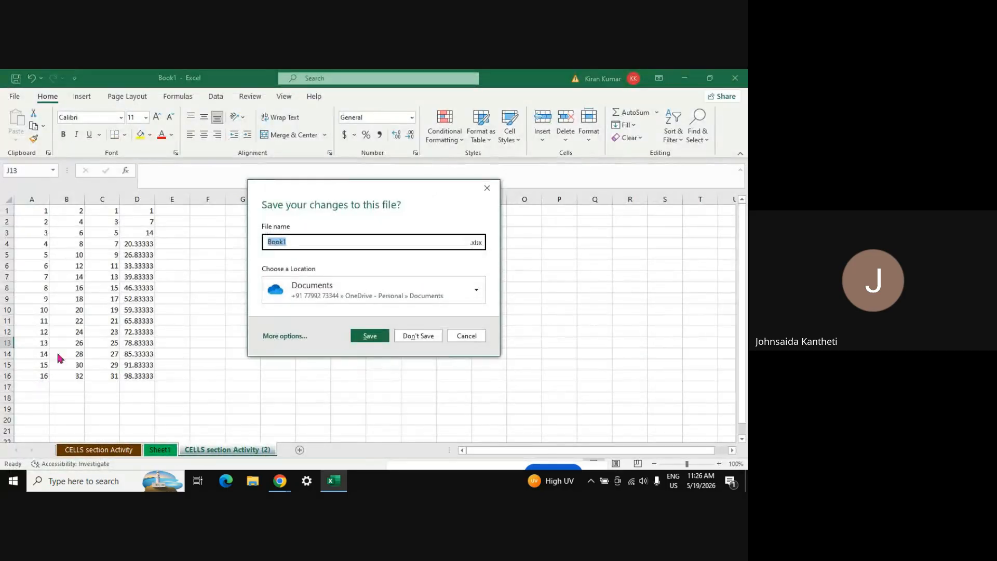
key(Escape)
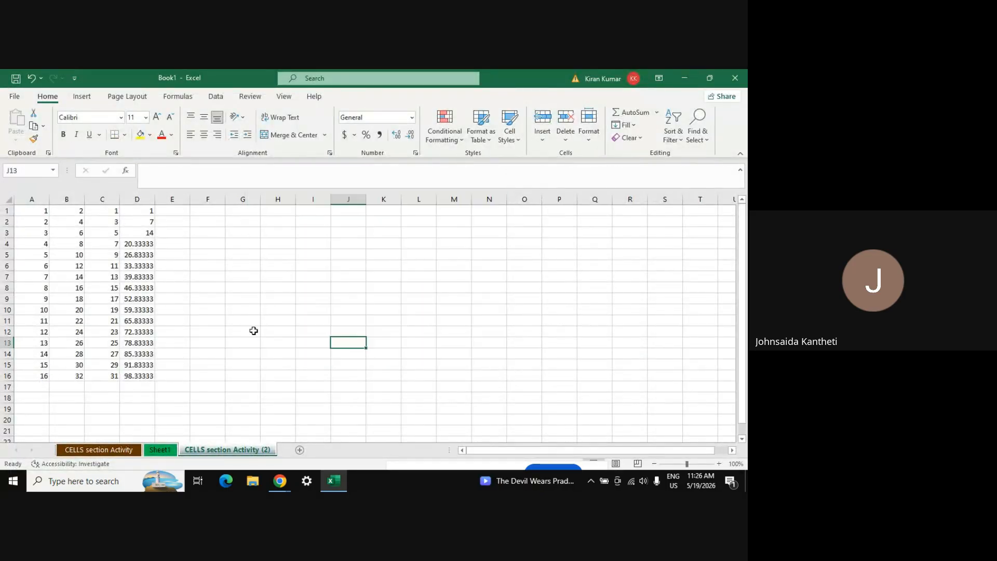
click(15, 98)
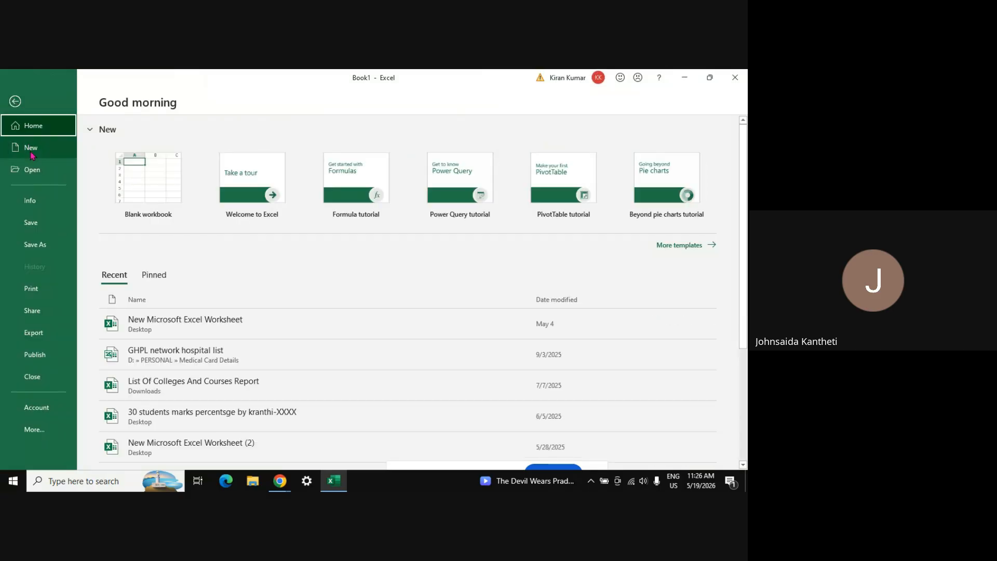
click(40, 210)
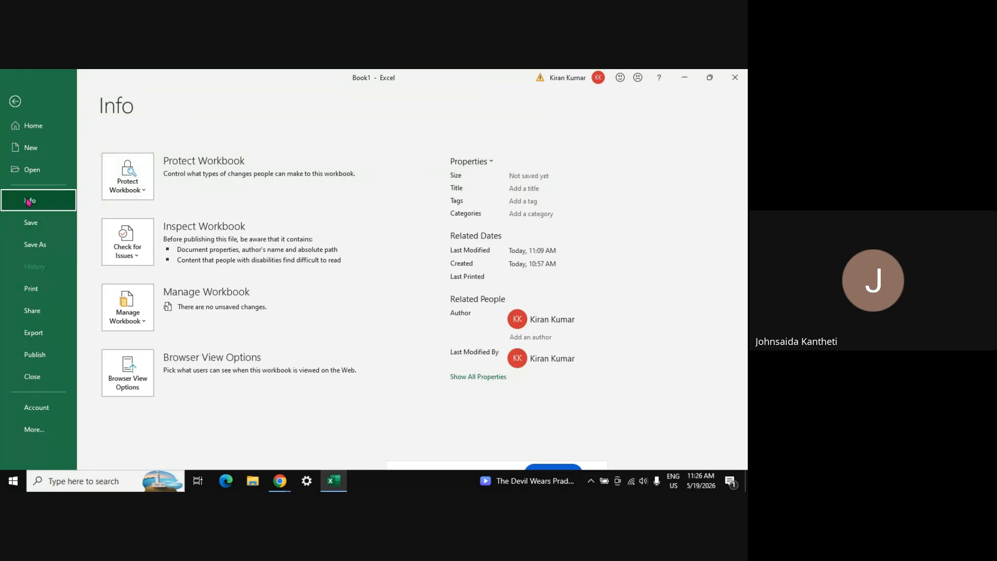
click(137, 185)
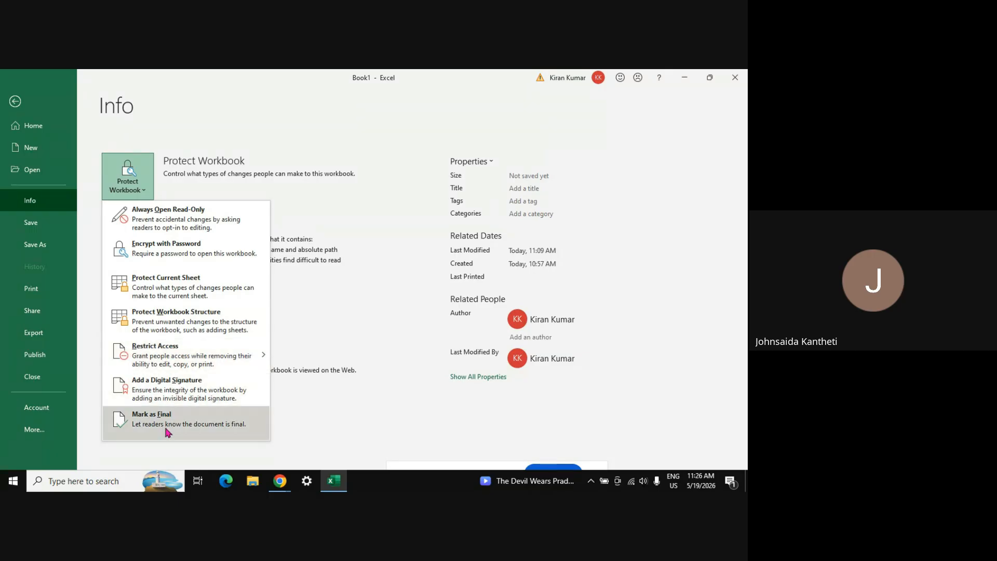
click(167, 259)
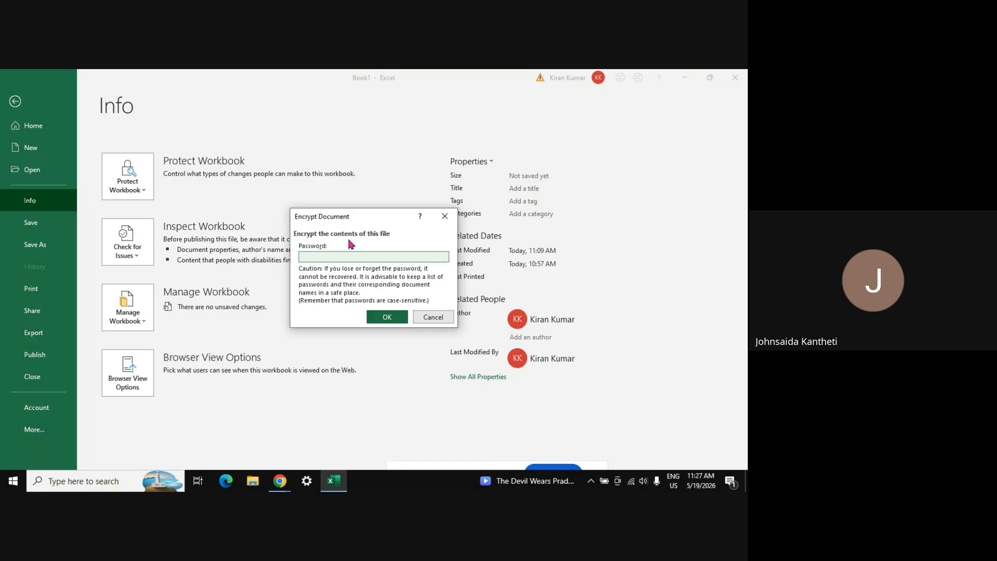
click(405, 313)
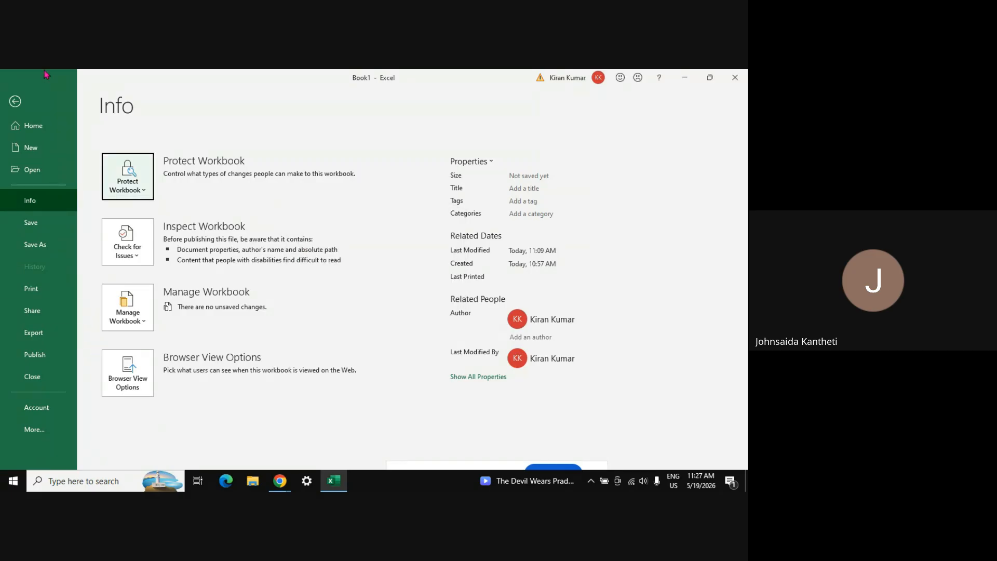
click(15, 101)
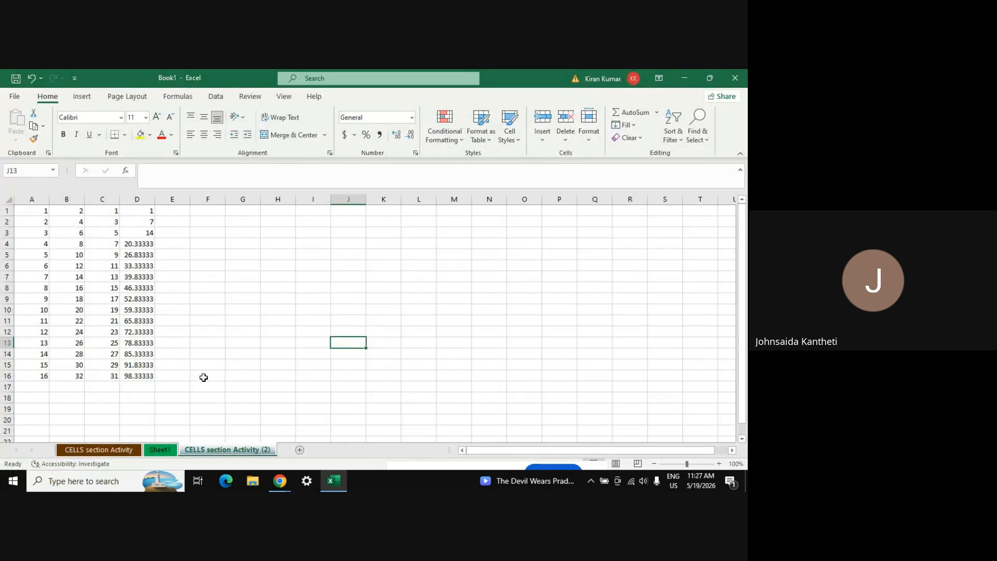
click(591, 144)
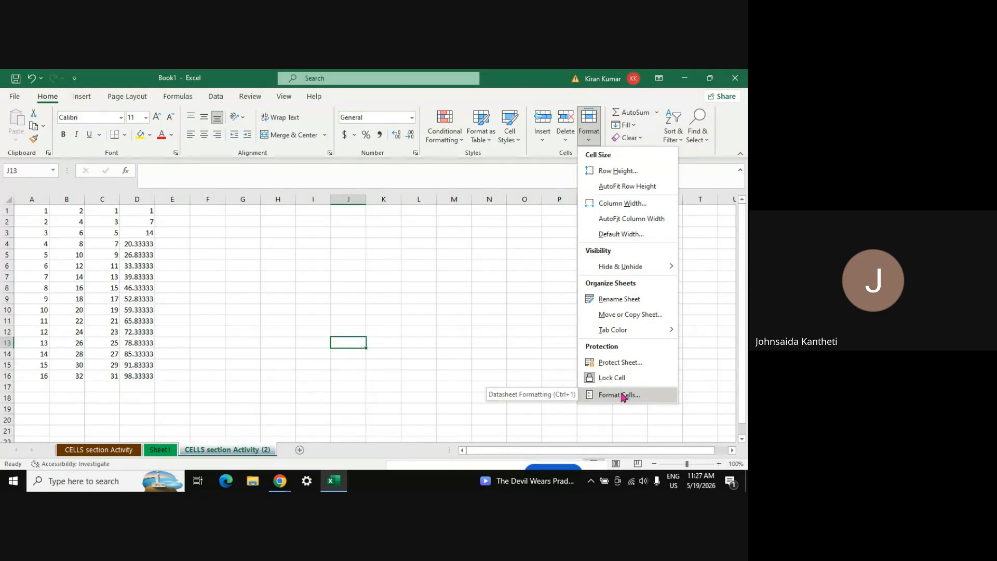
click(534, 279)
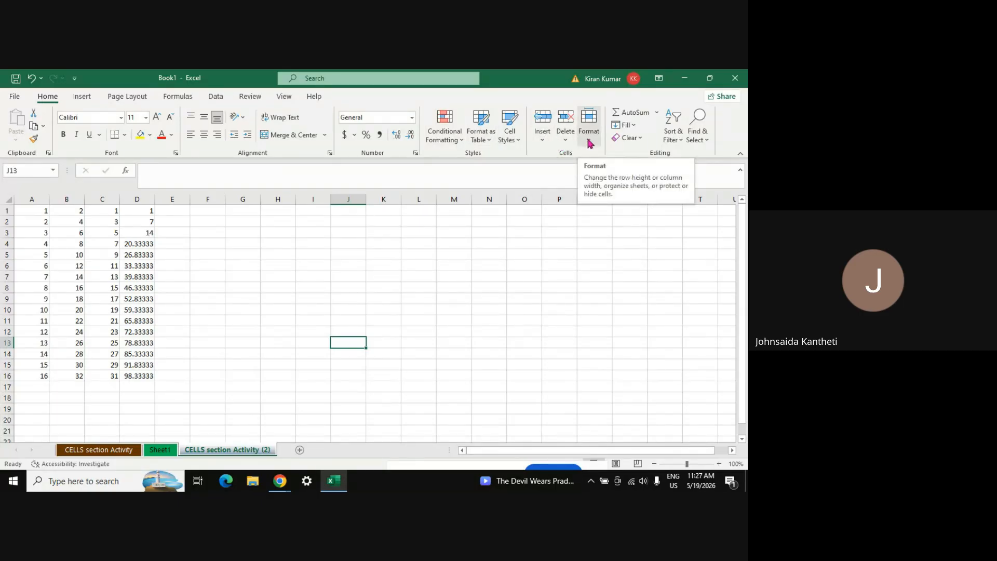
click(571, 142)
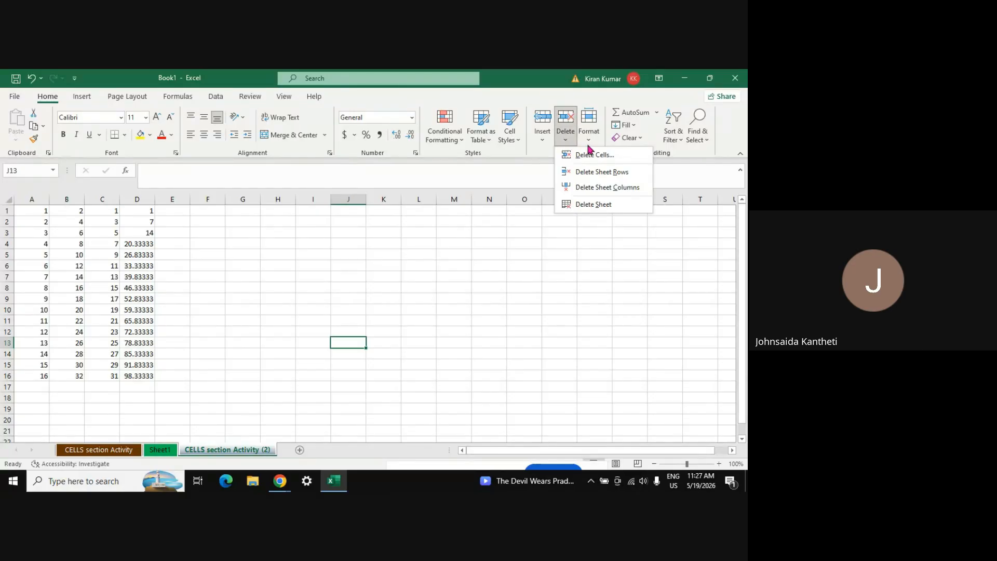
click(589, 144)
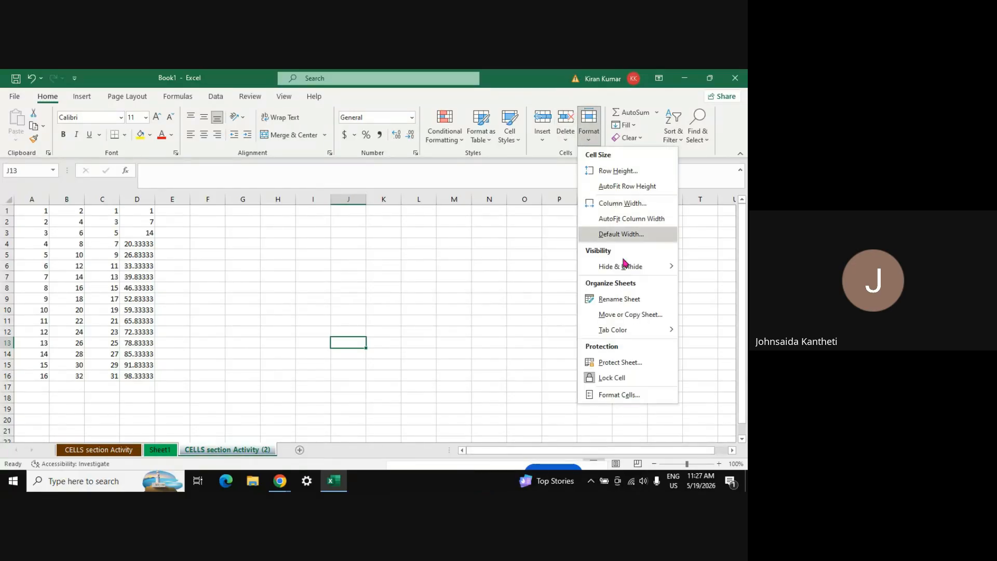
click(424, 286)
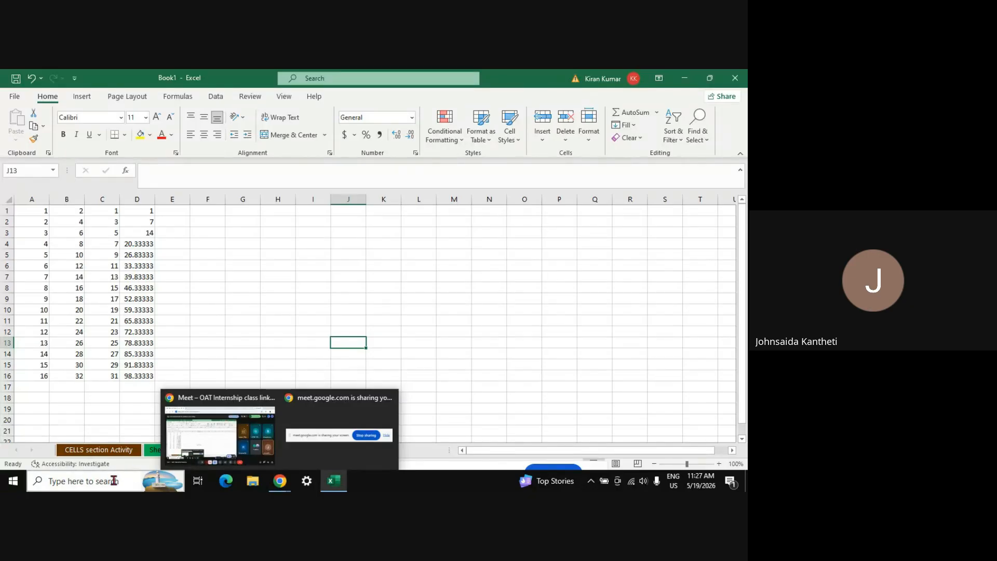
Launch Paint and draw a line, a rectangle around it, and a taller rectangle below
click(98, 484)
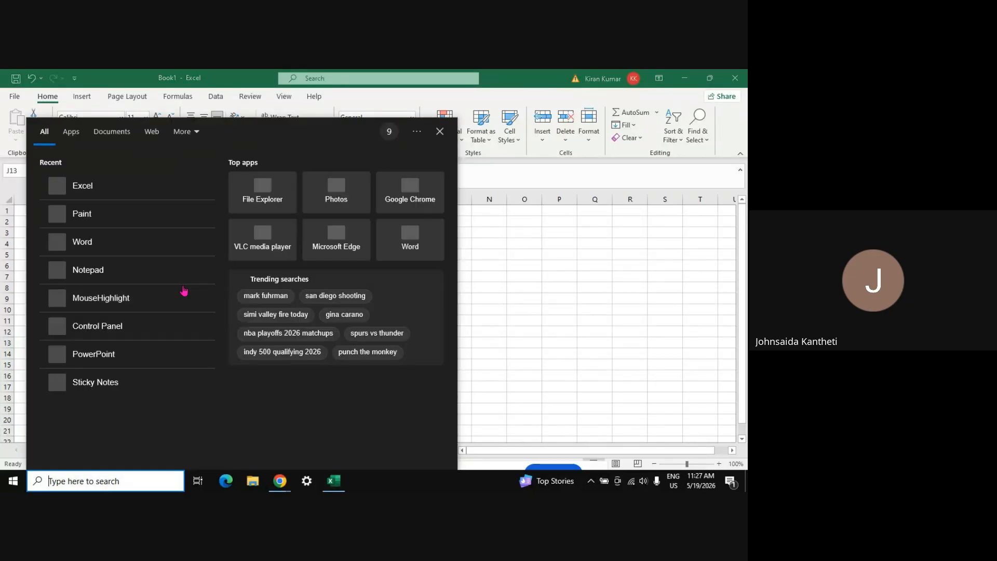
click(131, 222)
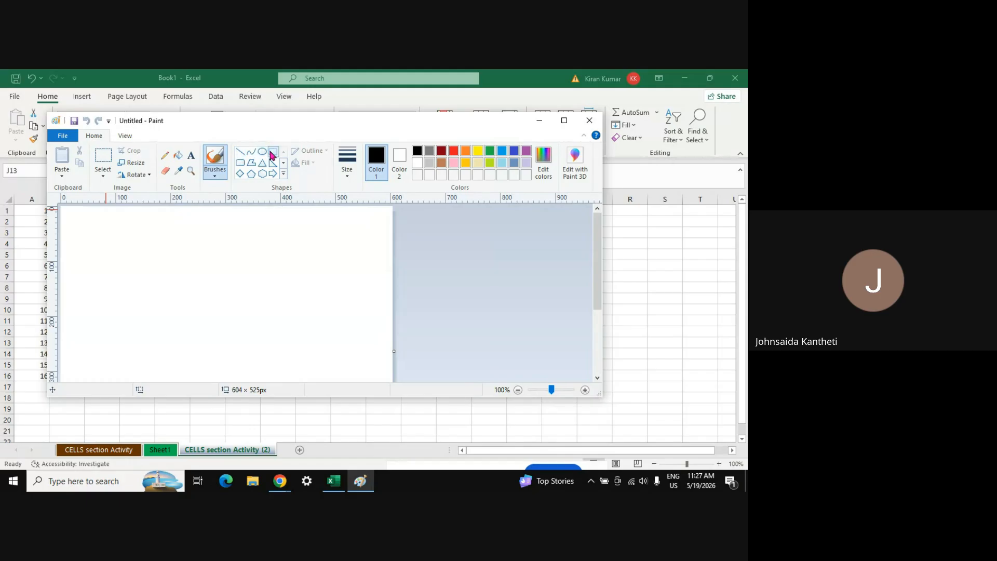
drag(77, 215, 285, 246)
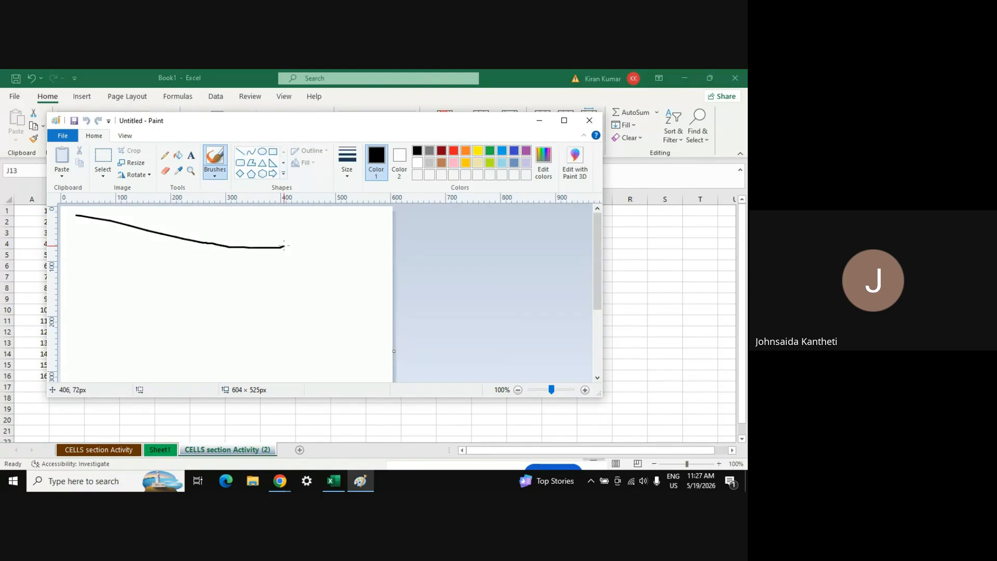
click(273, 151)
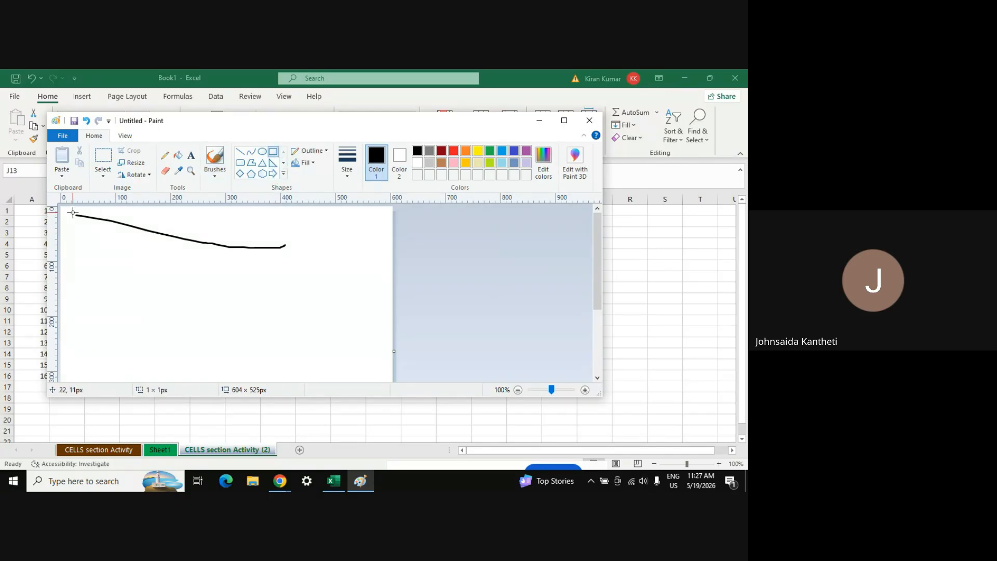
mouse_move(72, 212)
mouse_down()
mouse_move(351, 251)
mouse_move(310, 259)
mouse_move(285, 248)
mouse_up()
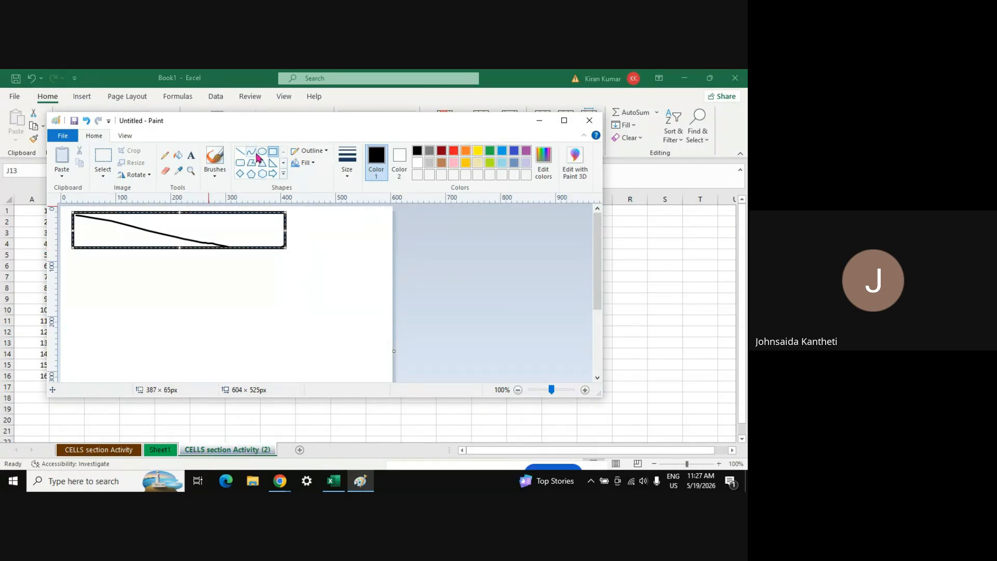
click(92, 268)
drag(73, 252, 287, 321)
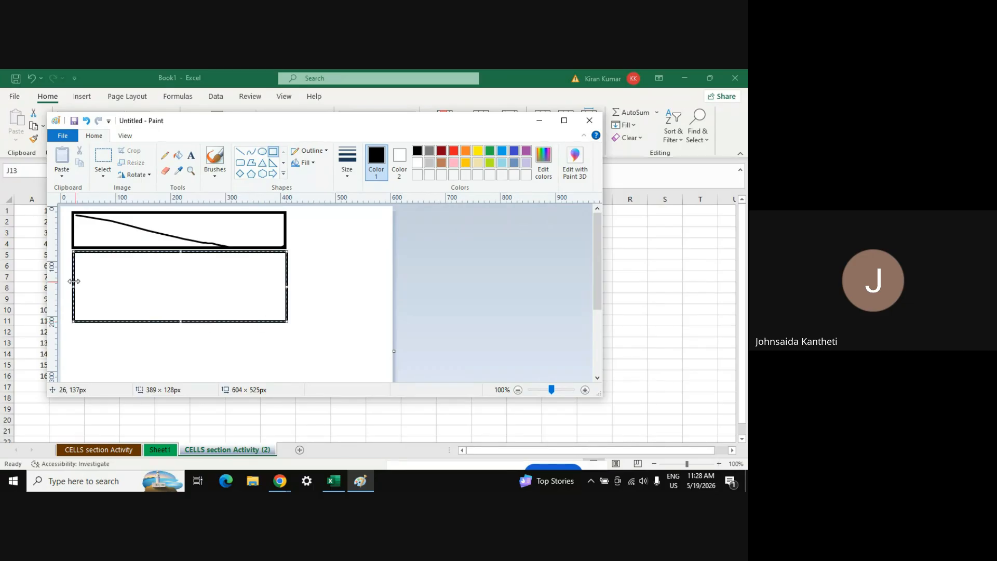
Draw two horizontal and three vertical lines gridding the lower rectangle, then return to Excel
click(240, 151)
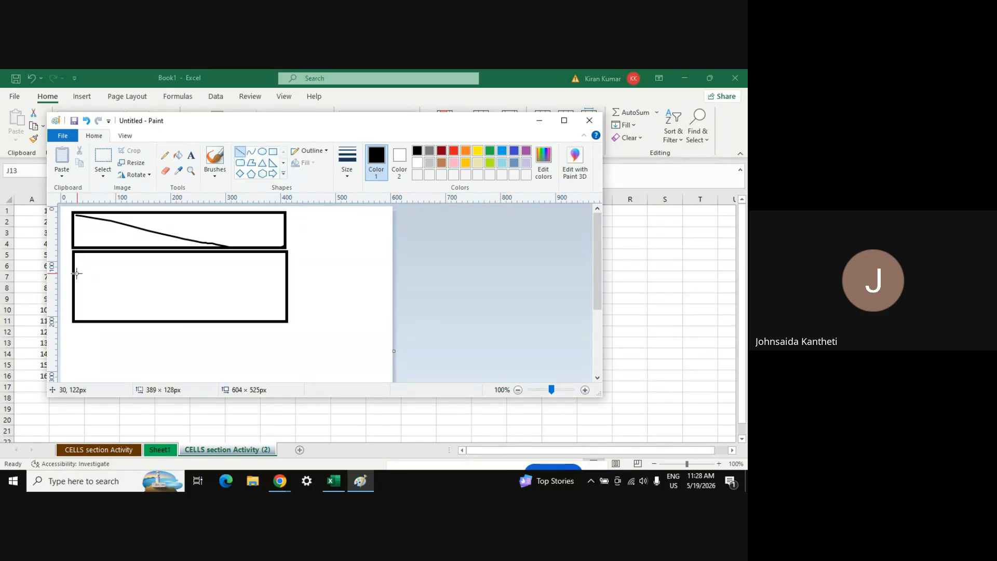
drag(74, 273, 283, 274)
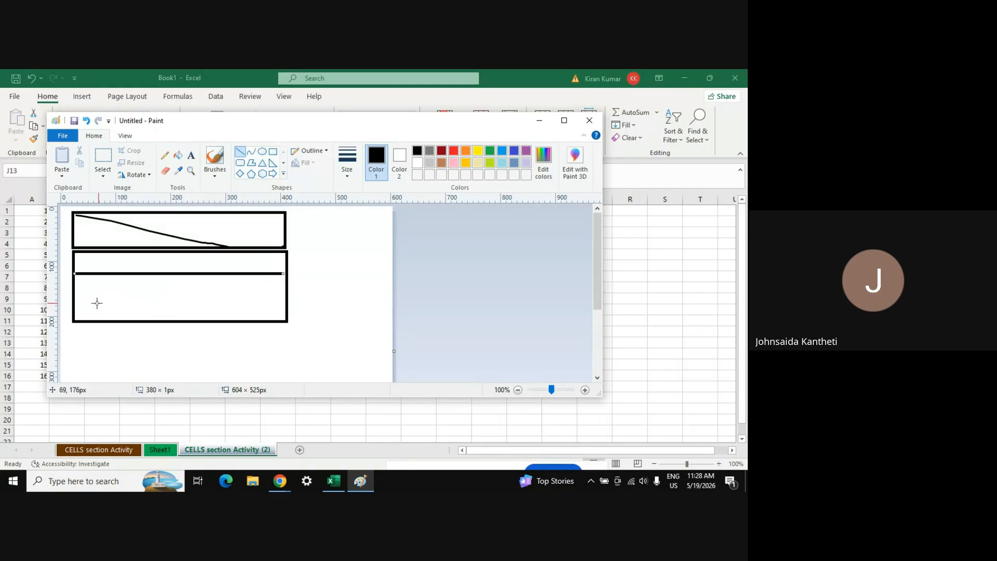
drag(75, 300, 286, 301)
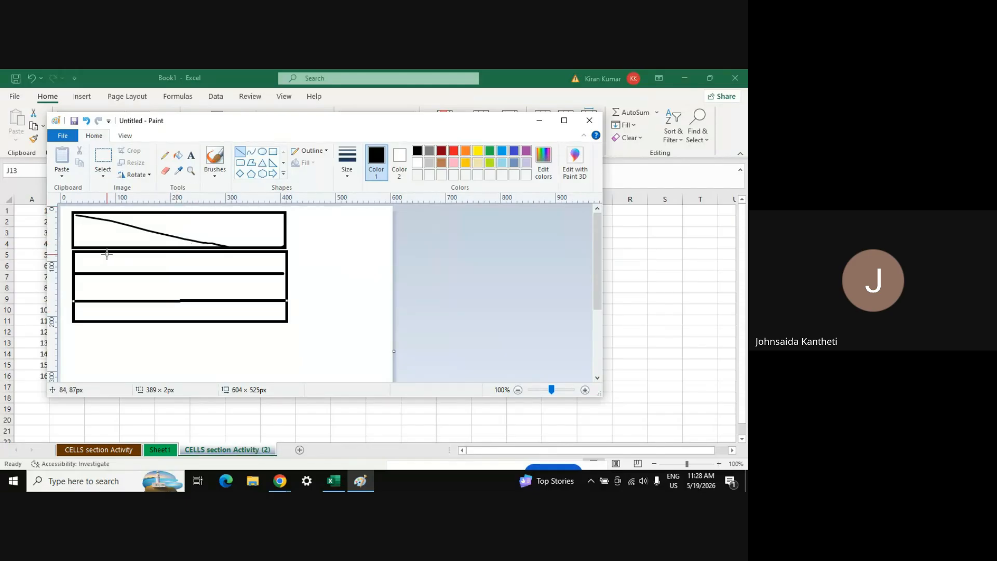
drag(109, 253, 116, 322)
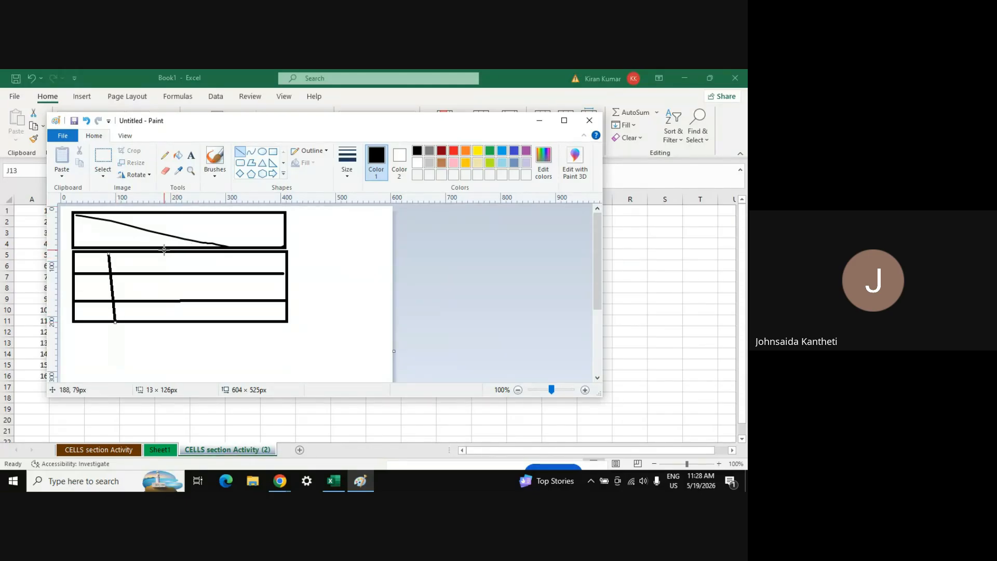
drag(164, 250, 177, 318)
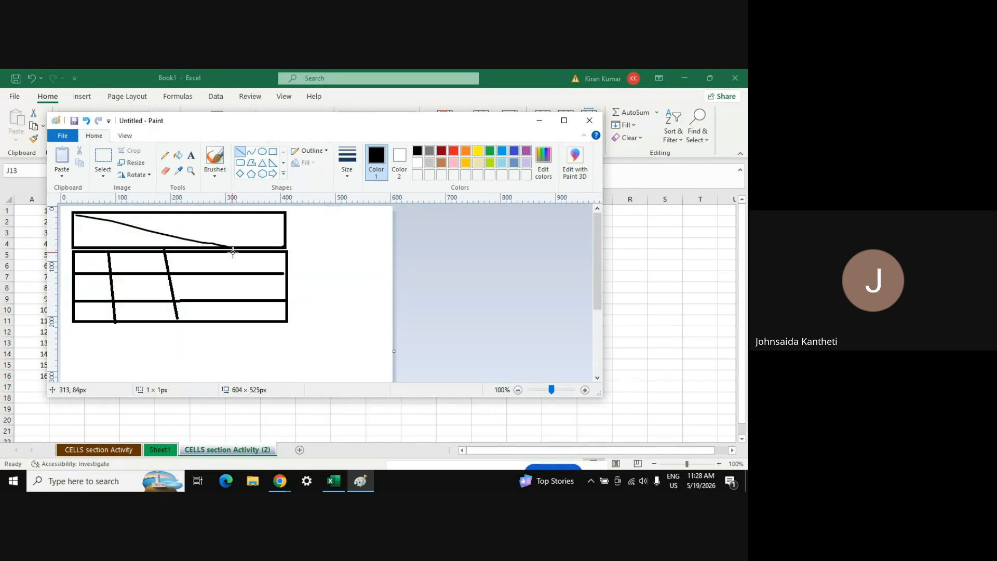
mouse_move(233, 252)
mouse_down()
mouse_move(223, 321)
mouse_move(241, 324)
mouse_up()
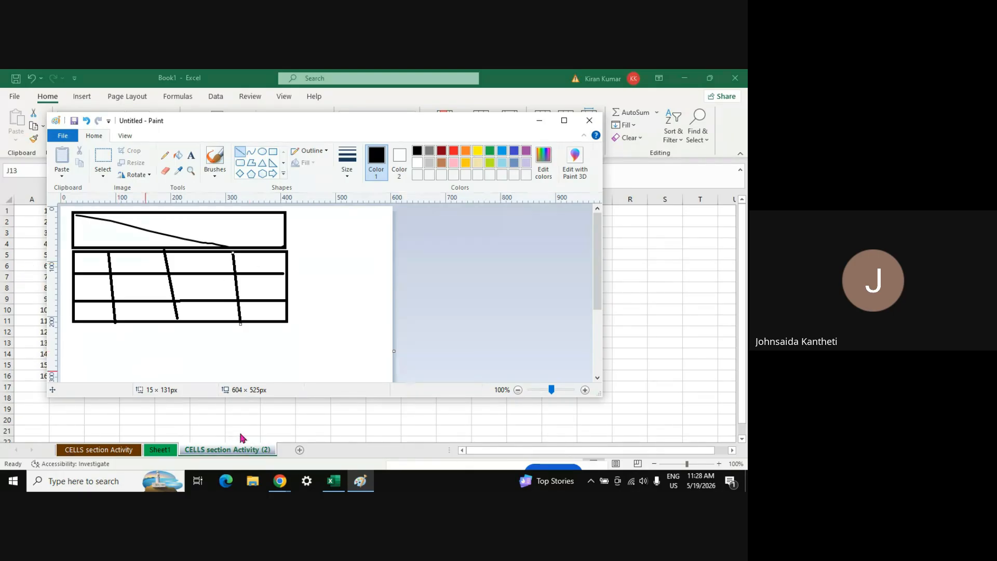
click(283, 414)
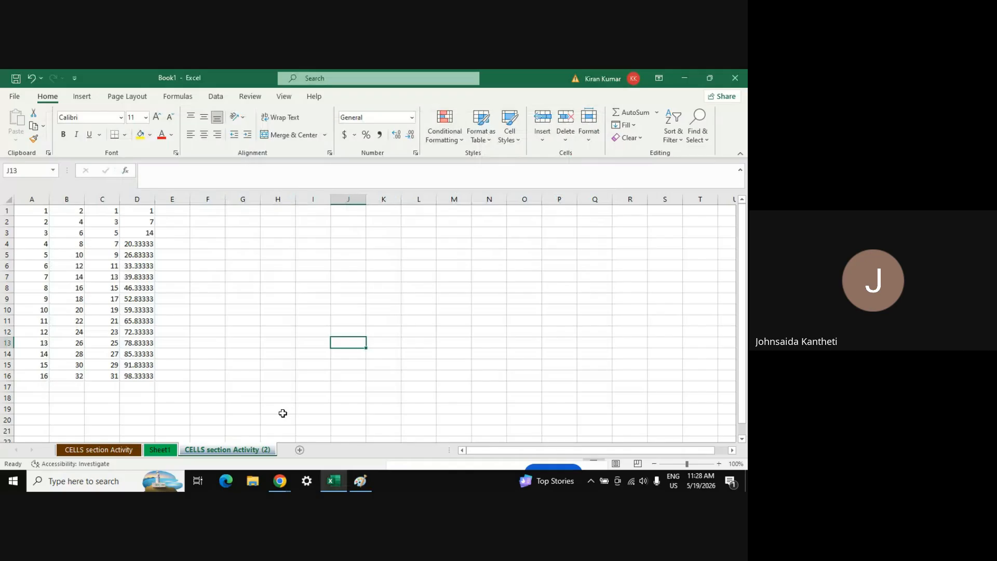
Add blank worksheet Sheet5 to the workbook, then bring the Paint sketch forward
click(299, 451)
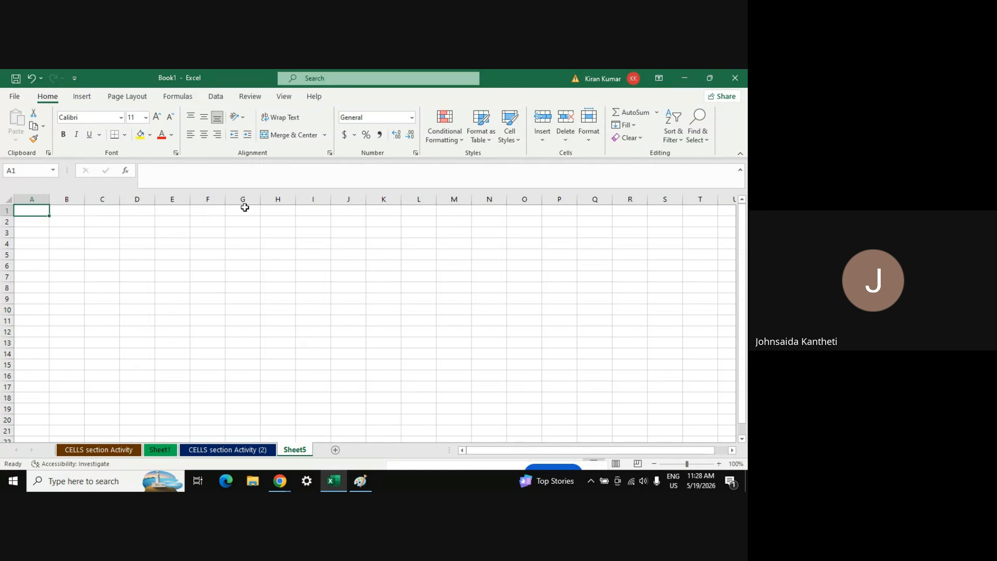
key(alt+Tab)
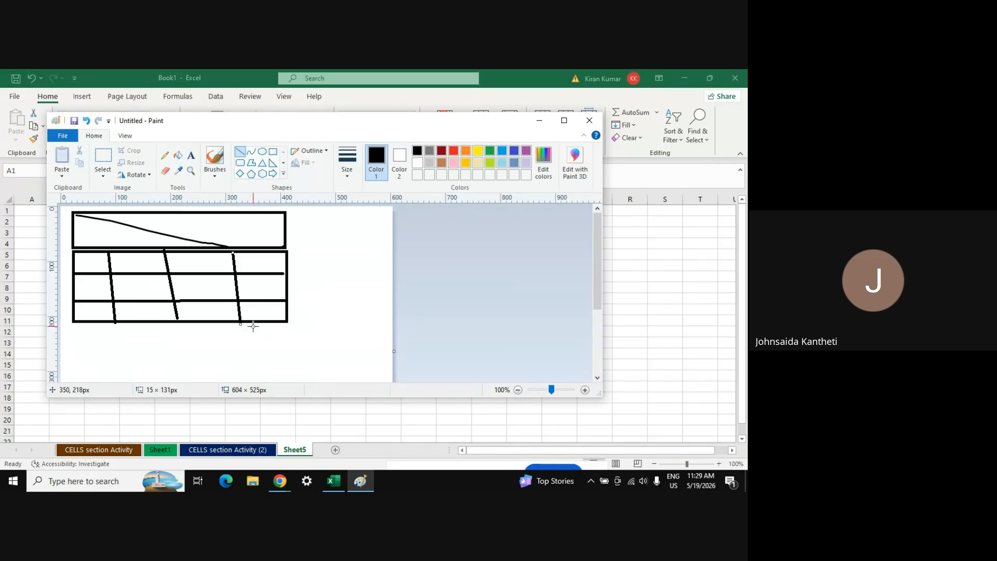
Switch to Excel, glance at the Google Meet call, and come back to Excel
key(alt+Tab)
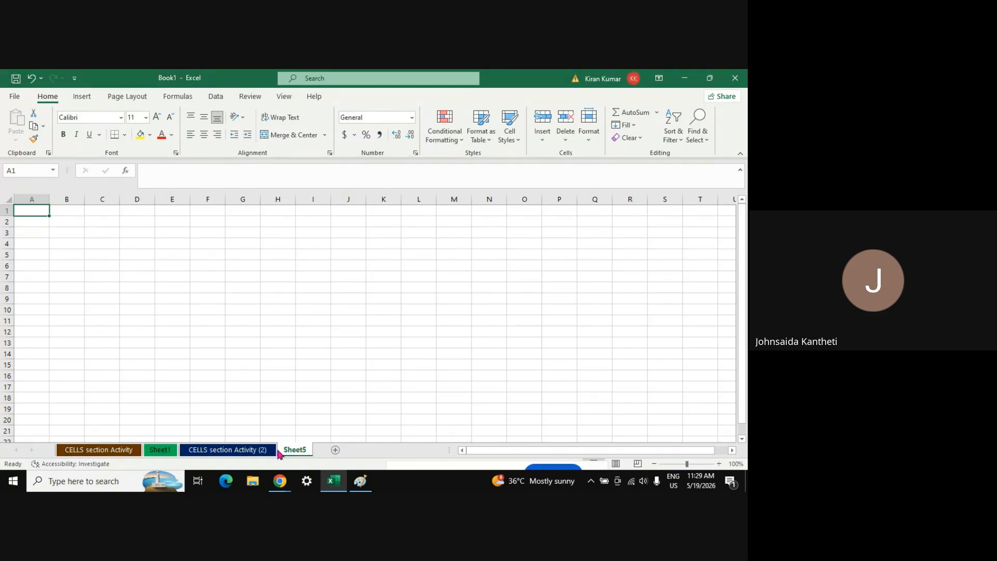
mouse_move(280, 481)
click(237, 445)
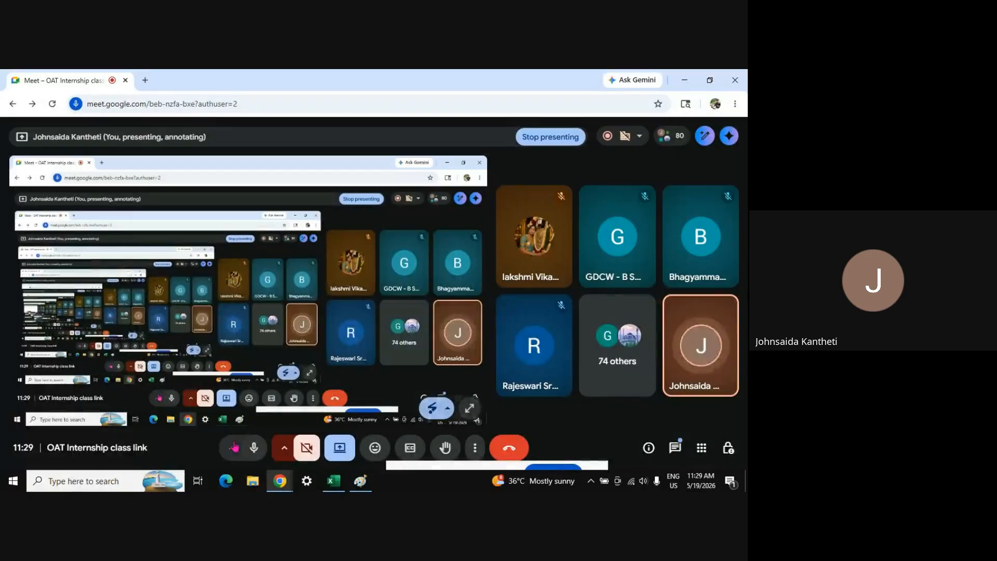
key(alt+Tab)
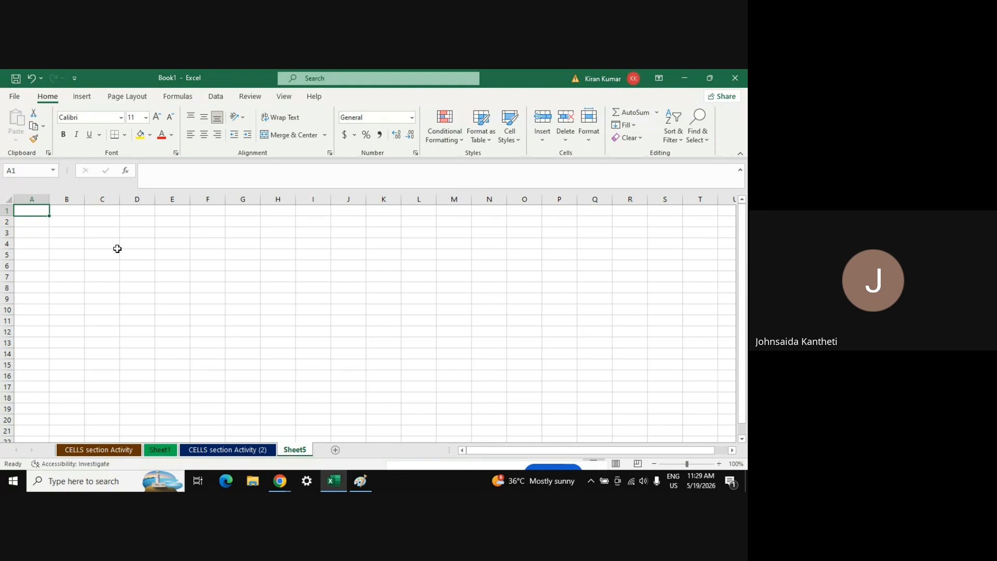
Select cells A2 through E2 on Sheet5, then move between A1 and A2
click(33, 222)
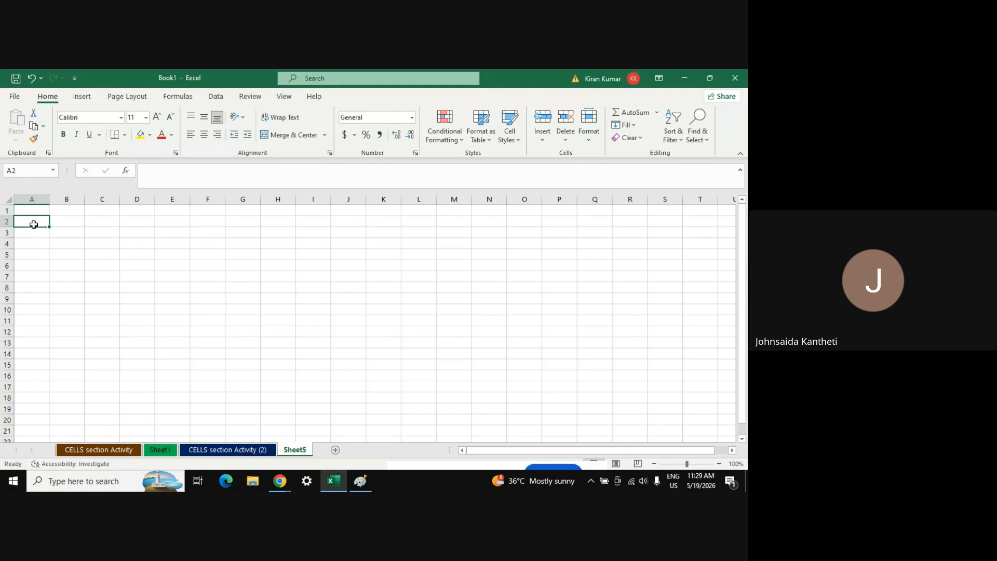
click(71, 222)
click(108, 224)
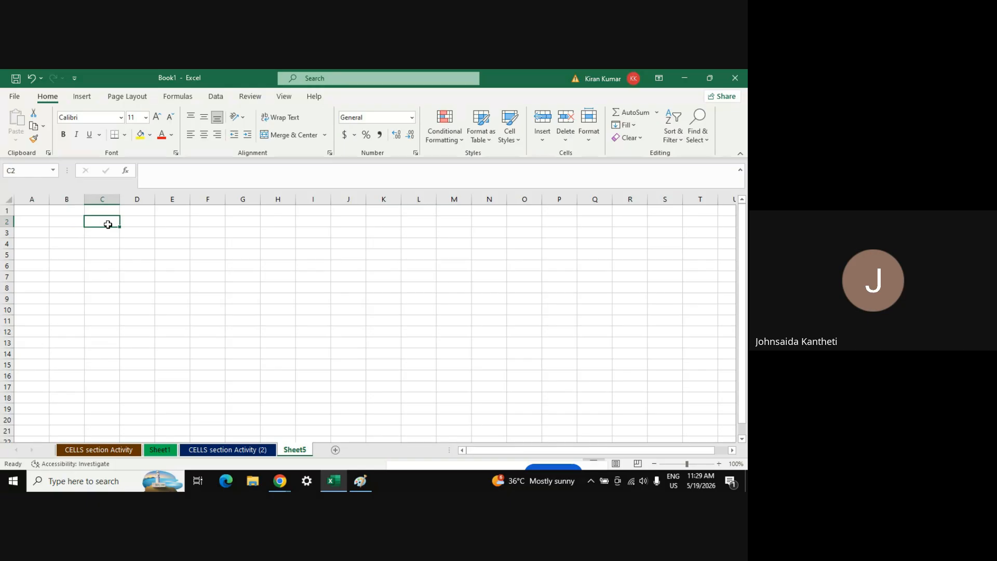
click(130, 225)
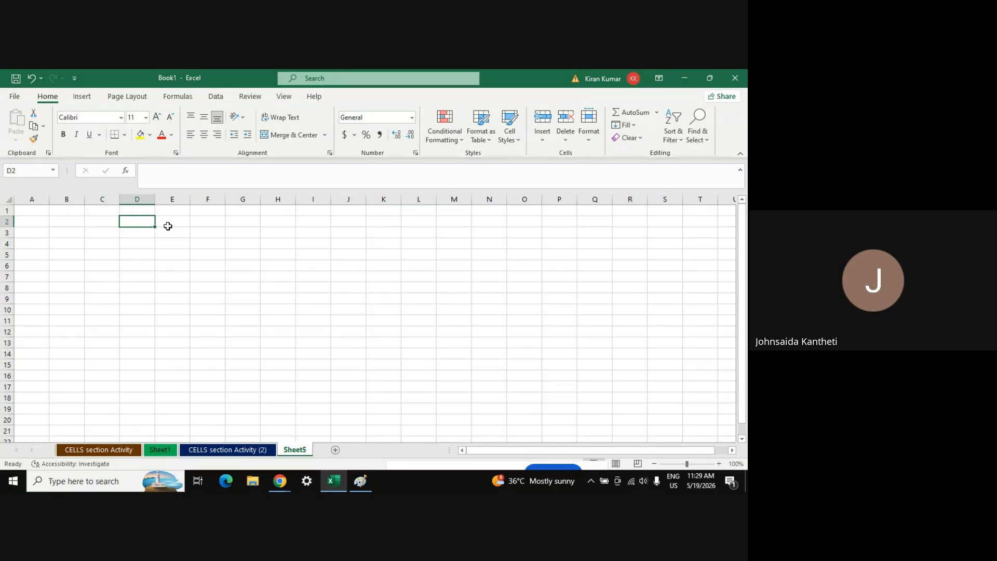
click(167, 224)
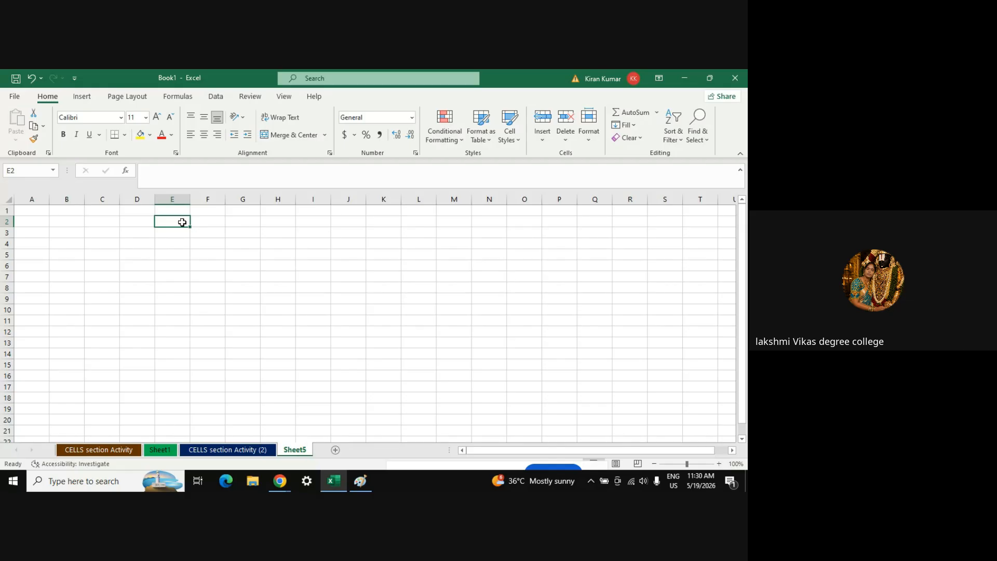
click(36, 222)
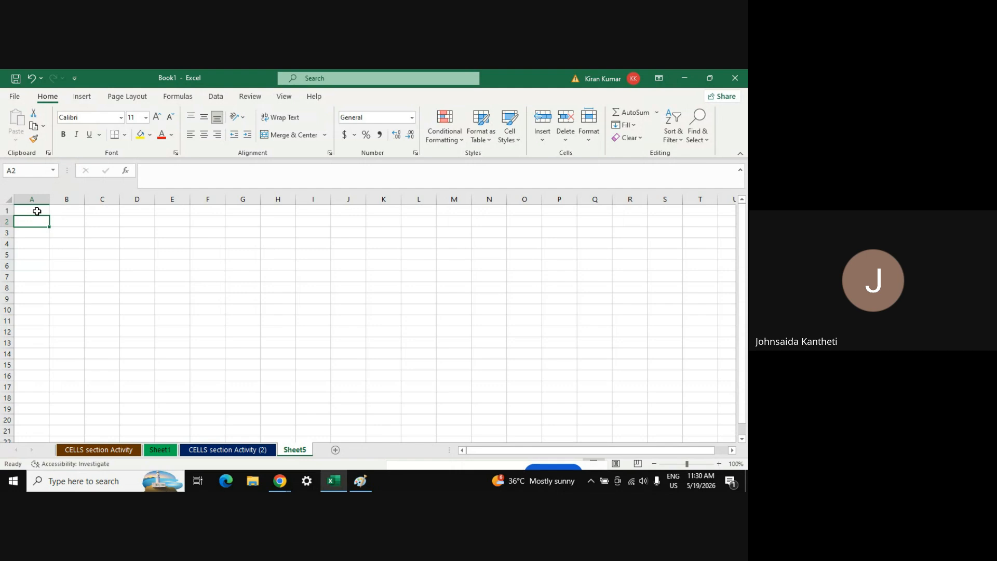
click(36, 211)
click(36, 223)
click(31, 209)
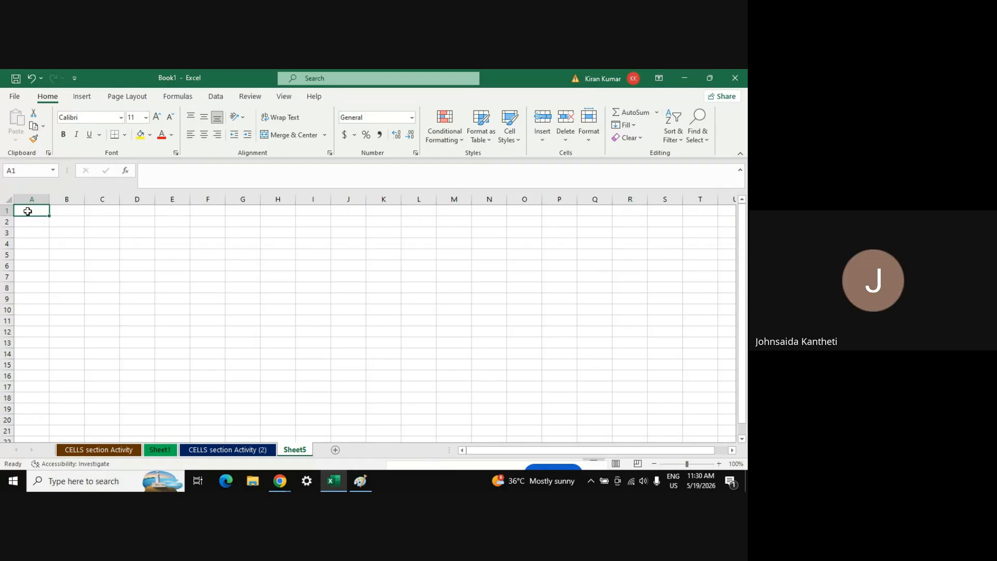
Pass through the Meet and Paint windows and bring Excel's Book1 Sheet5 to the front
click(280, 481)
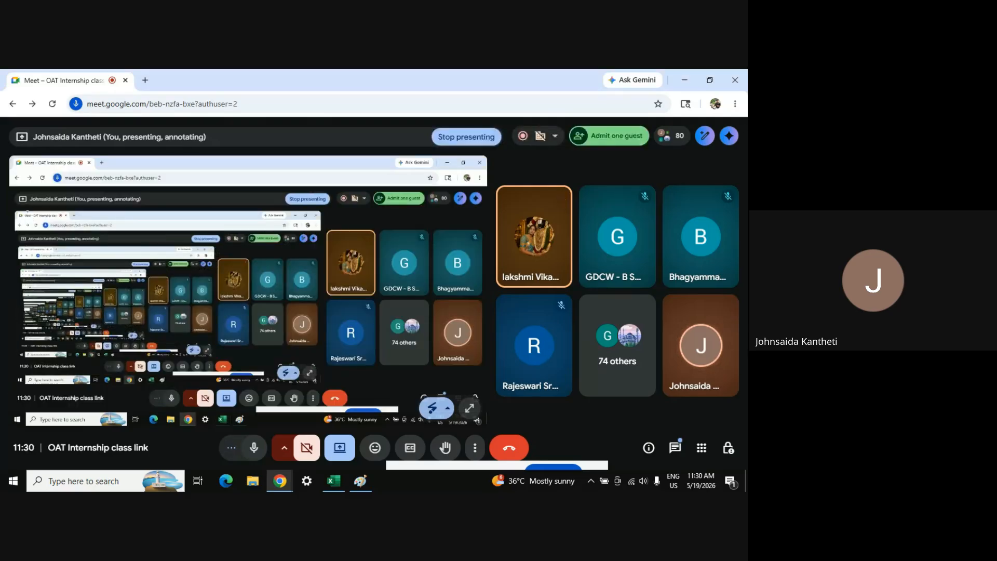
click(365, 483)
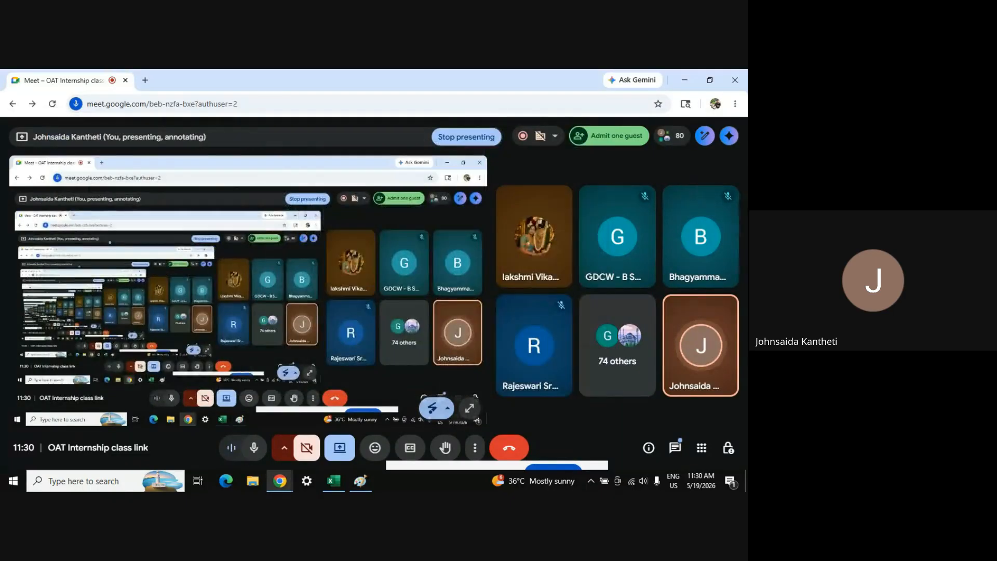
key(alt+Tab)
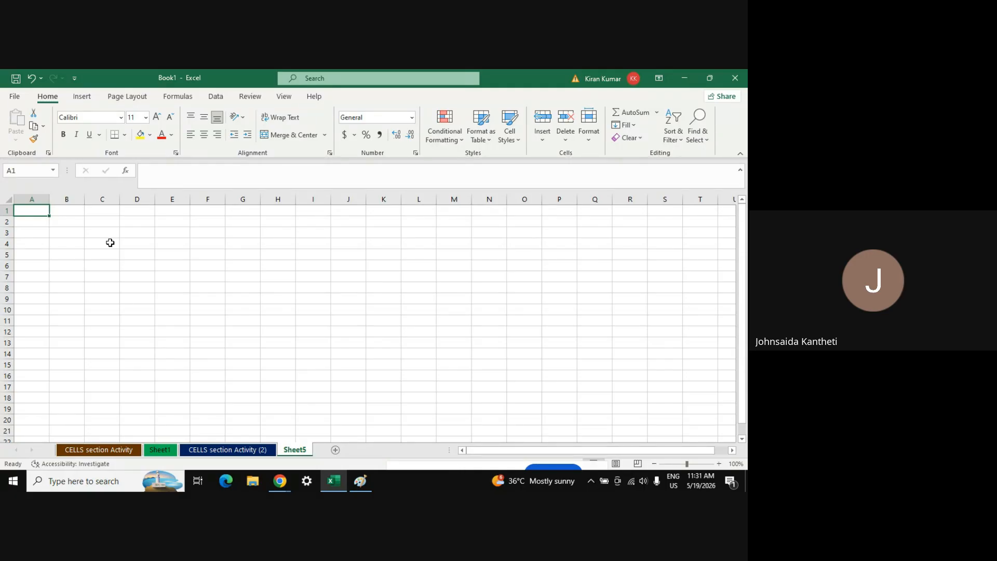
Merge D2:I2 into a centred title cell reading OAT
mouse_move(280, 481)
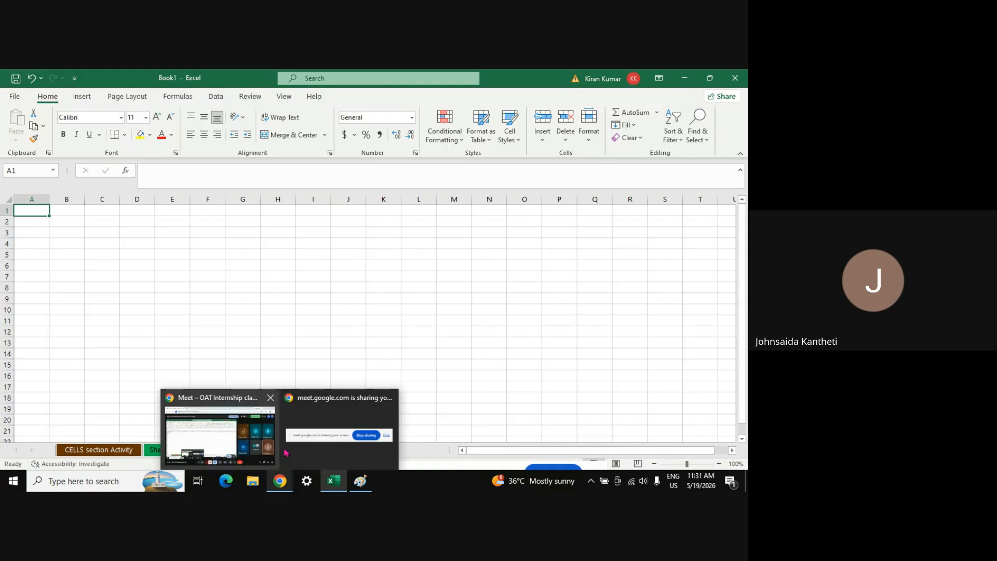
click(217, 423)
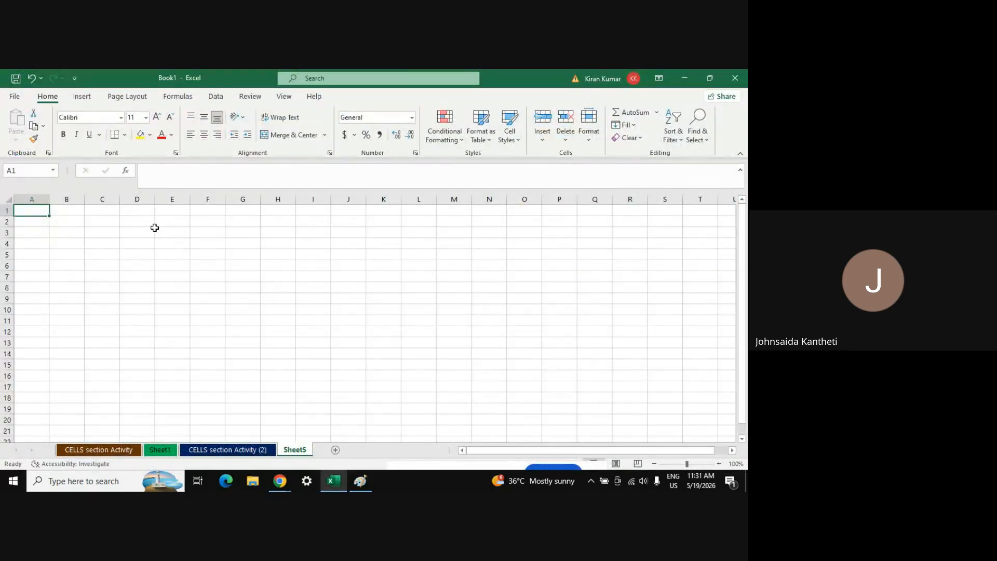
click(140, 221)
key(shift+Right)
key(shift+Right)
key(shift+Right)
key(shift+Right)
key(shift+Right)
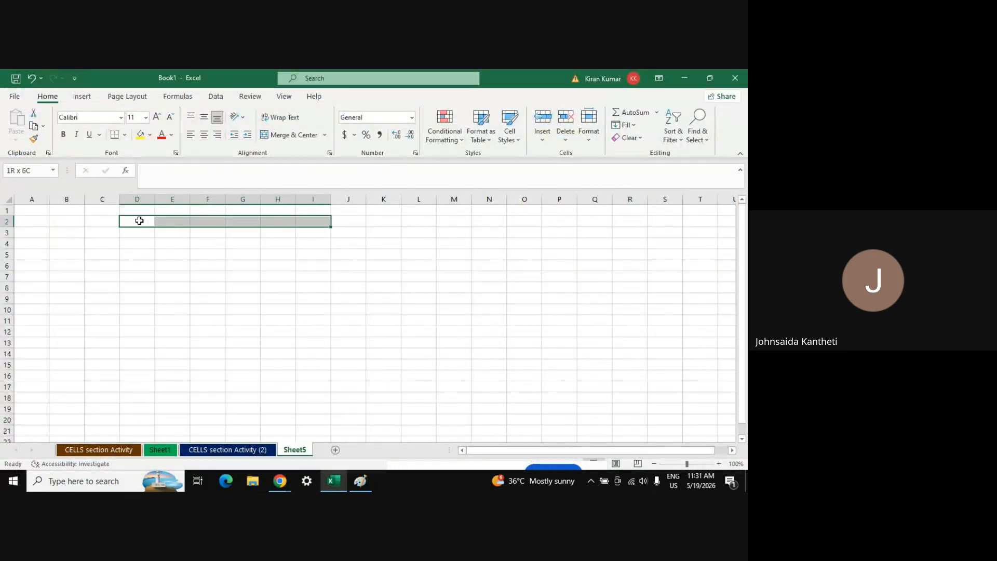
click(292, 136)
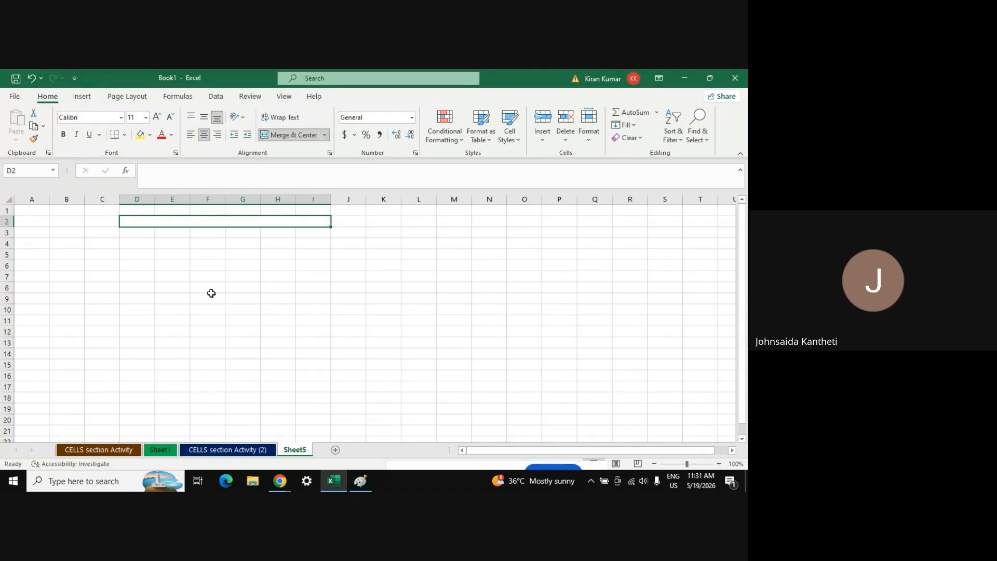
text(A)
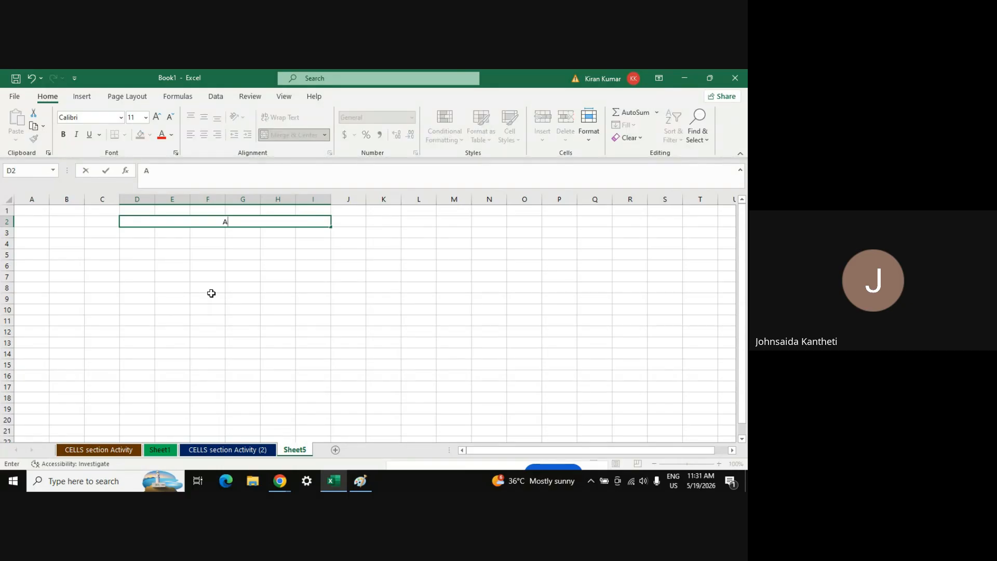
key(BackSpace)
text(OAT)
key(Return)
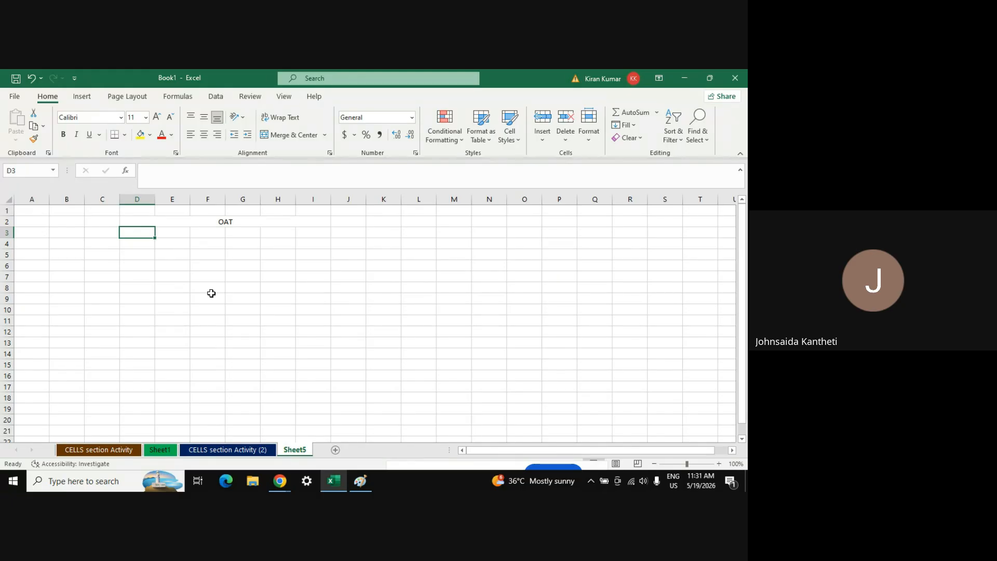
Enter the headers S.No, Name, college, marks and rank across row 3
text(S.)
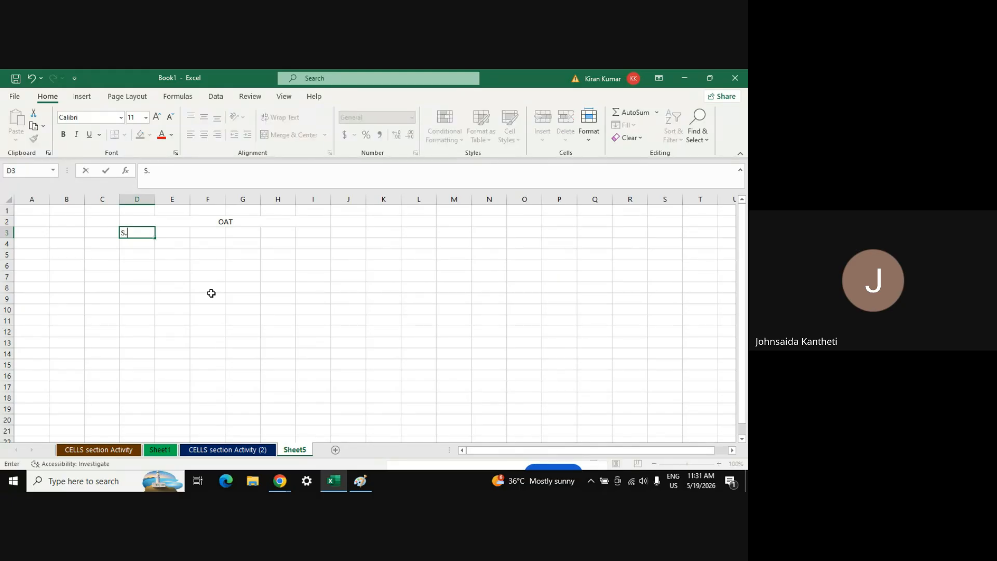
text(No)
key(Tab)
text(N)
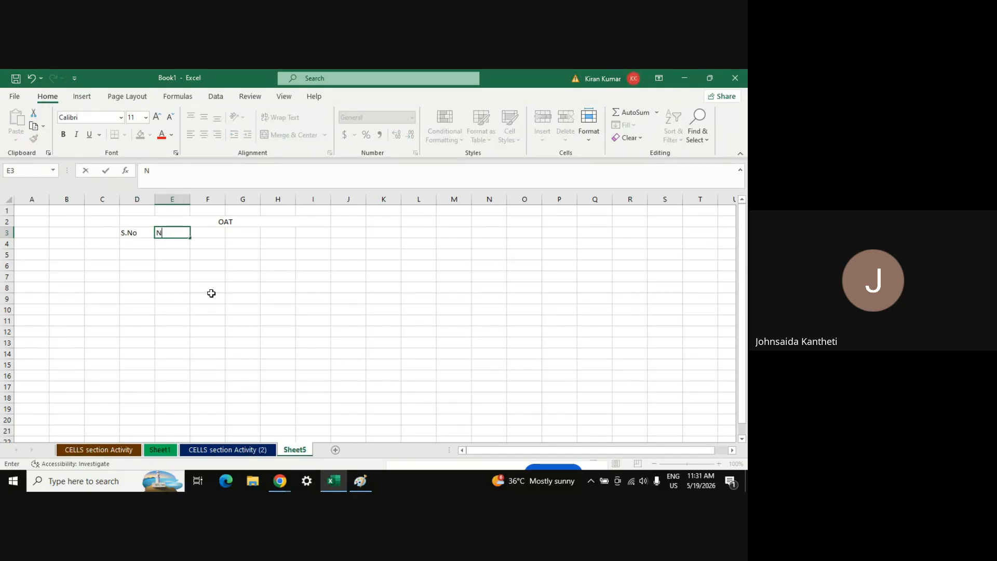
text(ame)
key(Tab)
text(c)
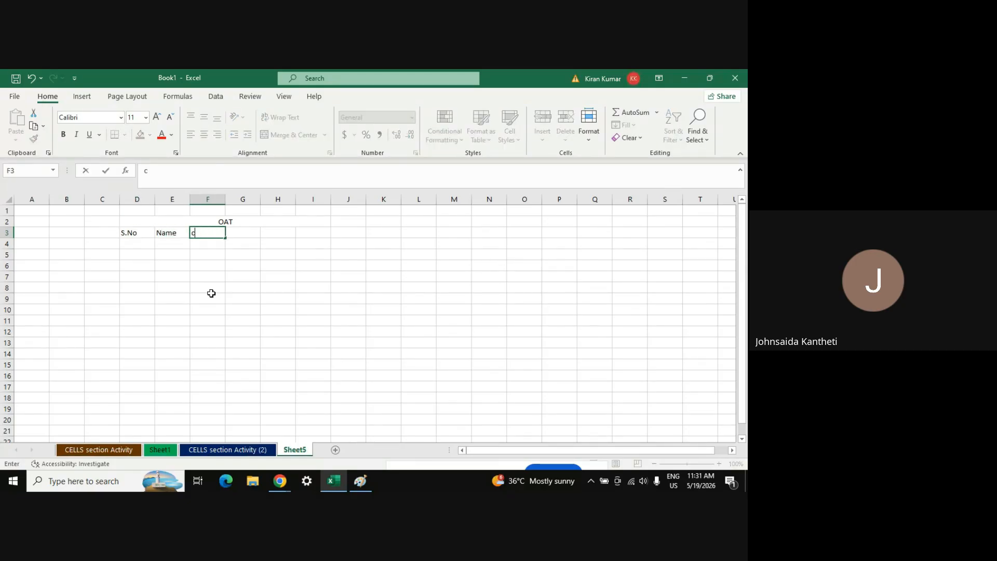
text(ollege)
key(Tab)
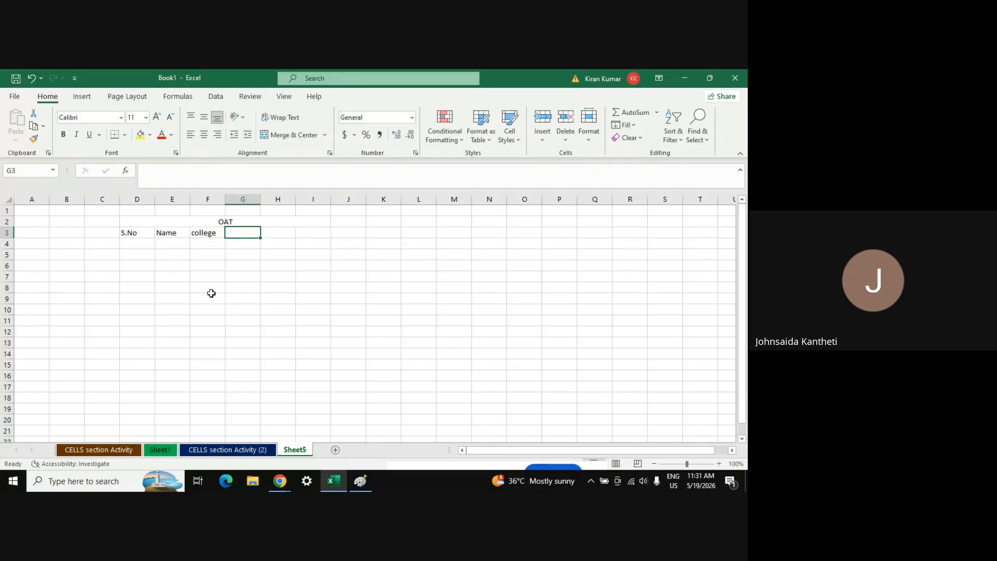
text(marks)
key(Tab)
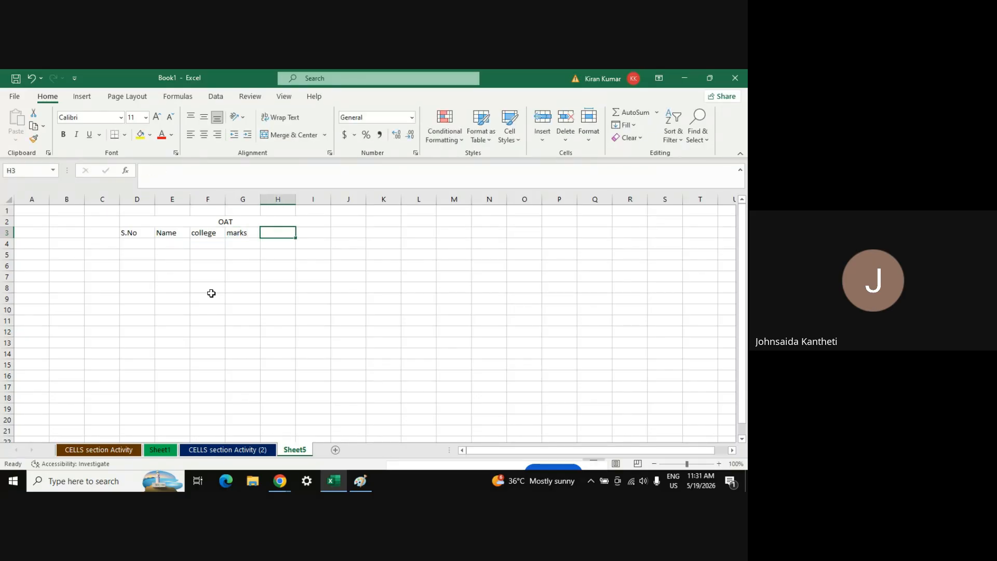
text(rank)
key(Down)
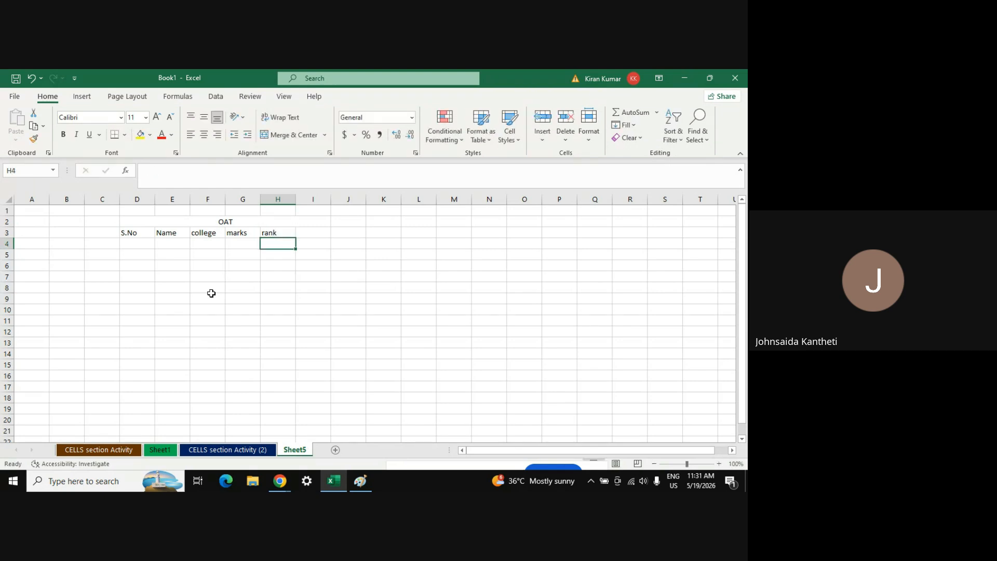
key(Left)
key(Left)
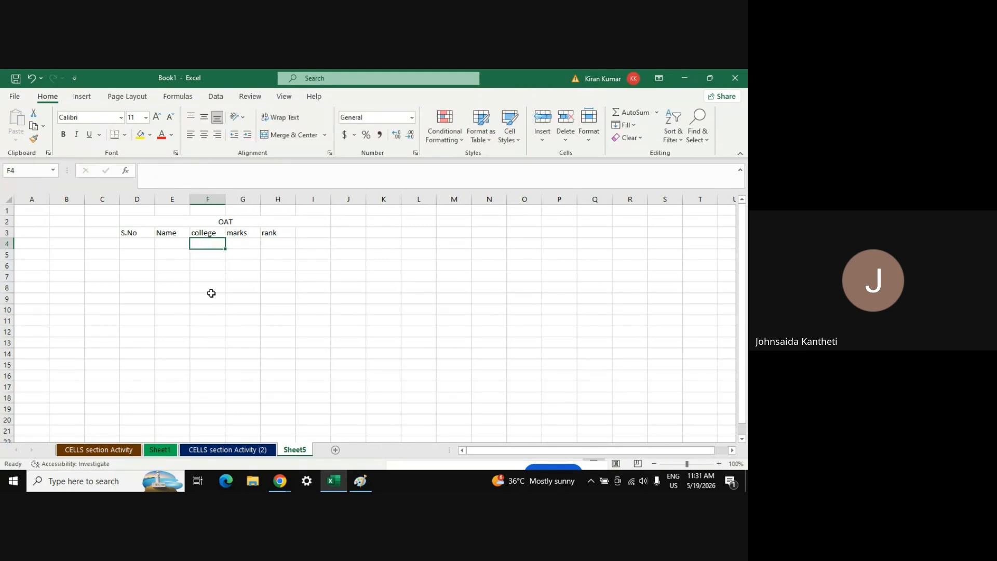
click(307, 232)
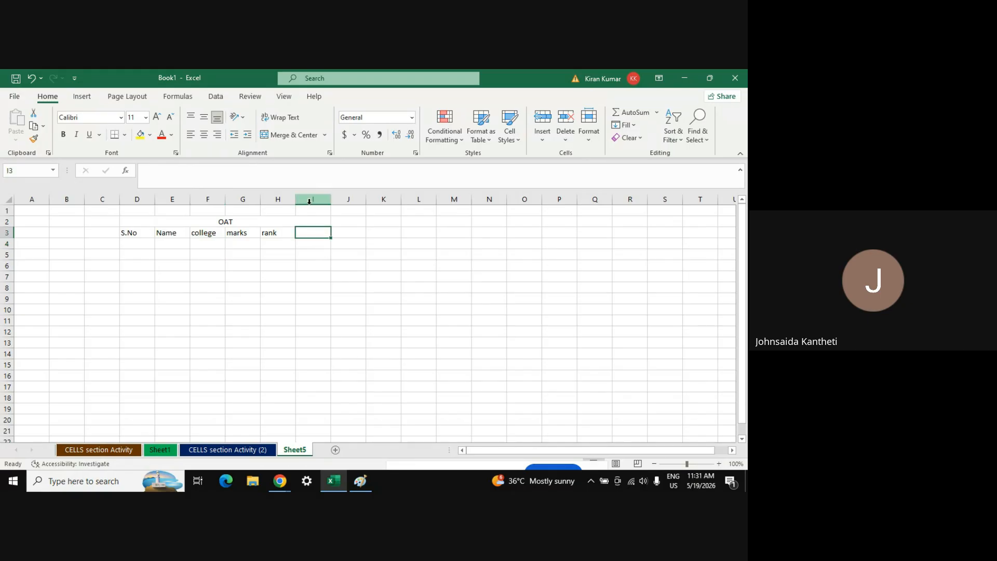
click(310, 198)
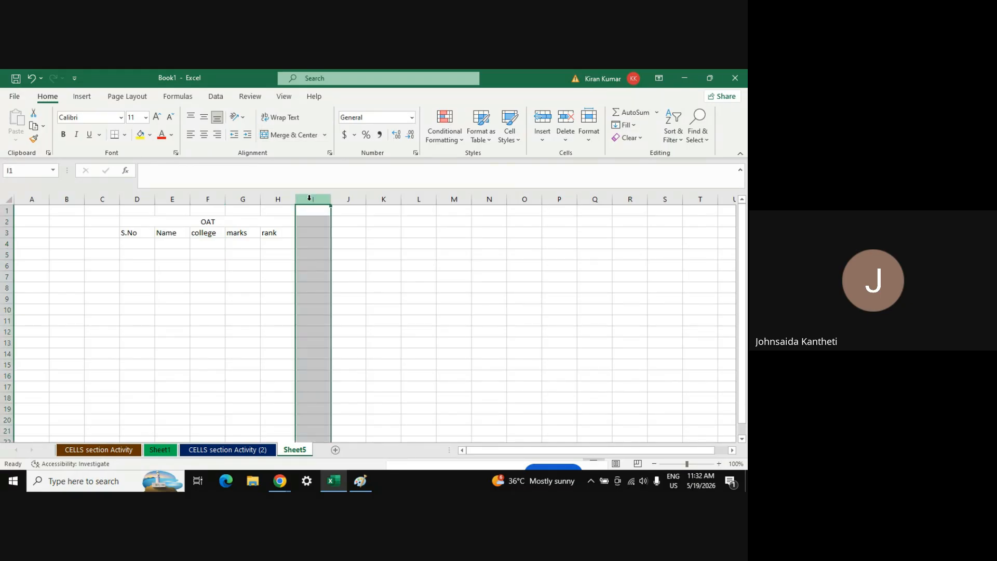
Number the S.No column 1 to 5 in D4:D8
click(138, 244)
text(1)
key(Return)
text(2)
key(Return)
text(3)
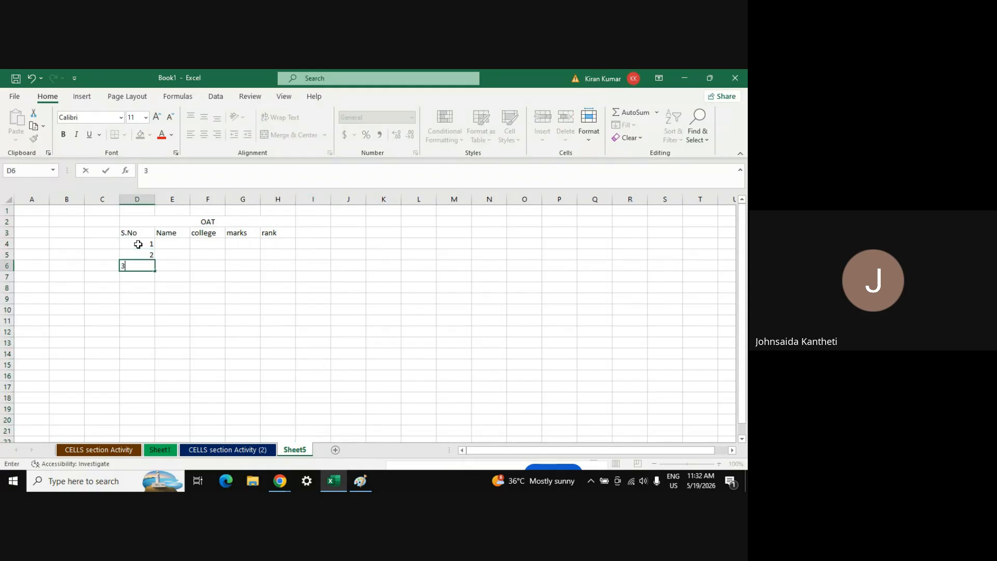
key(Return)
text(4)
key(Return)
text(5)
key(Return)
key(Right)
key(Up)
key(Up)
key(Up)
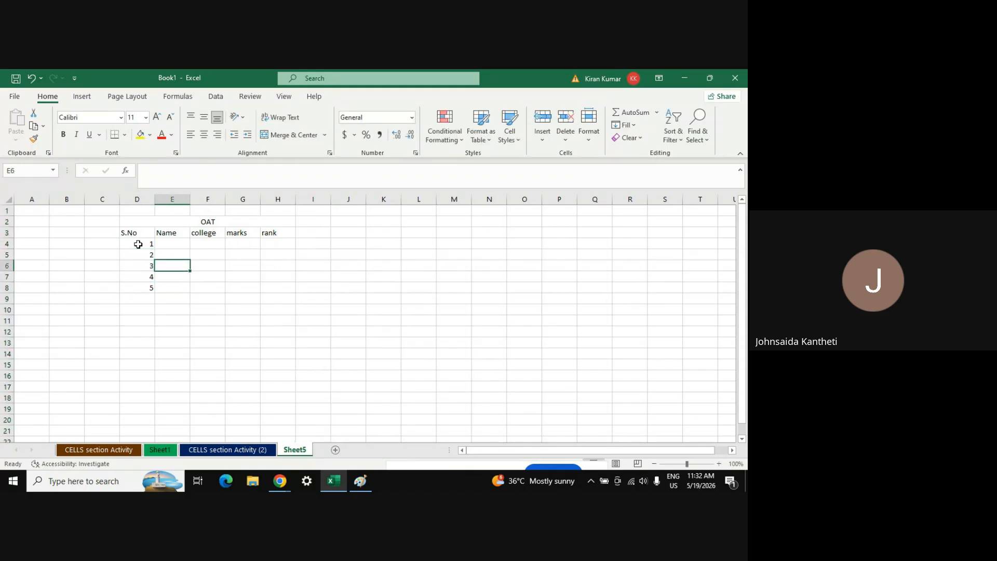
key(Up)
key(Up)
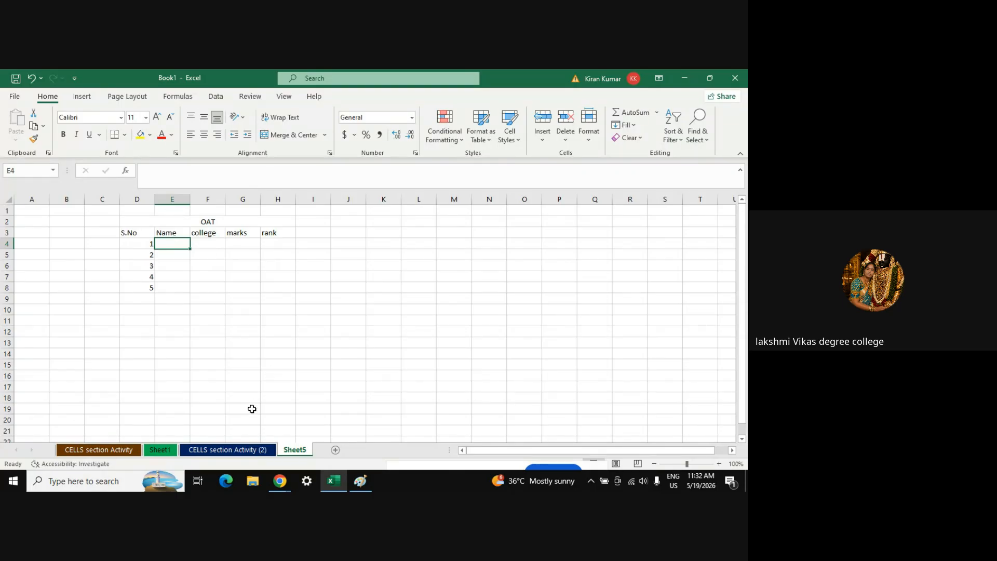
Mute then unmute the microphone in the Meet call, and return to Excel's Sheet5
mouse_move(280, 481)
click(234, 453)
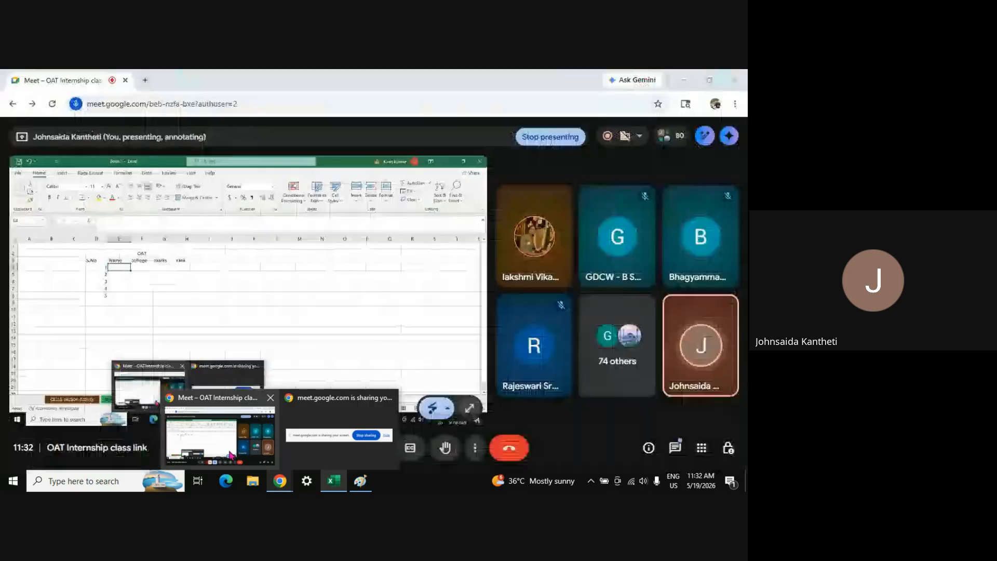
click(241, 451)
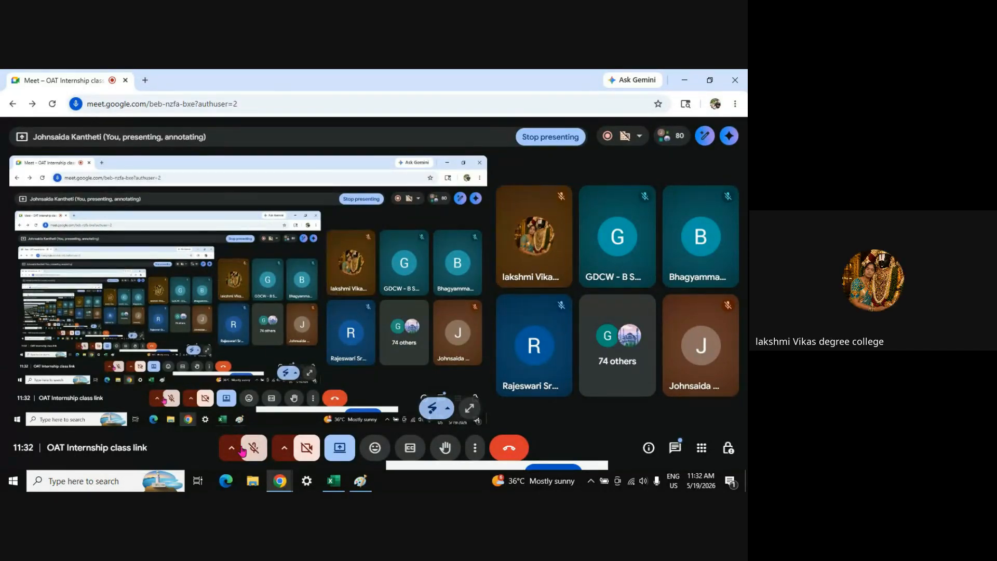
click(242, 450)
key(alt+Tab)
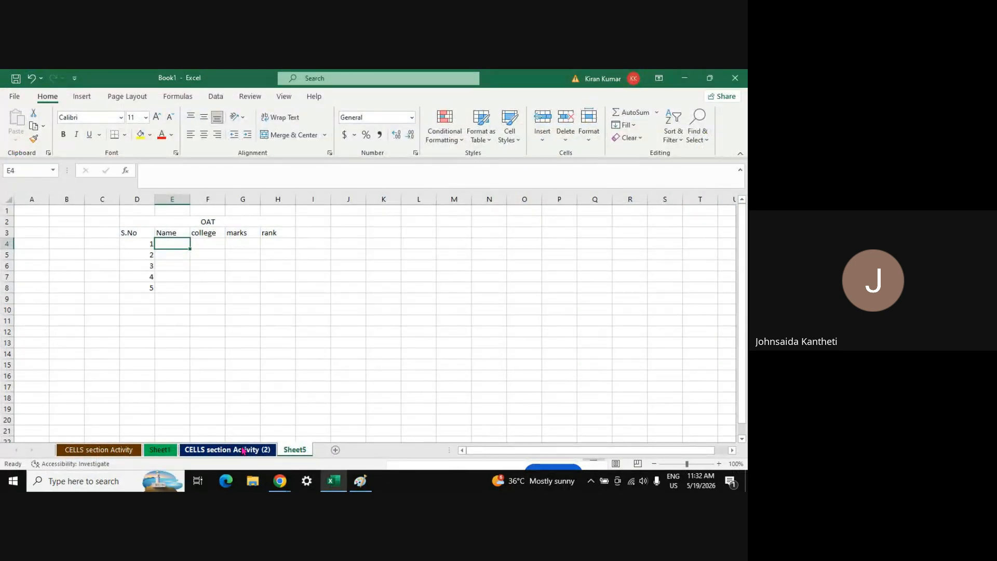
Enter the first three student names in E4:E6
text(laksh)
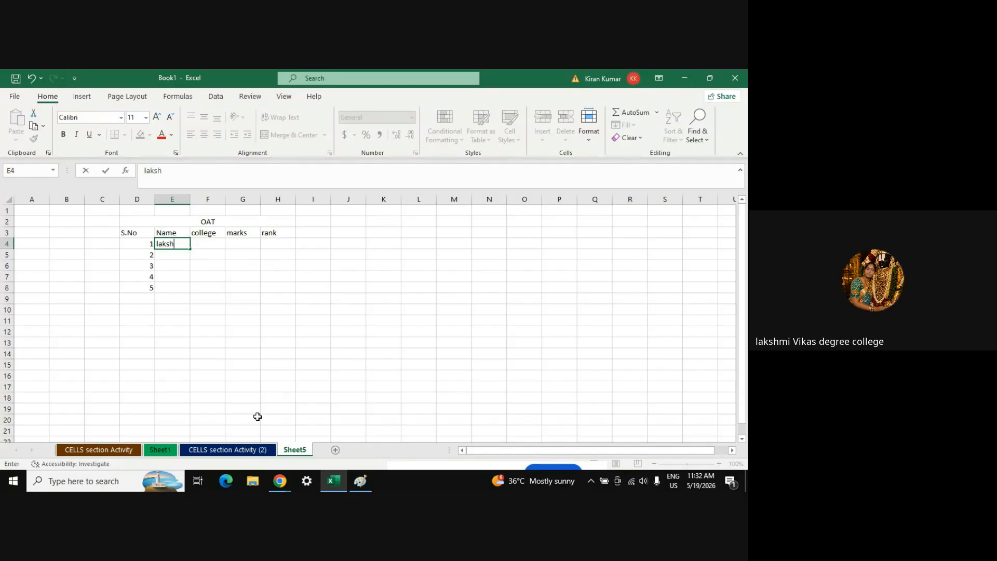
text(mi)
key(Return)
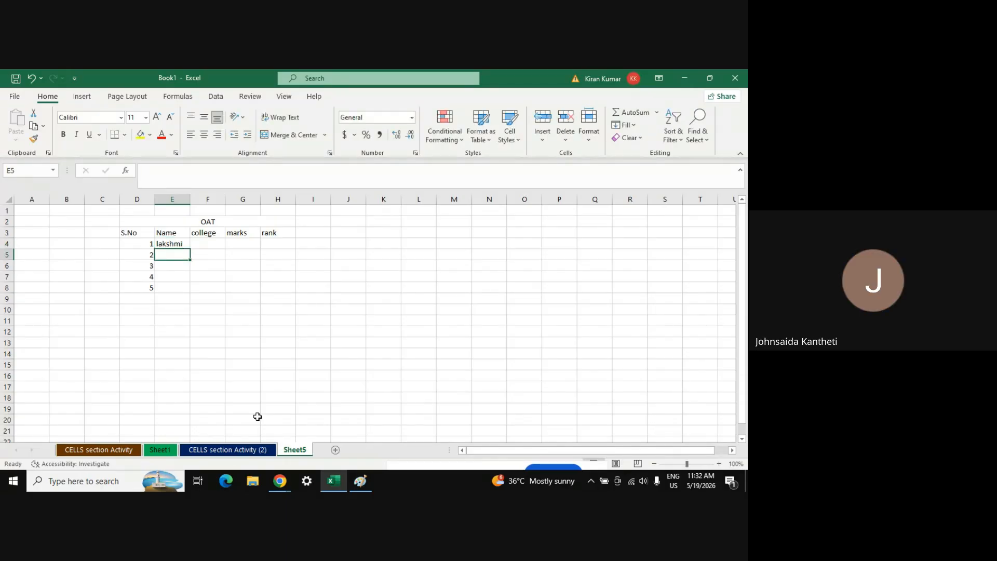
key(Right)
key(Up)
key(Down)
key(Left)
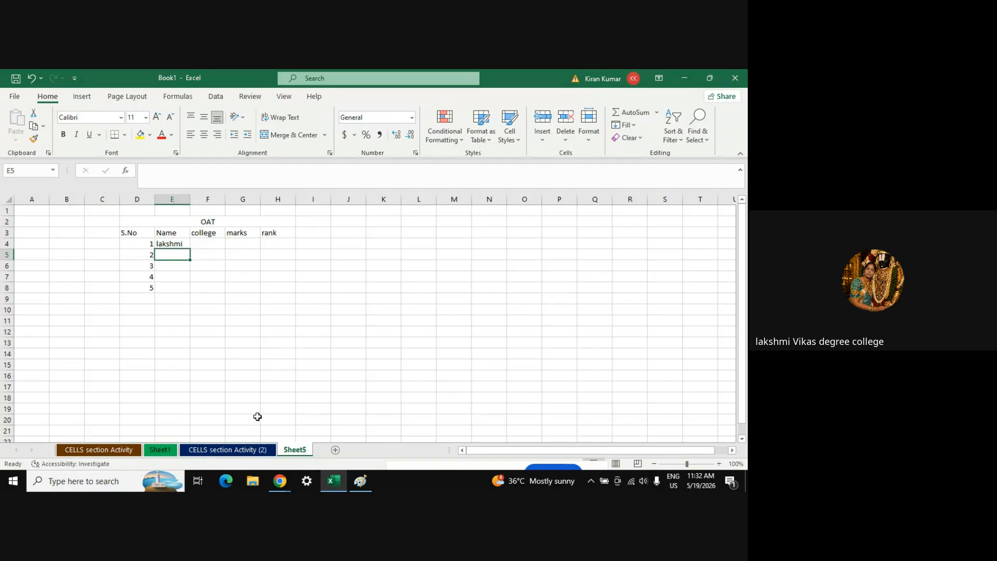
text(madhavu)
key(Return)
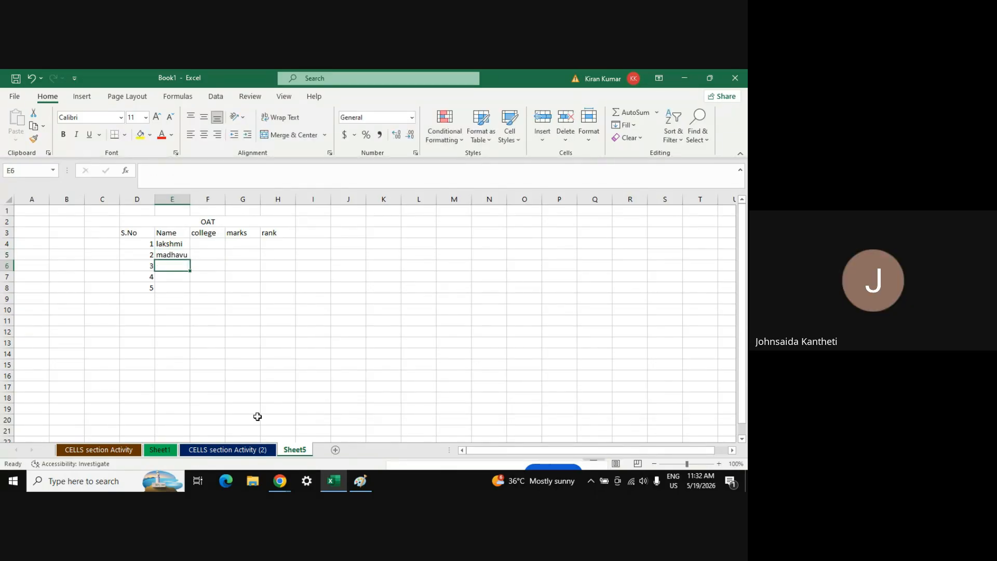
key(Up)
key(Down)
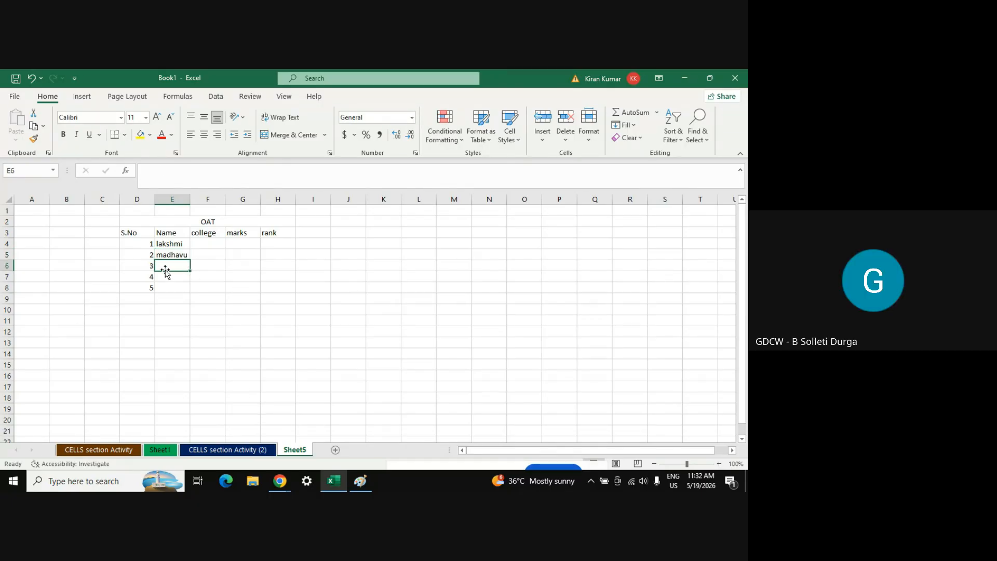
text(anitha)
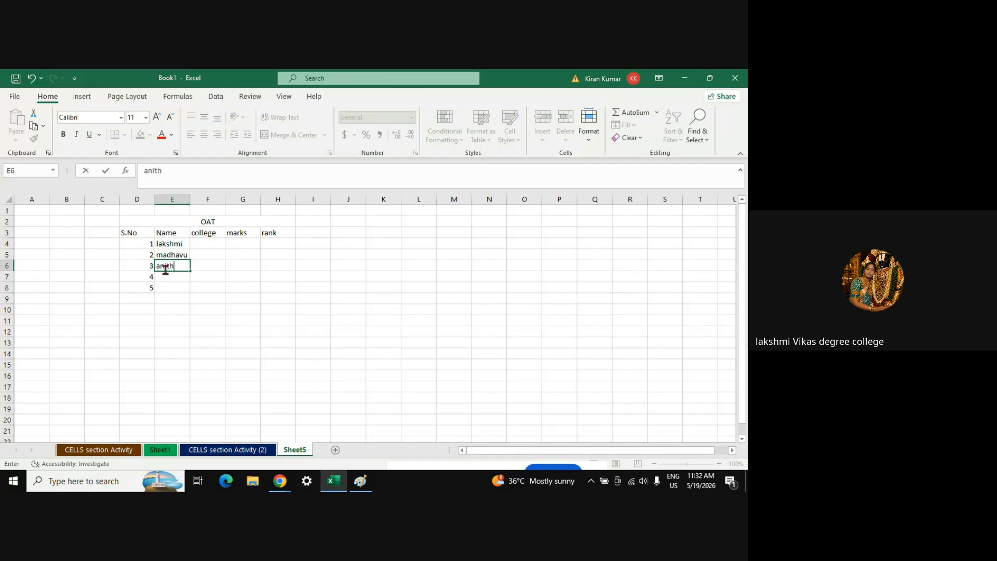
key(Return)
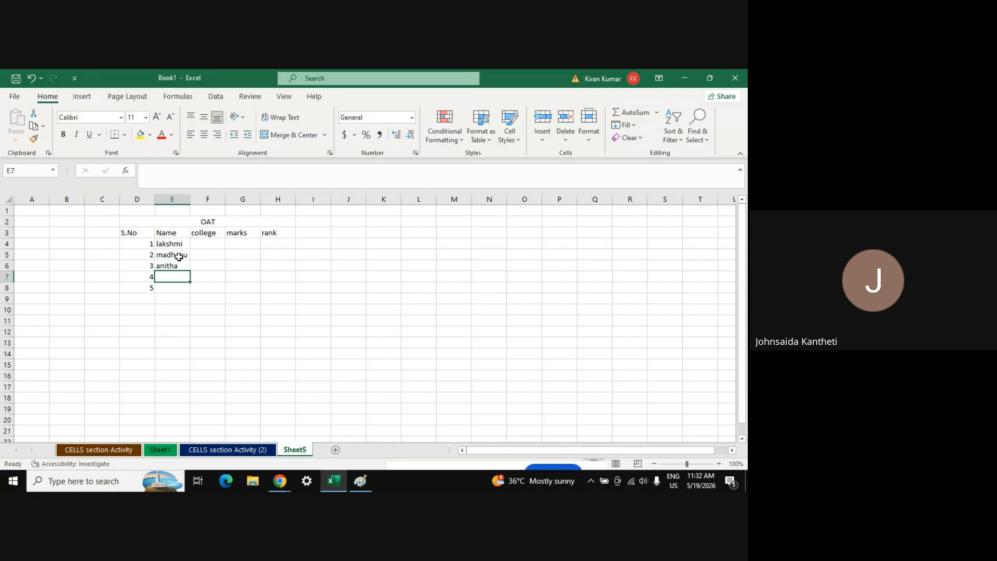
Correct the spelling of the second student's name in E5
double_click(178, 254)
key(Delete)
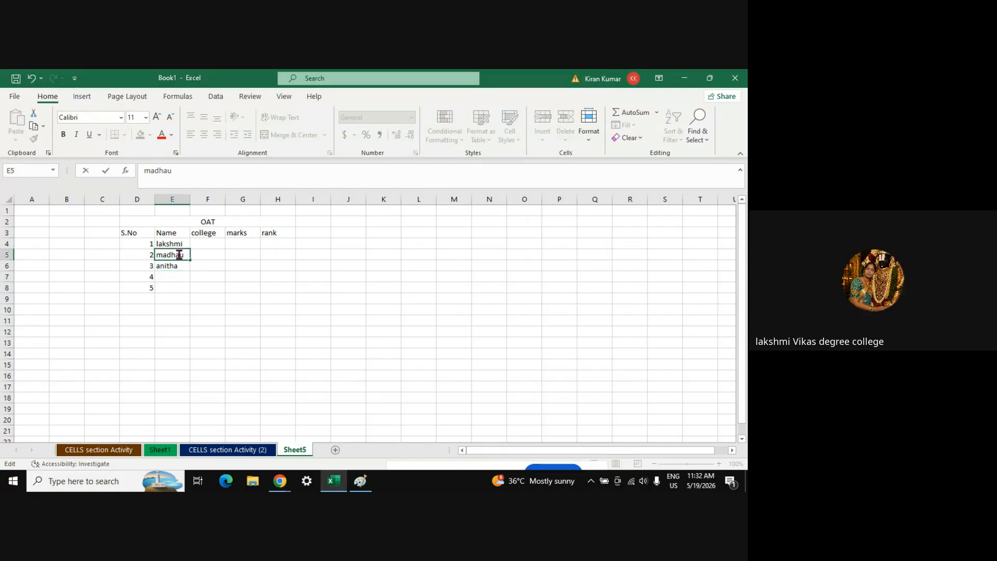
text(i)
key(Return)
key(Return)
key(Up)
key(Up)
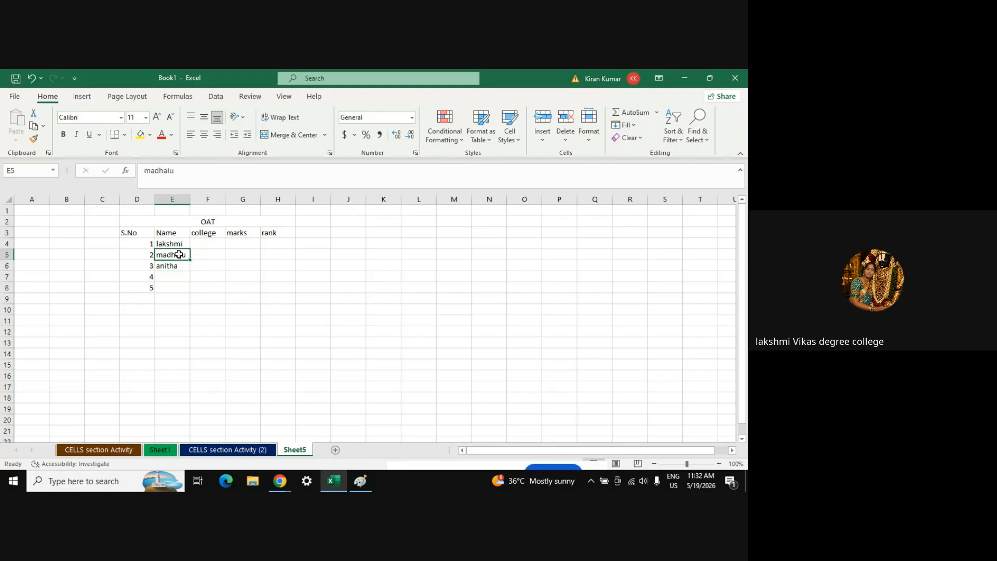
click(189, 171)
key(BackSpace)
key(Return)
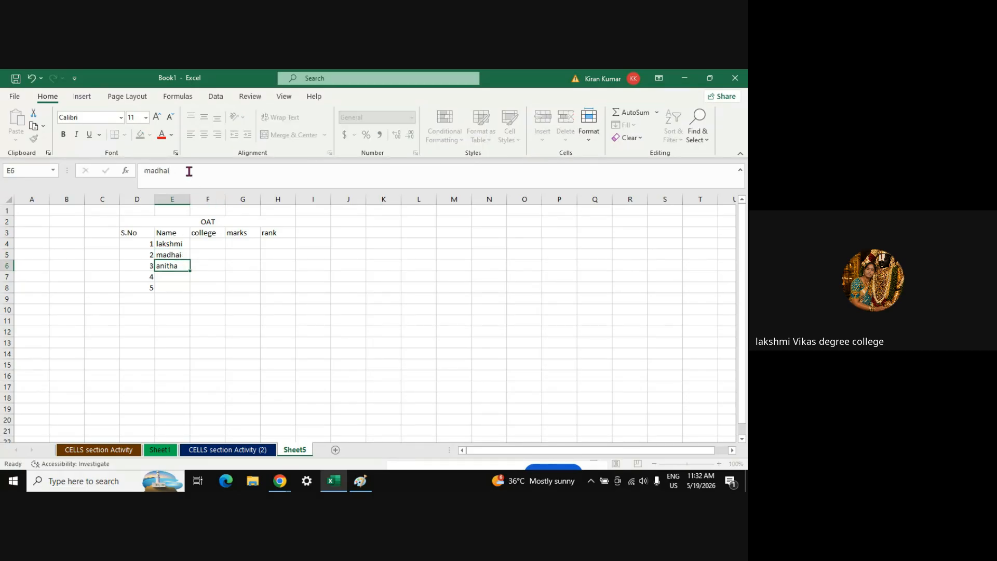
key(Return)
key(Return)
key(Up)
Enter the fourth and fifth student names in E7:E8
text(durga)
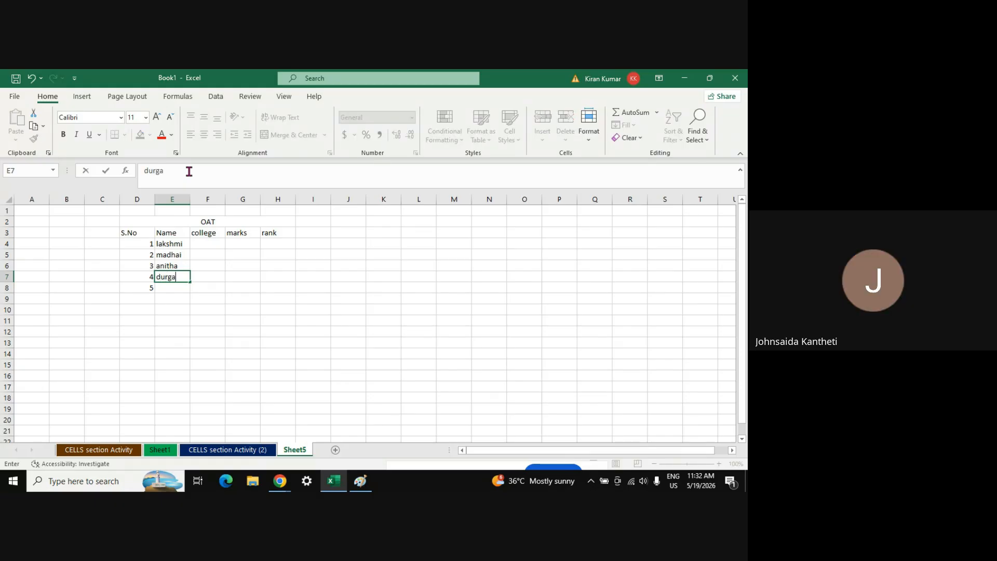
key(Return)
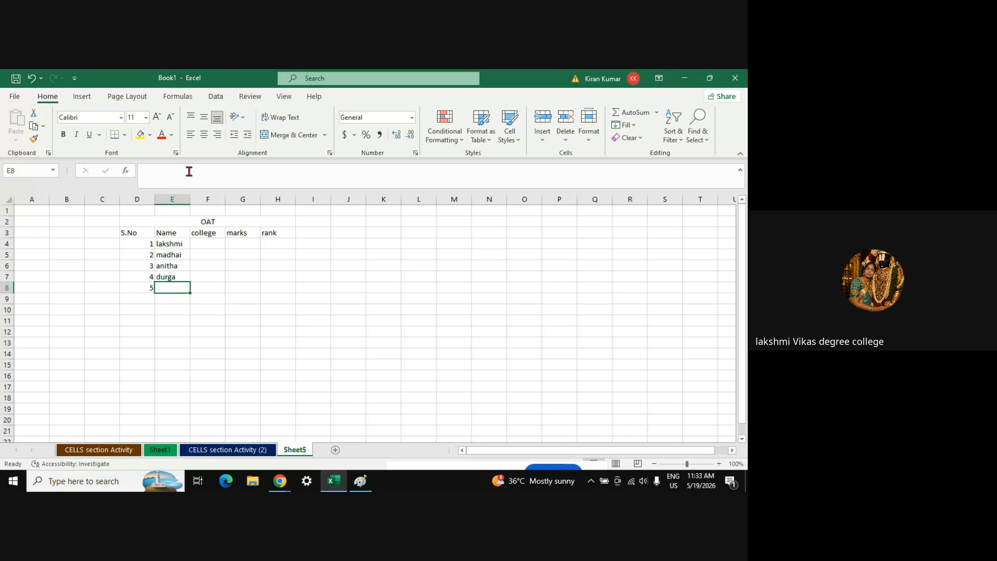
text(jyothi)
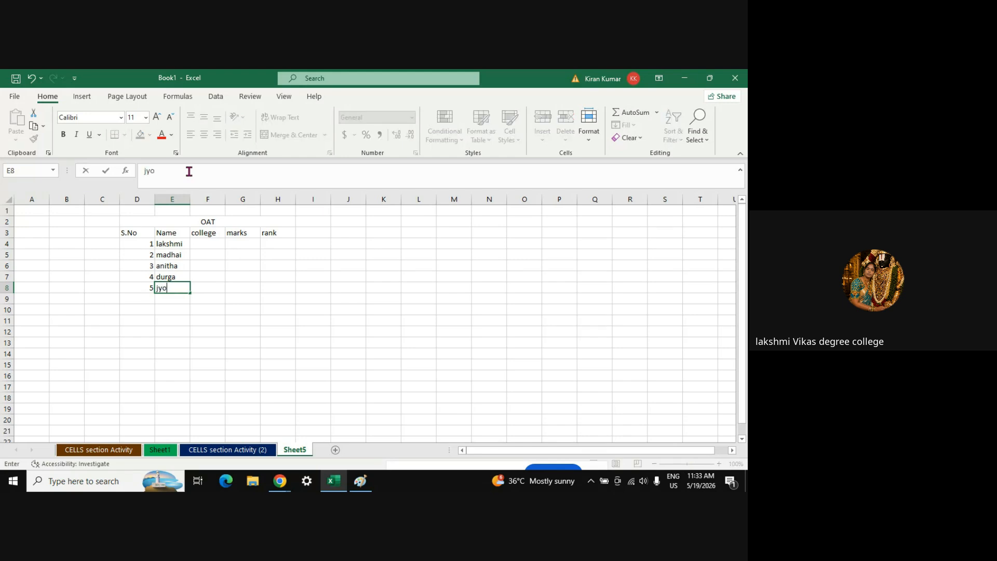
key(Return)
key(Up)
key(Up)
key(Up)
key(Up)
key(Up)
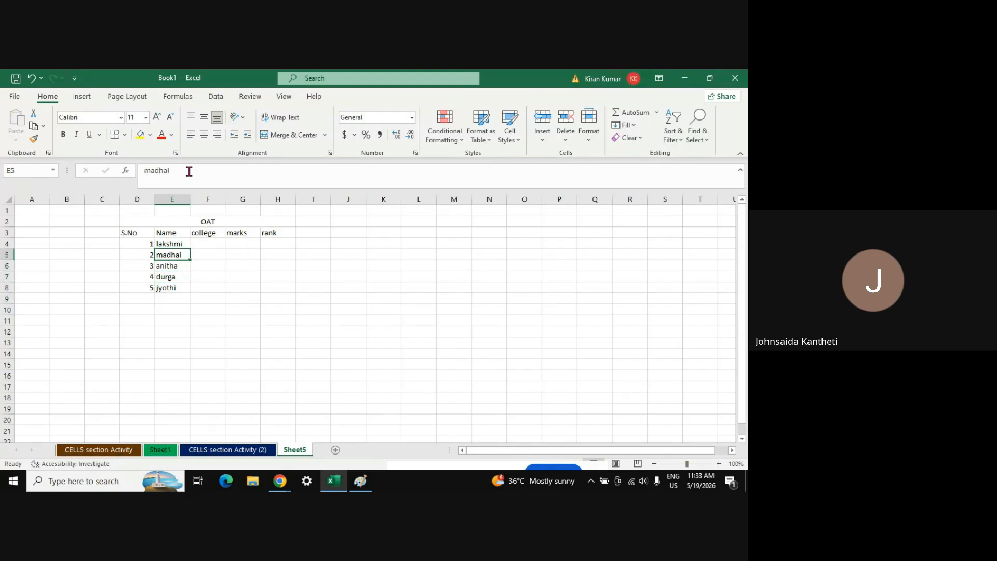
key(Right)
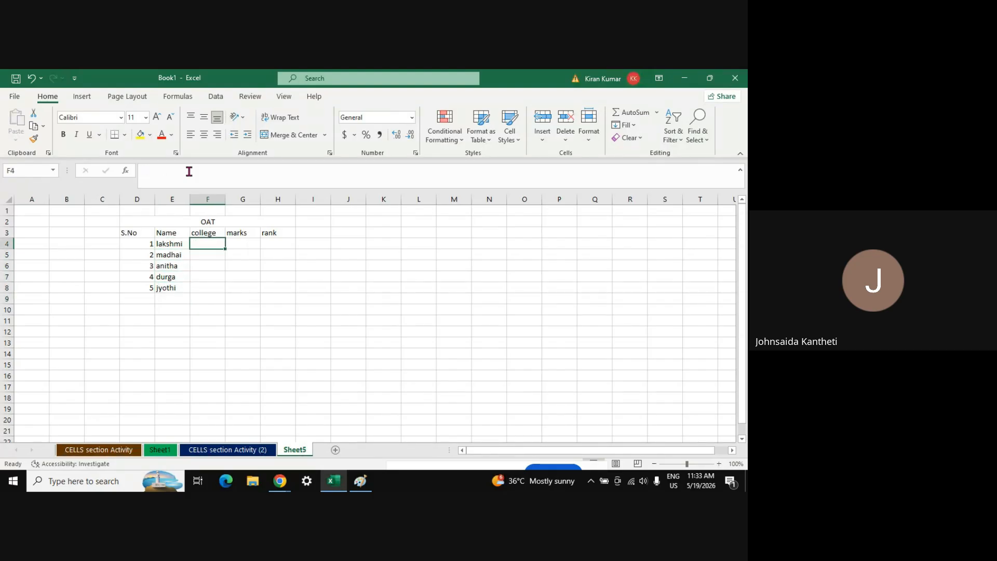
Enter GUNTUR as the college in F4 and fill it down for all five students
text(G)
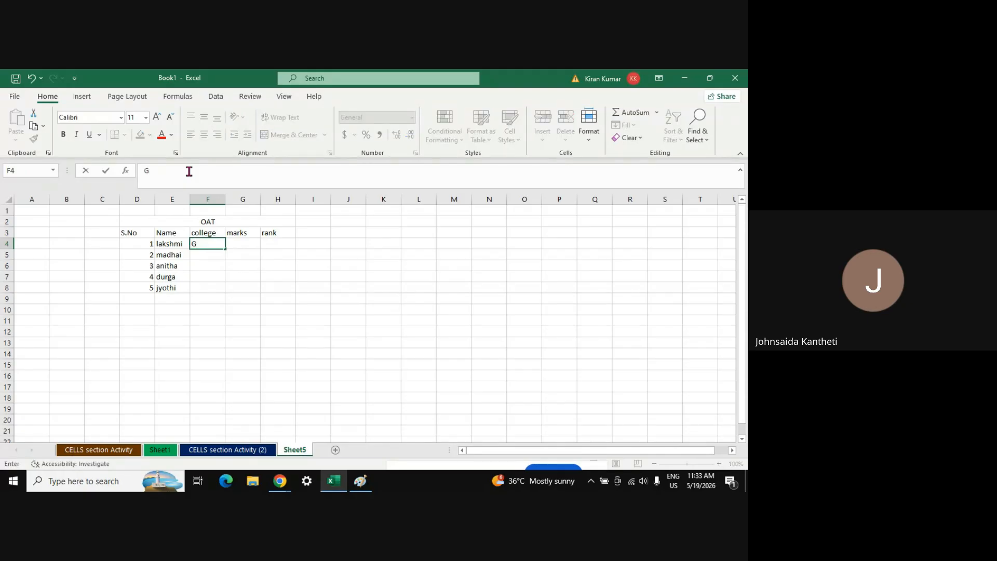
text(UNTUR)
key(Return)
key(Up)
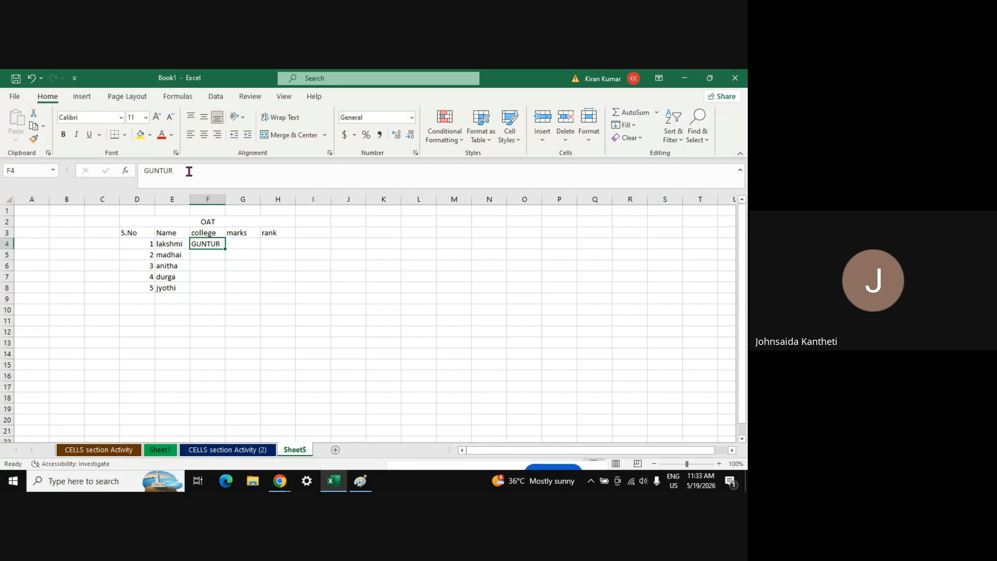
key(Down)
key(Up)
key(Up)
key(Down)
double_click(227, 249)
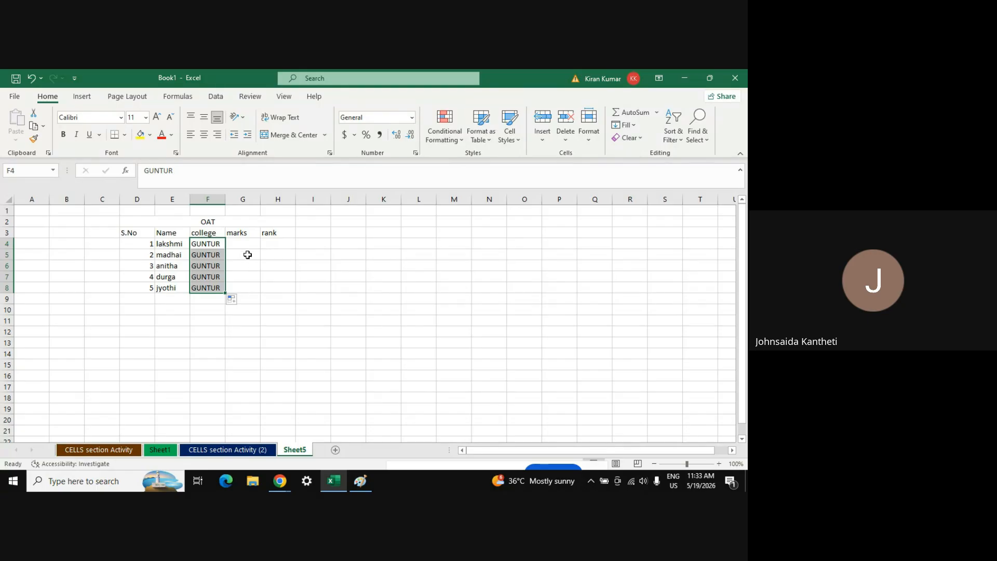
Enter marks 90, 85, 80, 75 and 70 in G4:G8
click(247, 255)
click(240, 243)
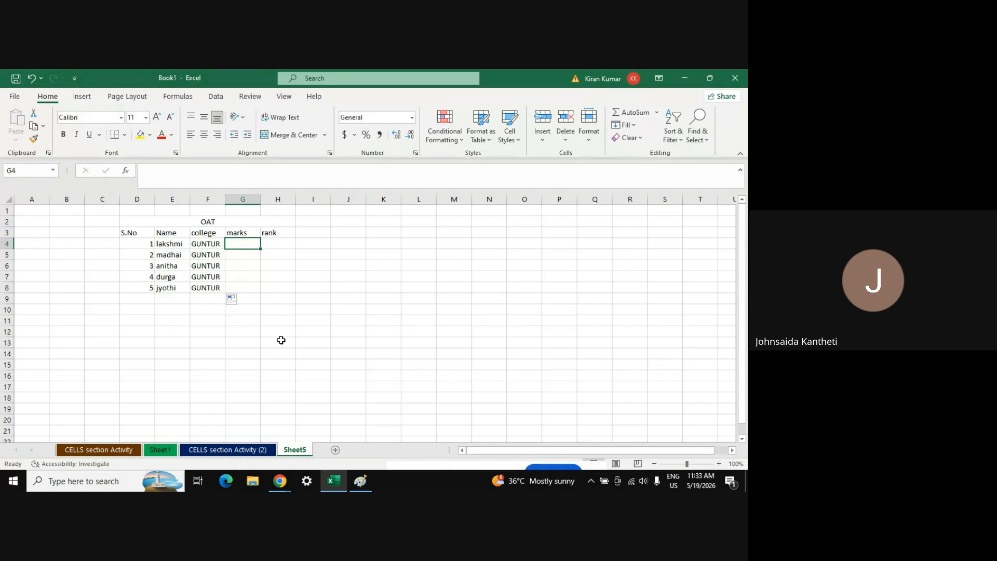
text(90)
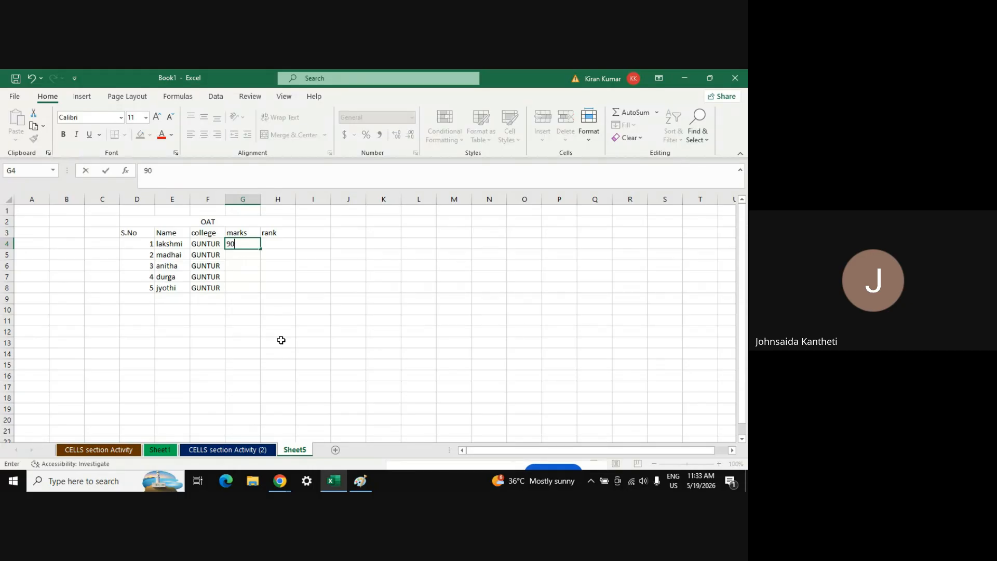
key(Return)
text(8)
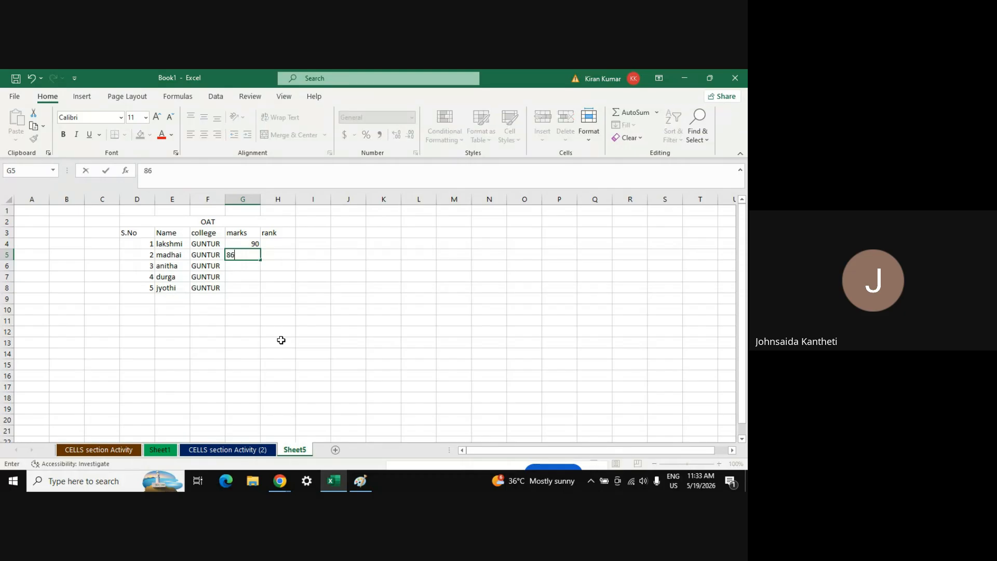
text(5)
key(Return)
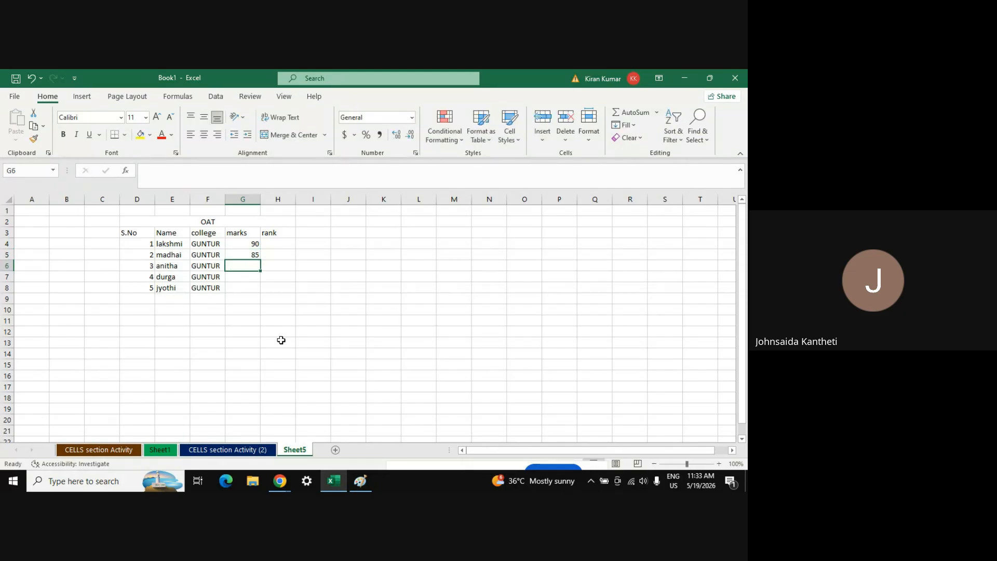
text(80)
key(Return)
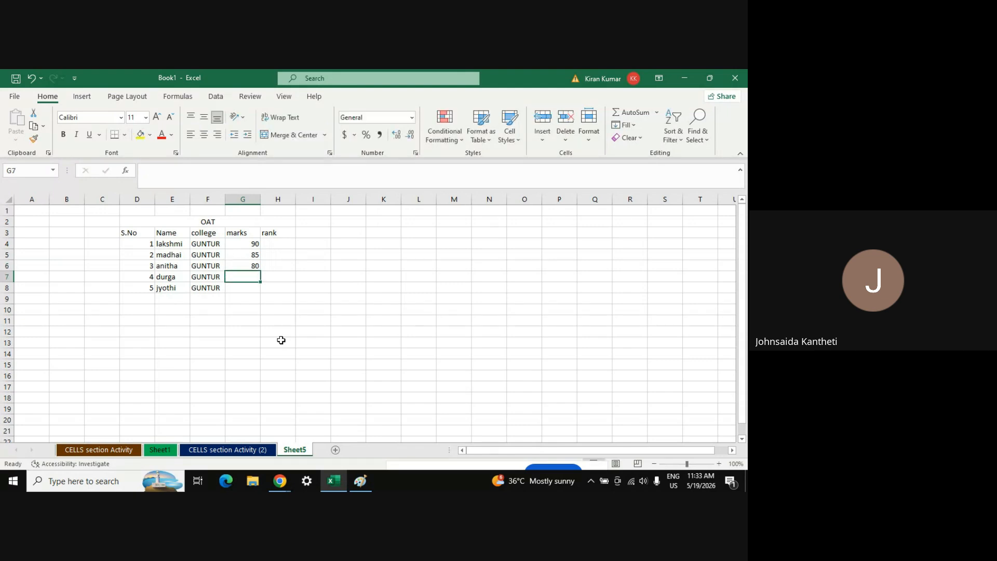
text(75)
key(Return)
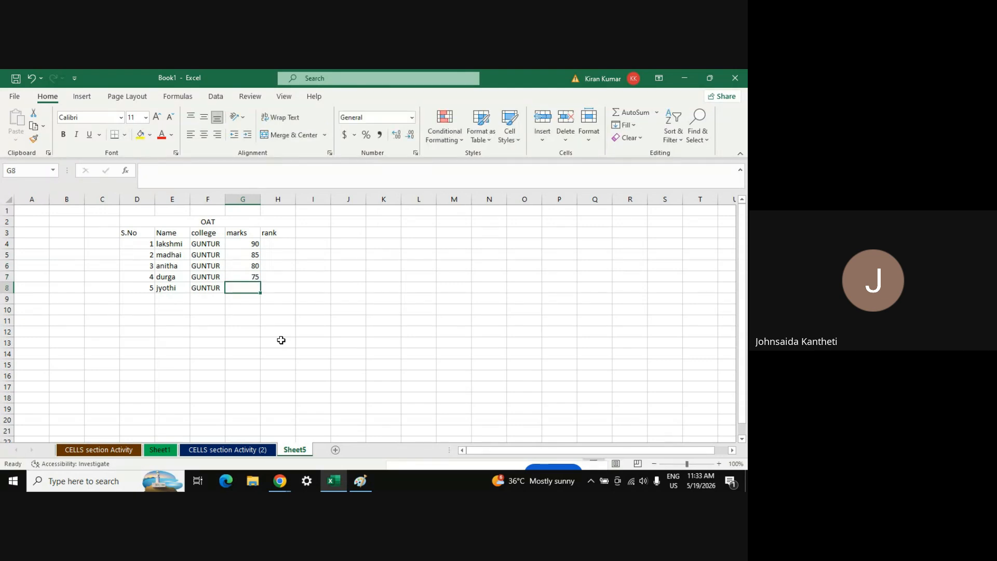
text(70)
key(Tab)
Enter ranks 1, 2, 3 and extend them with the fill handle to 4 and 5
key(Up)
key(Up)
key(Up)
key(Up)
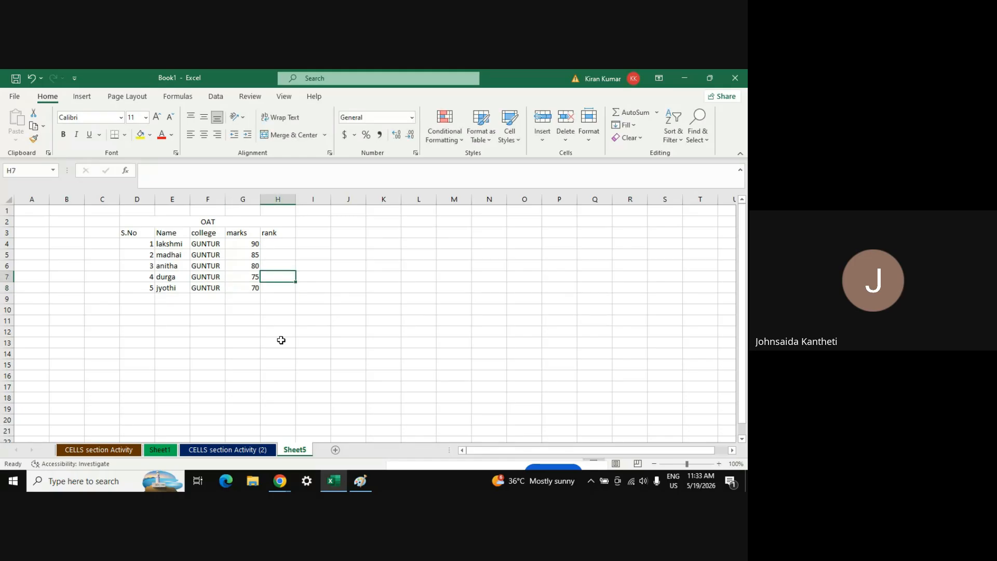
key(Down)
text(2)
key(Return)
text(3)
key(Return)
key(Up)
key(Up)
key(Up)
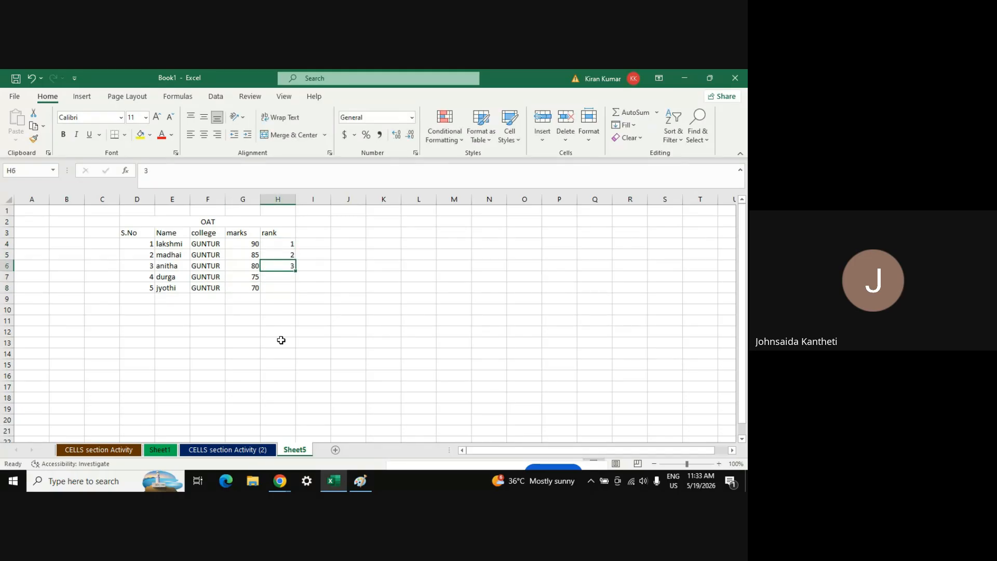
key(shift+Down)
key(shift+Down)
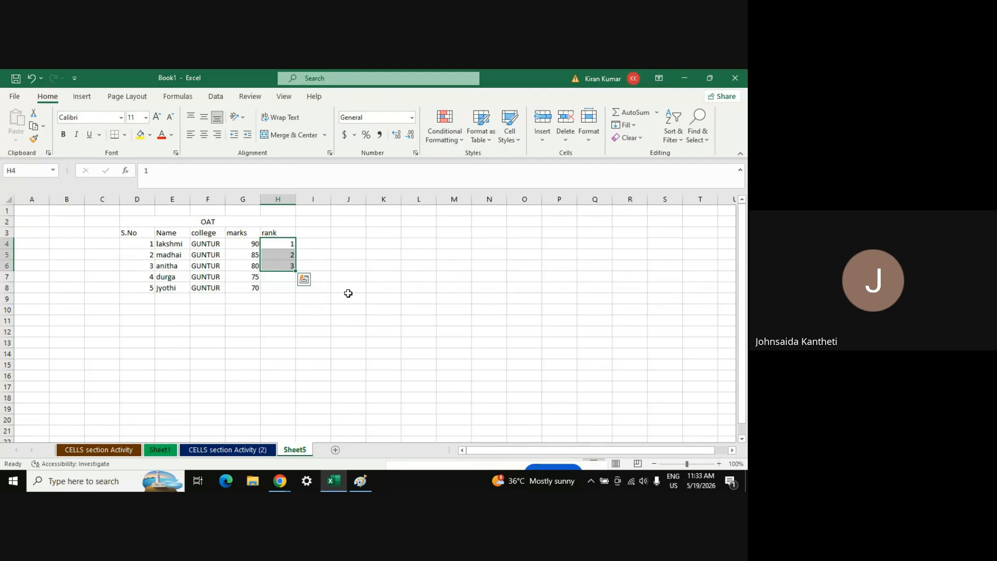
drag(296, 271, 296, 287)
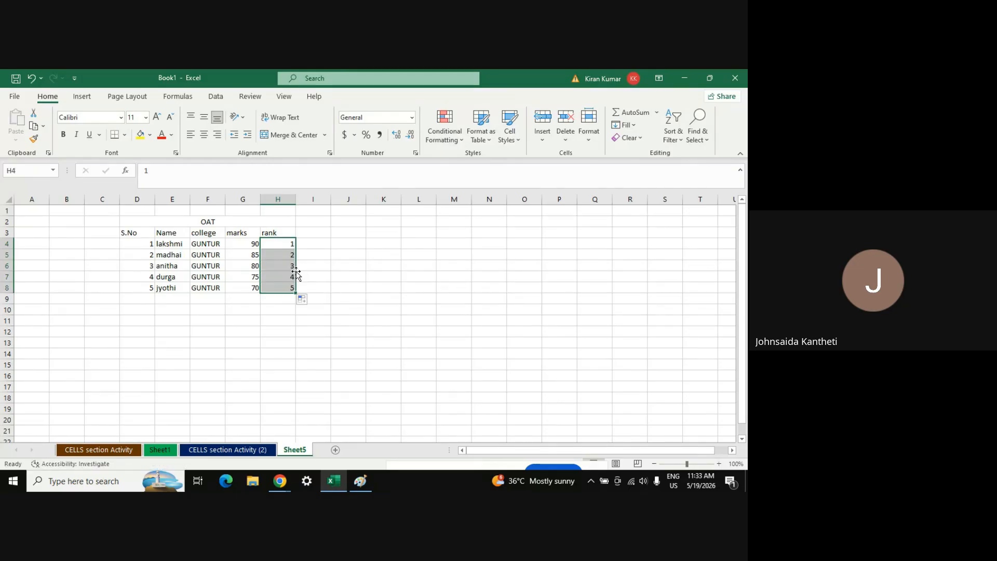
click(273, 299)
Apply All Borders to the table range D3:H8, then switch back to the Google Meet window
click(124, 233)
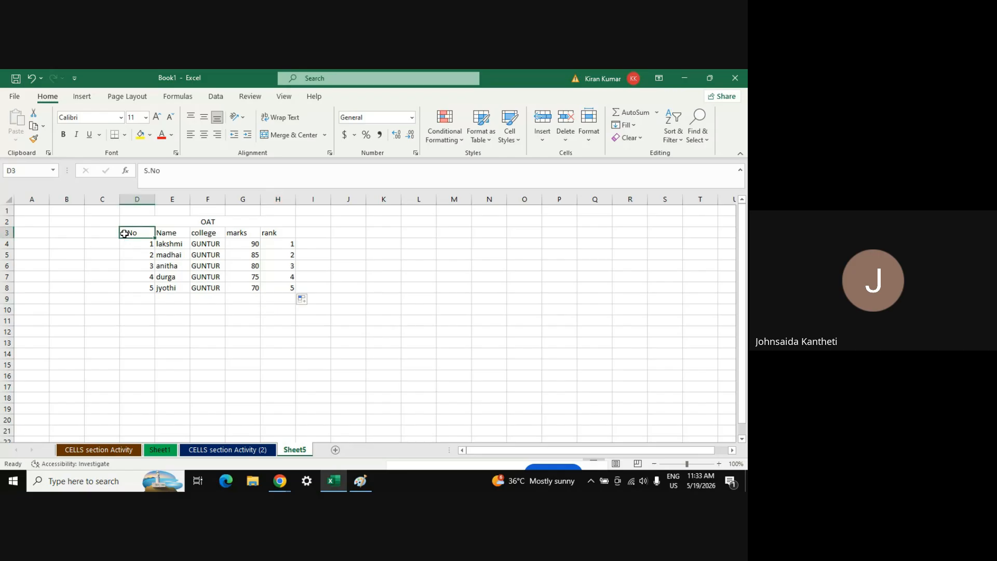
key(ctrl+shift+Right)
key(ctrl+shift+Down)
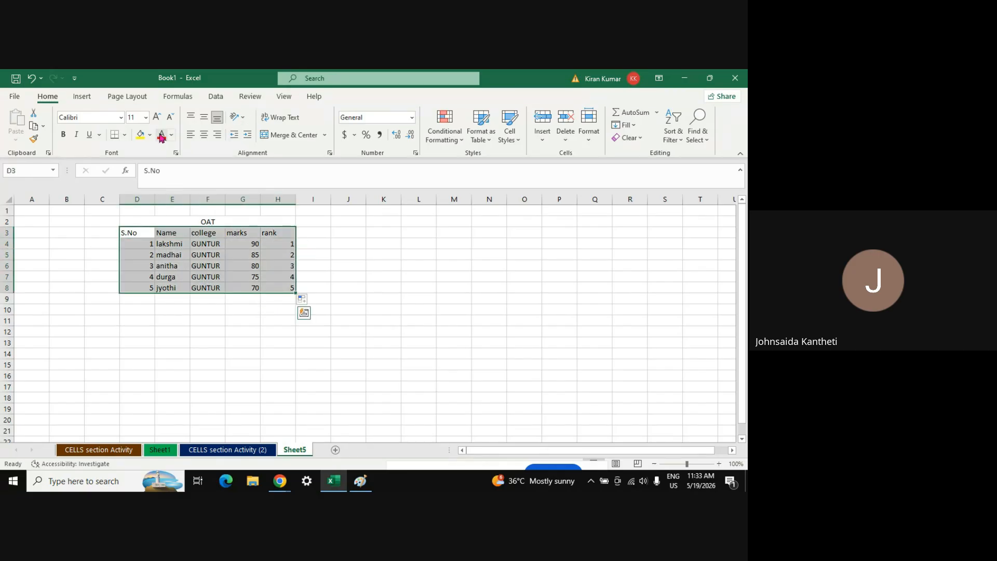
click(125, 136)
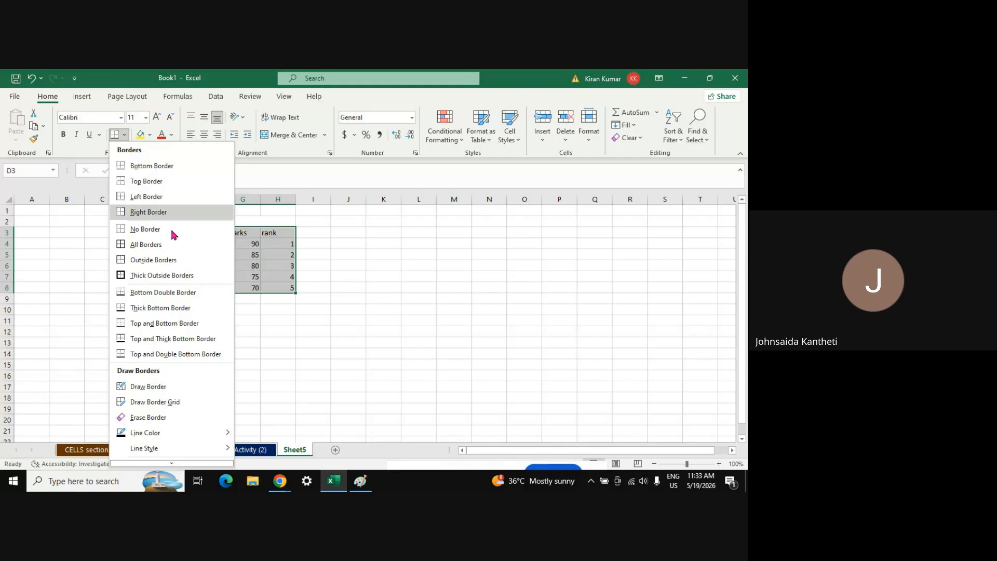
click(144, 247)
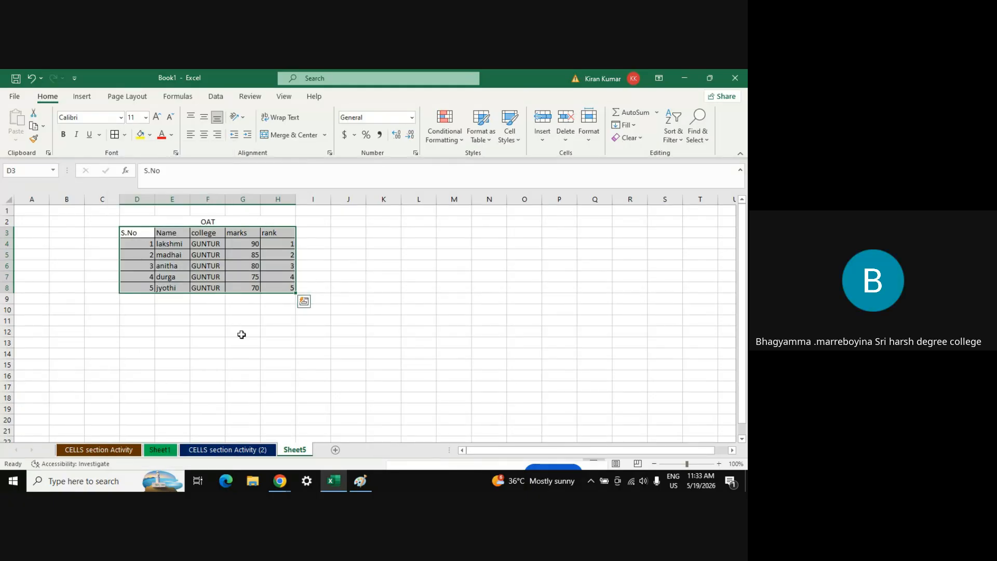
mouse_move(277, 484)
click(246, 453)
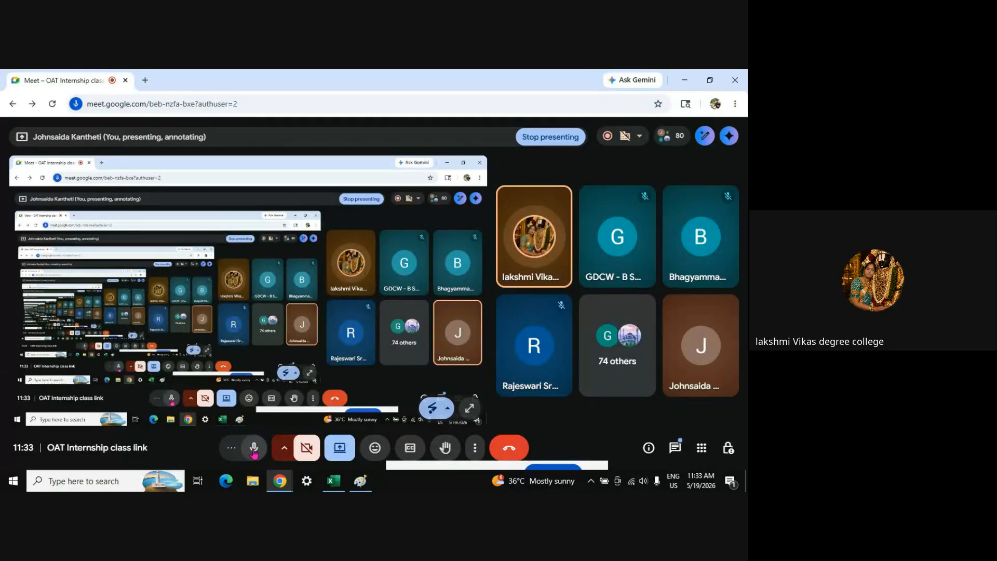
Stop screen sharing, close the chat panel, and bring Book1 - Excel back to the front
click(340, 448)
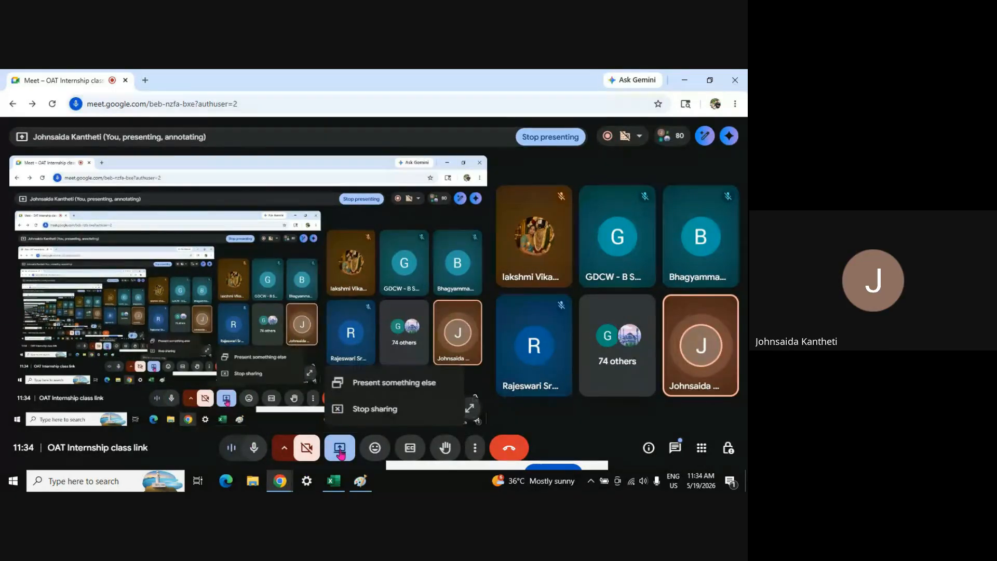
click(372, 415)
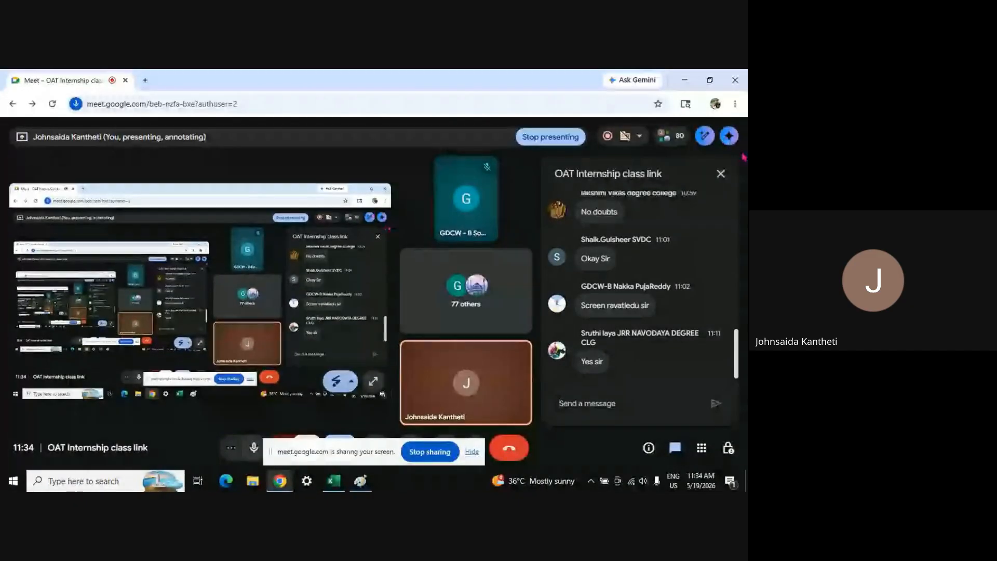
click(721, 173)
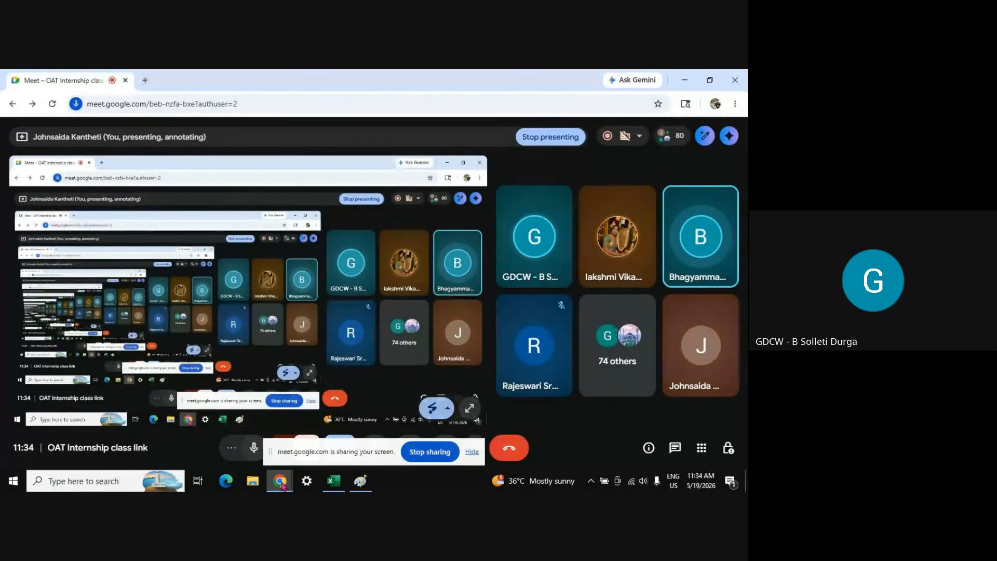
mouse_move(334, 485)
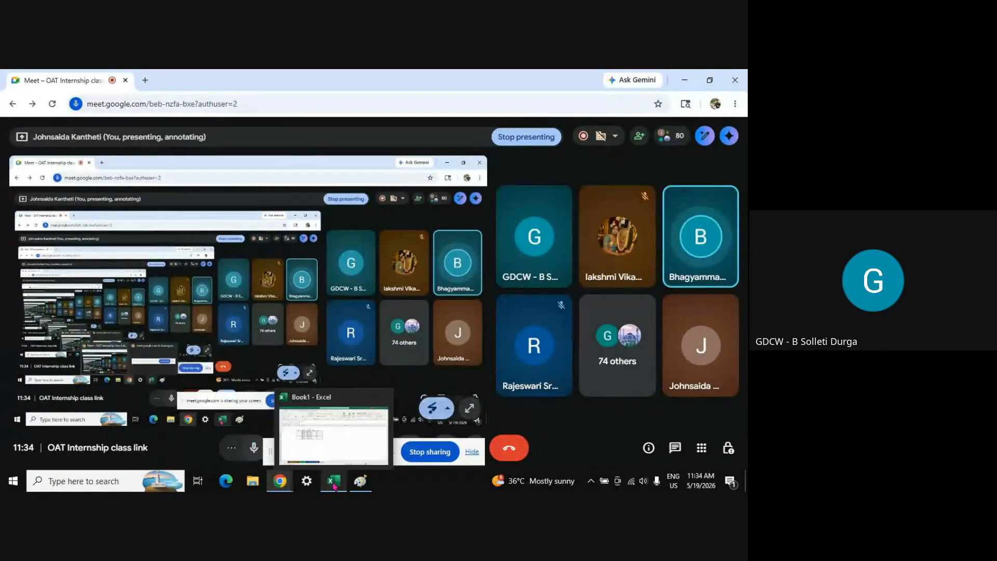
click(335, 427)
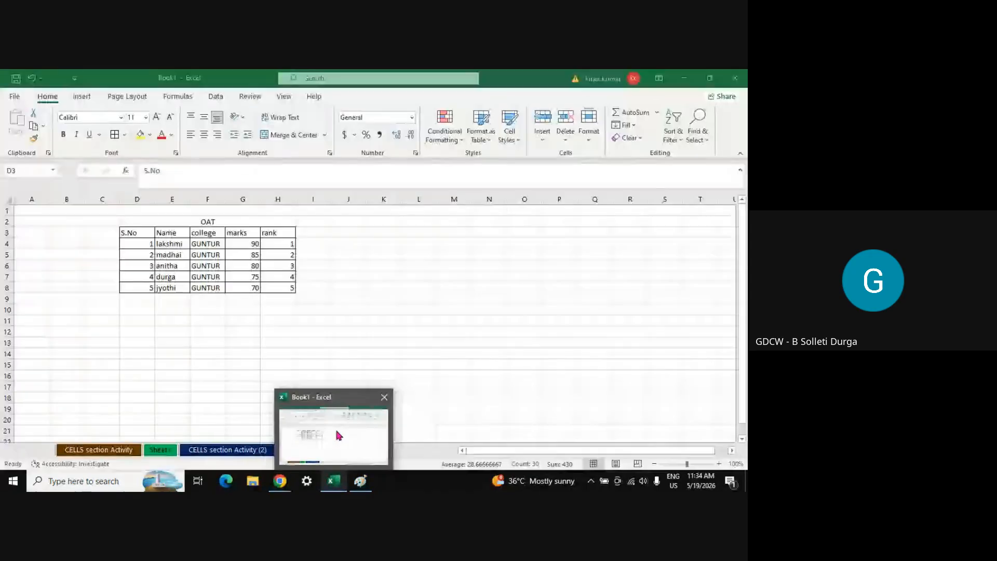
Centre the table contents and enlarge the table text and the merged OAT title
click(204, 136)
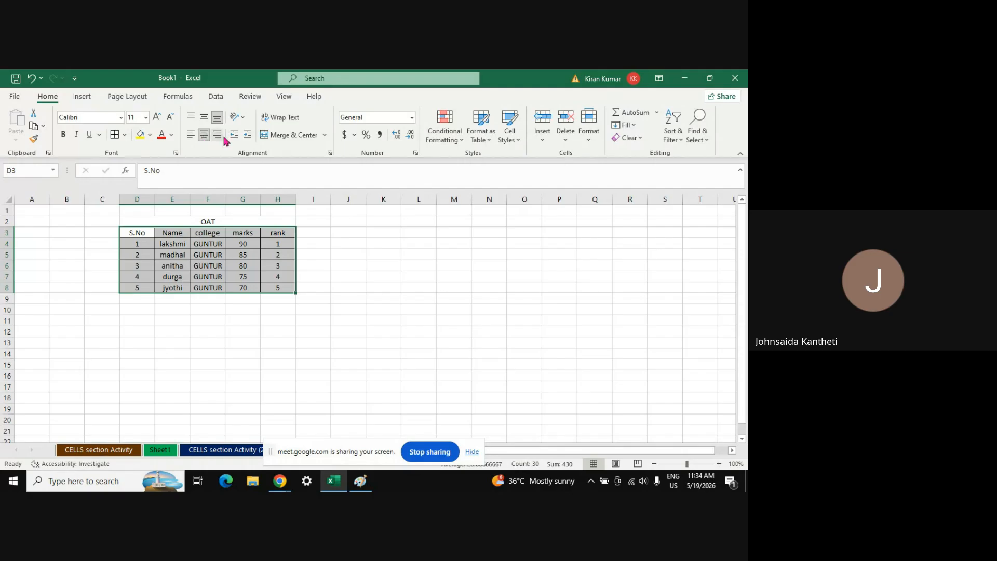
click(158, 118)
click(157, 118)
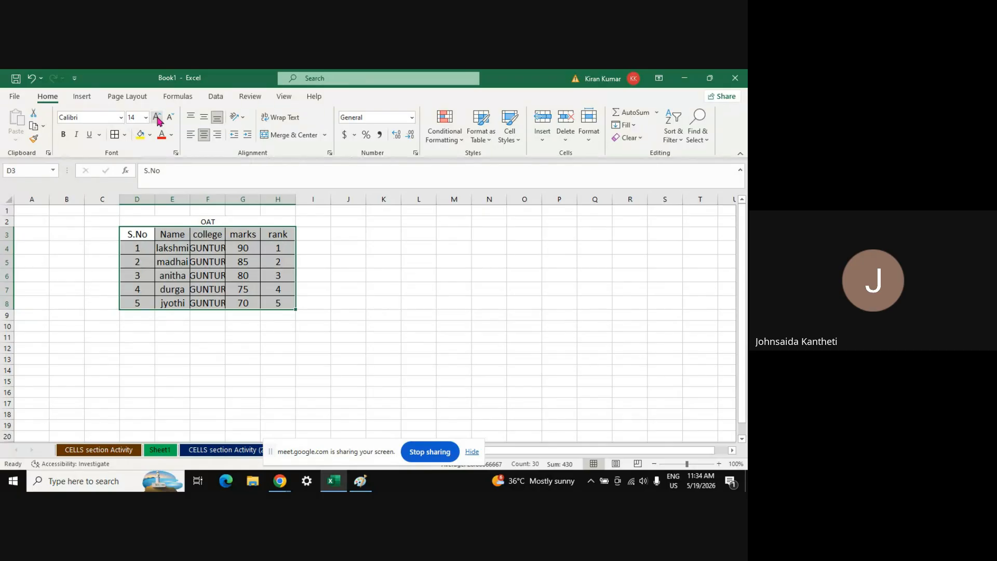
click(158, 118)
click(158, 117)
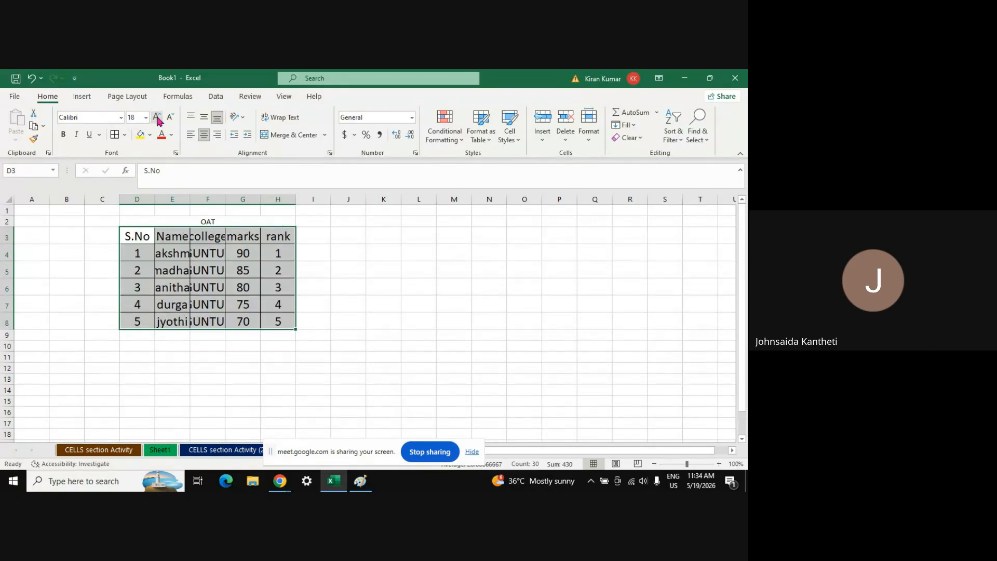
click(215, 222)
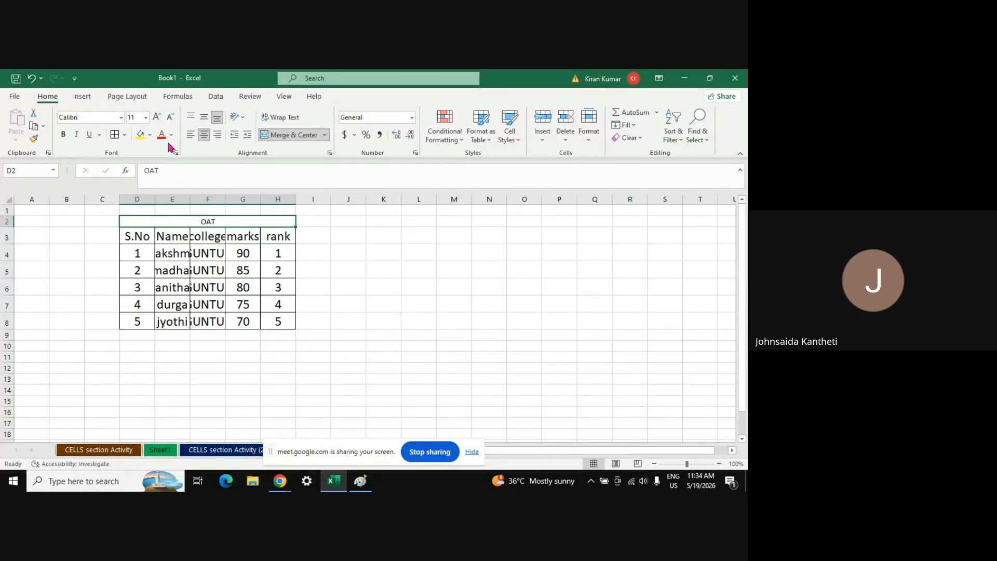
click(158, 117)
click(158, 118)
click(158, 118)
click(158, 117)
click(157, 117)
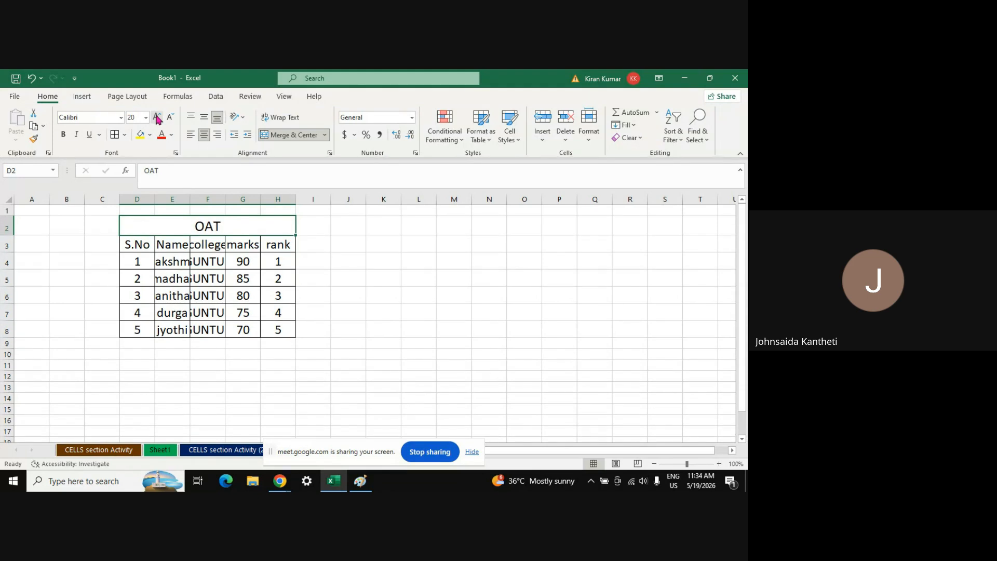
Check the cut-off GUNTUR and name entries, then select columns D through H
click(202, 280)
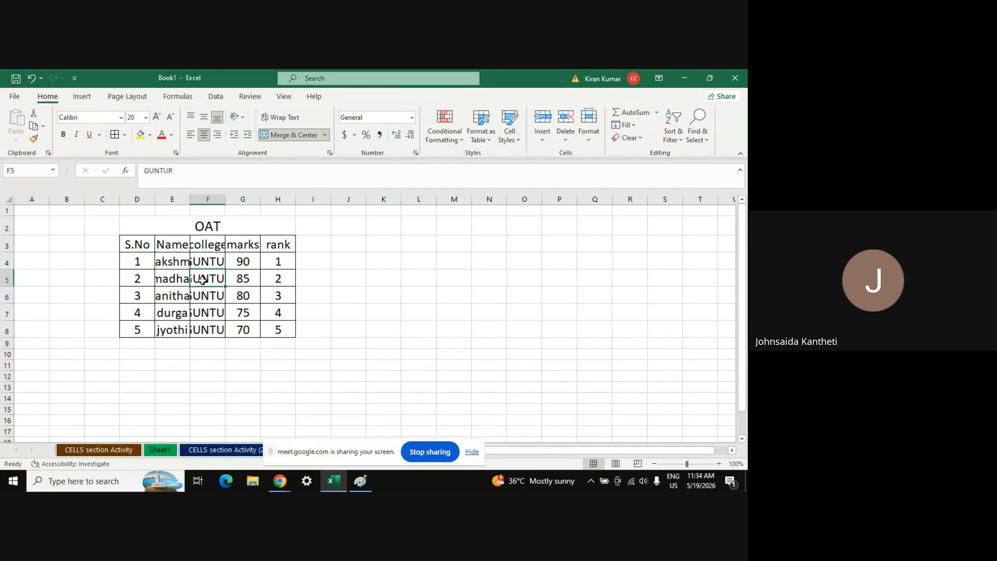
click(181, 270)
key(Down)
key(Down)
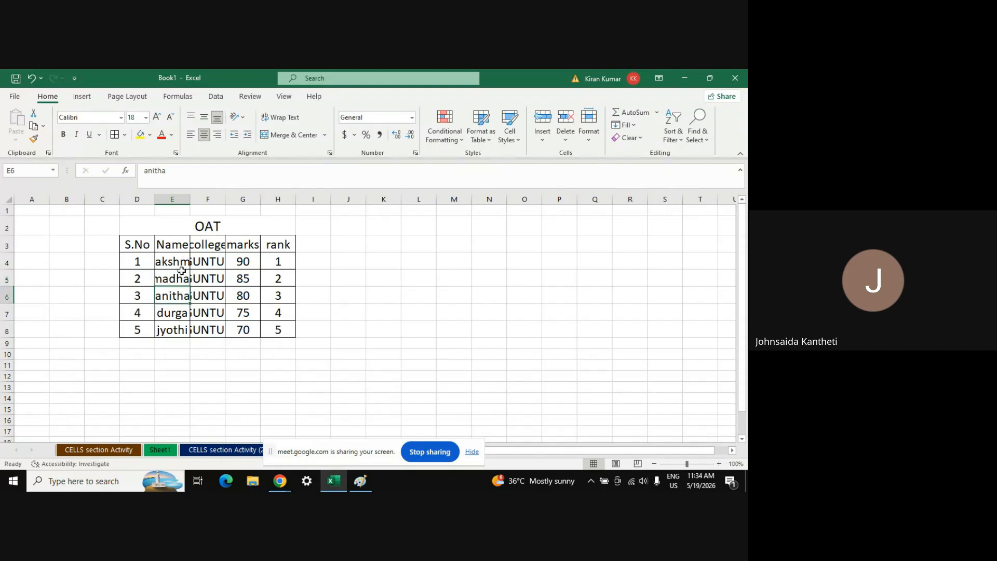
key(Up)
key(Up)
key(Up)
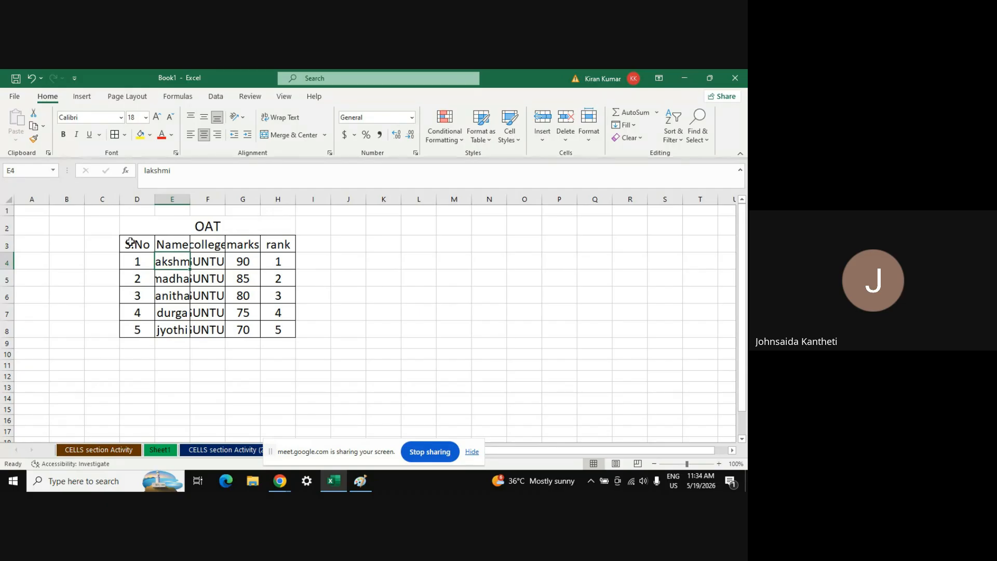
click(129, 197)
key(shift+Right)
key(shift+Right)
key(shift+Right)
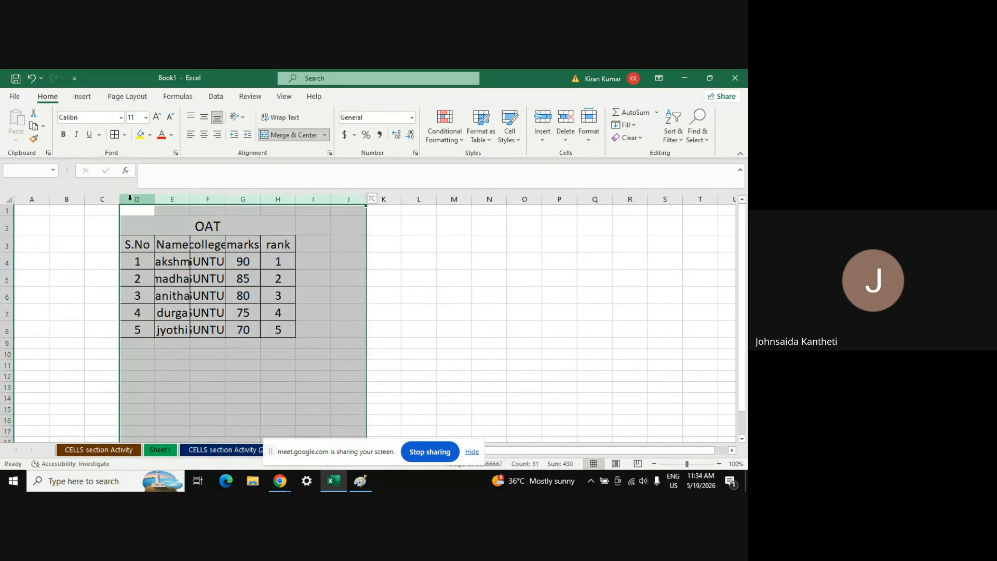
key(shift+Left)
key(shift+Left)
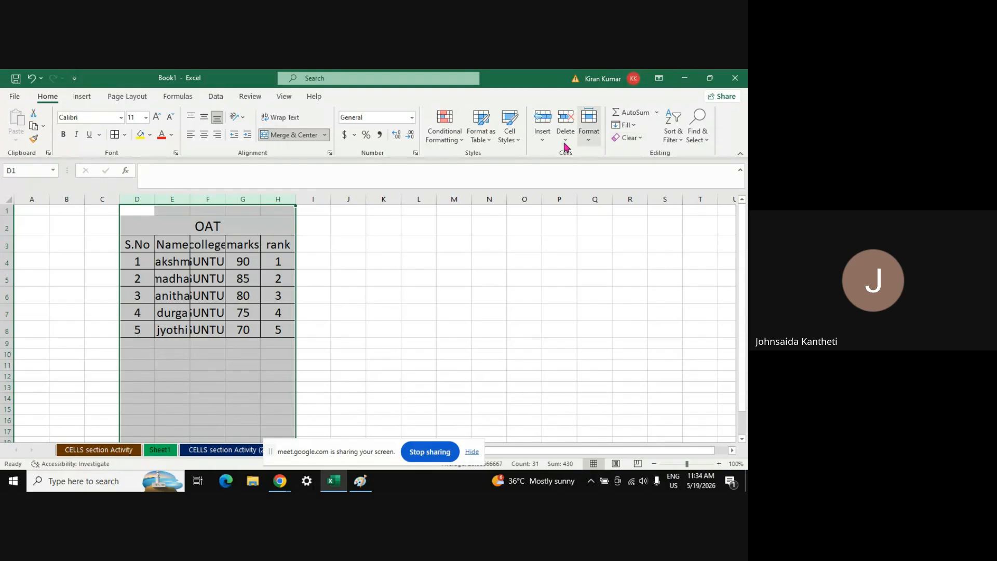
Set the width of columns D–H to 12, then widen them to 13
click(589, 130)
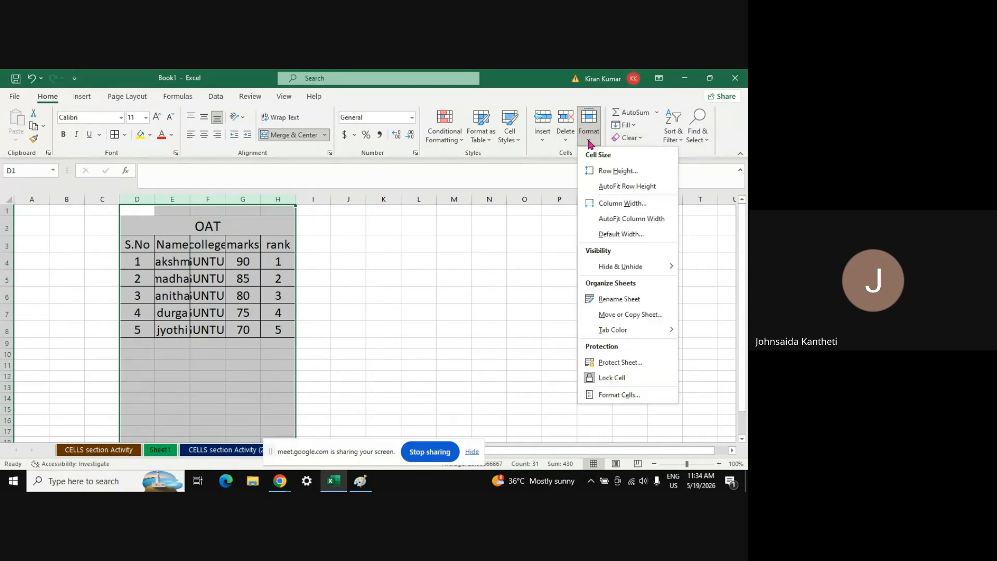
click(615, 204)
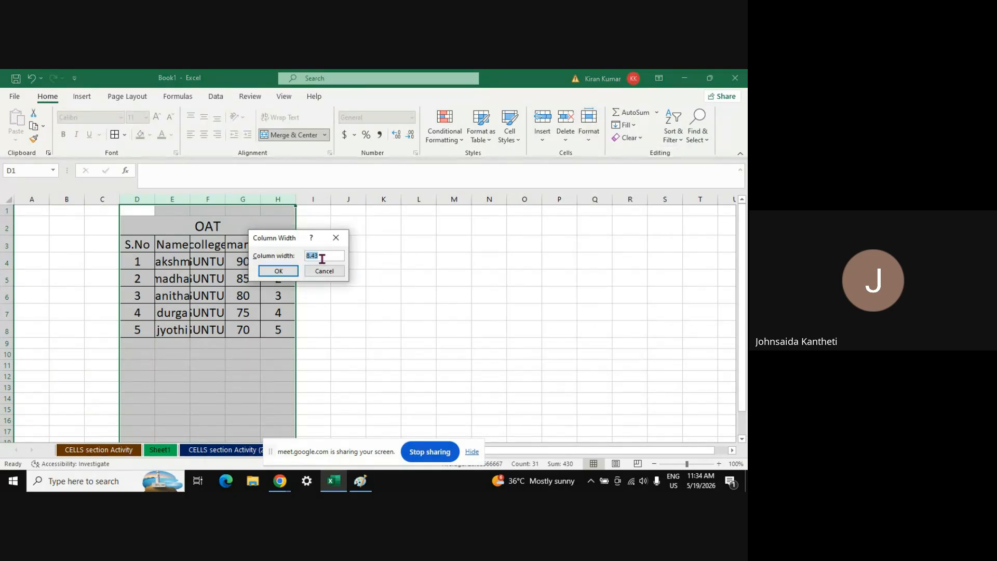
text(12)
key(Return)
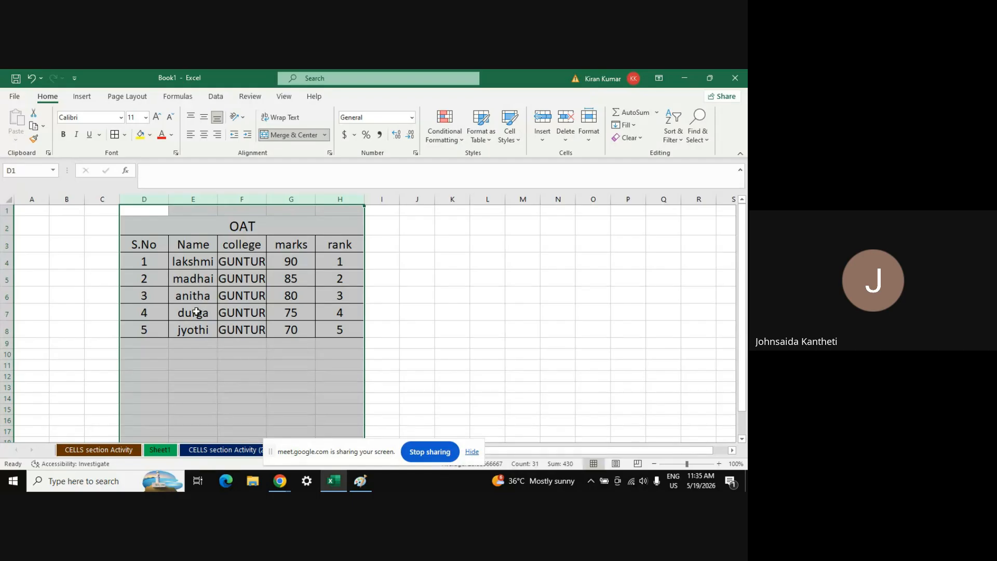
click(588, 136)
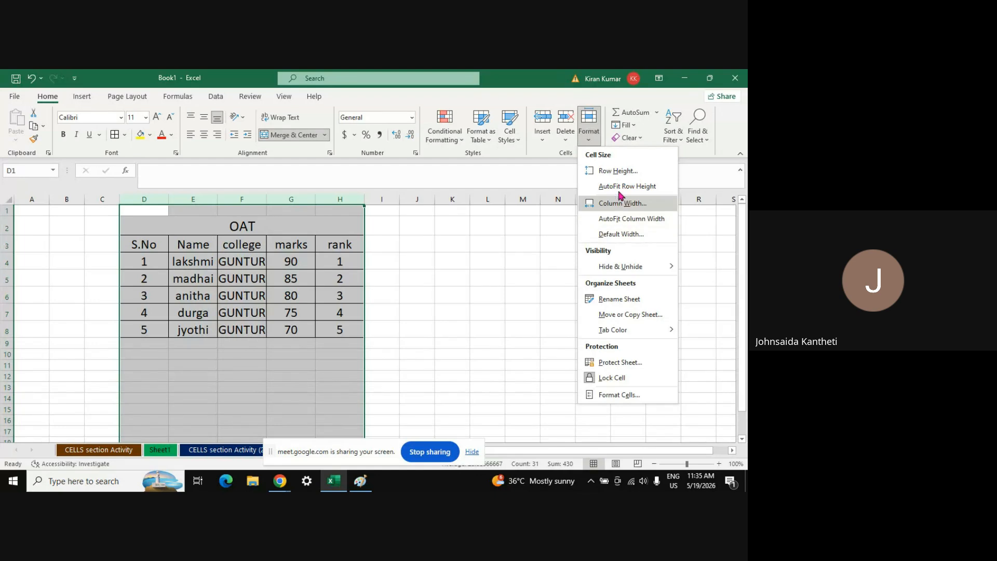
click(617, 207)
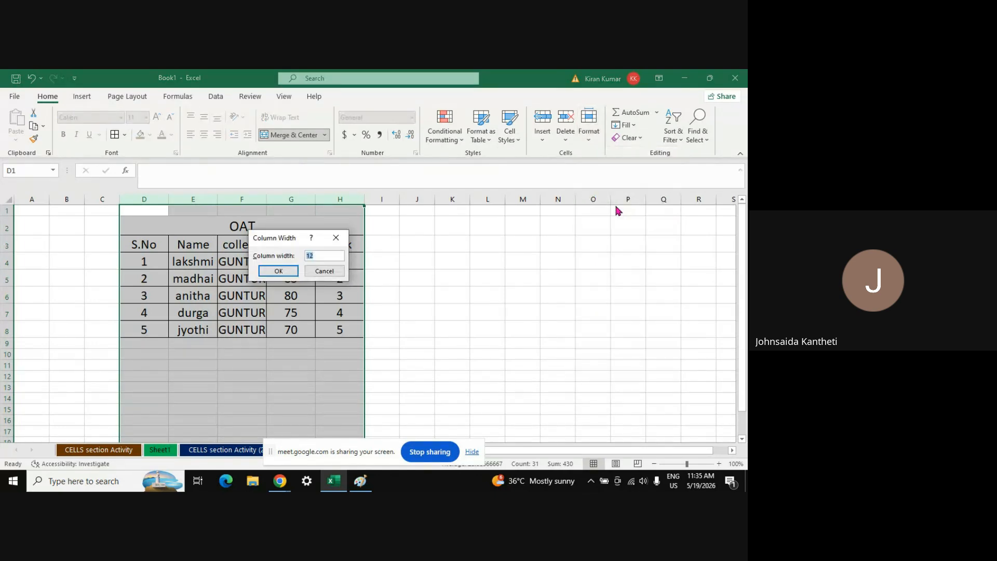
text(13)
key(Return)
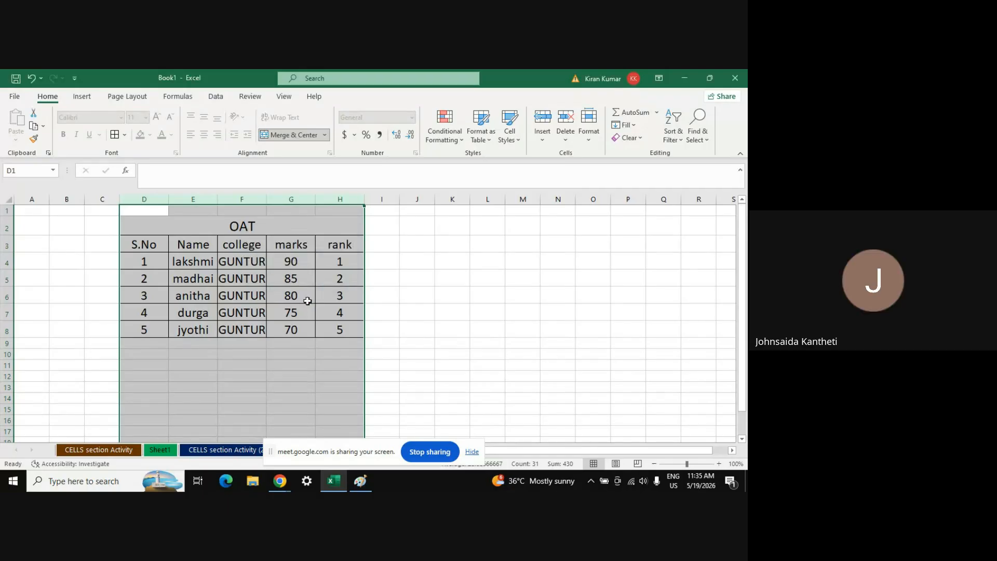
Deselect the columns, check the OAT title, and select rows 2 through 8
click(299, 363)
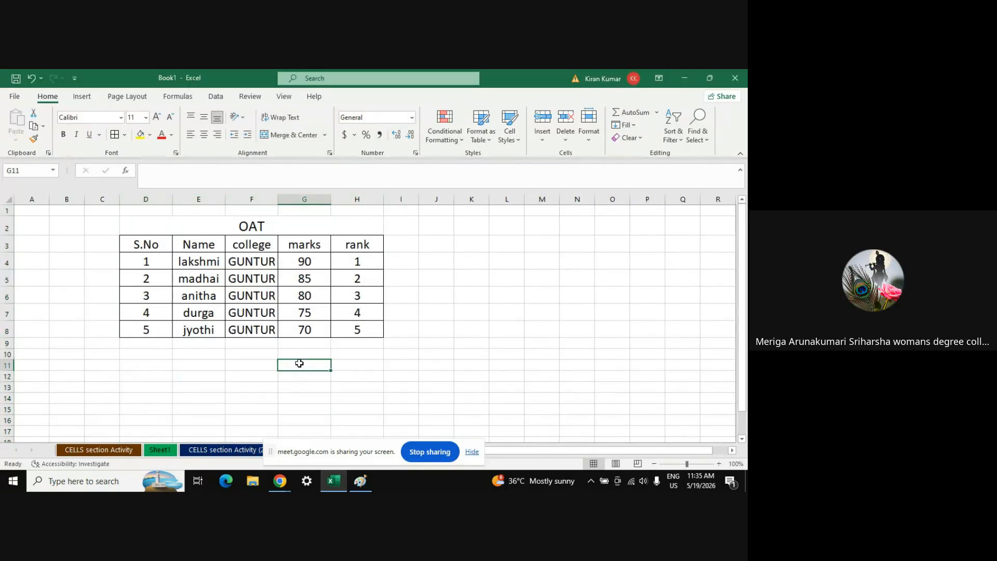
click(213, 227)
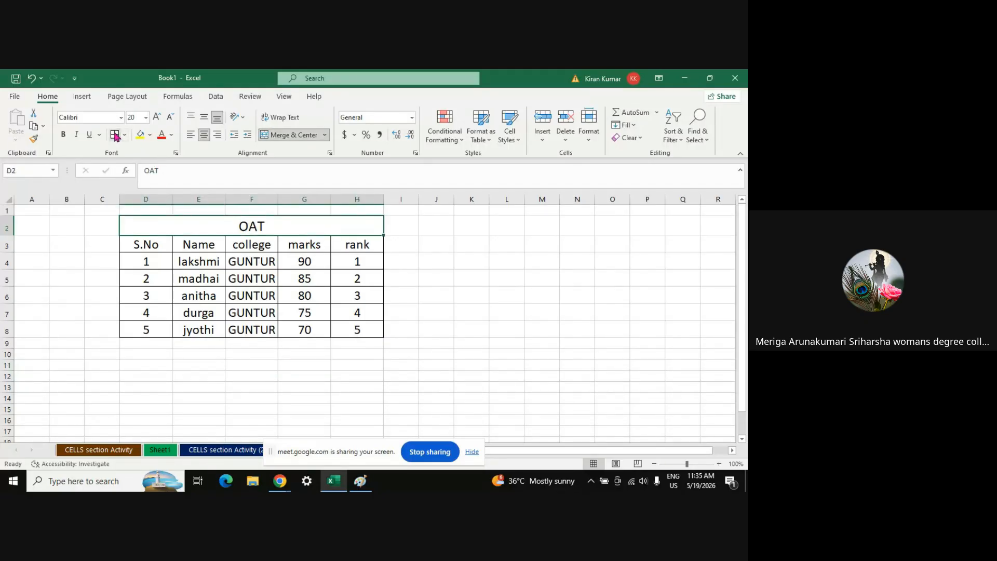
click(291, 358)
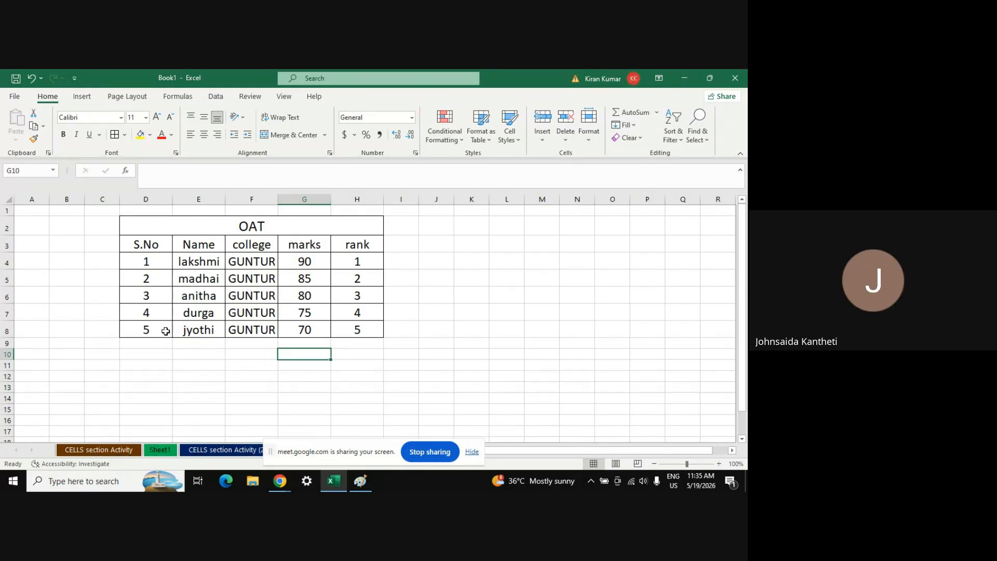
mouse_move(3, 226)
mouse_down()
mouse_move(2, 329)
mouse_move(3, 227)
mouse_up()
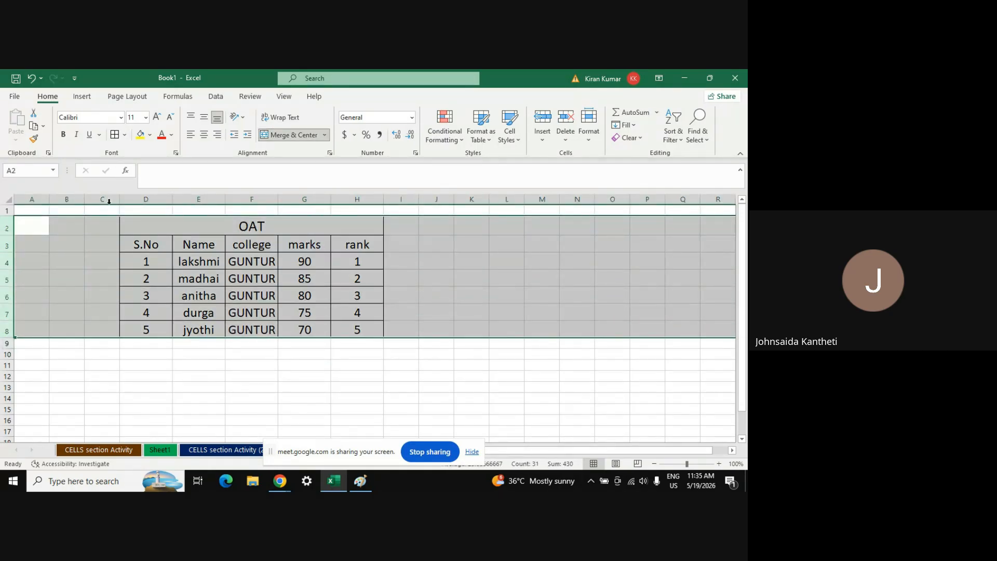
Set the row height of rows 2–8 to 30
click(589, 140)
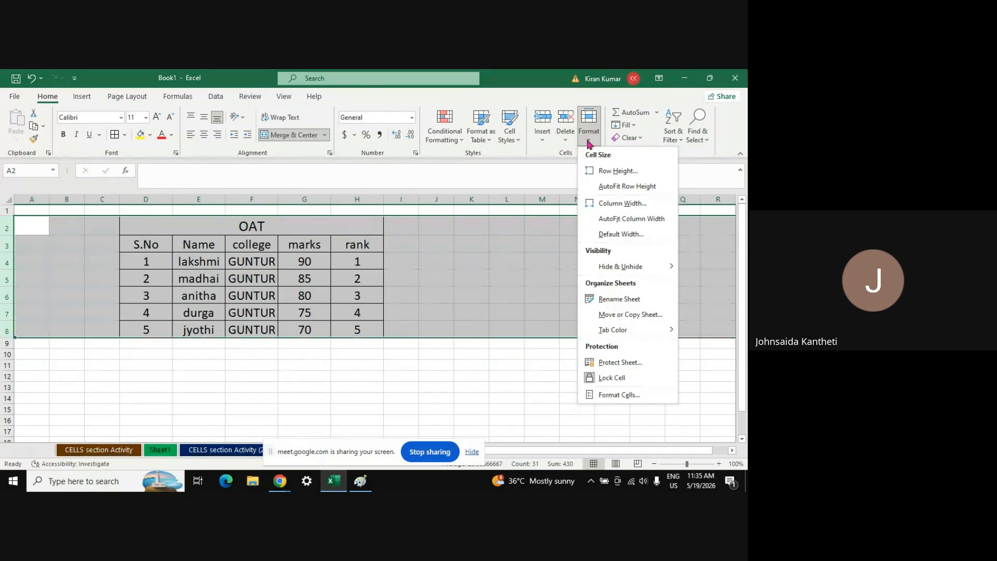
click(612, 171)
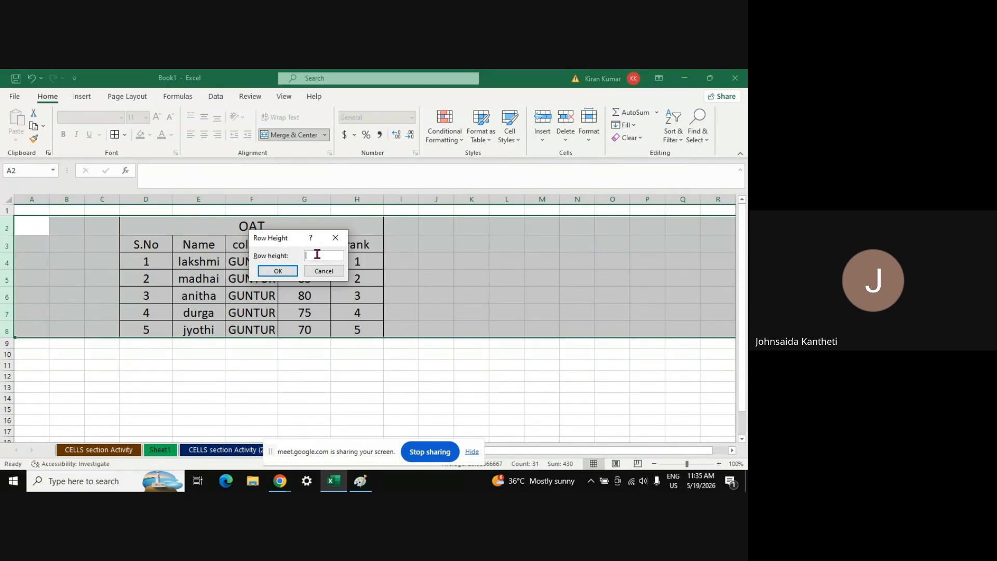
text(30)
click(278, 270)
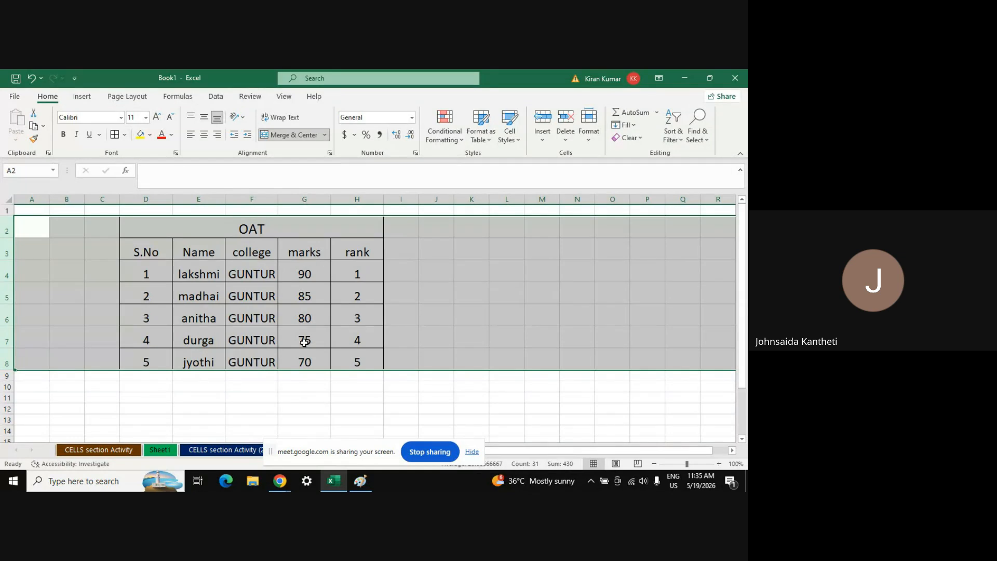
click(308, 351)
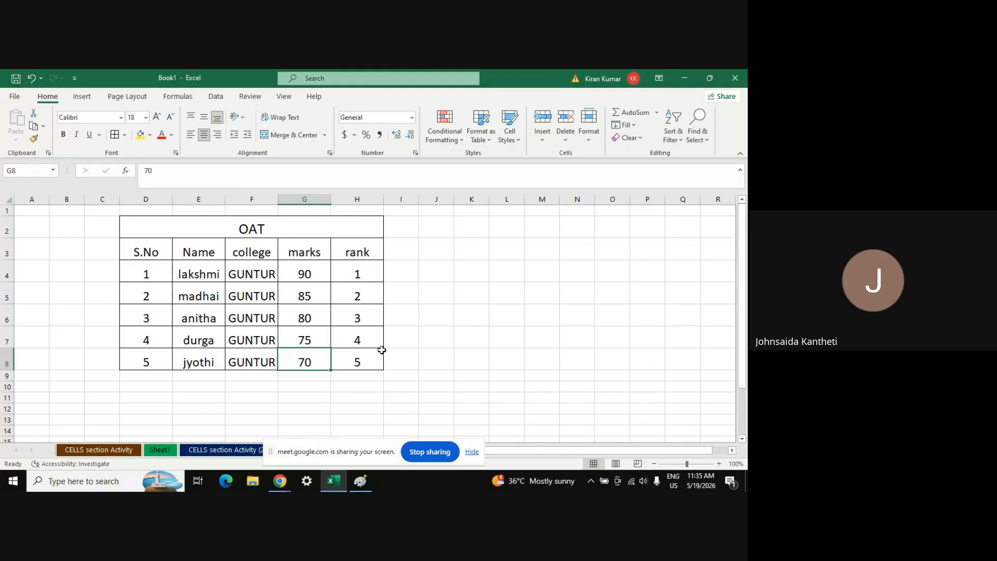
click(243, 230)
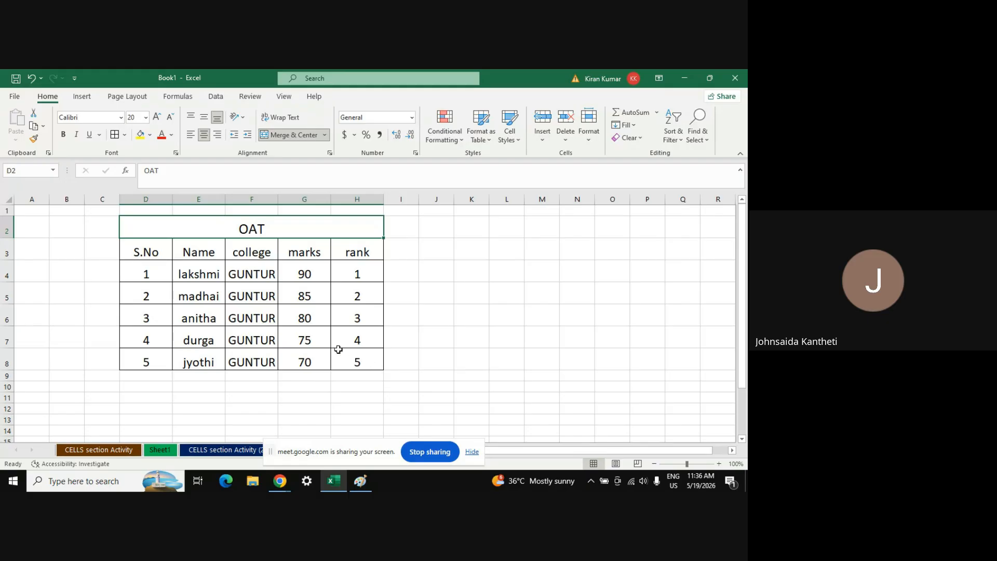
key(shift+Down)
key(shift+Down)
key(shift+Down)
key(shift+Down)
key(shift+Down)
key(shift+Down)
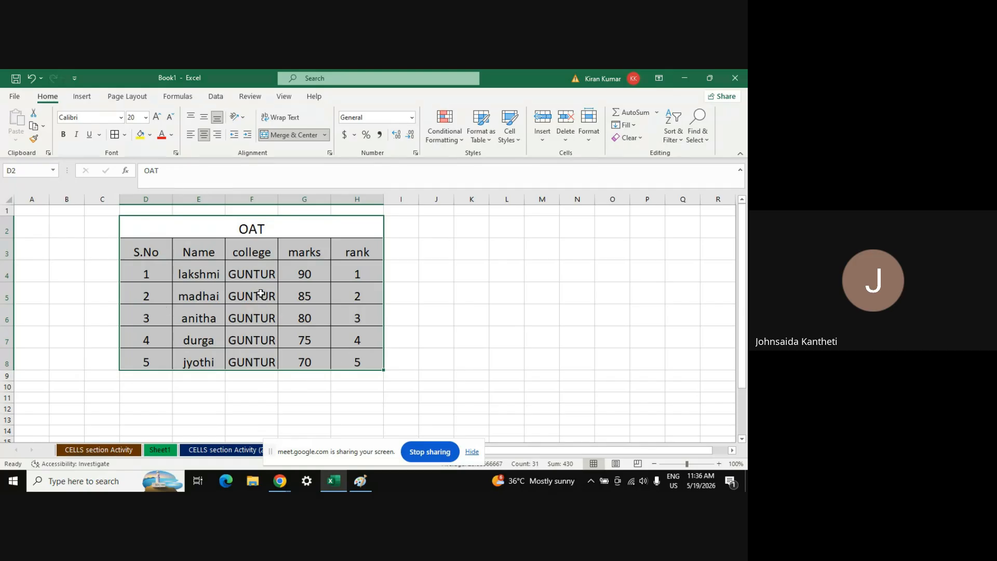
click(308, 331)
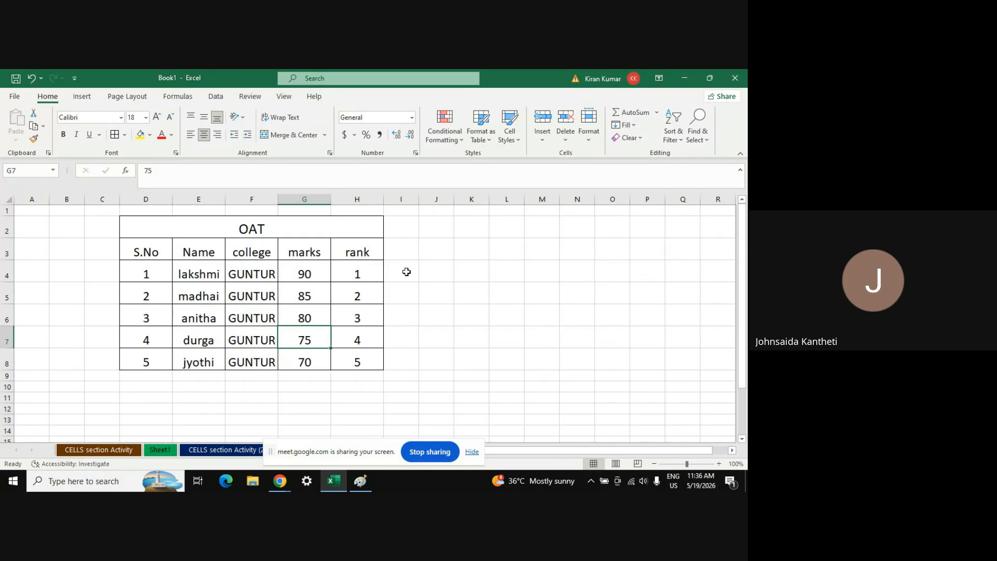
mouse_move(280, 481)
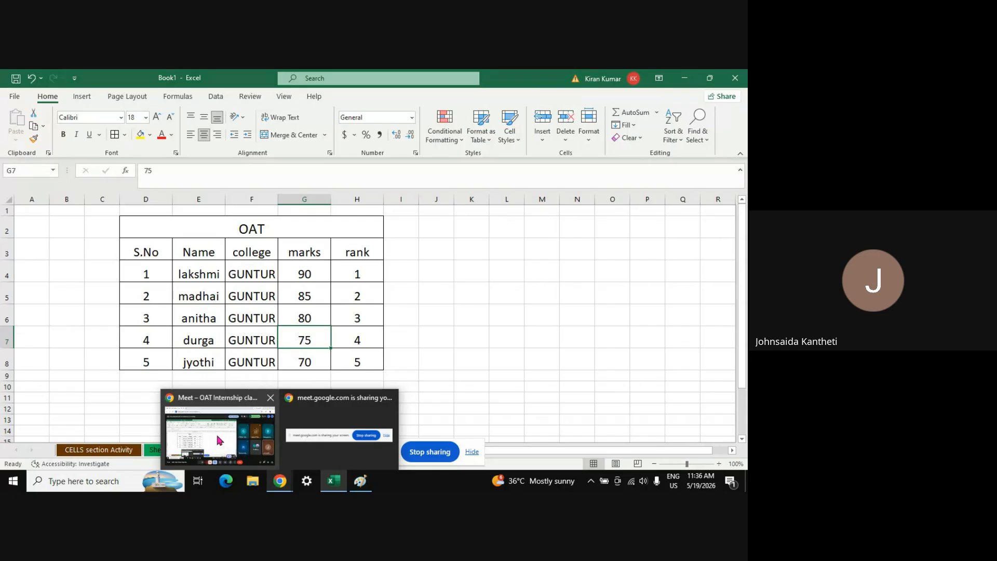
Admit the waiting guest into the Meet call, then Alt+Tab back to Excel
click(216, 432)
click(625, 143)
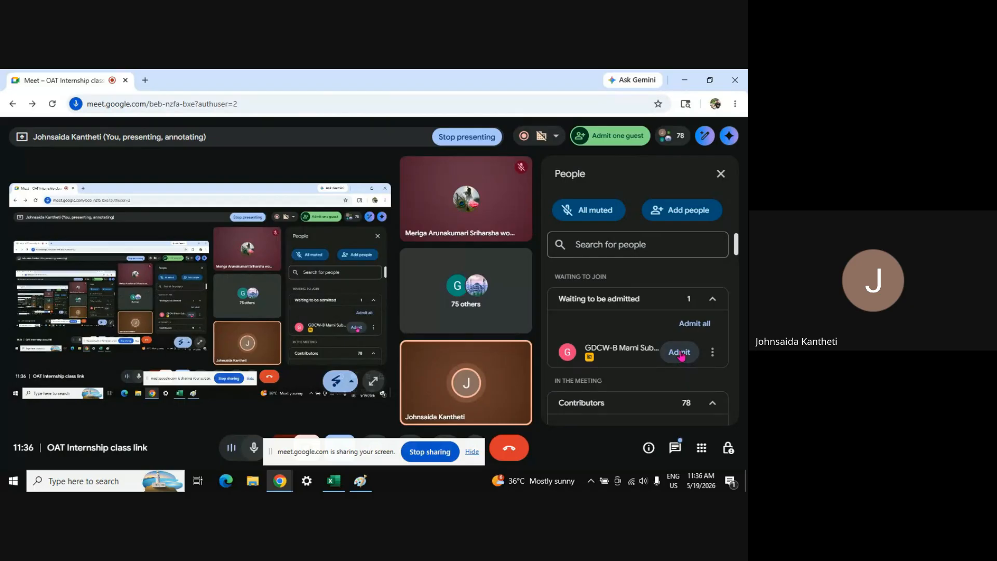
click(681, 355)
key(alt+Tab)
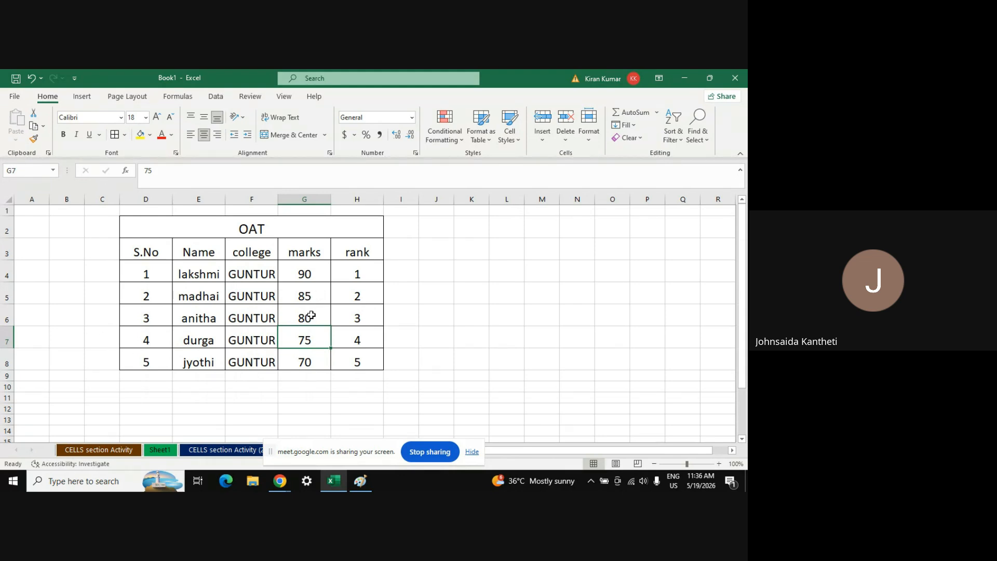
Insert a blank sheet row above anitha's row at D6
click(193, 313)
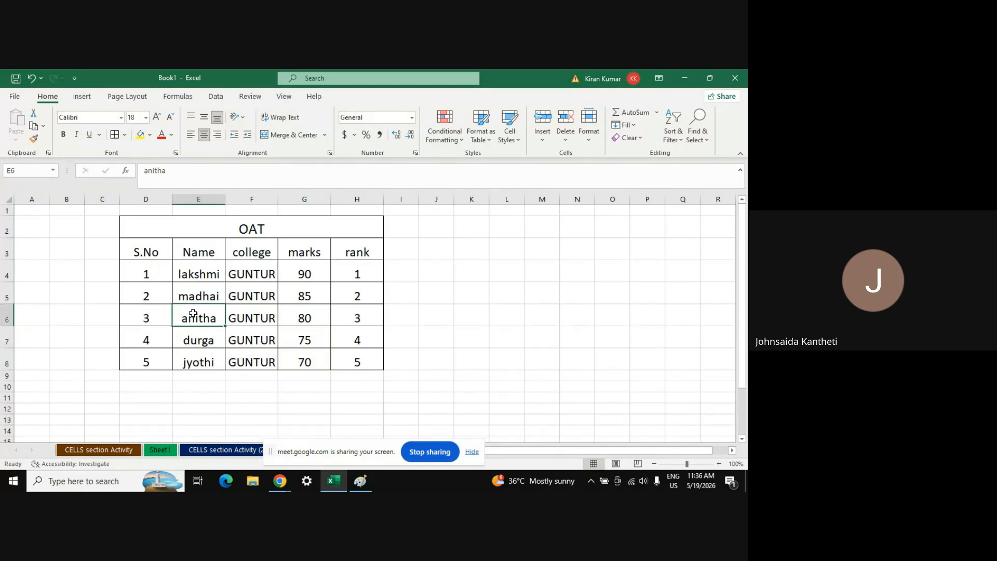
click(150, 317)
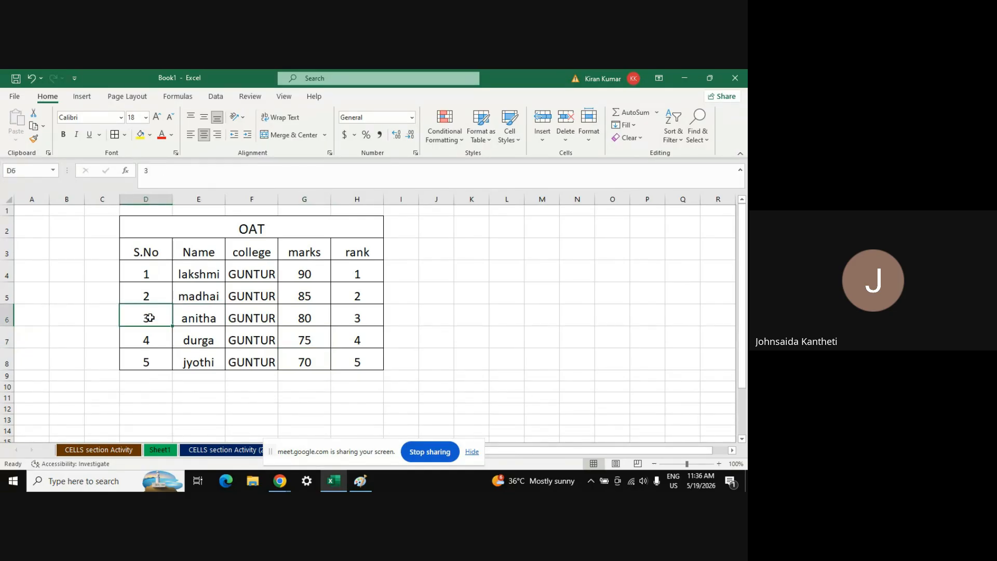
click(543, 142)
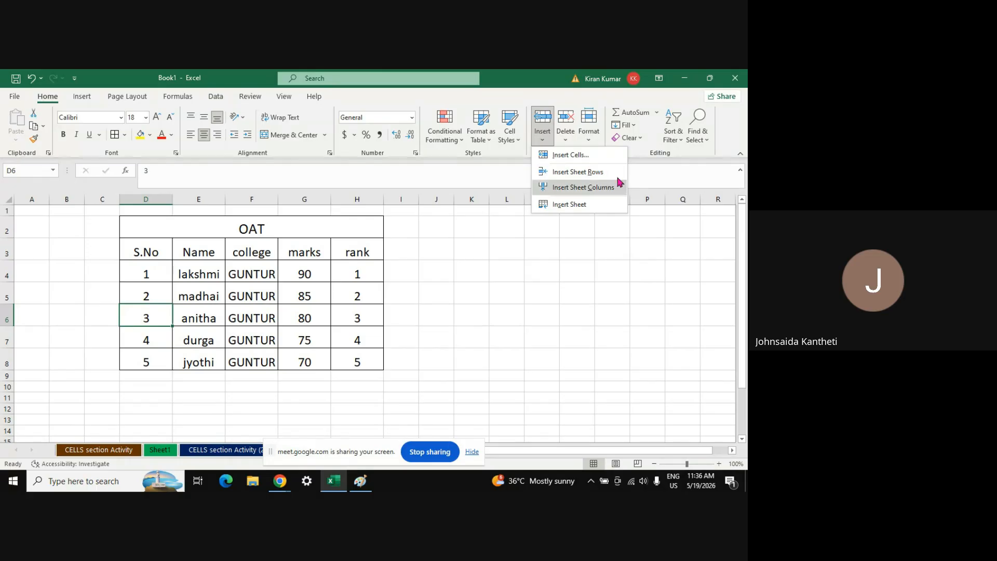
click(597, 178)
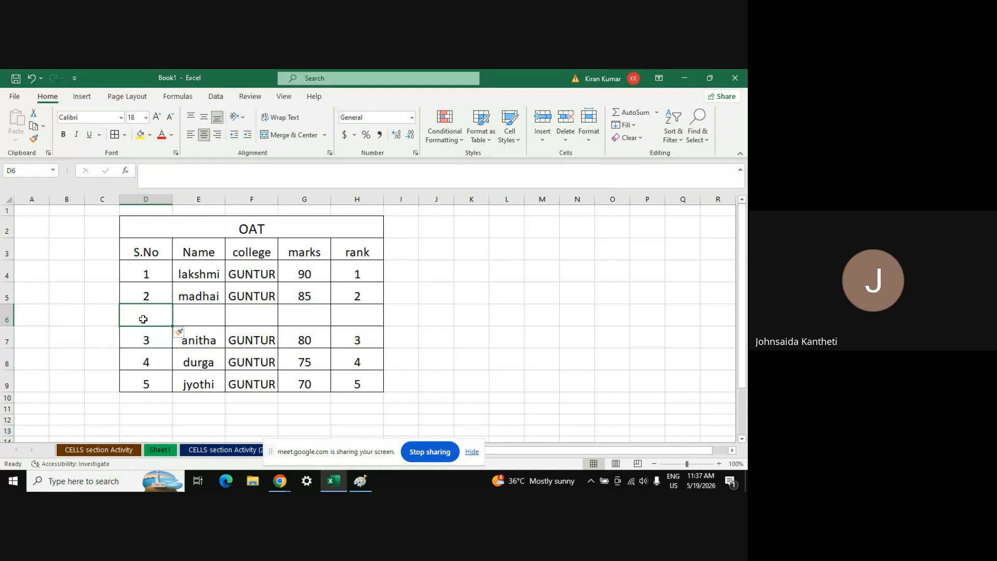
Renumber S.No down column D as 3, 4, 5 and 6 from the new row
text(3)
key(Return)
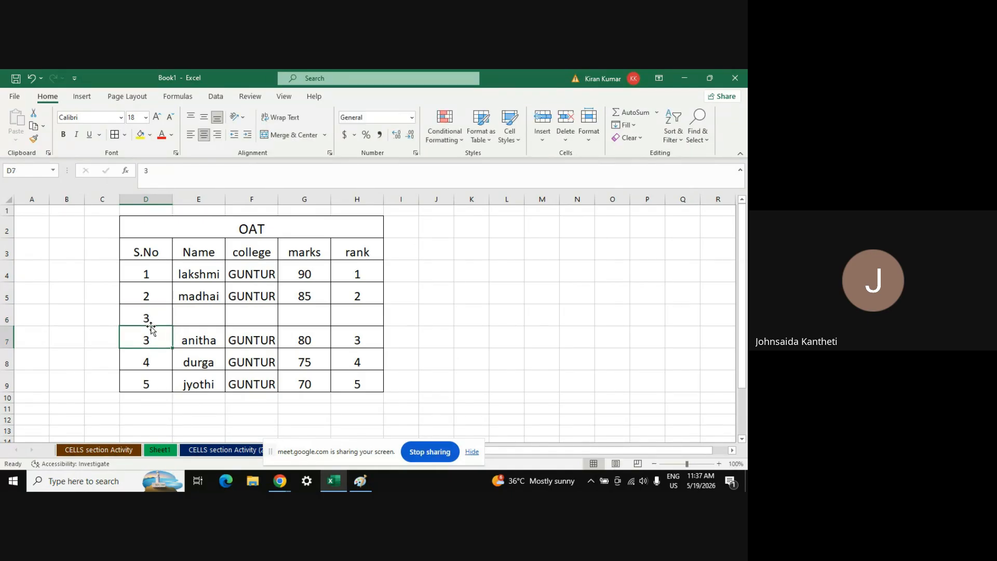
text(4)
key(Return)
text(5)
key(Return)
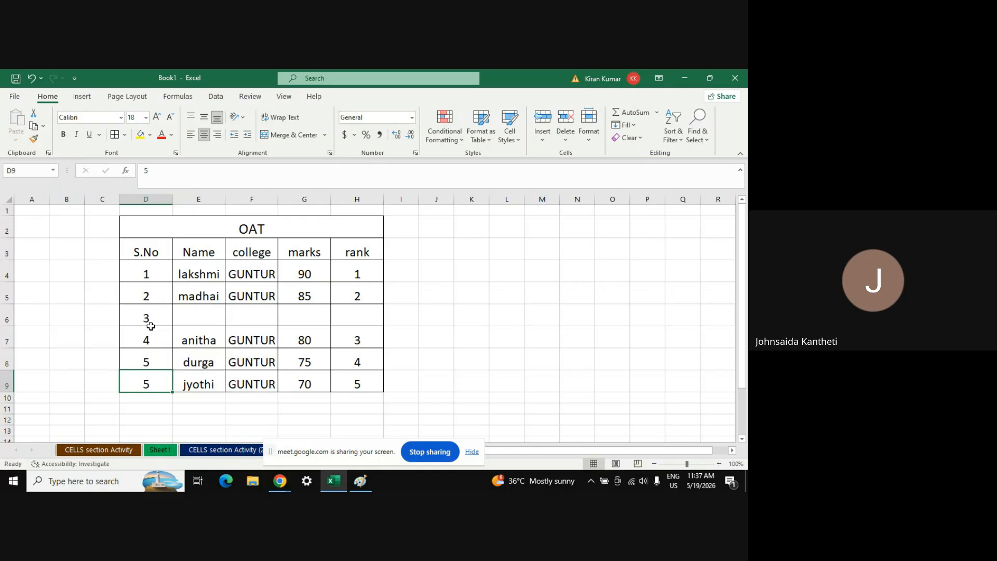
text(6)
key(Right)
key(Up)
key(Up)
key(Up)
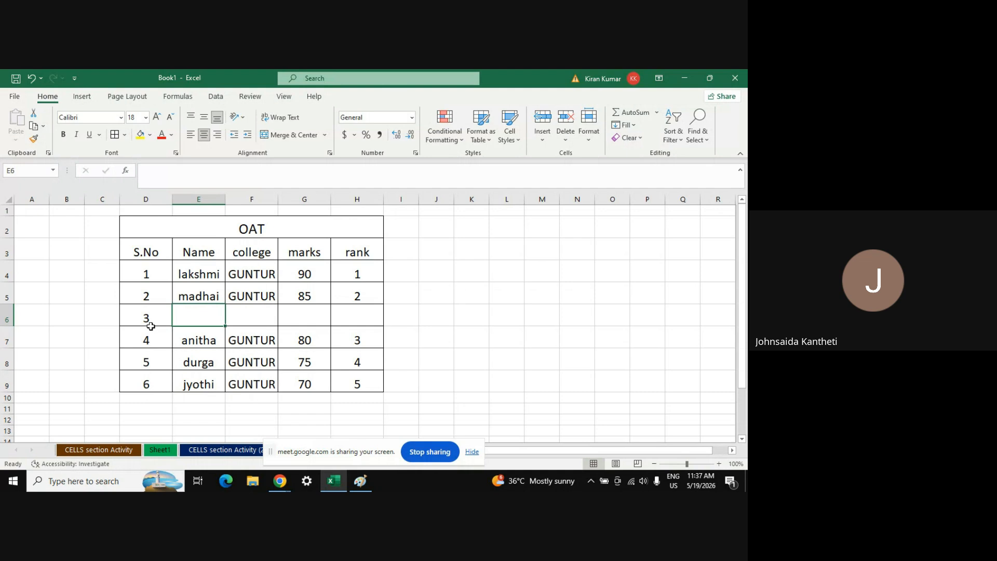
Fill the new row with name Kavya, college GUNTUR, marks 83 and rank 3
text(K)
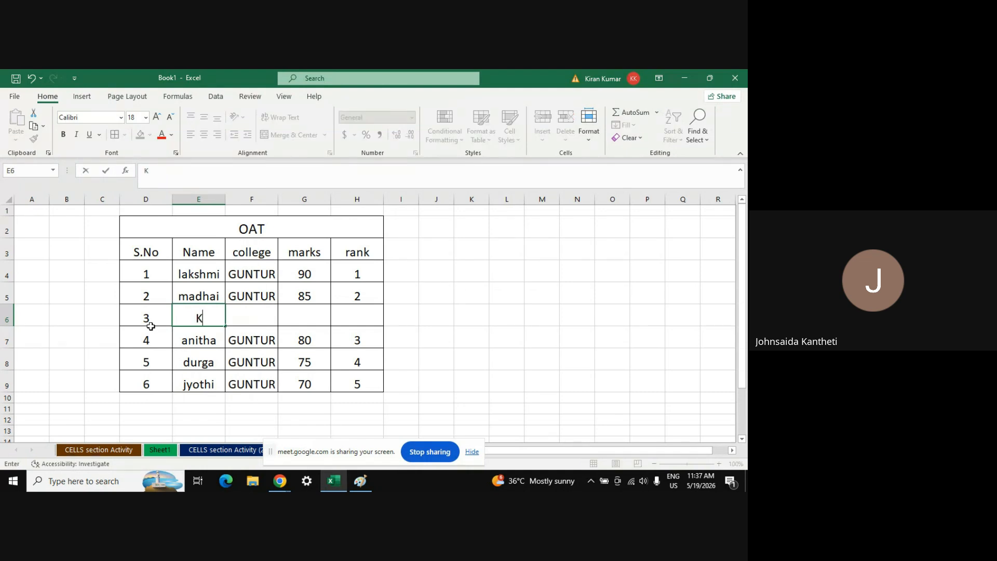
text(avya)
key(Tab)
text(GUNTUR)
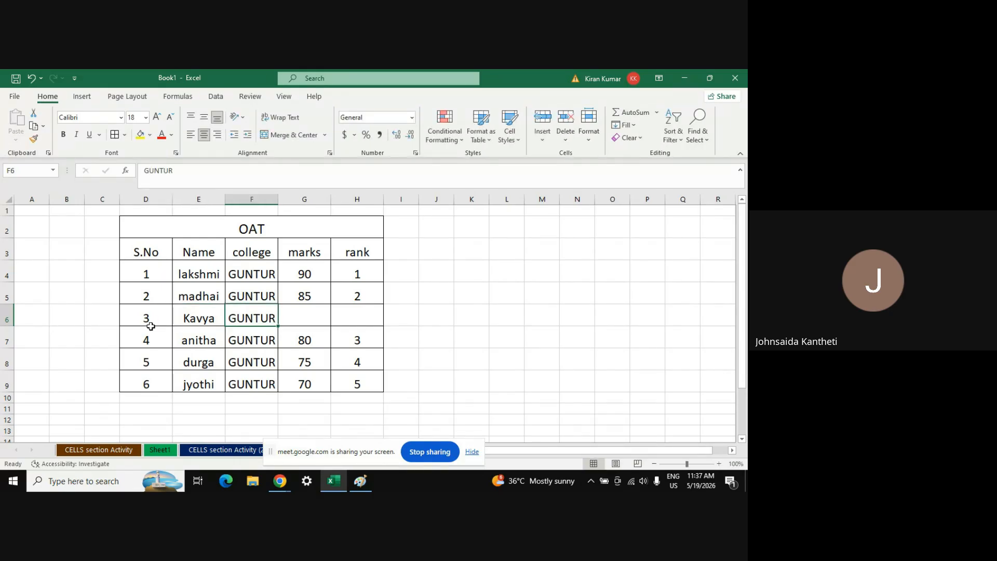
key(Tab)
text(83)
key(Tab)
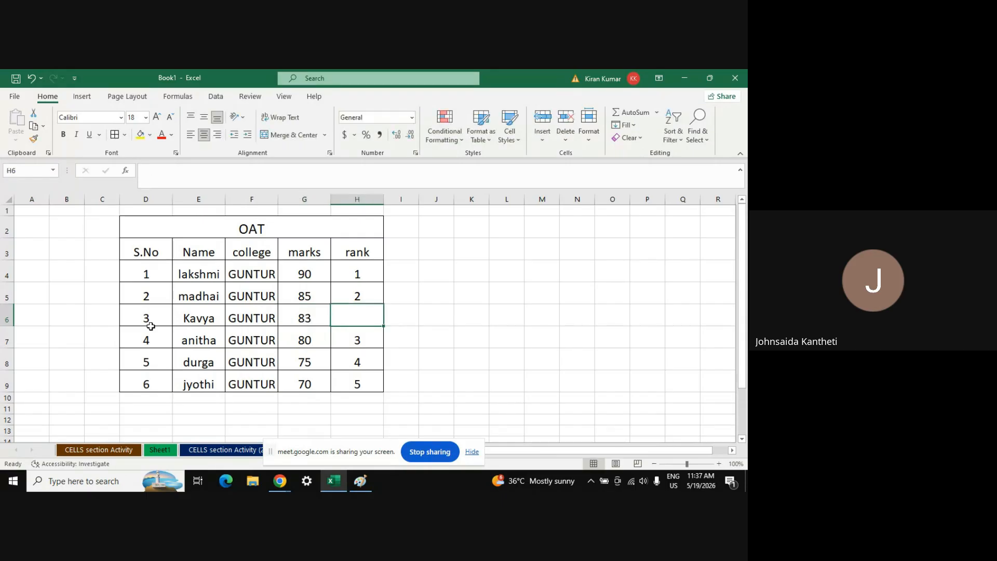
text(3)
key(Return)
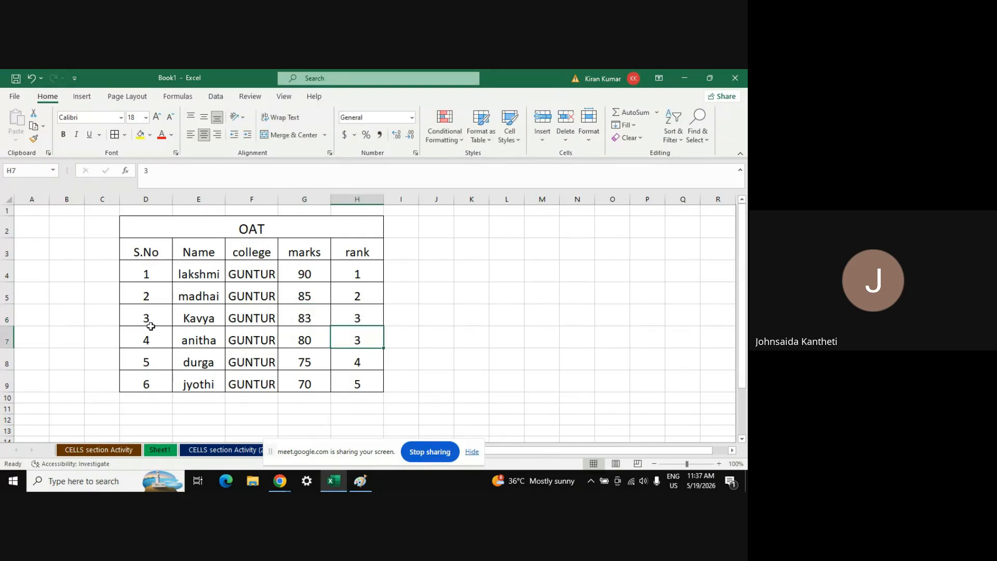
Renumber the ranks of anitha, durga and jyothi to 4, 5 and 6
text(4)
key(Return)
text(5)
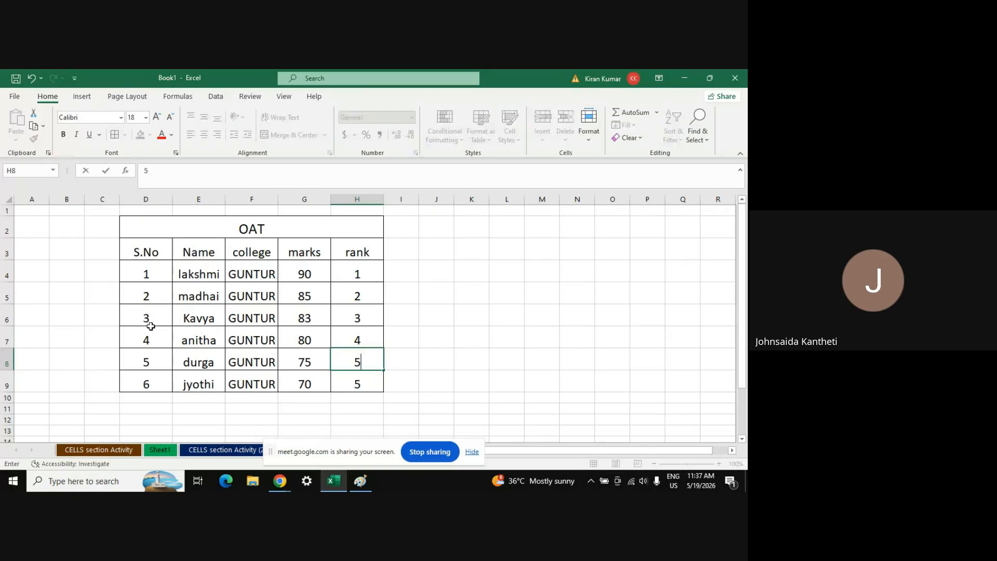
key(Return)
text(6)
key(Up)
key(Up)
key(Up)
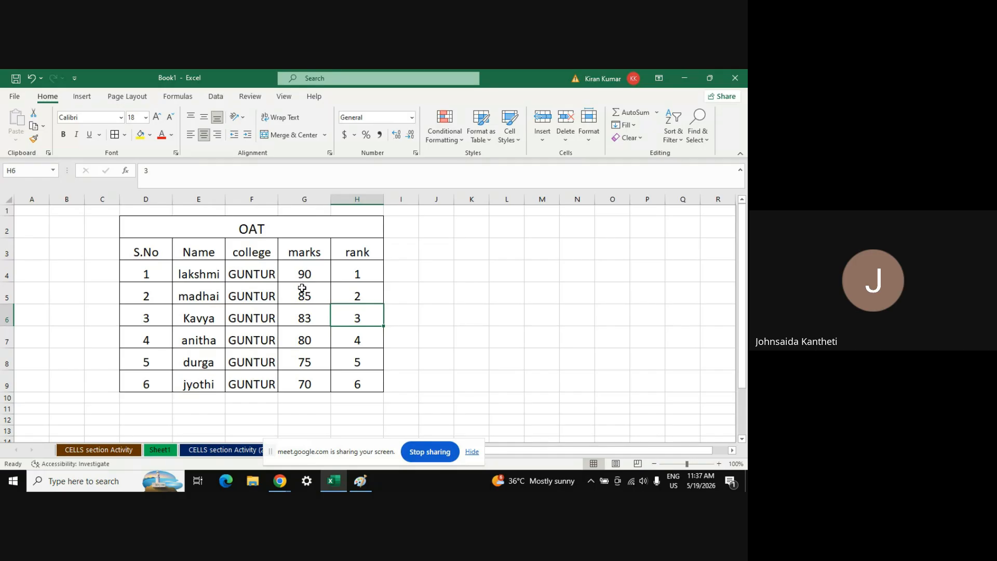
click(302, 269)
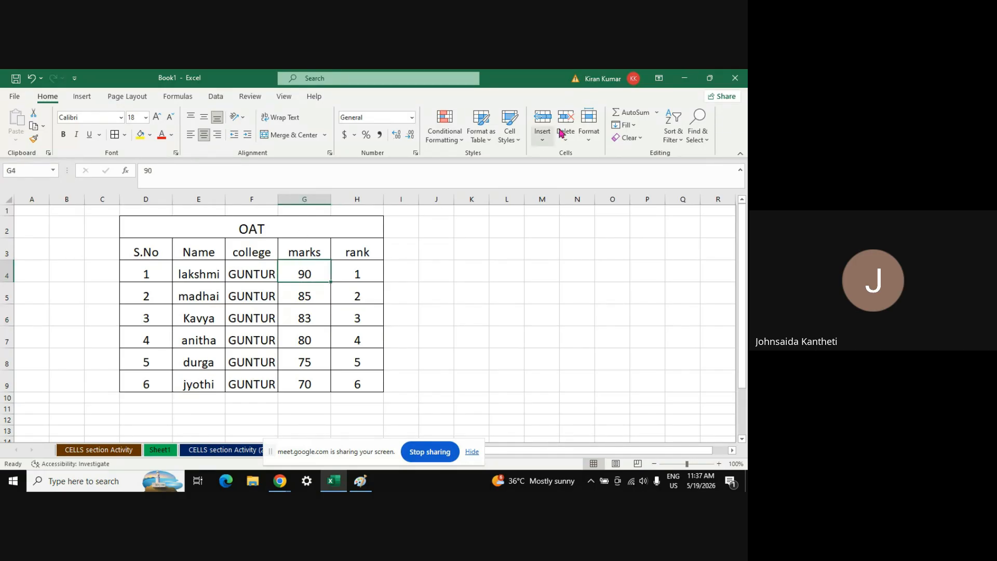
Insert a new empty sheet column before the marks column
click(544, 140)
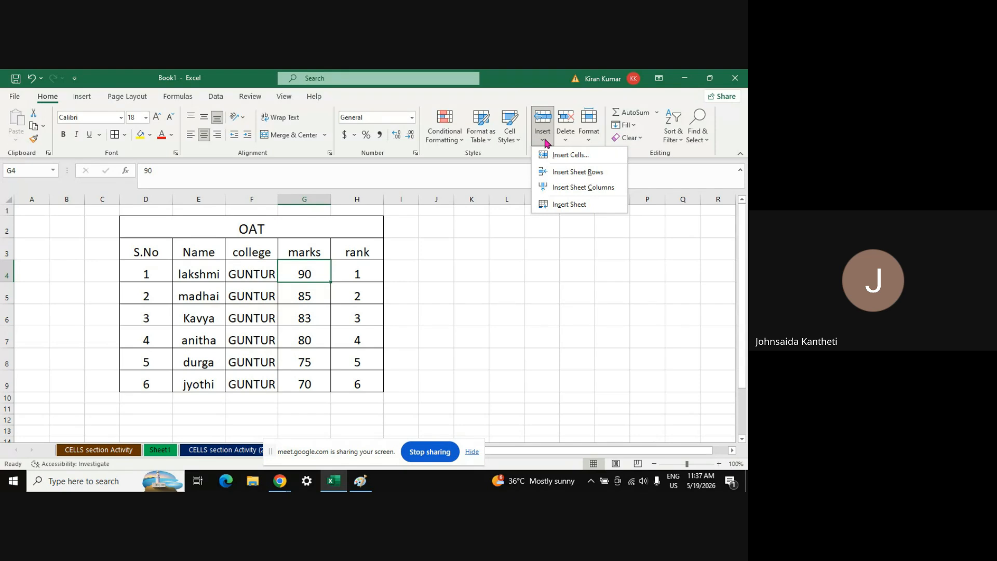
click(565, 188)
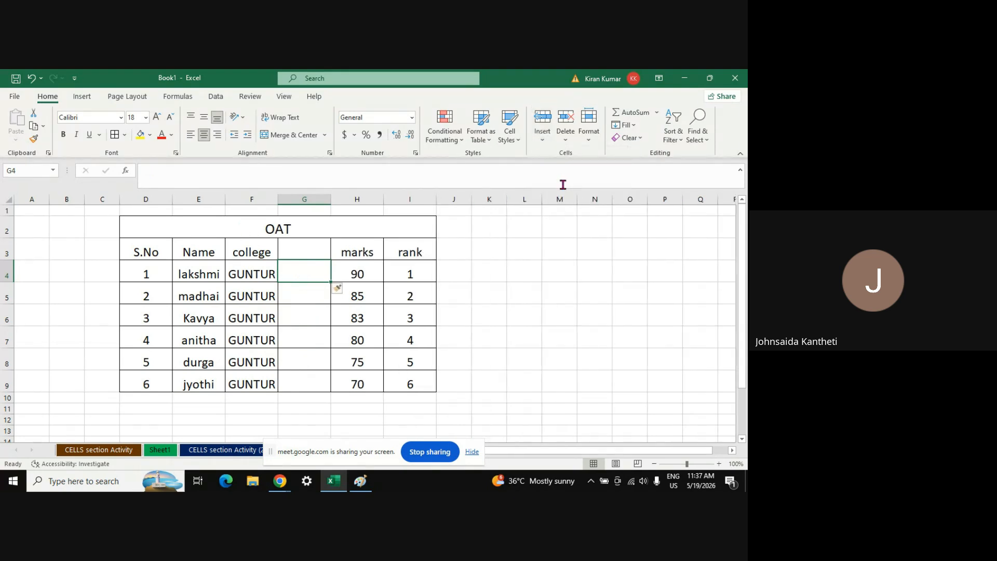
click(299, 250)
Head the new column Branch and fill B.sc down G4:G9 for all six students
text(Branch)
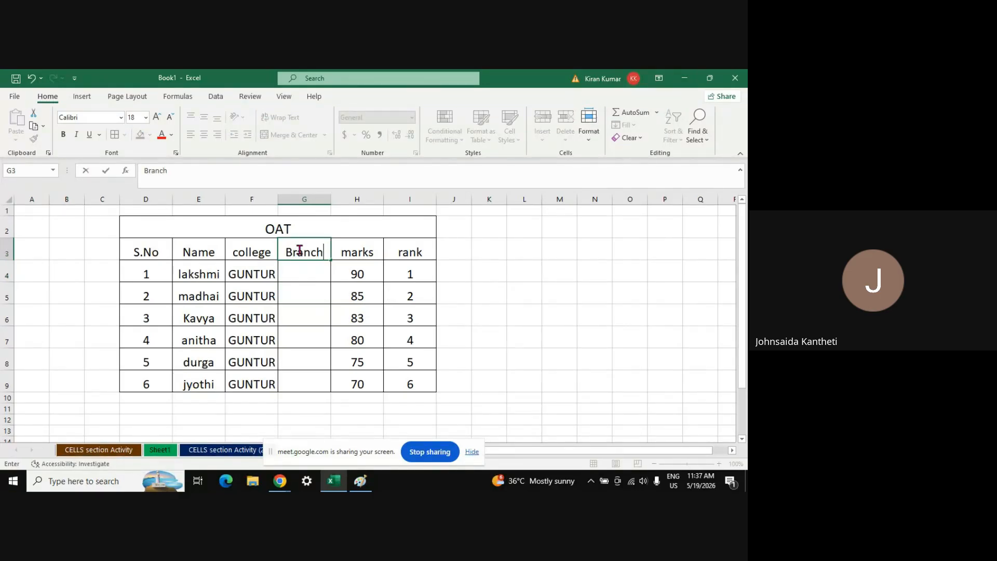
key(Return)
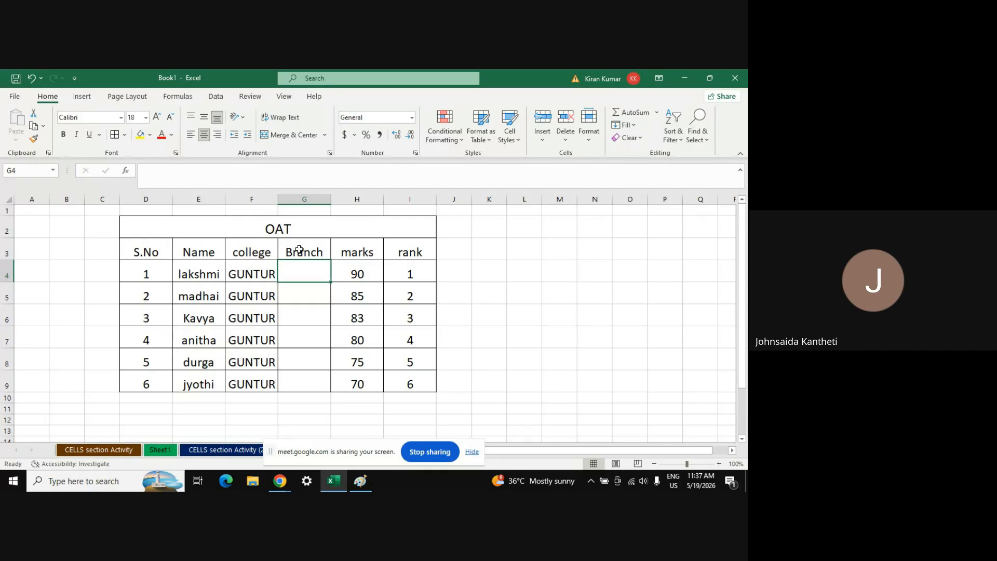
text(B.sc)
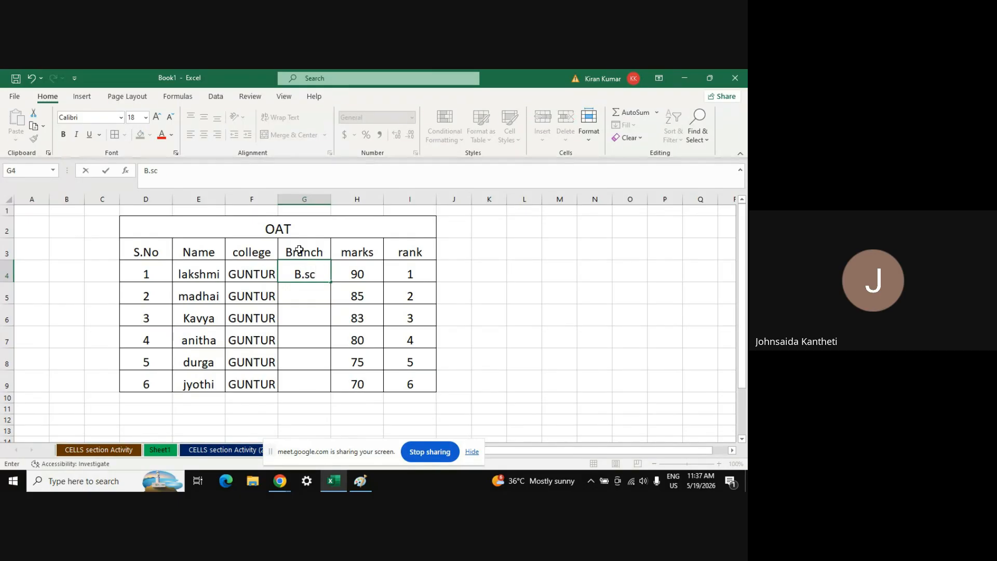
key(Return)
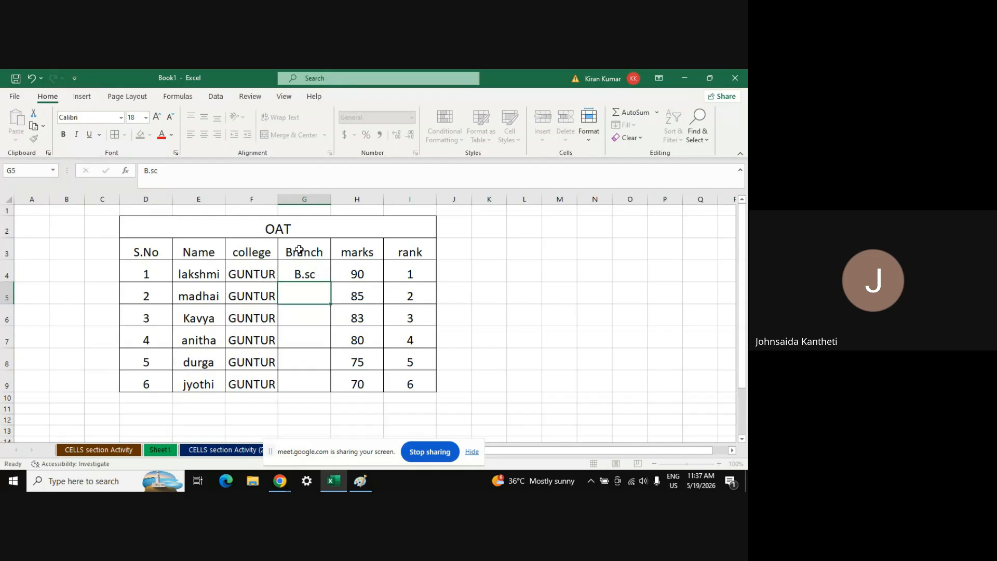
key(Up)
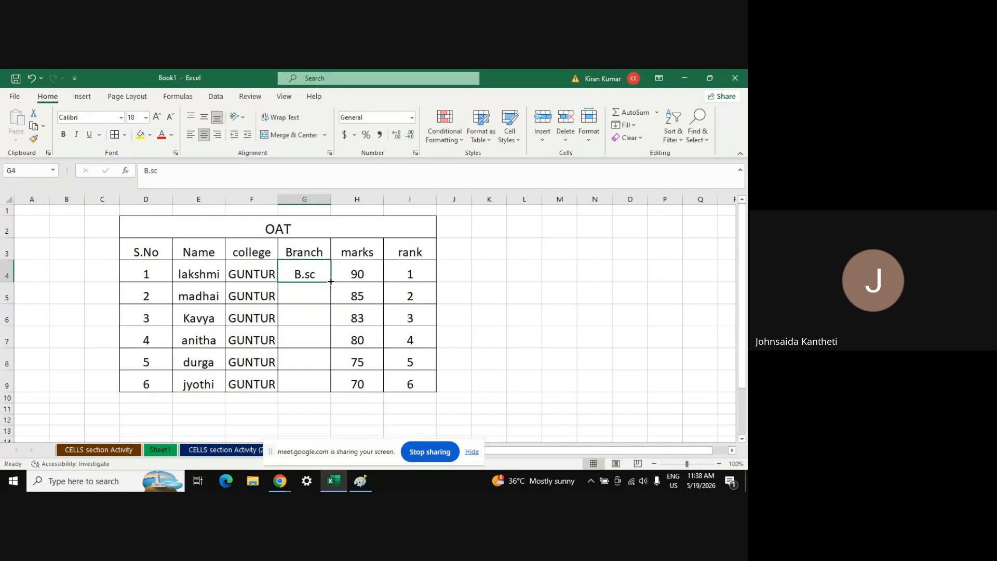
drag(331, 281, 333, 394)
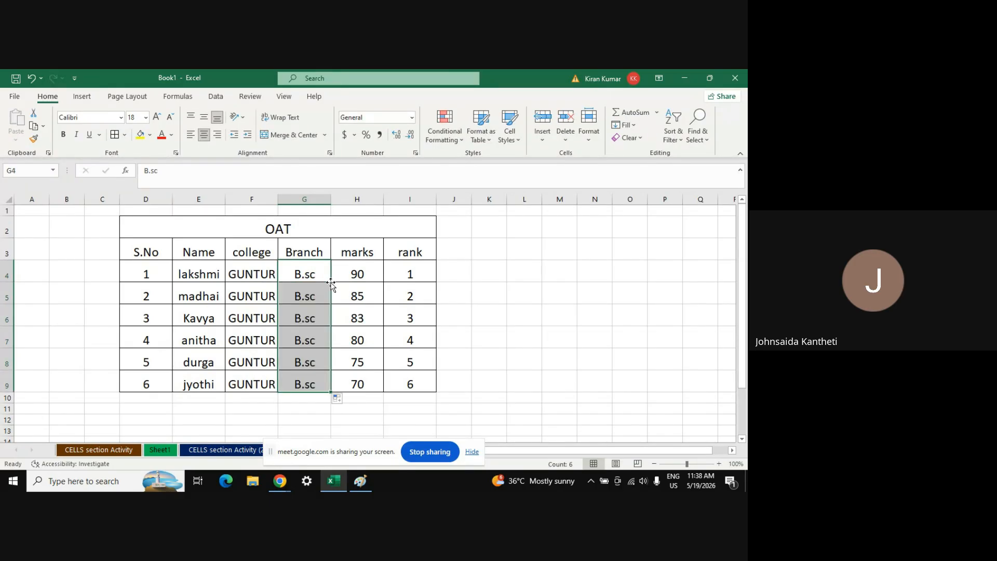
click(308, 353)
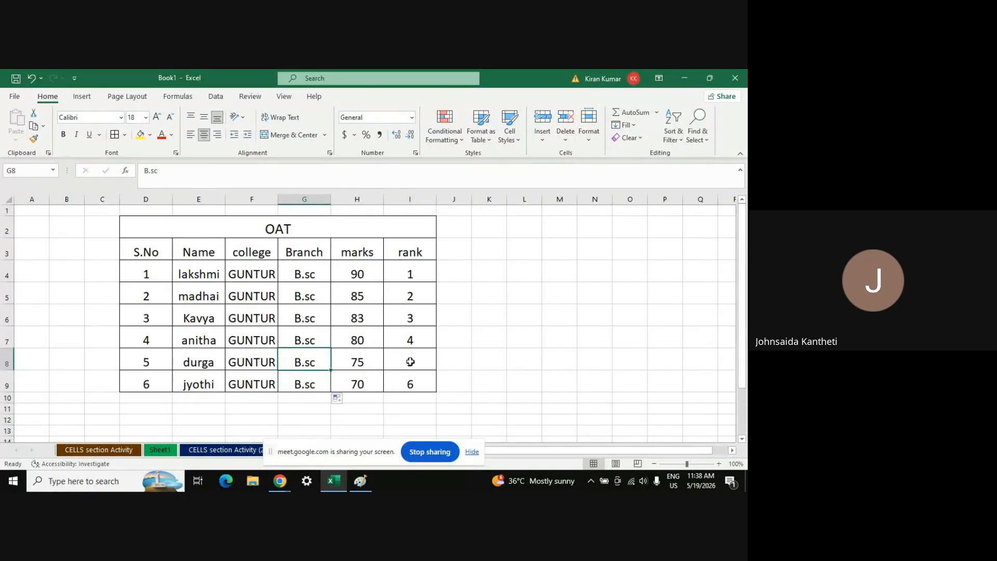
Delete column I (rank) so marks becomes the last column after Branch
click(408, 198)
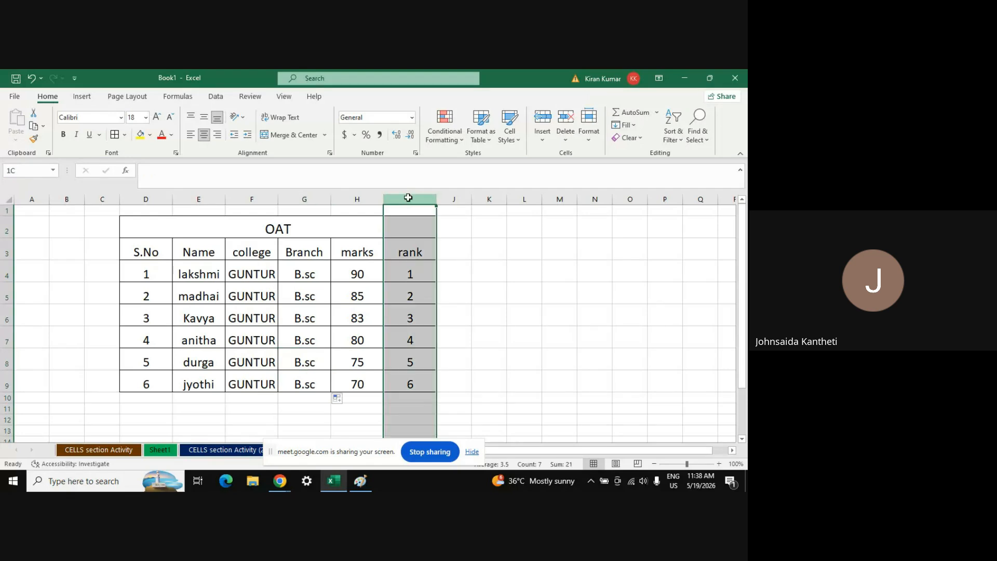
click(566, 143)
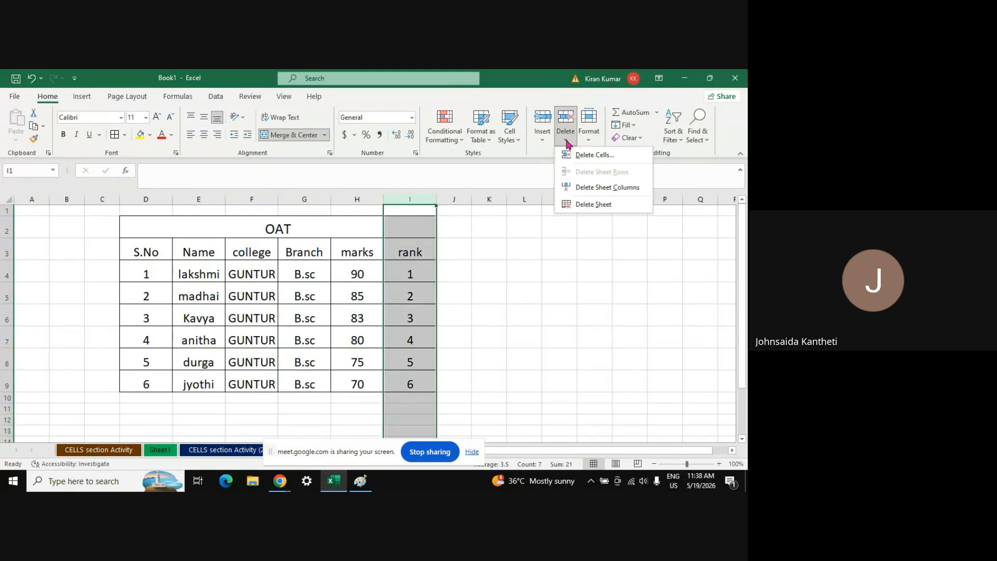
click(613, 188)
click(406, 313)
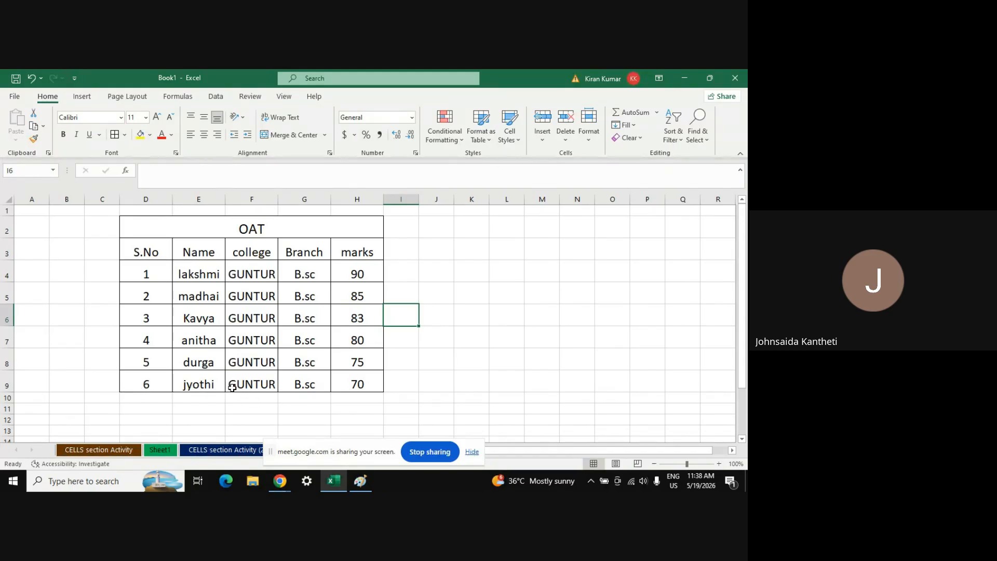
Delete jyothi's row (E9), leaving five students ending with durga at 75 marks
click(191, 385)
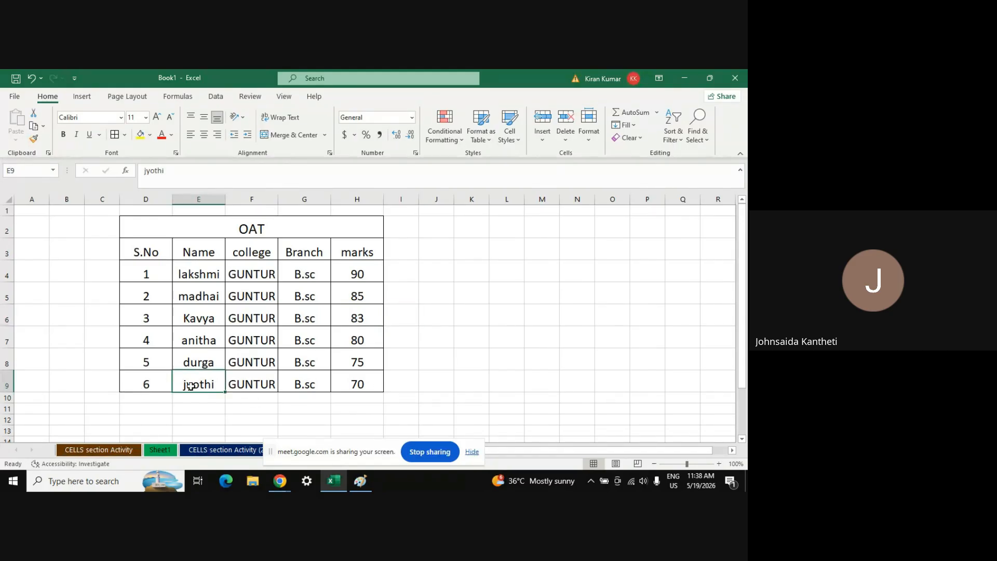
click(565, 137)
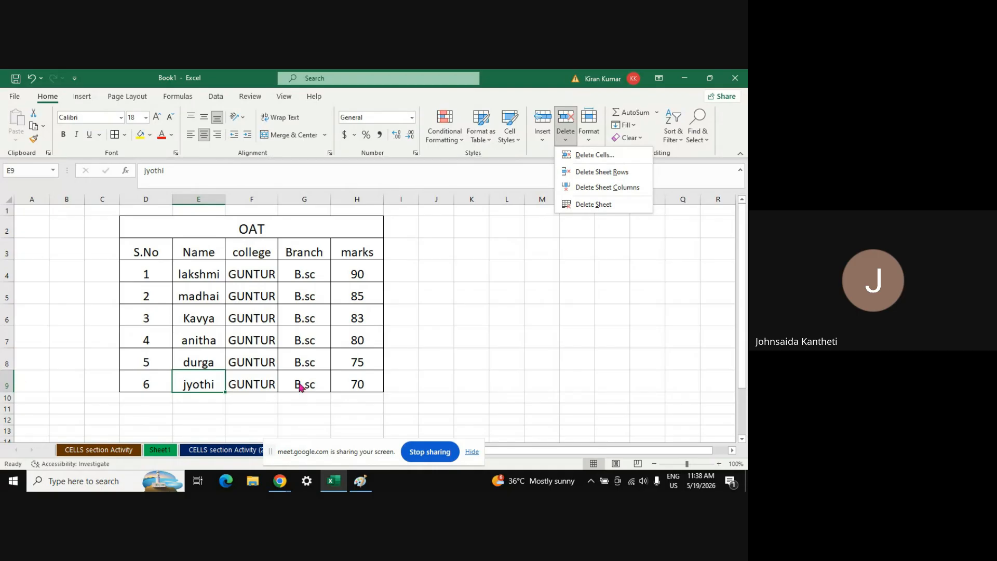
click(616, 173)
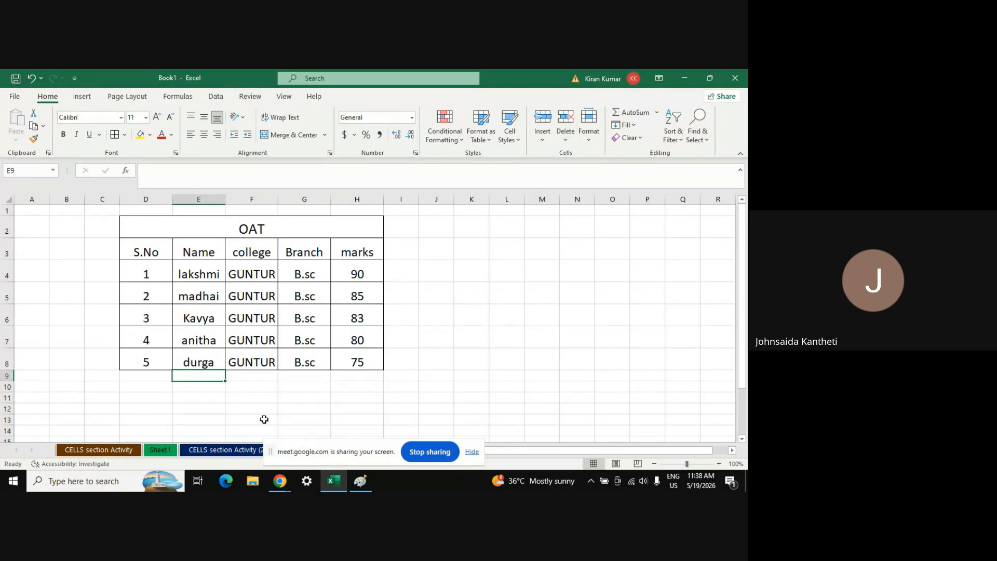
click(208, 394)
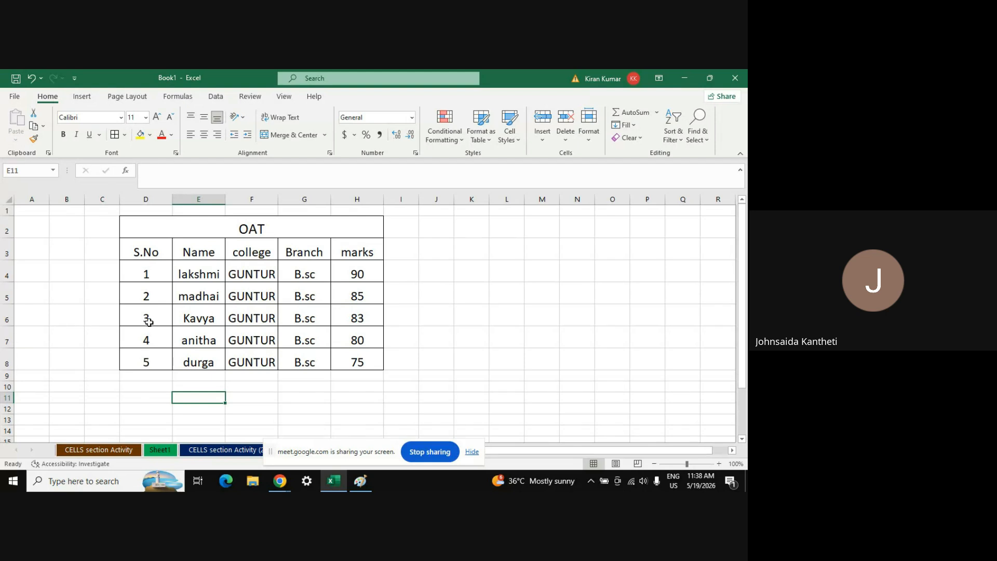
click(146, 317)
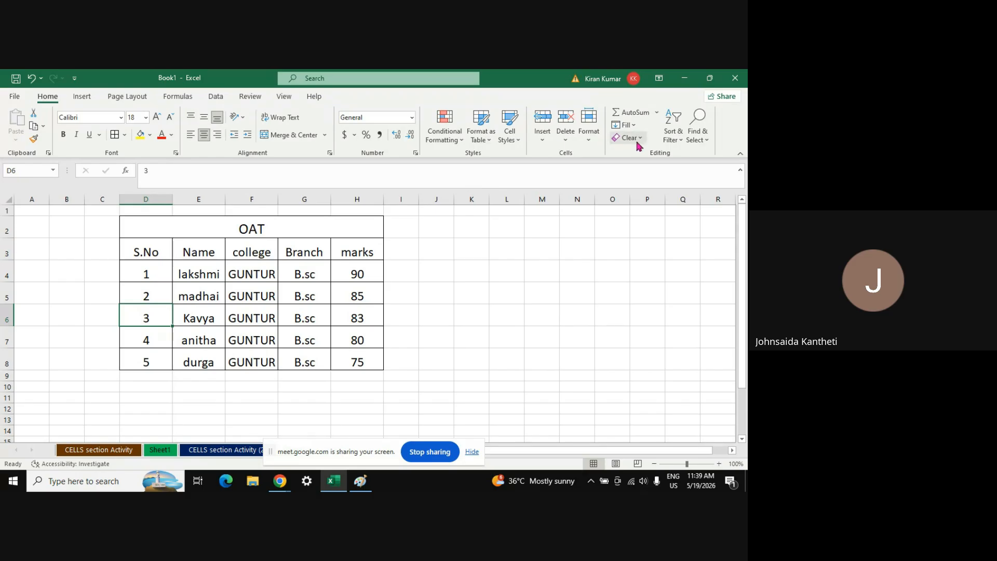
Protect Sheet5 with the default protection settings so its marks table is locked
click(590, 136)
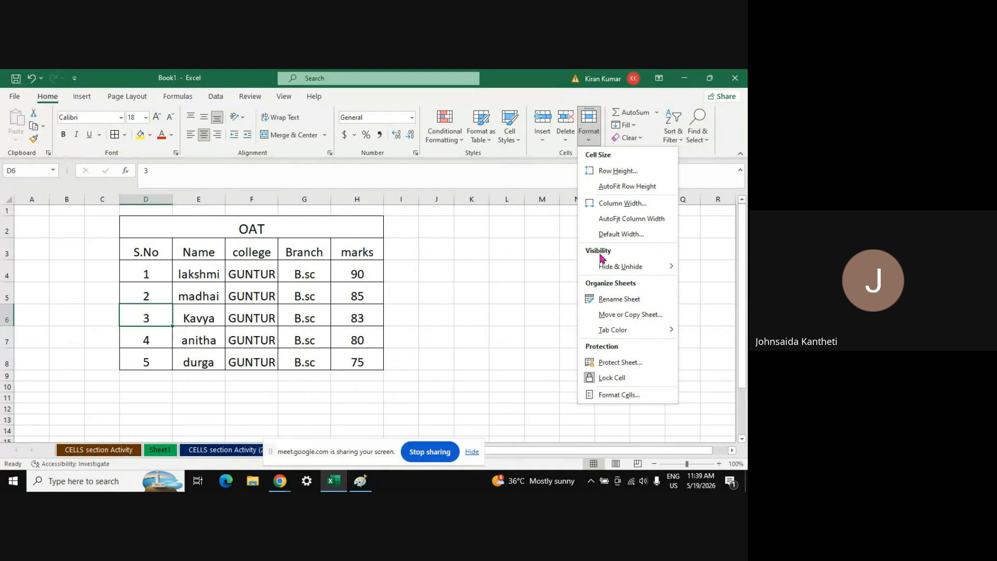
mouse_move(642, 271)
drag(291, 456, 392, 492)
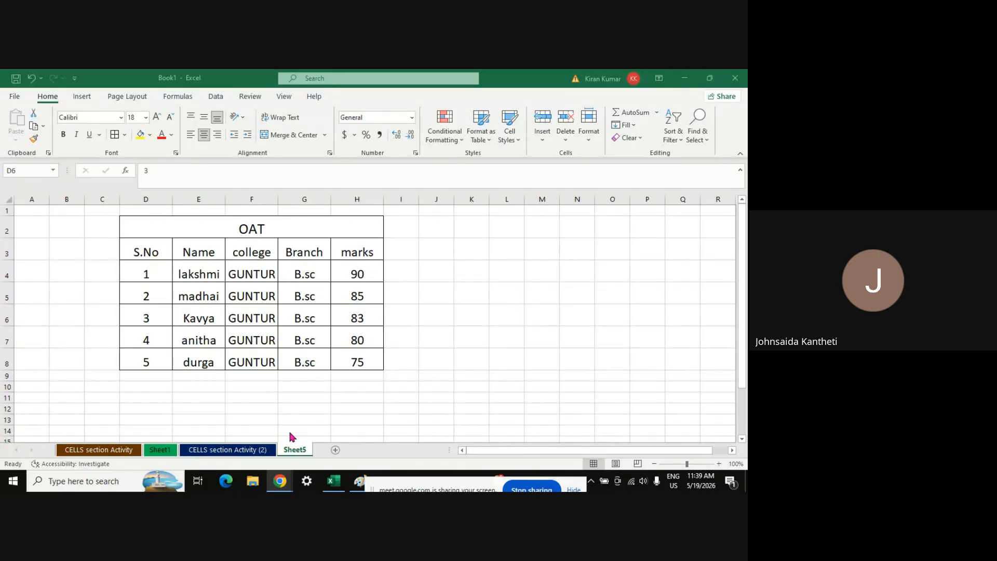
click(591, 141)
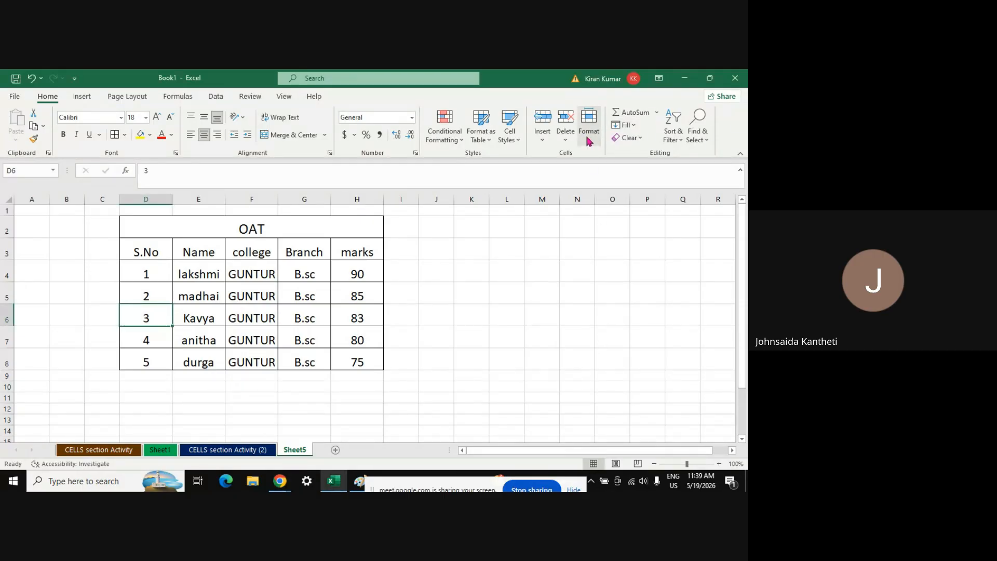
click(589, 136)
click(604, 364)
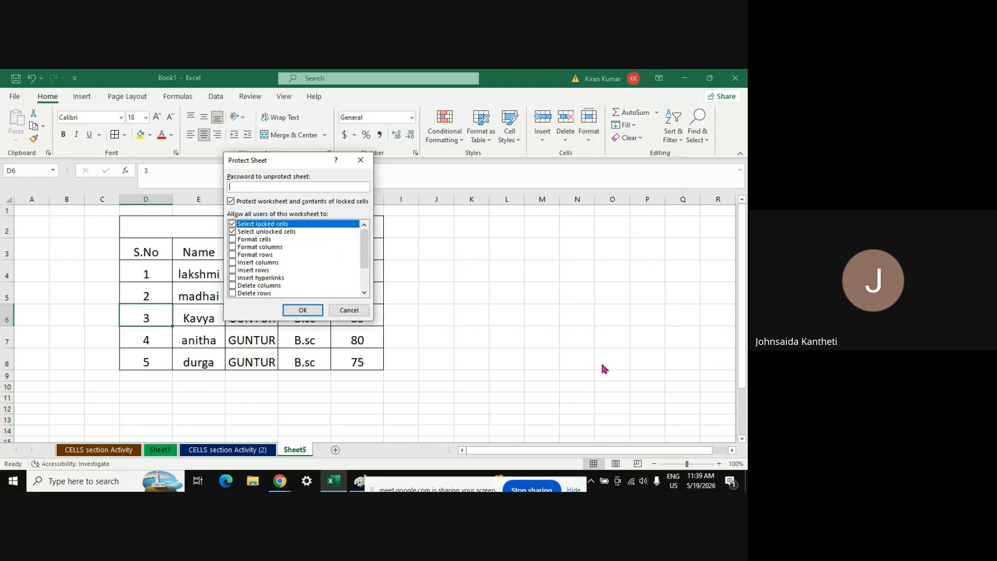
click(303, 310)
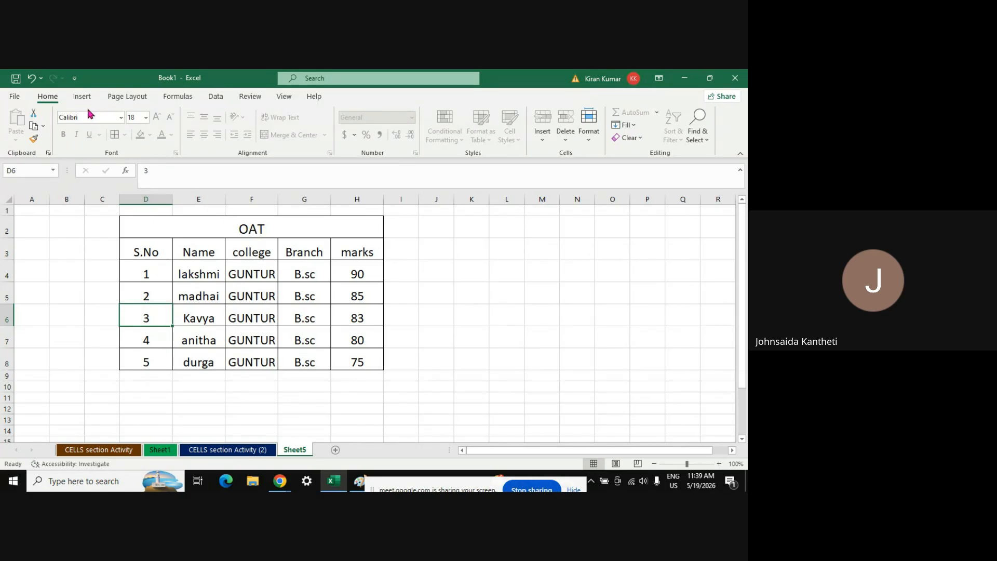
Rename the Sheet5 tab to 'Top 5', correcting typos along the way
right_click(292, 453)
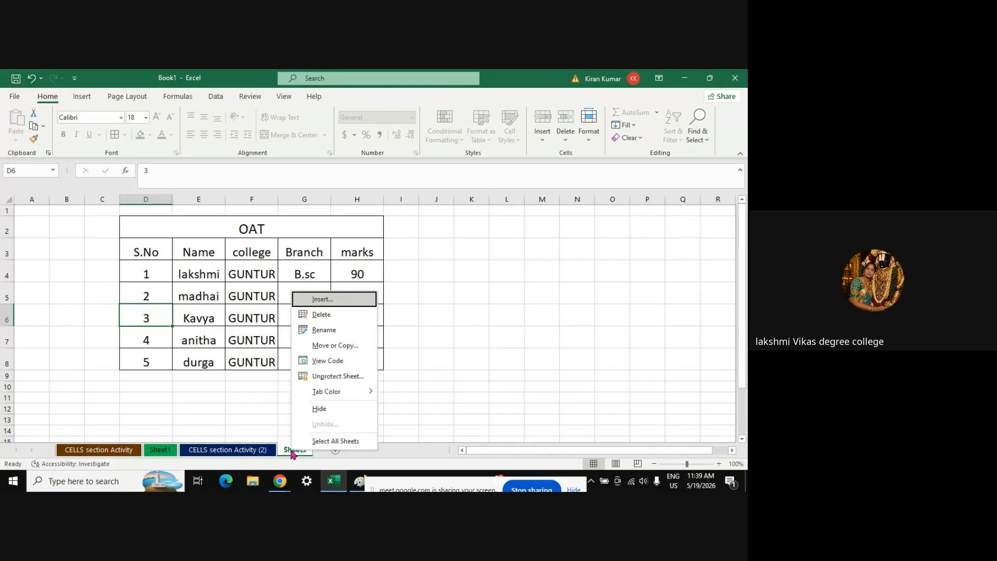
click(335, 332)
text(To5)
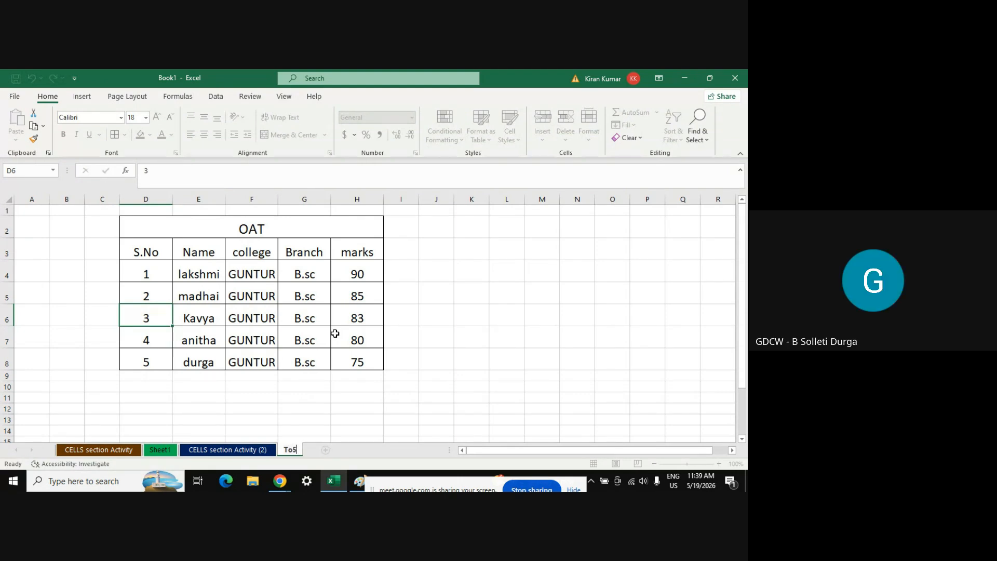
key(BackSpace)
text(p)
key(Return)
text(%)
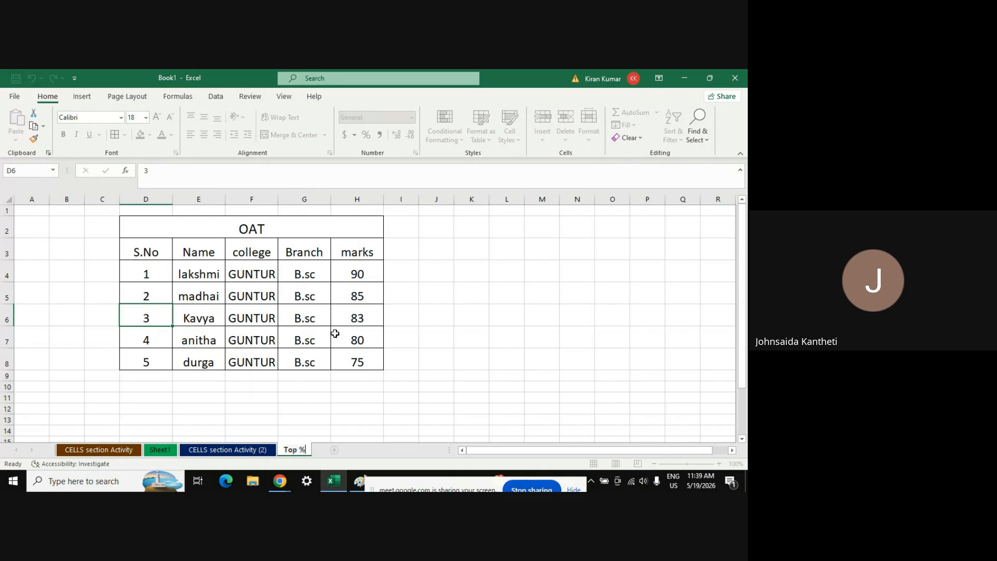
key(BackSpace)
text(5)
key(Return)
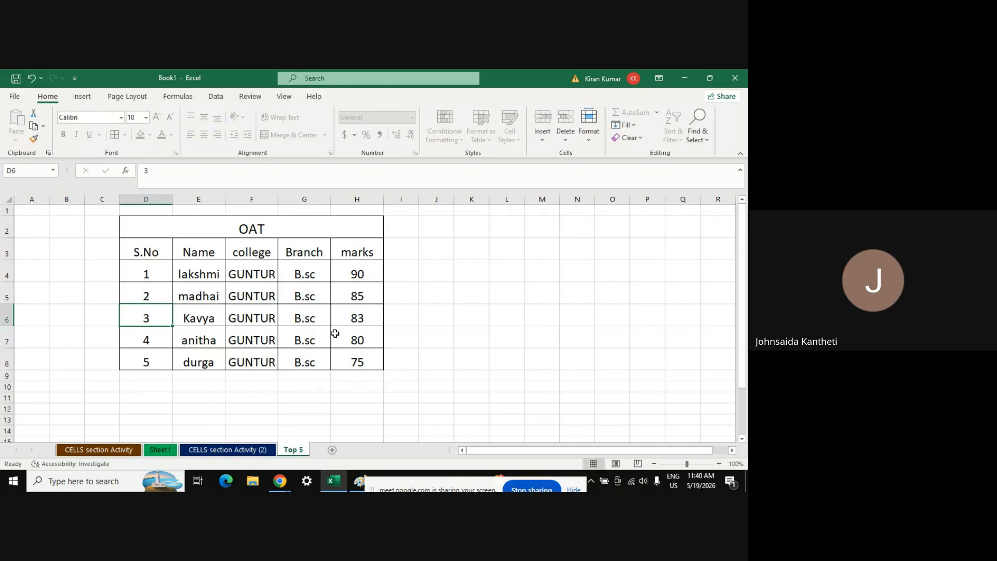
Confirm the college and Kavya name cells can't be edited, then unprotect the sheet
click(242, 326)
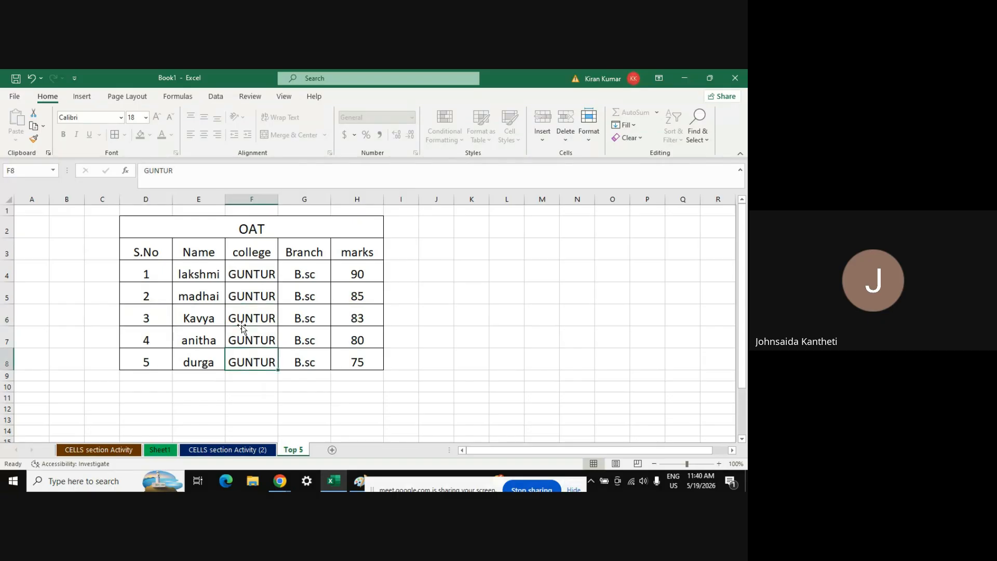
double_click(242, 327)
double_click(242, 326)
click(242, 327)
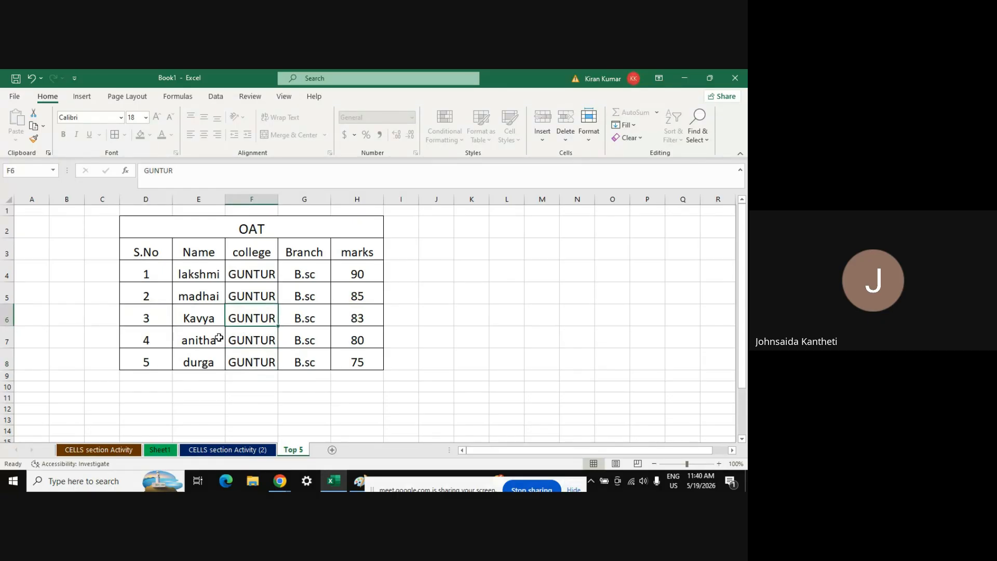
double_click(190, 327)
double_click(190, 325)
click(190, 325)
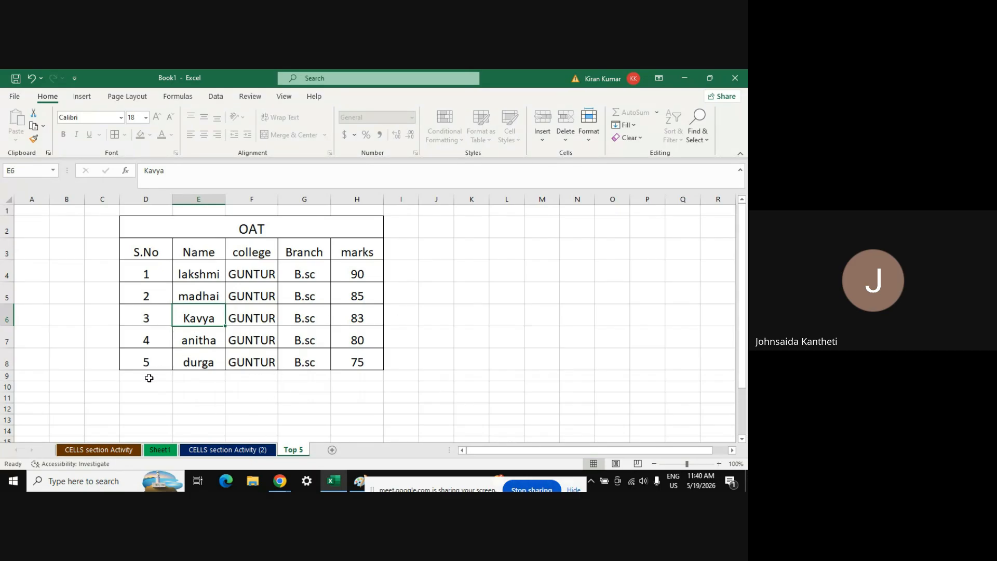
click(590, 139)
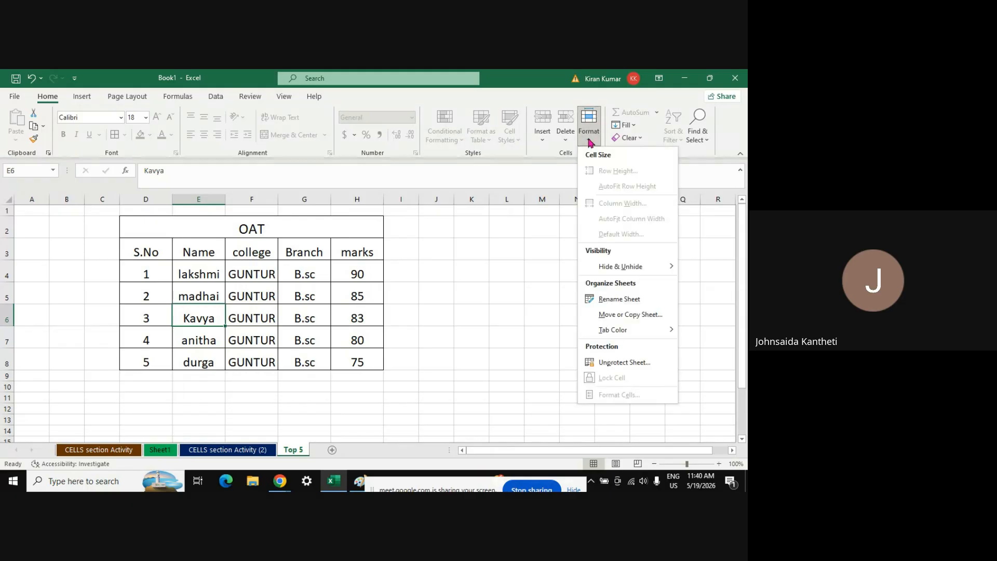
click(615, 363)
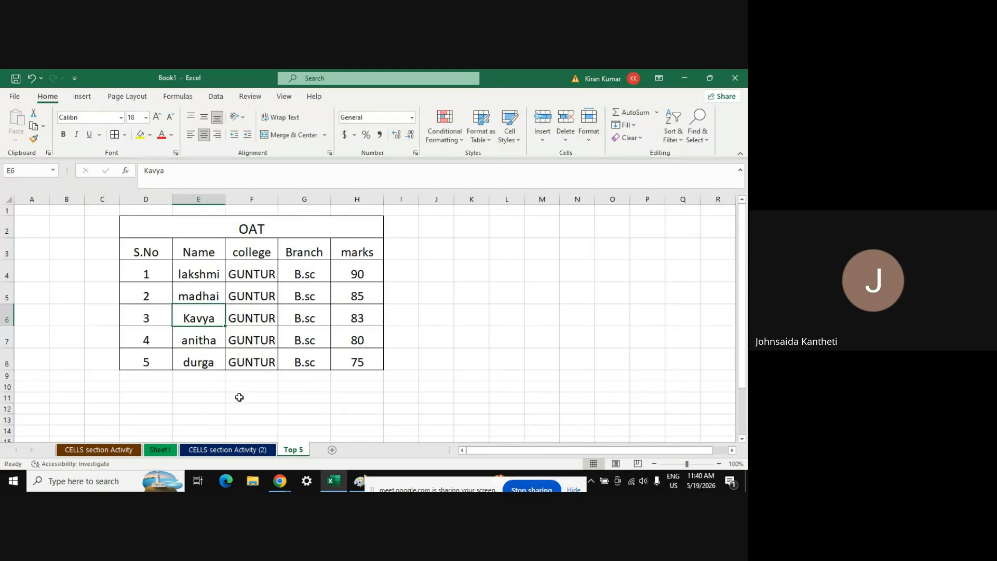
drag(164, 371, 413, 375)
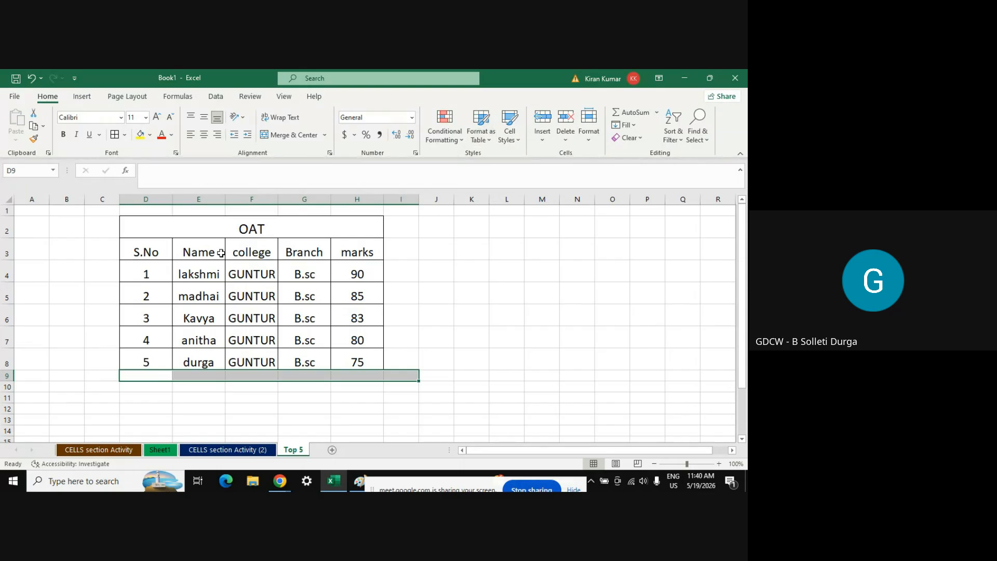
Apply purple gradient-fill data bars to the S.No cells D4:D8
click(154, 270)
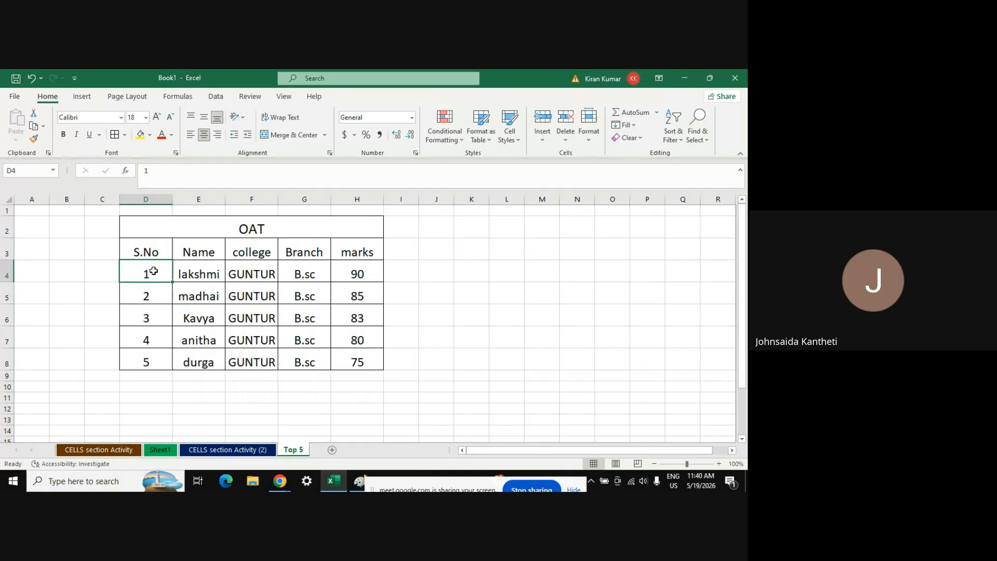
key(shift+Down)
key(shift+Down)
key(shift+Down)
key(shift+Down)
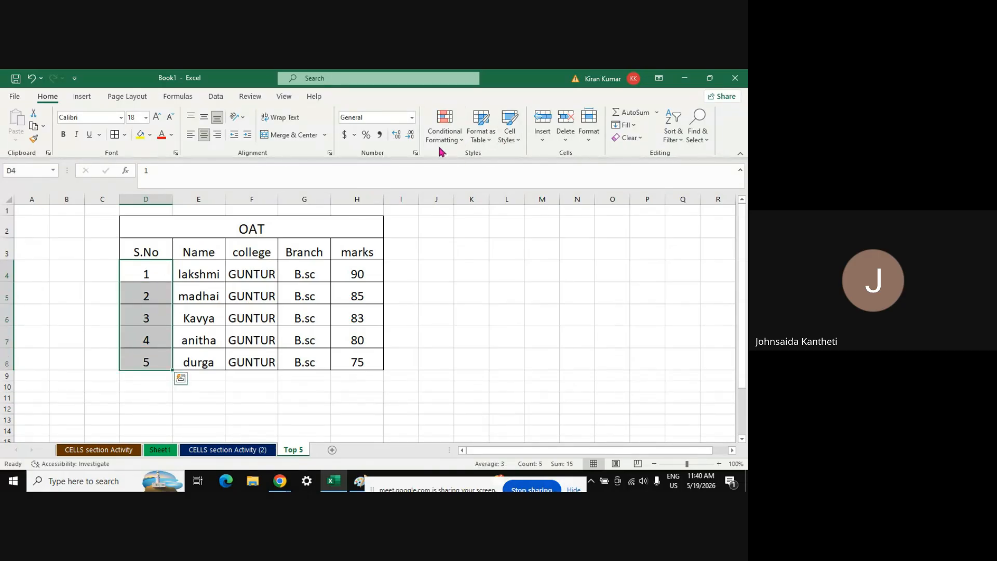
click(459, 136)
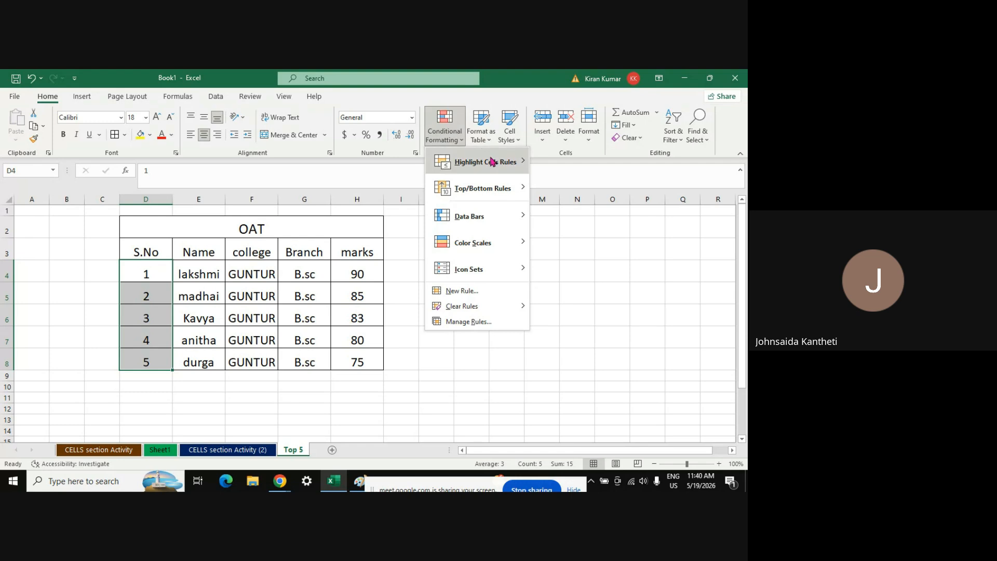
mouse_move(497, 165)
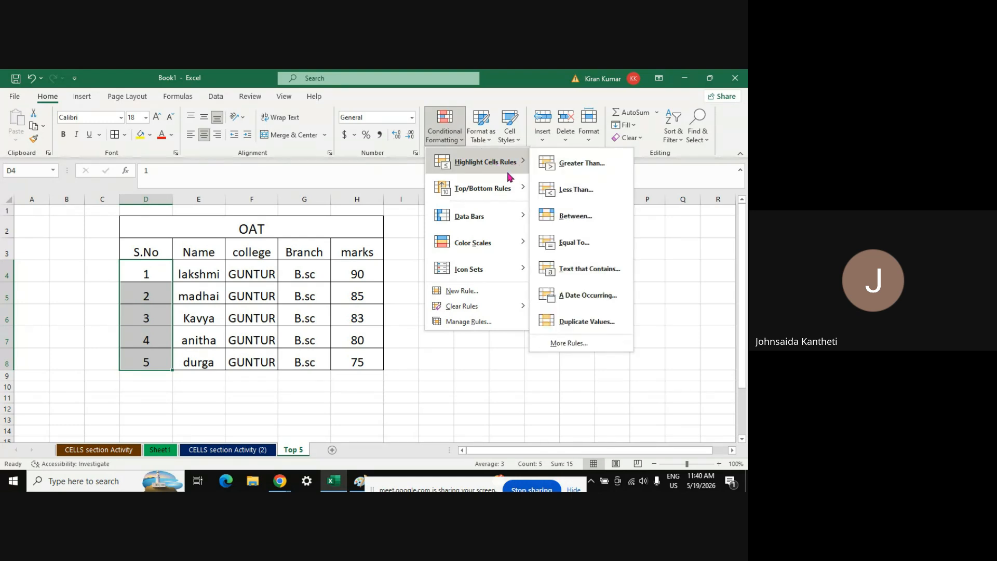
mouse_move(497, 219)
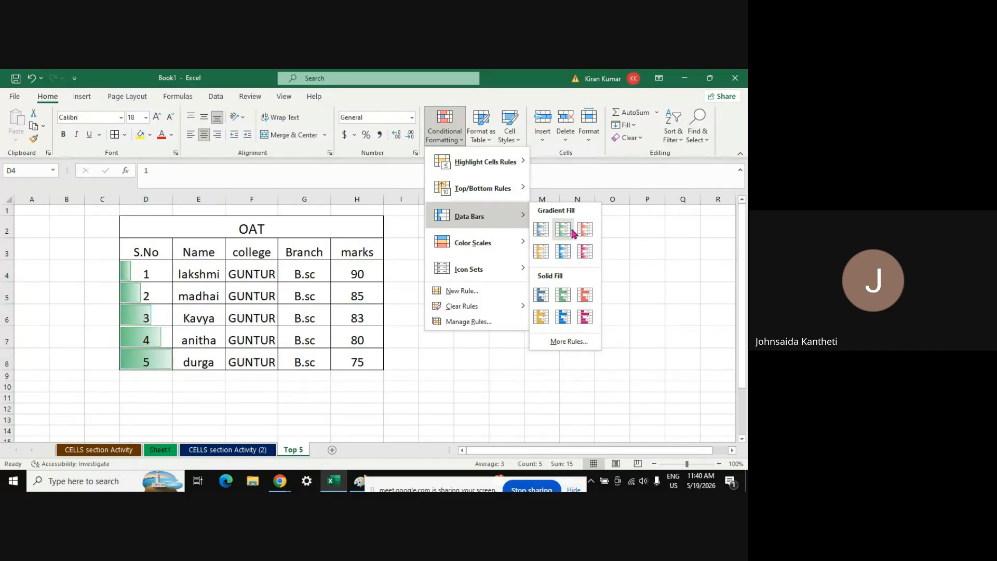
click(584, 252)
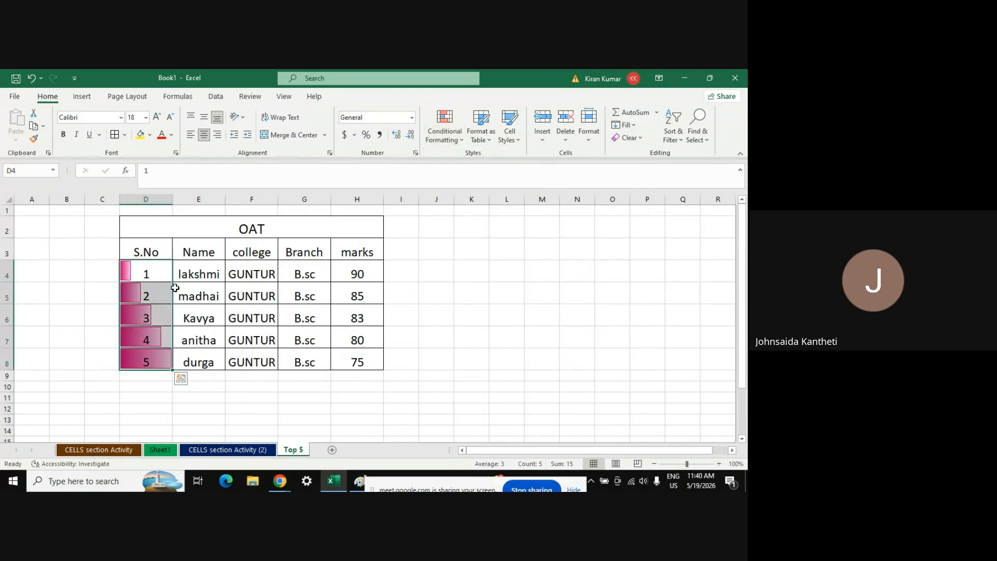
Select the whole OAT table, D3:H8
click(153, 247)
key(shift+Right)
key(shift+Right)
key(shift+Right)
key(shift+Right)
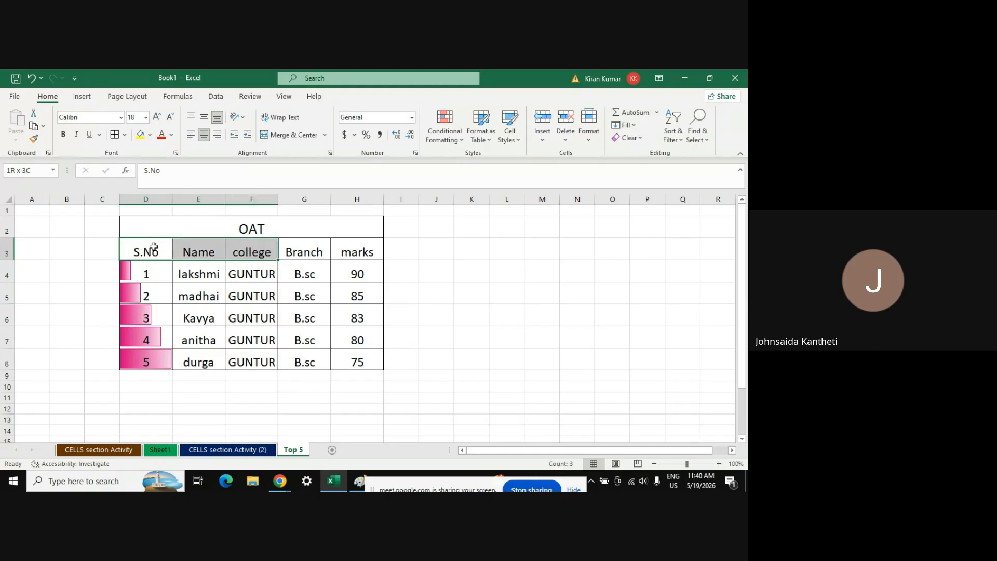
key(shift+Down)
key(shift+Down)
key(shift+Down)
key(shift+Down)
key(shift+Down)
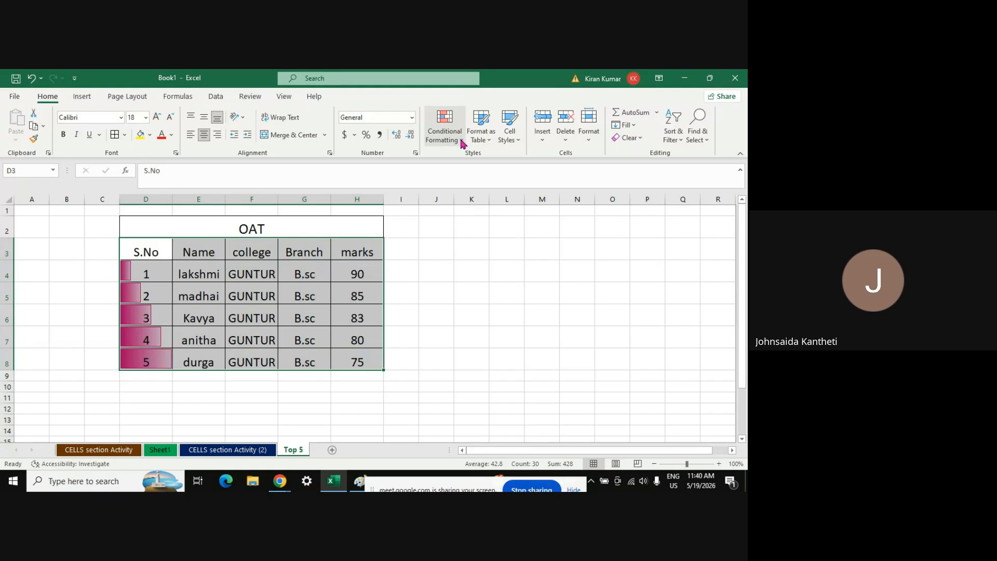
Format the range as a table, trying an orange light style, then a green one
click(490, 144)
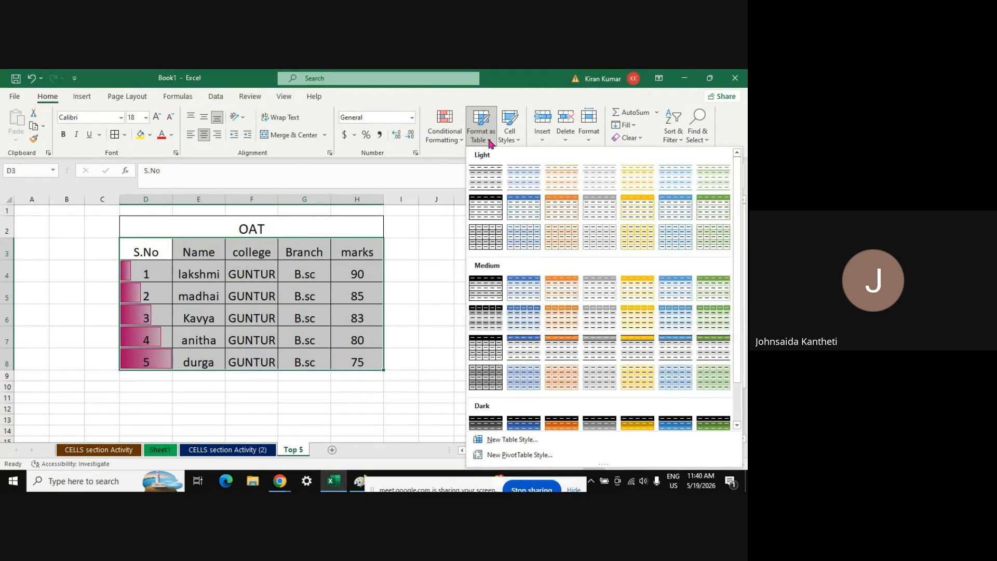
click(556, 209)
click(290, 268)
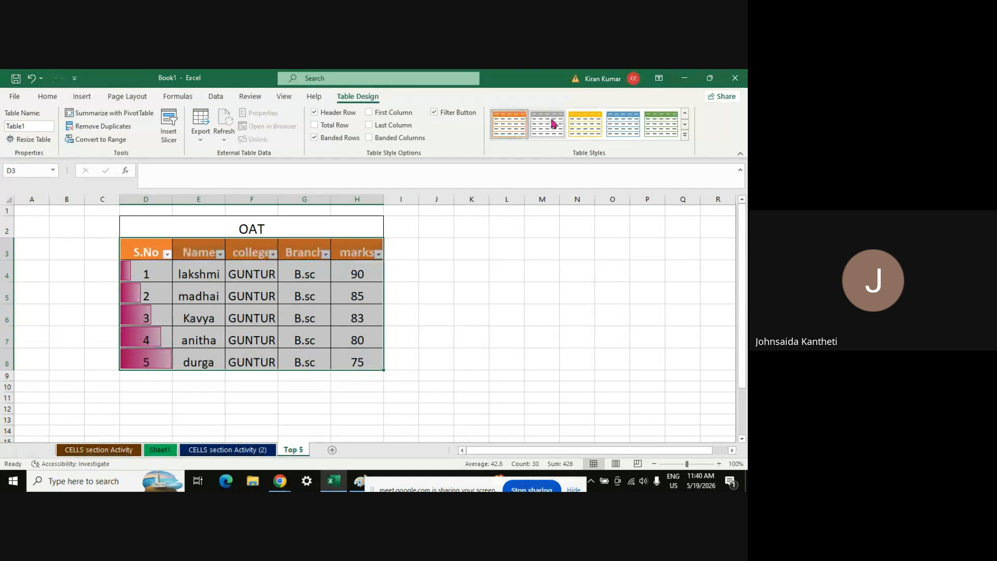
click(628, 130)
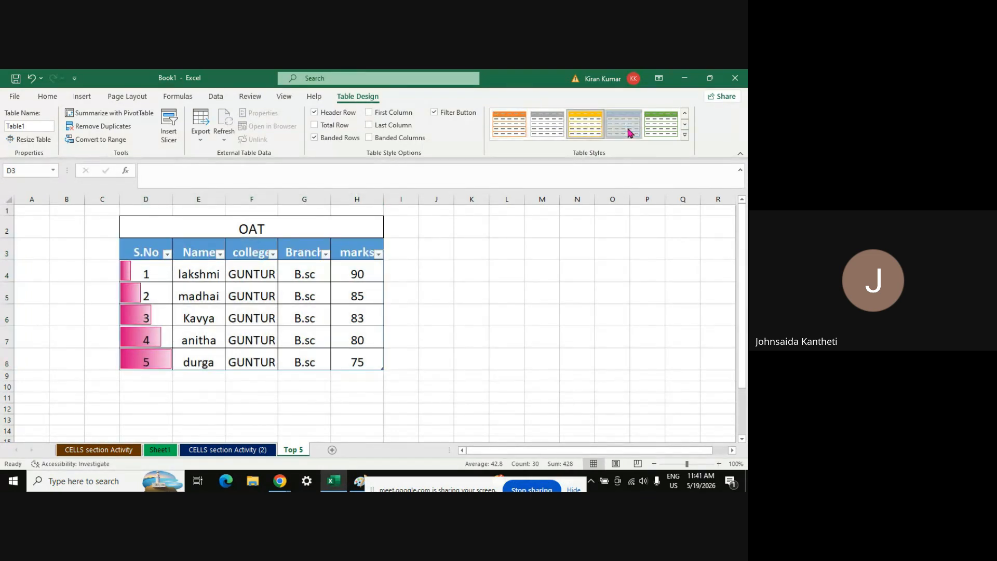
click(652, 130)
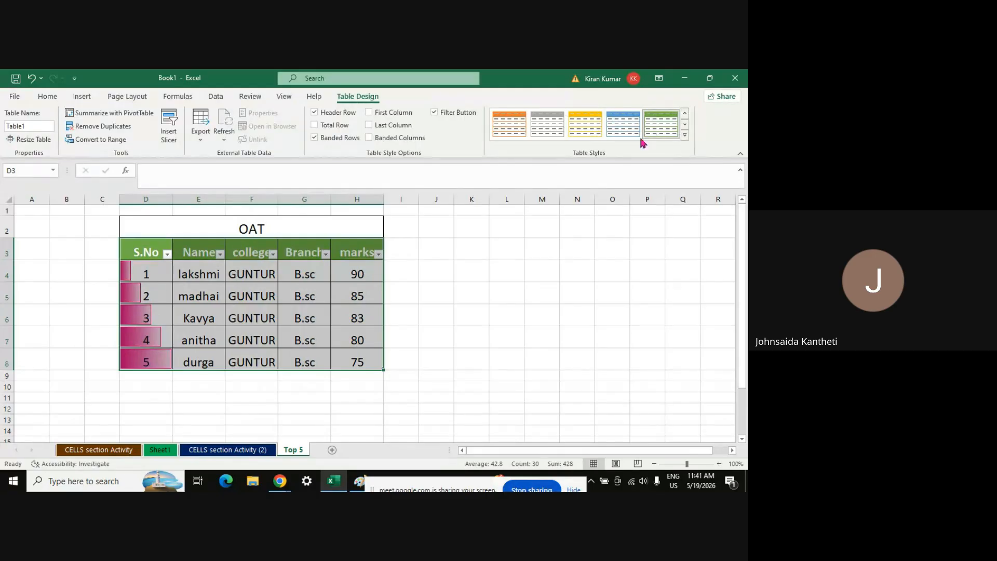
click(491, 278)
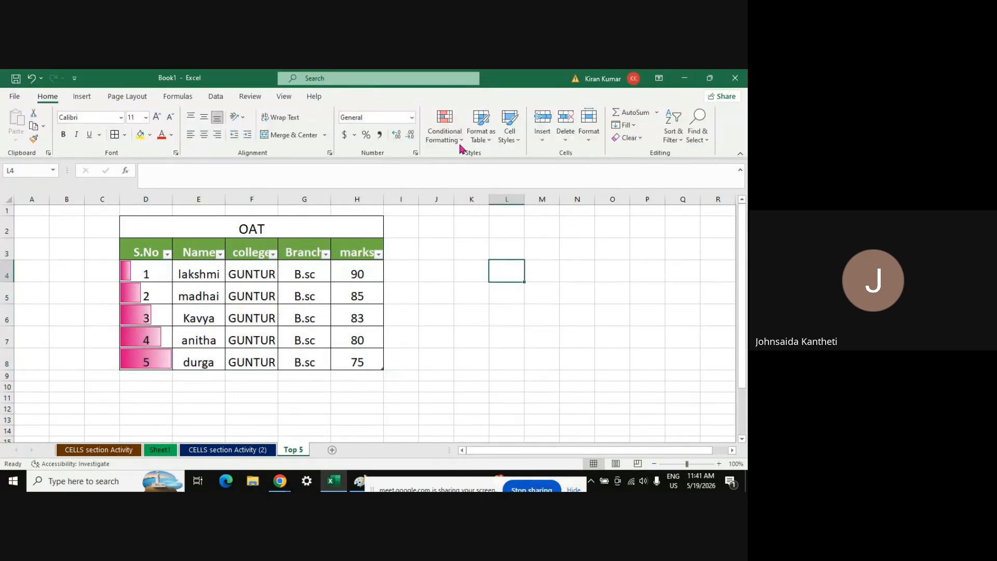
Apply the 60% - Accent6 cell style across the whole OAT table D3:H8
click(517, 141)
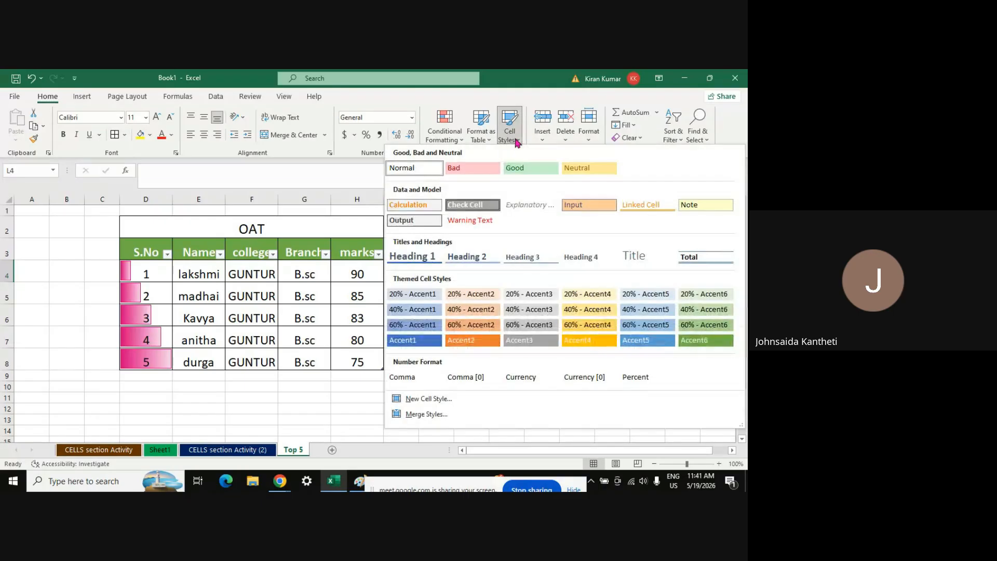
click(152, 253)
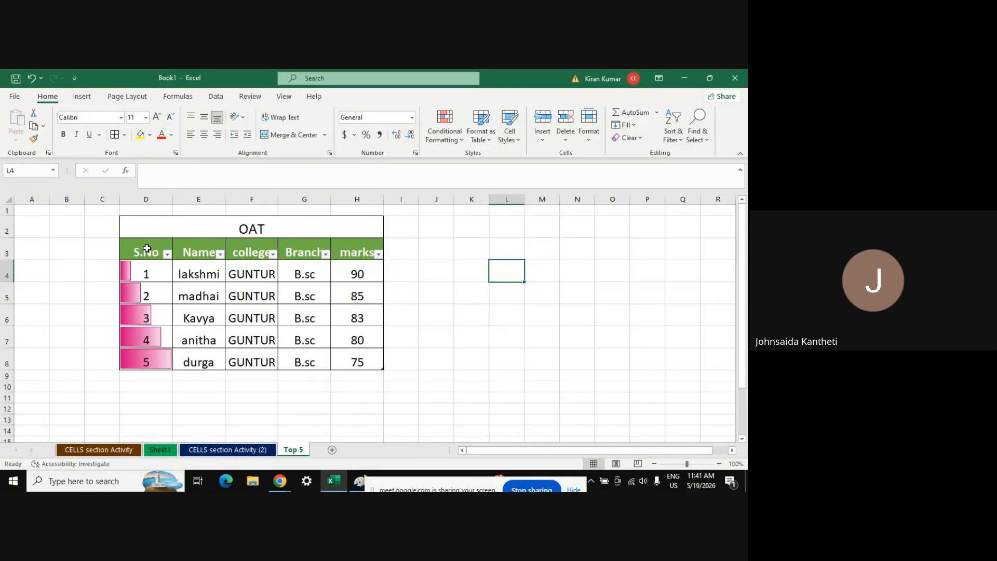
drag(146, 248, 358, 364)
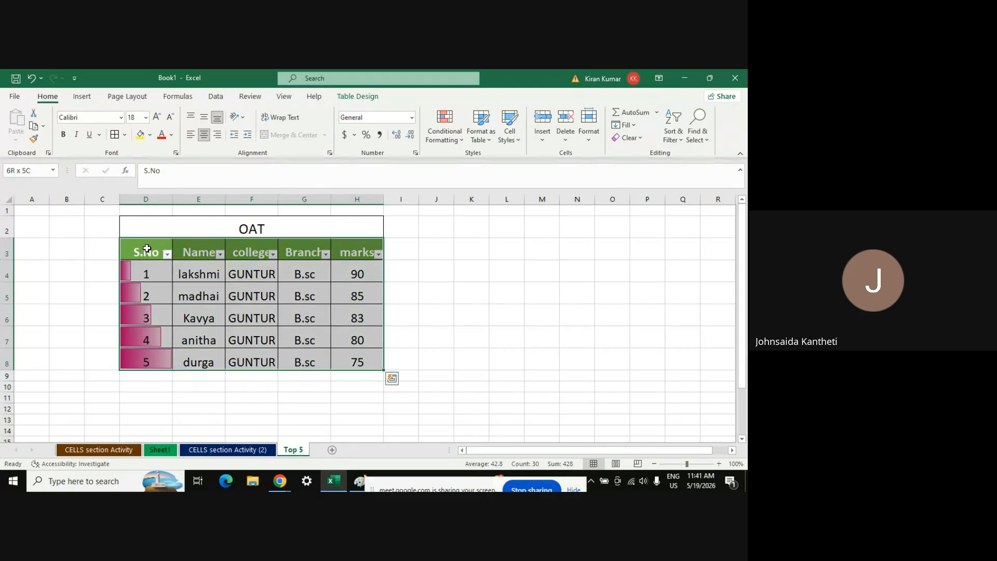
click(520, 144)
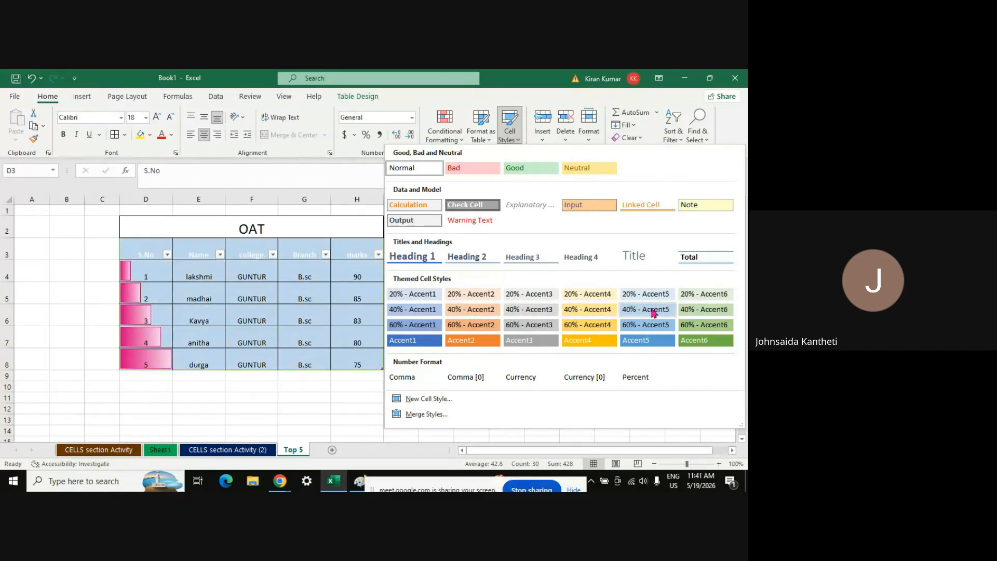
click(705, 328)
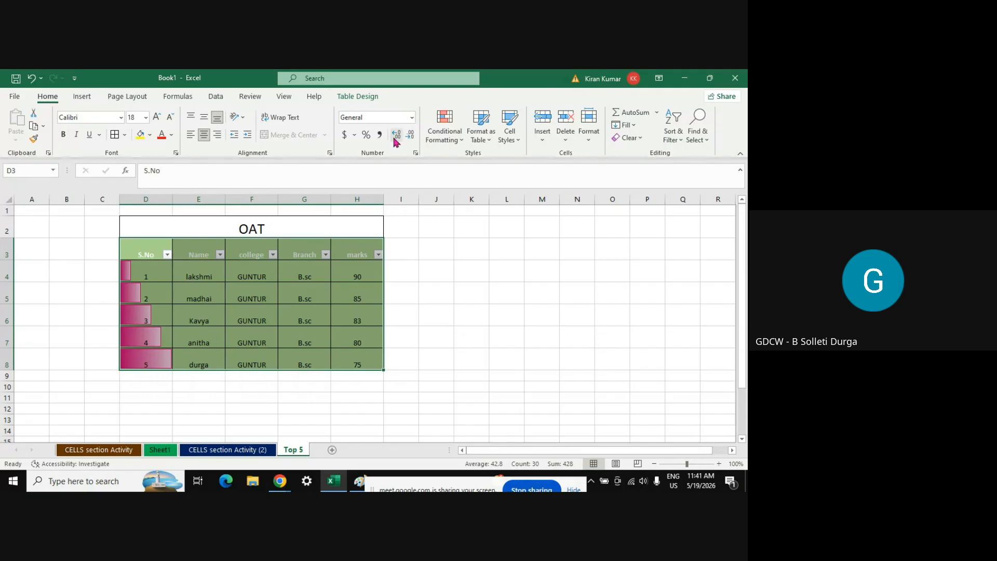
Show the marks in H4:H8 as numbers with two decimal places
click(338, 334)
click(360, 277)
key(shift+Down)
key(shift+Down)
key(shift+Down)
key(shift+Down)
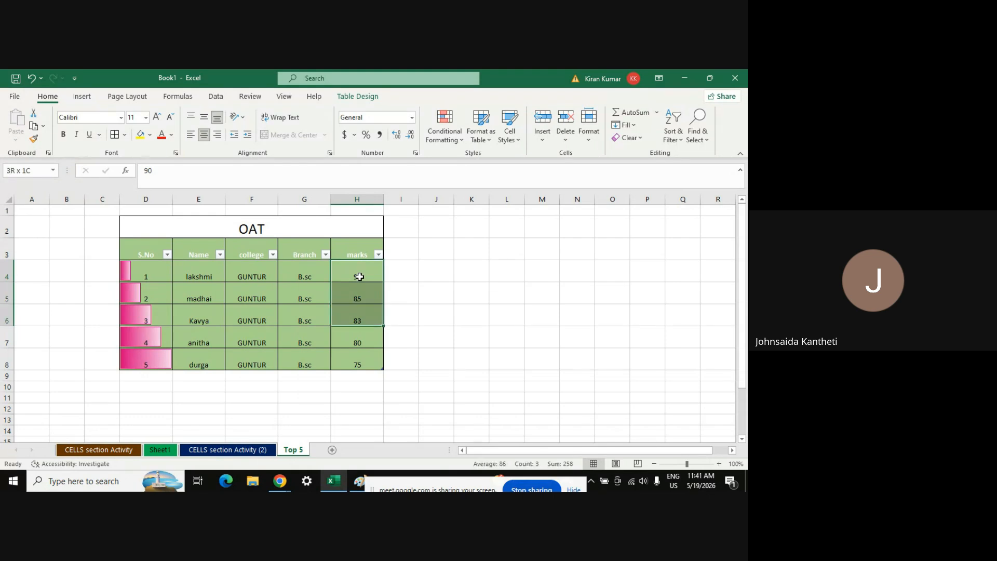
click(400, 137)
click(399, 137)
click(400, 137)
click(400, 137)
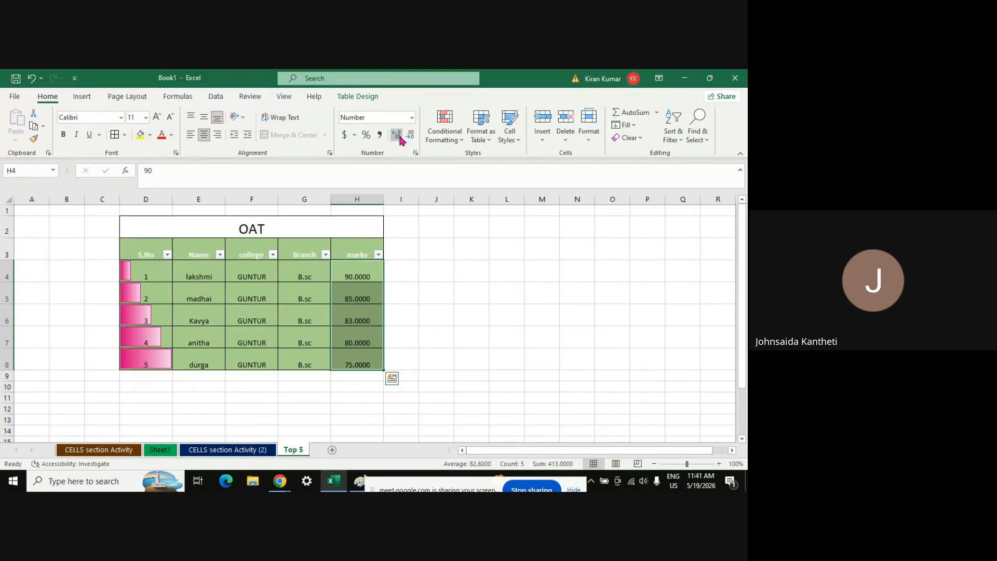
click(400, 137)
click(400, 138)
click(412, 136)
click(412, 136)
click(412, 137)
click(411, 136)
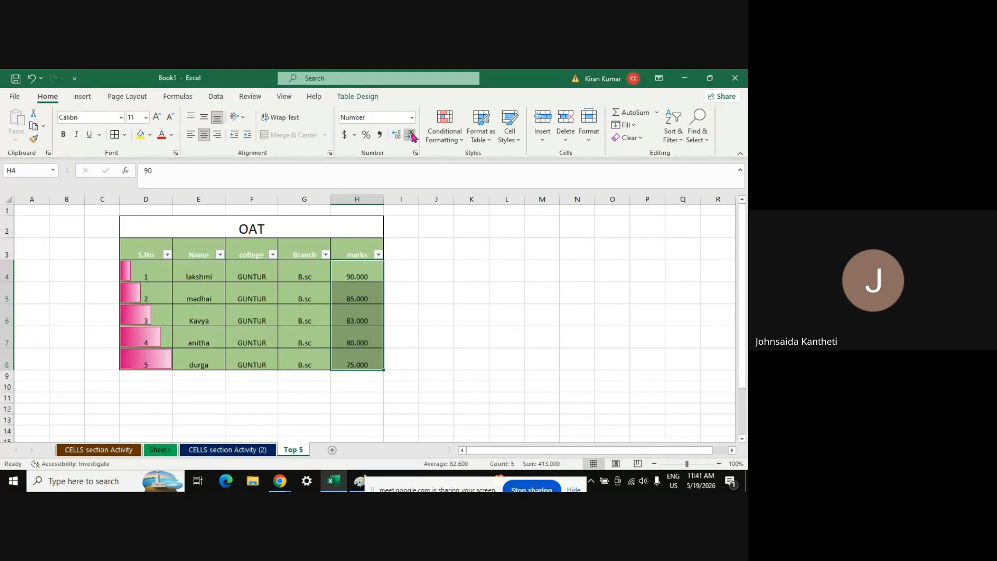
click(412, 136)
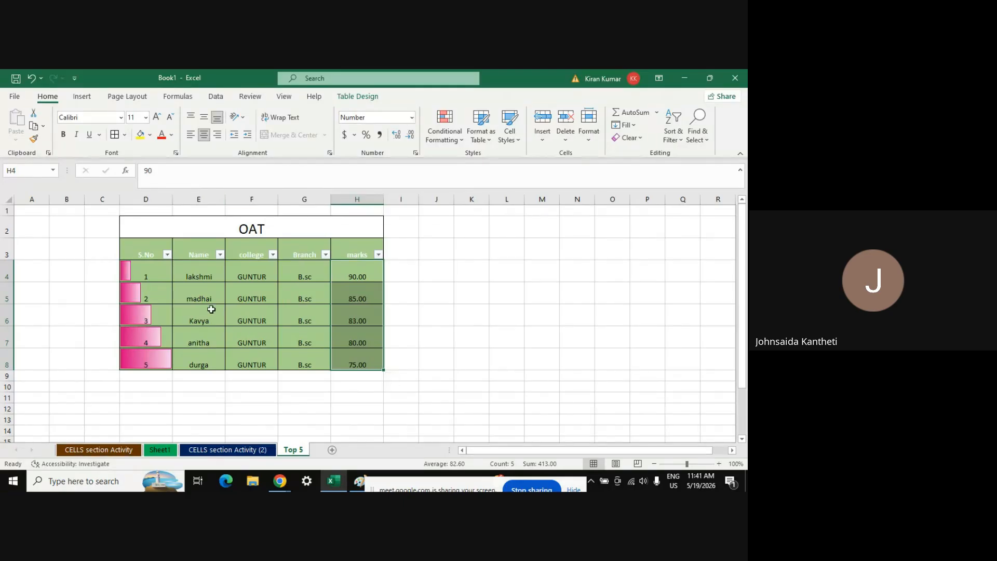
Centre the table body text both vertically and horizontally after trying other alignments
click(228, 284)
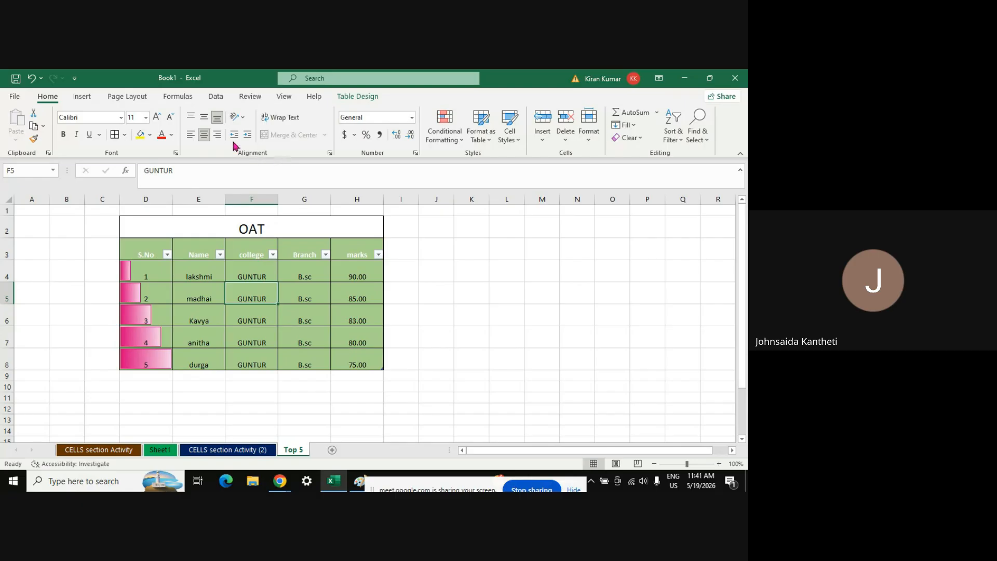
click(204, 119)
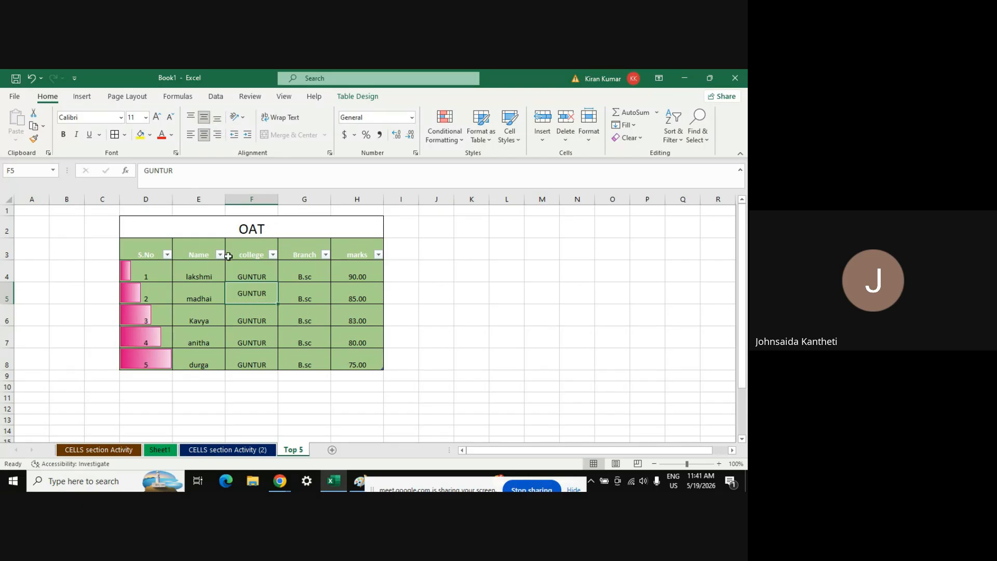
key(ctrl+a)
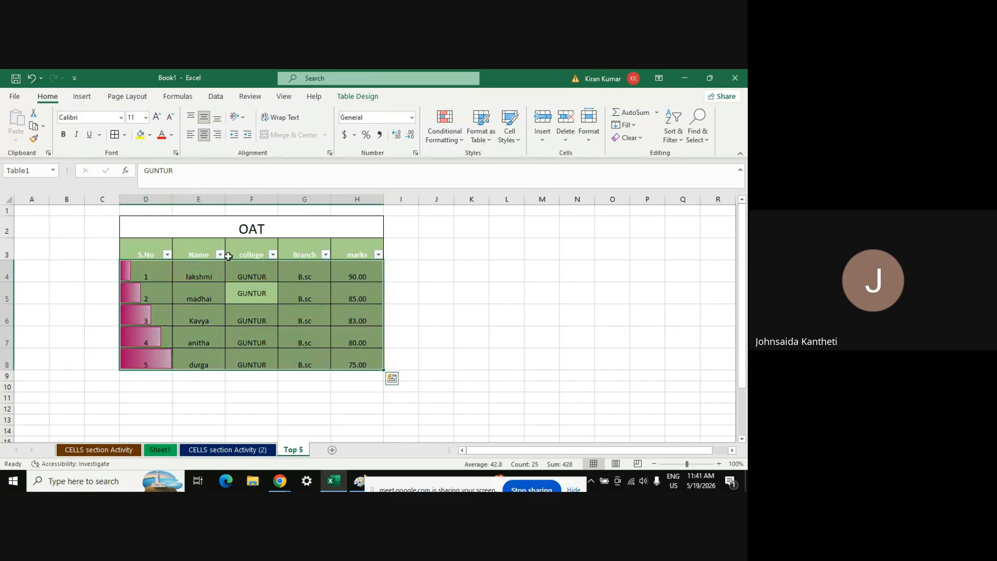
click(205, 119)
click(205, 121)
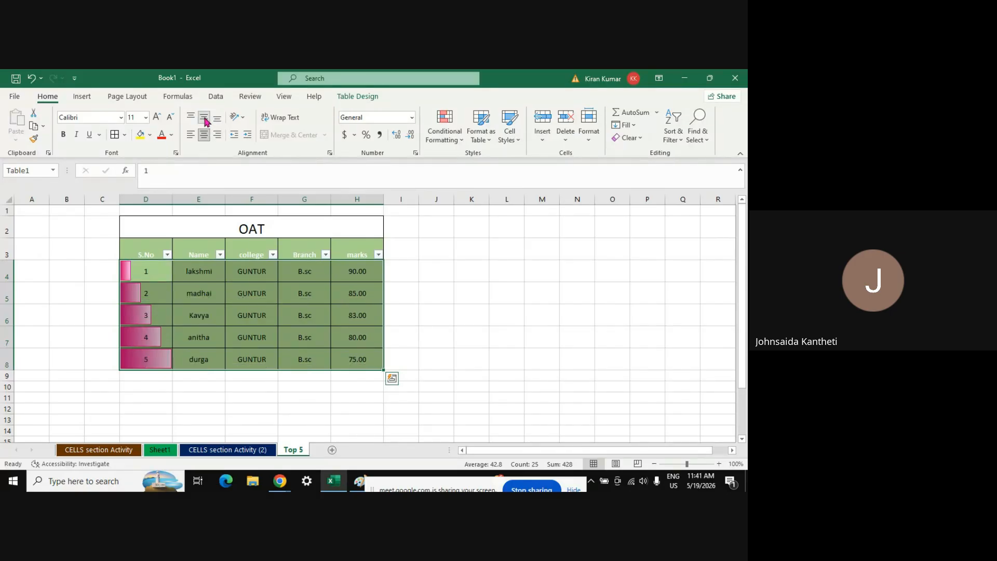
click(193, 135)
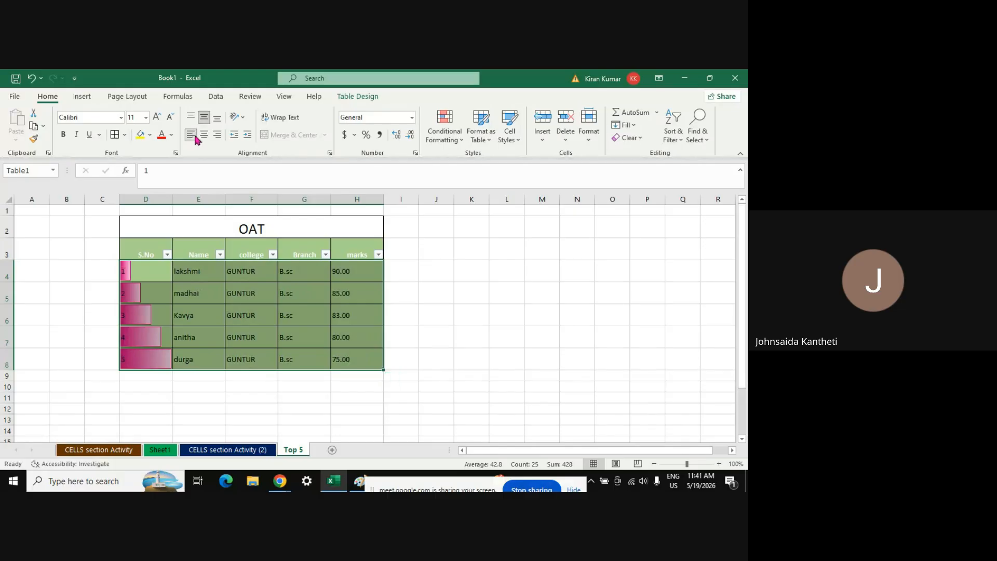
click(218, 134)
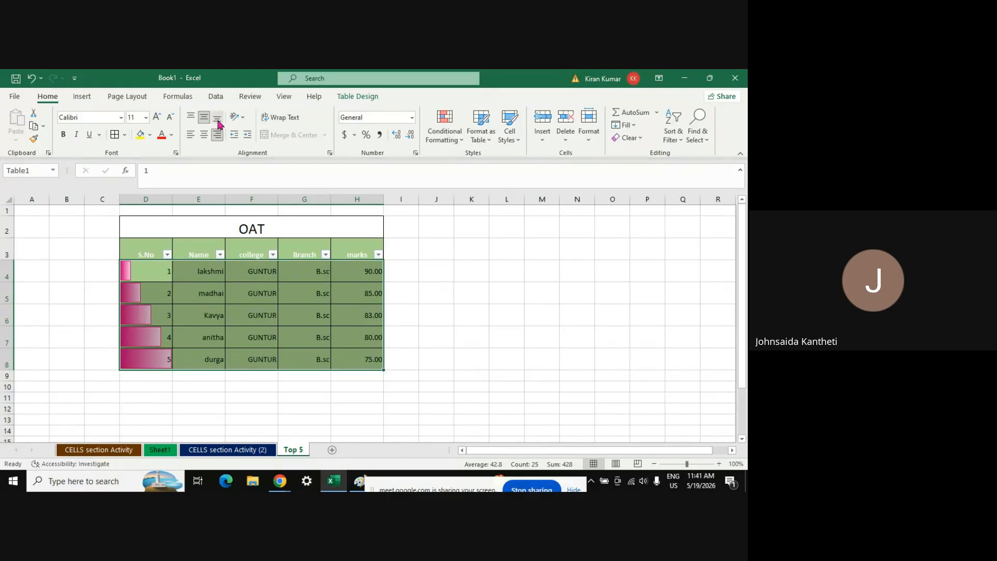
click(217, 120)
click(192, 119)
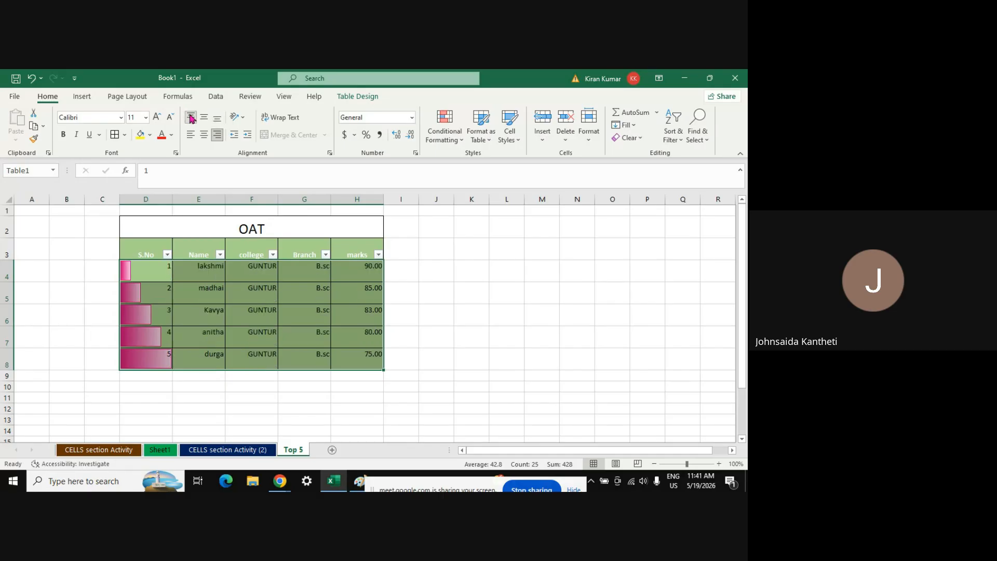
click(204, 117)
click(204, 136)
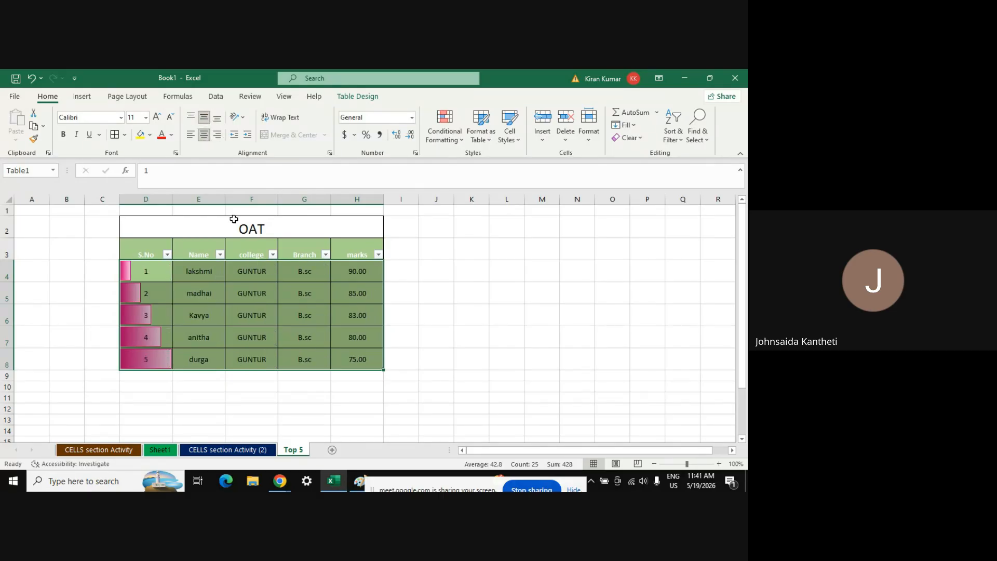
Try angled and vertical text orientations, then return the table text to horizontal
click(243, 121)
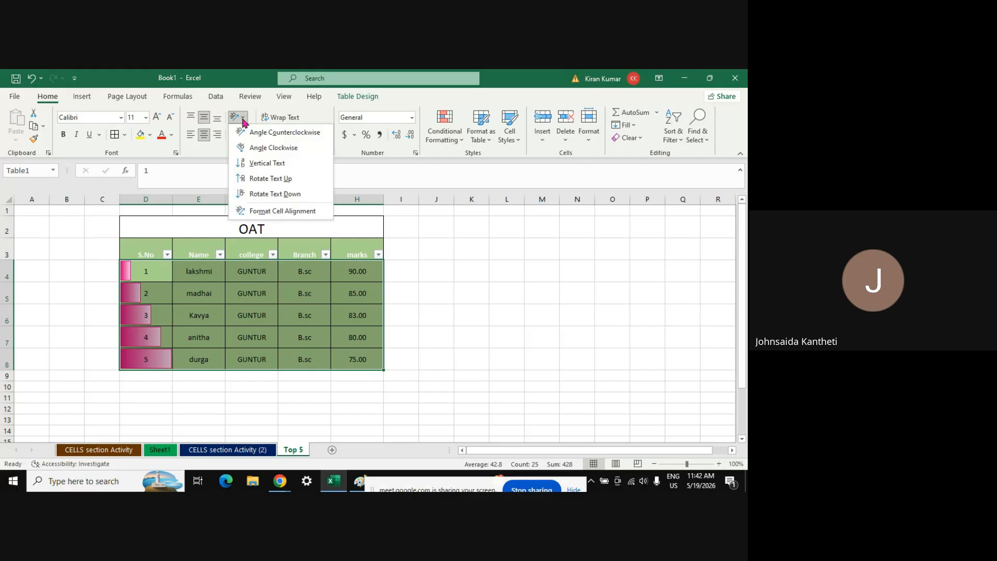
click(260, 133)
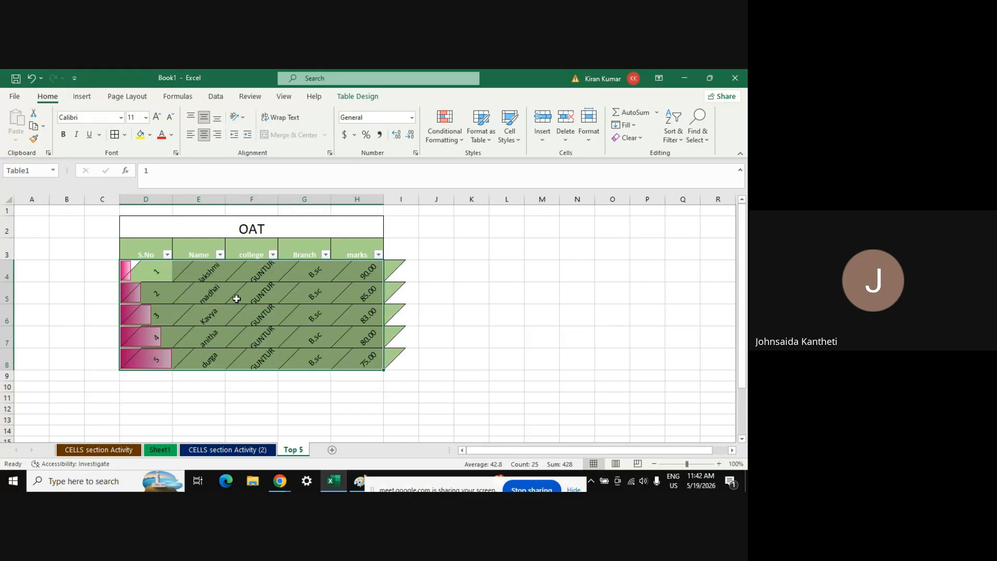
click(238, 117)
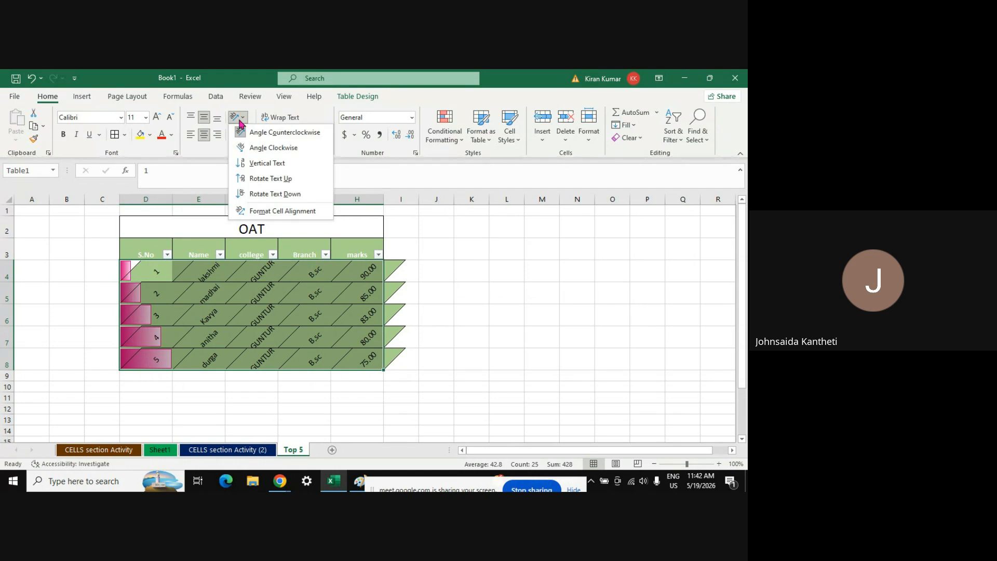
click(270, 165)
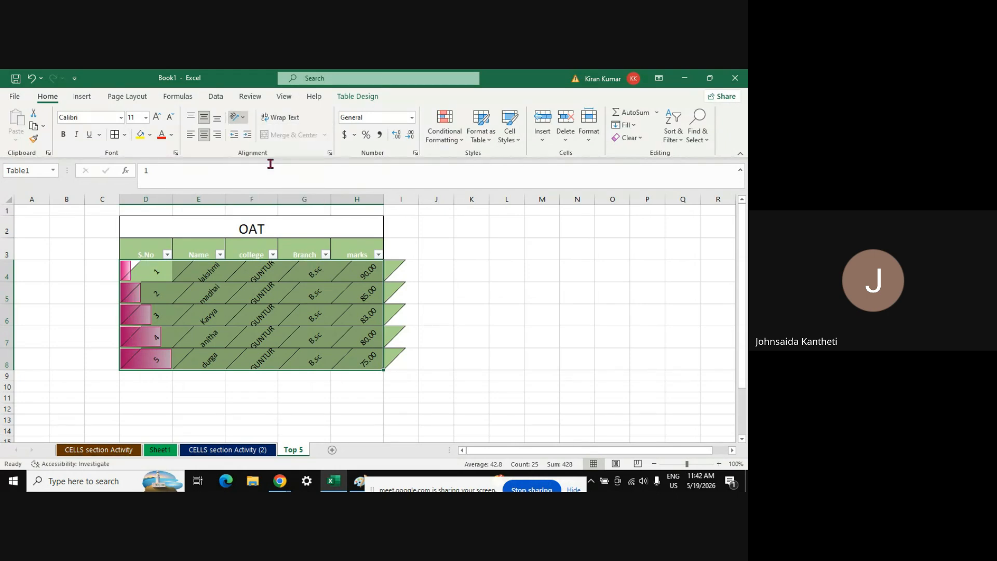
click(242, 120)
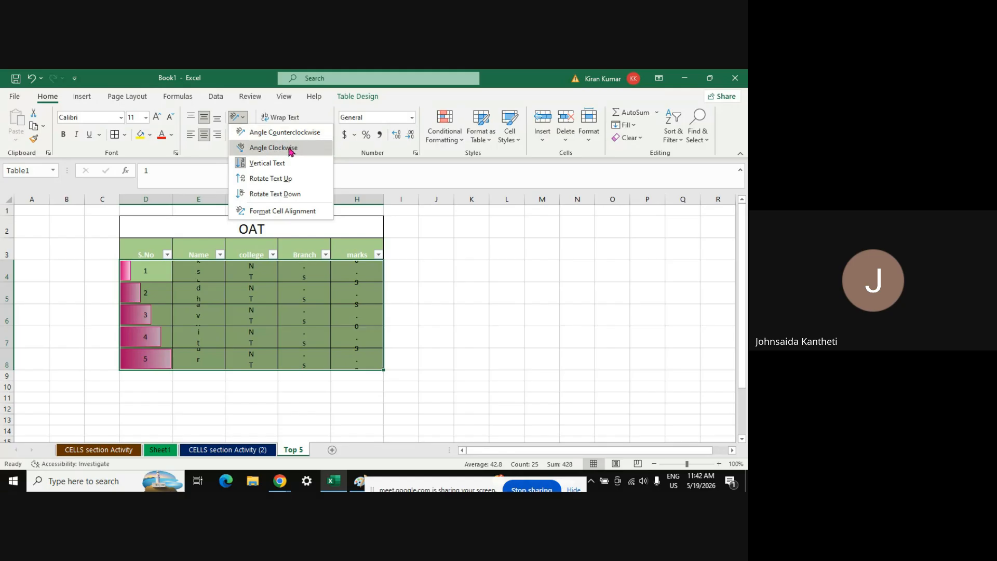
click(272, 213)
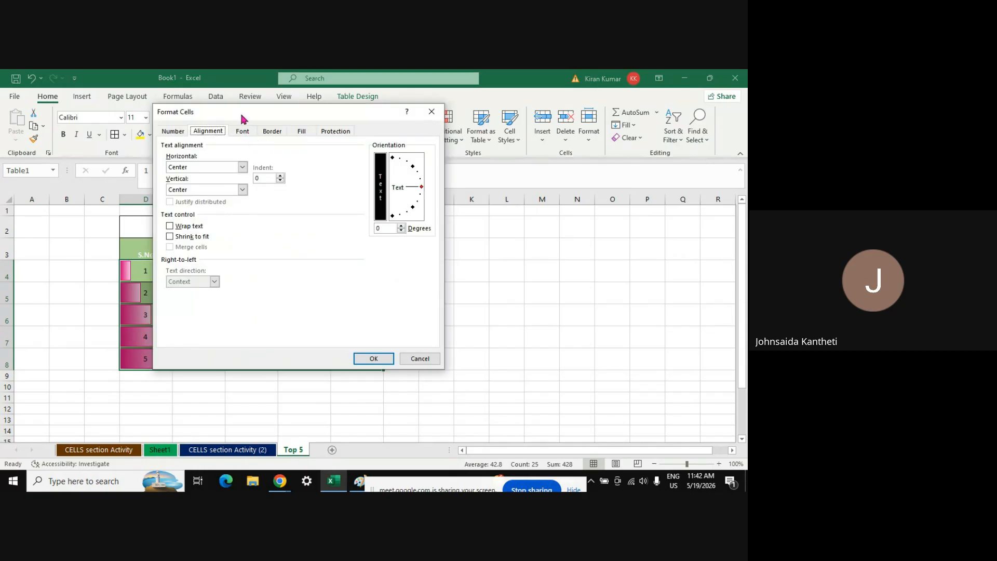
key(Return)
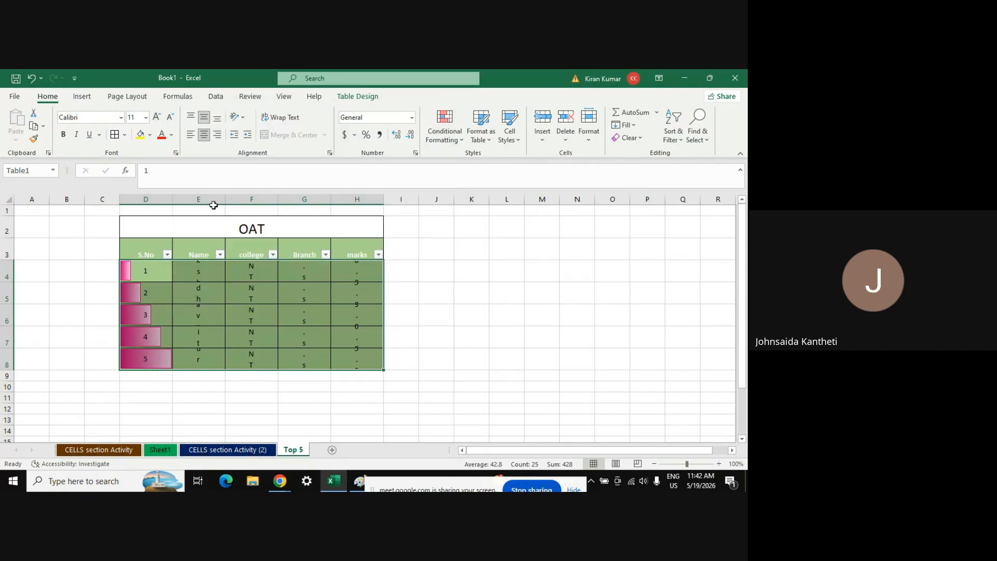
click(234, 117)
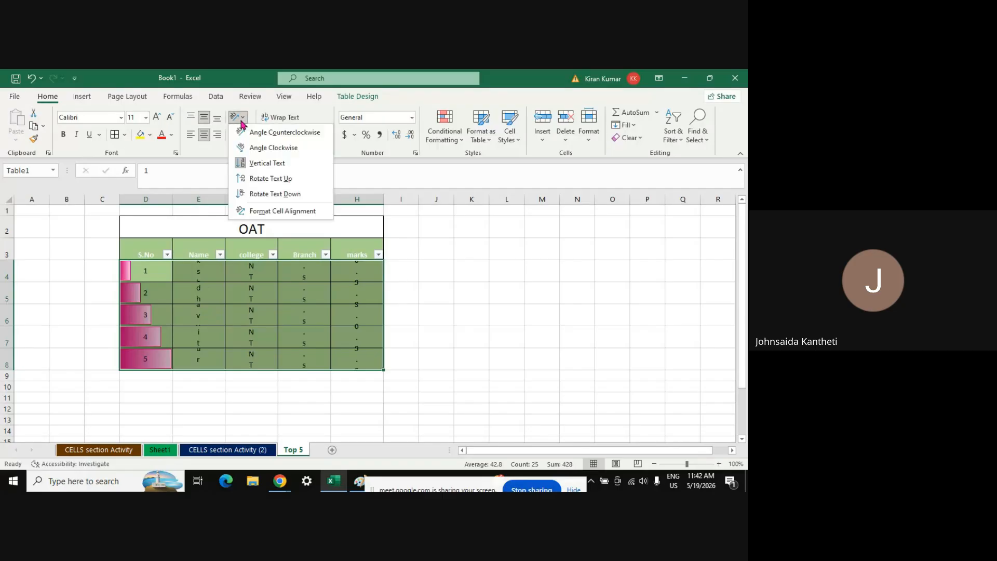
click(263, 136)
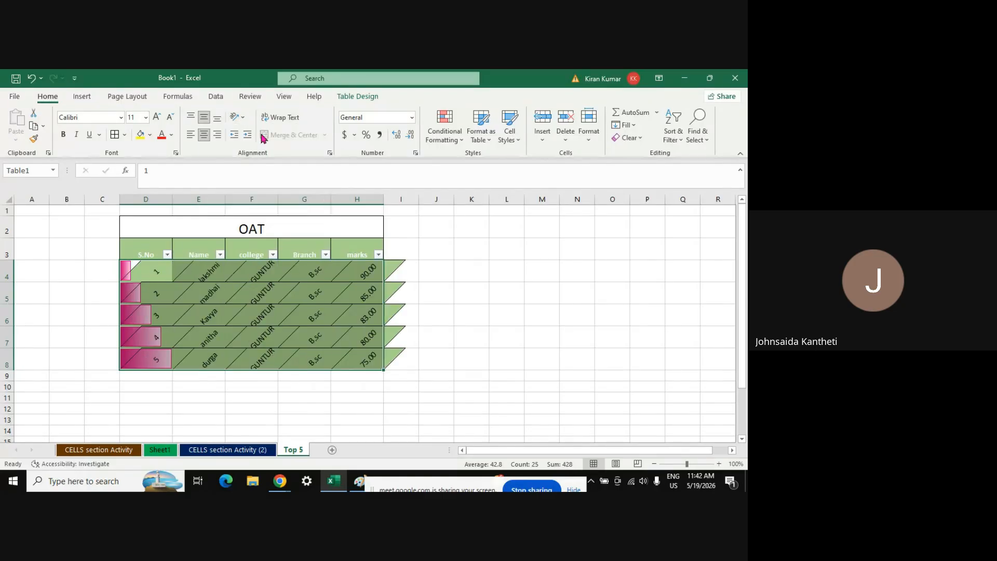
click(238, 116)
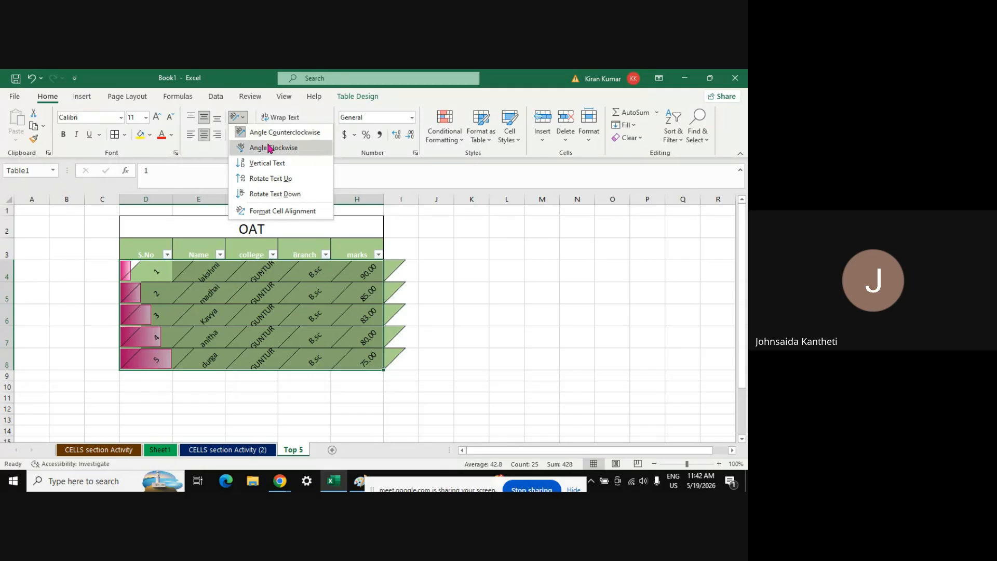
click(268, 134)
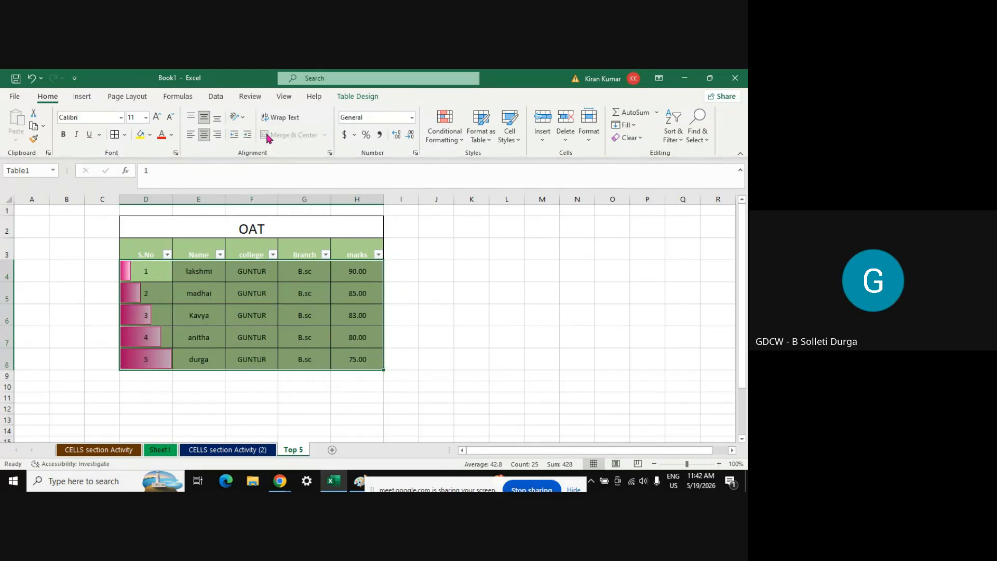
Give the table size 14 red text, yellow fill and a thick outside border
double_click(156, 117)
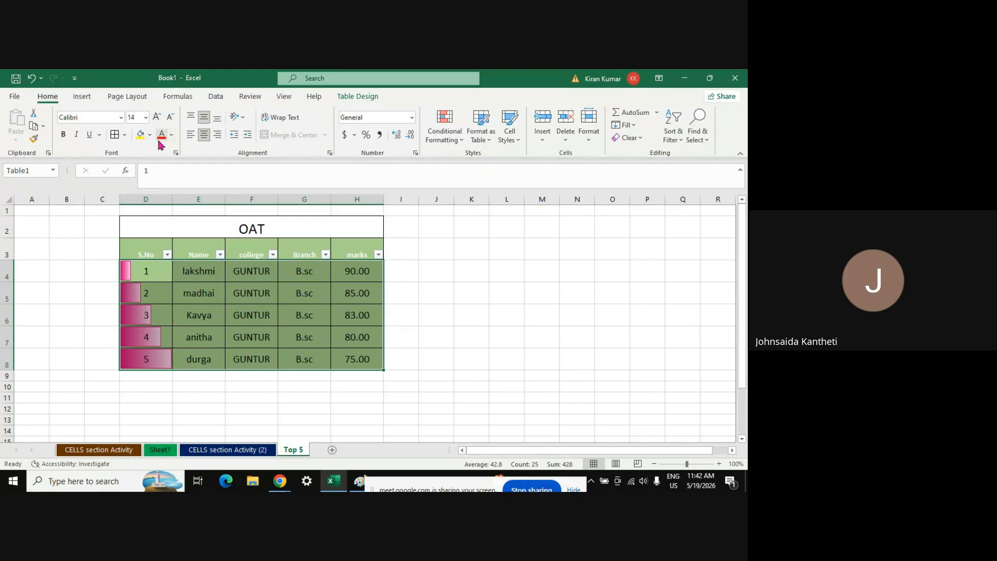
click(162, 138)
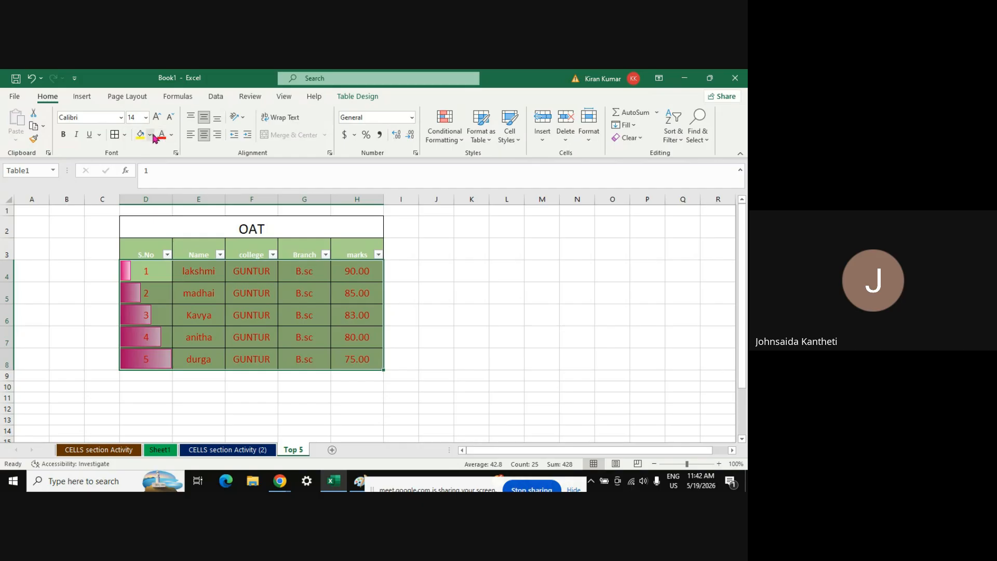
click(141, 137)
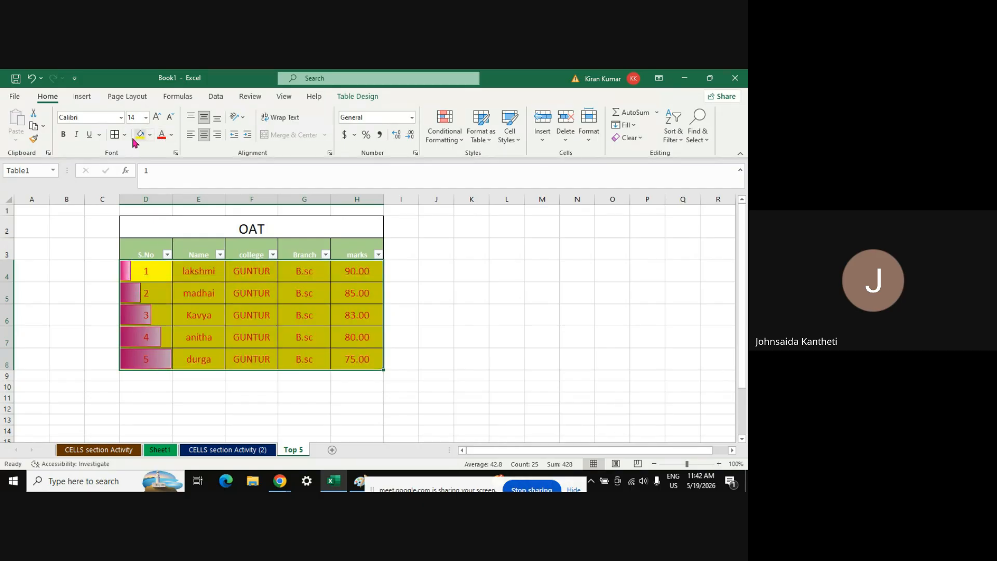
click(124, 135)
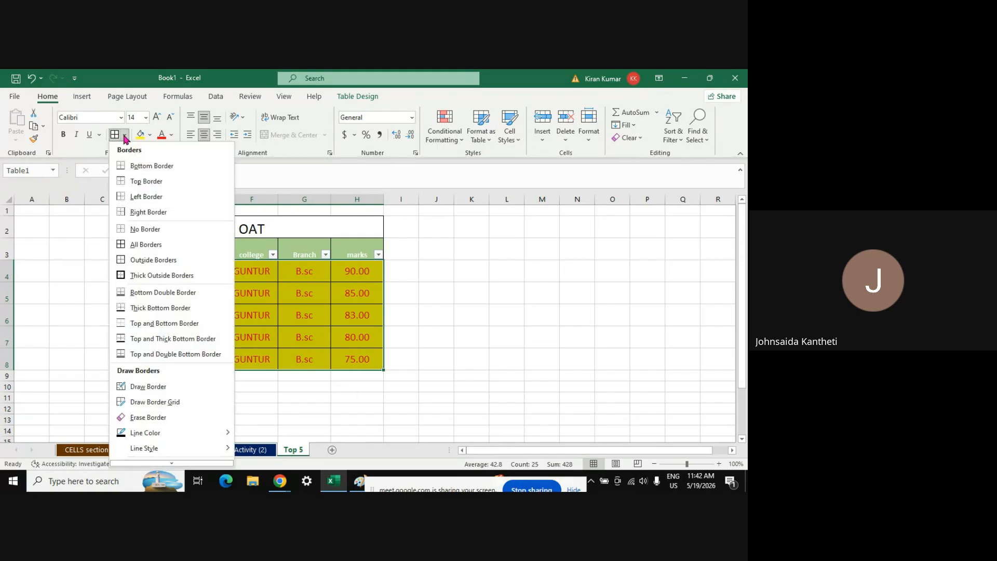
click(149, 276)
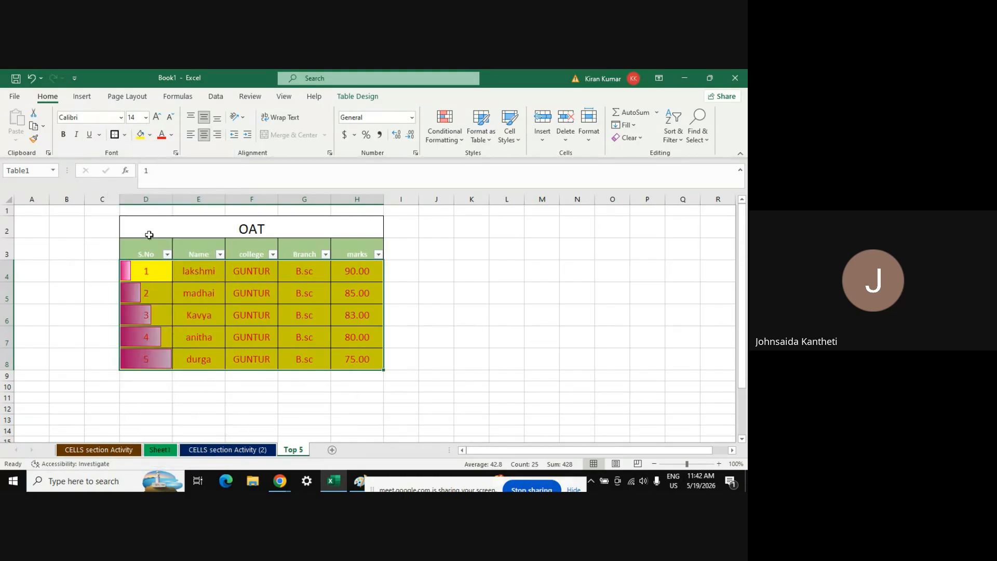
click(125, 135)
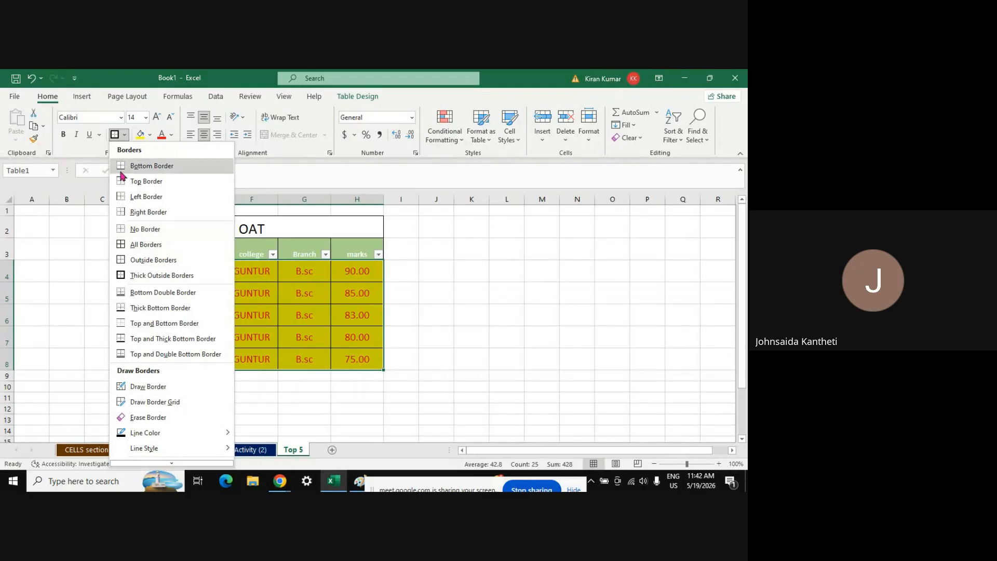
Make the table entries italic, bold and underlined in Arial Narrow
click(77, 135)
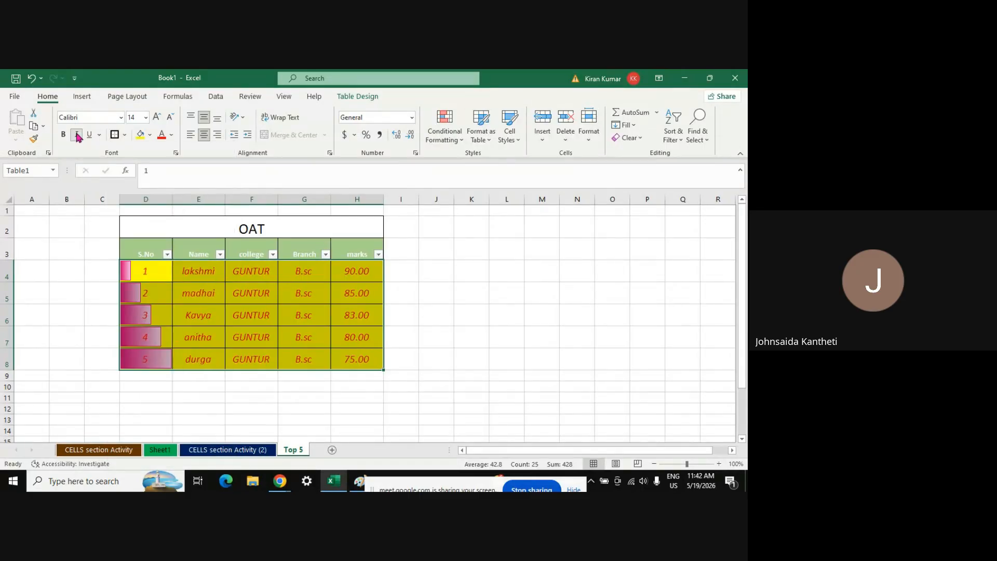
click(64, 137)
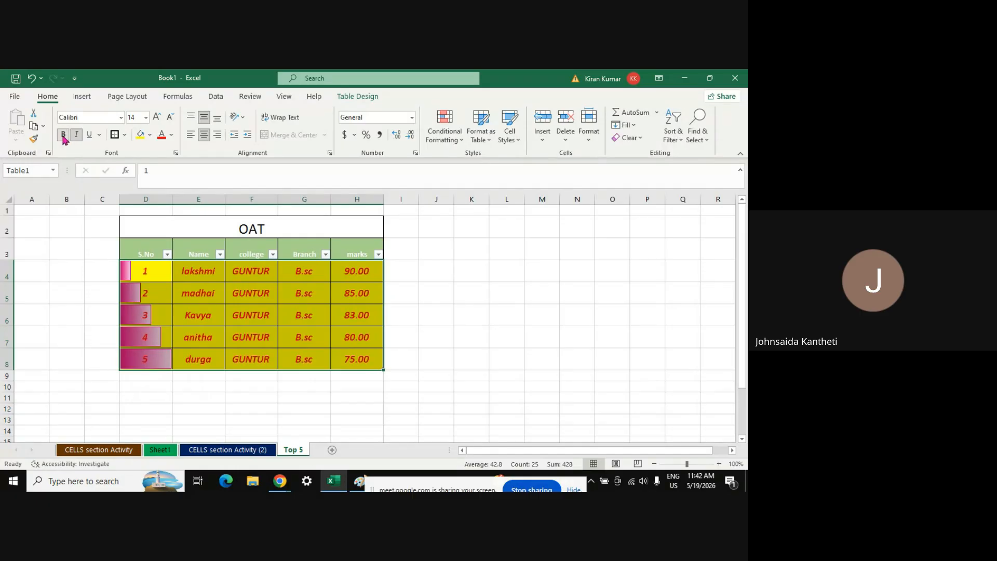
click(89, 136)
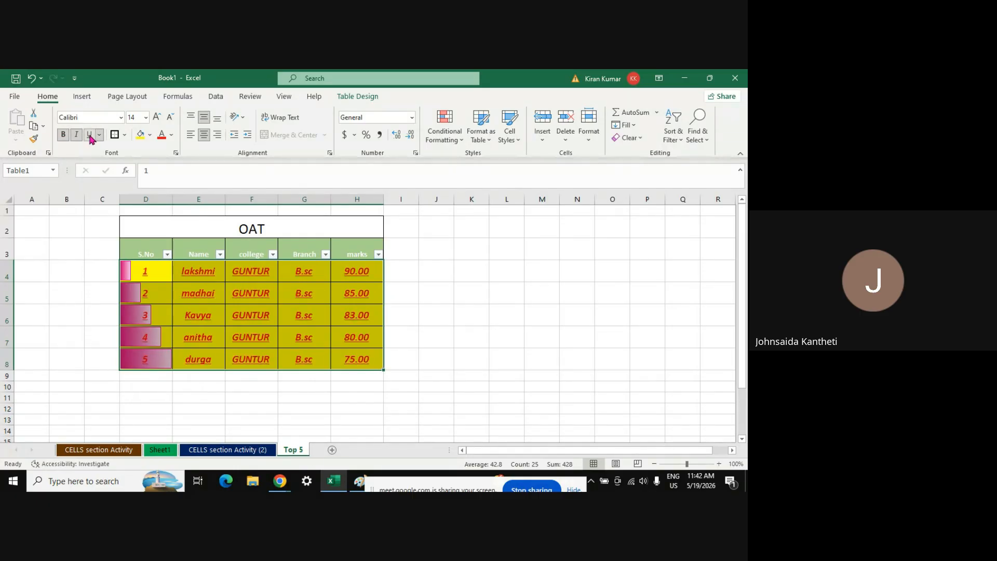
click(121, 118)
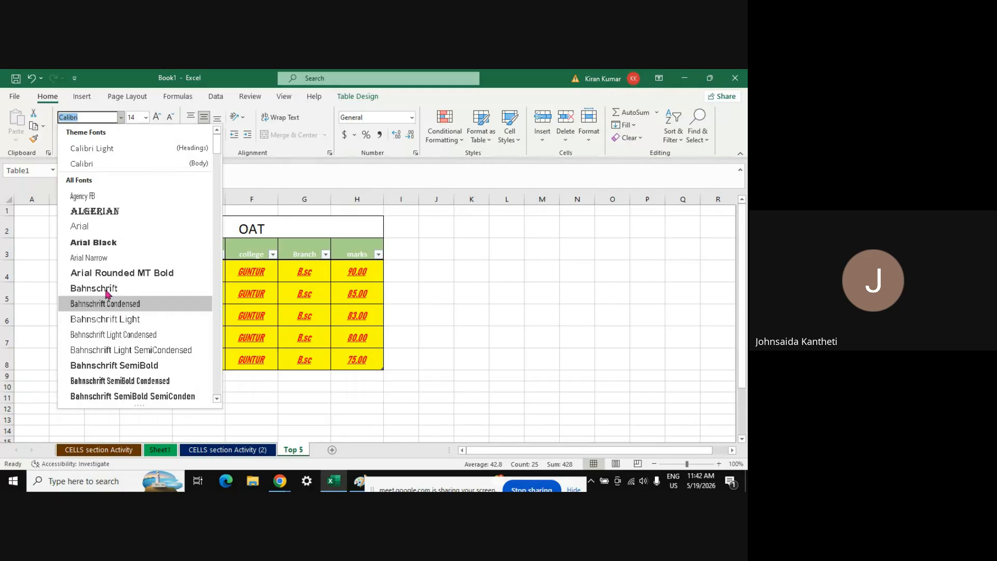
click(96, 259)
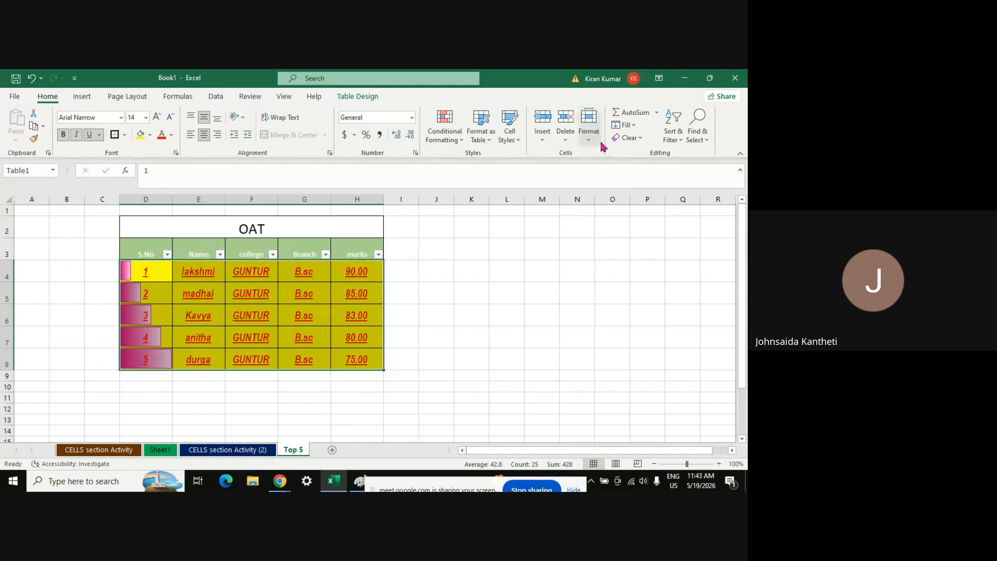
click(423, 334)
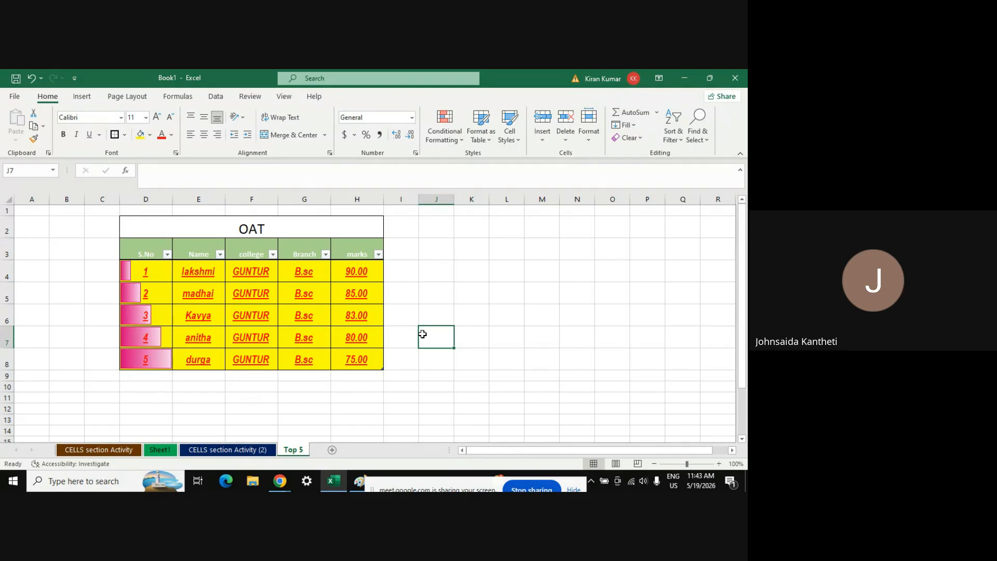
Undo the fonts, text styling, alignment and decimal formatting, returning to the Top 5 sheet
click(263, 229)
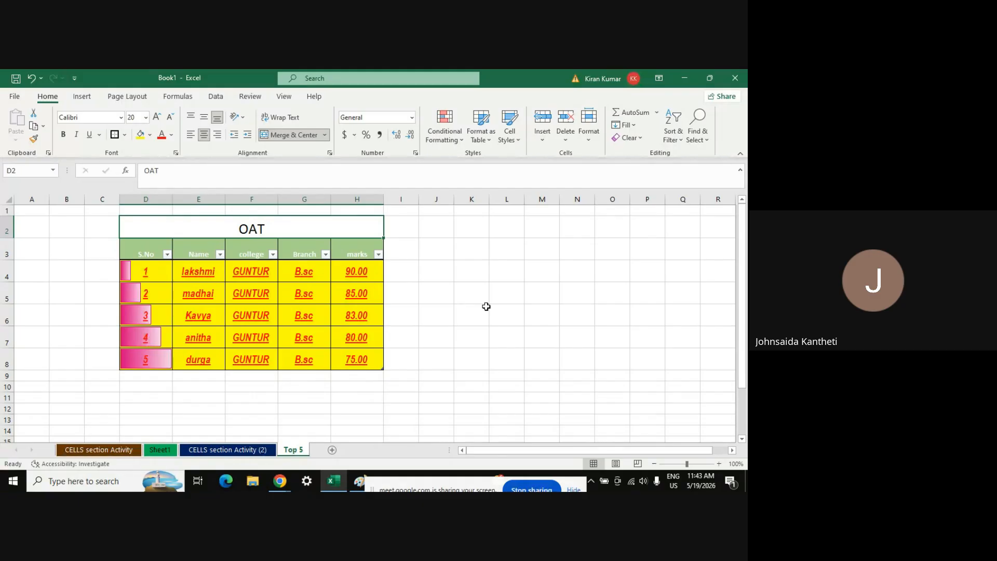
key(ctrl+z)
key(ctrl+z)
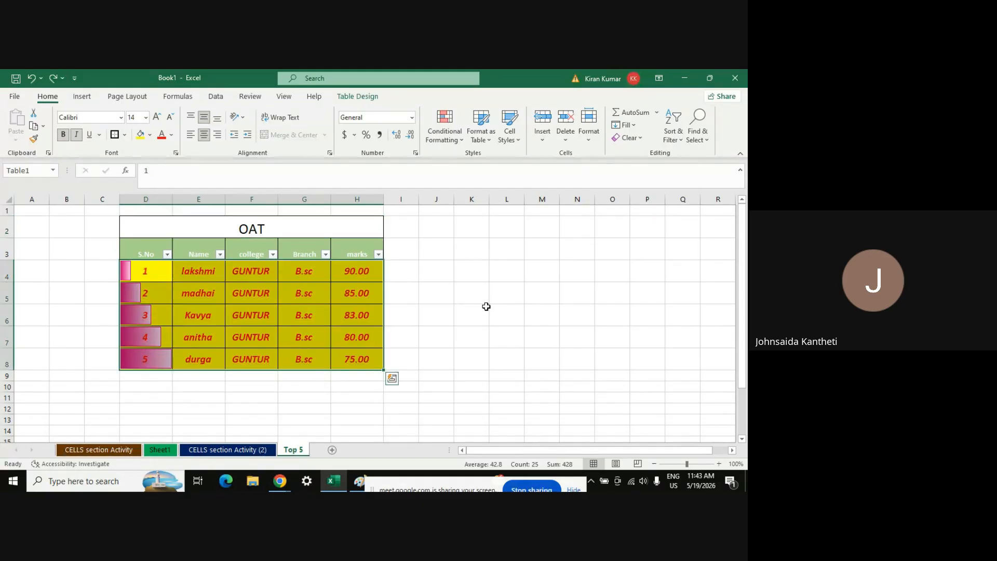
key(ctrl+z)
key(ctrl+z)
key(ctrl+z)
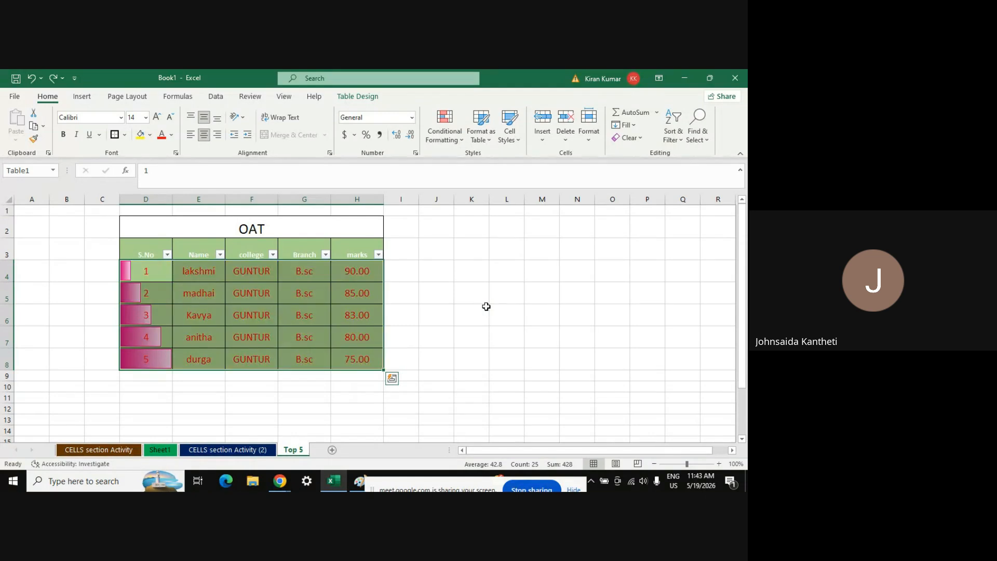
key(ctrl+z)
key(ctrl+z)
key(ctrl+z)
key(ctrl+z)
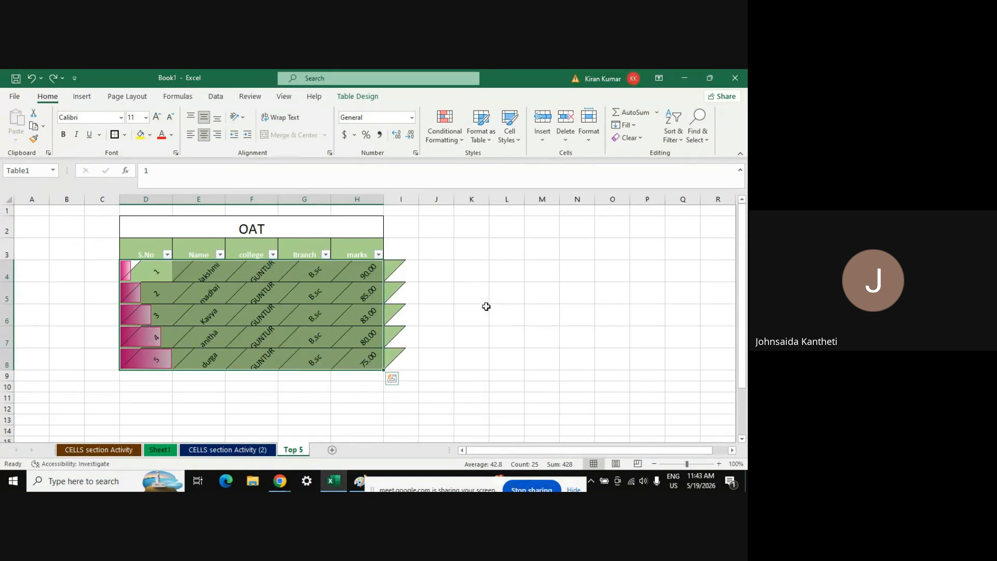
key(ctrl+z)
key(ctrl+z)
key(ctrl+z)
key(ctrl+z)
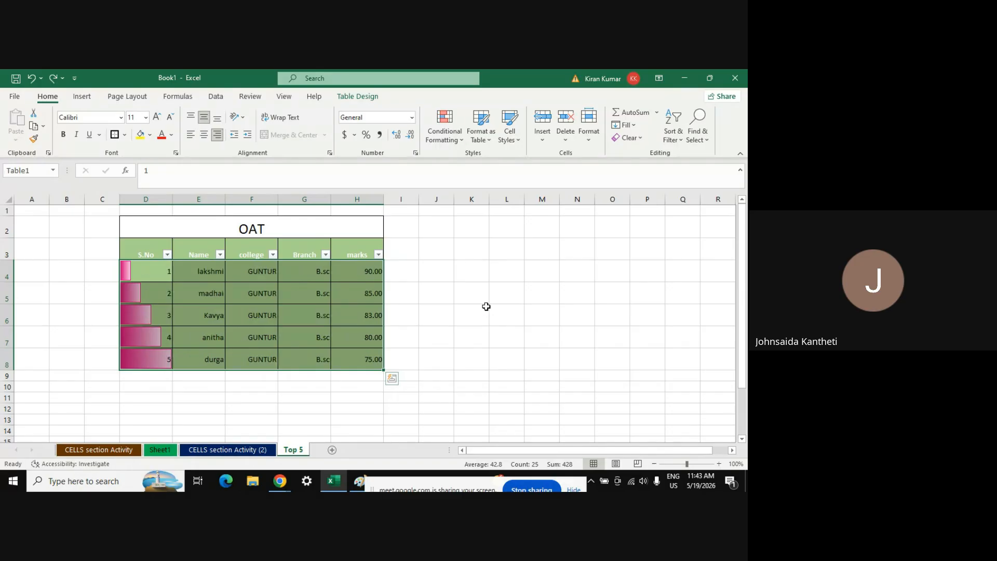
key(ctrl+z)
key(ctrl+z)
key(ctrl+z)
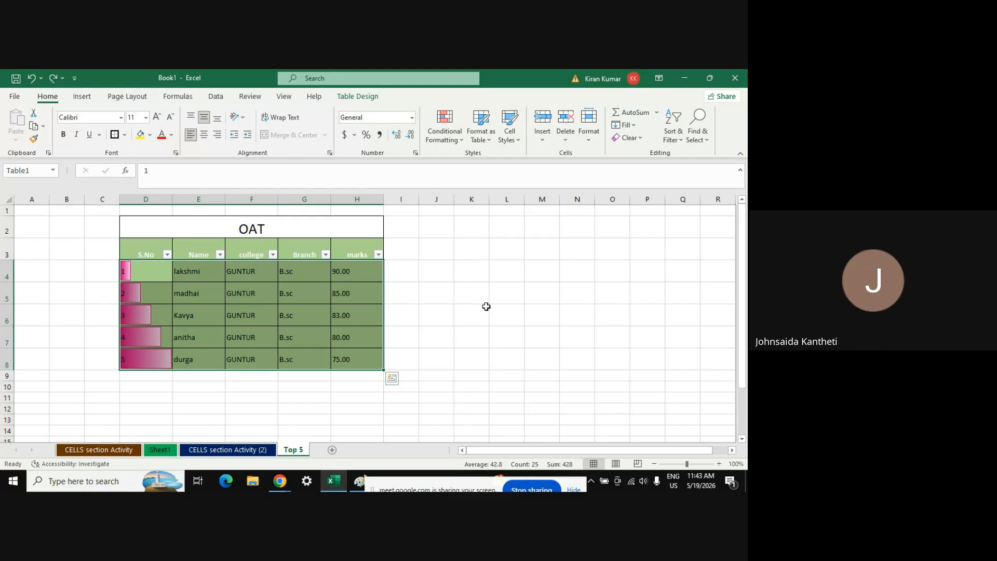
key(ctrl+z)
key(ctrl+z)
key(ctrl+z)
key(ctrl+z)
key(ctrl+z)
key(ctrl+z)
key(ctrl+z)
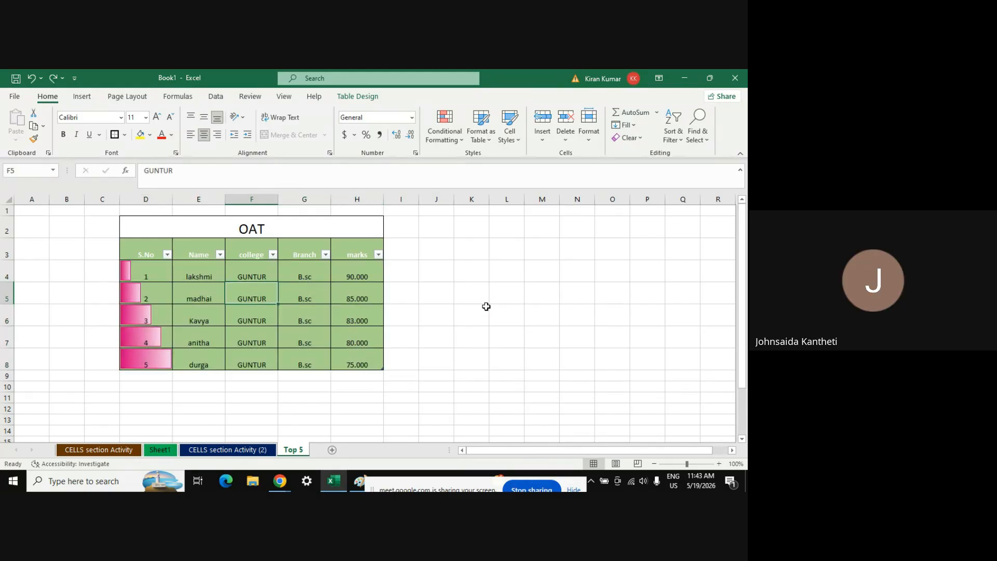
key(ctrl+z)
key(ctrl+z)
key(ctrl+z)
key(ctrl+z)
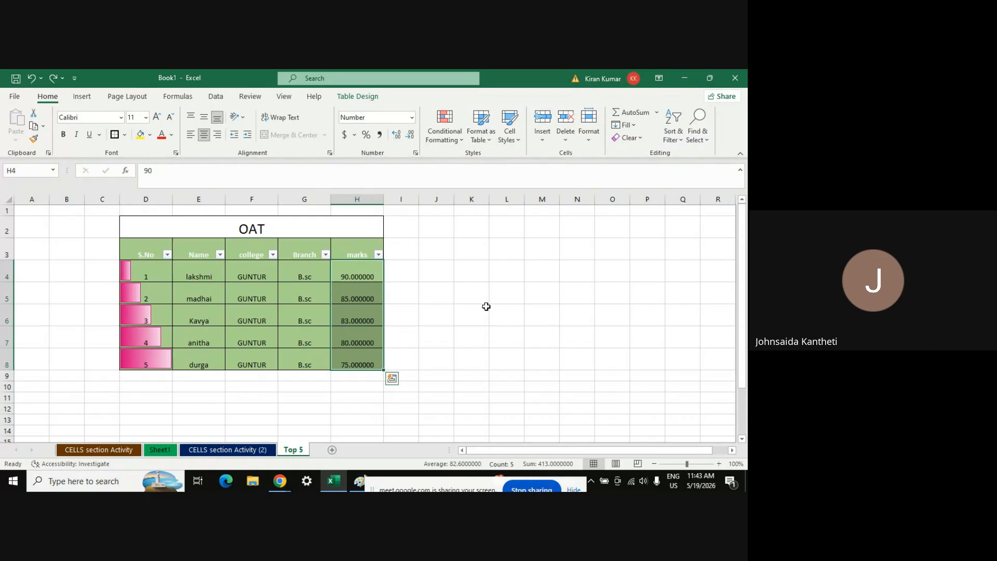
key(ctrl+z)
key(ctrl+z)
key(ctrl+z)
key(ctrl+z)
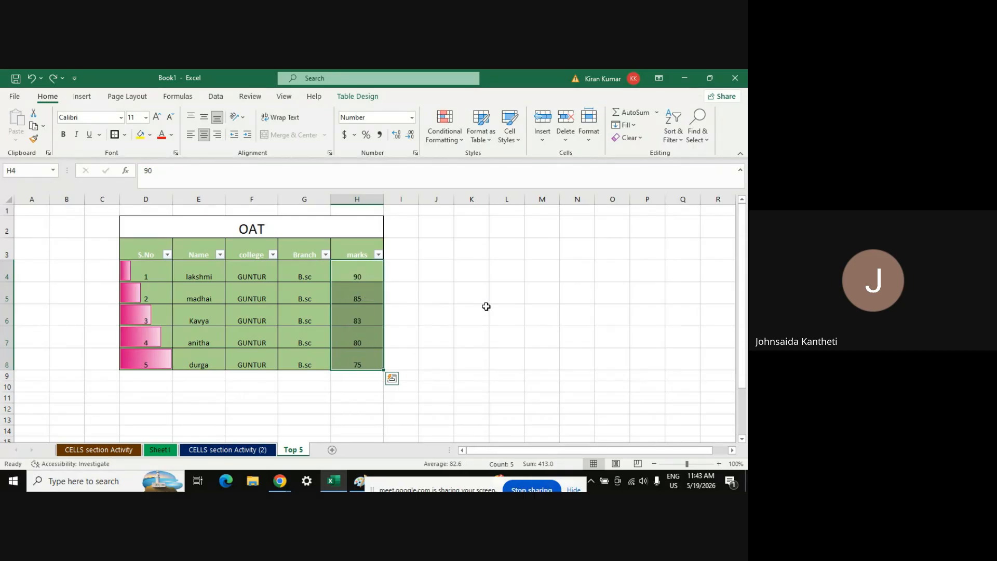
key(ctrl+z)
key(ctrl+z)
key(ctrl+z)
key(ctrl+z)
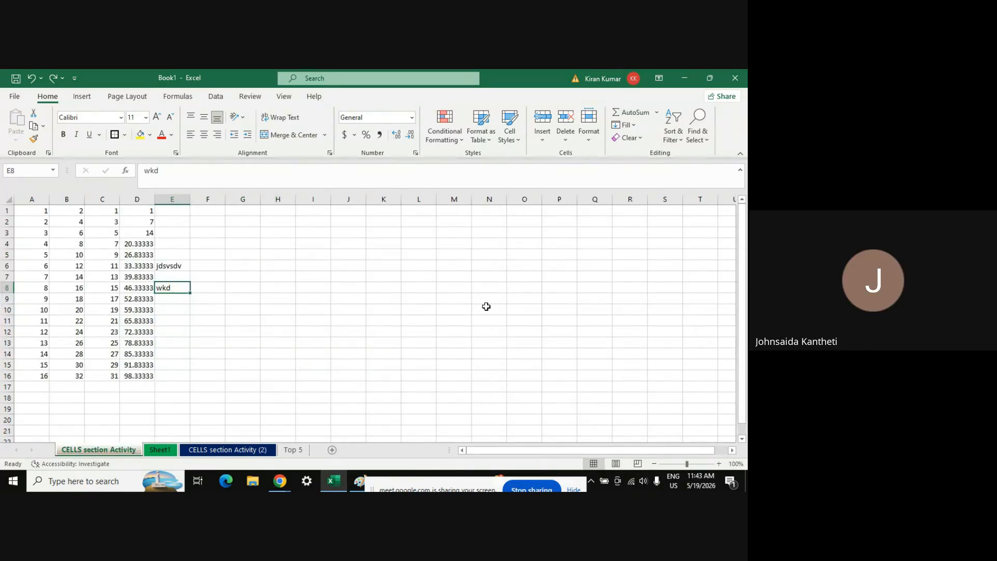
click(293, 450)
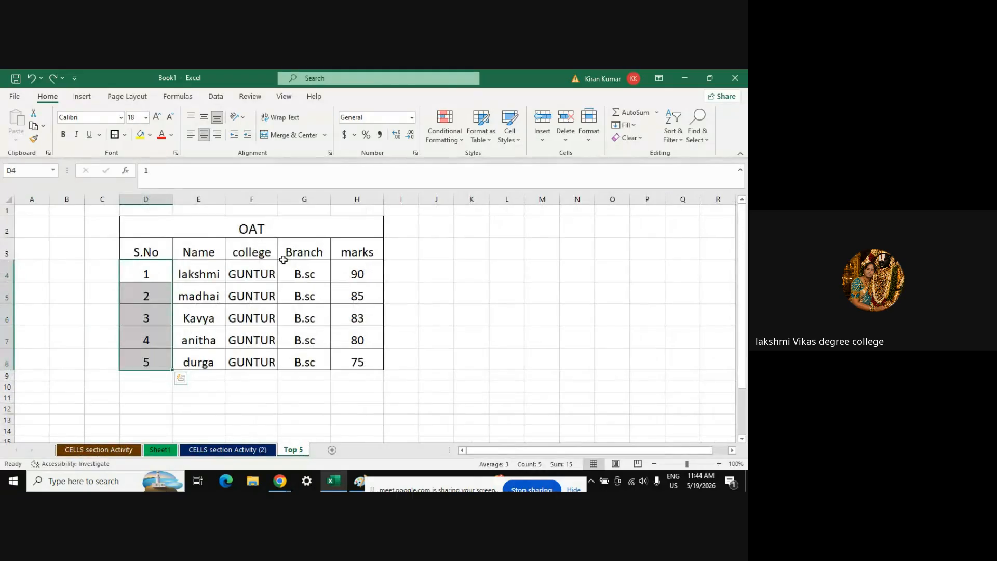
click(358, 394)
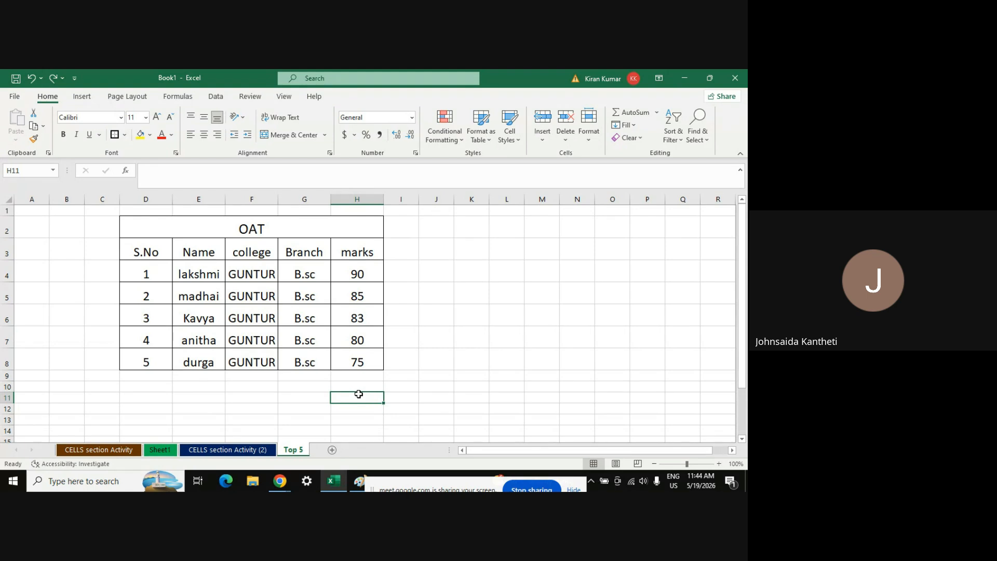
click(364, 194)
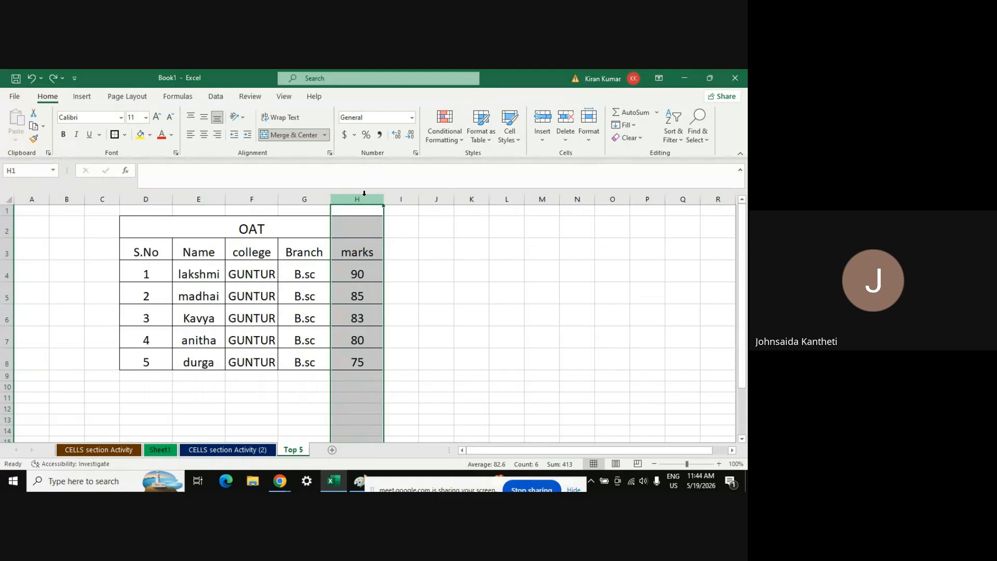
click(565, 139)
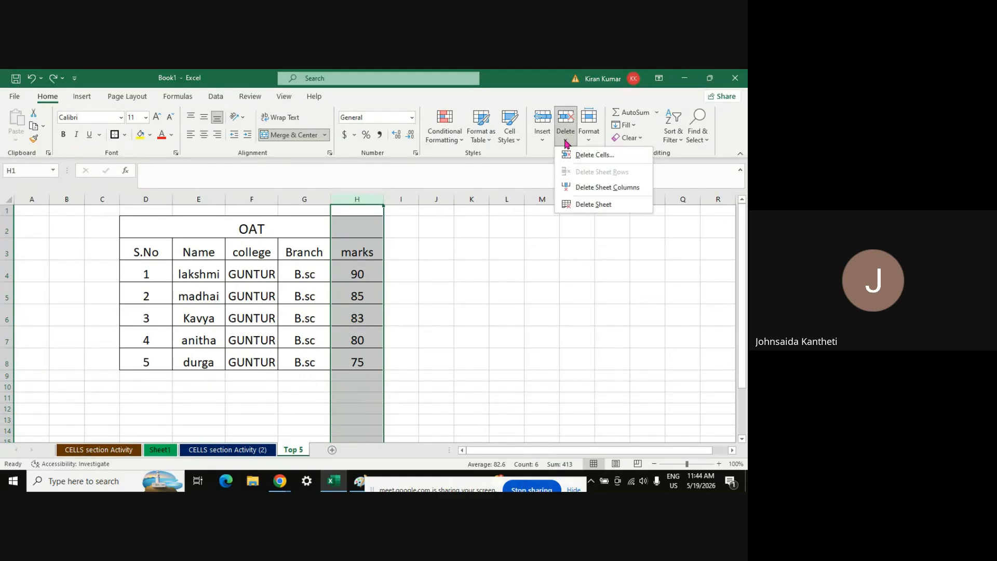
click(590, 188)
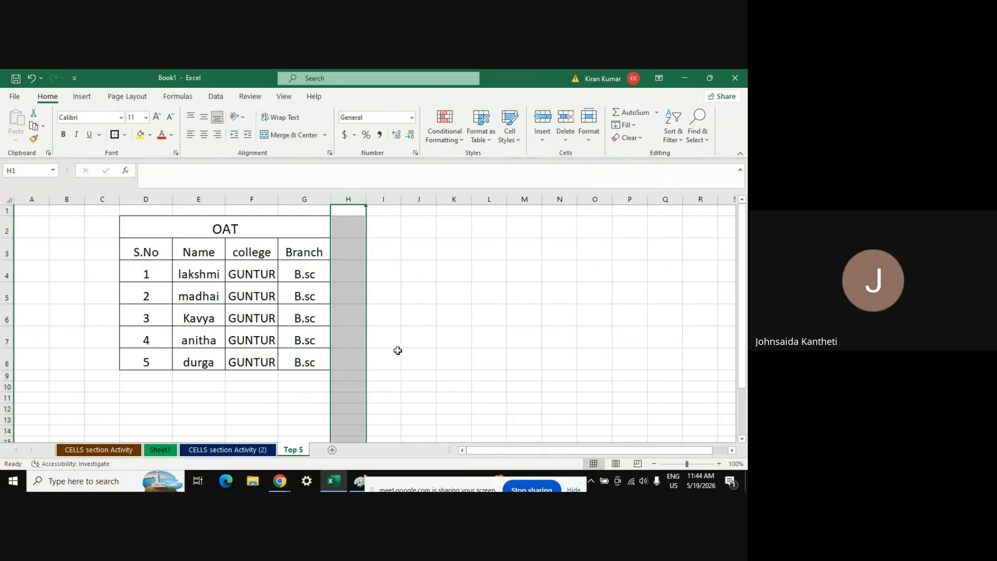
key(ctrl+z)
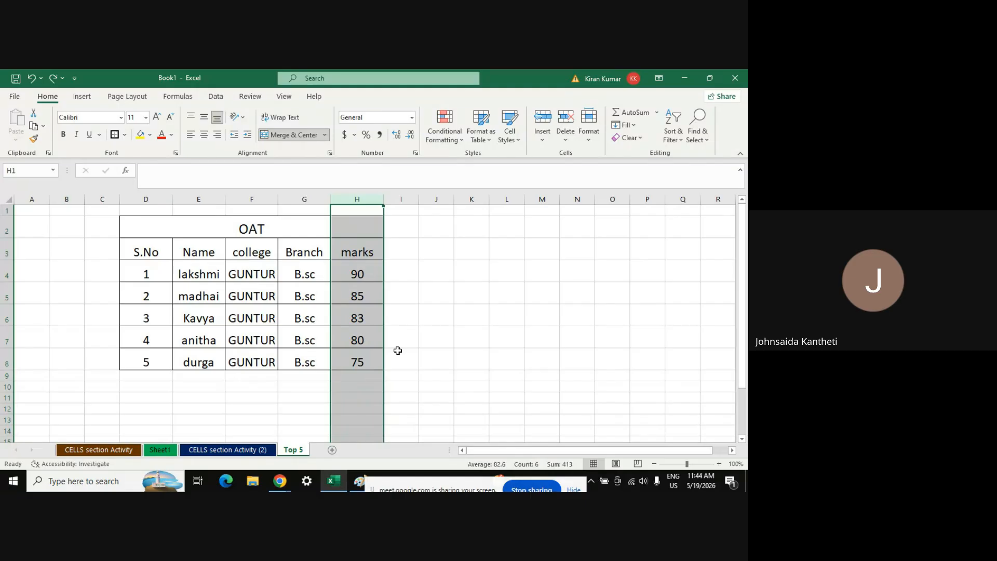
click(446, 344)
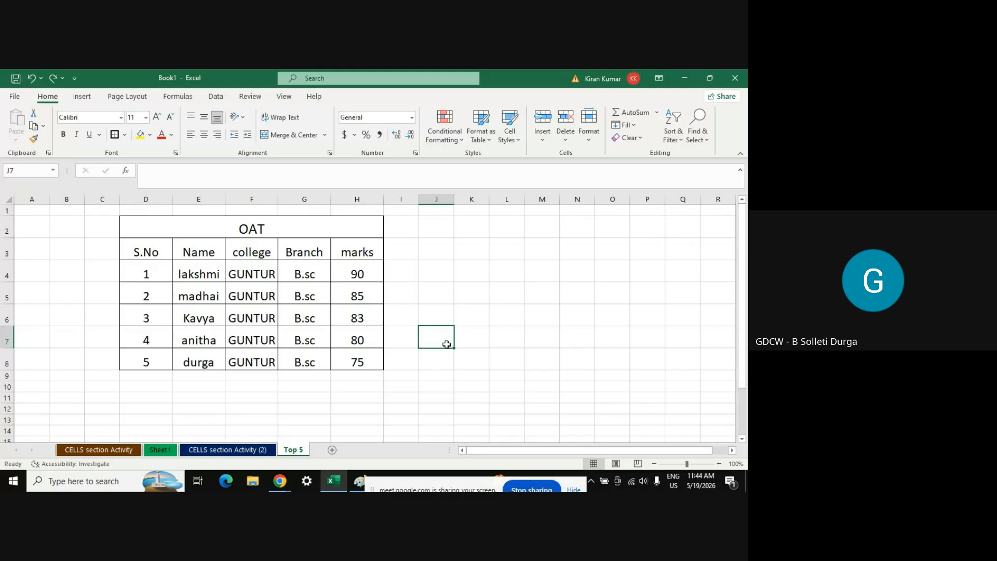
click(589, 140)
mouse_move(628, 266)
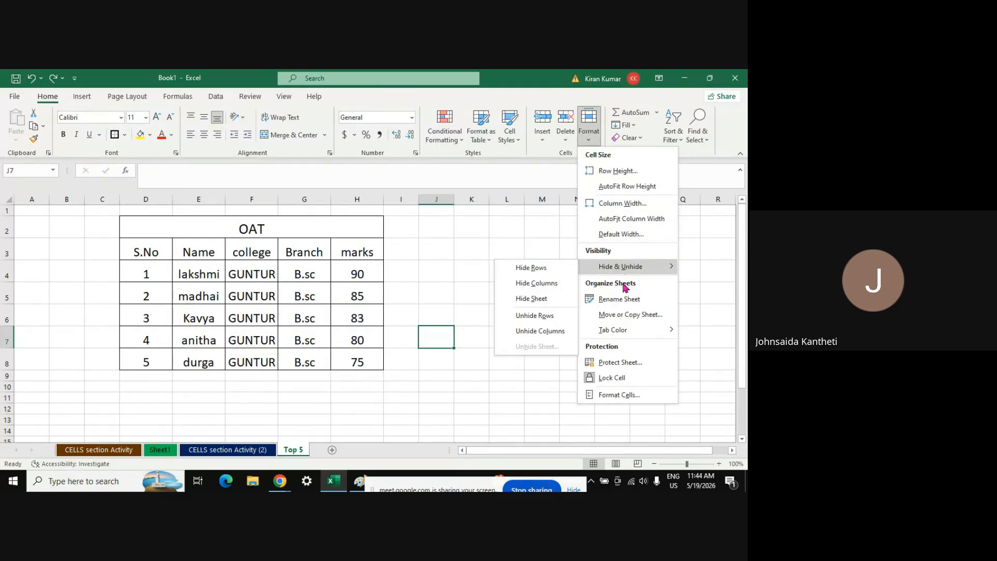
click(149, 298)
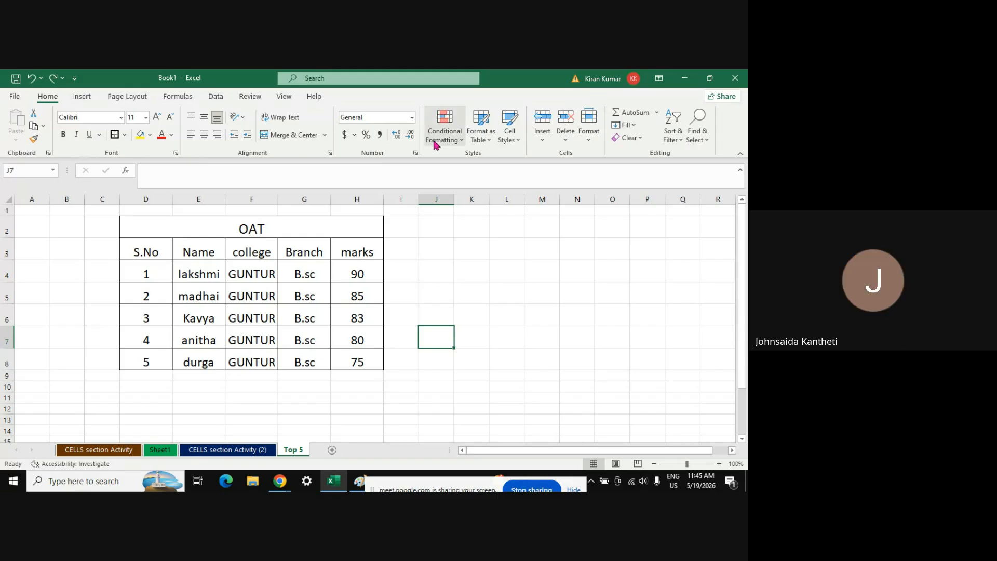
Browse the function library and abandon a trial SUM formula in J7
click(658, 113)
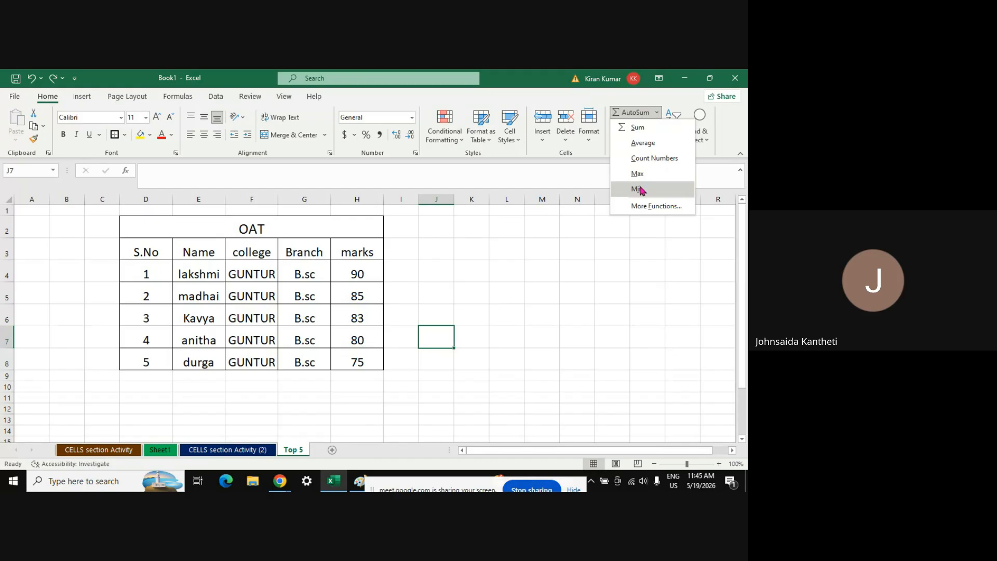
click(644, 205)
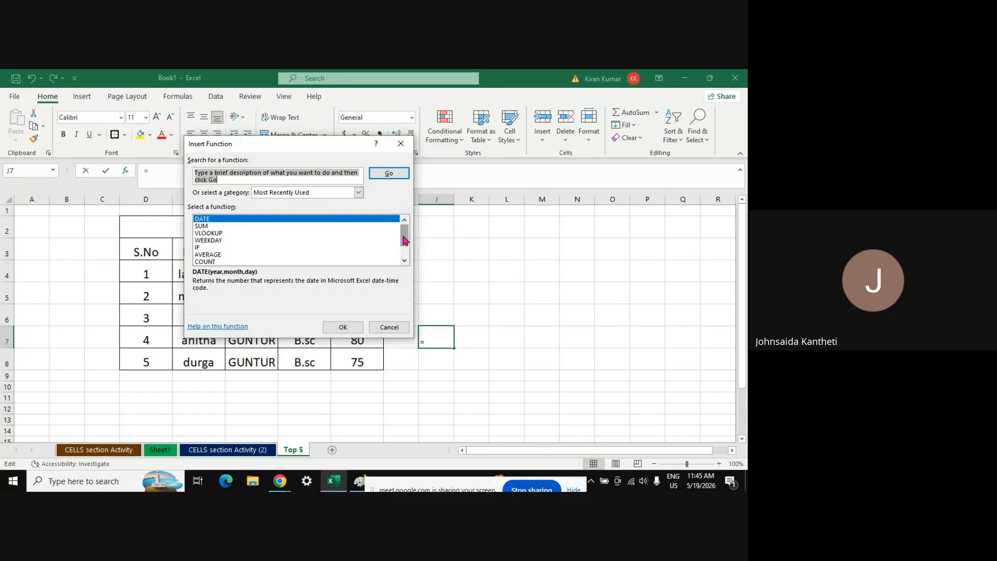
scroll(398, 238, down, 1)
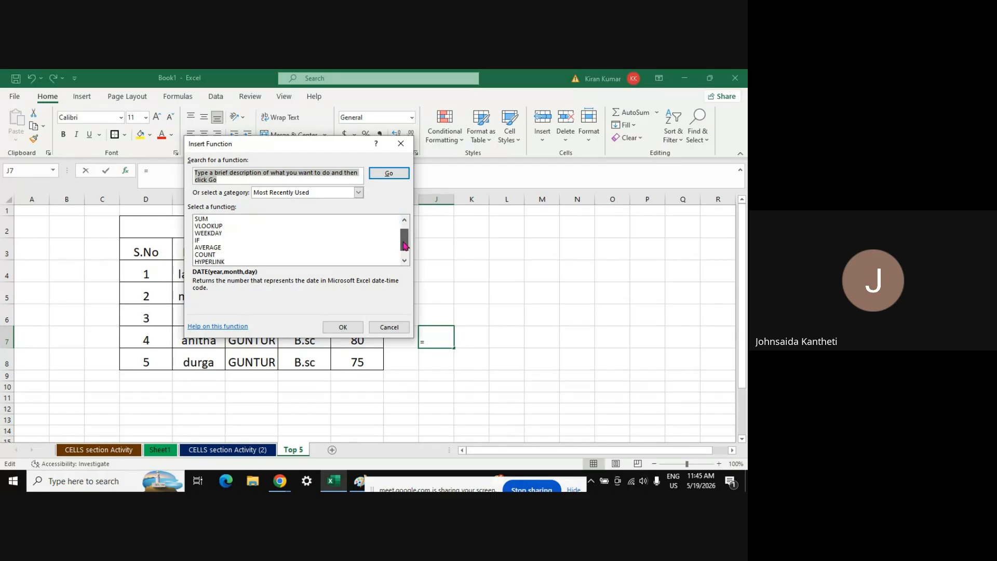
click(399, 145)
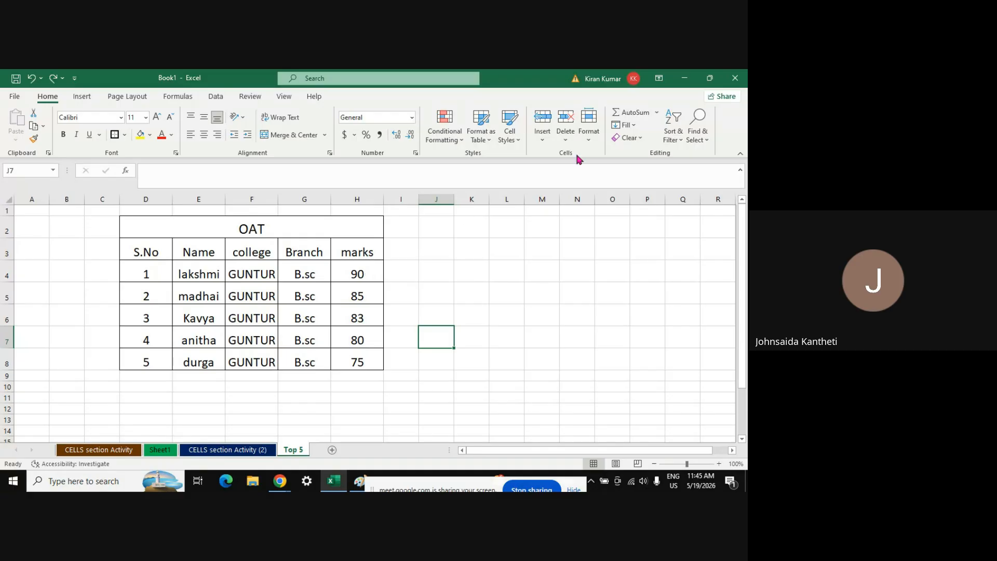
click(656, 113)
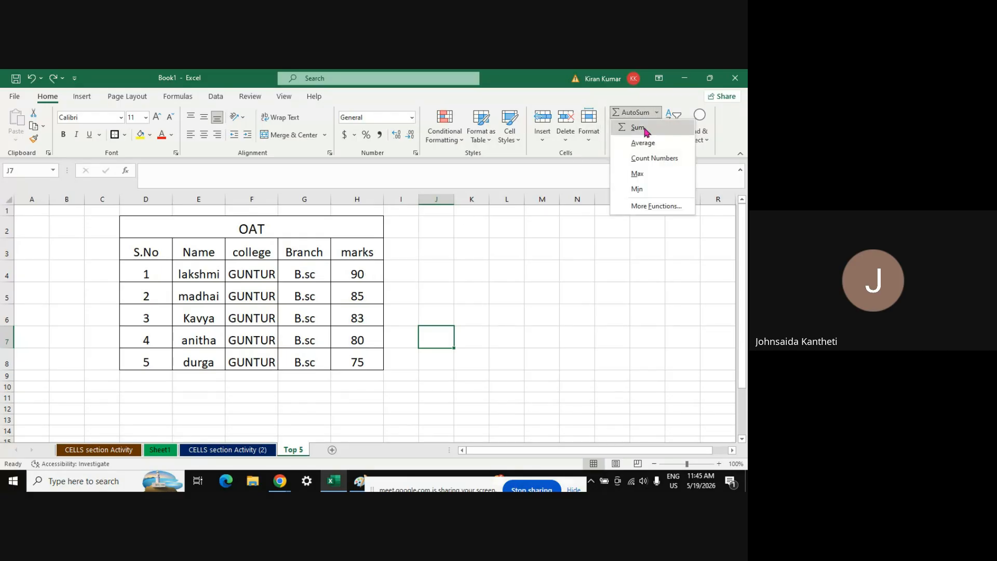
click(638, 128)
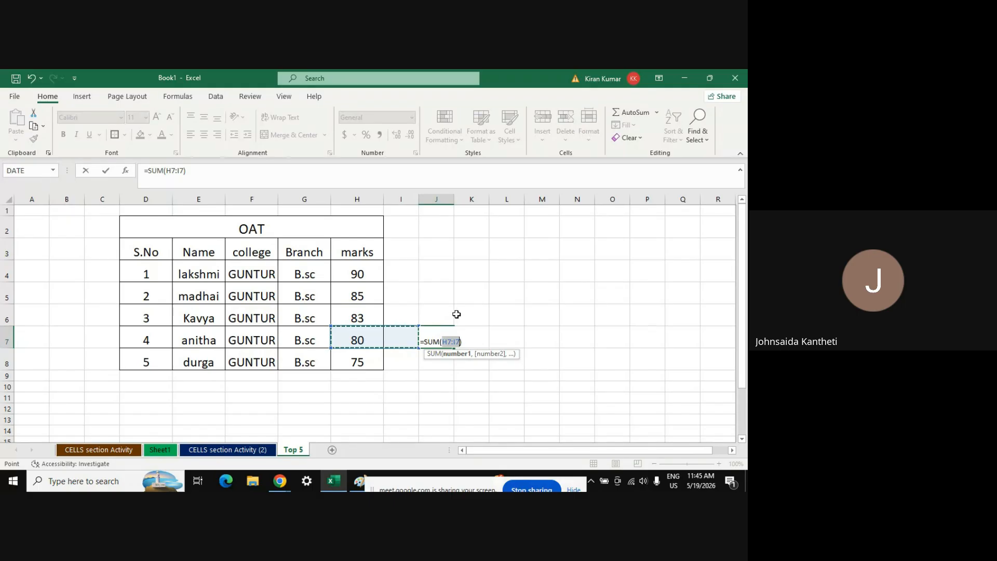
key(BackSpace)
key(BackSpace)
key(BackSpace)
key(BackSpace)
key(BackSpace)
key(BackSpace)
key(Escape)
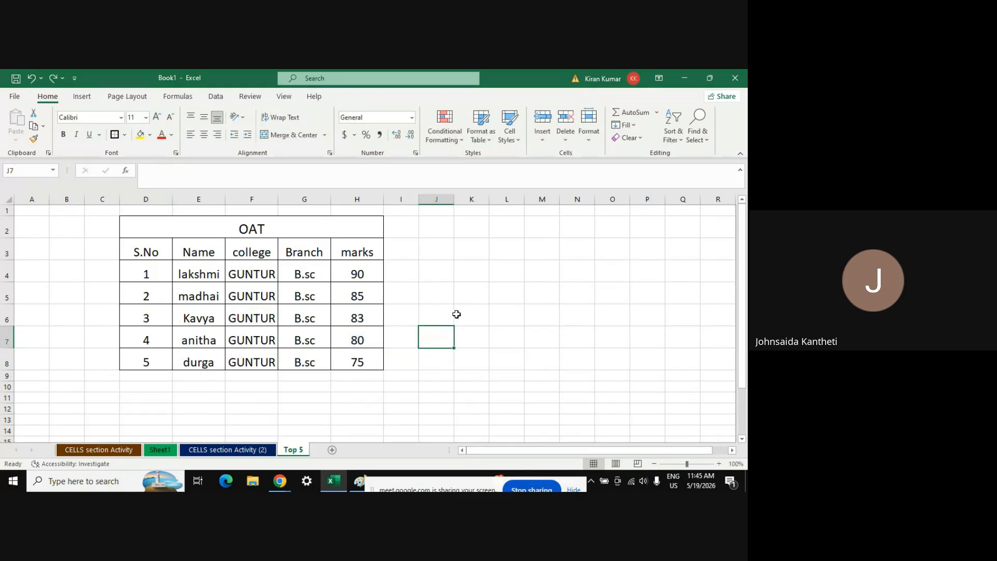
click(479, 293)
double_click(478, 293)
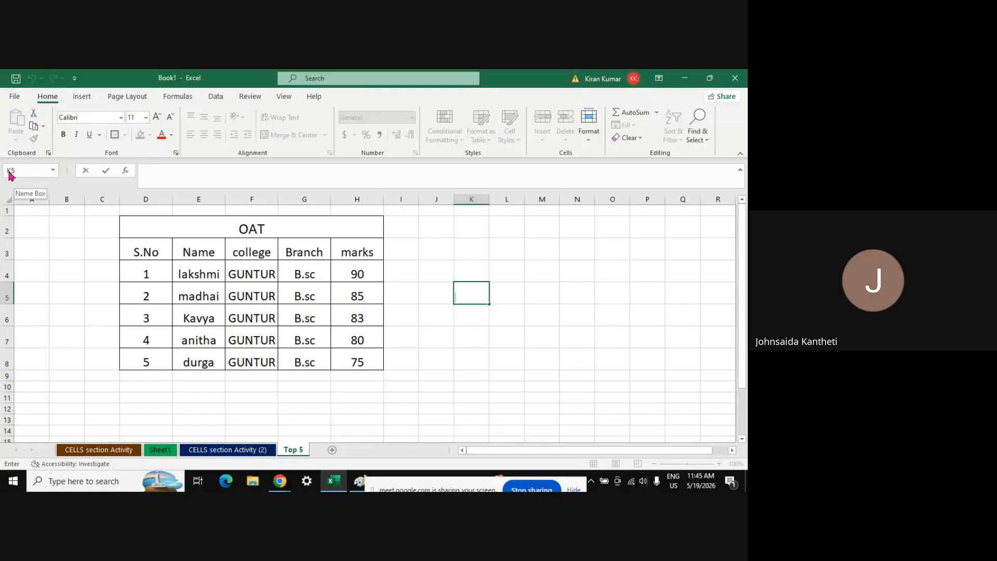
key(Return)
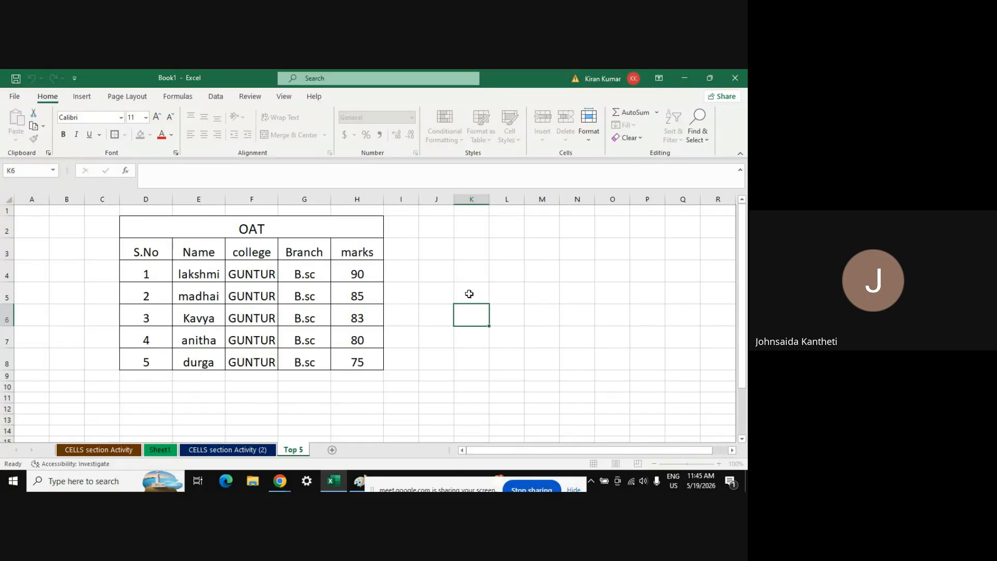
Enter =SUM(H5:J5) in K5 with AutoSum, giving 85
click(469, 294)
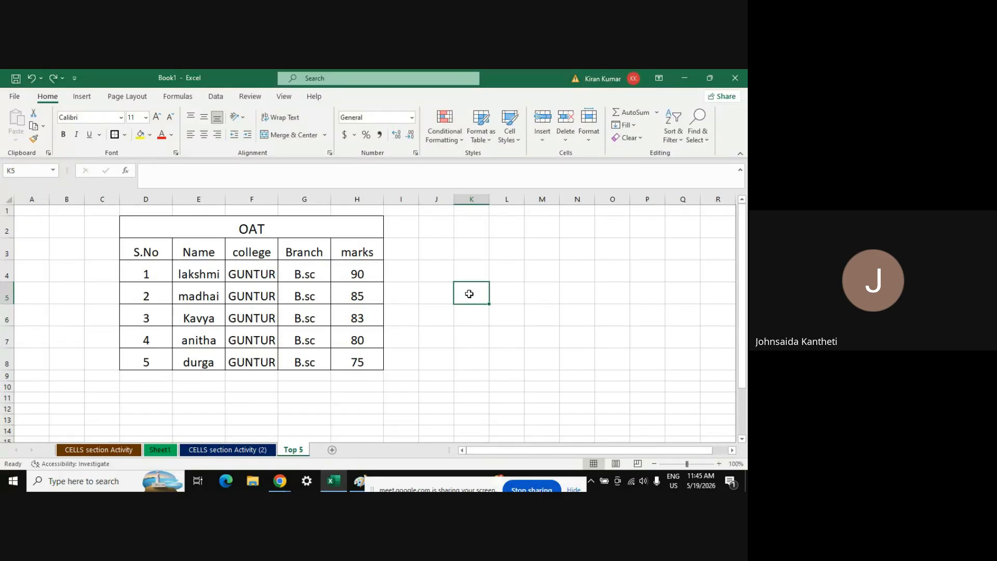
click(658, 112)
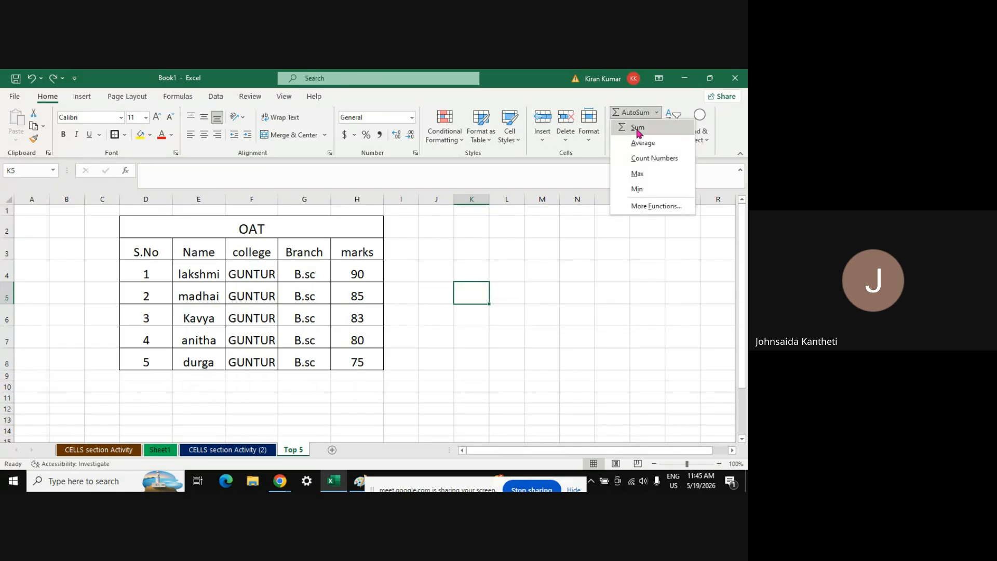
click(639, 128)
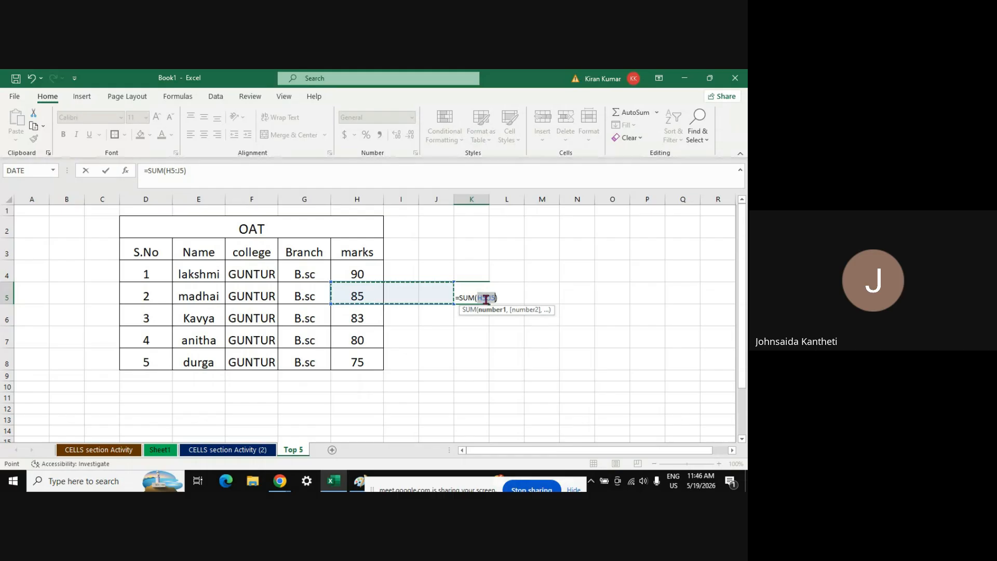
key(Return)
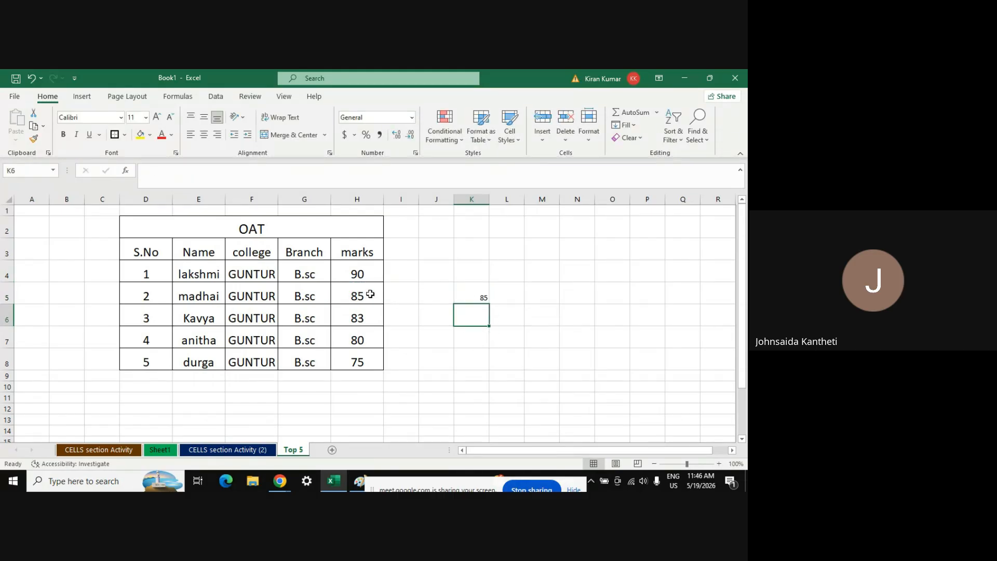
click(362, 294)
key(shift+Right)
key(shift+Right)
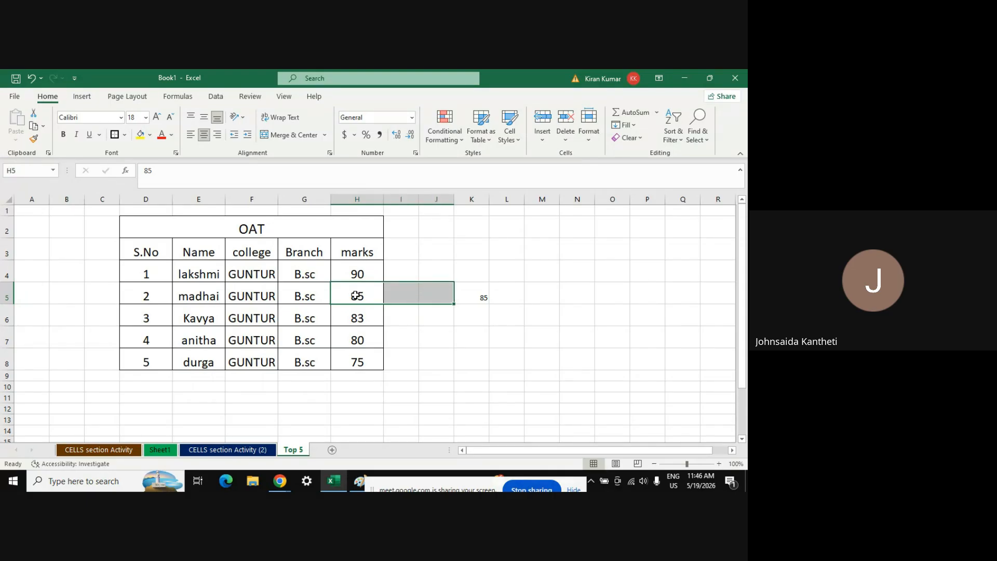
click(474, 299)
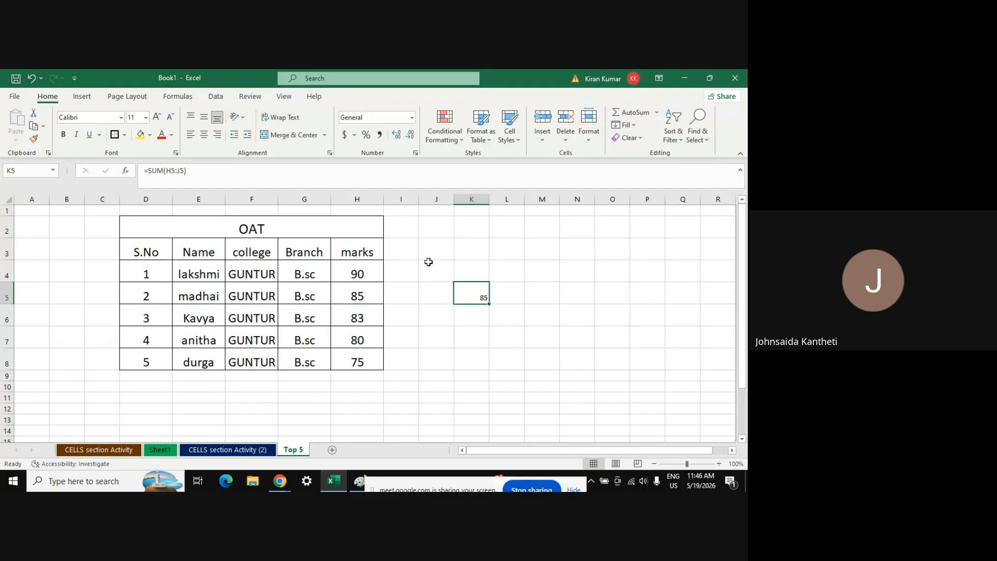
Switch to the Google Meet window and back to the Excel workbook
key(alt+Tab)
key(alt+Tab)
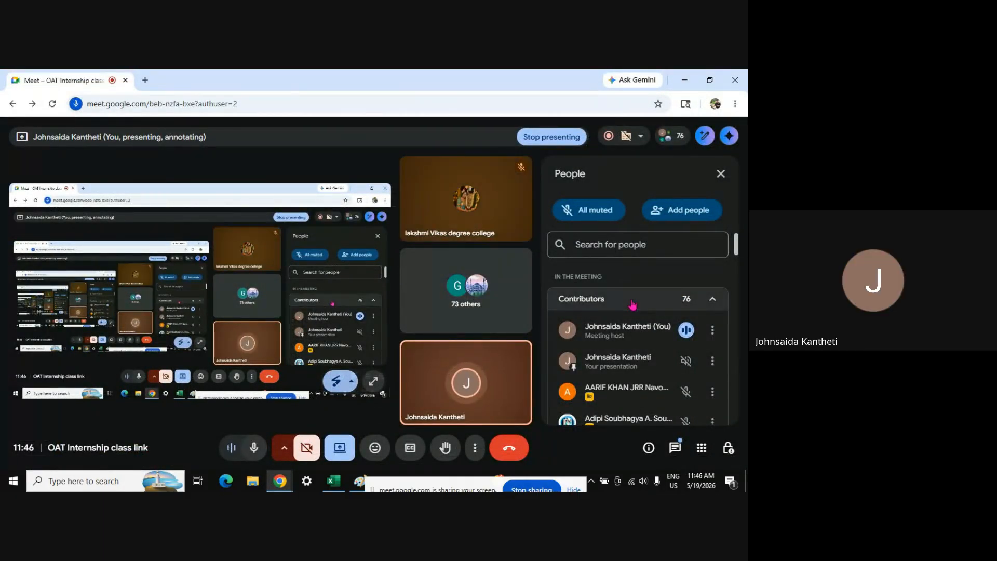
key(alt+Tab)
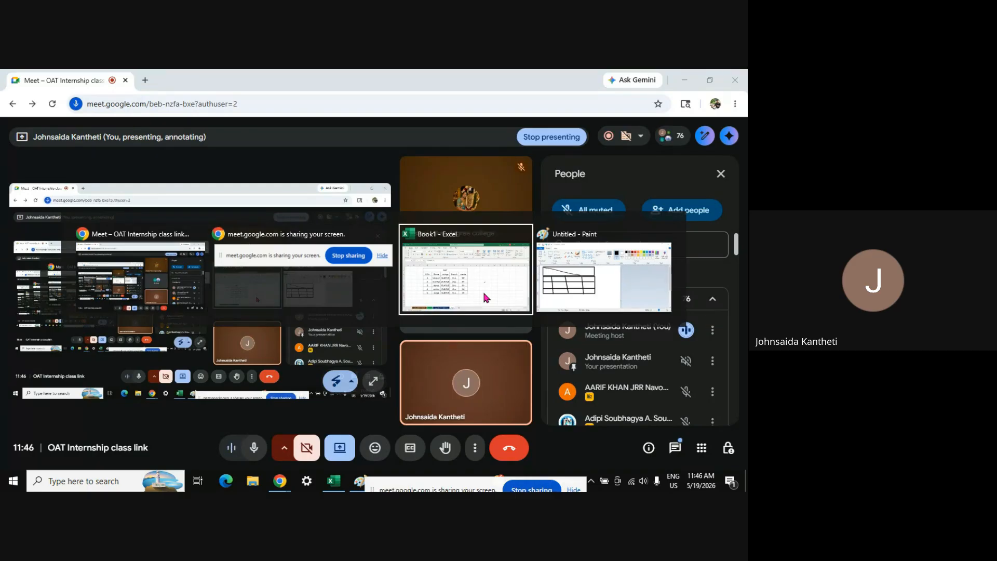
click(485, 296)
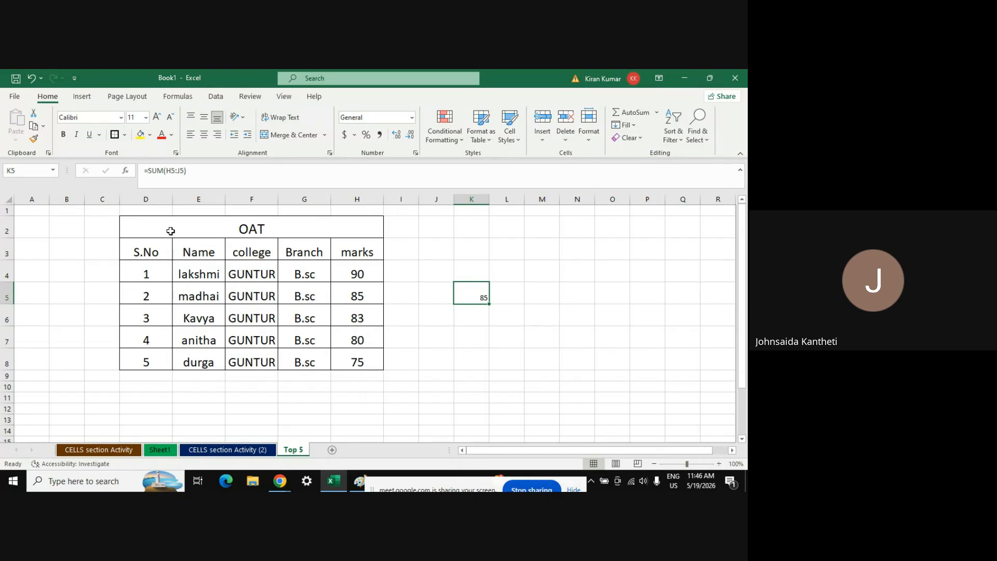
Add a new Sheet6 and close the news panel covering the grid, selecting C2
click(171, 231)
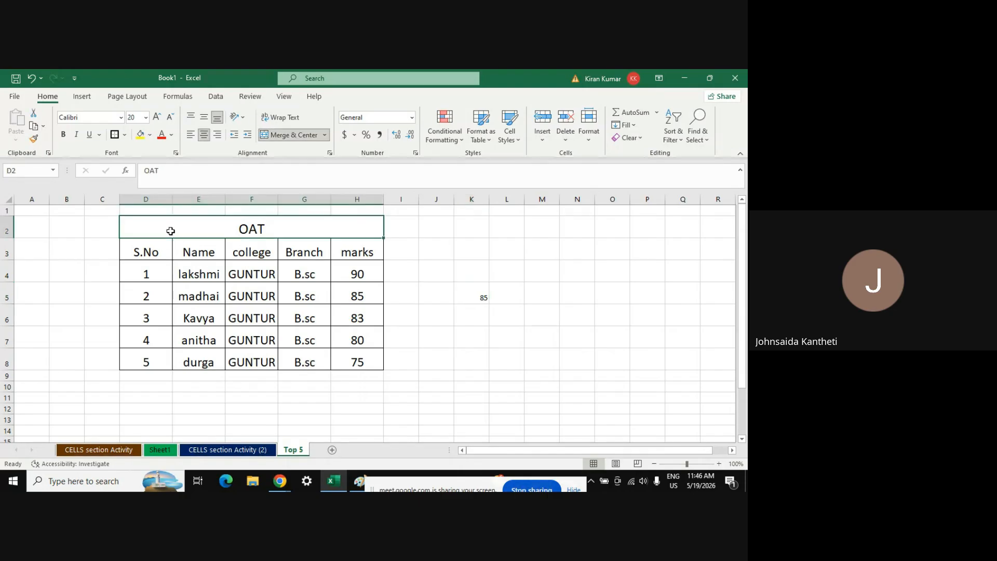
click(332, 450)
click(95, 220)
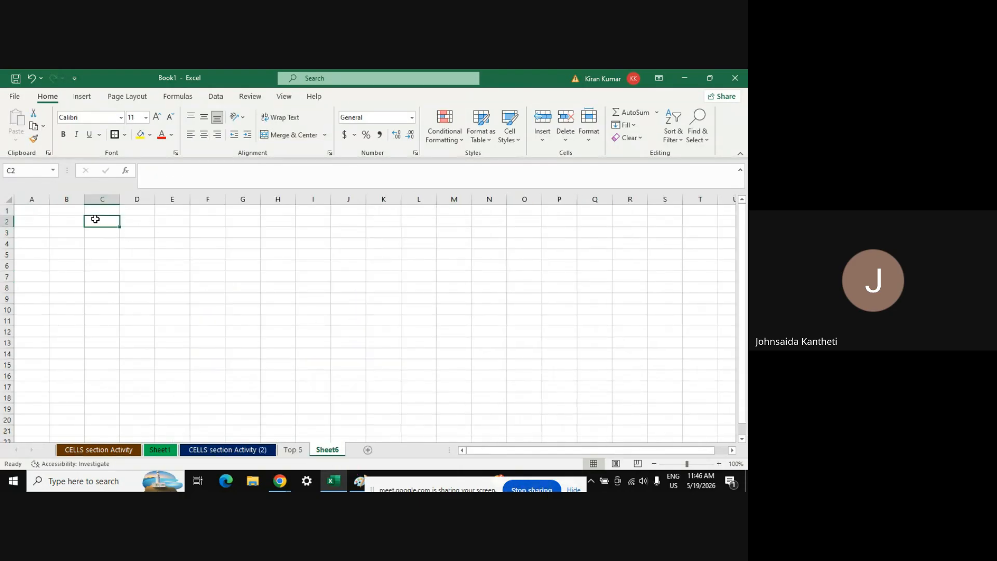
click(149, 488)
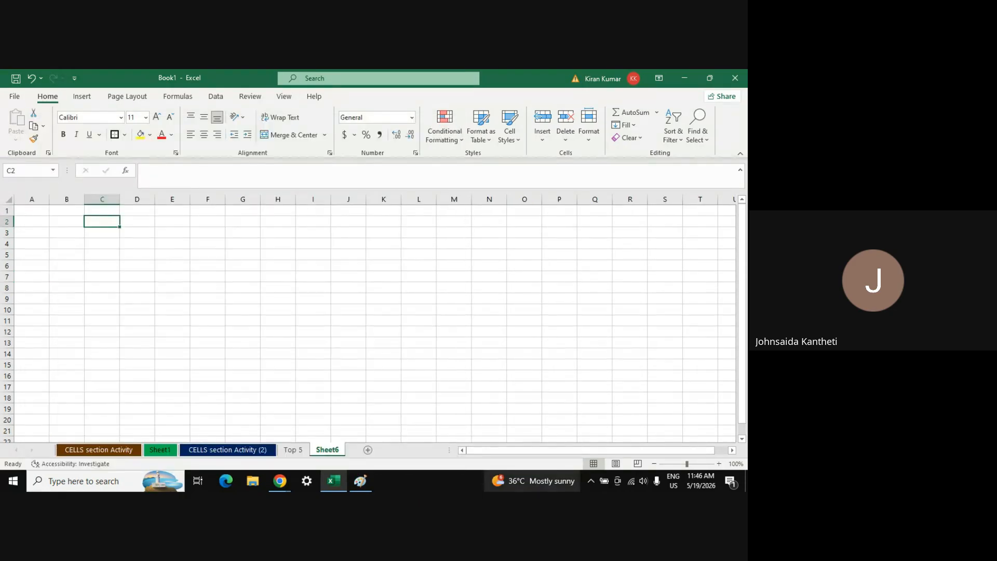
mouse_move(532, 481)
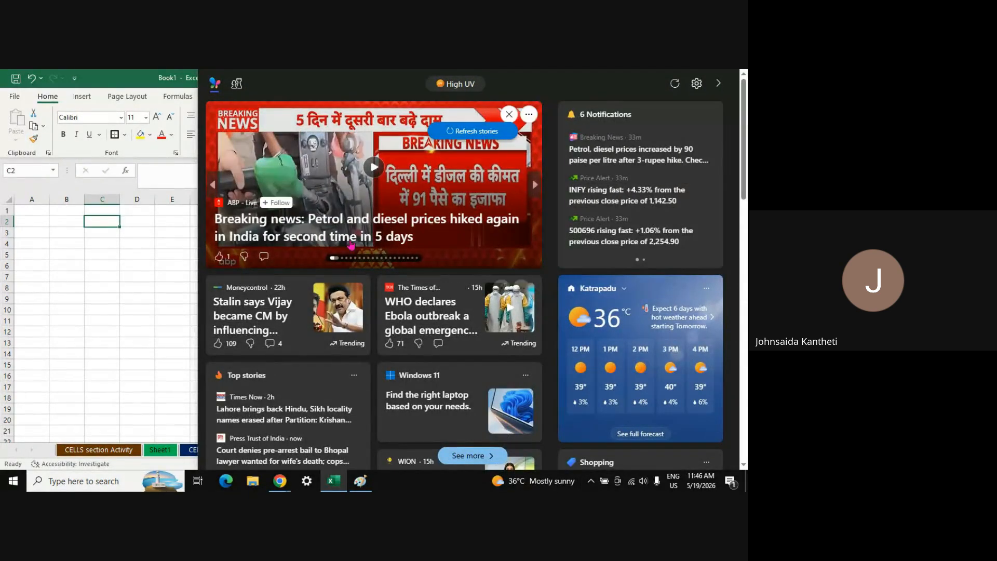
click(110, 297)
click(102, 220)
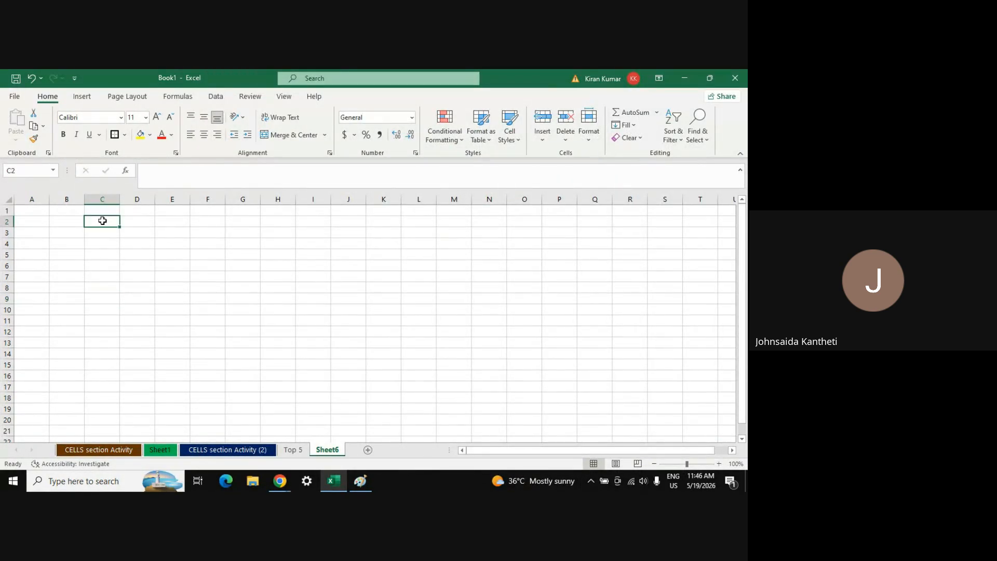
Enter 31465 in C3 and correct the first value in C2 after typos
text(456]5)
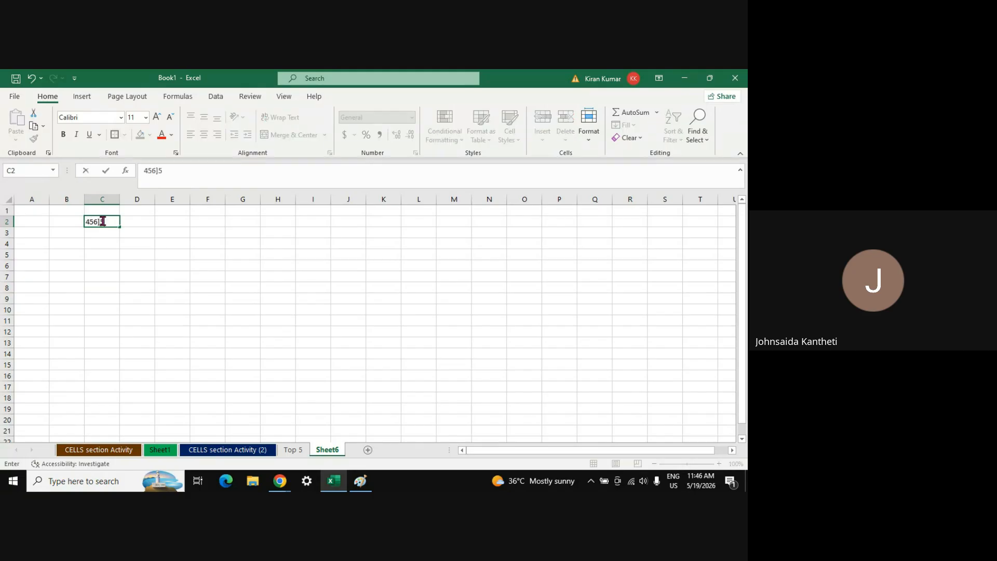
text(34)
key(Return)
text(24746]224)
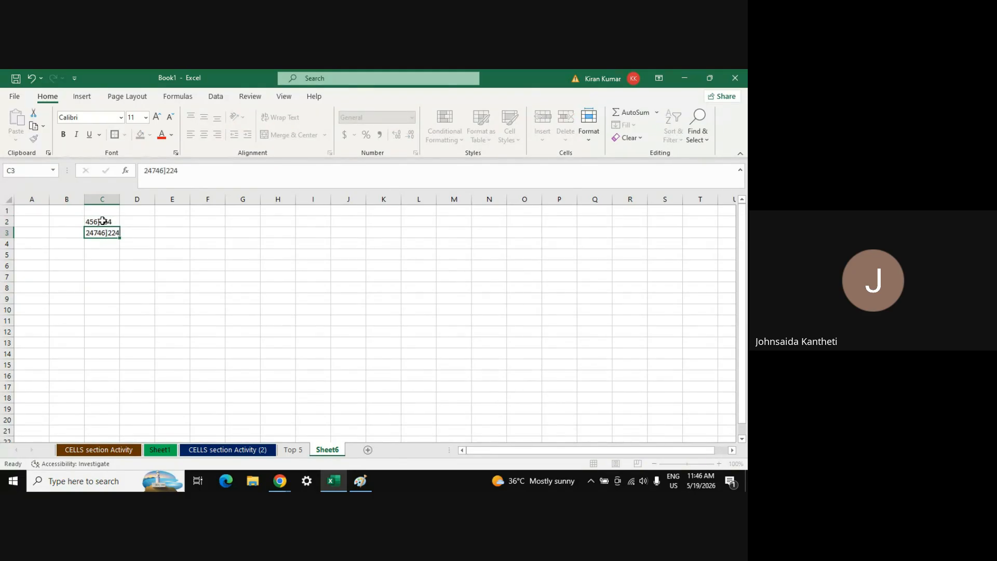
key(Return)
key(Up)
text(31465)
key(Return)
click(102, 221)
text(q347)
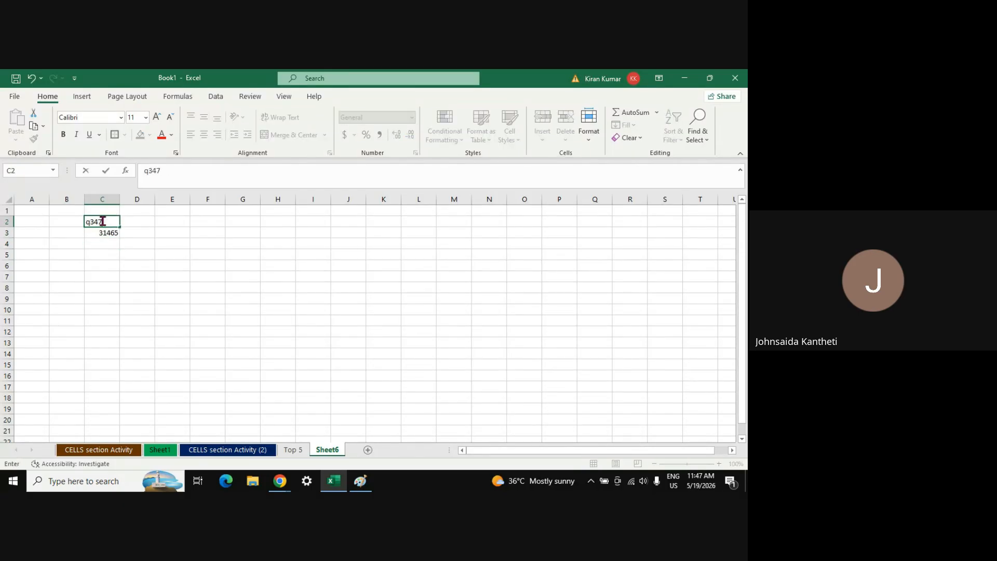
key(BackSpace)
key(BackSpace)
key(BackSpace)
key(BackSpace)
text(314426)
key(Return)
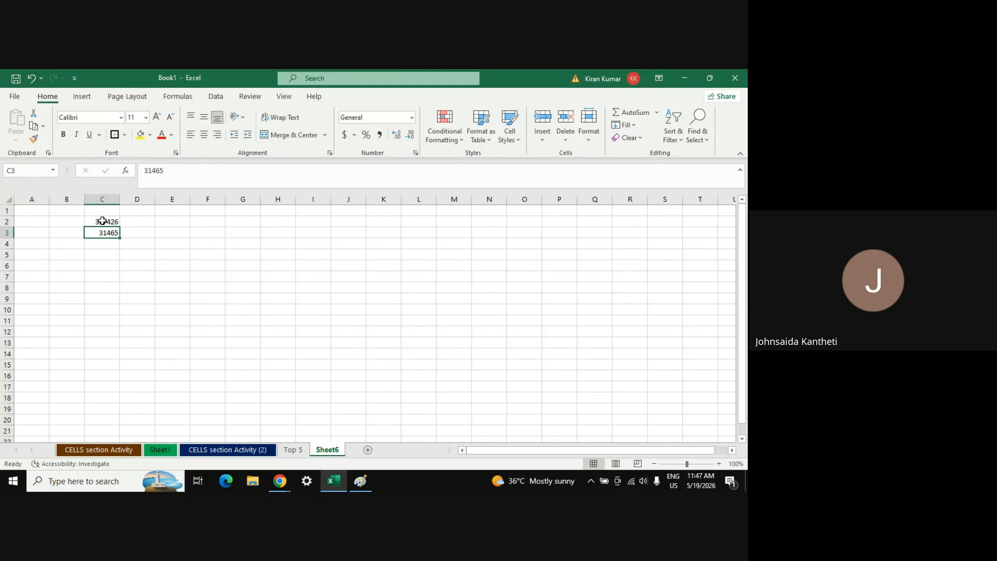
Fill C4:C10 with 3465, 3476, 23461, 363, 34632, 234734 and 2347512
key(Return)
text(3465)
key(Return)
text(3476)
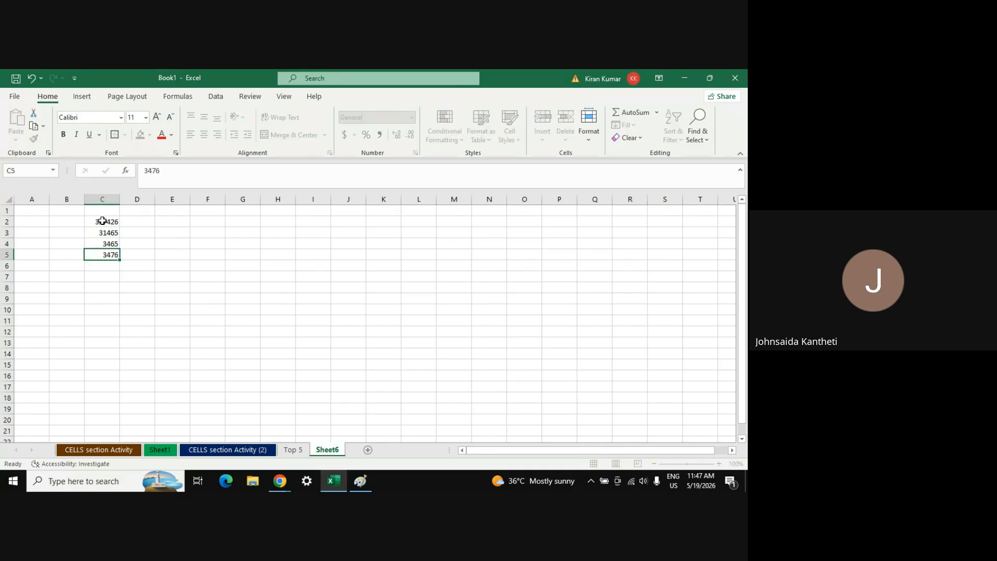
key(Return)
text(23461)
key(Return)
text(36)
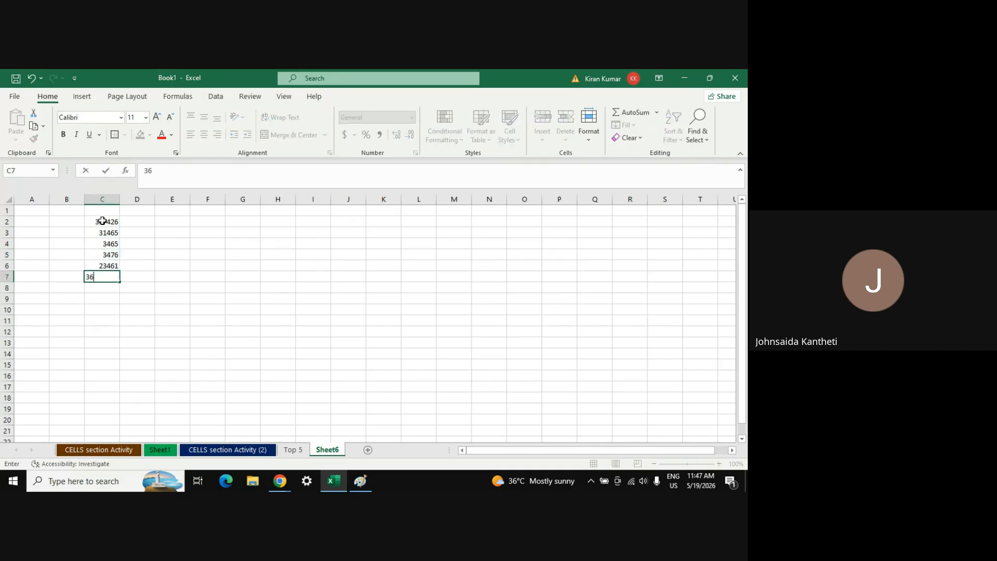
text(3)
key(Return)
text(346)
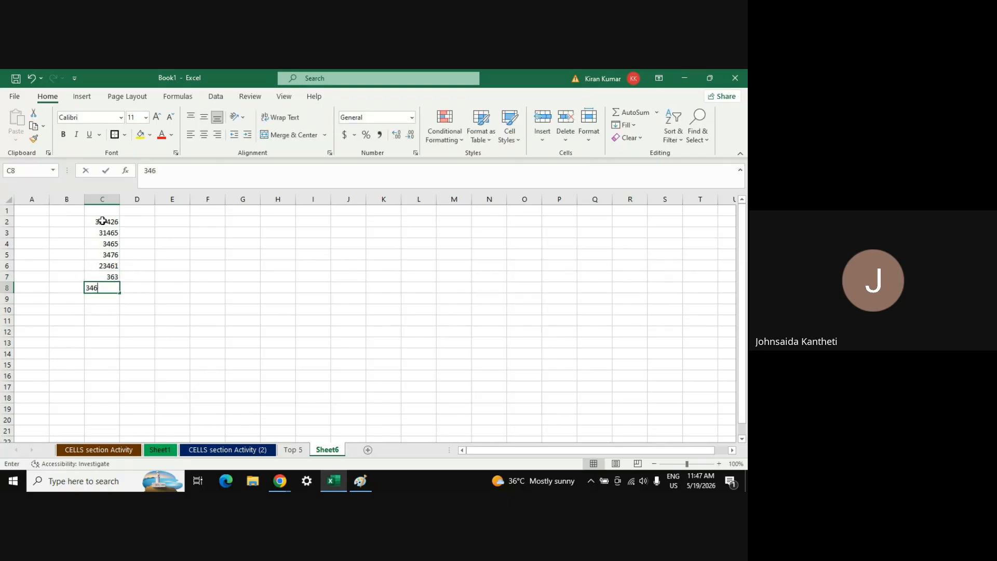
text(32)
key(Return)
text(234734)
key(Return)
text(2347512)
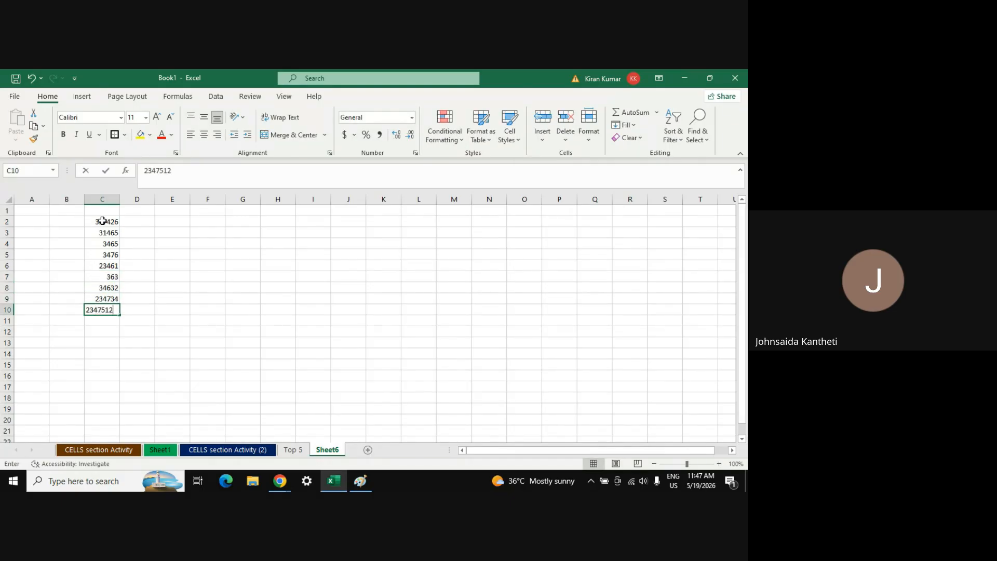
key(Return)
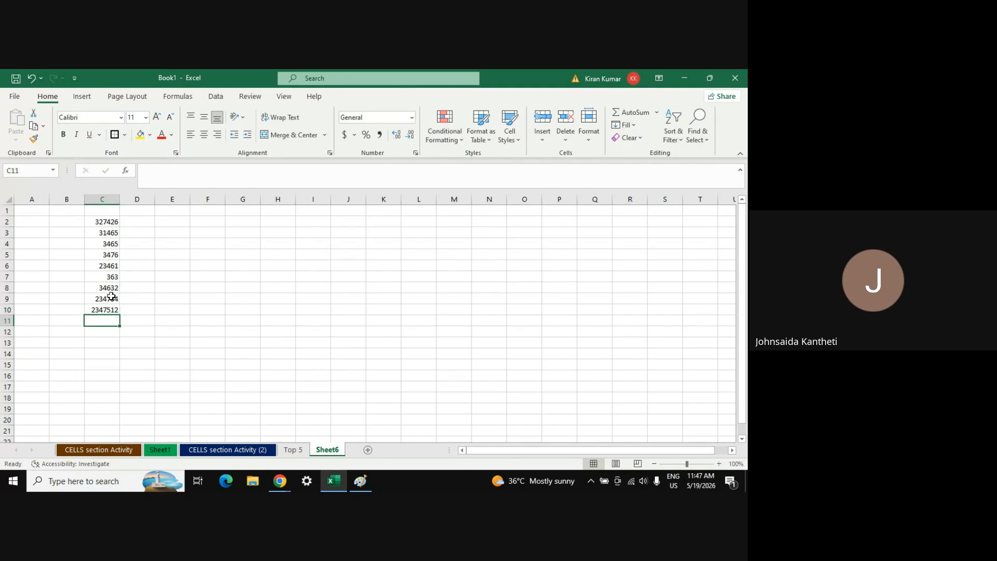
Clear C9:C10 and zoom the sheet to 170%
drag(110, 297, 107, 309)
key(Delete)
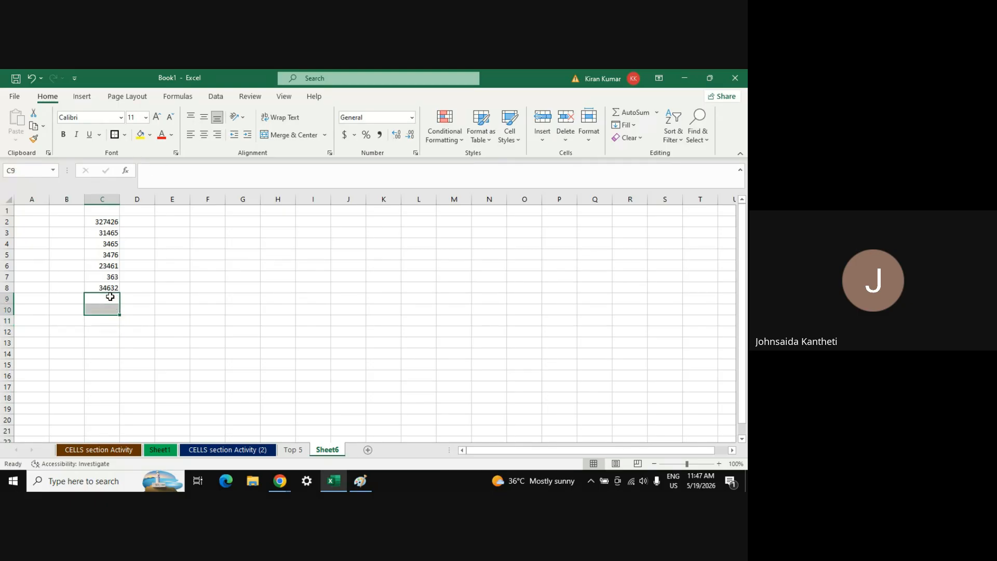
click(719, 464)
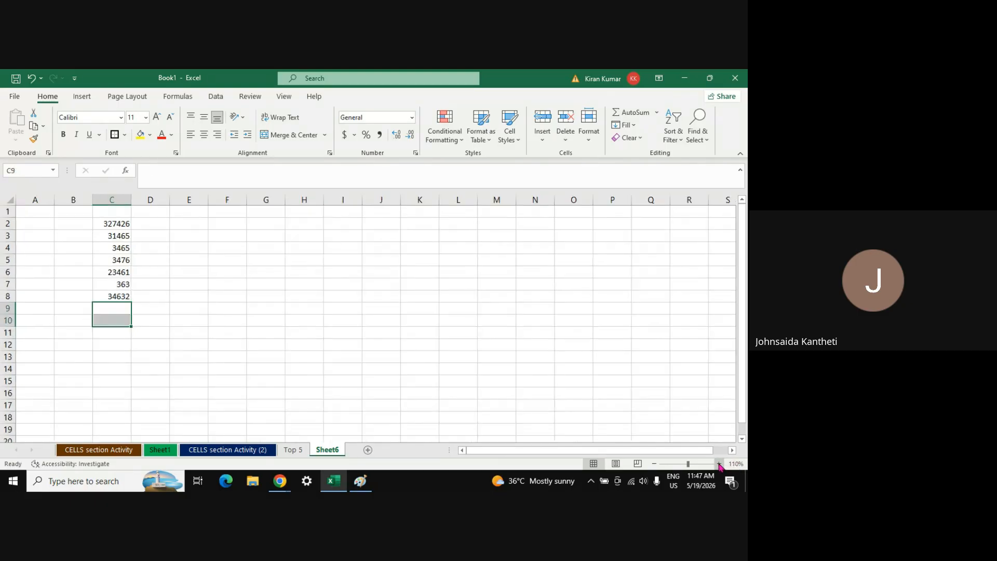
click(719, 464)
click(719, 464)
click(719, 464)
click(720, 464)
click(720, 464)
click(720, 463)
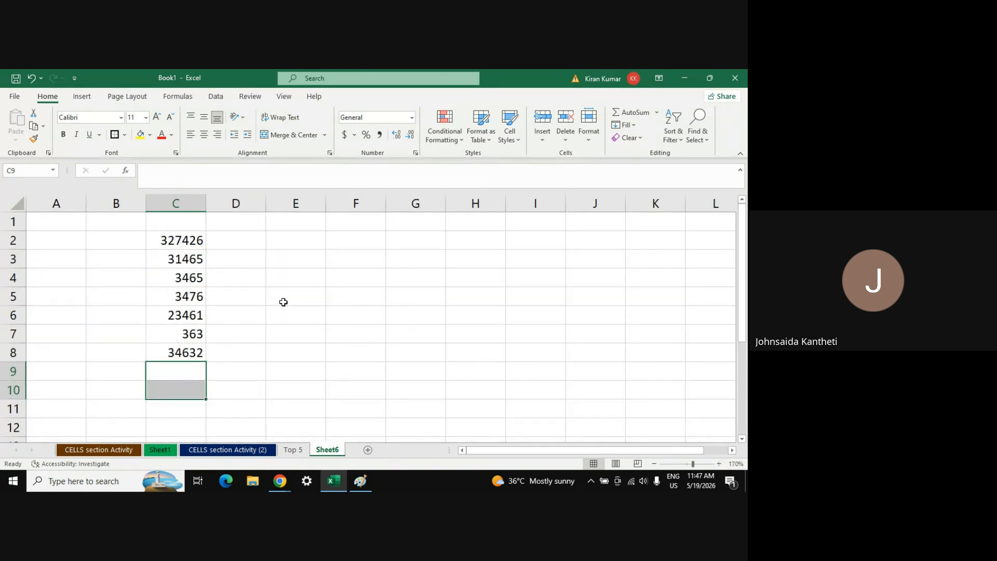
Step through the column C values, glance at E2, E4 and E7, and return to C9
click(176, 239)
key(Down)
key(Down)
key(Down)
key(Down)
key(Down)
key(Down)
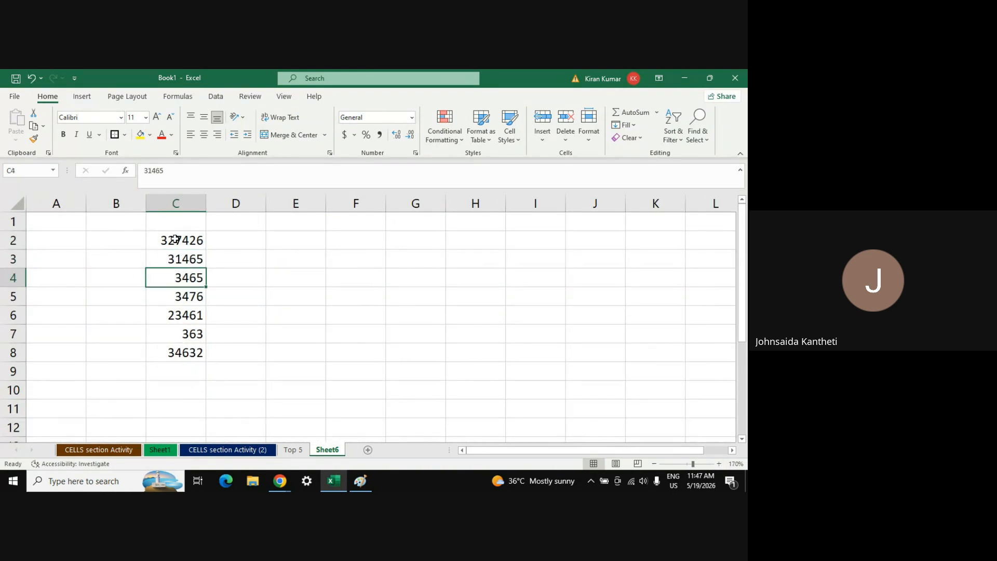
key(Down)
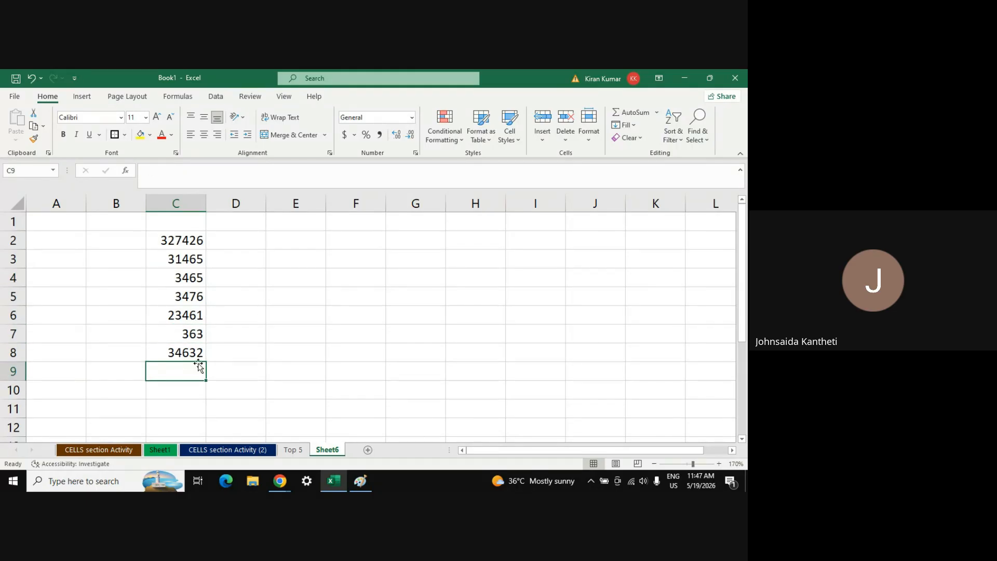
click(307, 238)
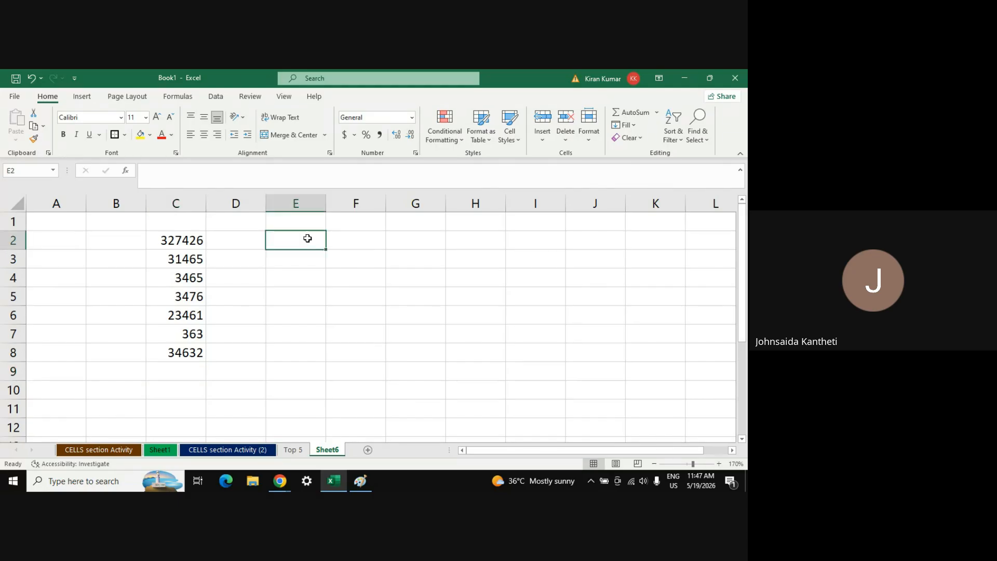
click(305, 273)
click(307, 339)
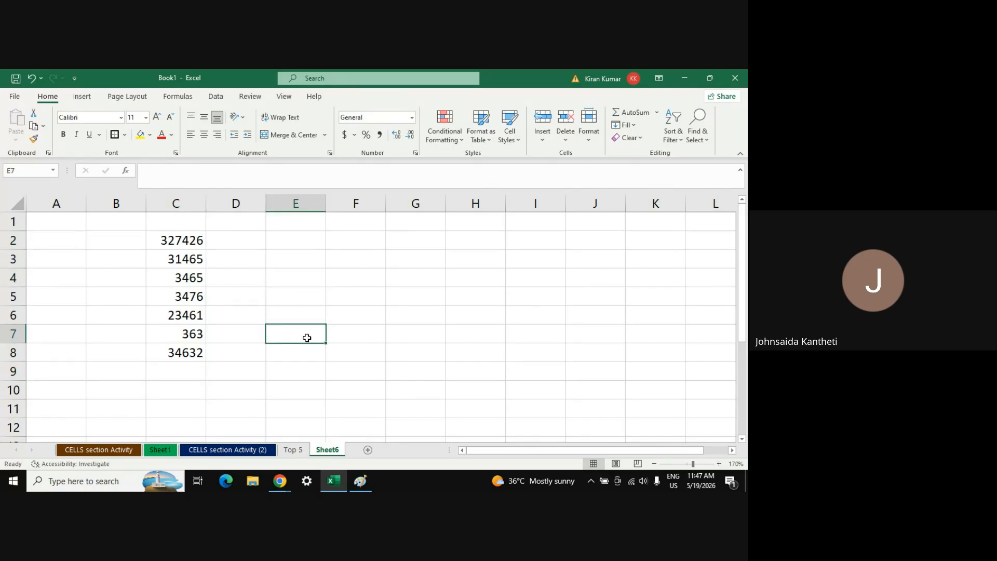
click(189, 370)
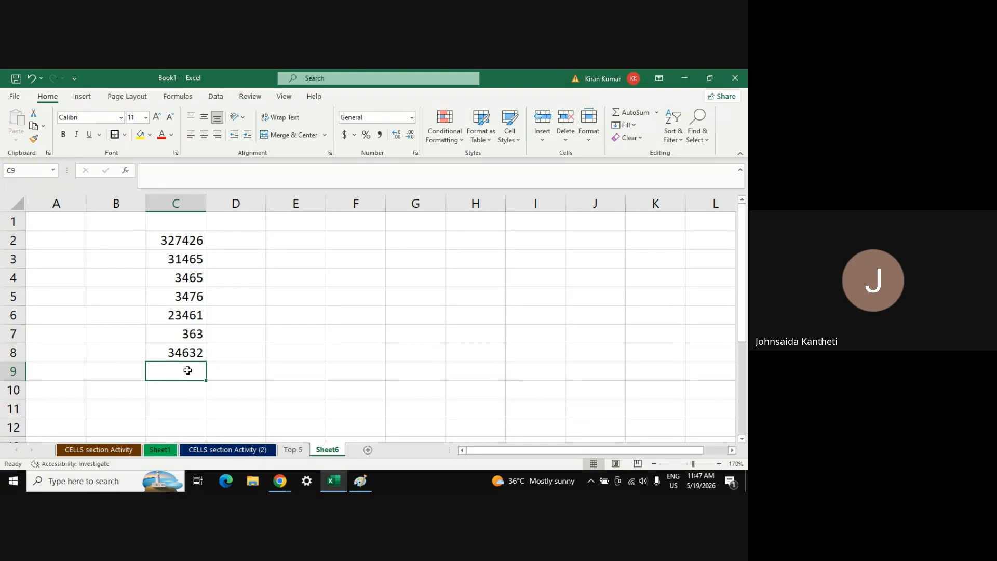
Type the labels sum and avg into E2 and E3
click(658, 112)
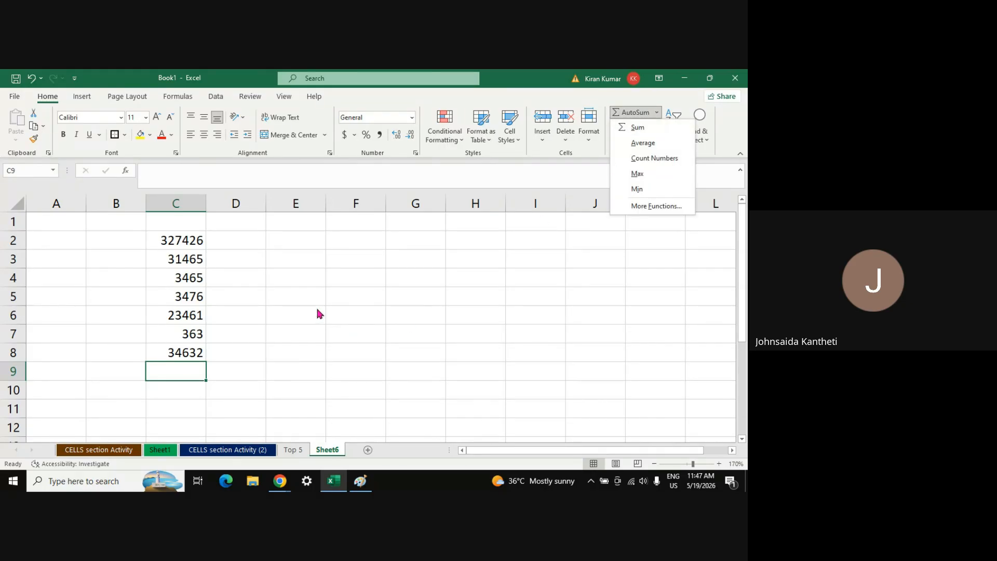
click(303, 239)
click(302, 237)
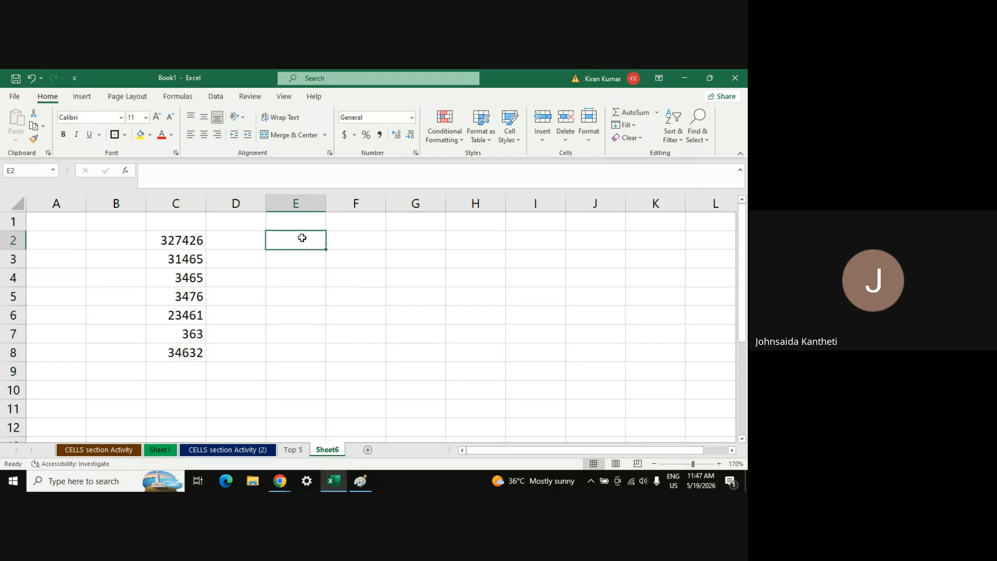
text(sum)
key(Return)
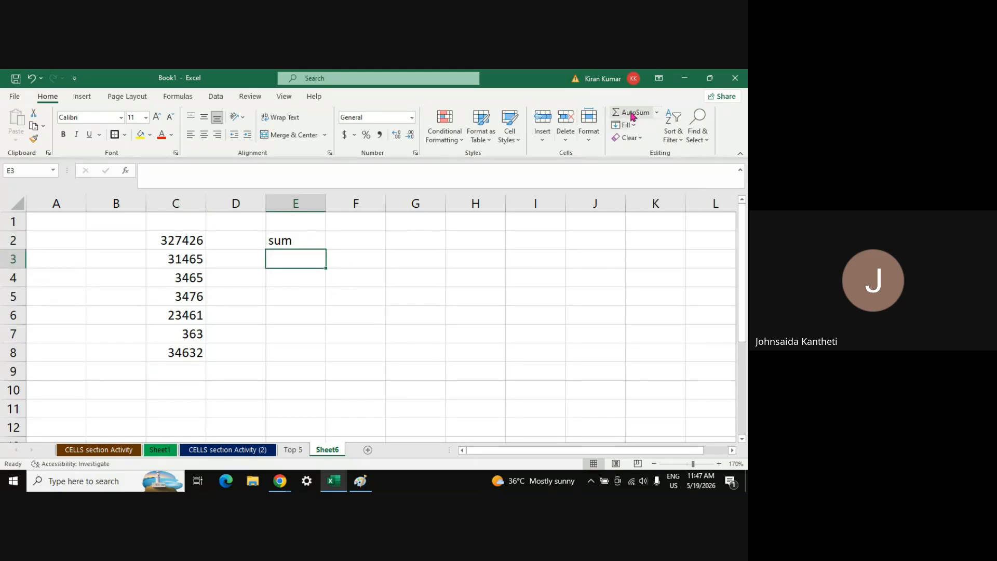
click(656, 113)
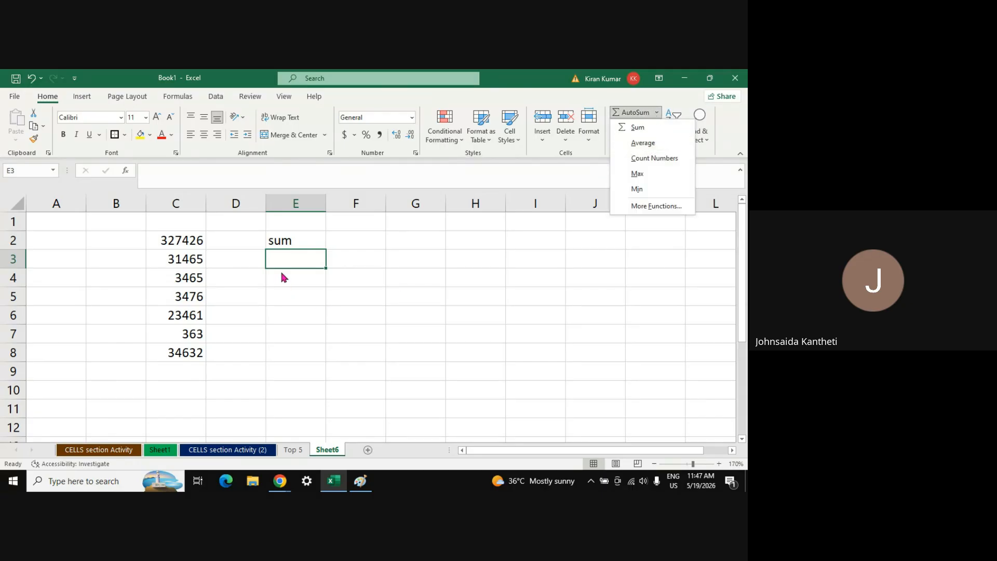
text(avg)
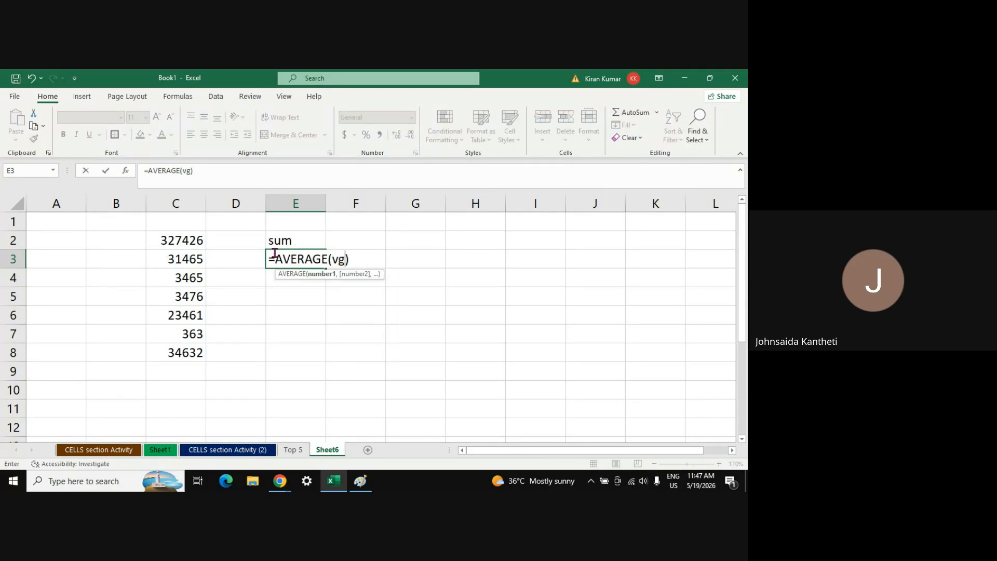
key(BackSpace)
key(BackSpace)
key(BackSpace)
key(BackSpace)
key(BackSpace)
key(BackSpace)
key(BackSpace)
key(BackSpace)
key(BackSpace)
key(BackSpace)
key(BackSpace)
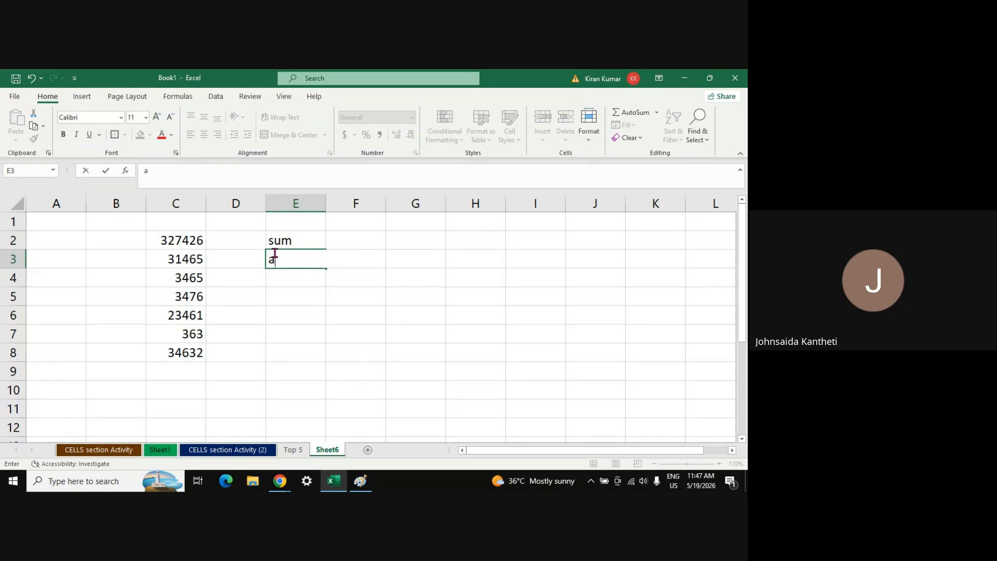
text(avg)
key(Return)
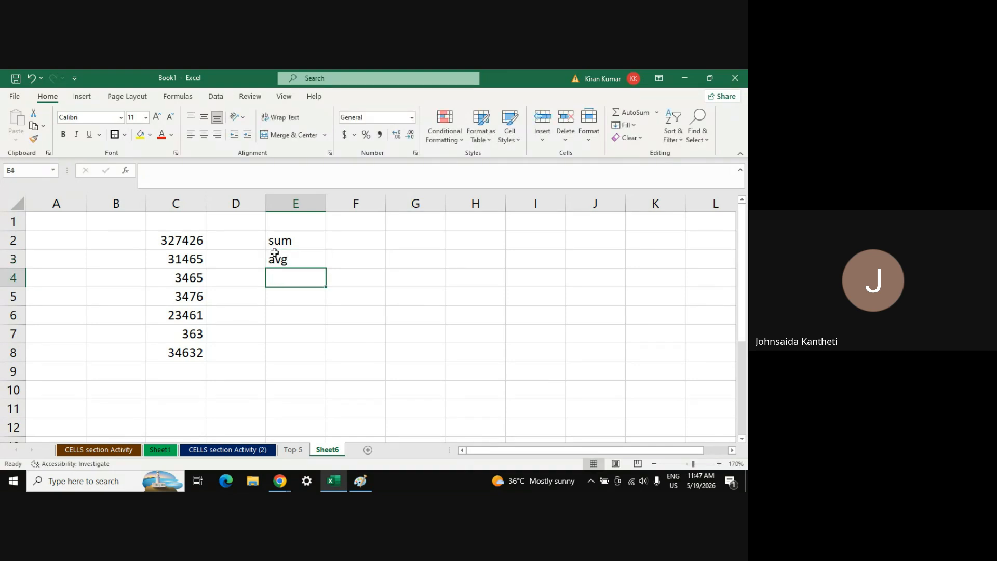
Type count into E4 and max into E5, discarding stray AutoSum formulas
click(657, 113)
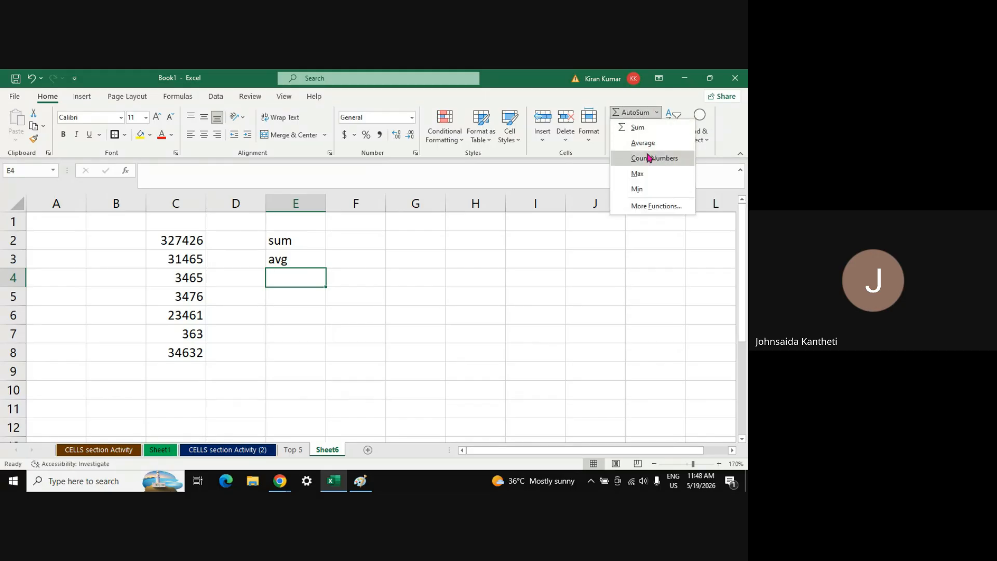
click(284, 279)
text(count)
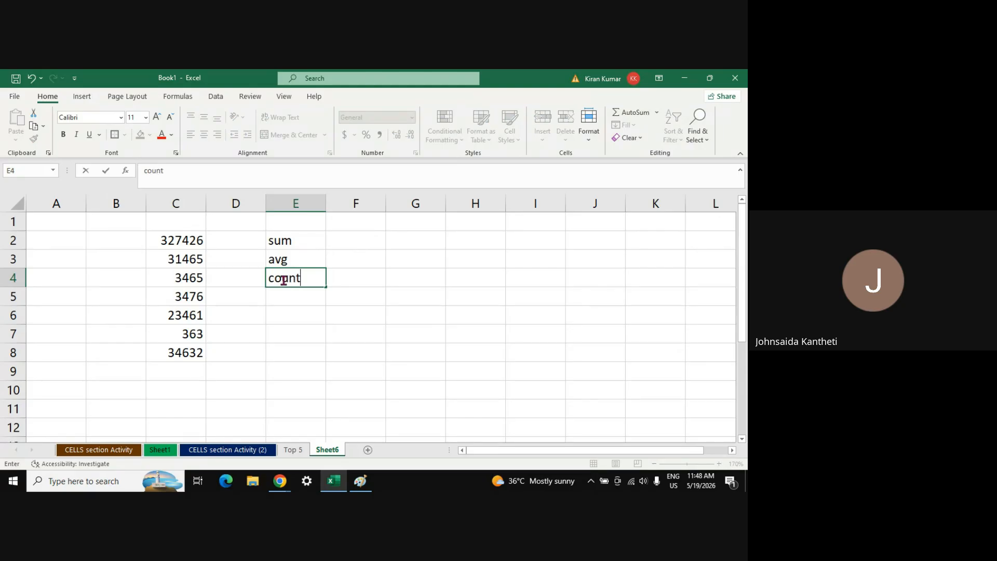
key(Return)
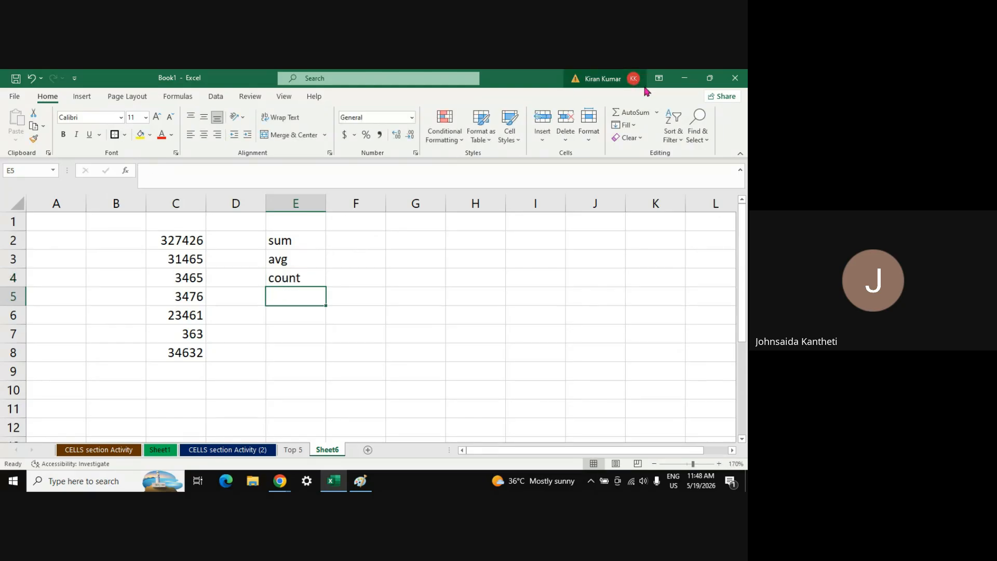
click(649, 113)
key(Escape)
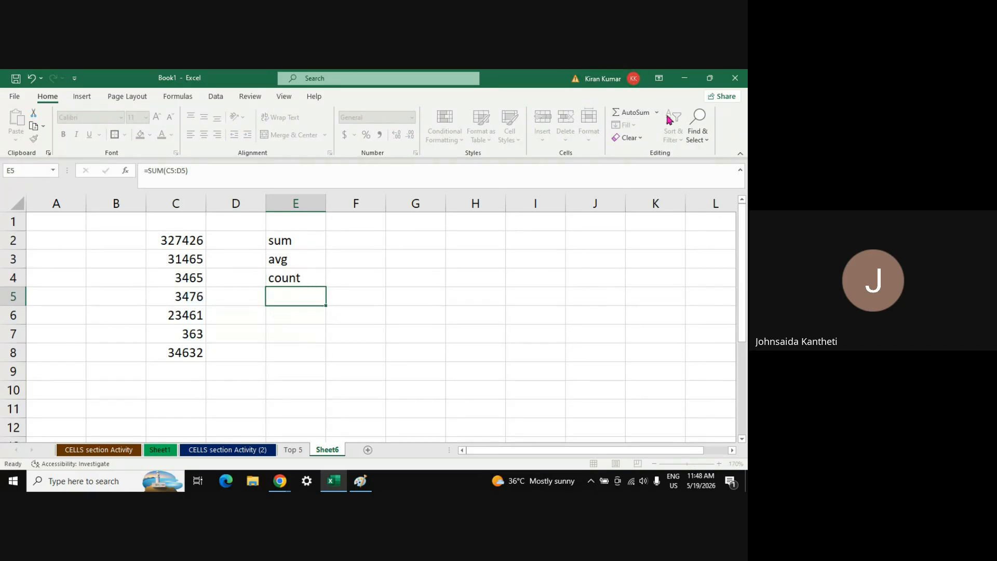
click(657, 113)
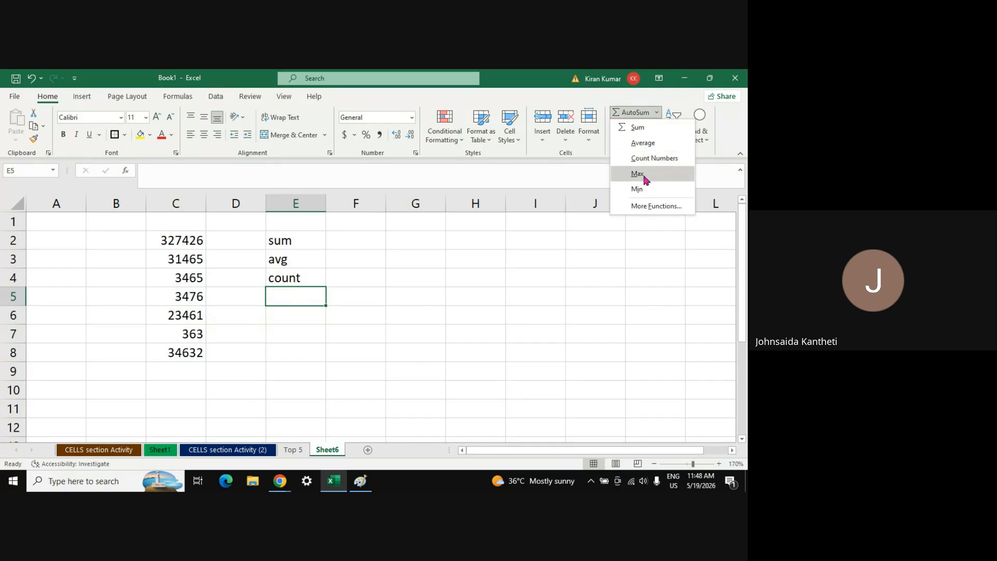
text(ma)
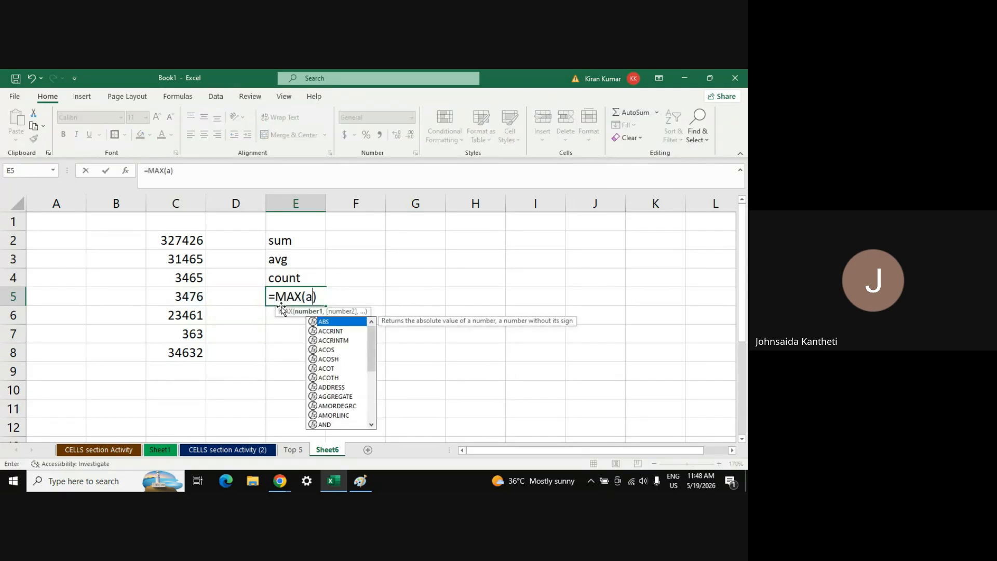
key(BackSpace)
key(BackSpace)
key(BackSpace)
key(BackSpace)
key(BackSpace)
key(BackSpace)
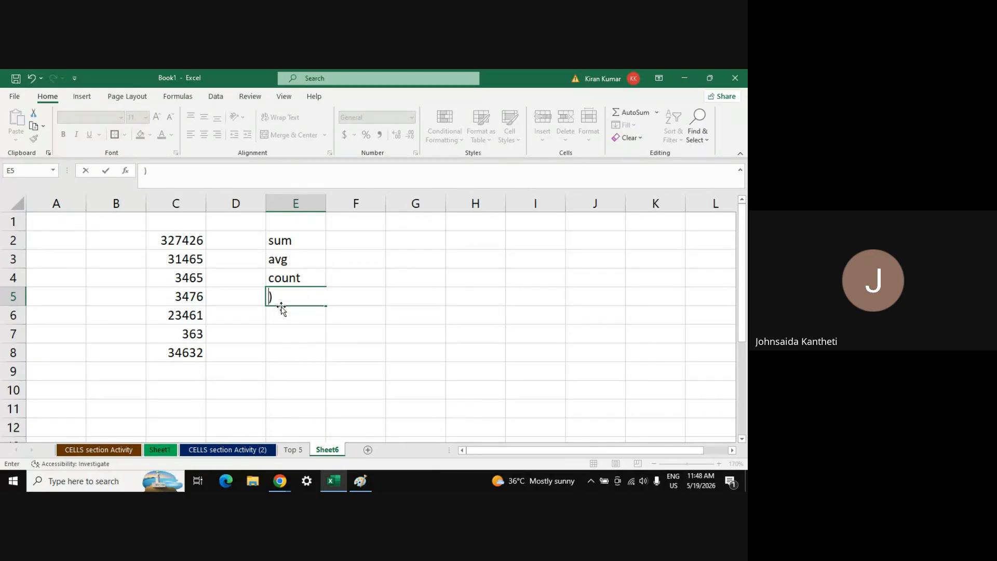
key(Delete)
text(ma)
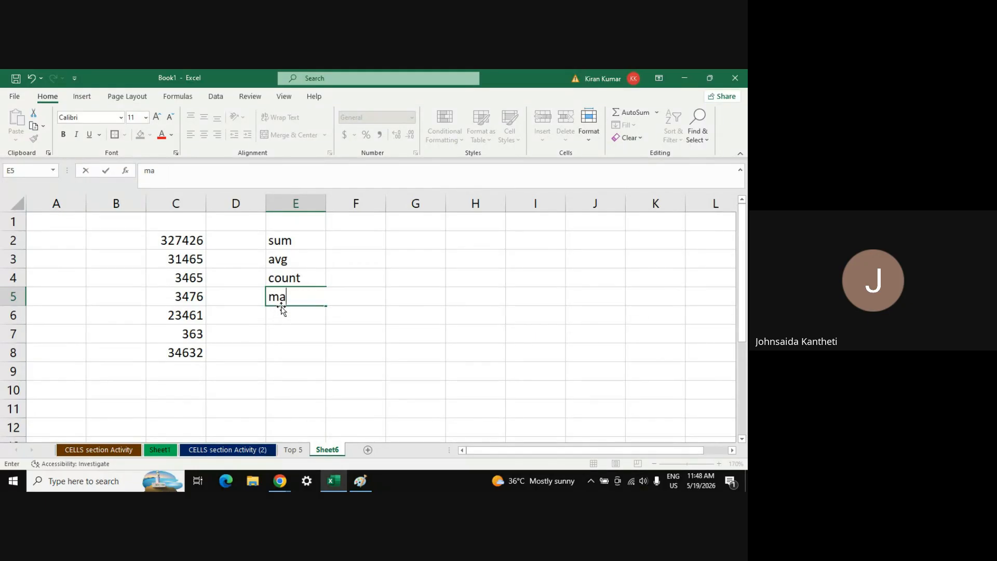
text(x)
key(Return)
Type min into E6, then open and cancel the AutoSum More Functions search
text(min)
key(ctrl+Return)
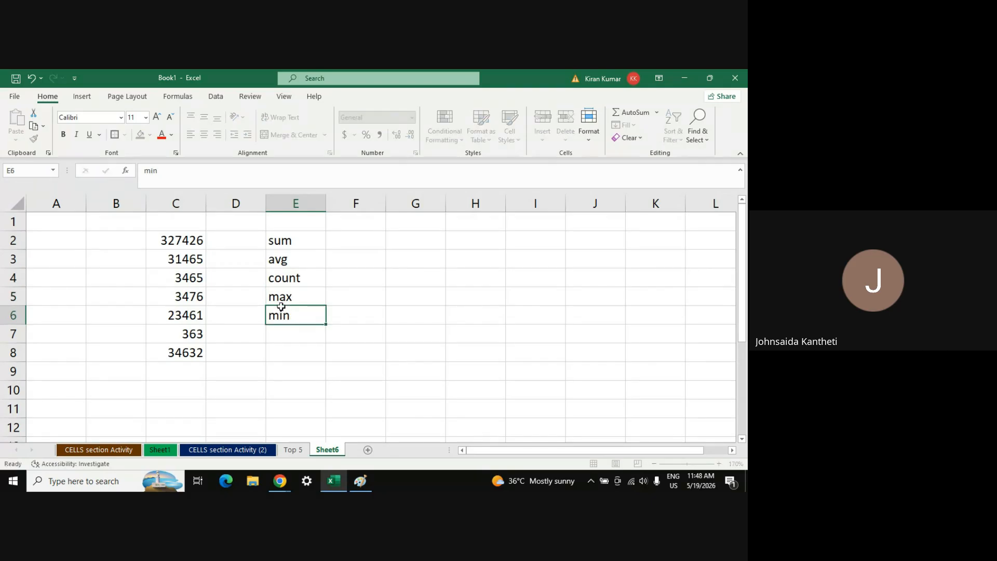
key(Return)
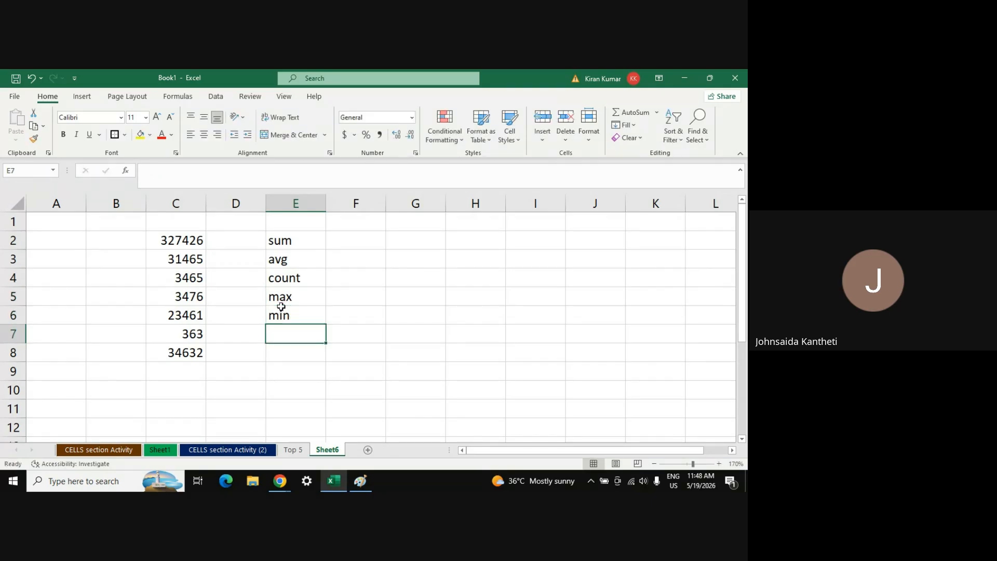
click(656, 114)
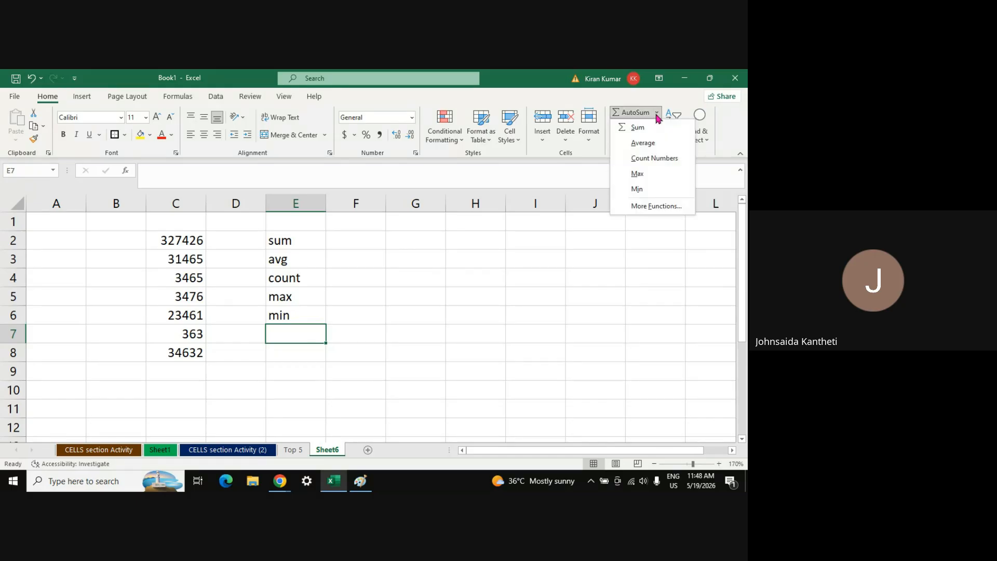
click(644, 206)
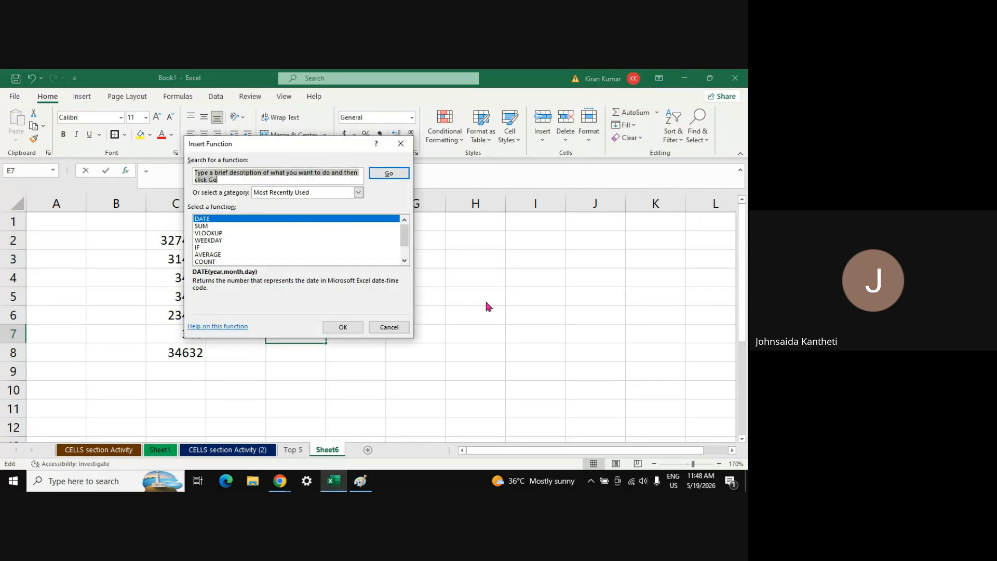
key(Escape)
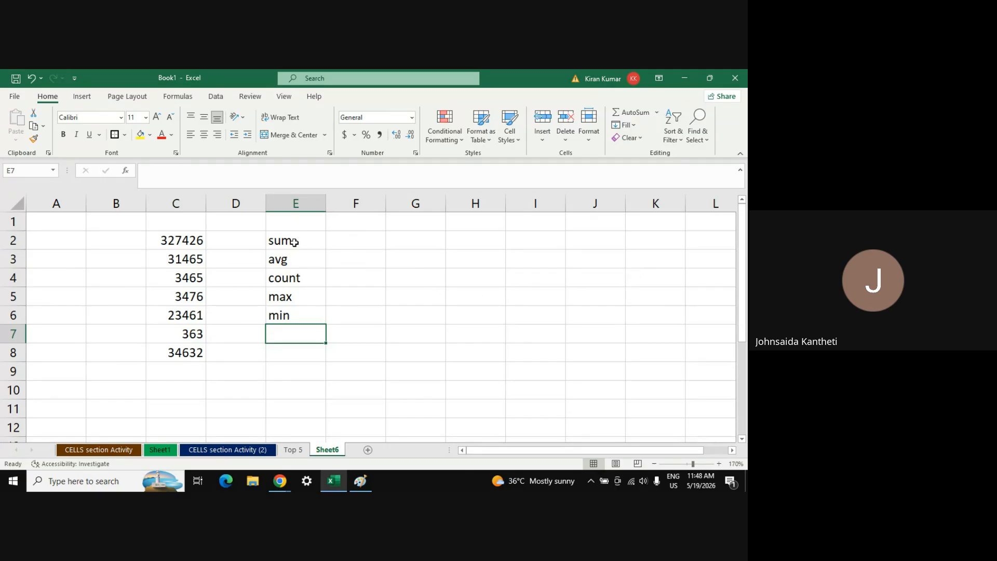
Try an AutoSum Sum formula over C2:C8 in F2, then cancel it
click(348, 237)
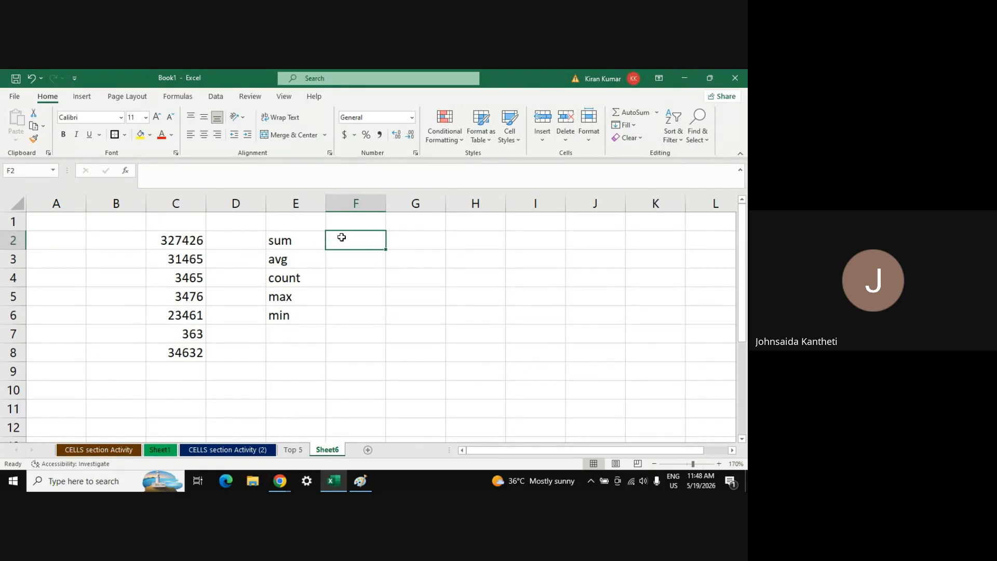
click(657, 112)
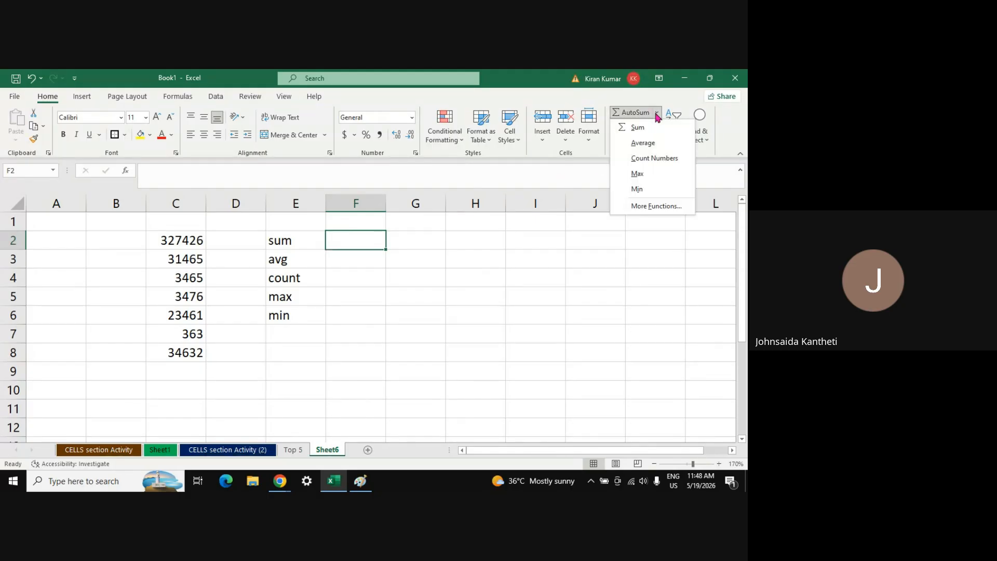
click(650, 126)
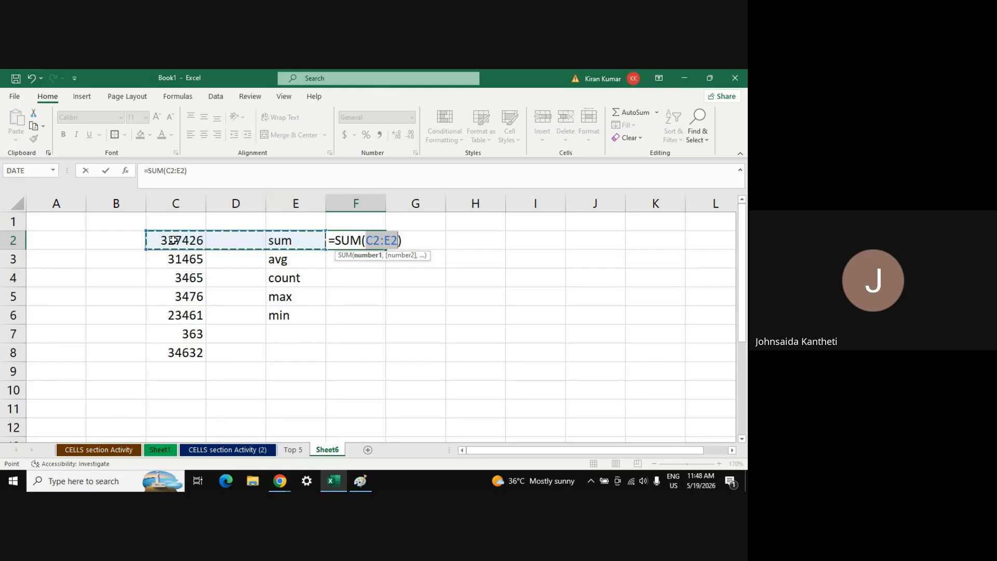
drag(174, 240, 179, 349)
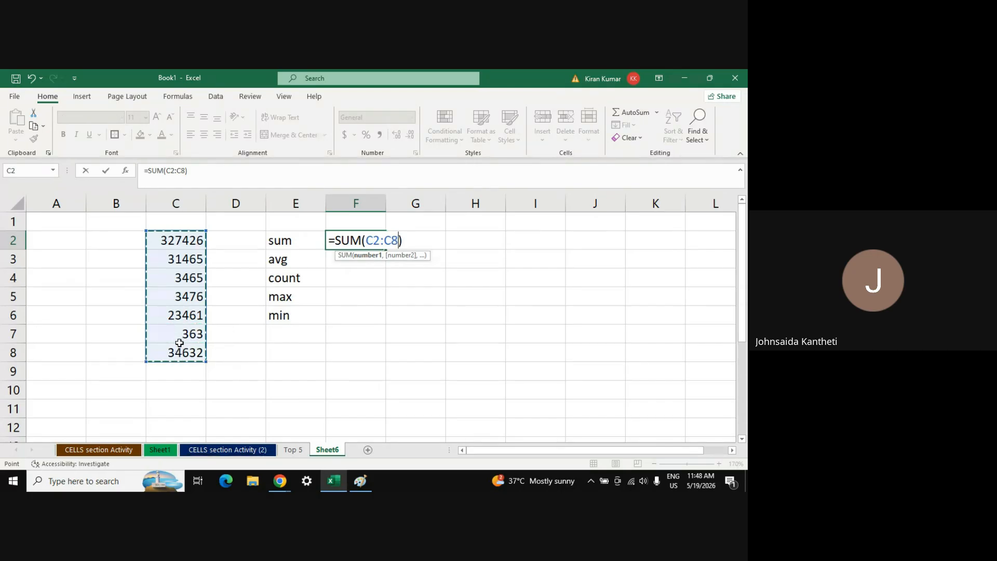
drag(183, 241, 183, 348)
key(Escape)
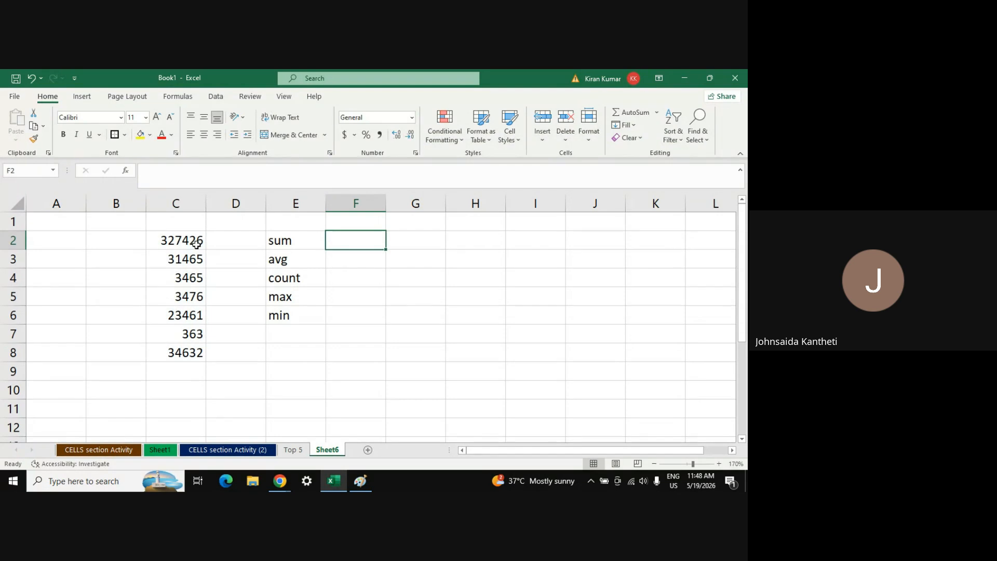
Insert =SUM in F2 and edit its range to C2:C8, giving 424288
click(620, 112)
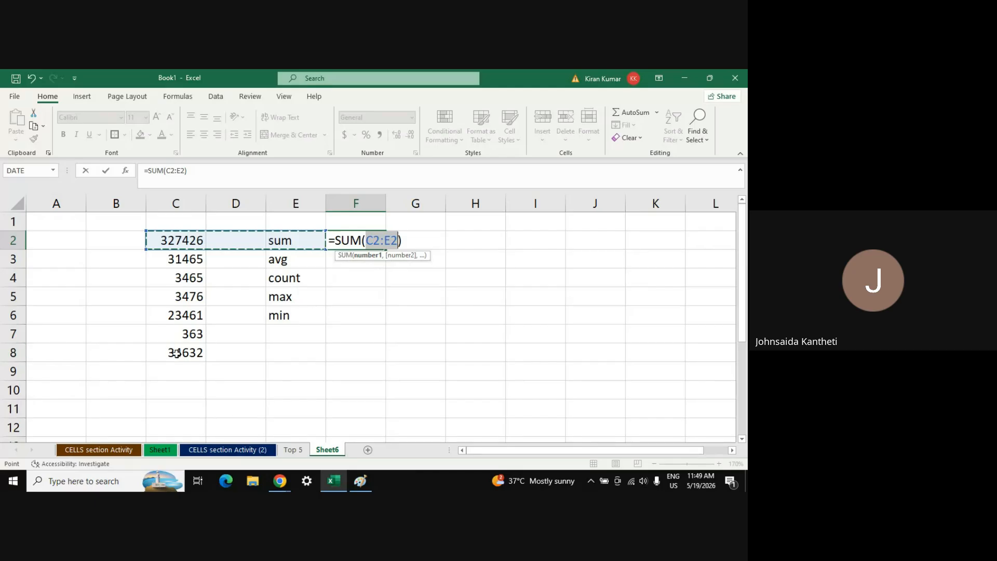
click(398, 240)
key(BackSpace)
text(8)
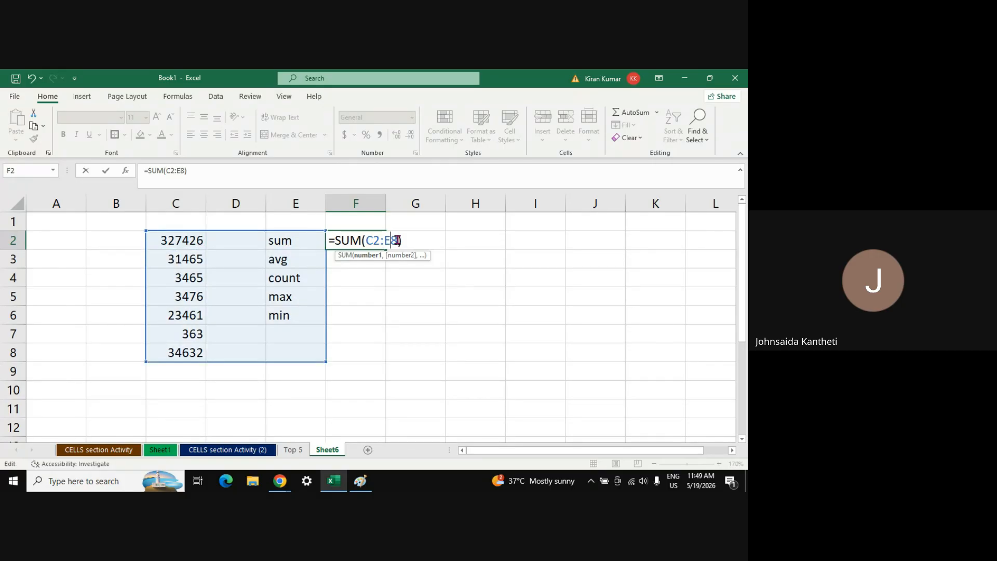
key(Left)
key(BackSpace)
text(c)
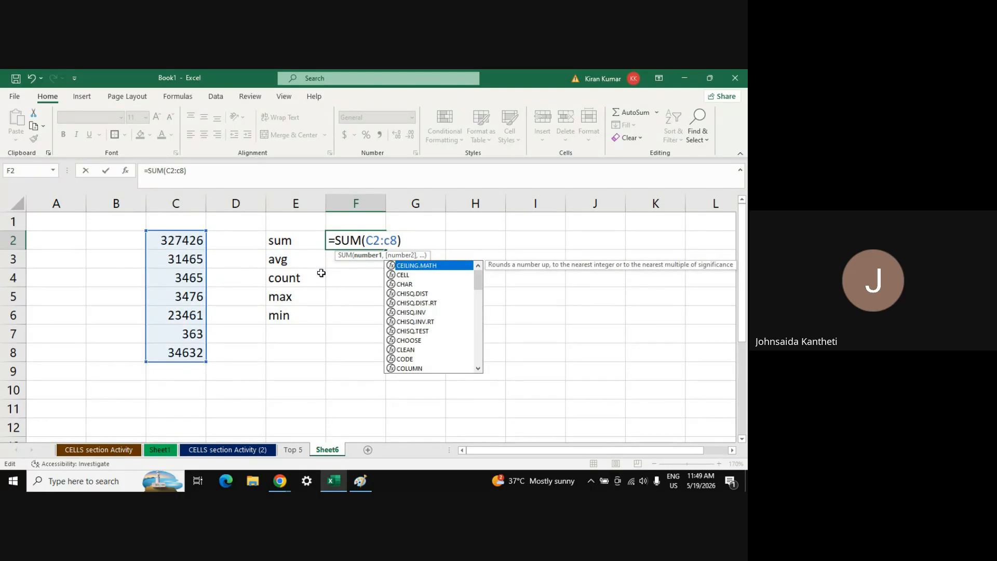
key(Return)
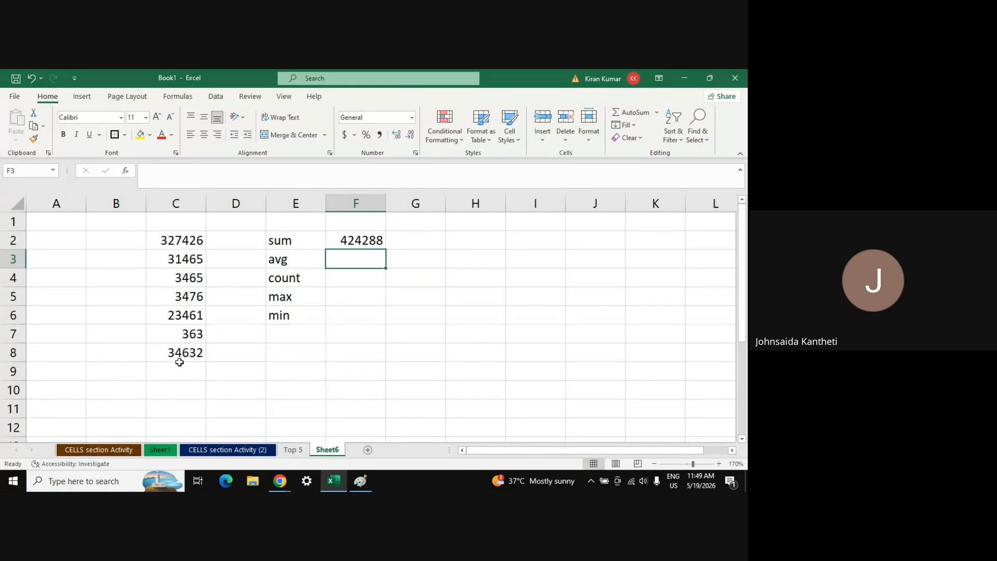
Check F2's formula, then put an AVERAGE of C2:C8 in F3, showing 60612.6
click(357, 242)
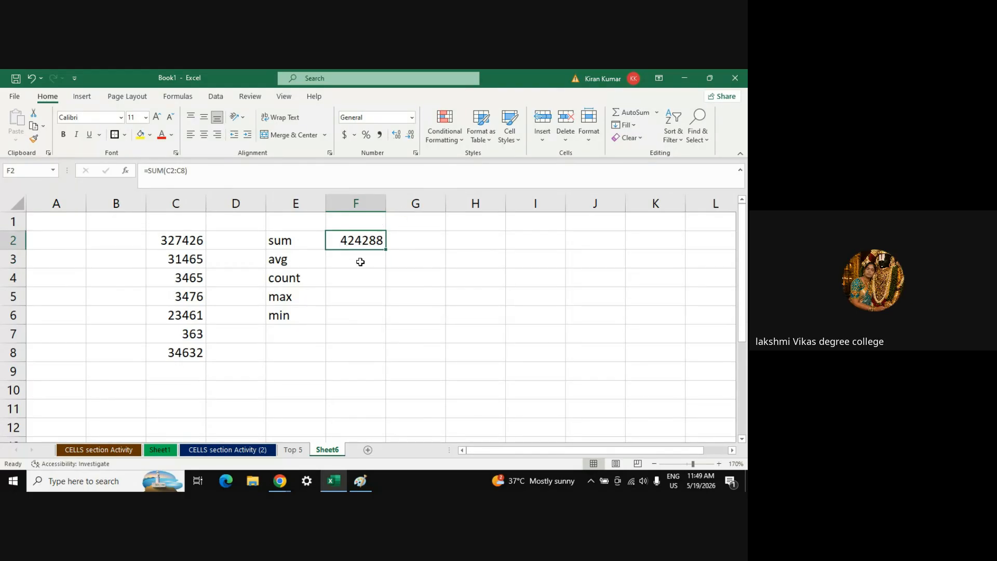
click(361, 262)
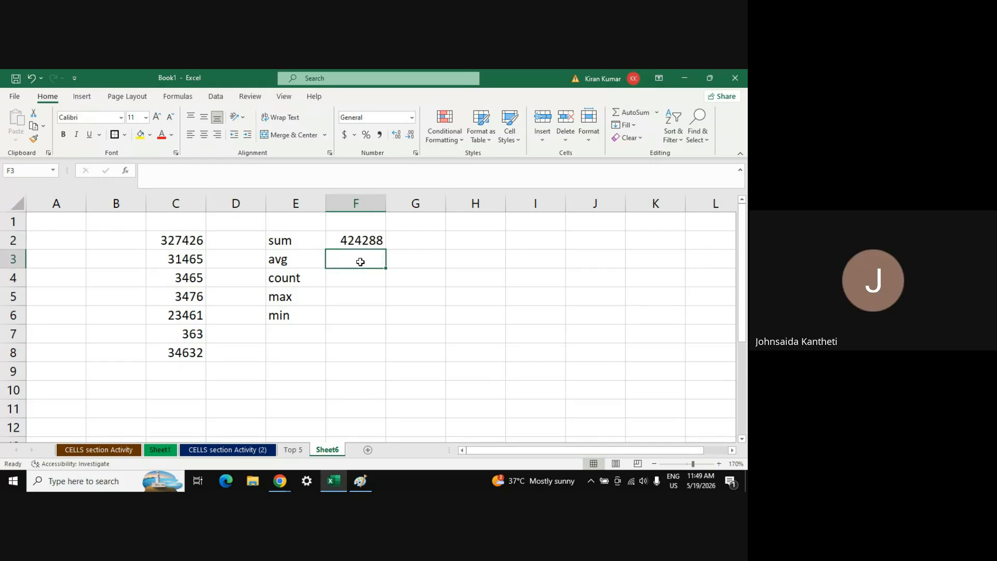
click(657, 113)
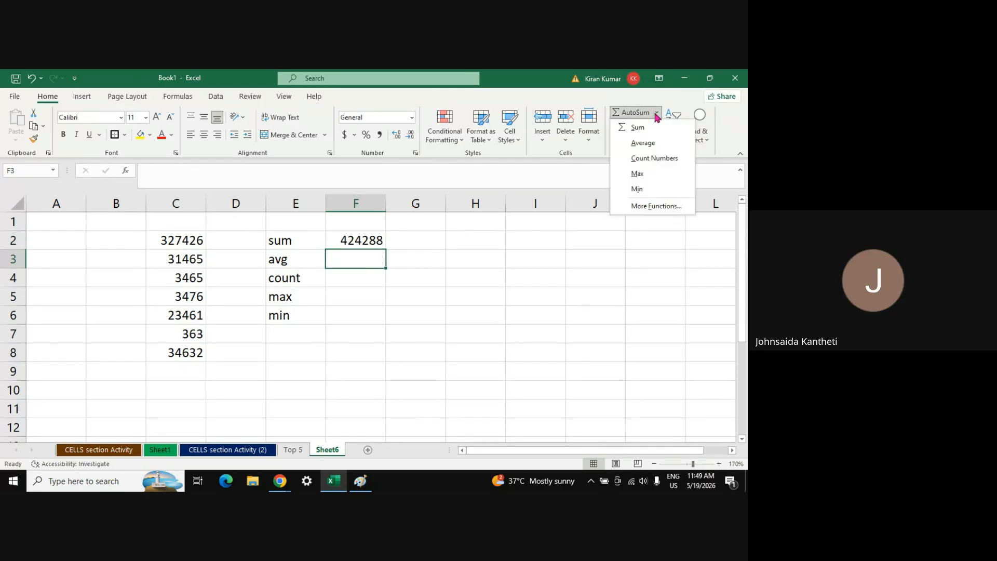
click(649, 143)
click(182, 241)
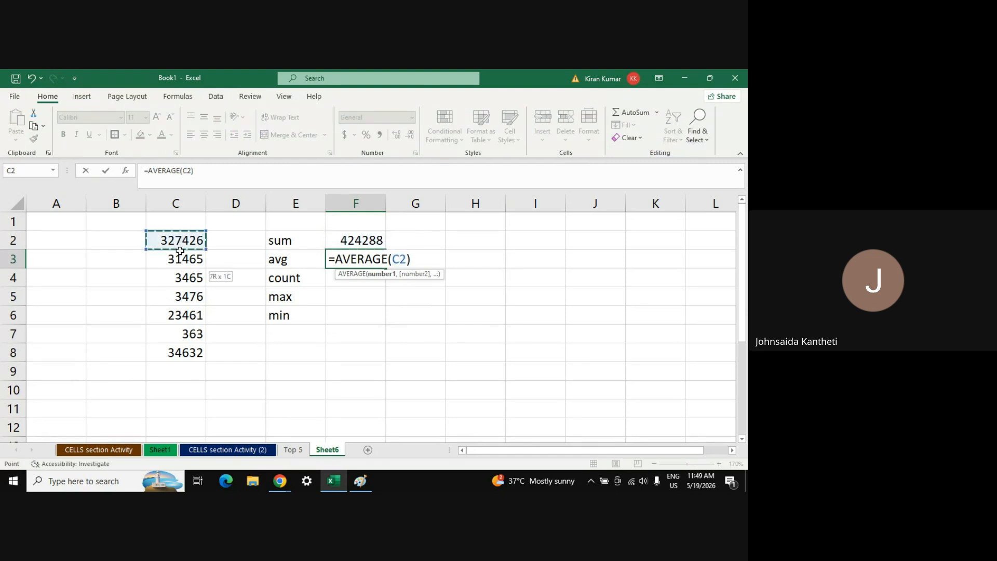
drag(179, 251, 183, 353)
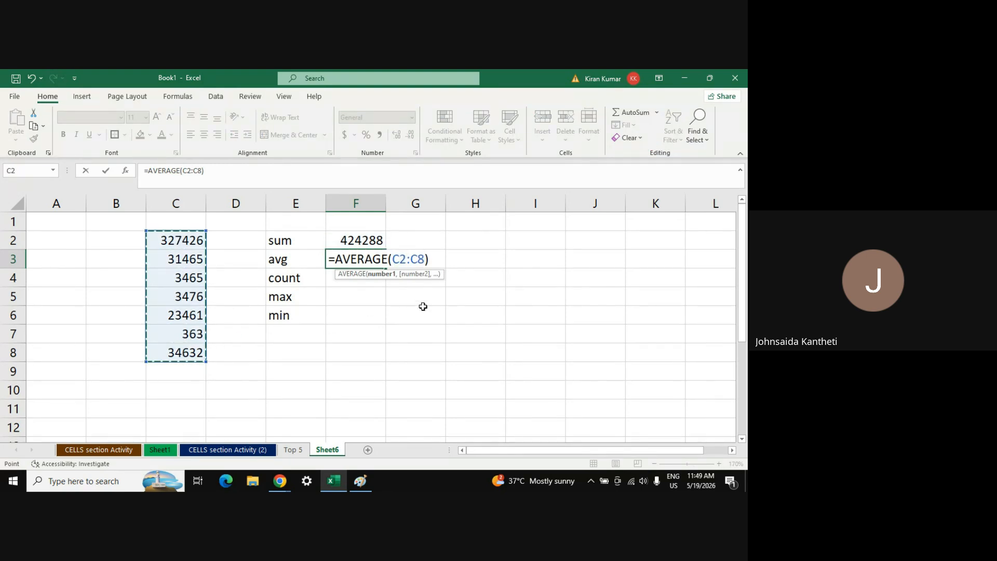
key(Return)
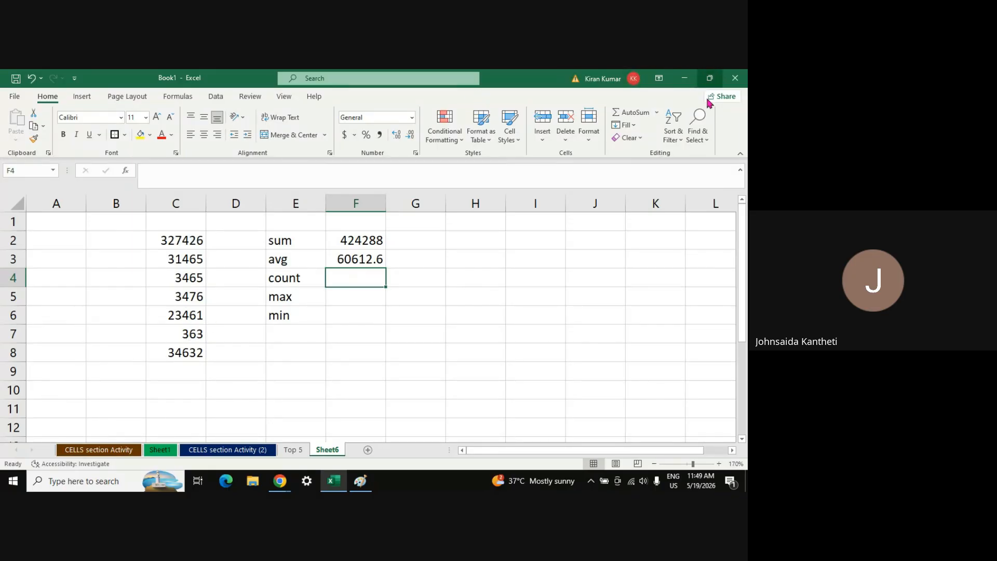
Insert a Count Numbers formula over C2:C8 in F4, giving 7
click(658, 114)
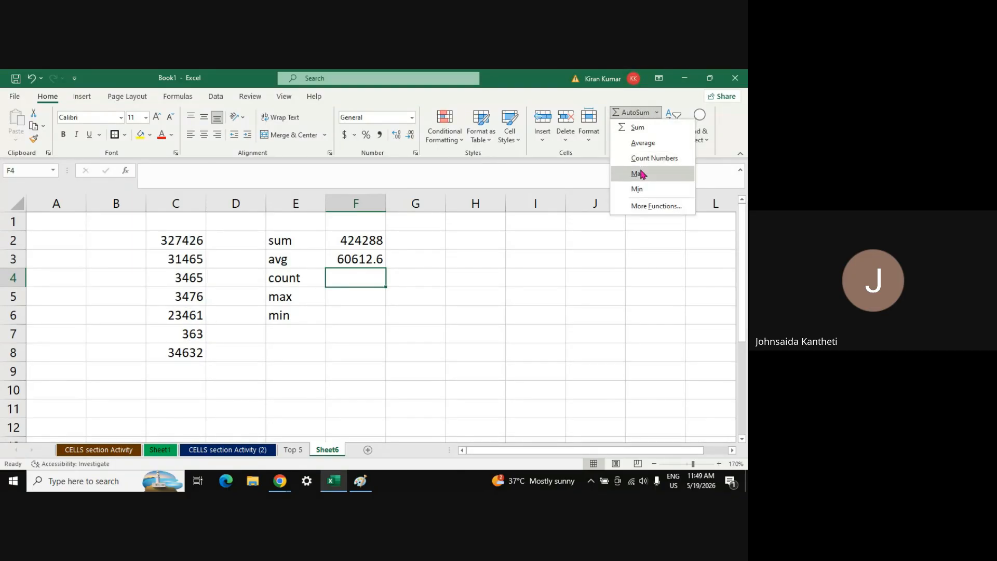
click(640, 158)
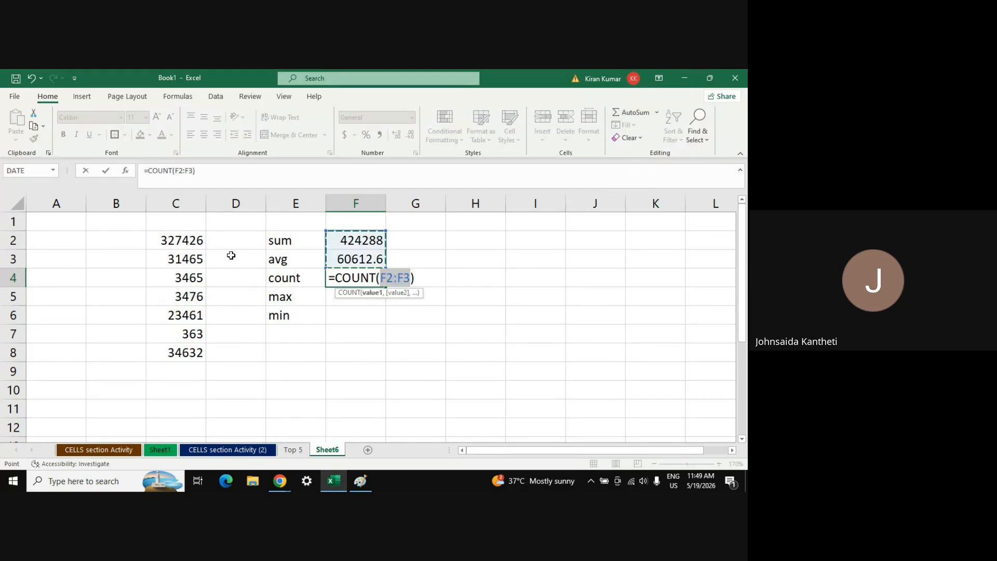
drag(193, 238, 187, 354)
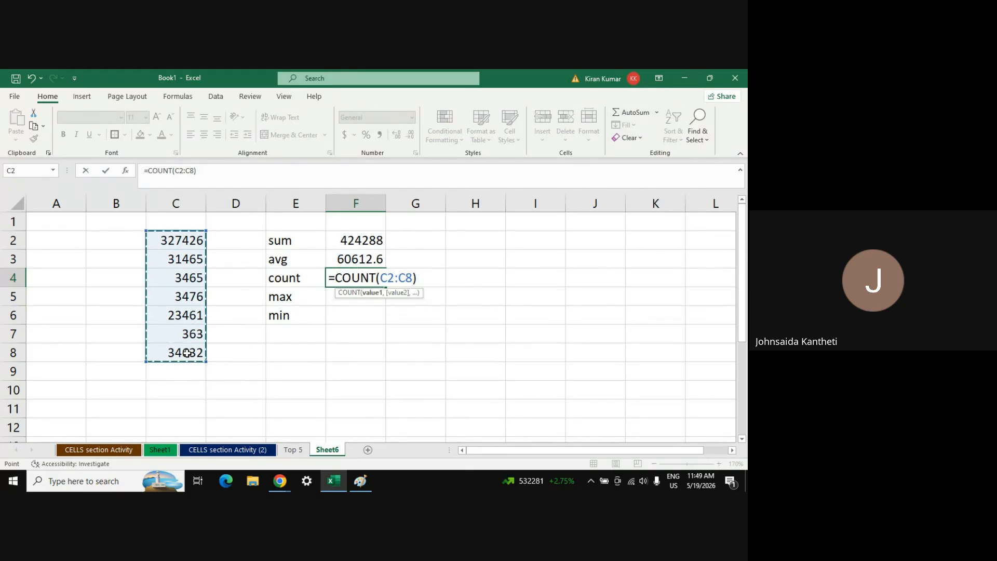
key(Return)
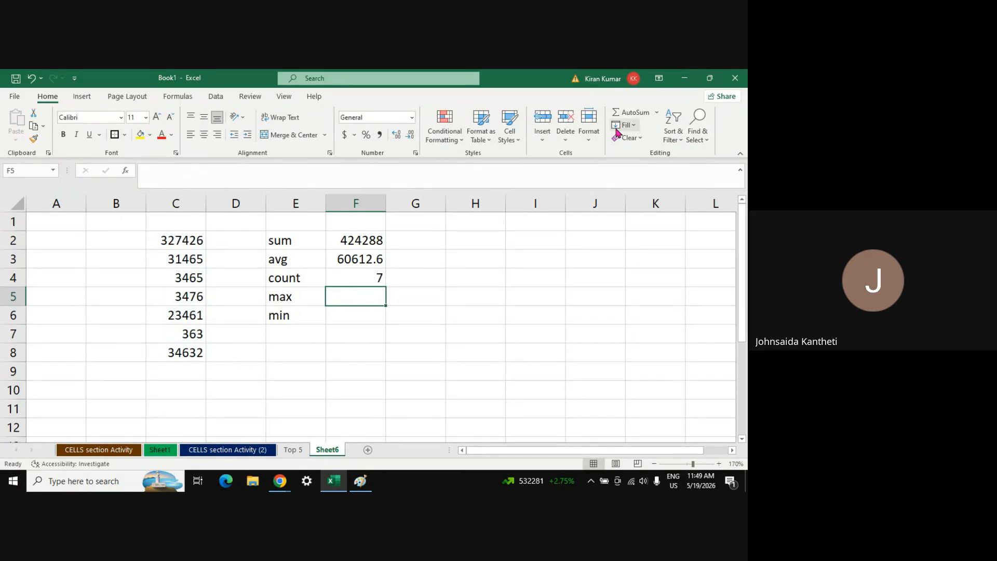
Cancel a stray SUM in F5 and insert MAX of C2:C8 there, giving 327426
click(639, 113)
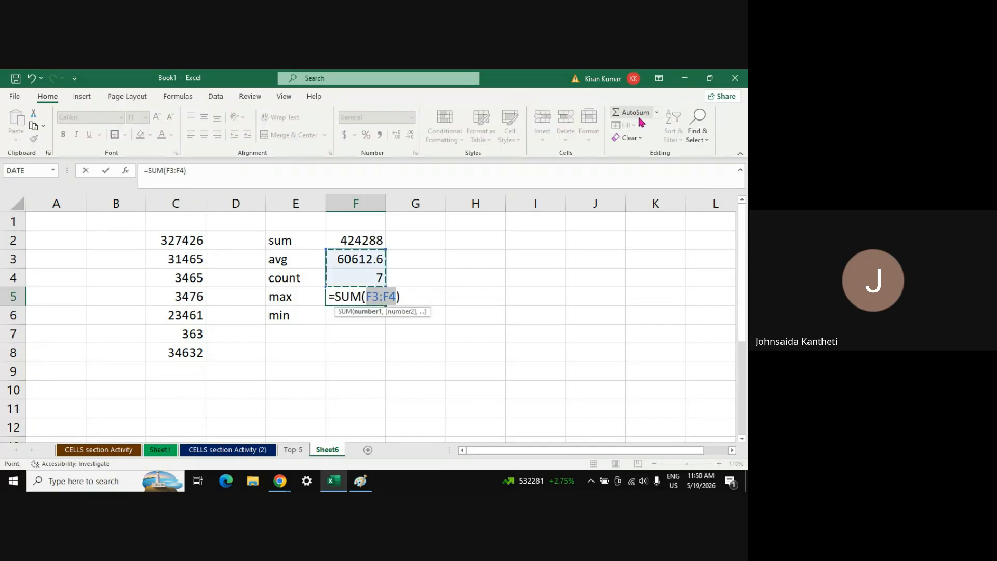
key(Escape)
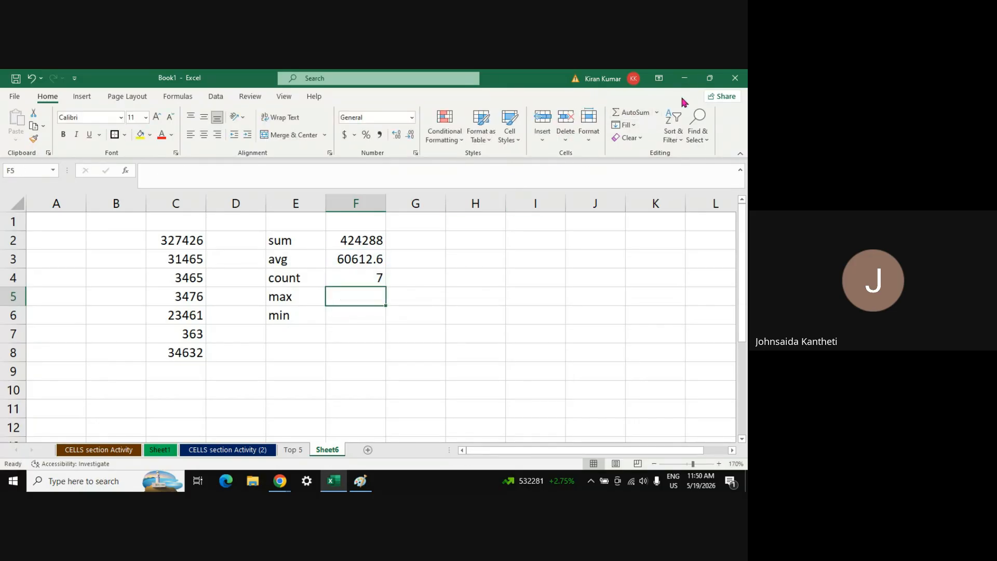
click(657, 117)
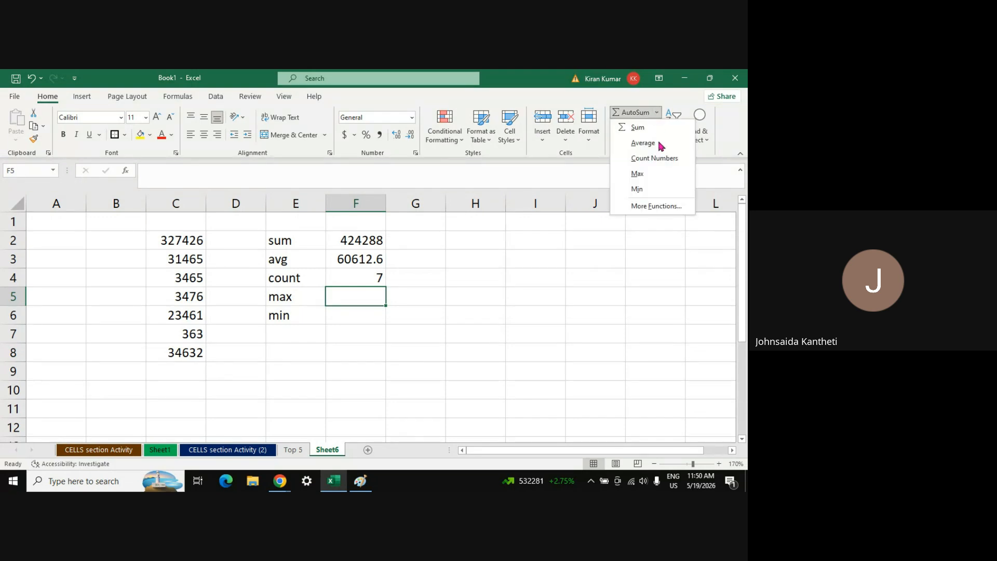
click(642, 172)
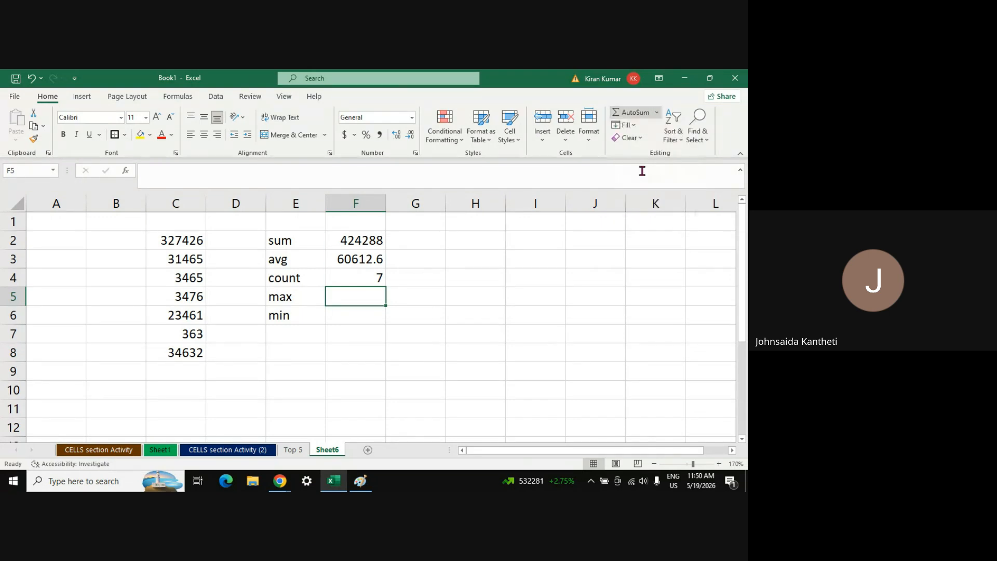
click(177, 236)
drag(177, 236, 186, 348)
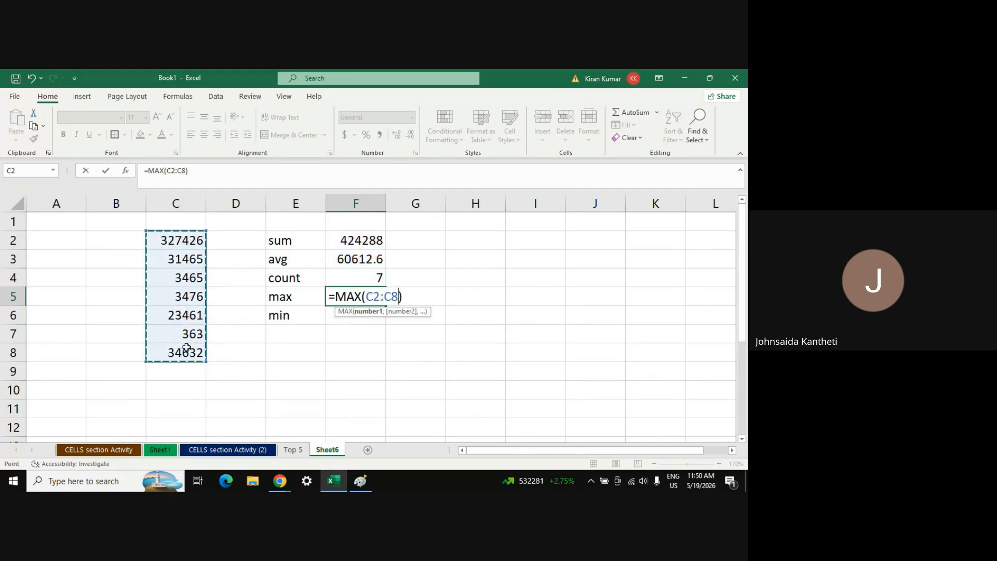
key(Return)
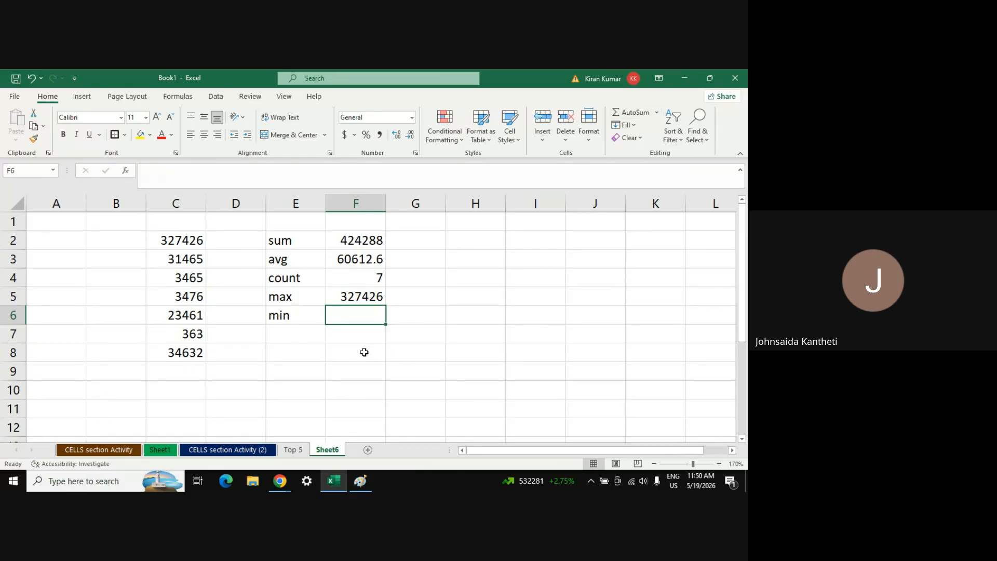
Insert MIN of C2:C8 in F6, giving 363, then recheck F2's sum formula
click(656, 112)
click(654, 190)
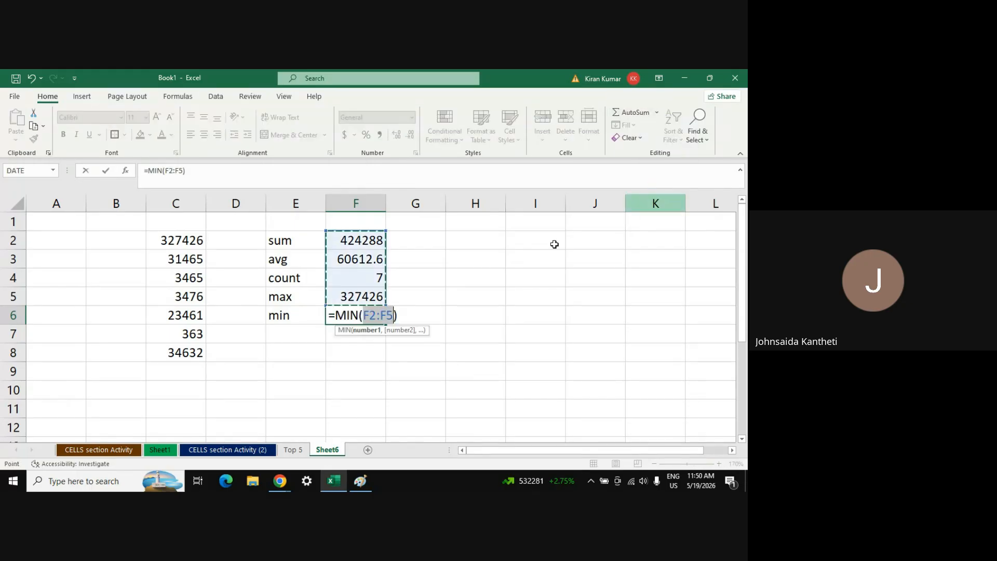
drag(174, 242, 189, 352)
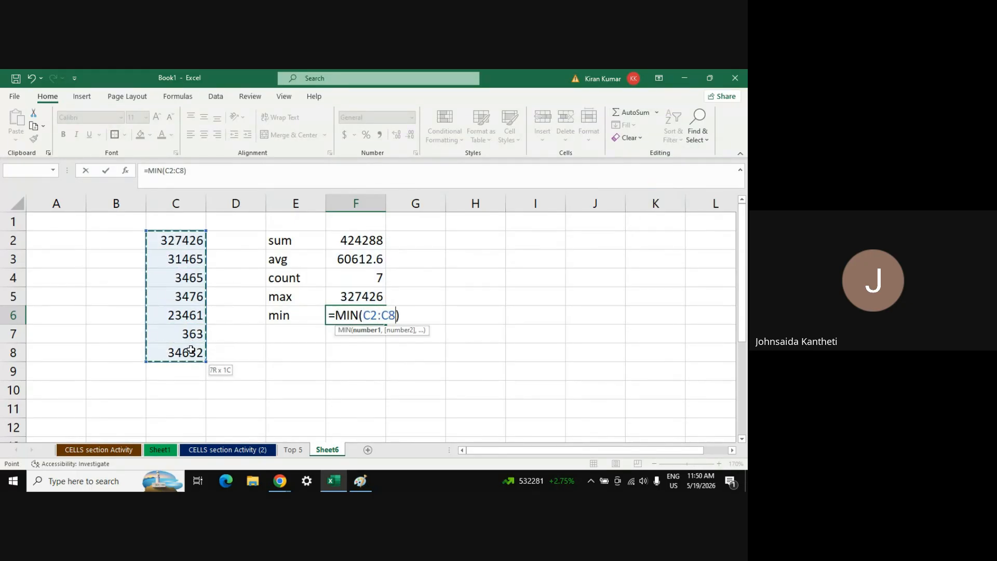
key(Return)
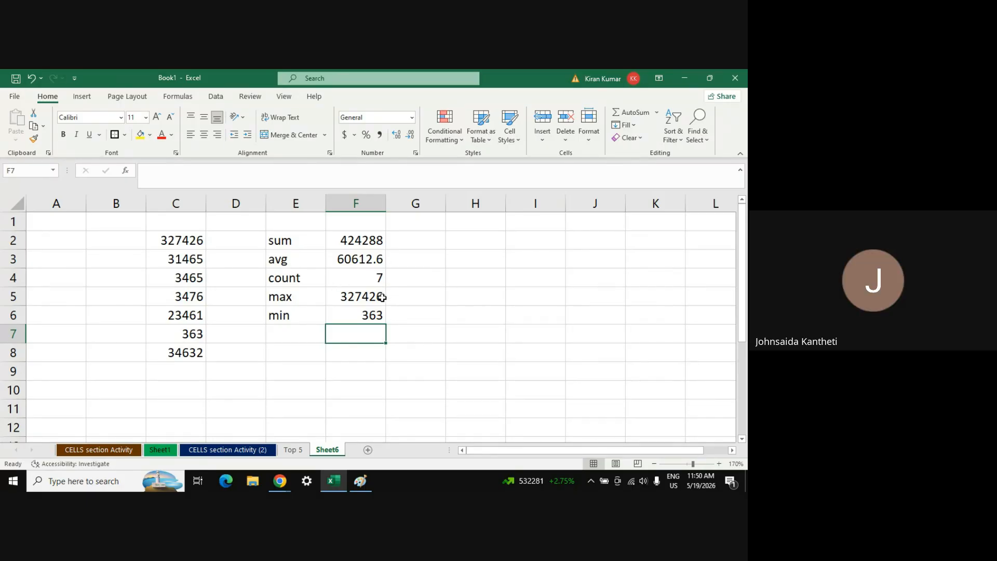
click(355, 241)
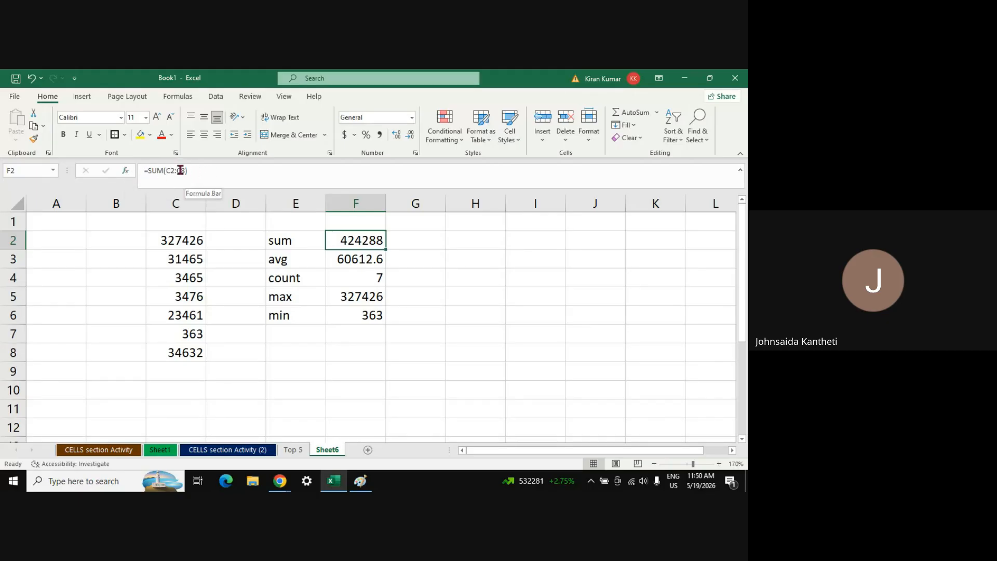
click(472, 283)
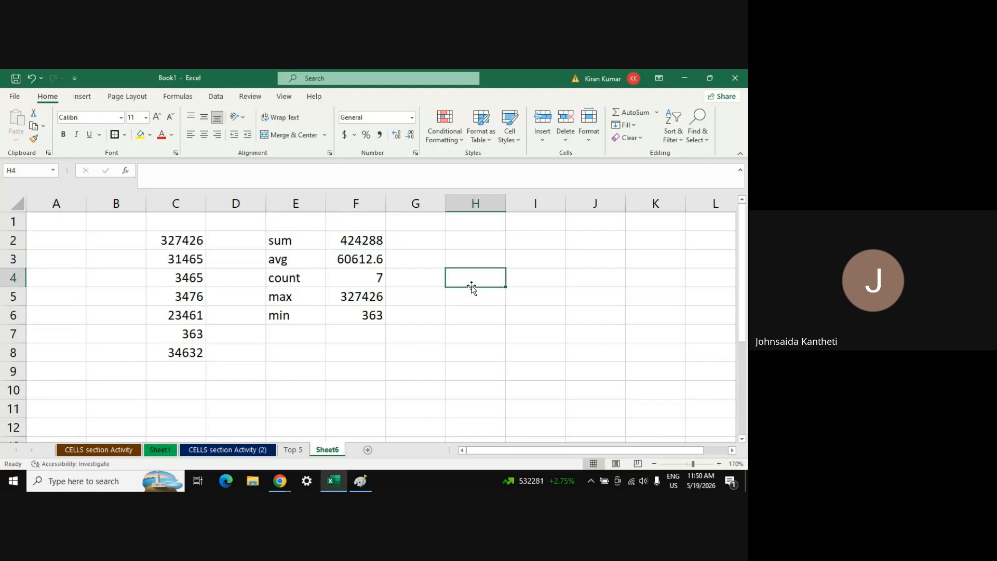
click(362, 243)
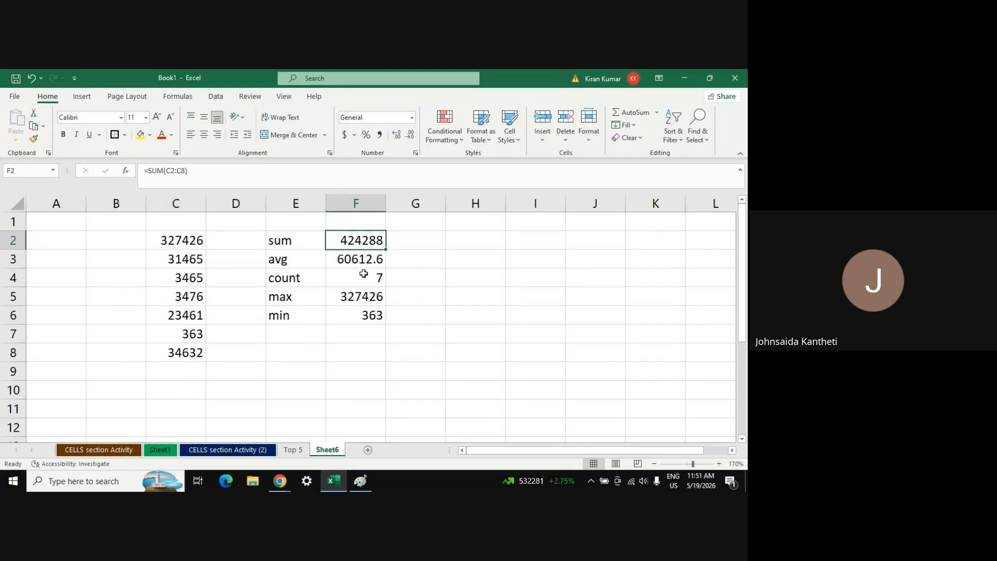
key(Down)
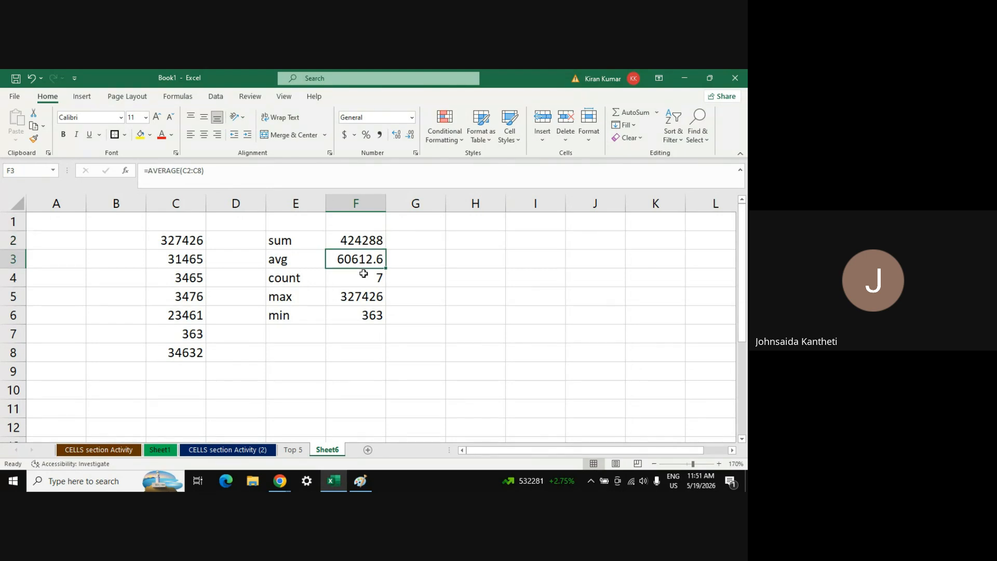
key(Down)
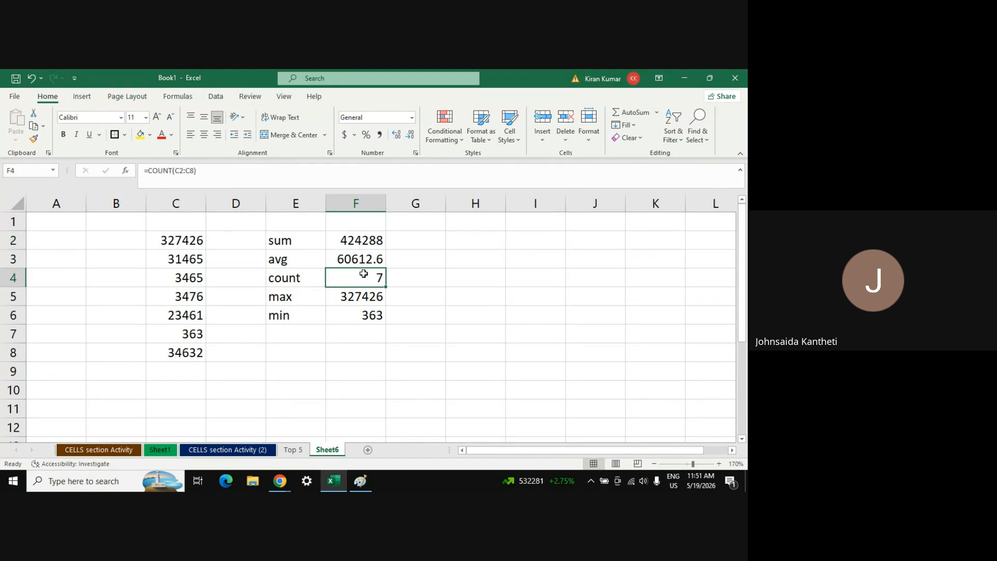
key(Down)
key(Down)
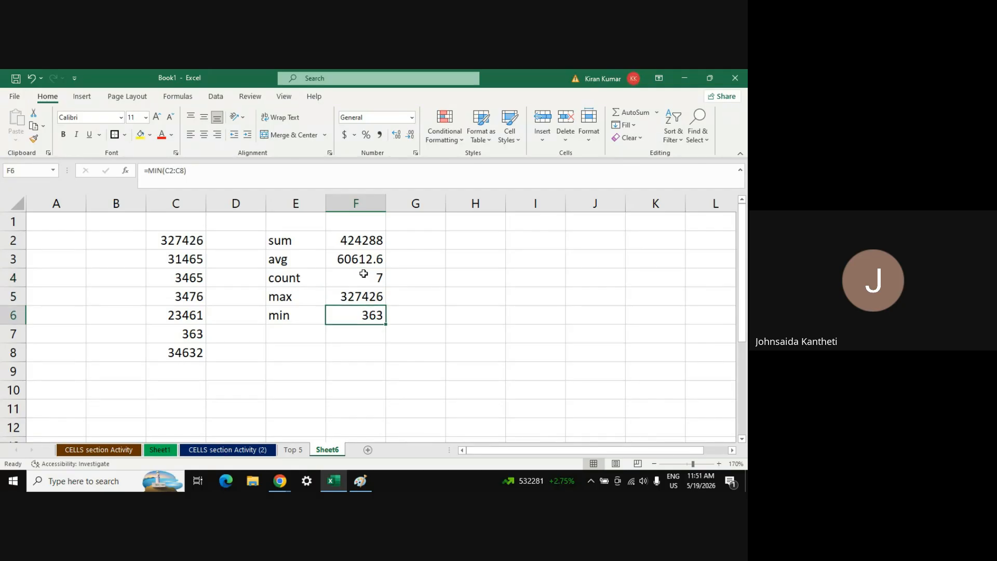
key(Up)
key(Up)
key(Up)
key(Up)
key(Up)
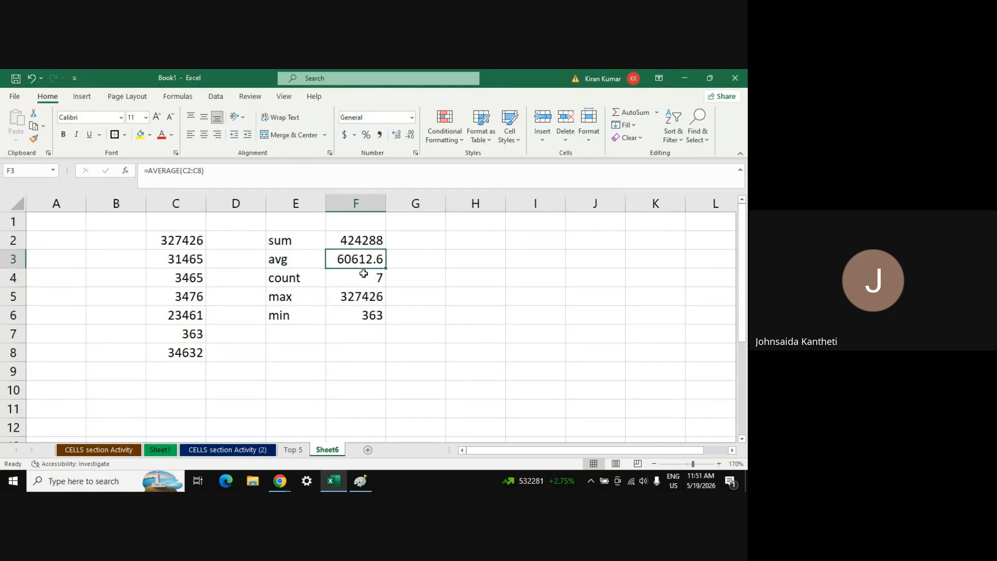
key(Down)
key(Down)
key(Down)
key(Down)
key(Down)
key(Down)
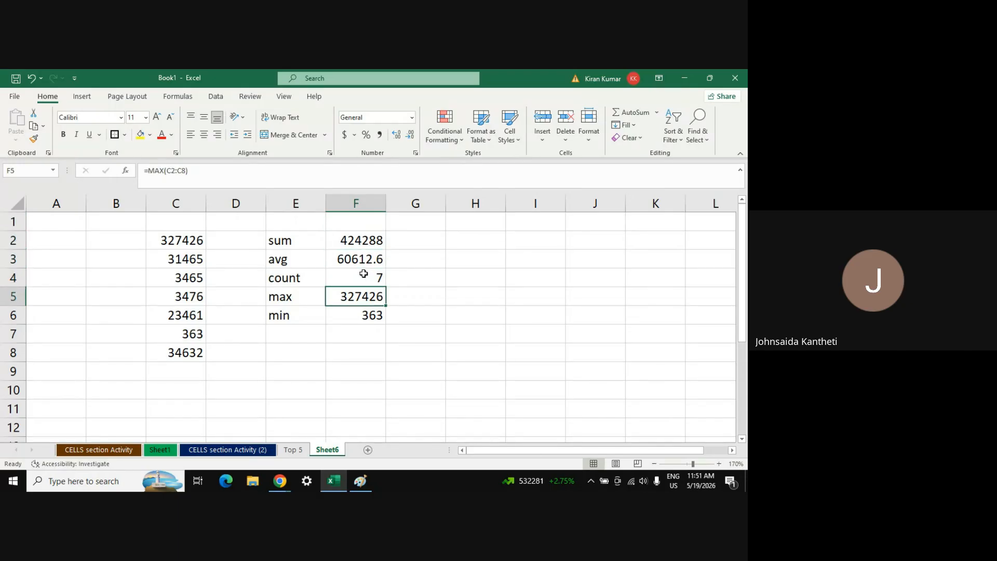
click(657, 113)
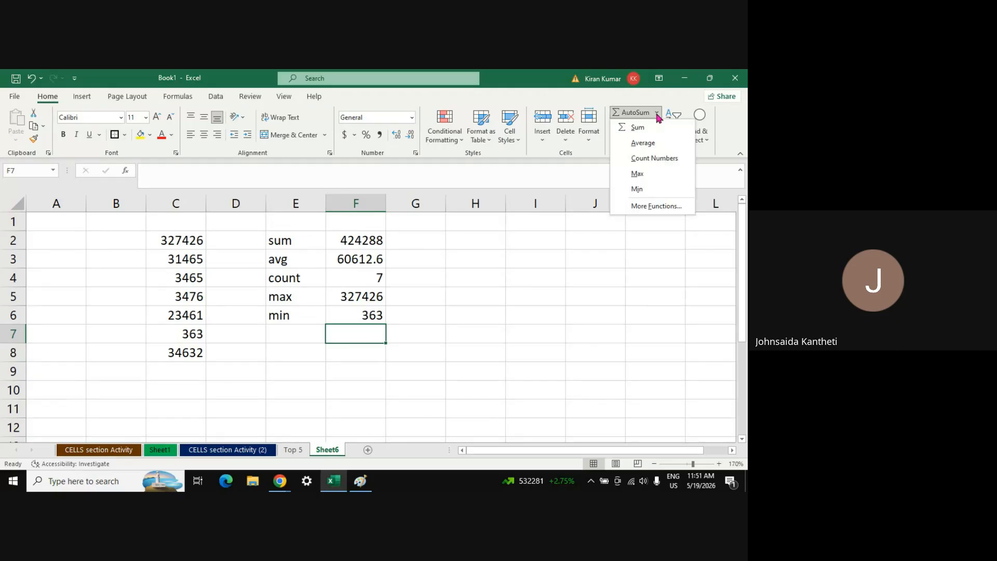
click(656, 206)
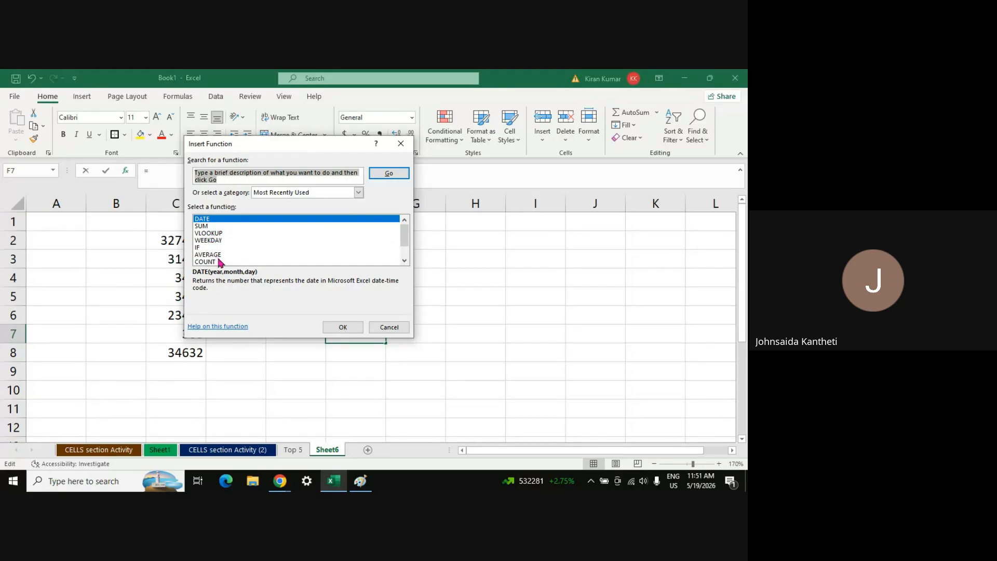
drag(406, 243, 407, 259)
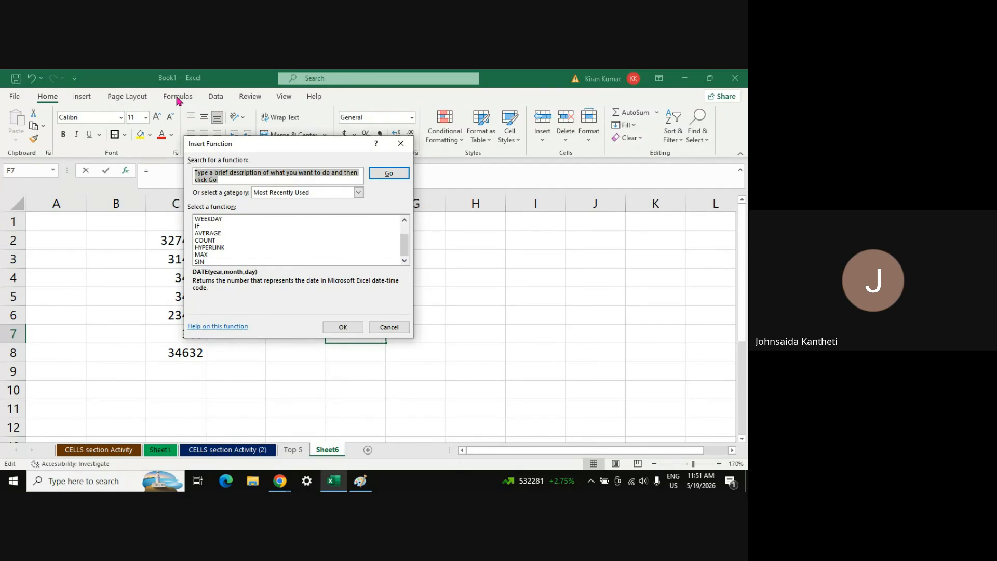
key(Escape)
key(Escape)
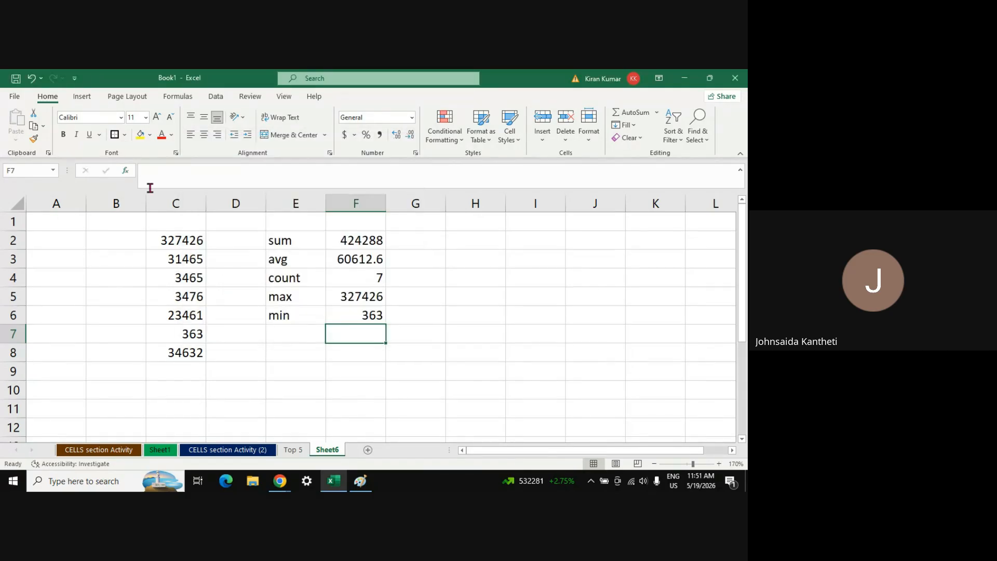
click(178, 96)
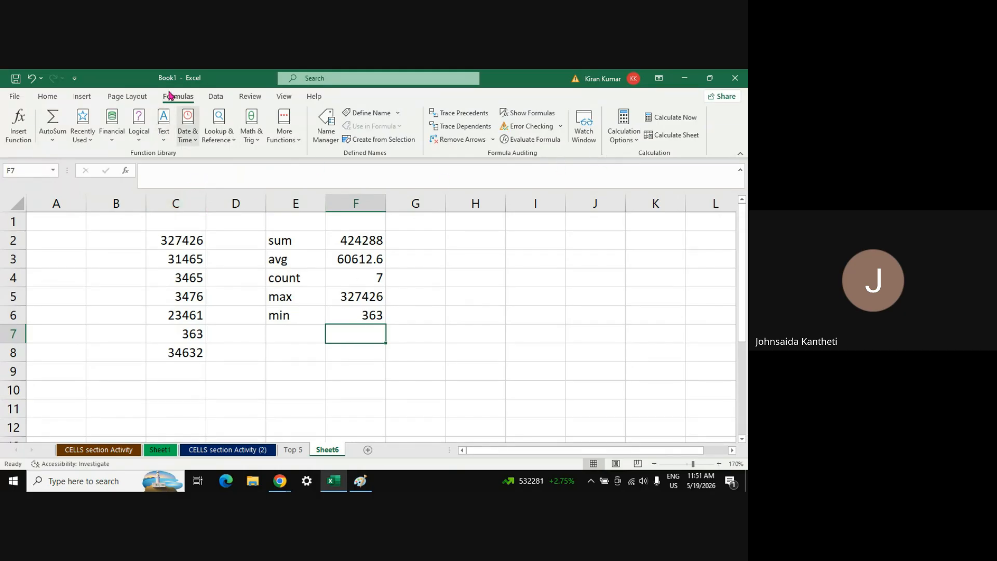
click(47, 97)
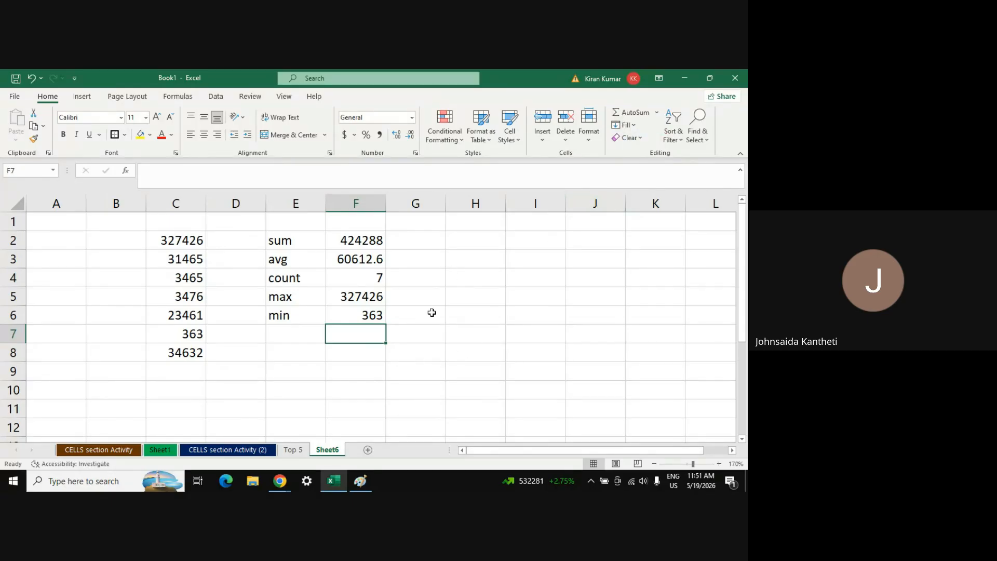
click(432, 367)
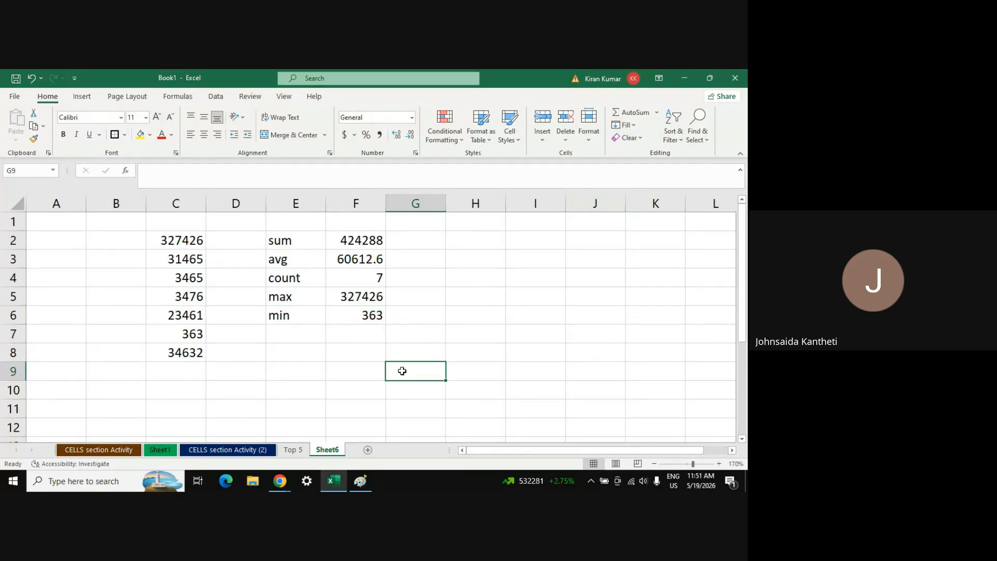
Select C2:C8 to read the status-bar sum and average, then switch to Google Meet
key(alt+Tab)
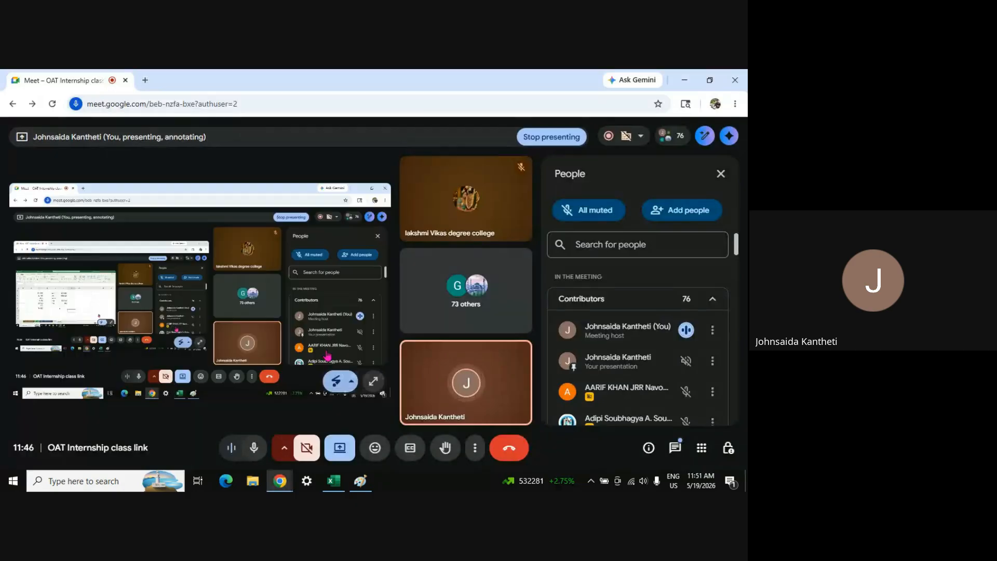
key(alt+Tab)
click(175, 236)
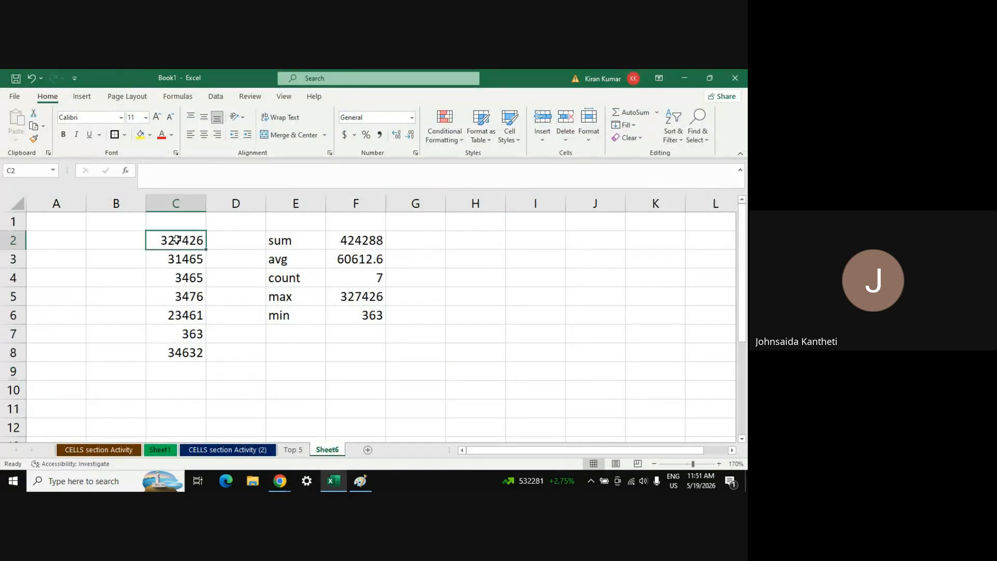
key(Left)
click(177, 239)
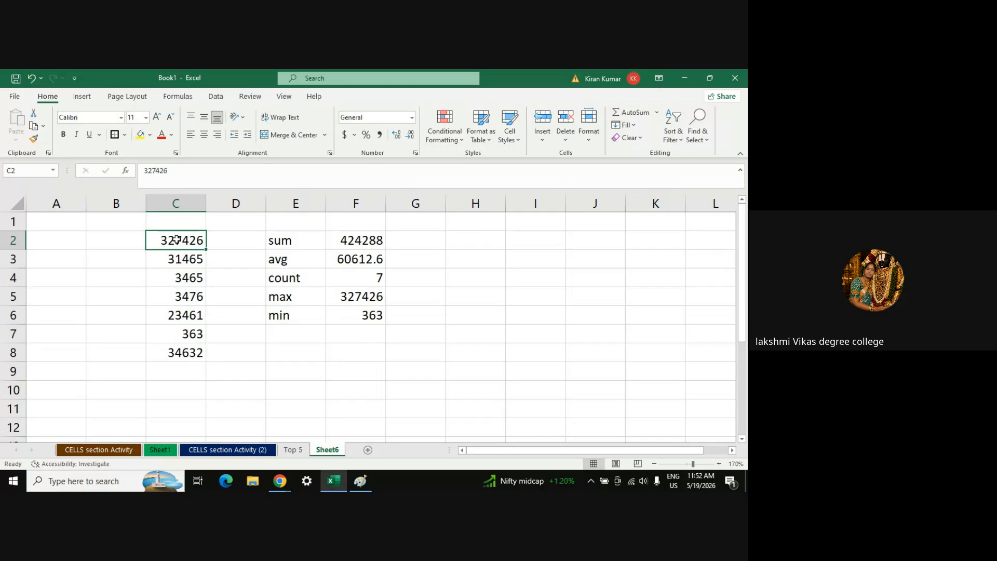
key(shift+Down)
key(shift+Down)
key(shift+Down)
key(shift+Down)
key(shift+Down)
key(shift+Down)
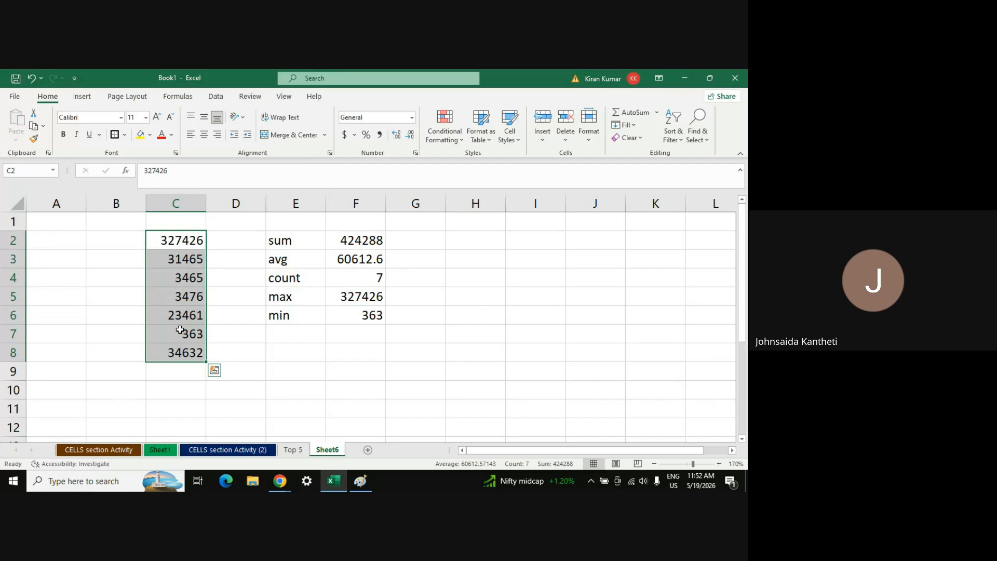
key(alt+Tab)
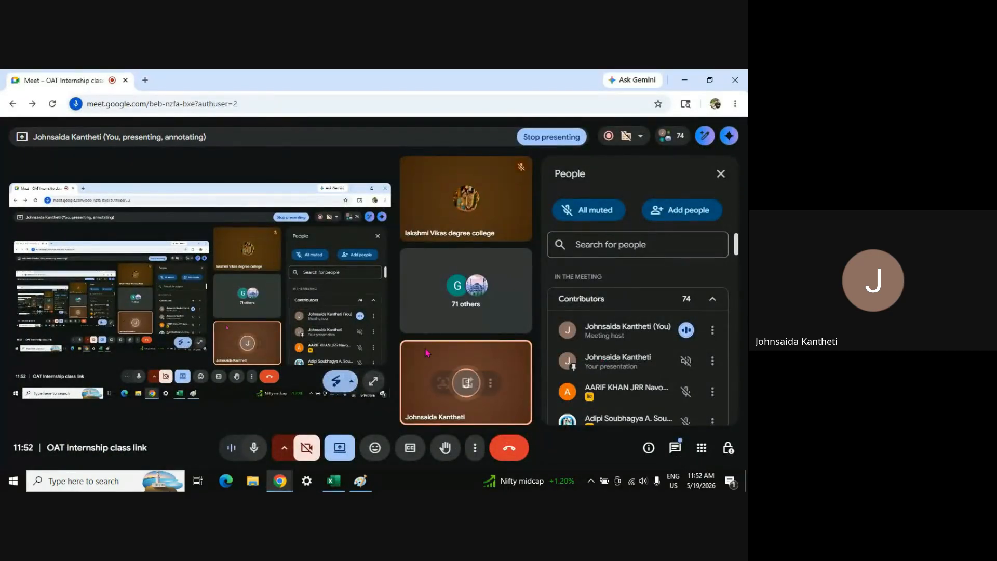
key(alt+Tab)
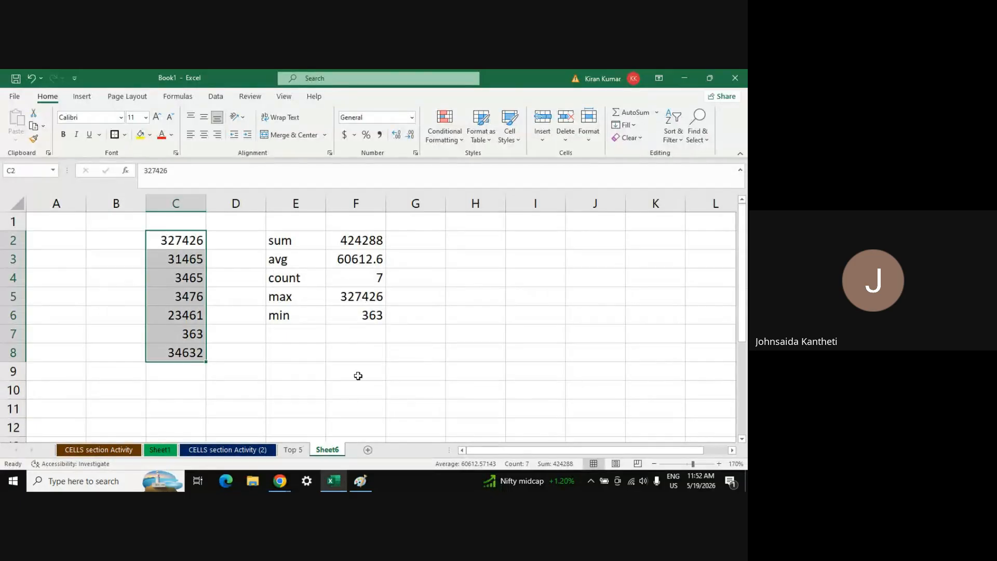
key(alt+Tab)
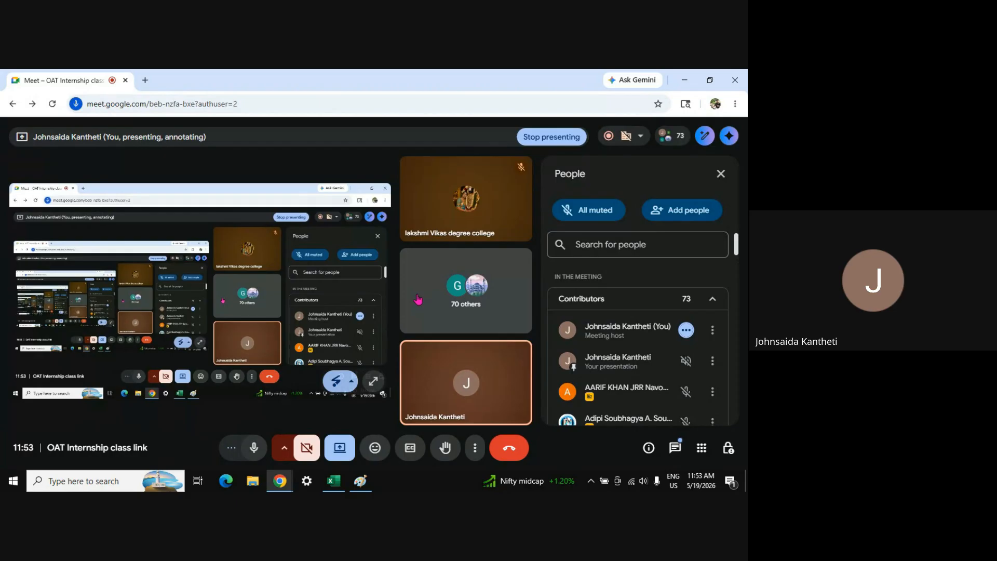
Open and close the Meet chat, read the new message notification, and return to Excel
click(676, 449)
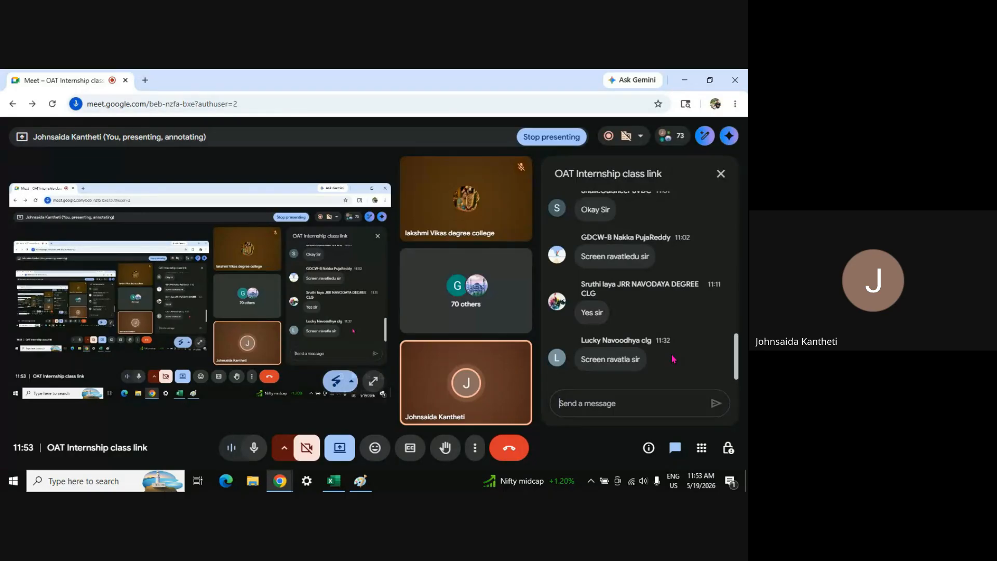
click(721, 175)
key(alt+Tab)
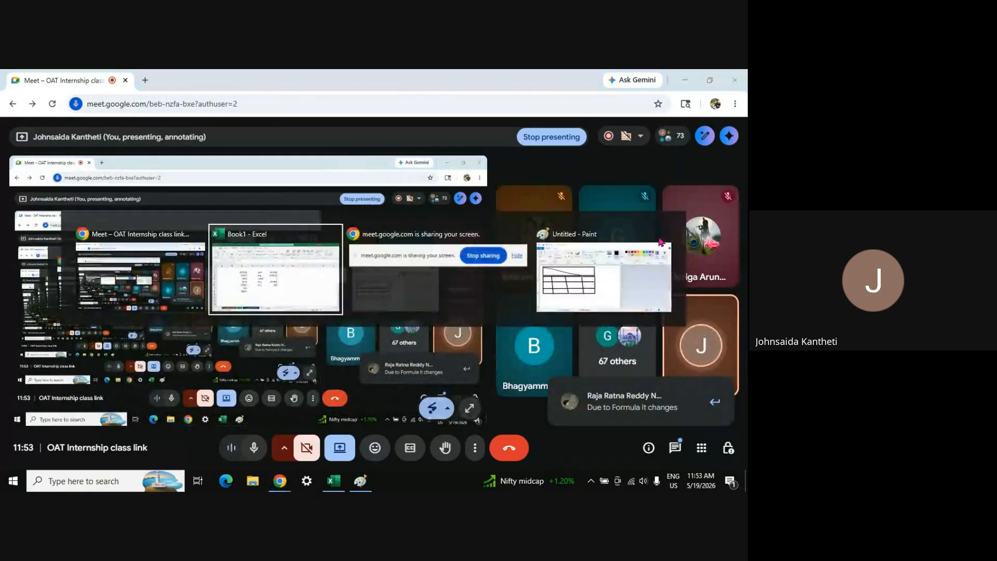
key(alt+Tab)
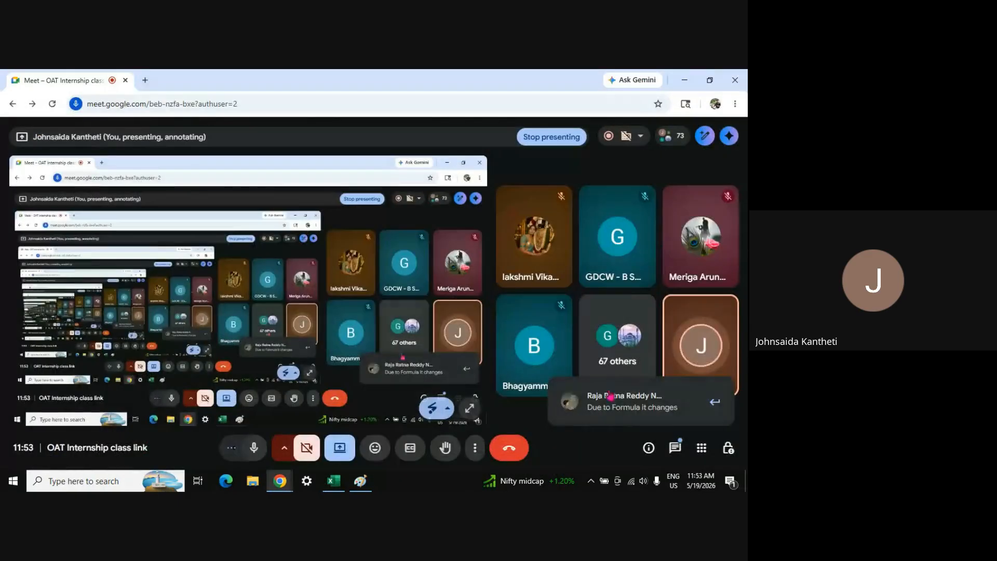
click(647, 414)
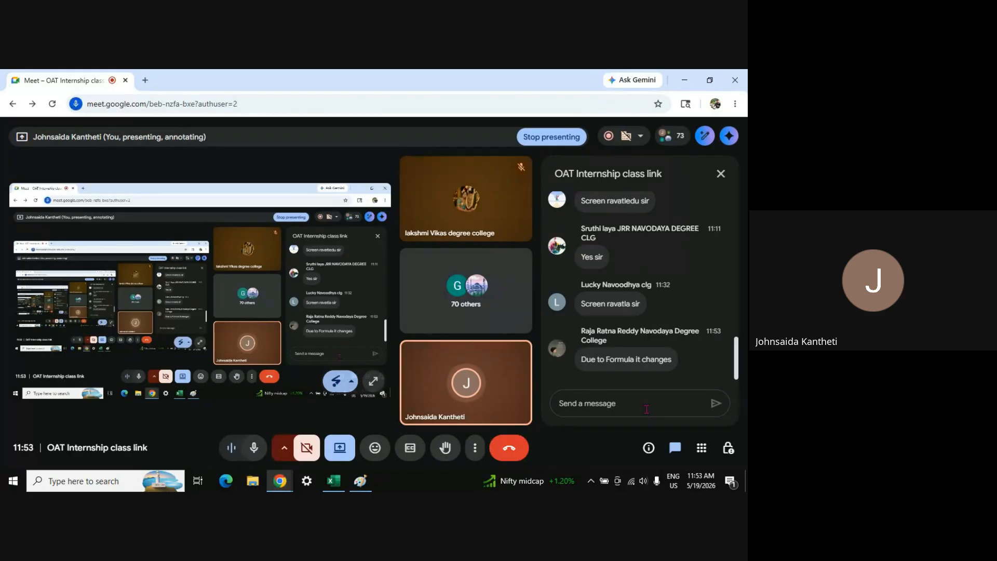
key(alt+Tab)
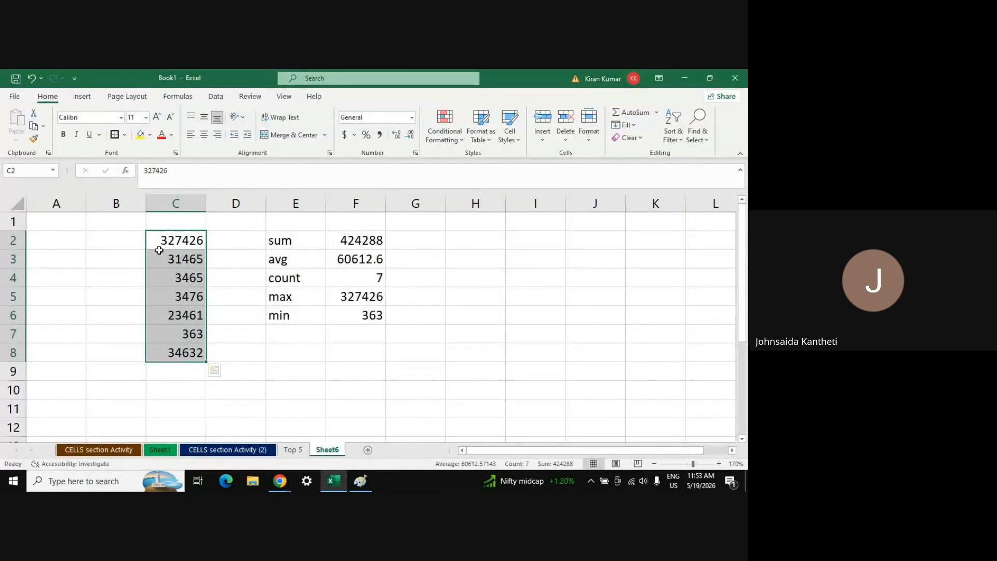
Confirm F2's formula reads =SUM(C2:C8) in the formula bar, then select C2 for editing
click(352, 240)
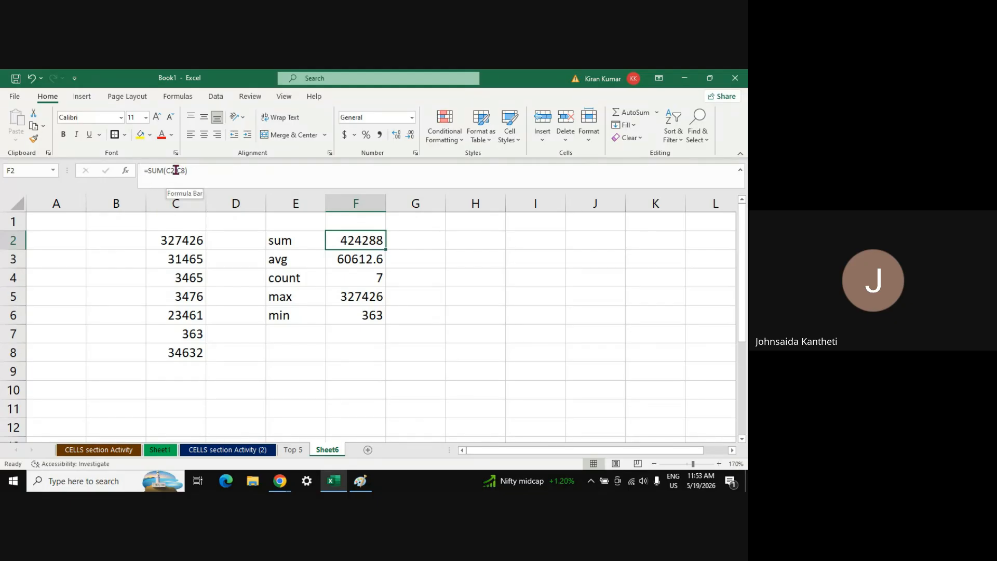
click(176, 239)
key(shift+Down)
key(shift+Down)
key(shift+Down)
key(shift+Down)
key(shift+Down)
key(shift+Down)
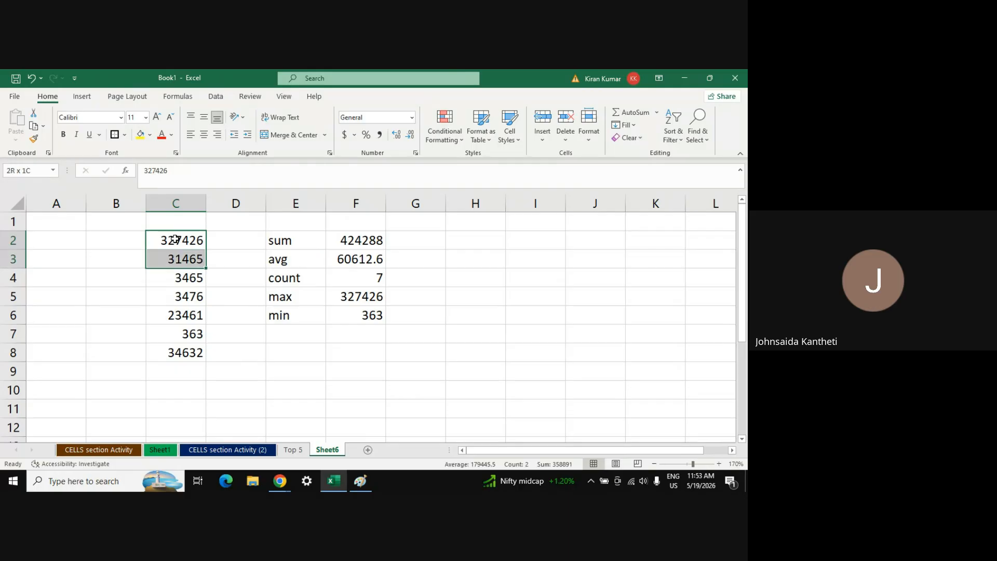
click(181, 271)
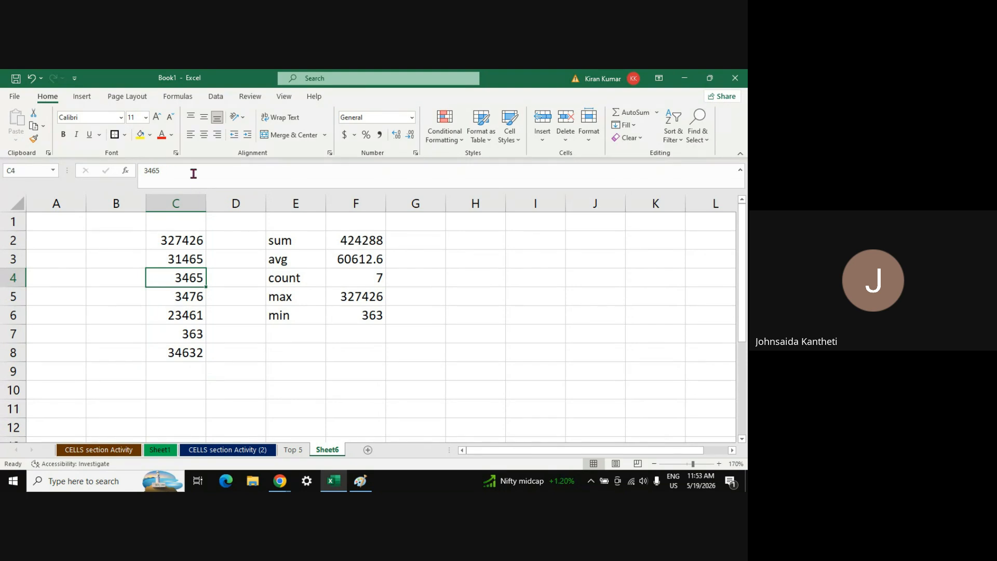
click(373, 240)
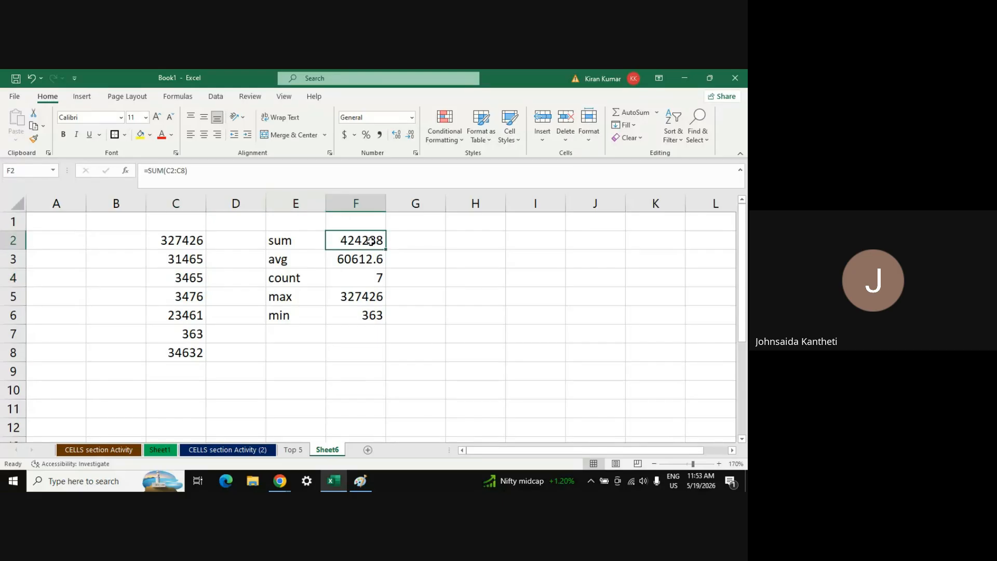
click(165, 171)
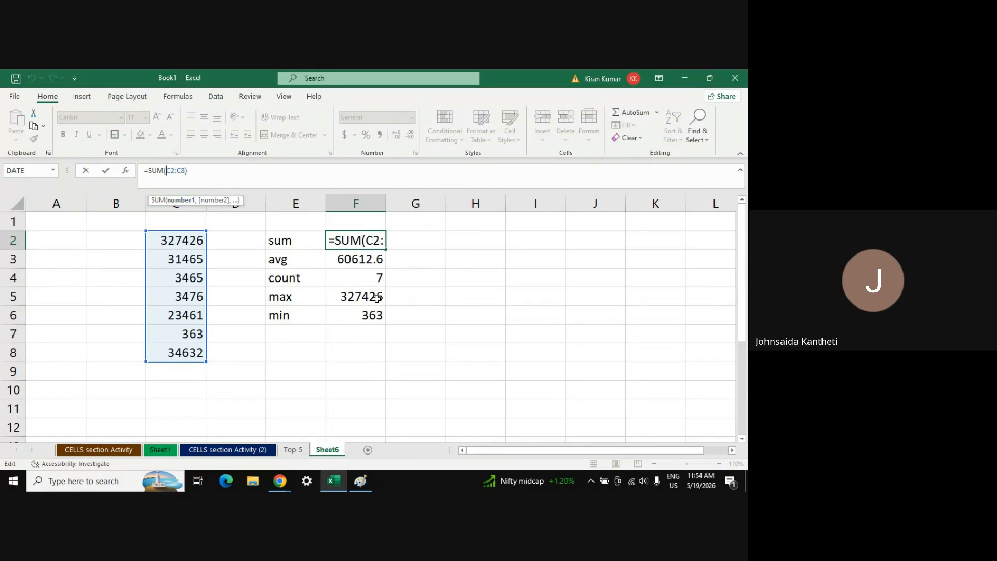
key(Escape)
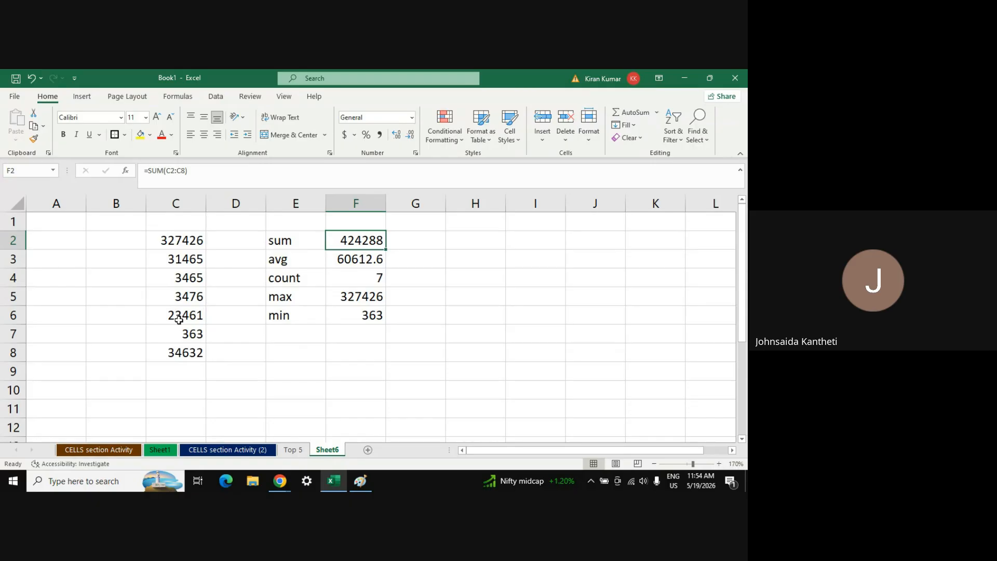
click(171, 240)
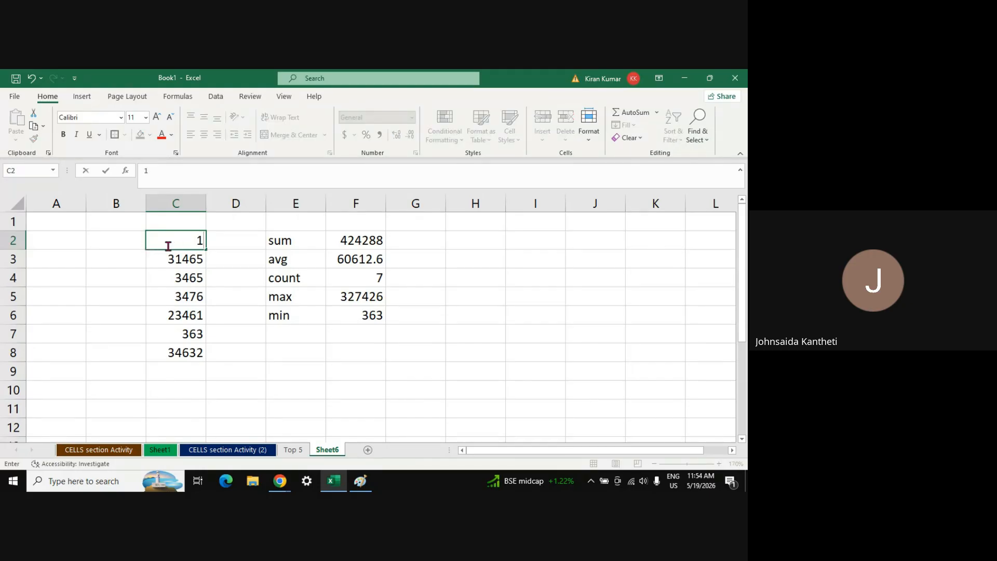
Enter 1 in C2 through C4, correcting a mistyped 2 in C4
key(Return)
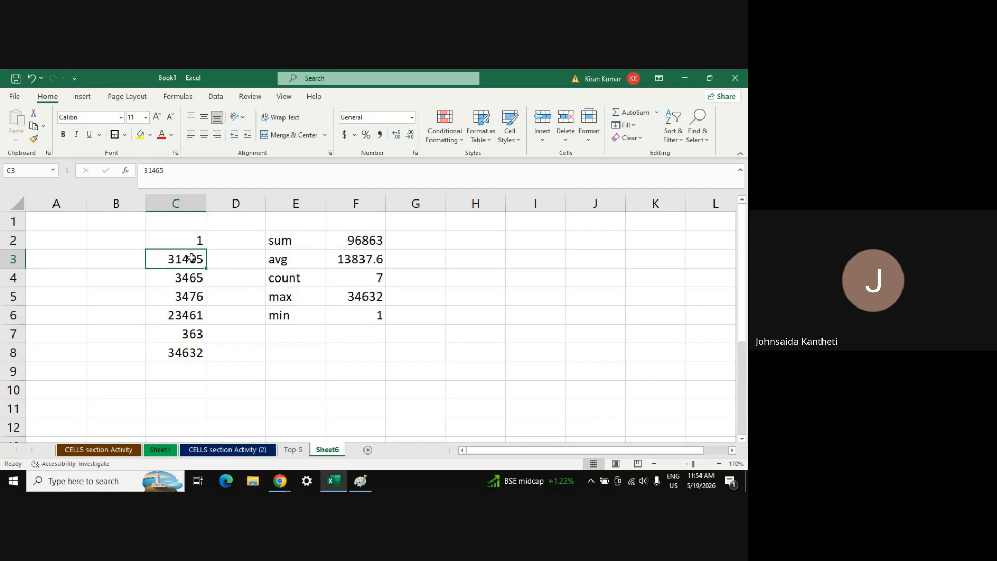
text(1)
key(Return)
text(2)
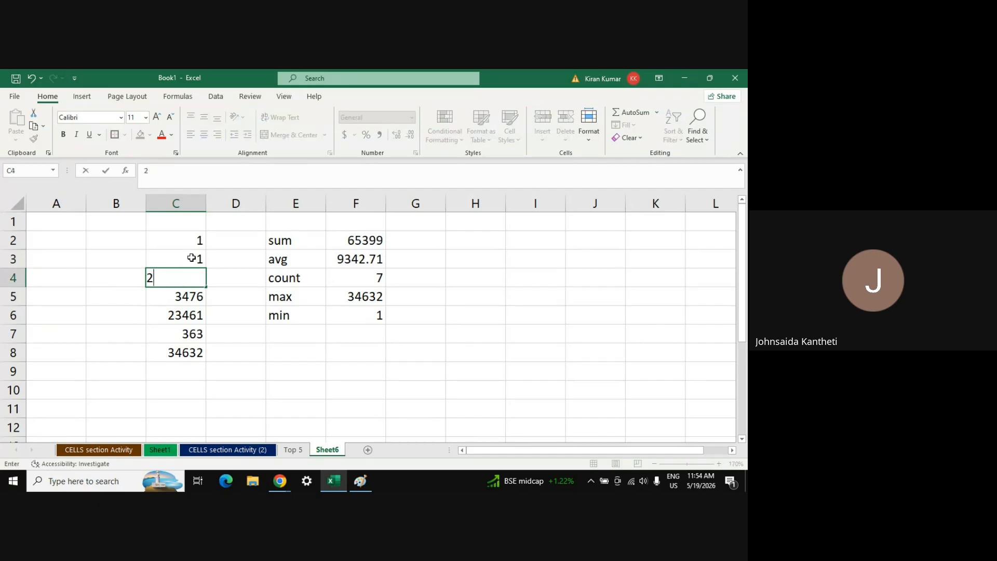
click(191, 258)
key(Return)
text(1)
key(Return)
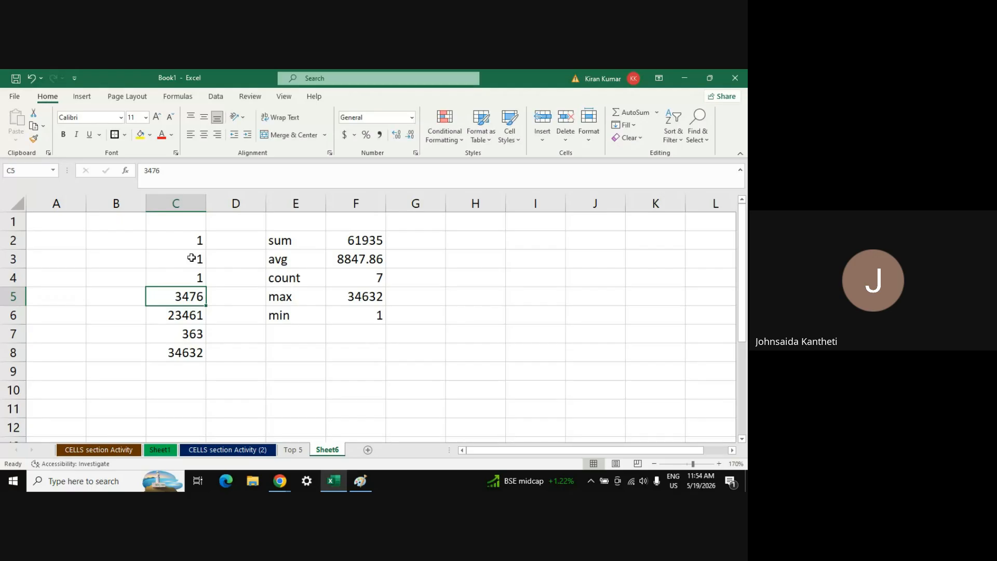
Fill the remaining cells down to C8 with 1 and review column C
text(1)
key(Return)
text(1)
key(Return)
text(1)
key(Return)
text(1)
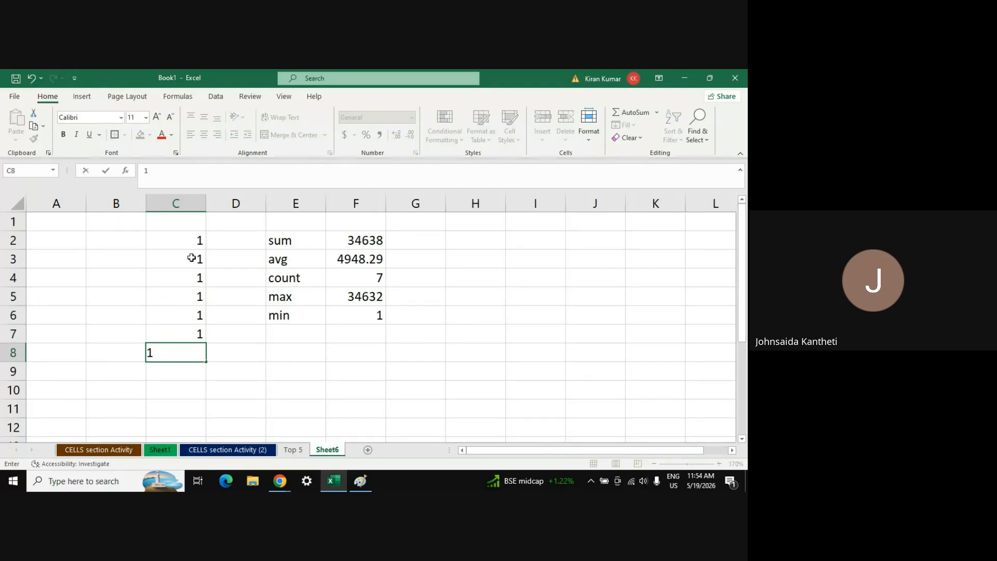
key(Return)
key(Up)
key(Up)
key(Up)
key(Up)
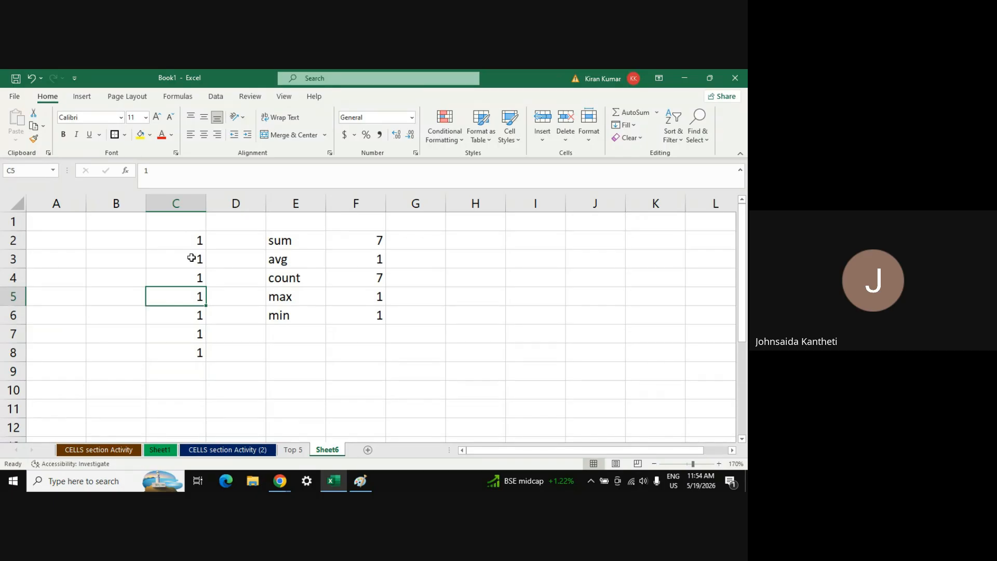
key(Up)
key(Up)
key(Up)
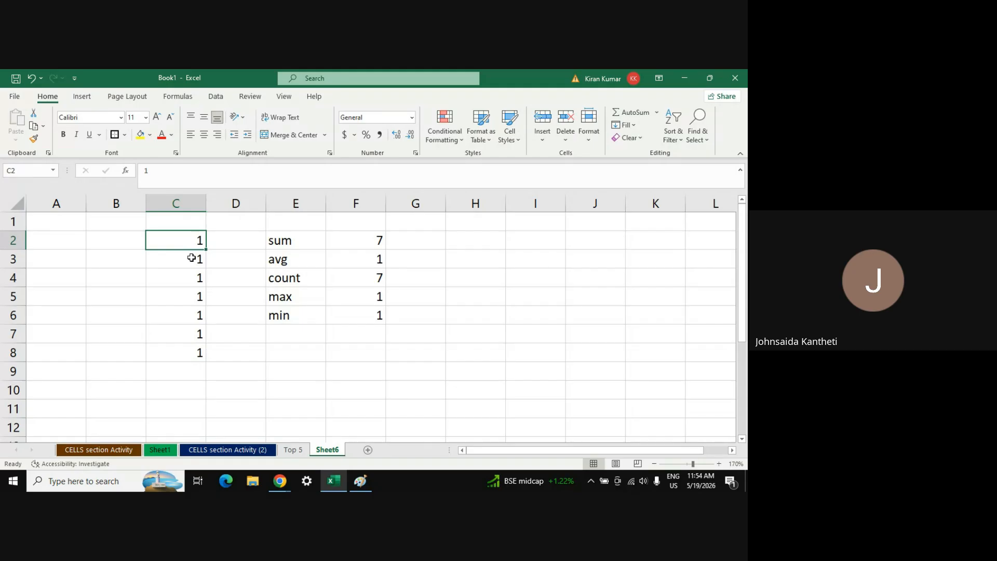
key(Down)
key(Down)
key(Down)
key(Down)
key(Down)
key(Down)
key(Up)
key(Up)
key(Up)
key(Up)
key(Up)
key(Up)
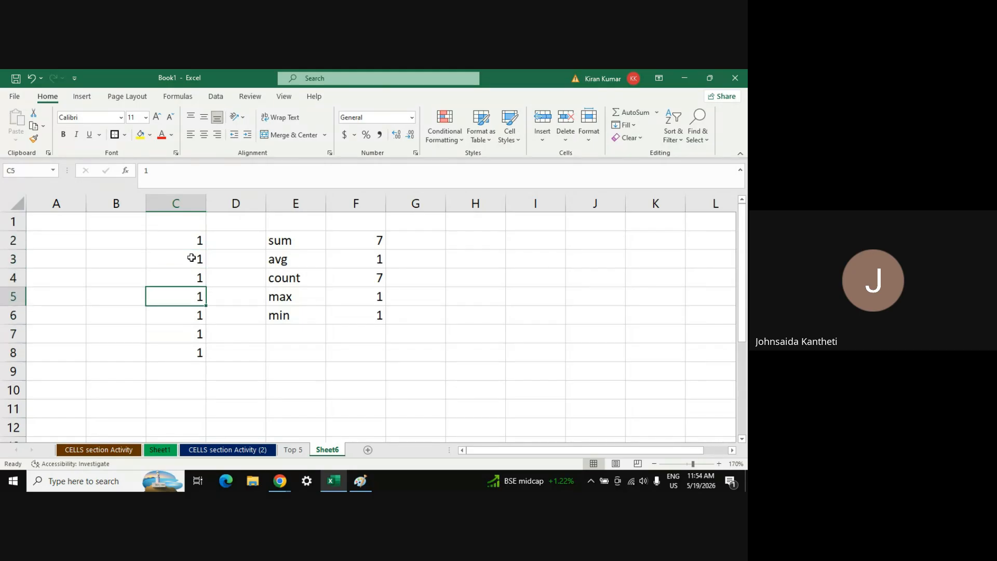
click(363, 243)
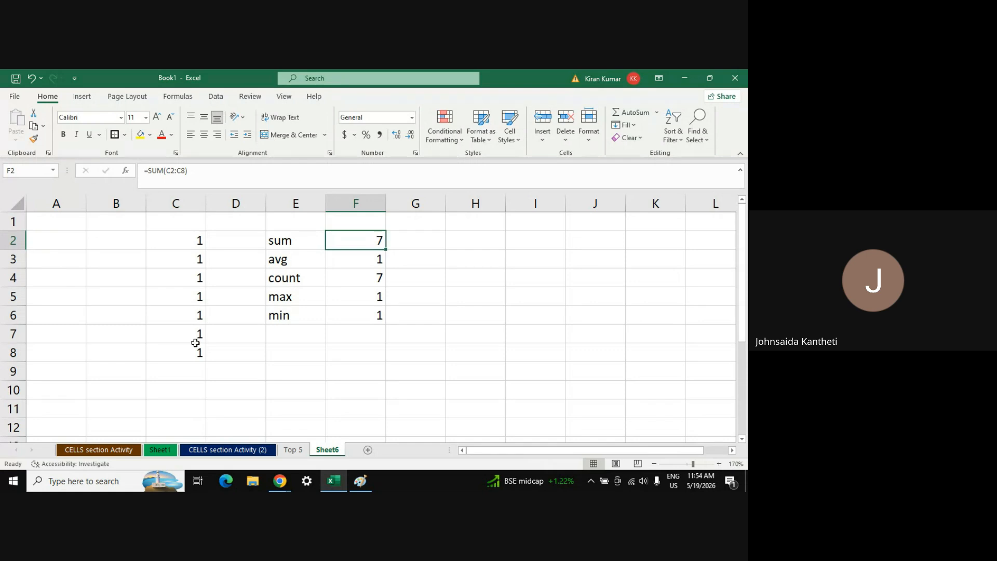
click(194, 370)
text(315138451945914)
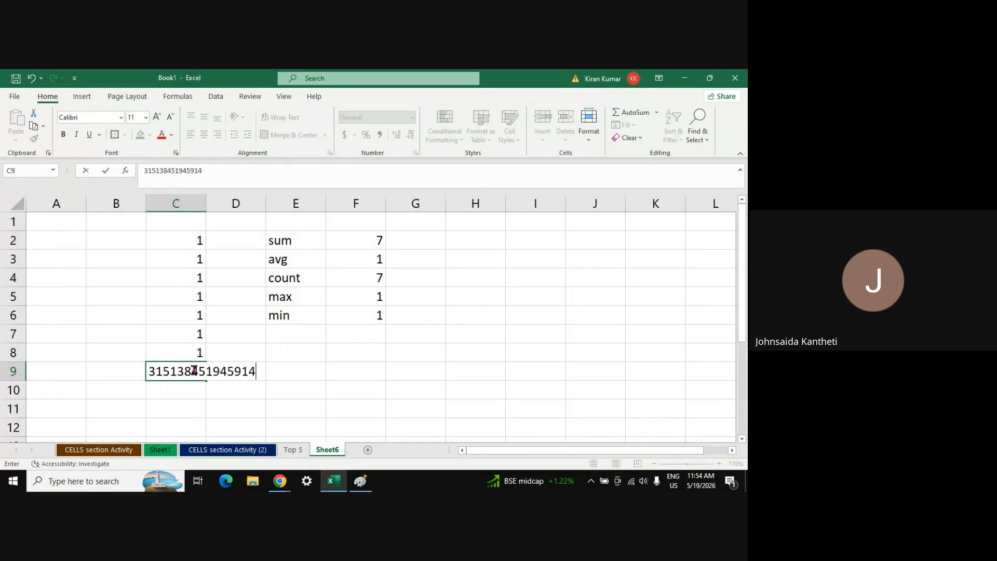
key(Return)
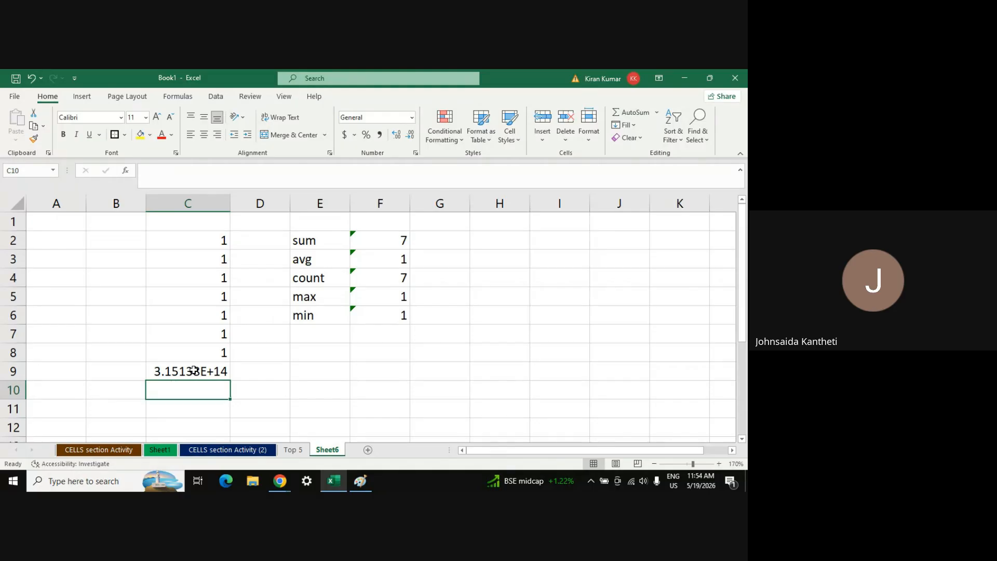
click(215, 370)
text(13645)
key(Return)
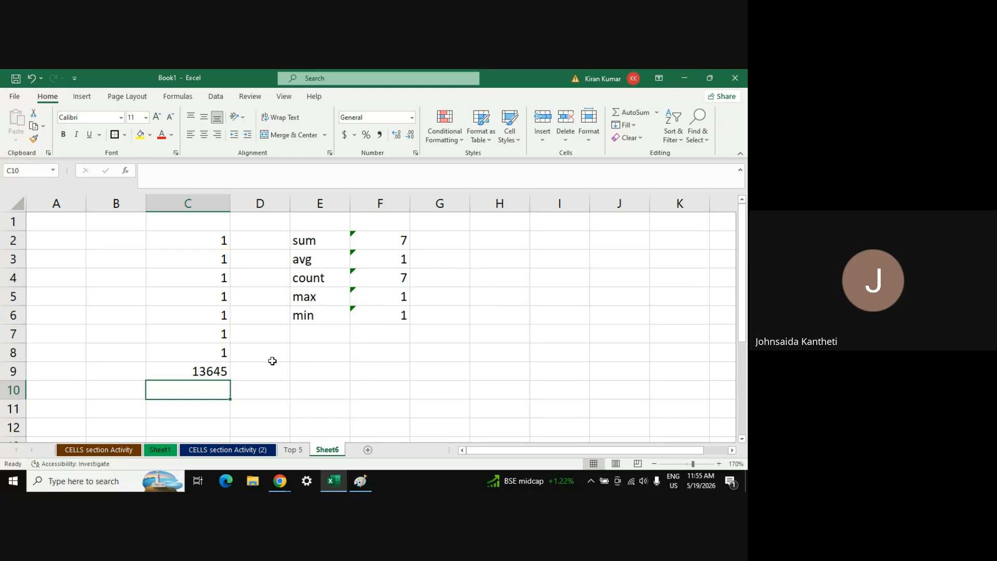
click(375, 237)
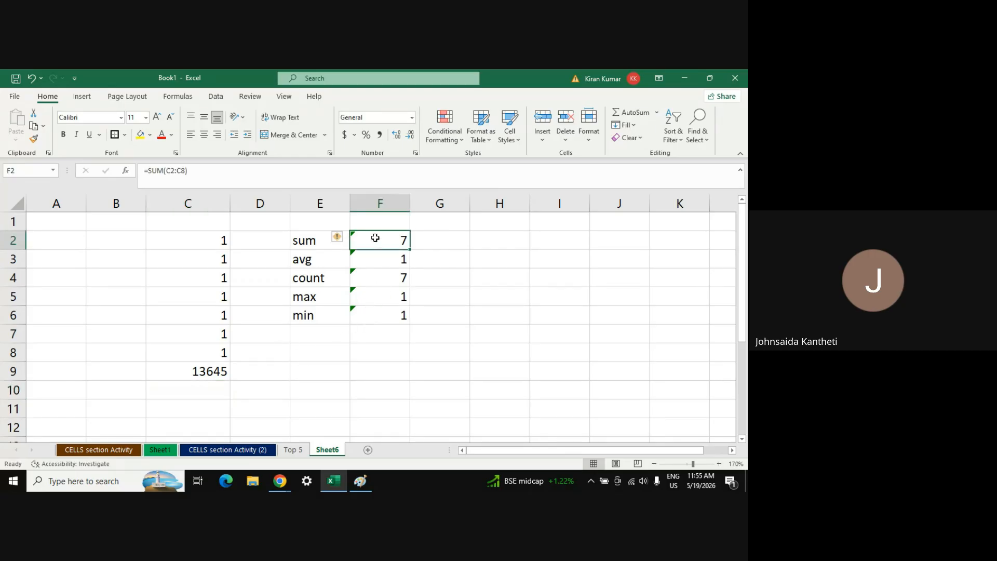
click(186, 171)
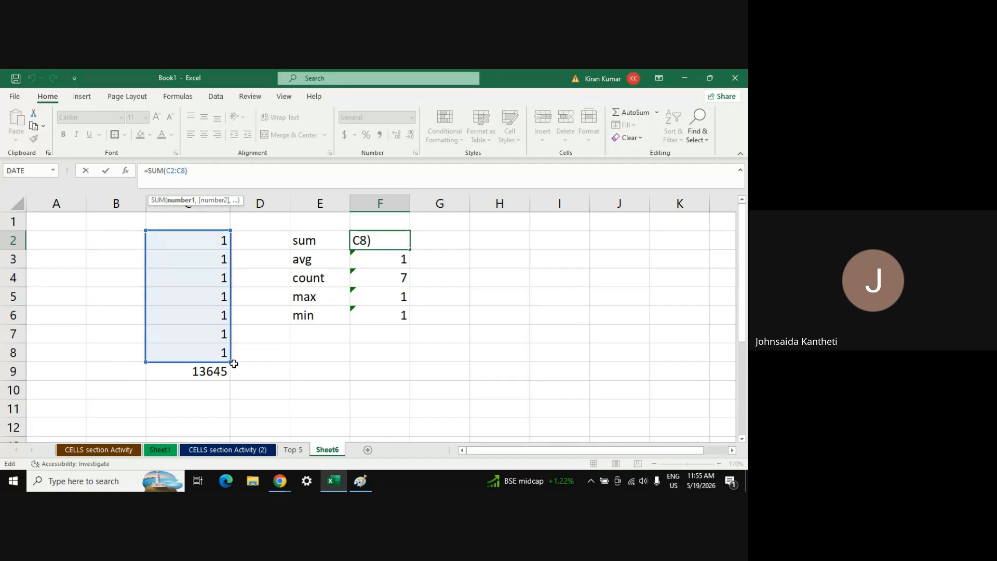
drag(231, 363, 232, 379)
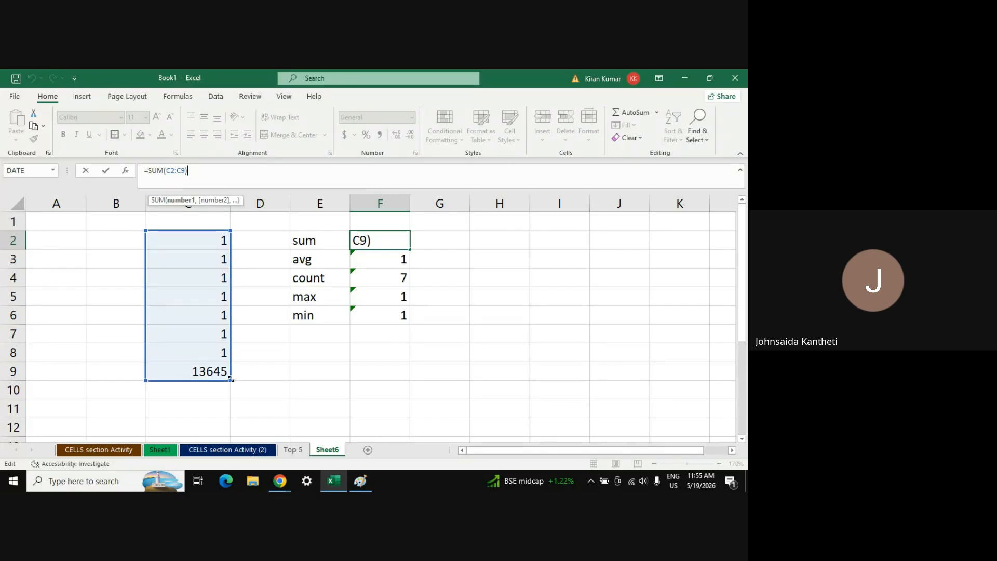
key(Return)
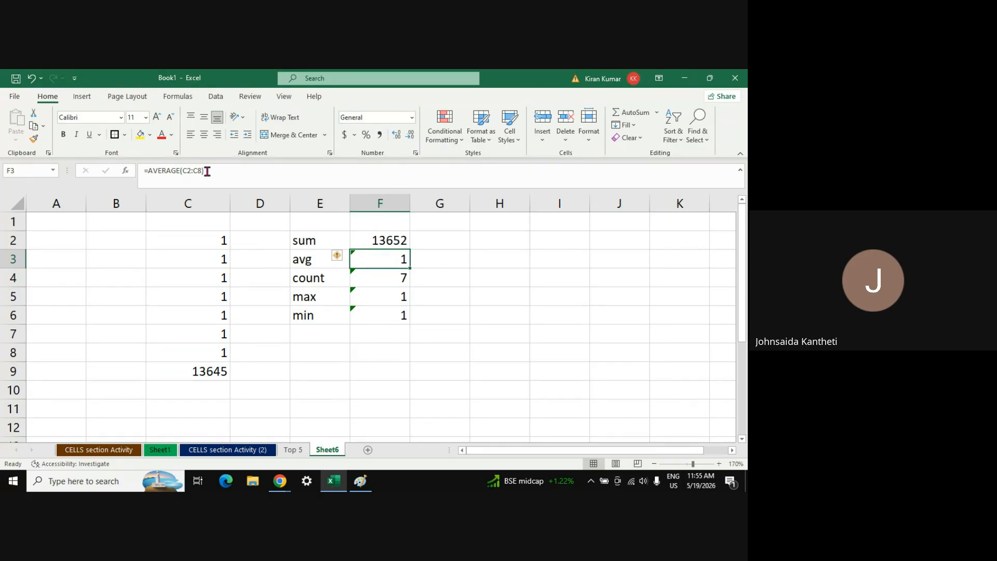
click(399, 242)
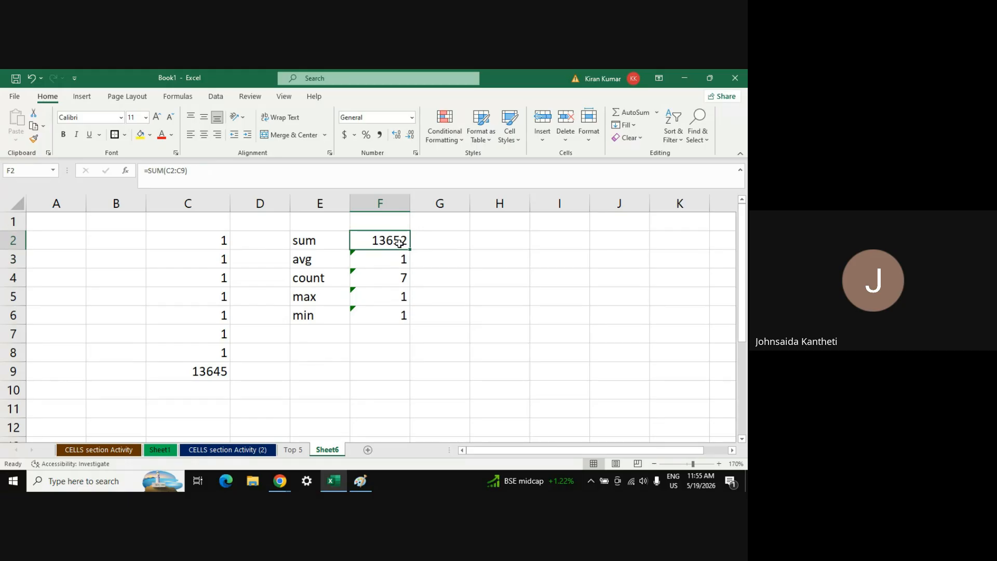
click(413, 251)
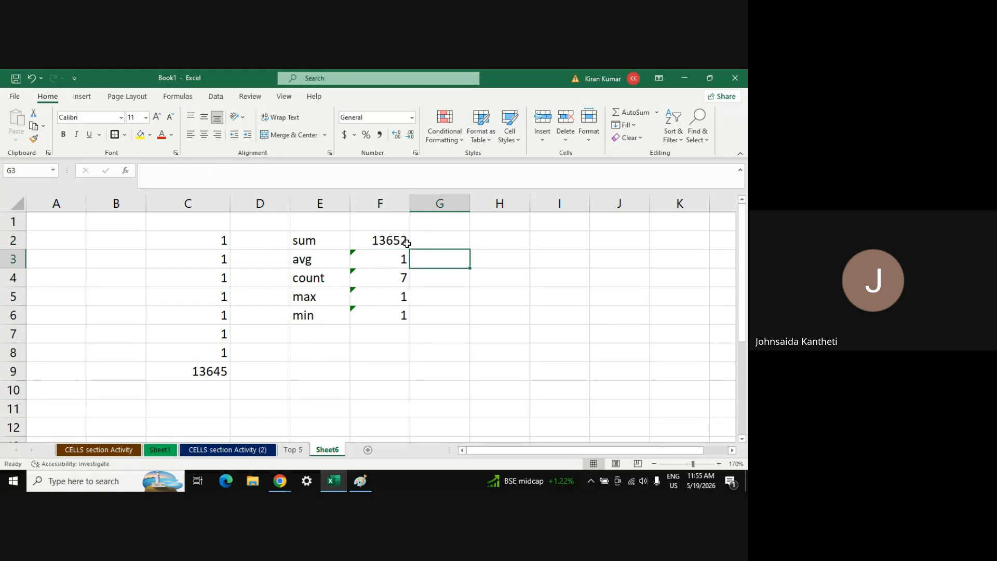
click(405, 243)
double_click(411, 250)
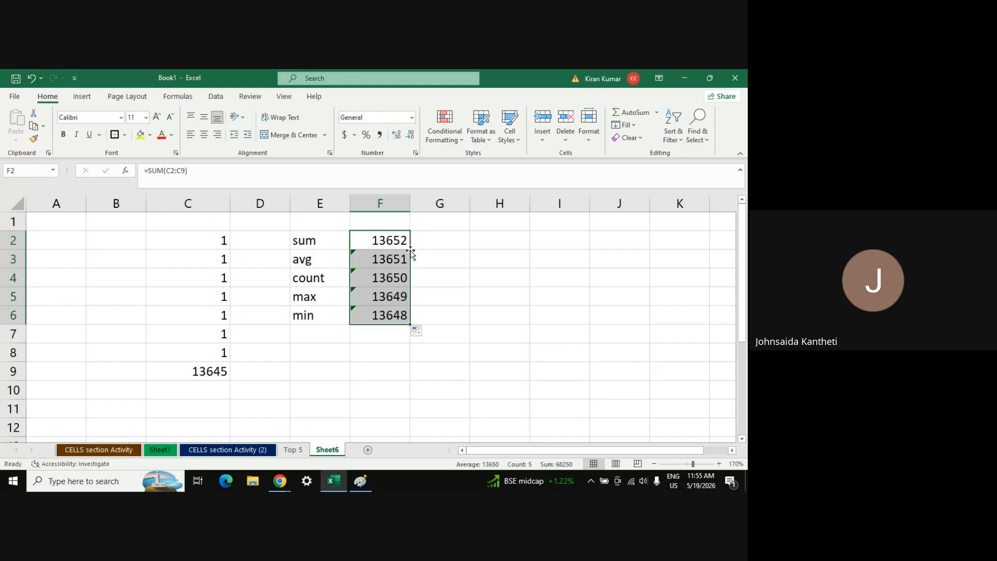
key(ctrl+z)
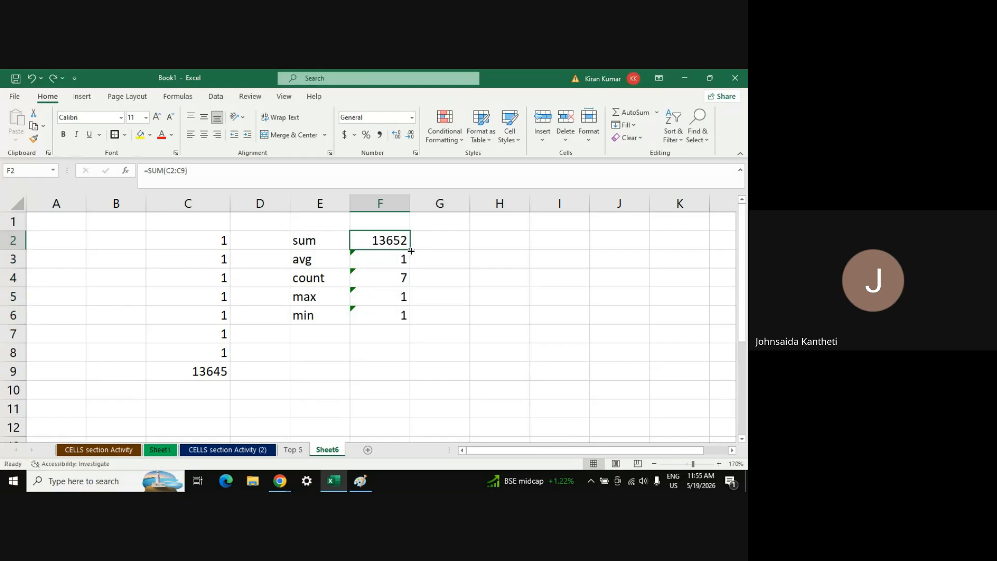
click(430, 280)
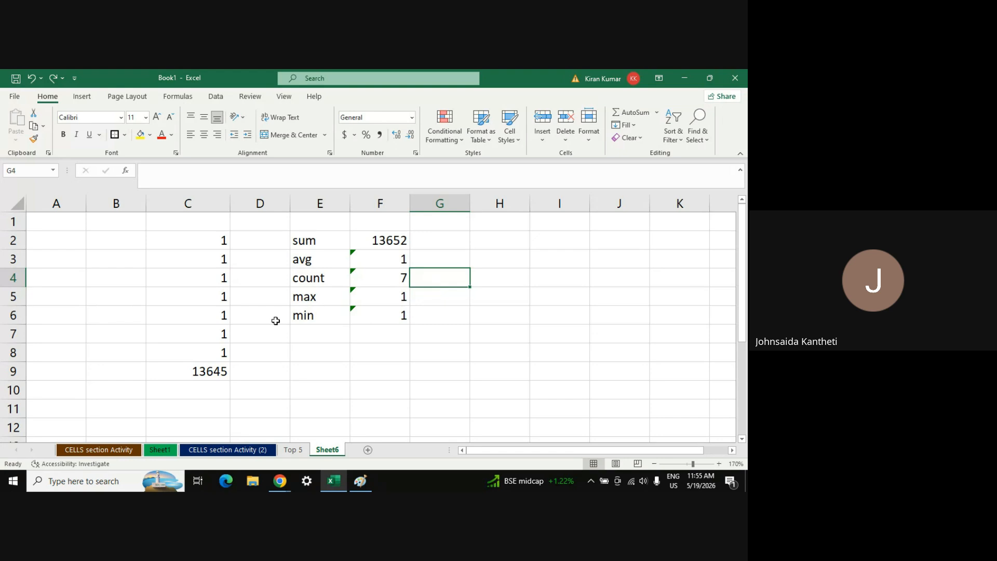
click(197, 373)
Clear the 13645 value from C9 and check the remaining column C values
key(Delete)
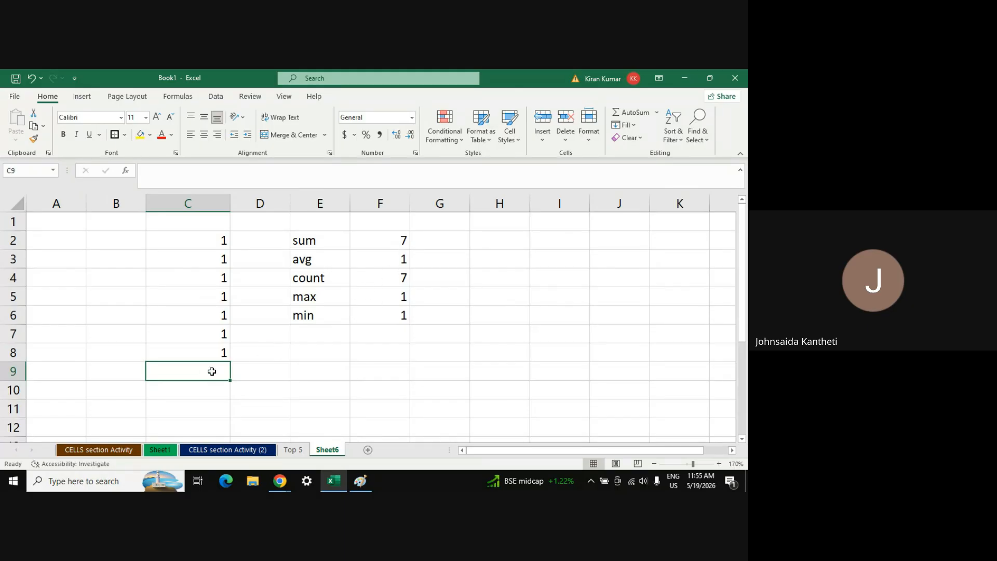
click(211, 256)
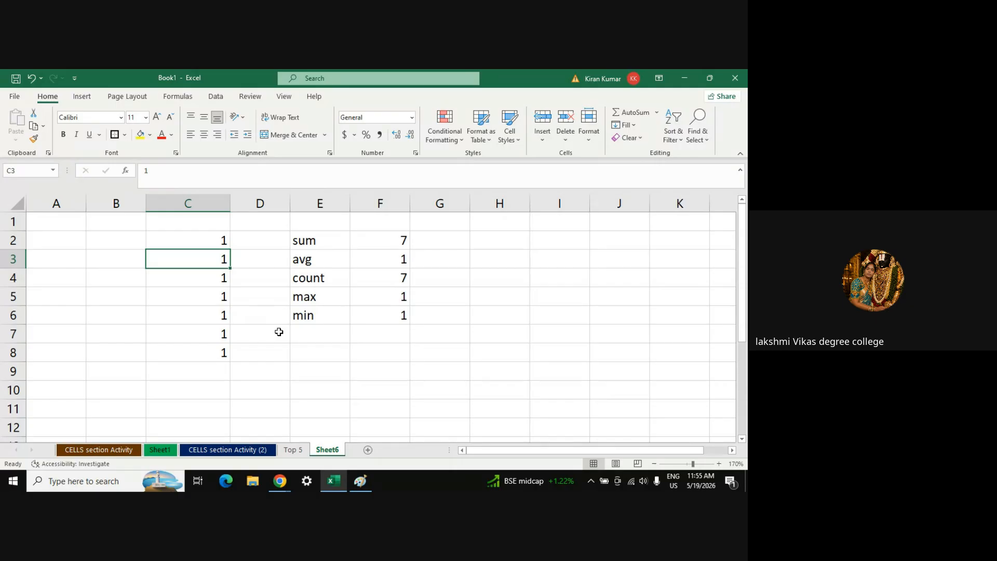
click(178, 241)
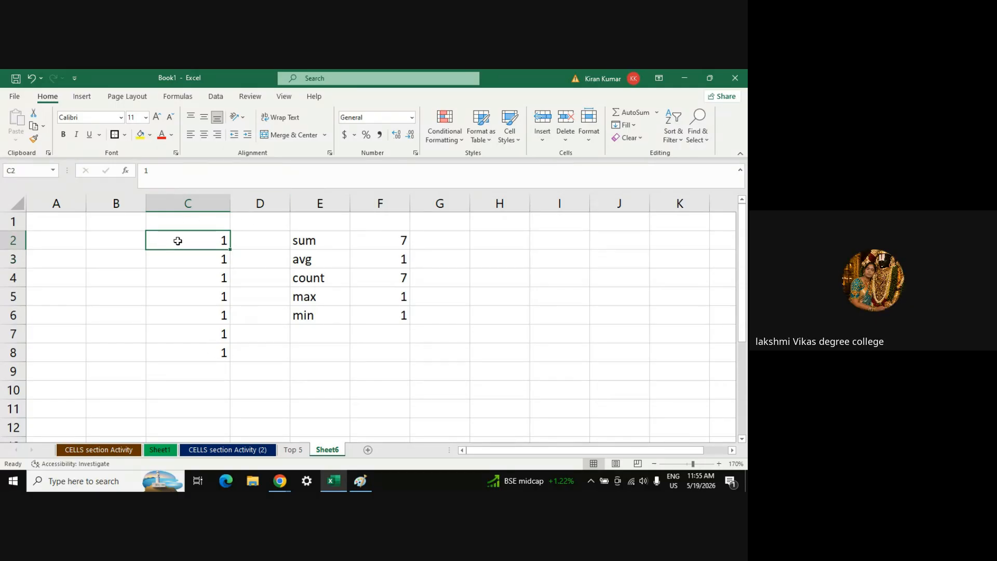
key(shift+Down)
key(shift+Down)
key(shift+Down)
key(shift+Down)
key(Down)
key(Down)
key(Down)
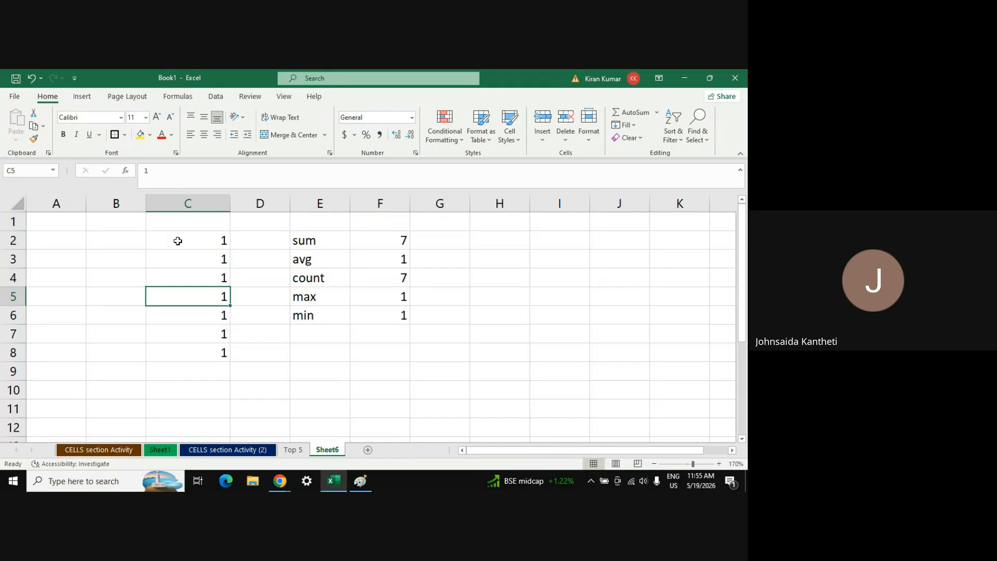
key(Down)
key(Up)
key(Up)
key(Up)
key(Up)
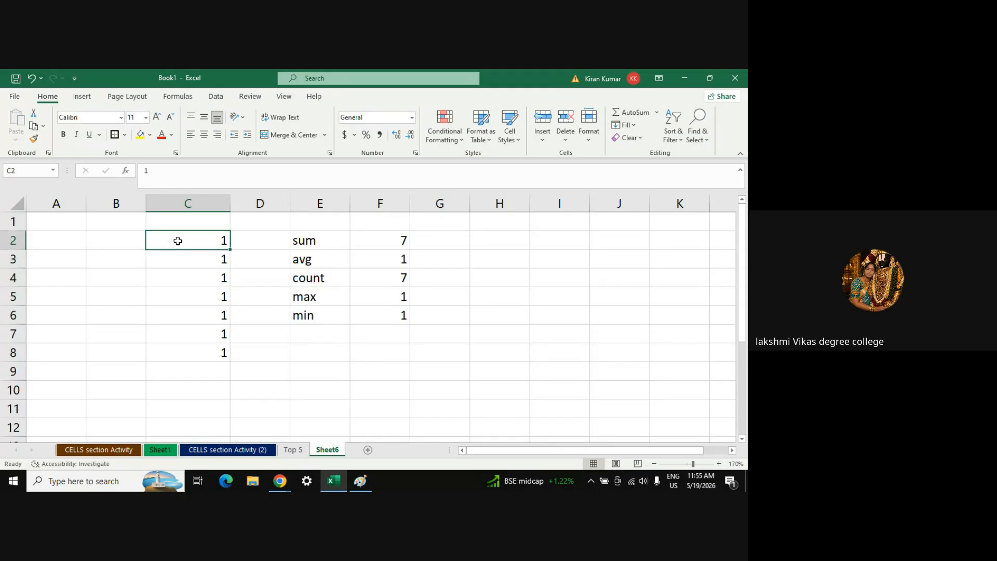
Remove the stray '3tt' entry accidentally typed into D2
key(Tab)
text(3tt)
key(Return)
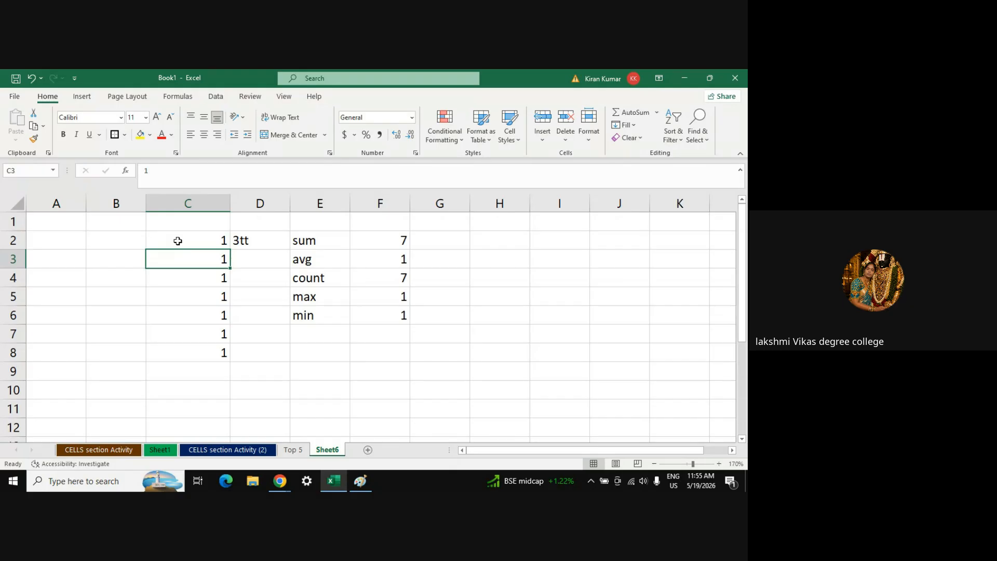
key(Up)
key(Up)
key(Down)
key(Right)
key(Delete)
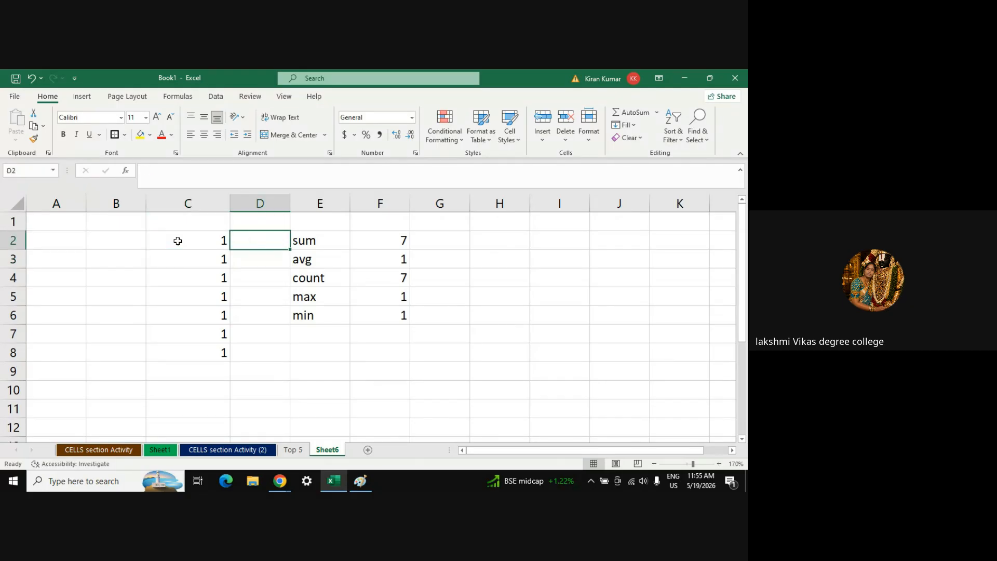
key(Left)
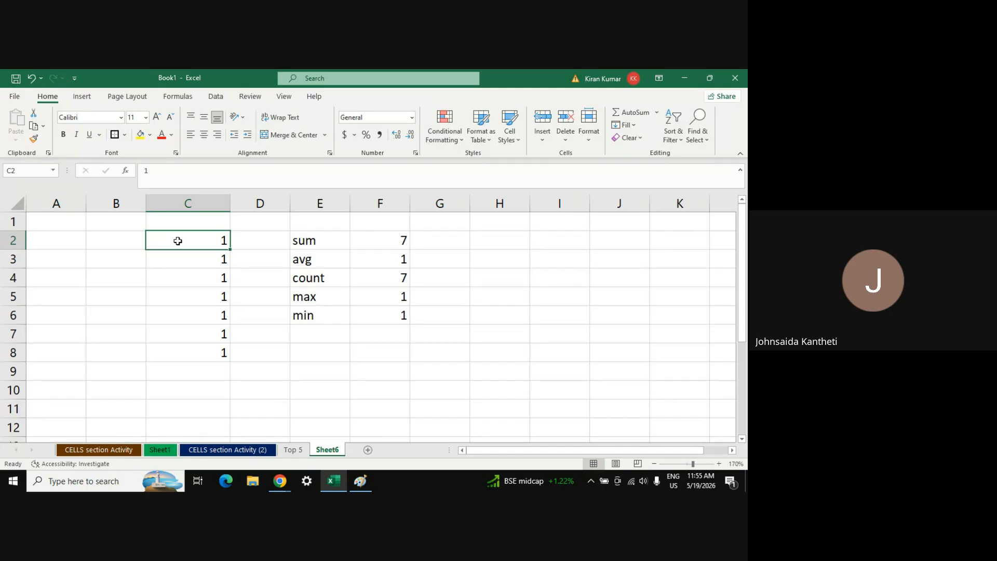
click(302, 330)
Type the label 'percentage' into E7
text(per)
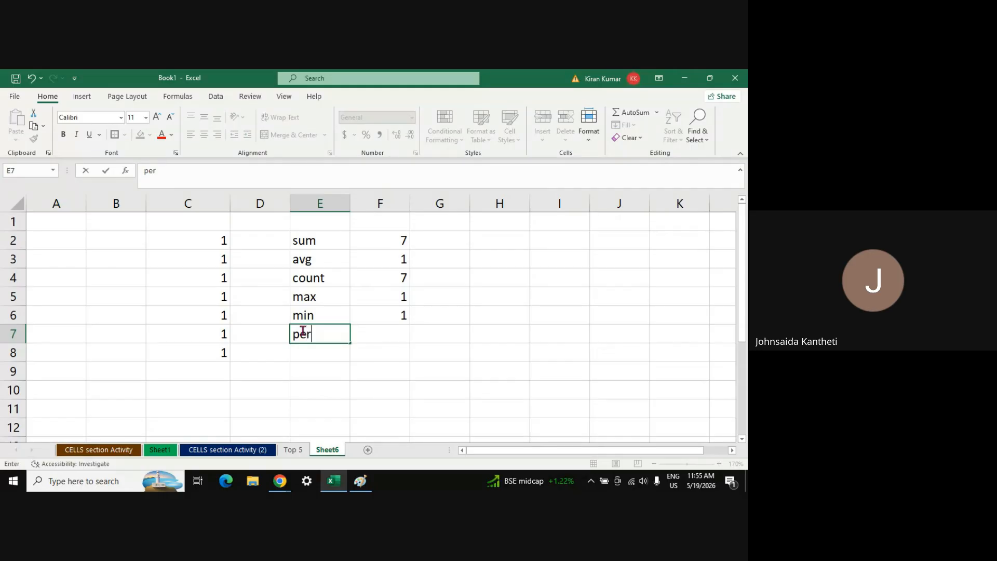
text(centage)
key(Return)
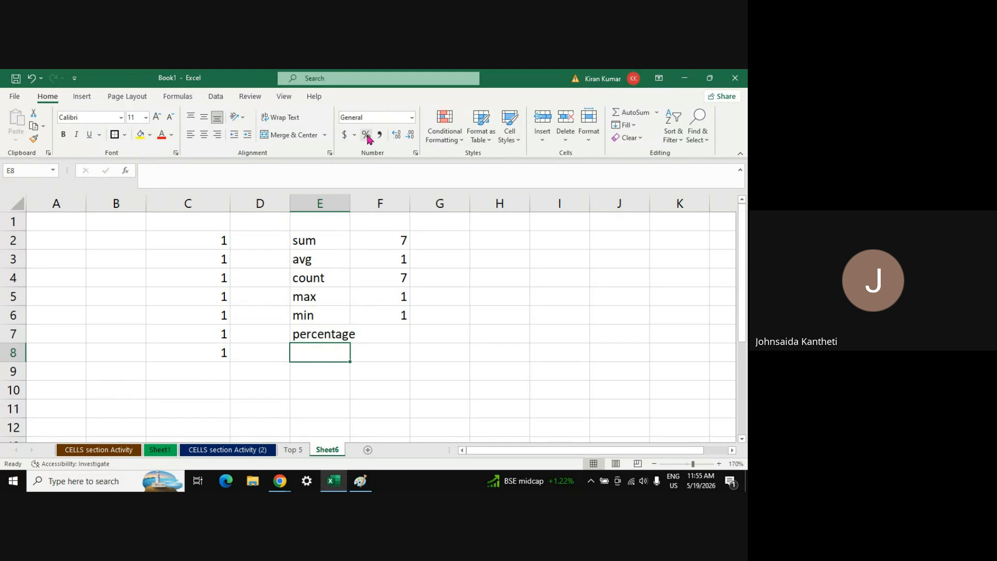
Autofit column E to show 'percentage' and delete the 1 in C8
double_click(350, 203)
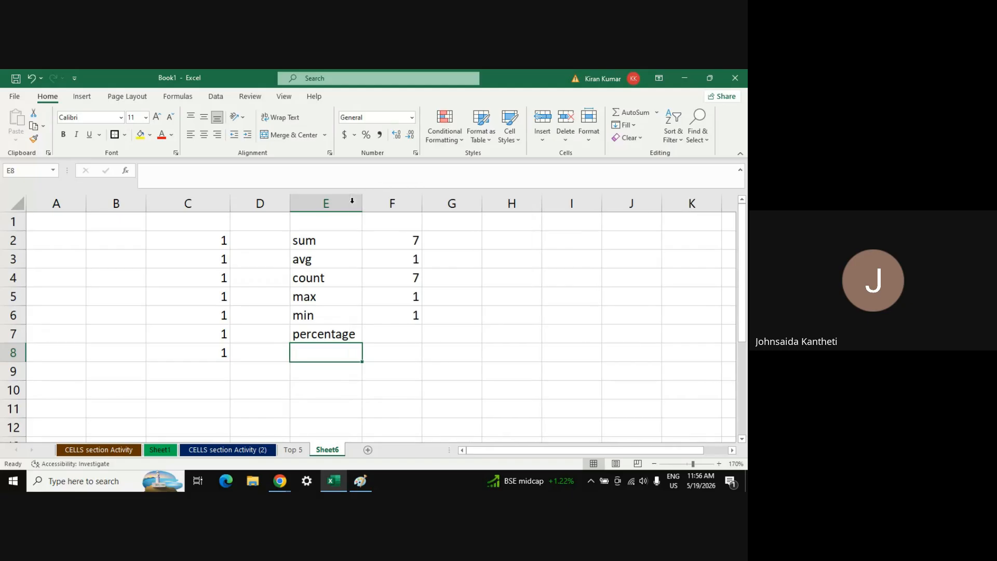
click(217, 354)
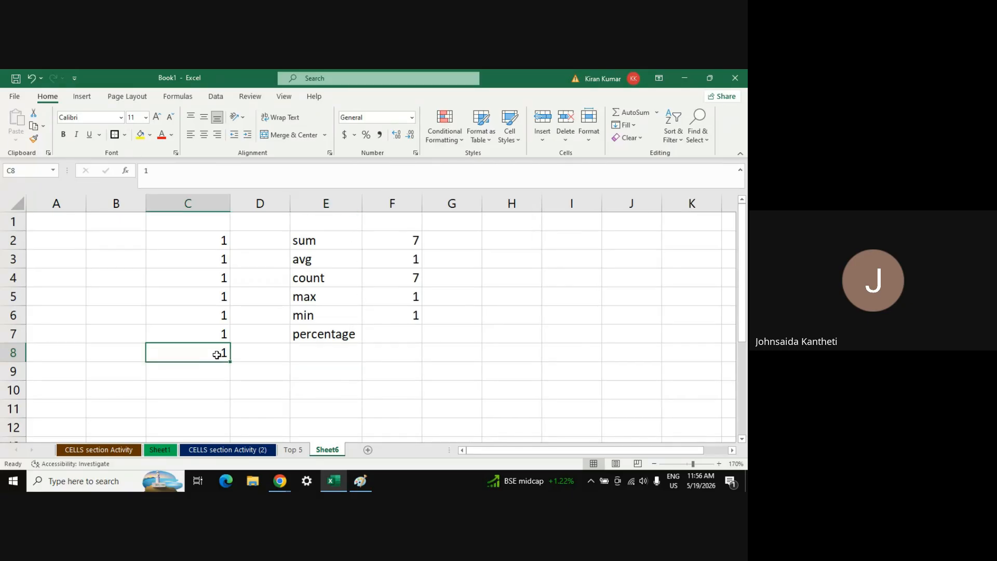
key(Delete)
click(207, 242)
key(Down)
key(Down)
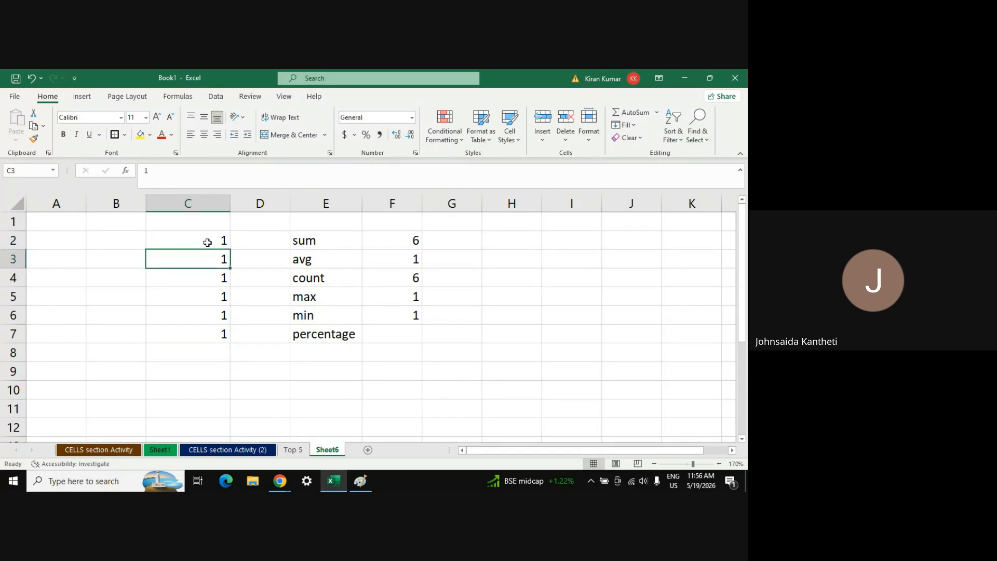
Check the C2:C7 totals, then begin a =C2/ formula in F7 and cancel it
click(391, 338)
click(204, 244)
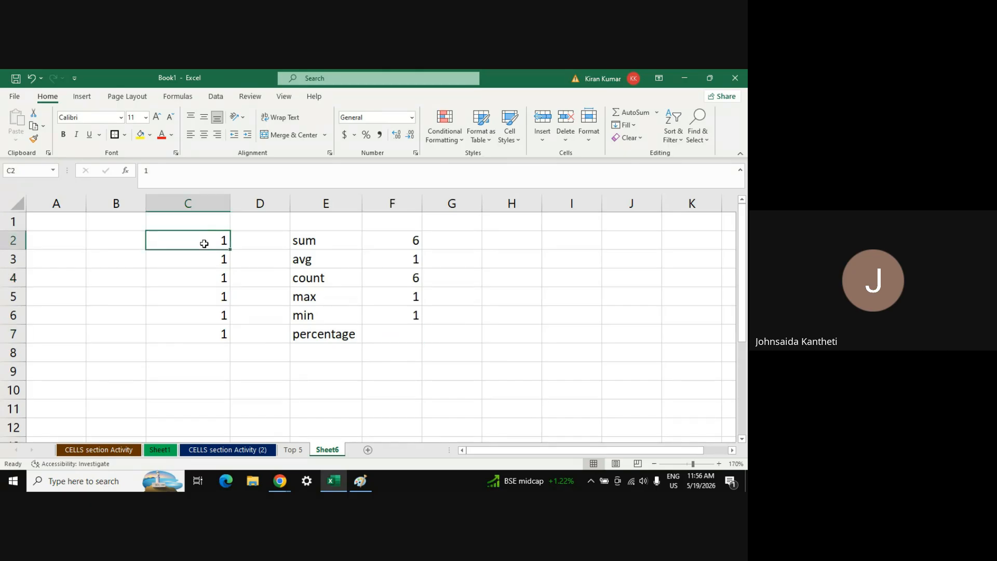
key(shift+Down)
key(shift+Down)
key(shift+Down)
key(shift+Down)
key(shift+Down)
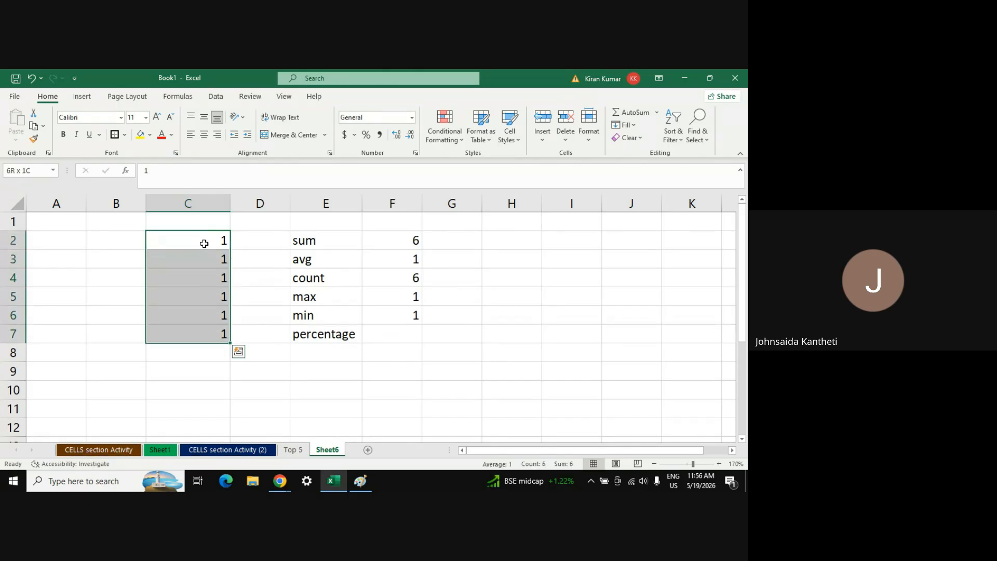
click(390, 334)
text(=)
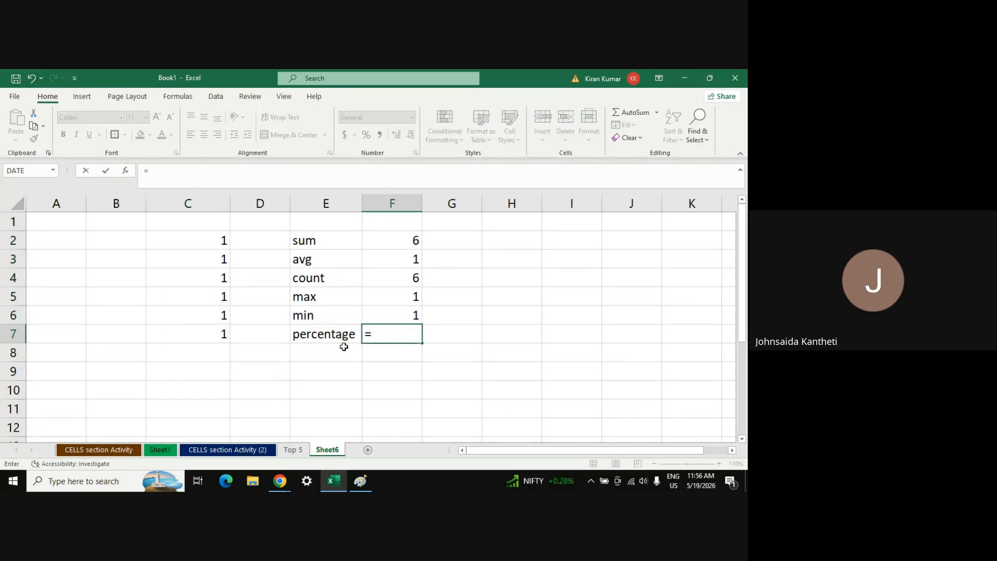
click(217, 239)
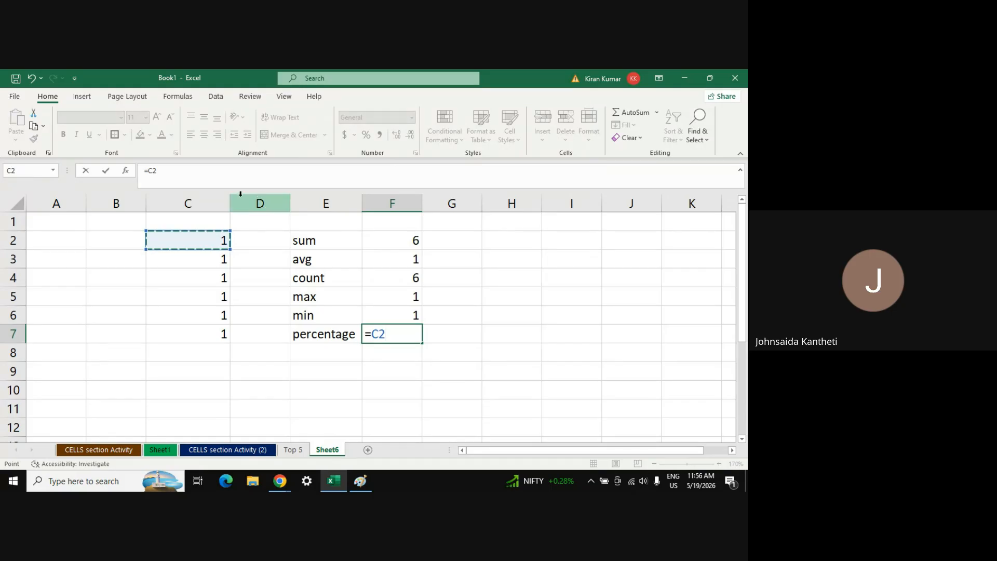
click(198, 174)
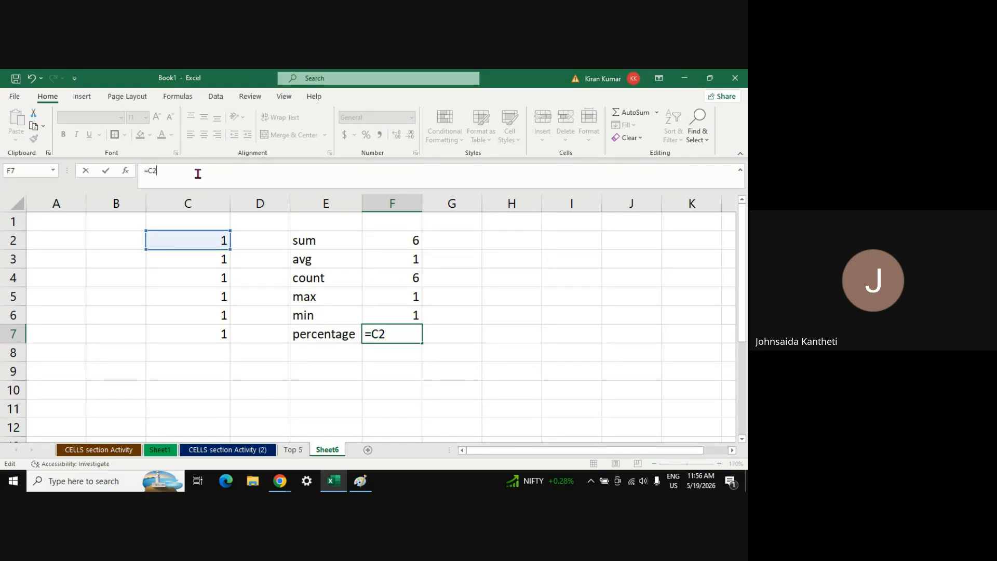
text(/)
key(Escape)
Change the value in C2 to 2
click(209, 240)
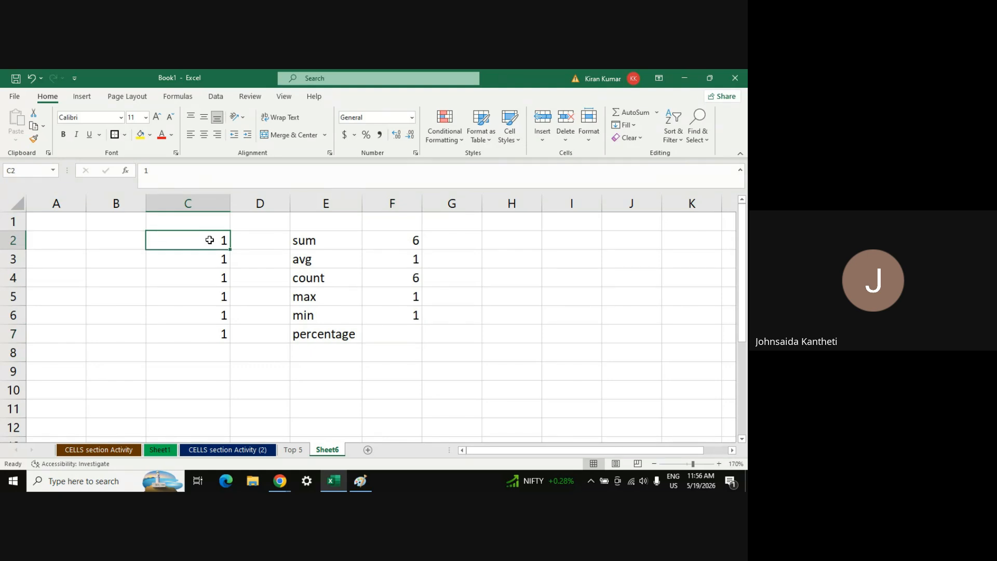
text(2)
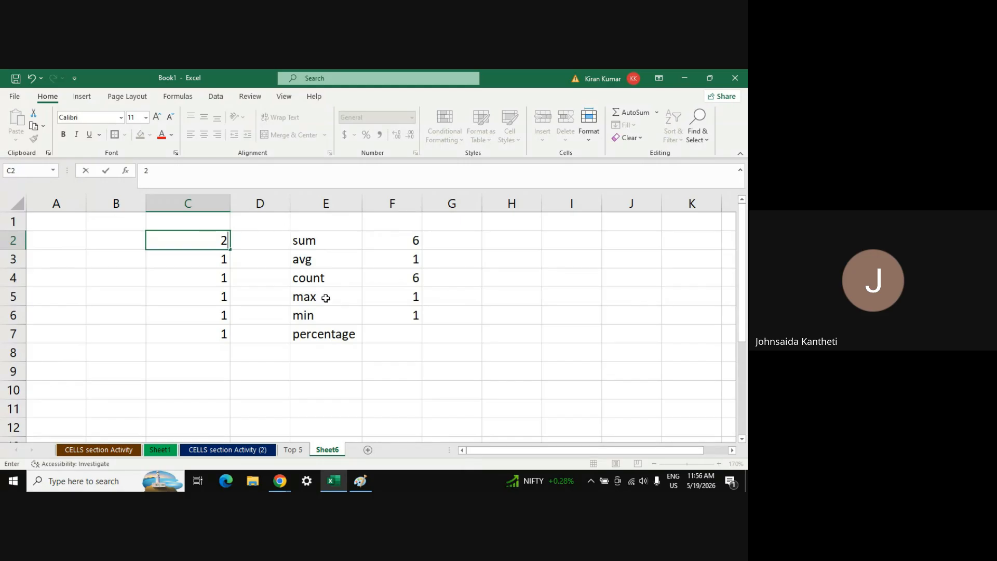
click(389, 331)
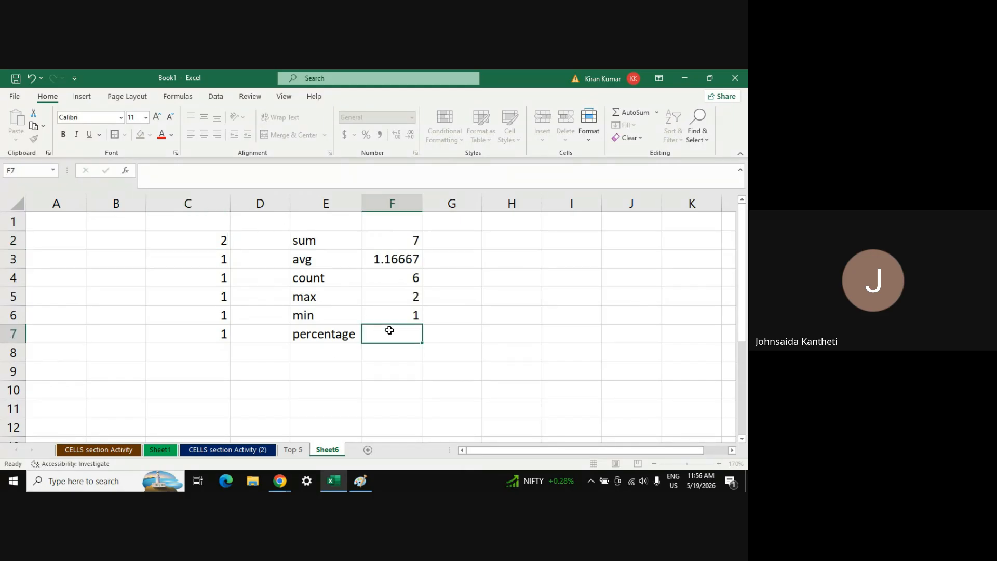
Enter the formula =(C2/300)*100 in F7, giving 0.66667
click(165, 175)
text(=)
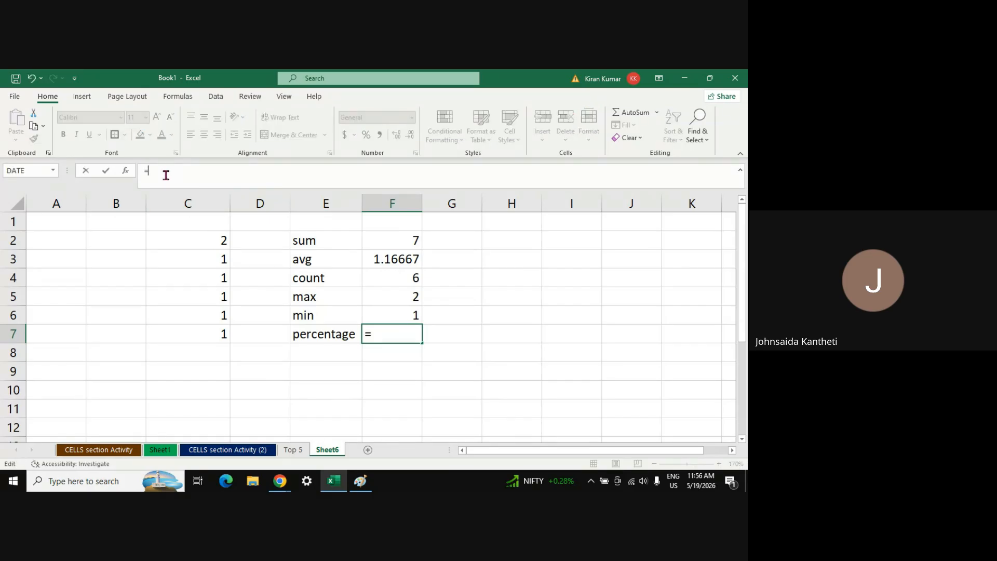
click(197, 239)
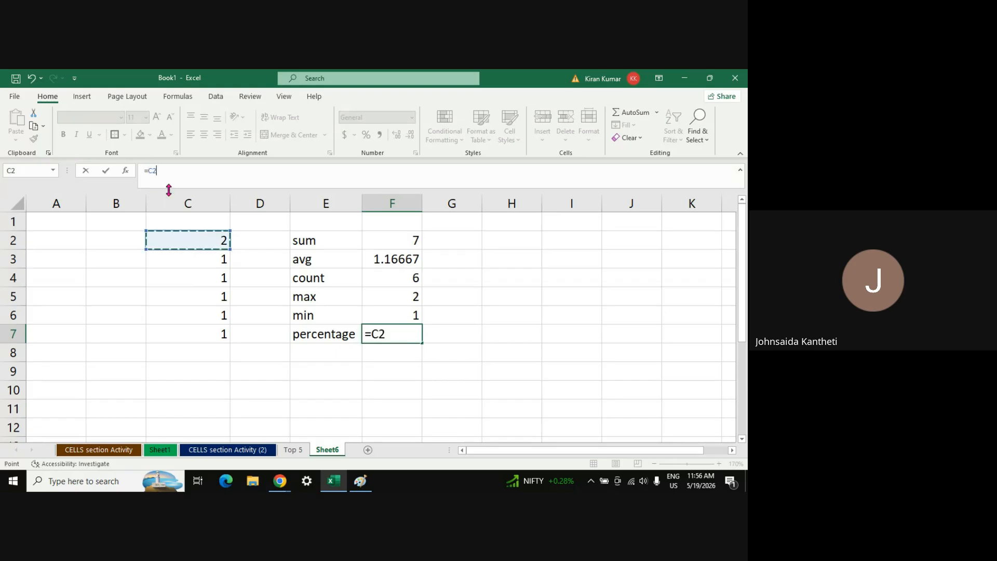
text(/300)
key(Return)
key(Return)
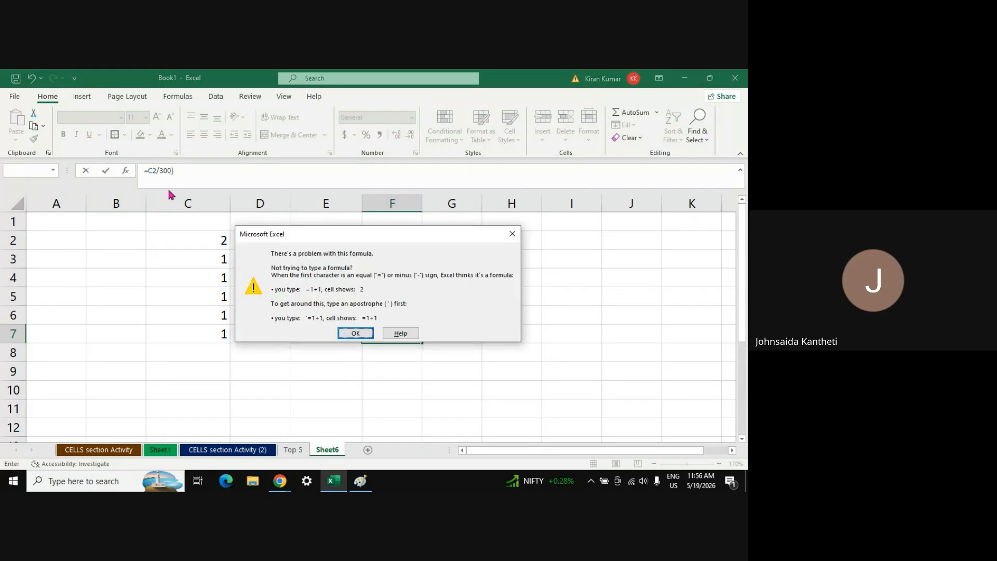
key(Return)
key(Left)
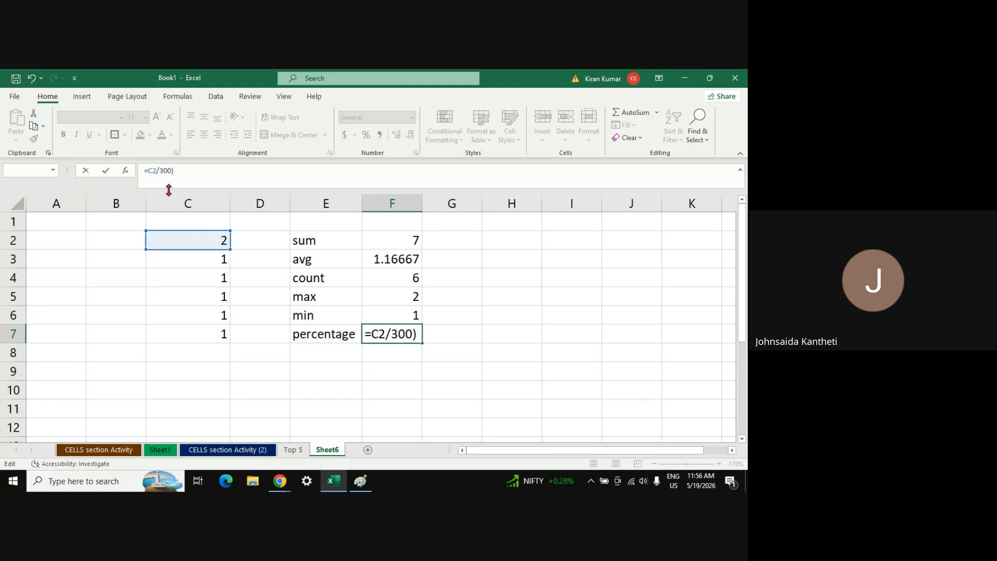
text(()
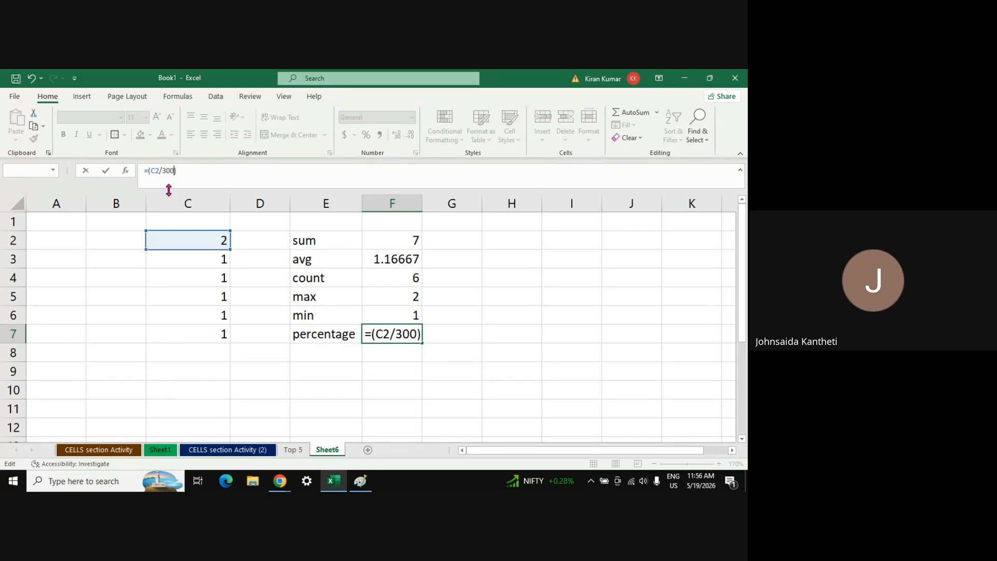
text(*100)
key(Return)
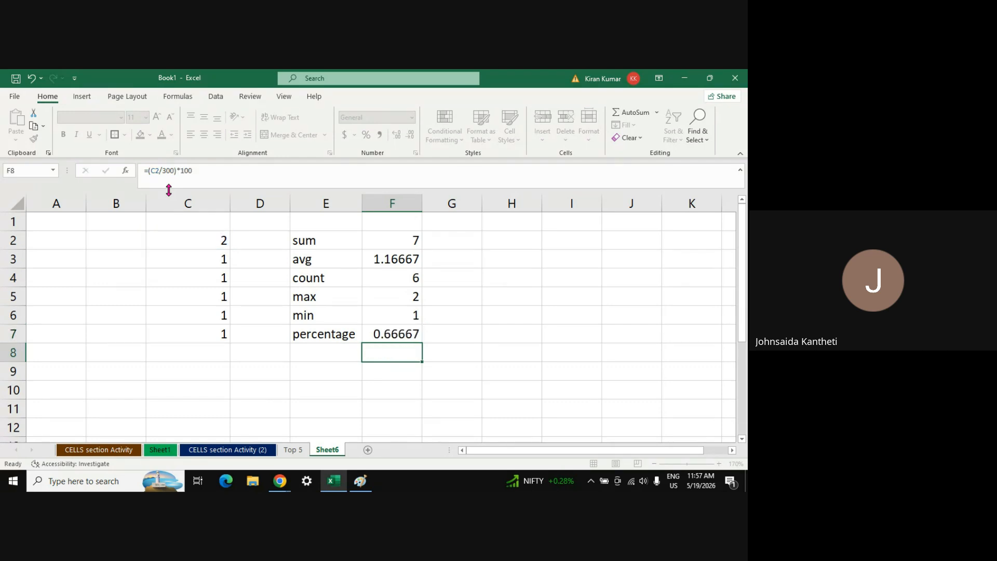
After checking F7 and C2, enter 300 in G7 beside the 0.66667 result
click(398, 333)
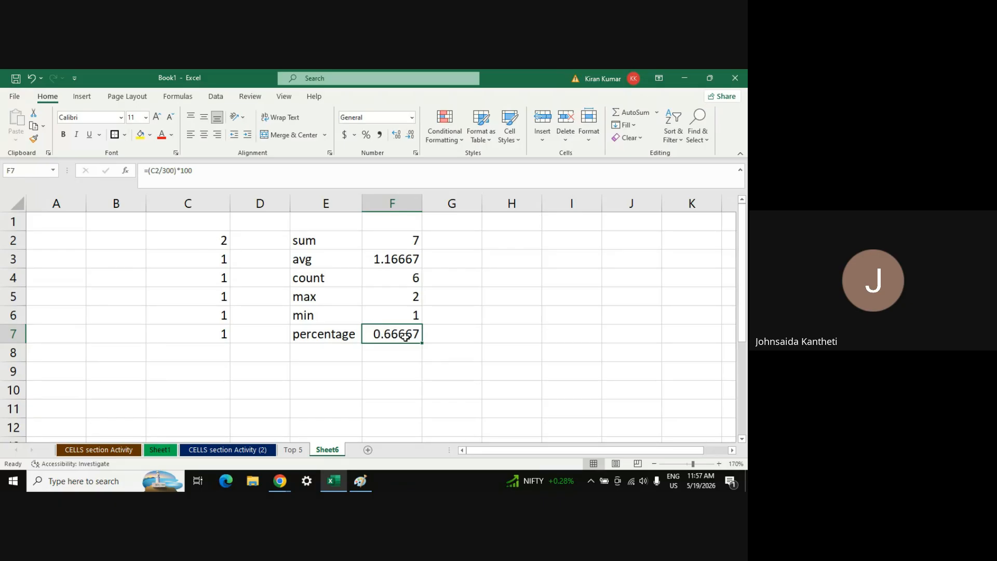
click(192, 240)
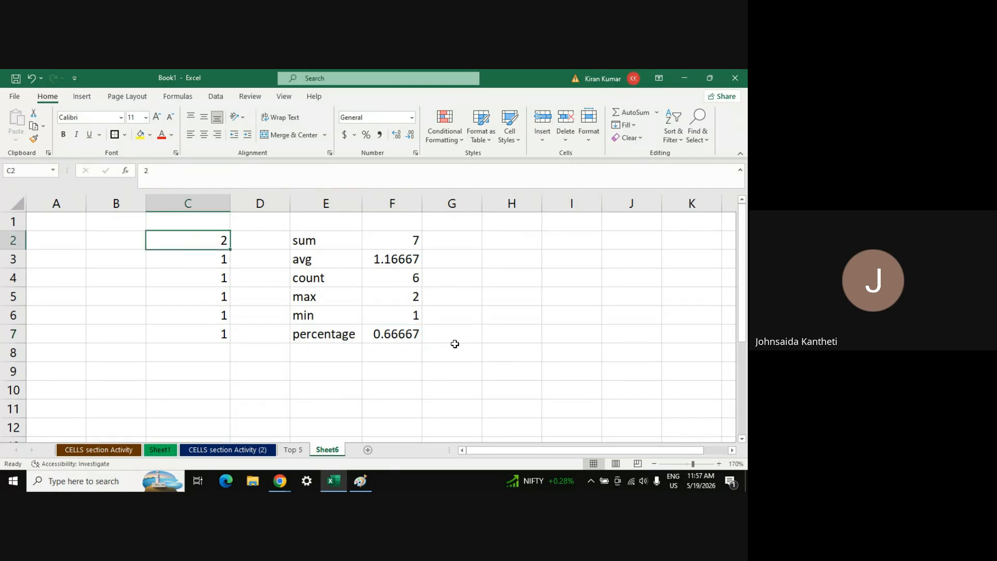
click(409, 338)
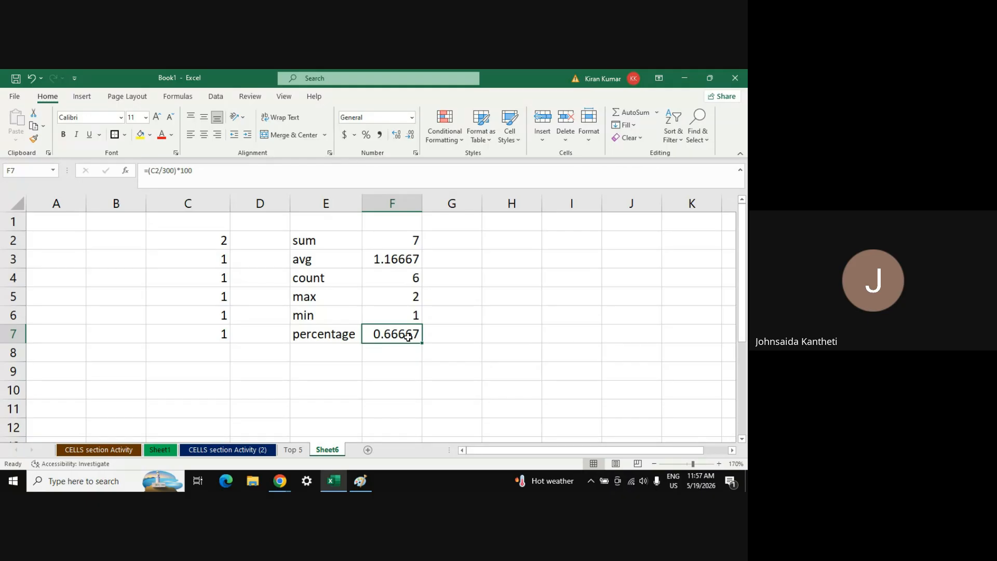
click(477, 335)
text(30)
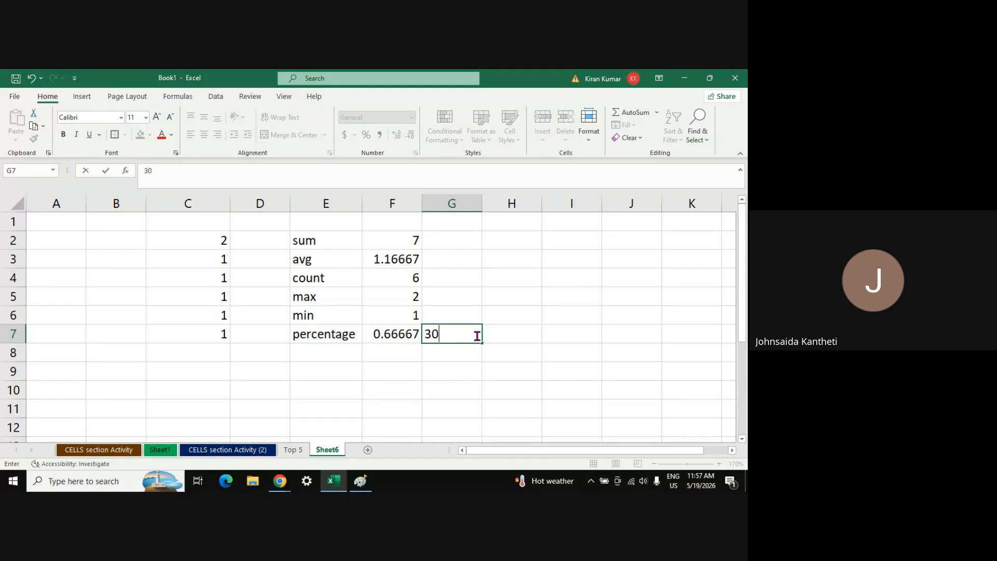
text(0)
key(Return)
click(475, 333)
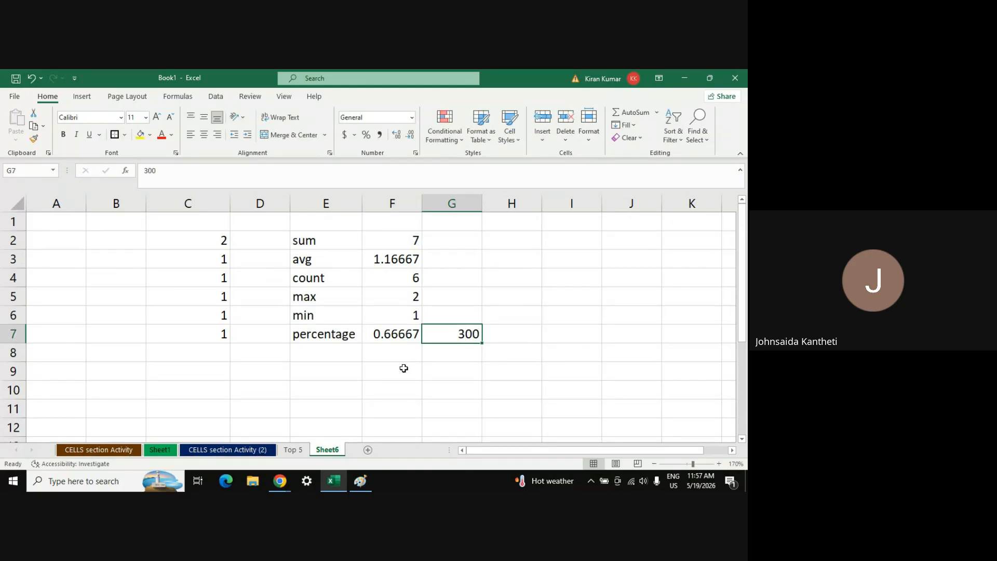
click(400, 338)
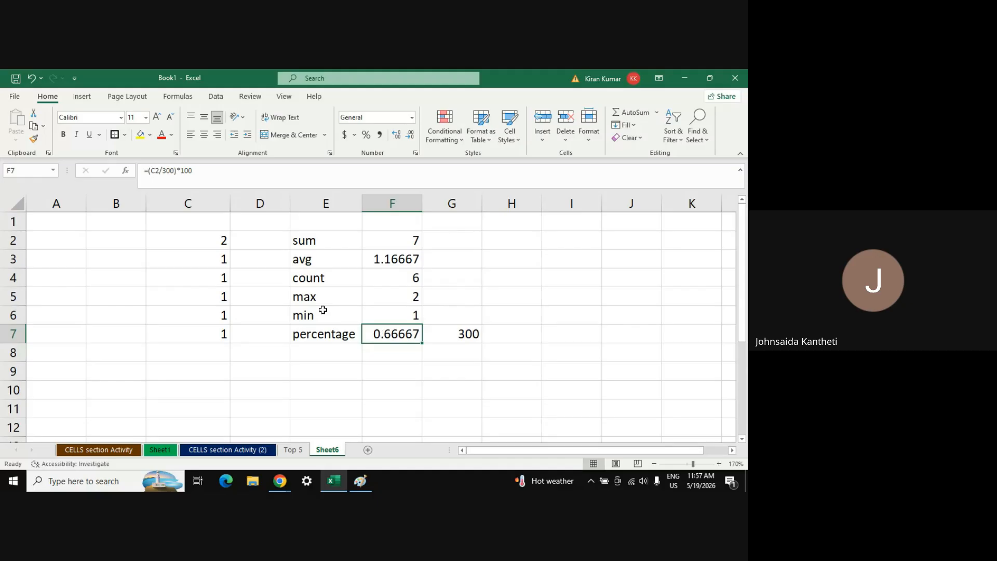
Change C2 successively to 5, 30, 50 and 100, watching the results recalculate
click(215, 240)
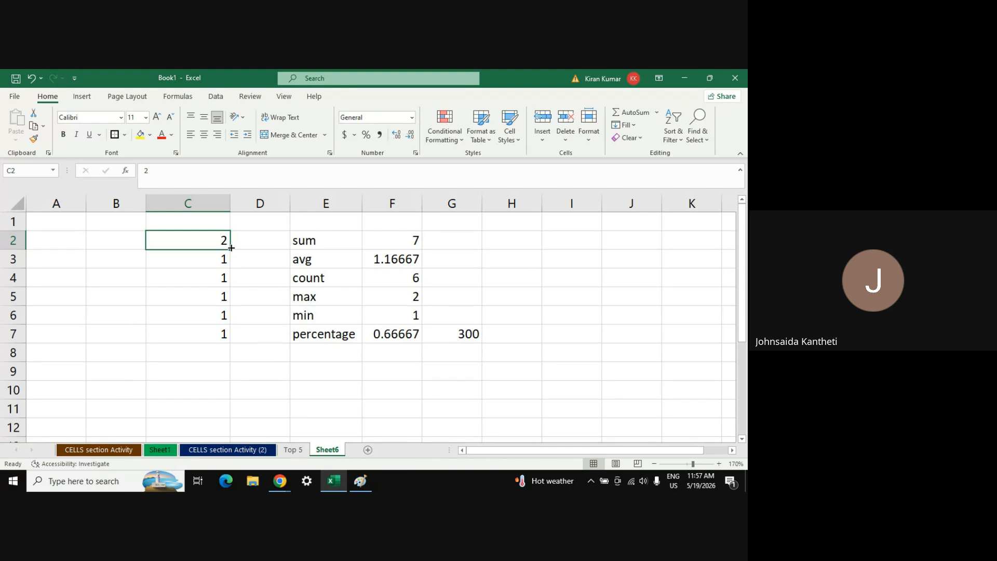
text(5)
key(Return)
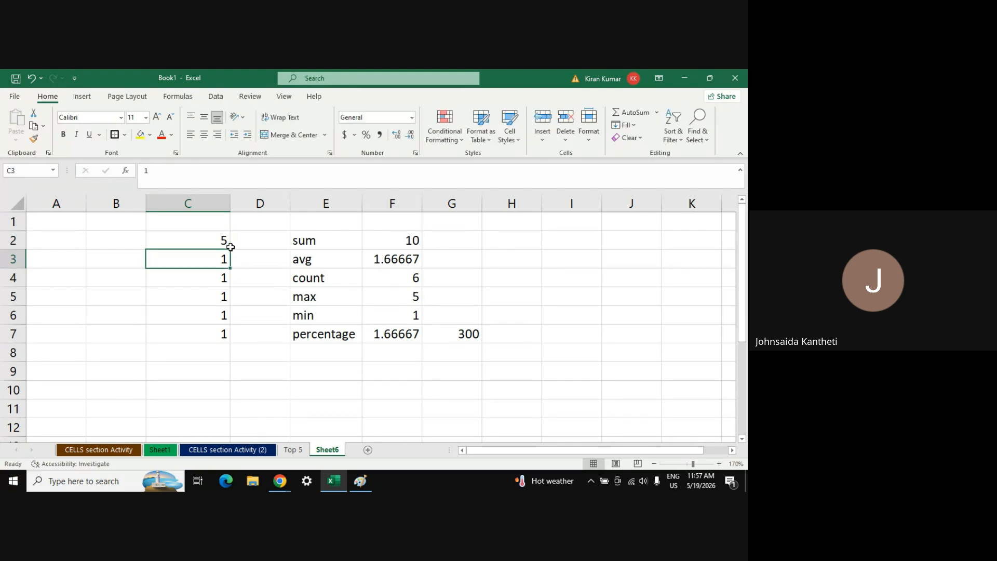
click(214, 242)
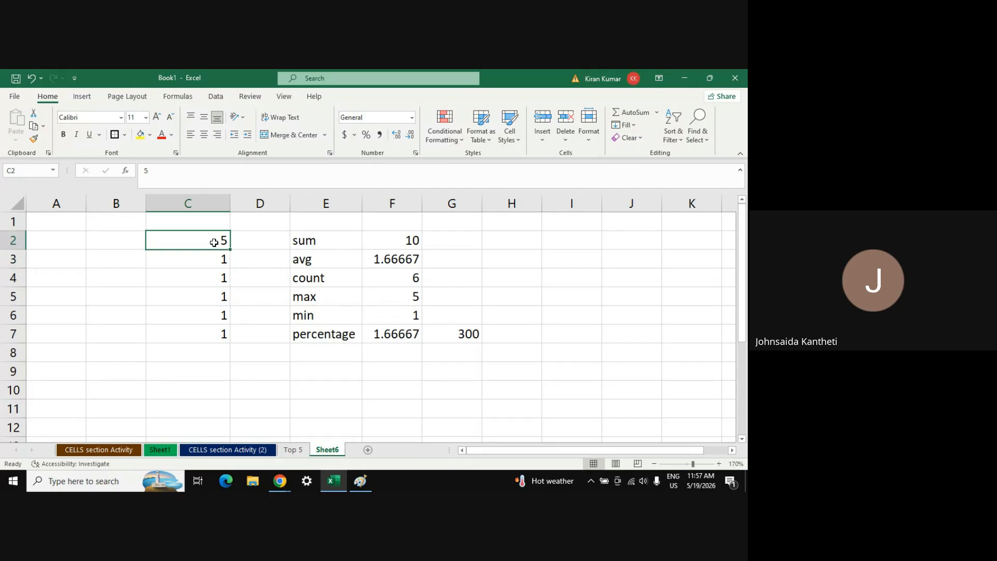
text(30)
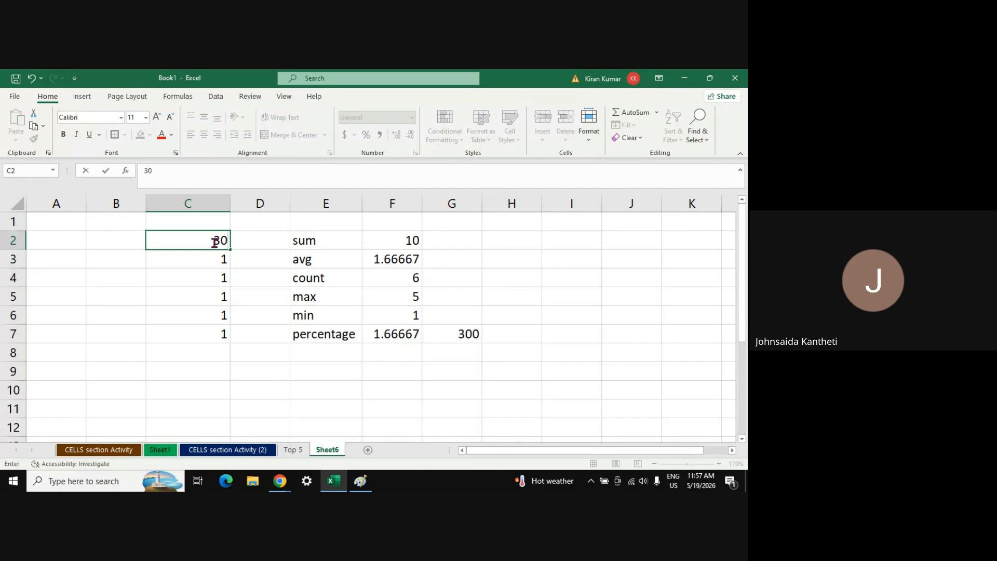
key(Return)
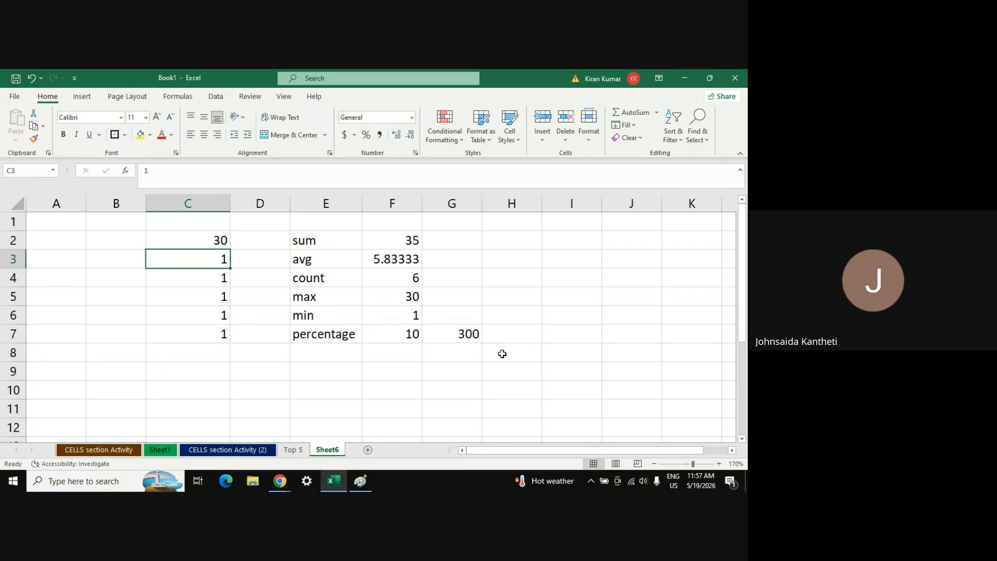
click(220, 238)
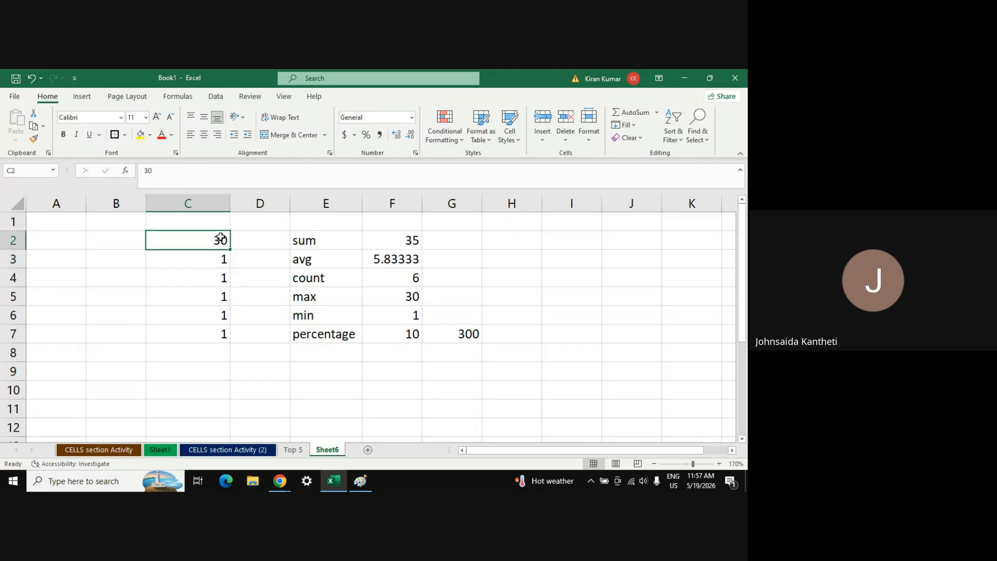
text(50)
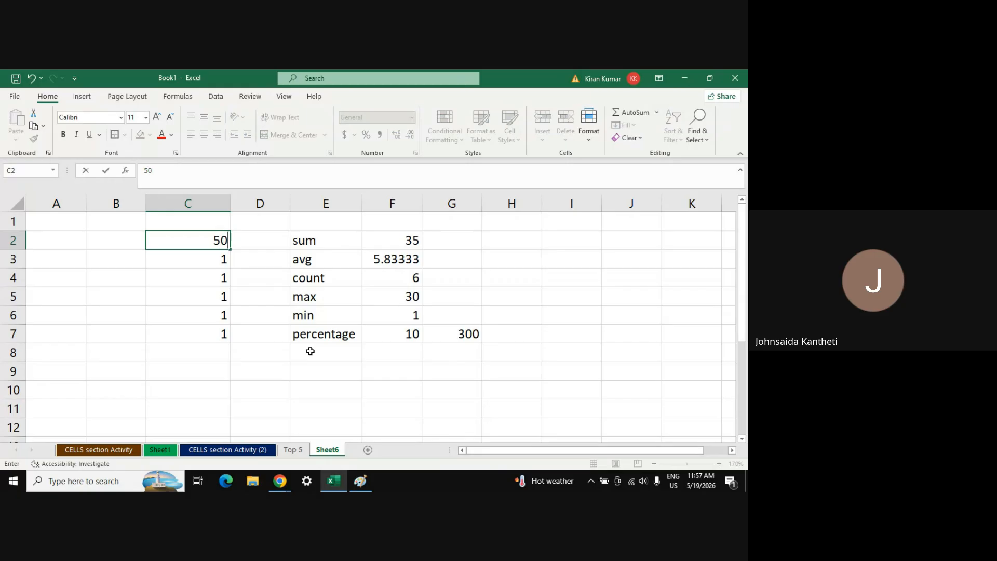
key(Return)
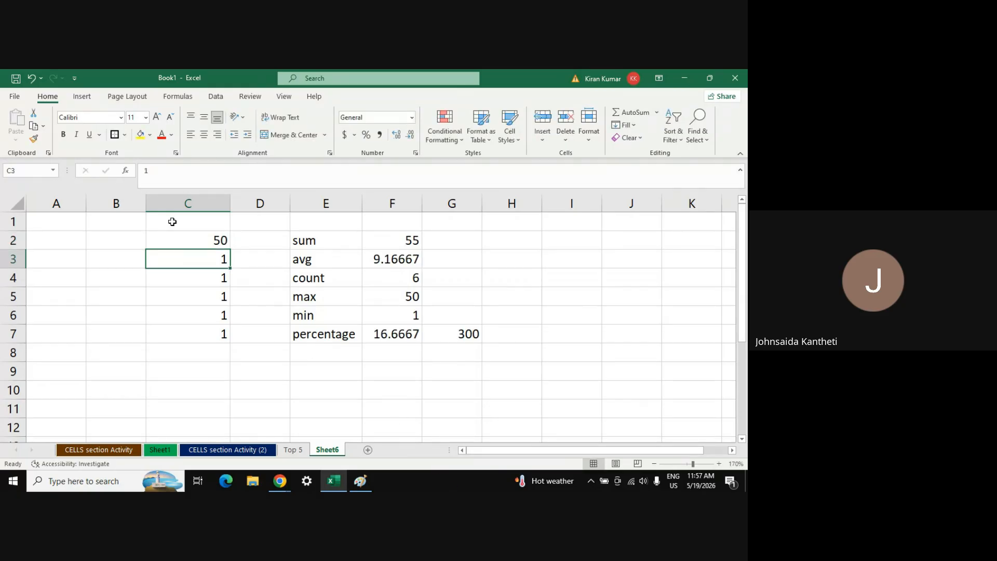
key(Up)
text(100)
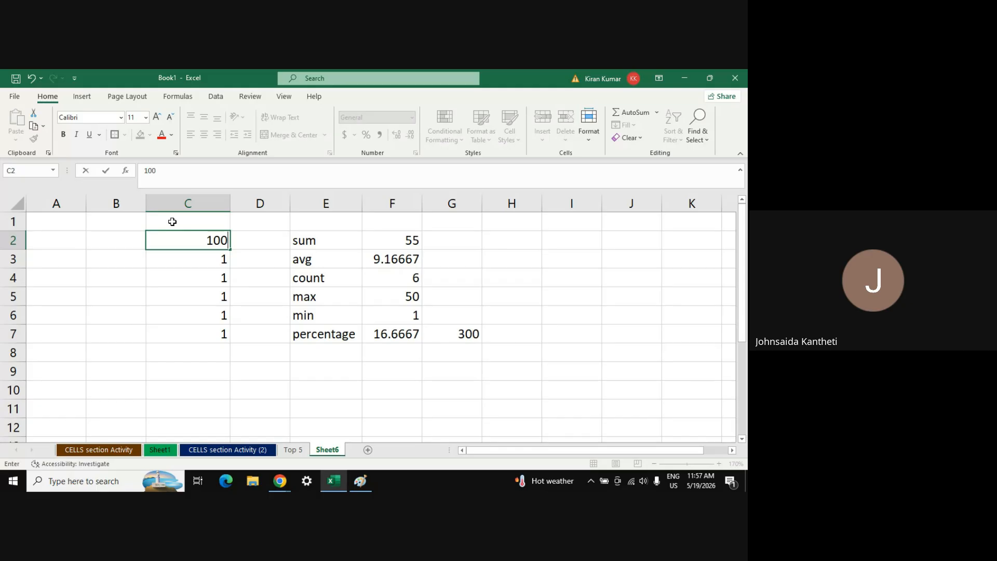
key(Return)
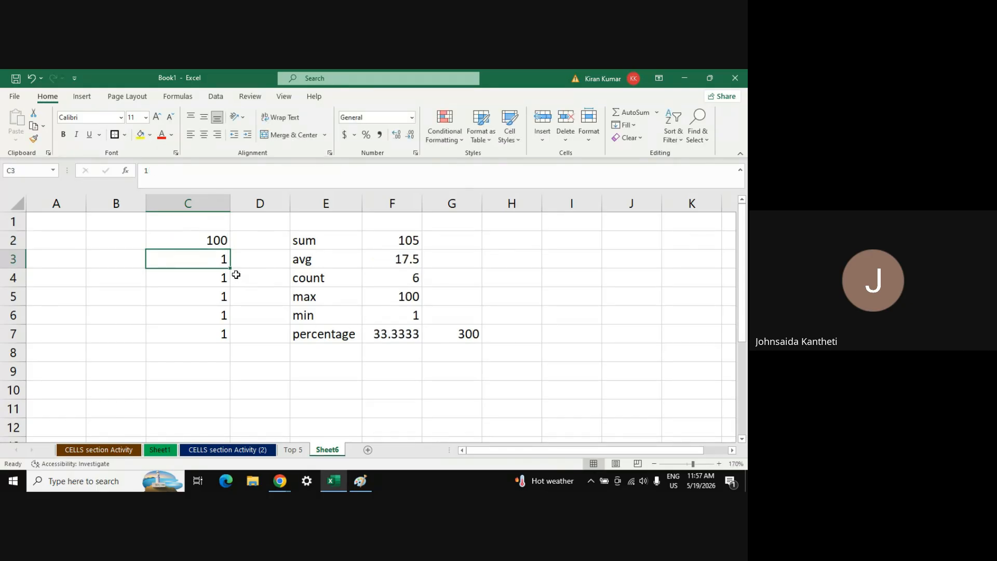
Change C2 to 150, 200, 300 and finally 600, so F7 shows 200
click(219, 240)
text(1)
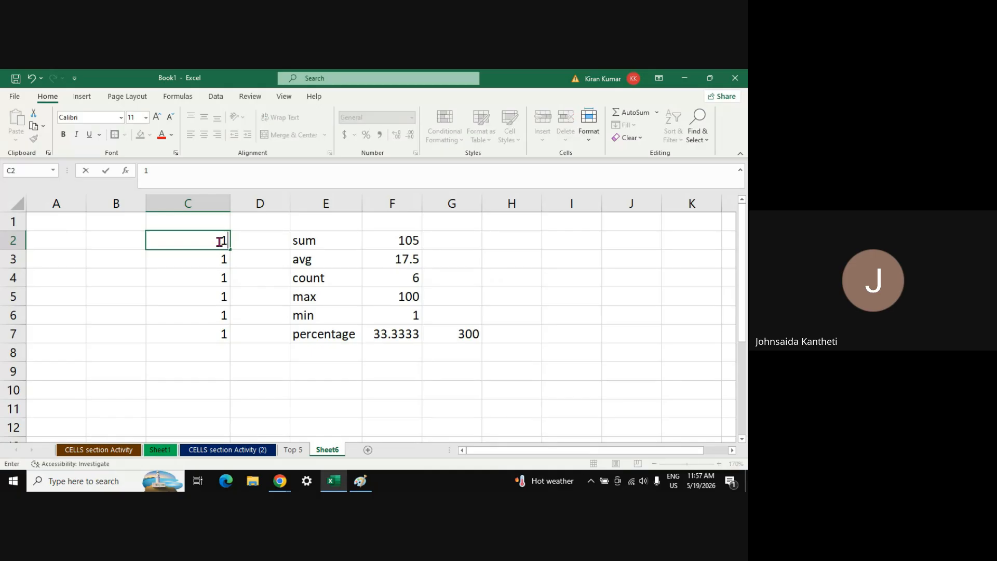
text(50)
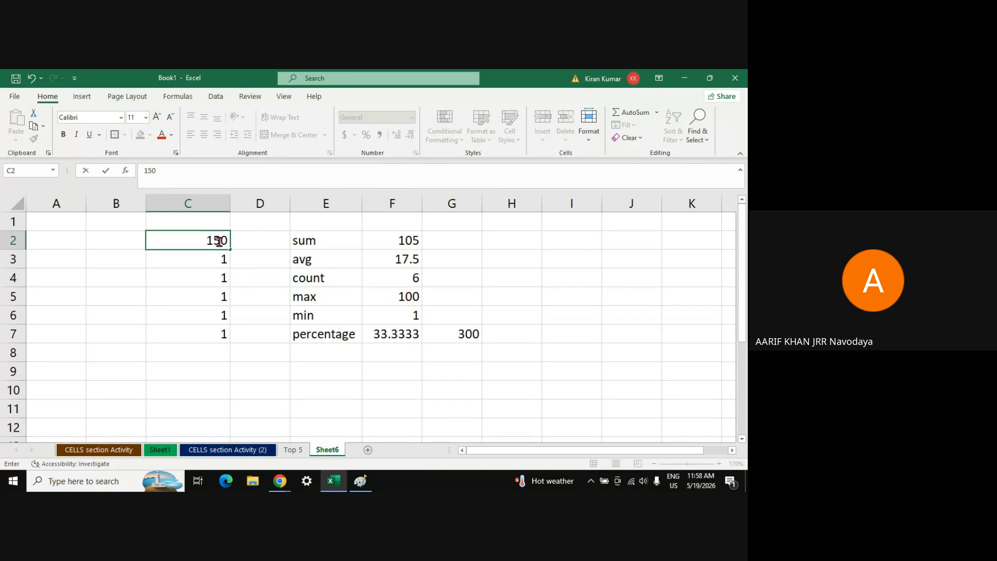
key(Return)
click(218, 240)
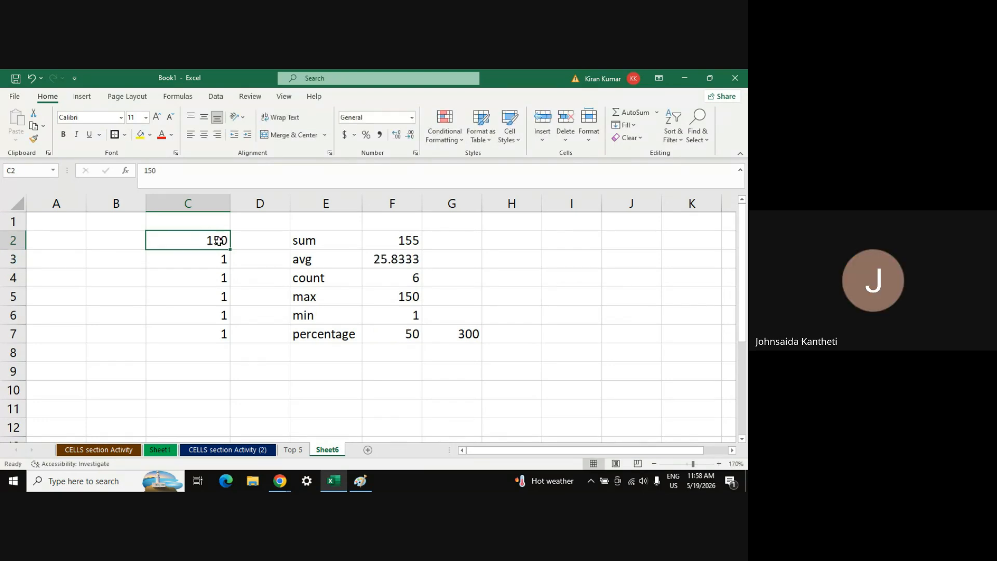
text(200)
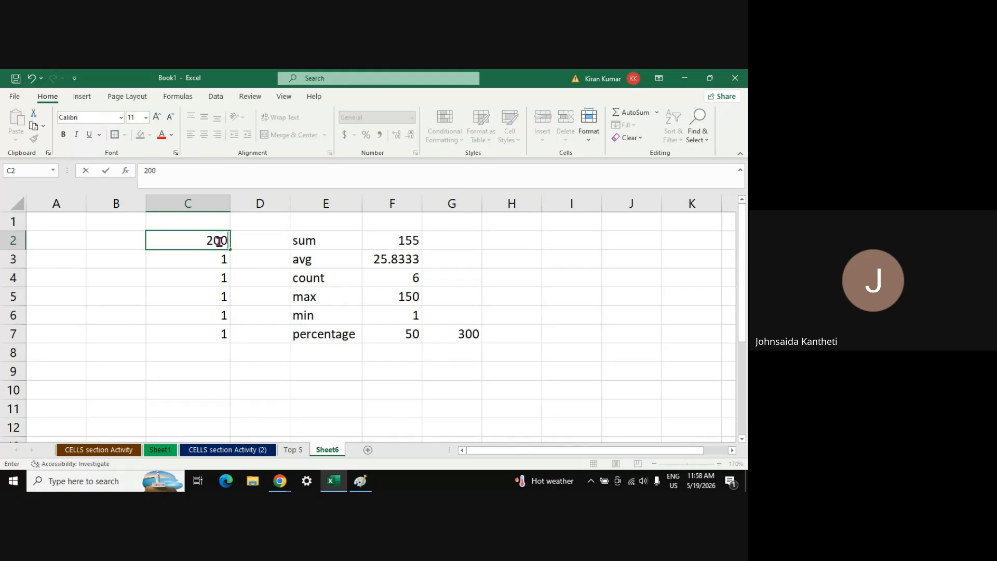
key(Return)
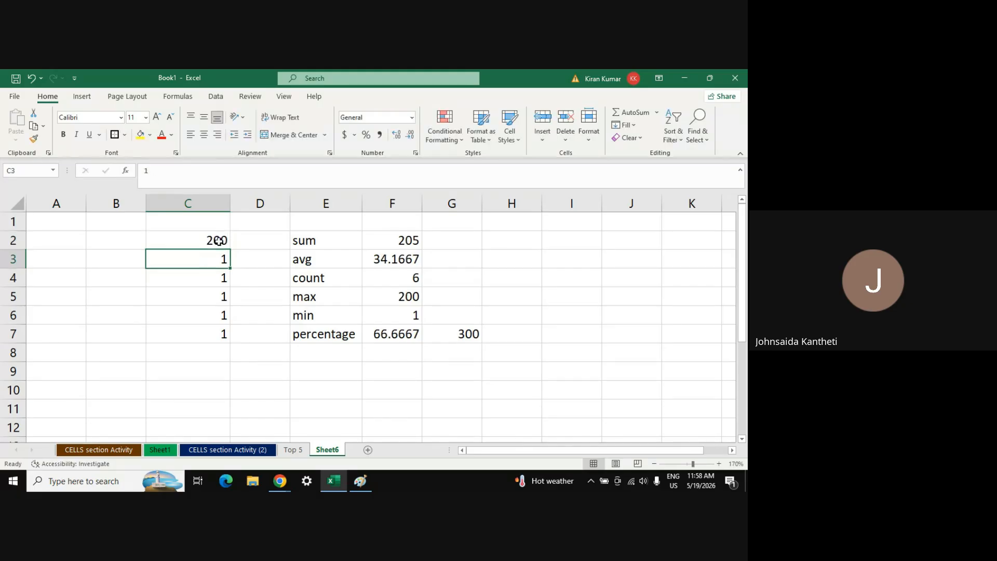
key(Up)
key(Up)
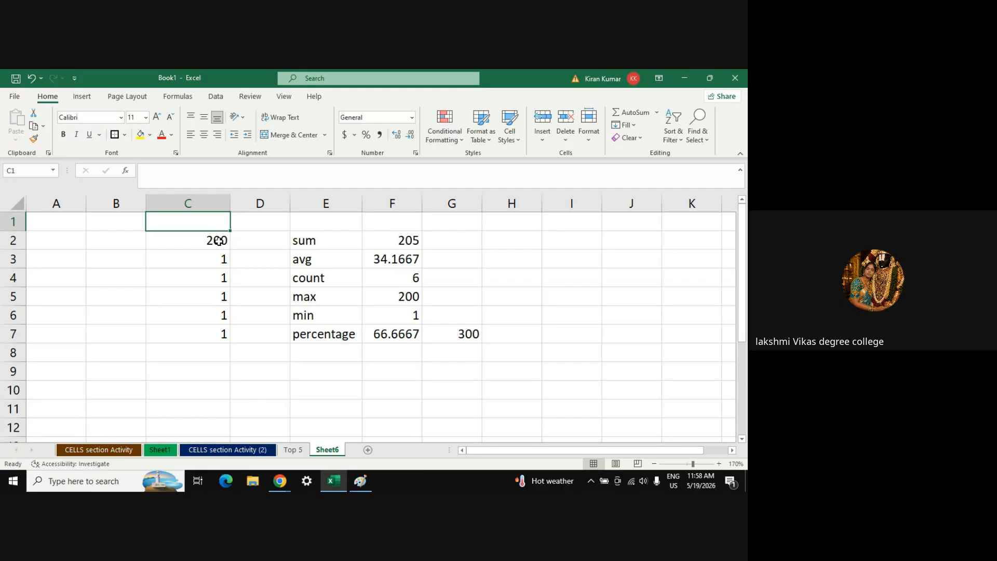
key(Down)
text(3)
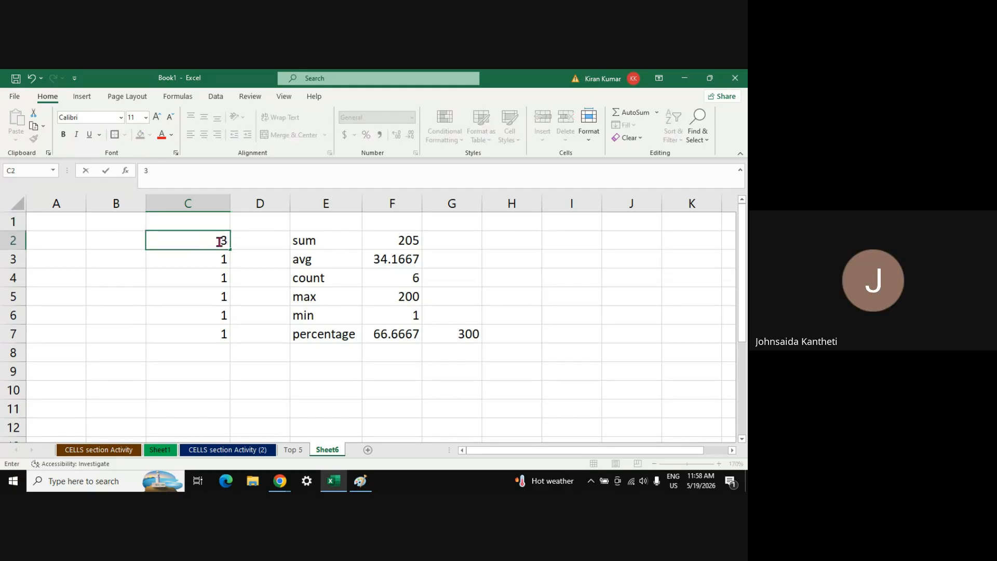
text(00)
key(Return)
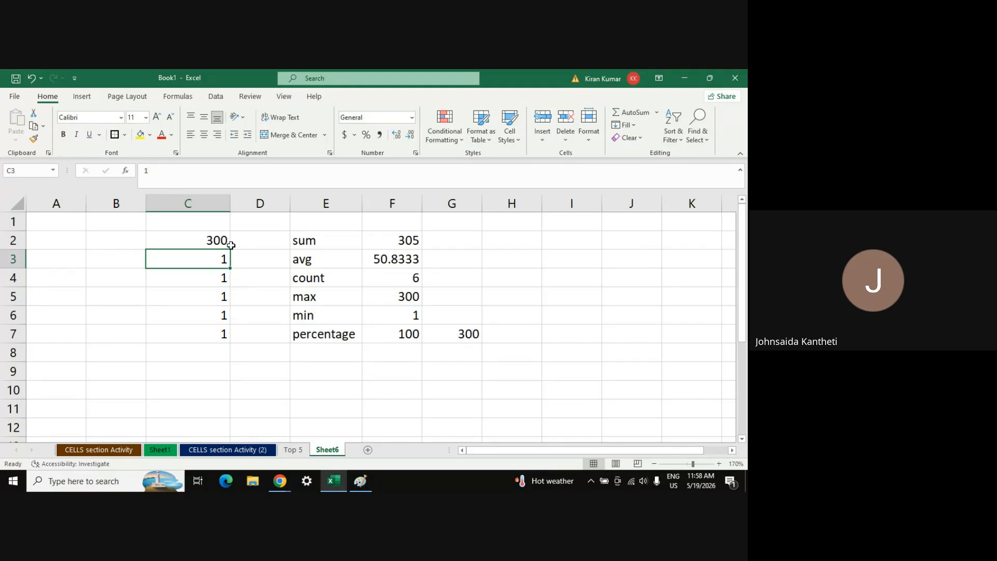
click(200, 242)
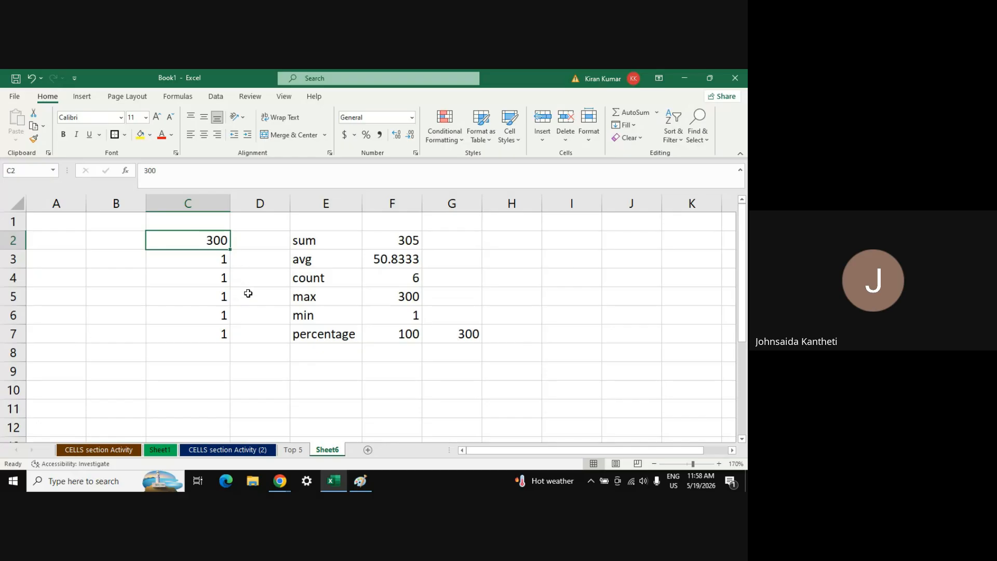
text(600)
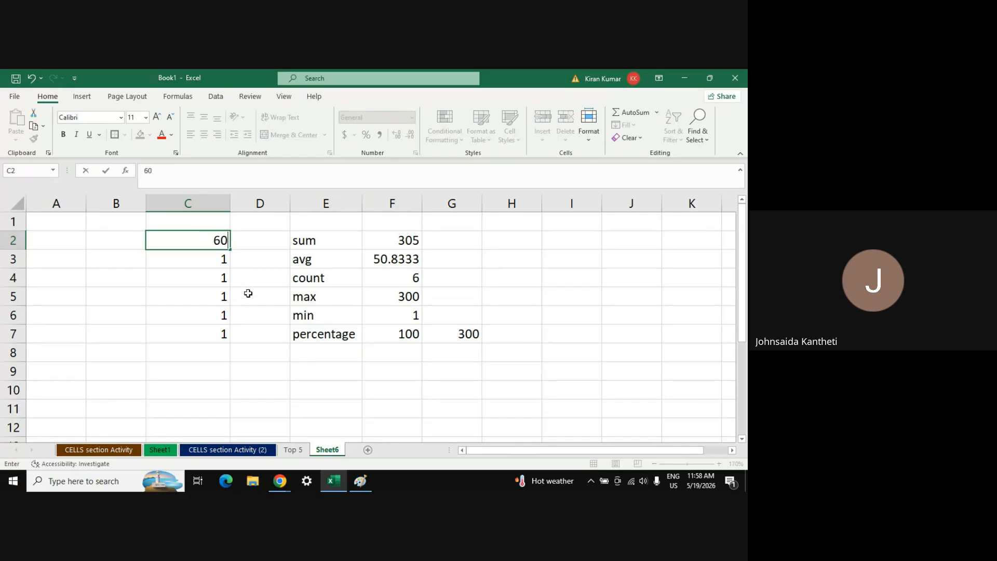
key(Return)
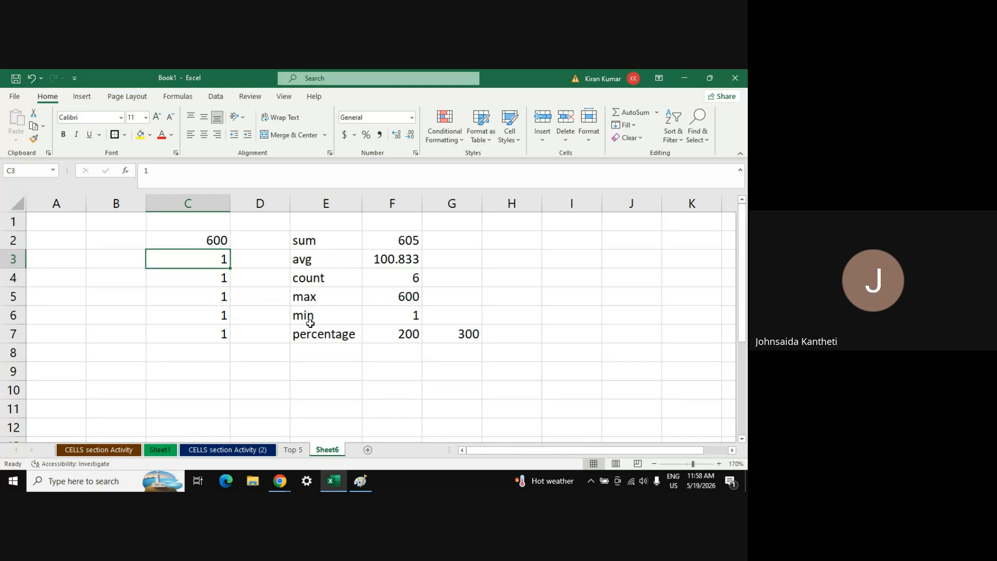
click(408, 337)
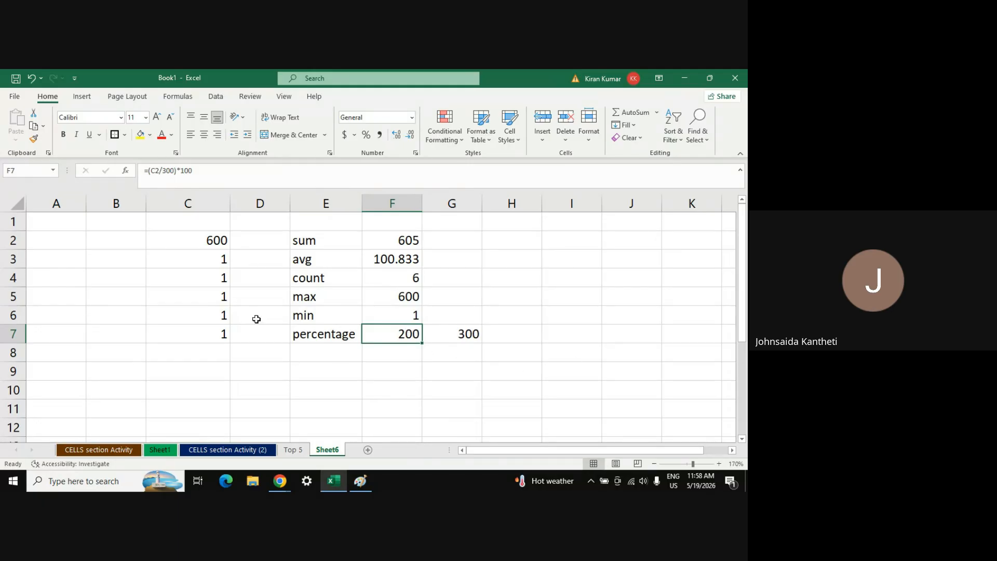
Relabel E7 as 'percentage 1' and autofit column E to fit it
click(215, 260)
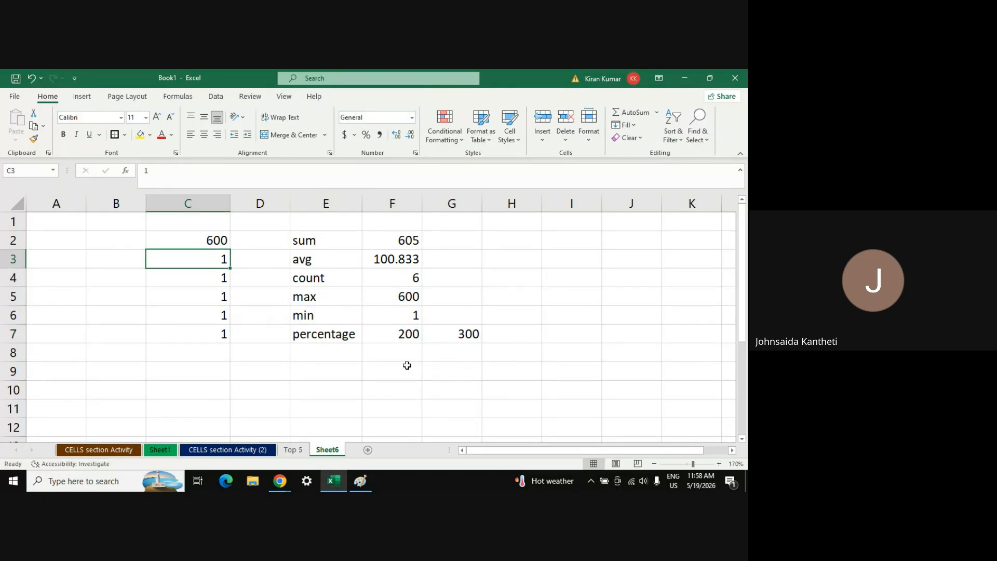
double_click(355, 338)
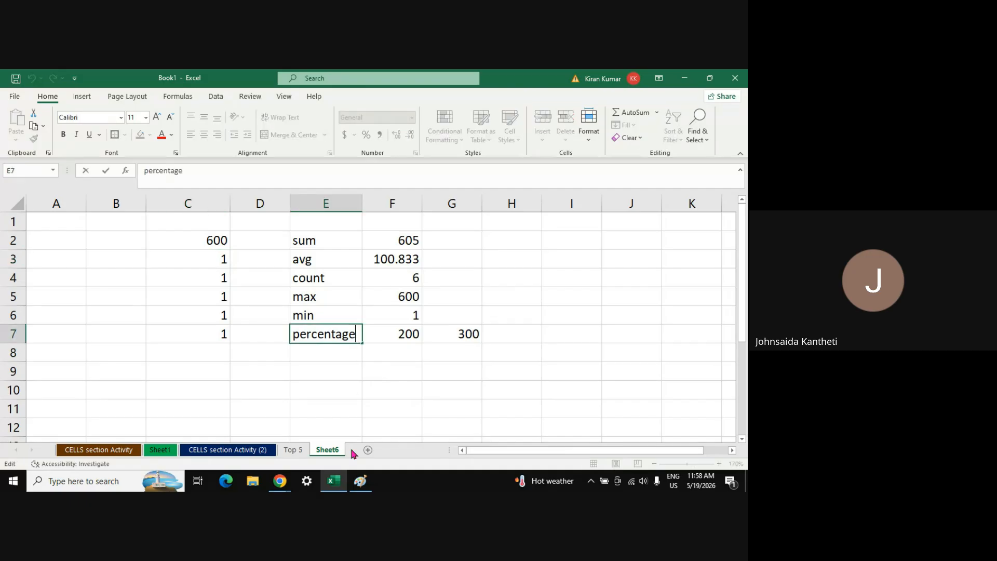
text(1)
key(Return)
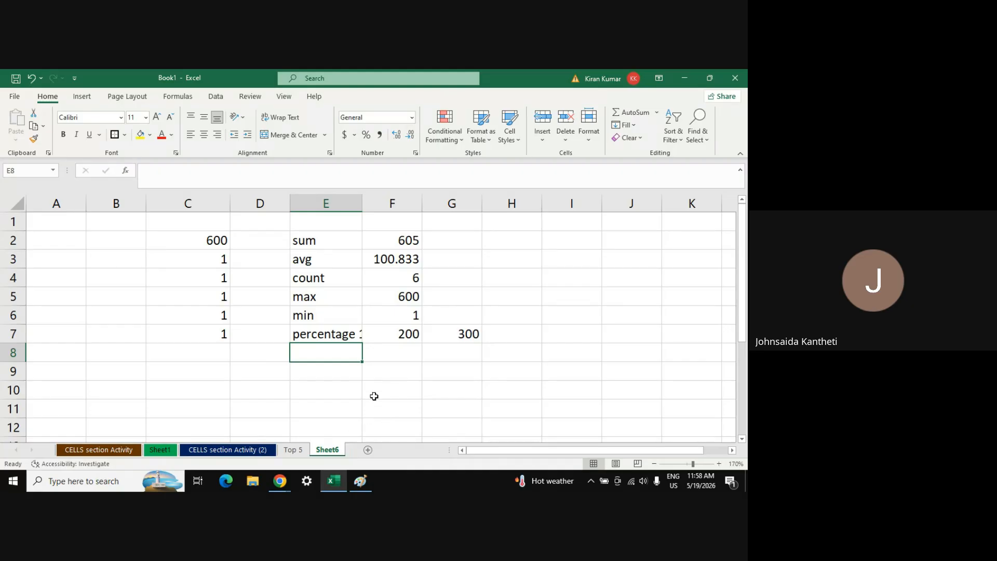
double_click(364, 205)
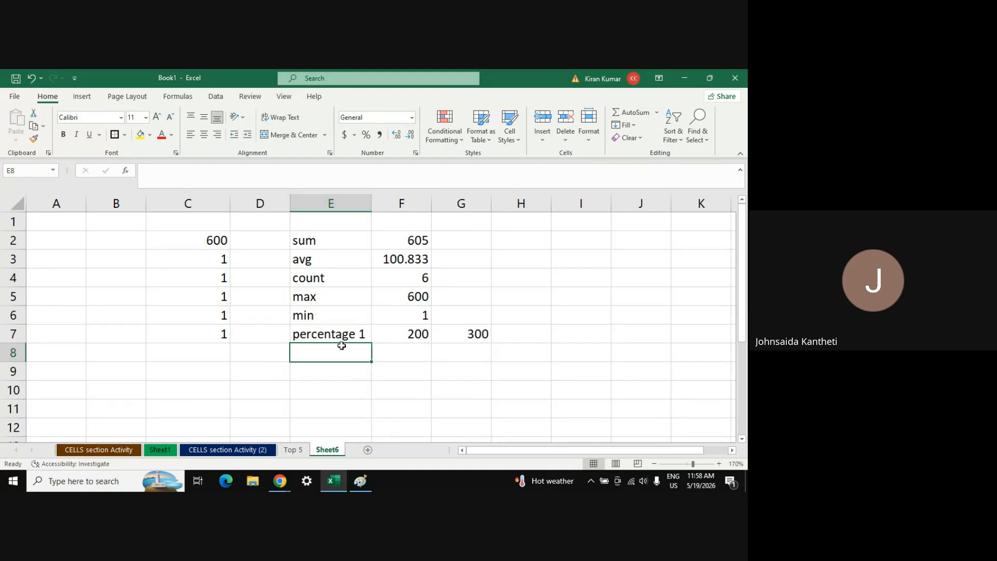
Fill the F7 percentage formula down to F10, check each copy, then switch to Google Meet
click(216, 259)
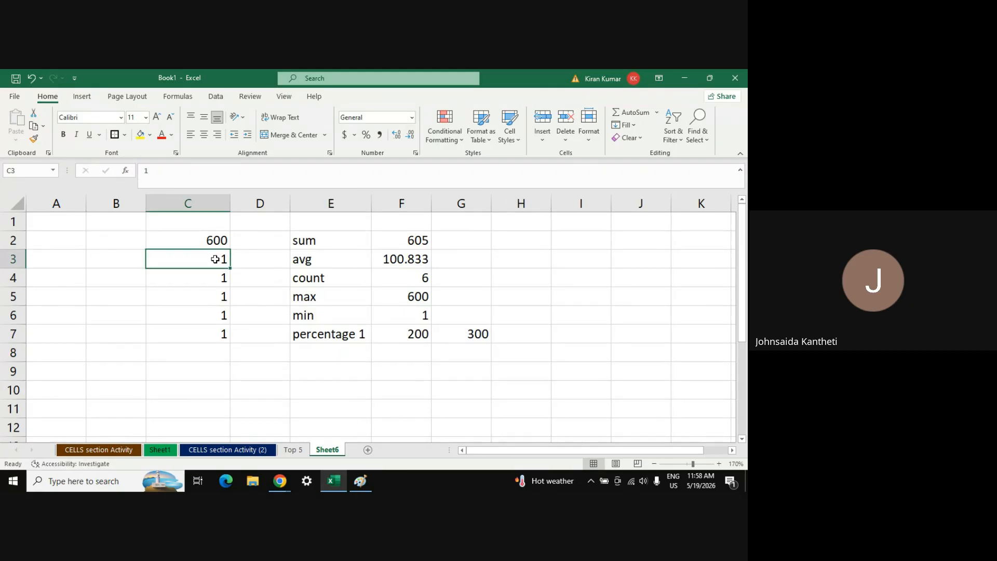
click(413, 338)
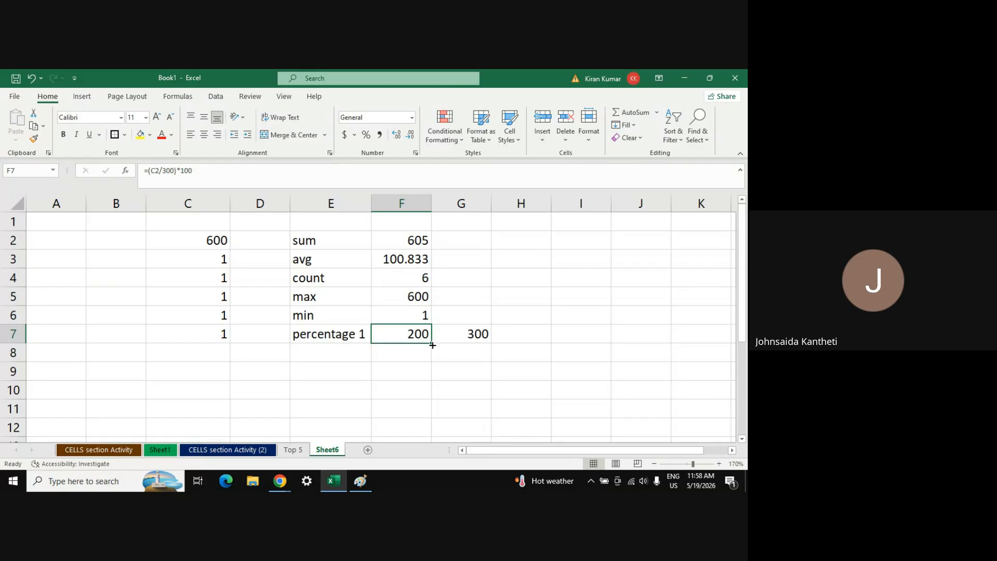
drag(432, 344, 431, 406)
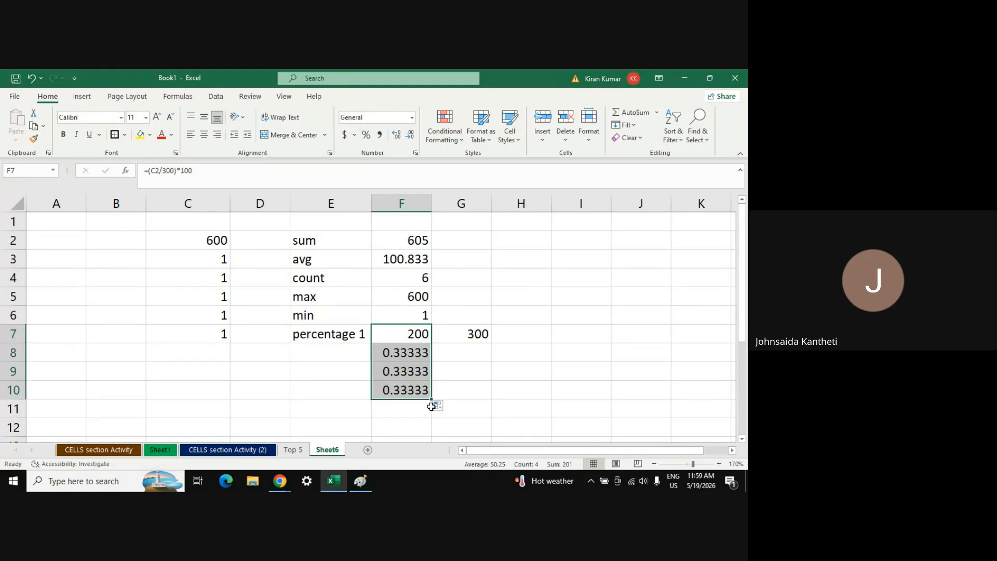
click(407, 356)
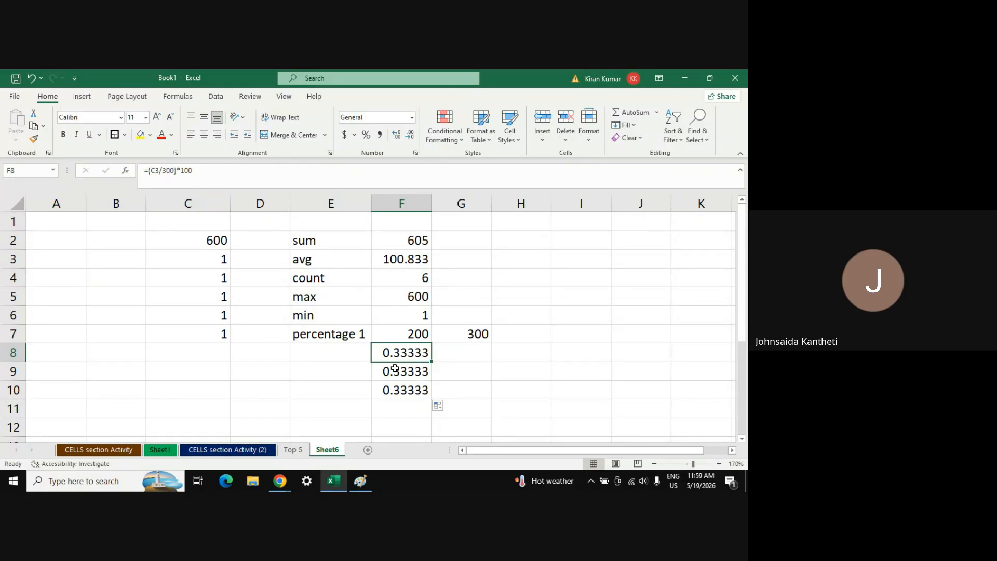
click(395, 369)
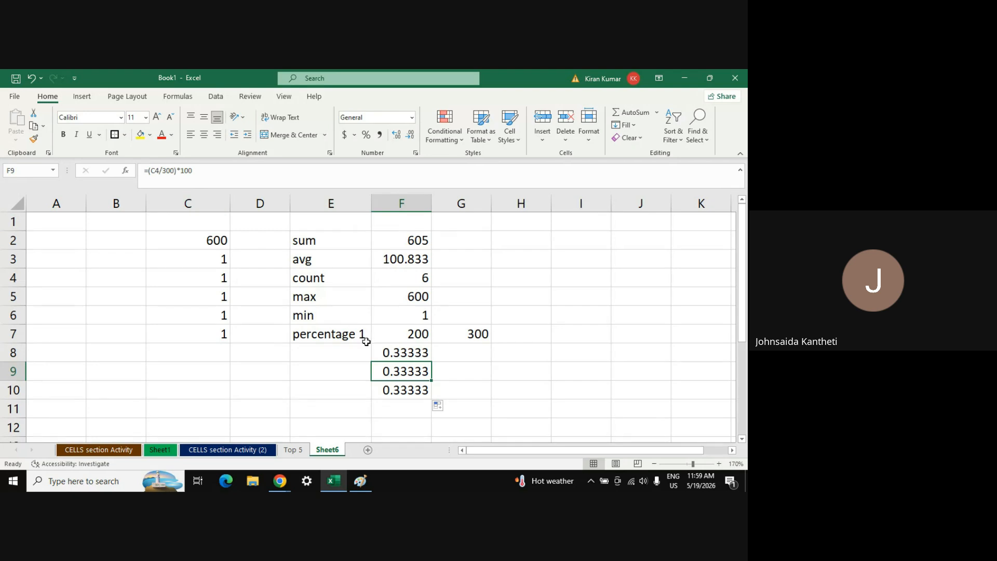
click(387, 388)
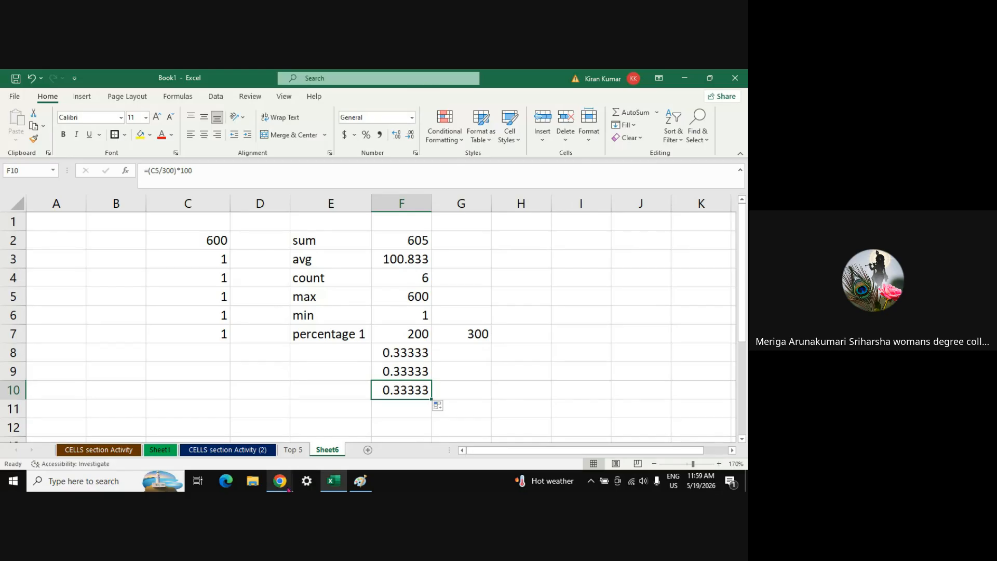
mouse_move(280, 481)
click(238, 444)
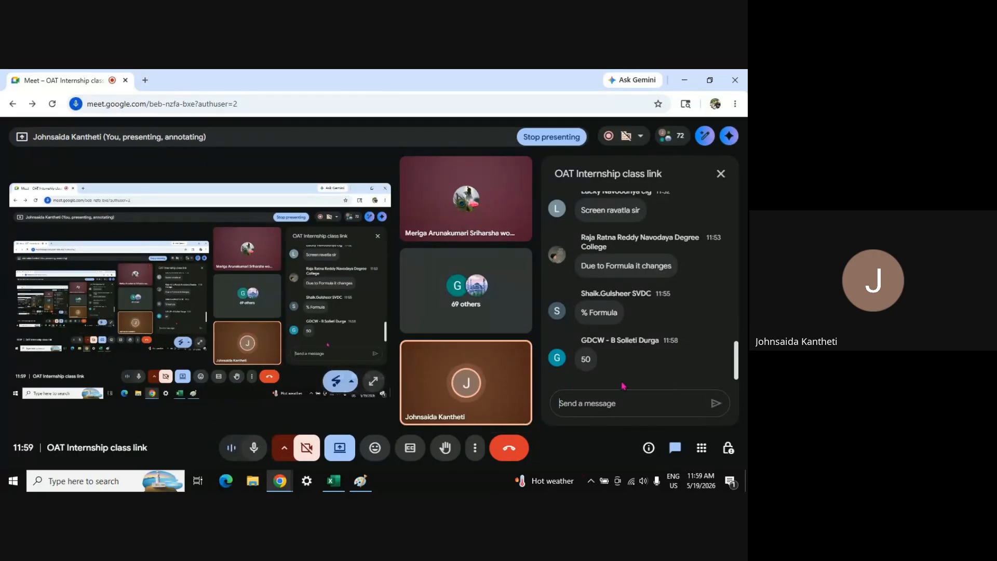
Return from the Meet call to the Excel workbook on Sheet6
key(alt+Tab)
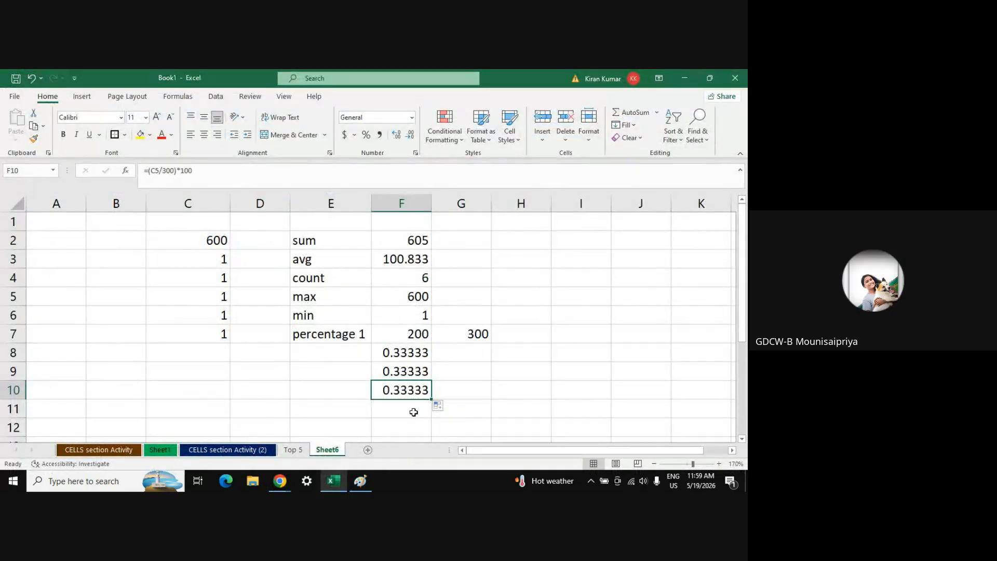
Fill the F7 percentage formula down through F12 and check each copied formula in F8:F12
click(414, 335)
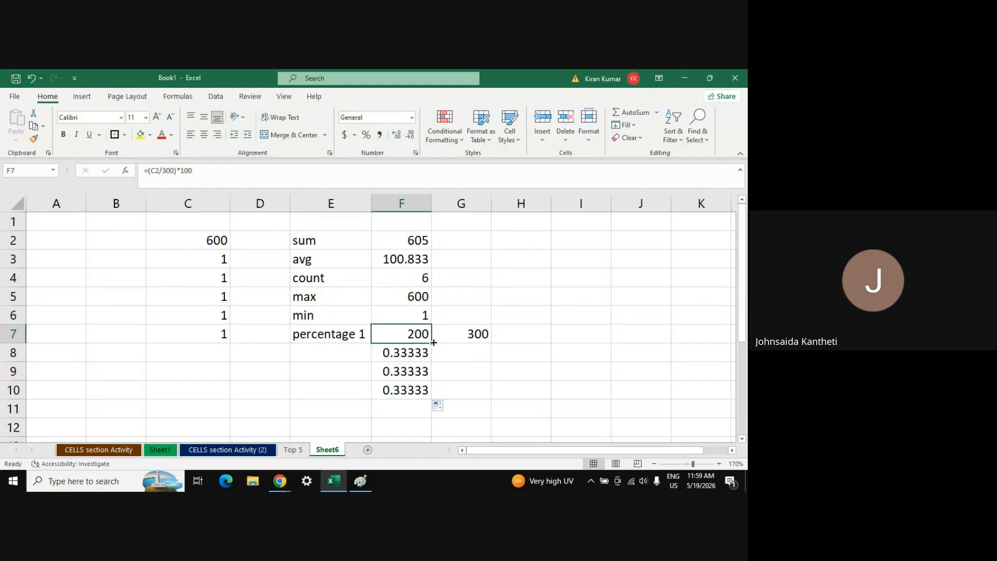
mouse_move(434, 344)
mouse_down()
mouse_move(431, 379)
mouse_move(432, 341)
mouse_up()
click(202, 242)
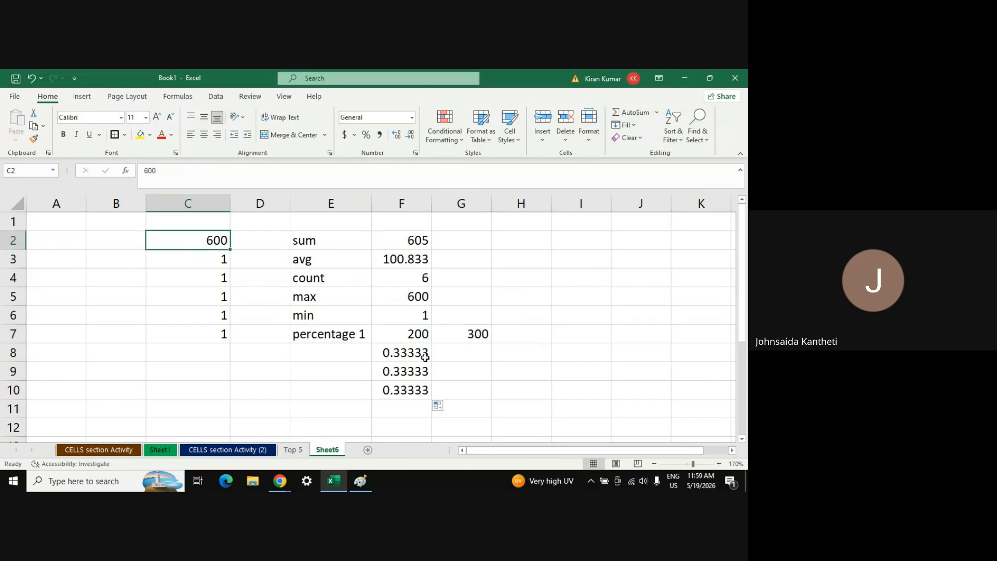
click(415, 335)
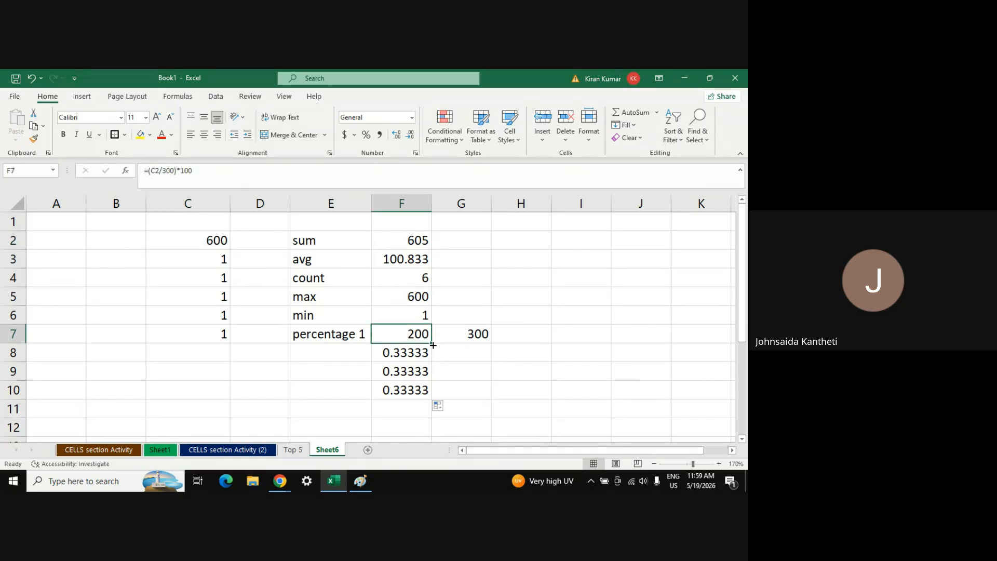
drag(433, 344, 433, 435)
click(413, 359)
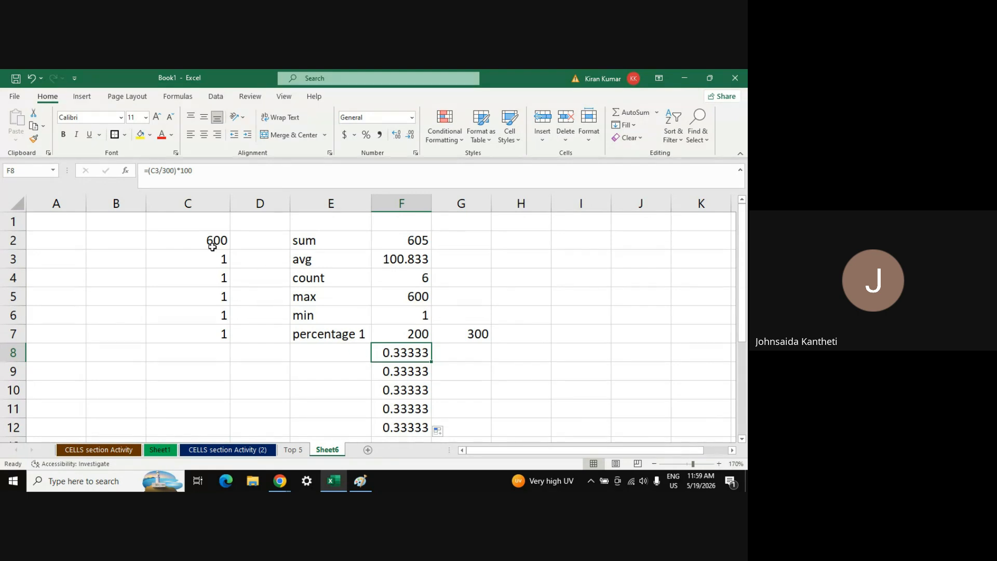
click(414, 372)
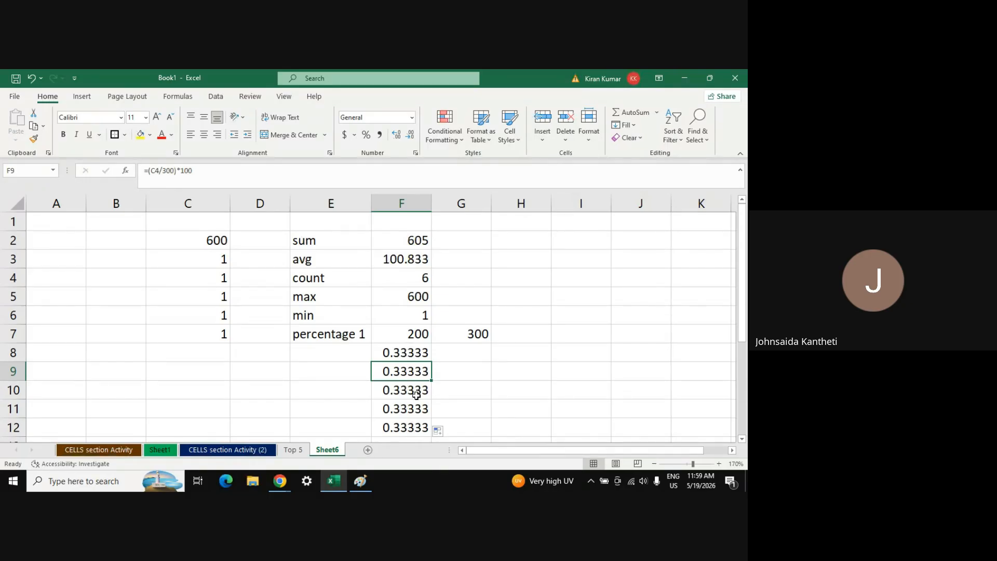
click(416, 395)
click(416, 414)
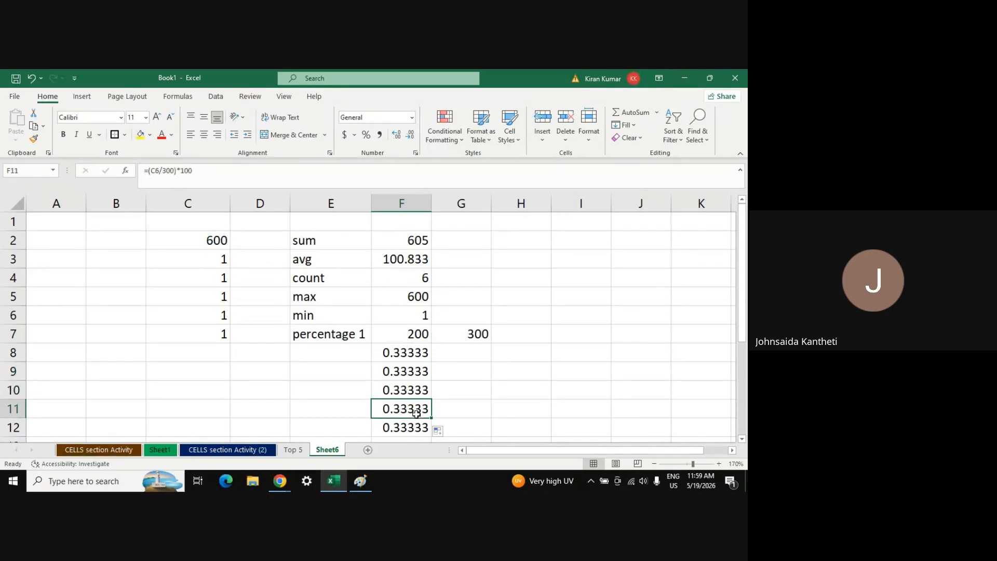
click(416, 427)
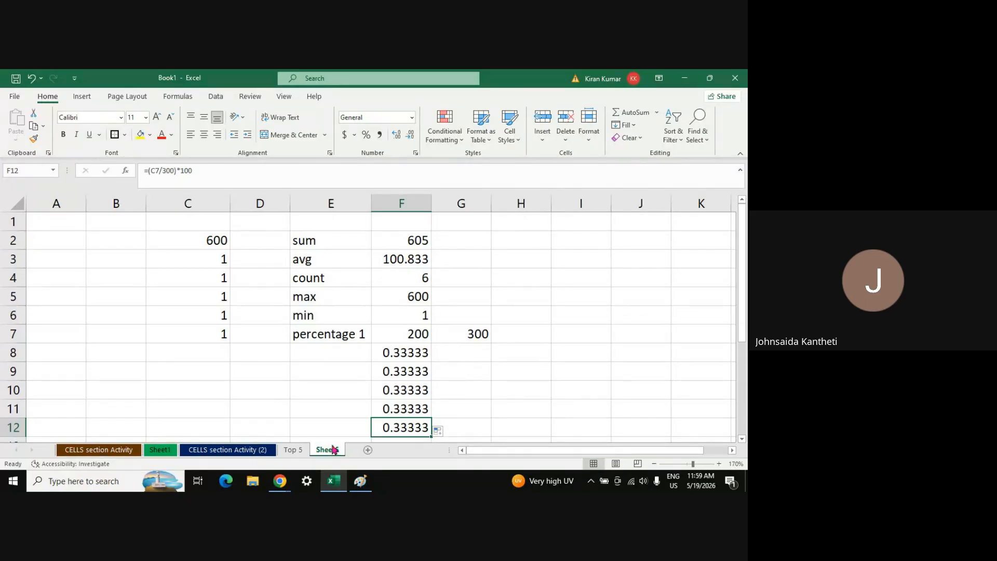
click(398, 355)
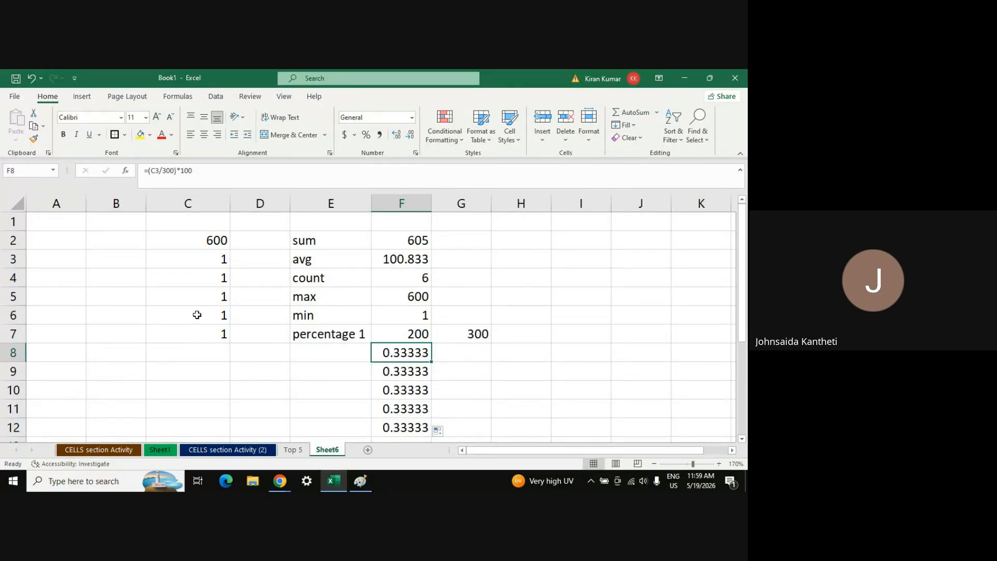
Enter 100, 50, 2, 5 and 1000 into C3:C7, then select F8:F12
click(195, 261)
text(100)
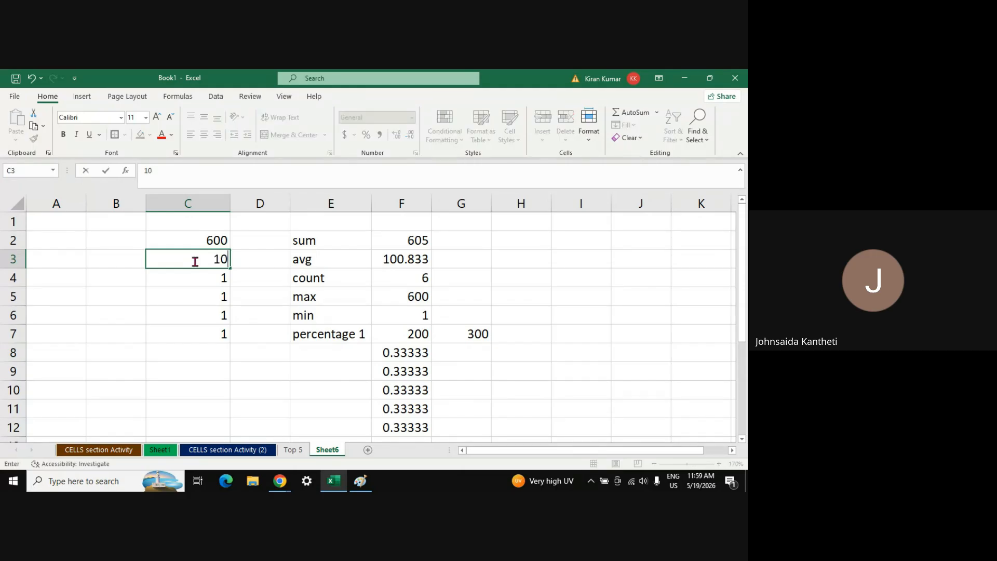
key(Return)
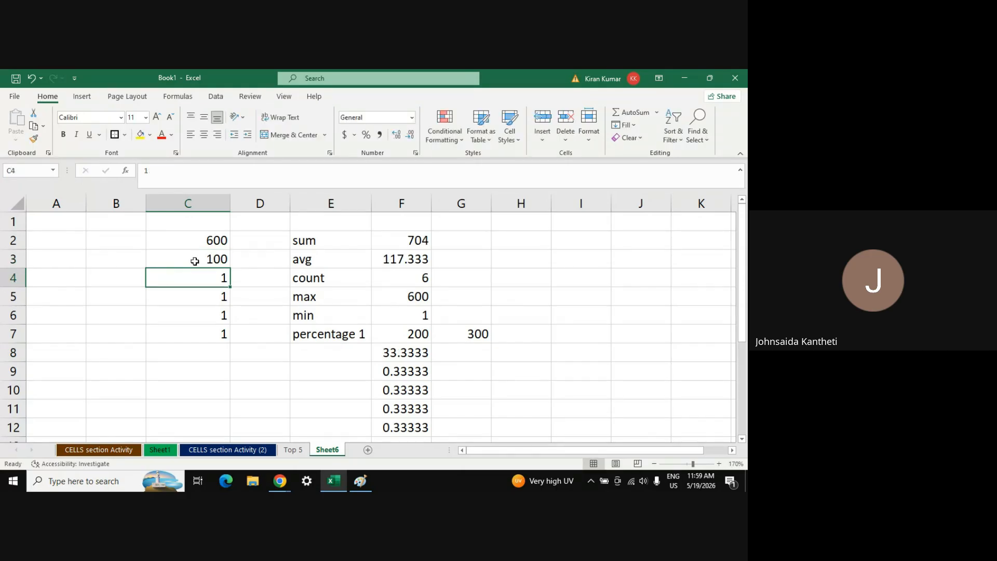
text(50)
key(Return)
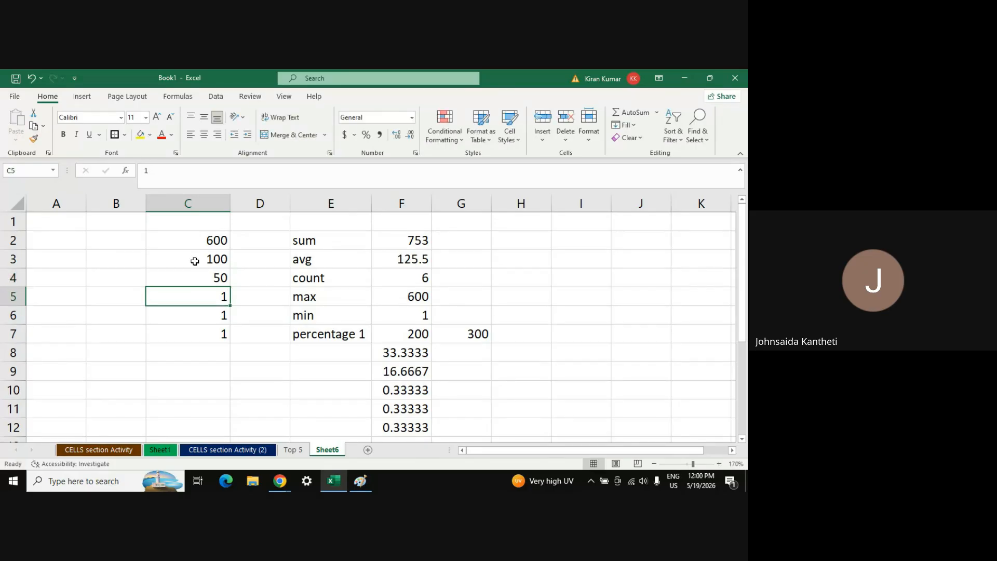
text(2)
key(Return)
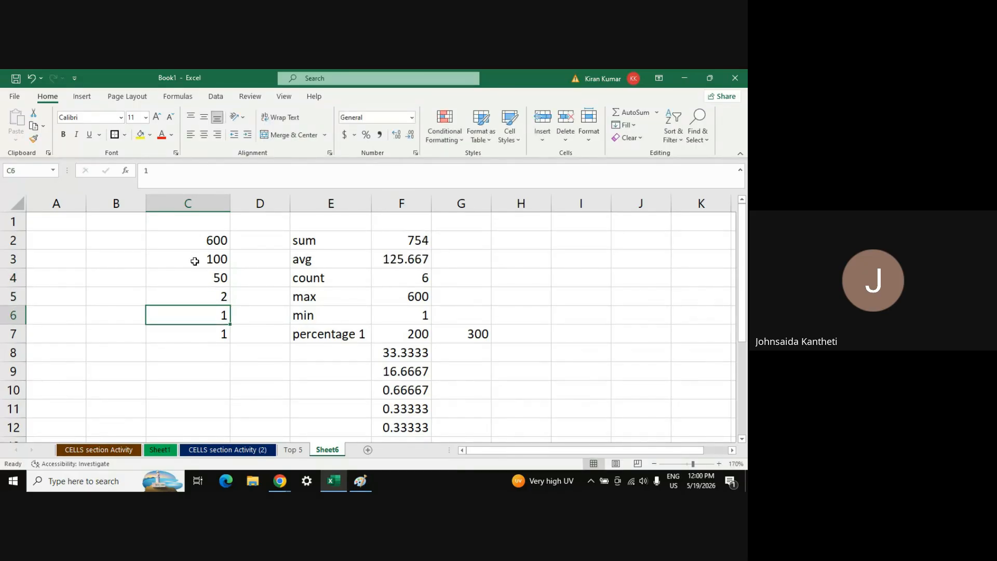
text(5)
key(Return)
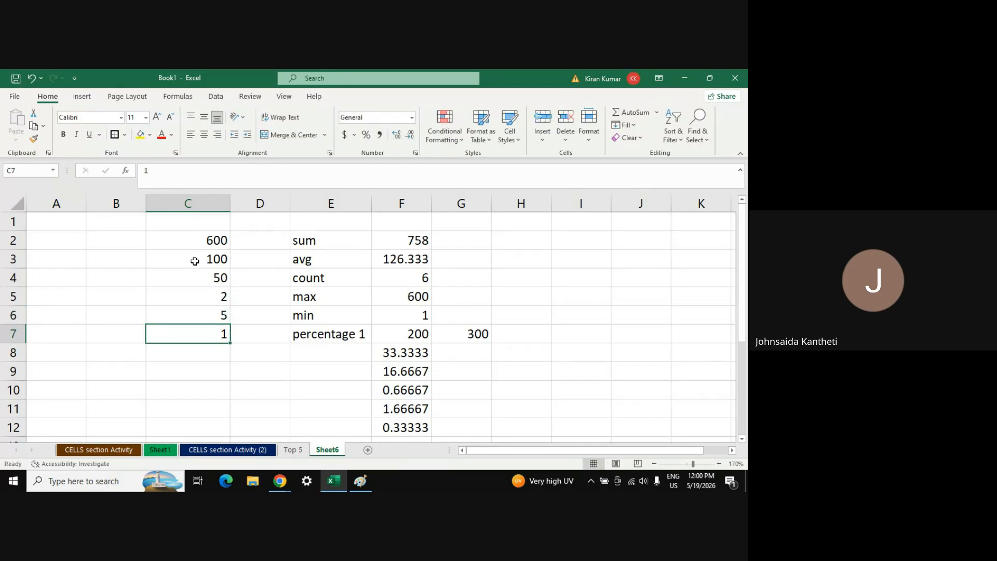
text(1000)
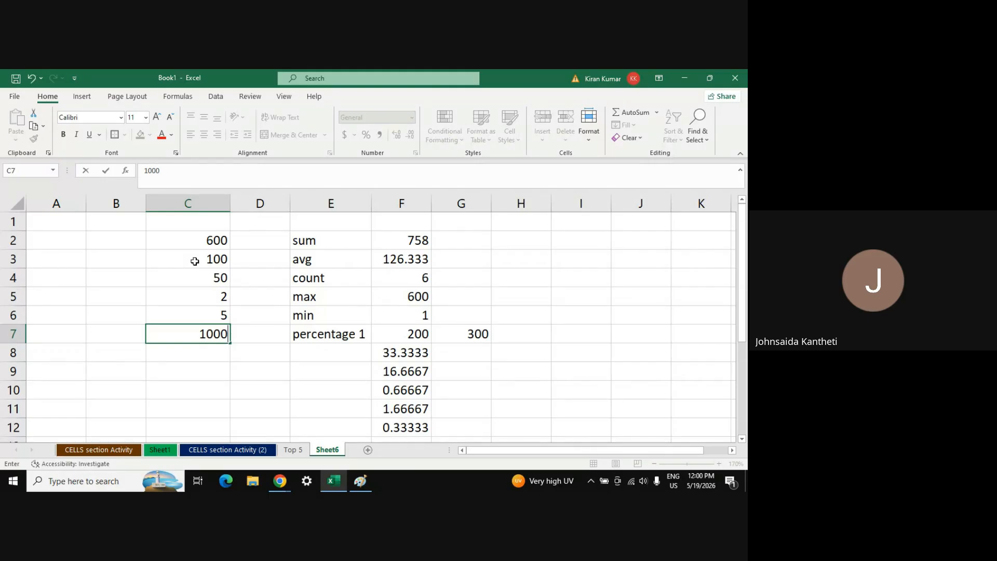
key(Return)
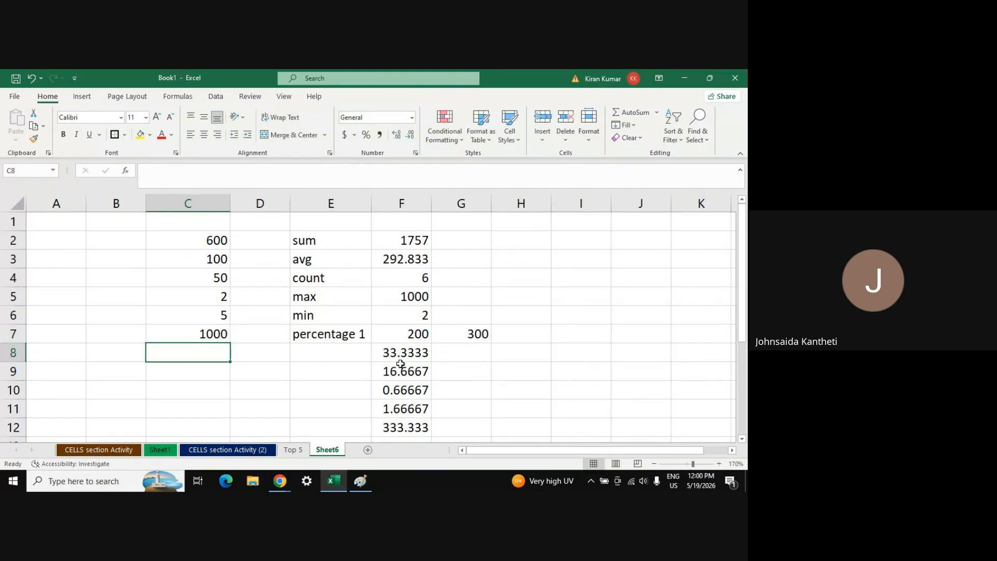
click(411, 351)
key(shift+Down)
key(shift+Down)
key(shift+Down)
key(shift+Down)
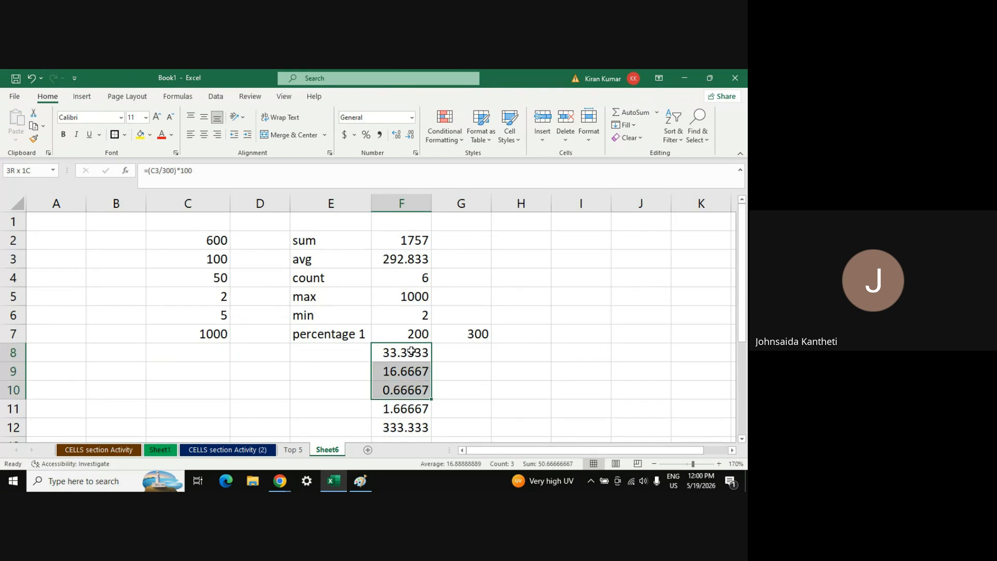
Format F8:F12 to three decimals, showing 33.333, 16.667, 0.667, 1.667 and 333.333
click(410, 135)
click(409, 137)
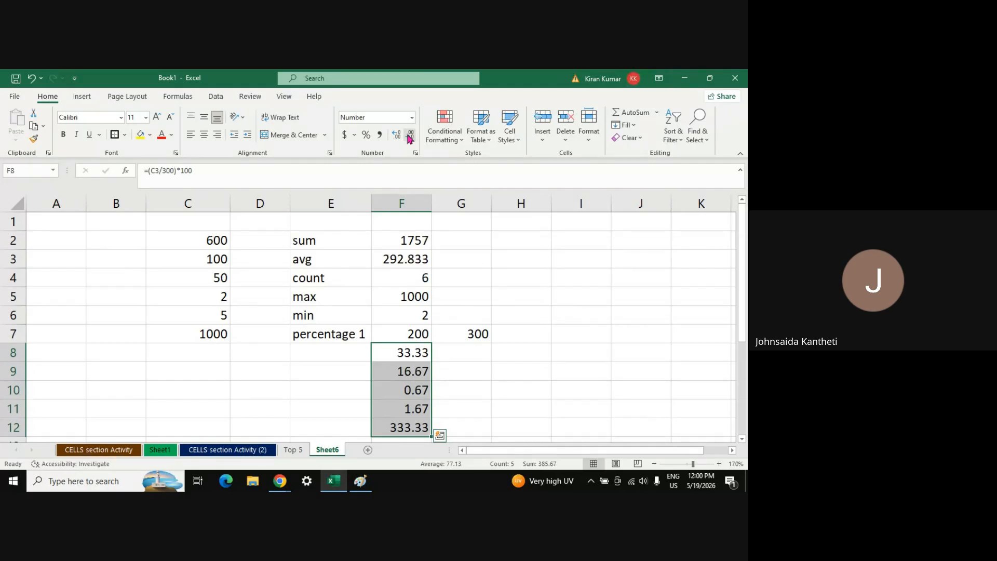
click(409, 136)
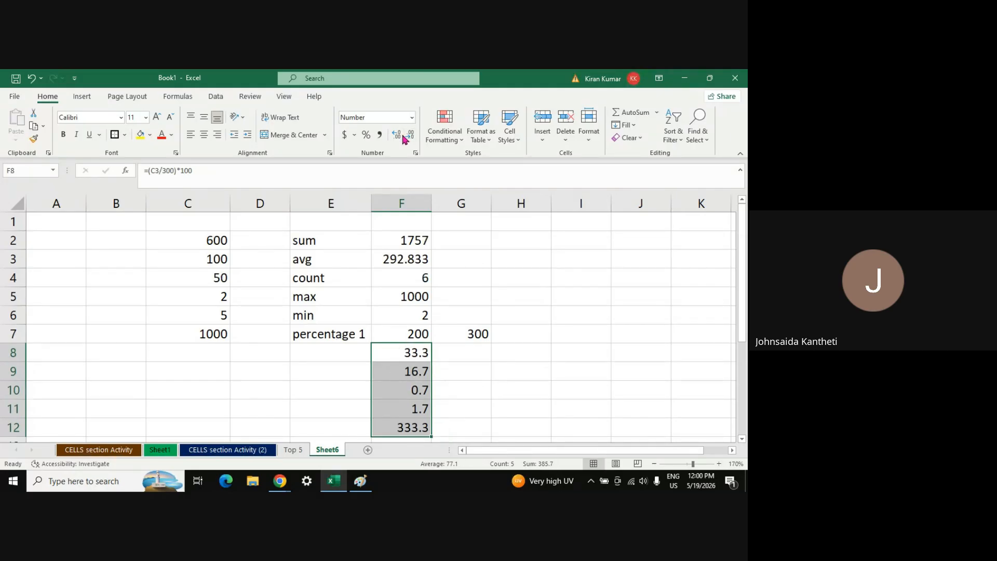
click(397, 136)
click(397, 135)
click(397, 135)
click(397, 135)
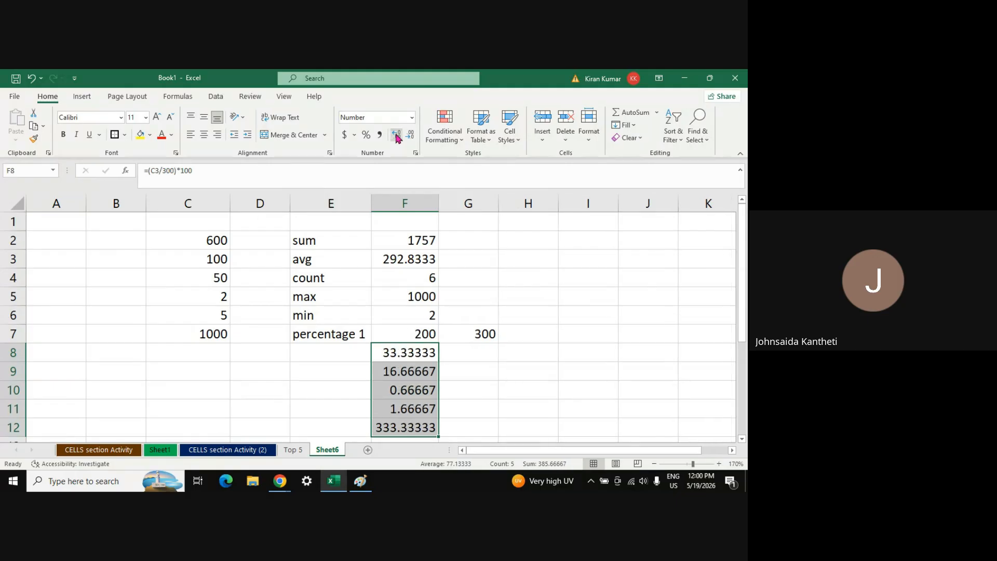
click(397, 135)
click(396, 136)
click(411, 137)
click(410, 137)
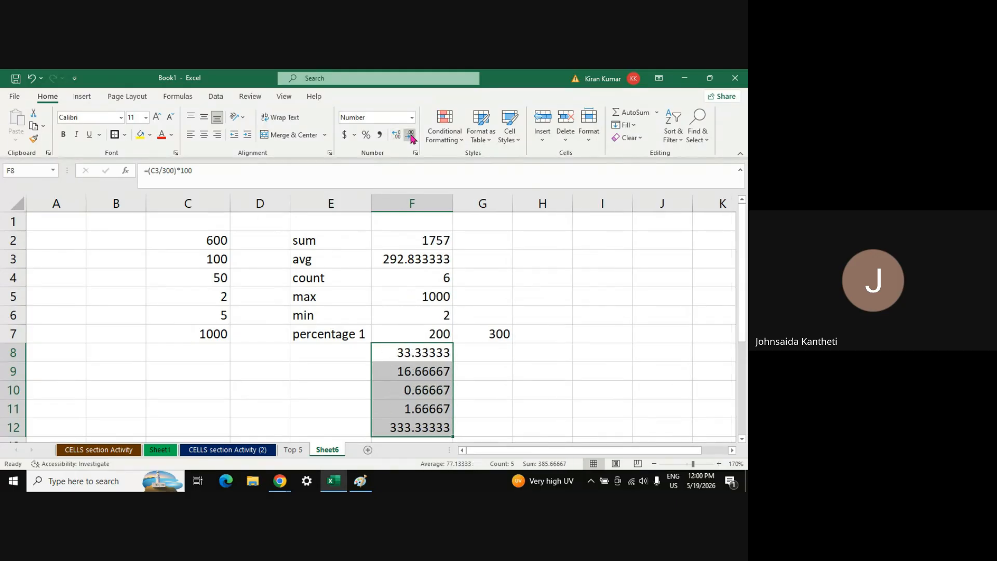
click(411, 138)
click(411, 137)
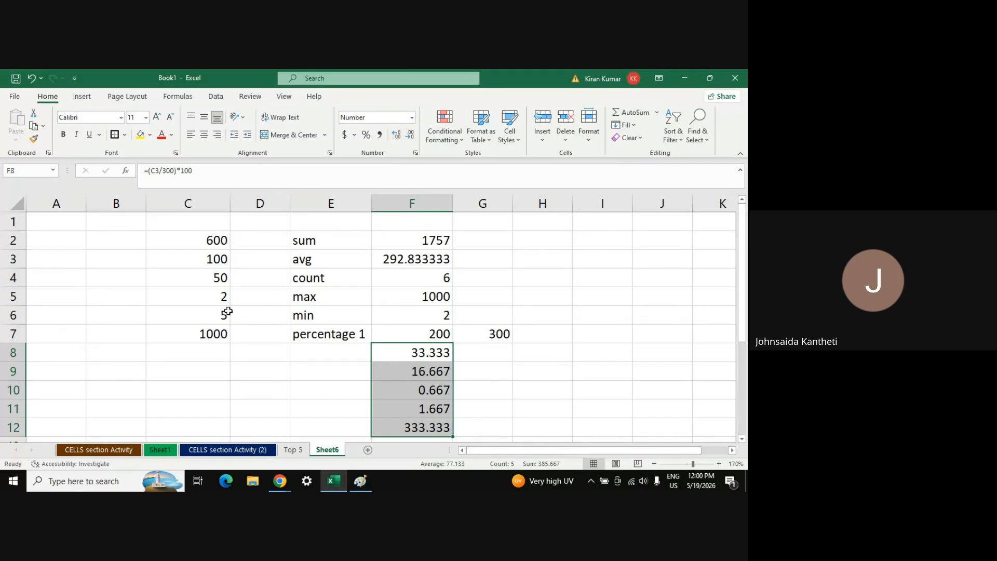
click(423, 391)
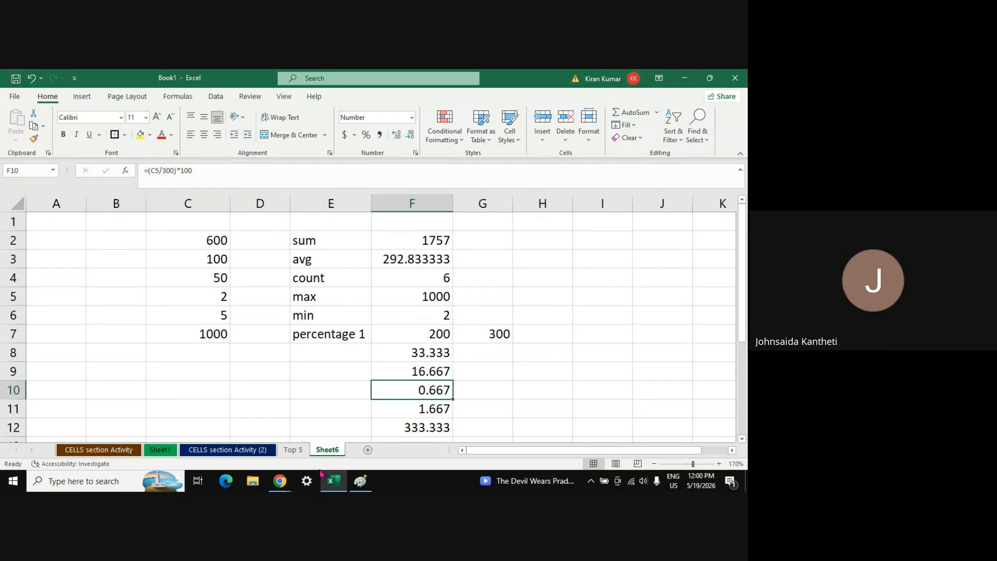
In the Meet call, use Manage recording to request stopping the meeting's recording
mouse_move(280, 481)
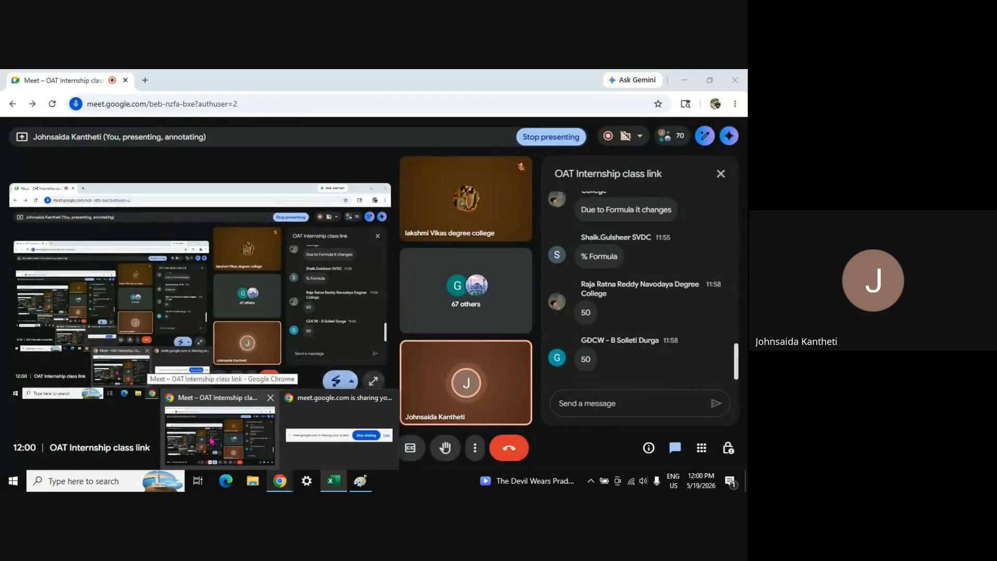
click(211, 440)
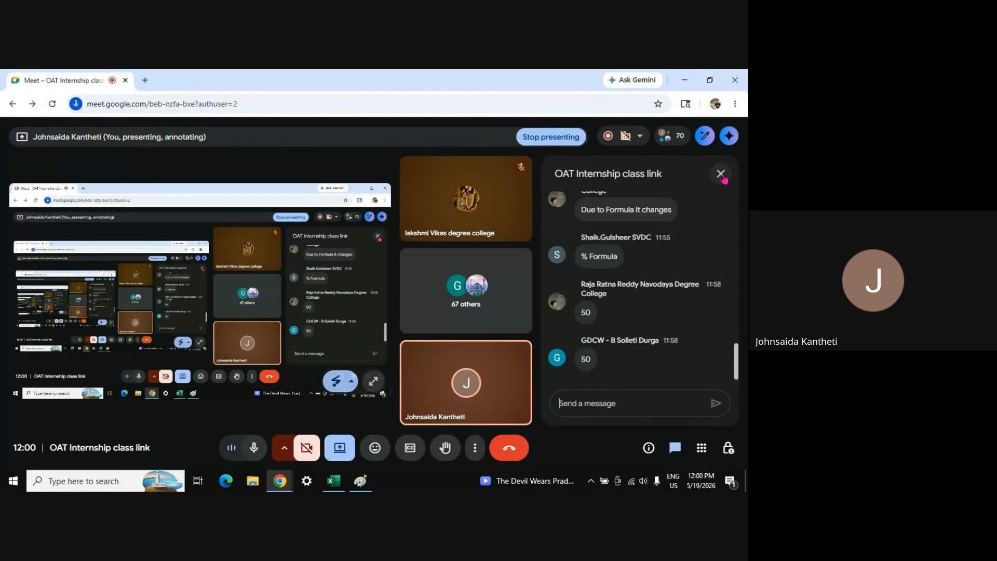
click(476, 450)
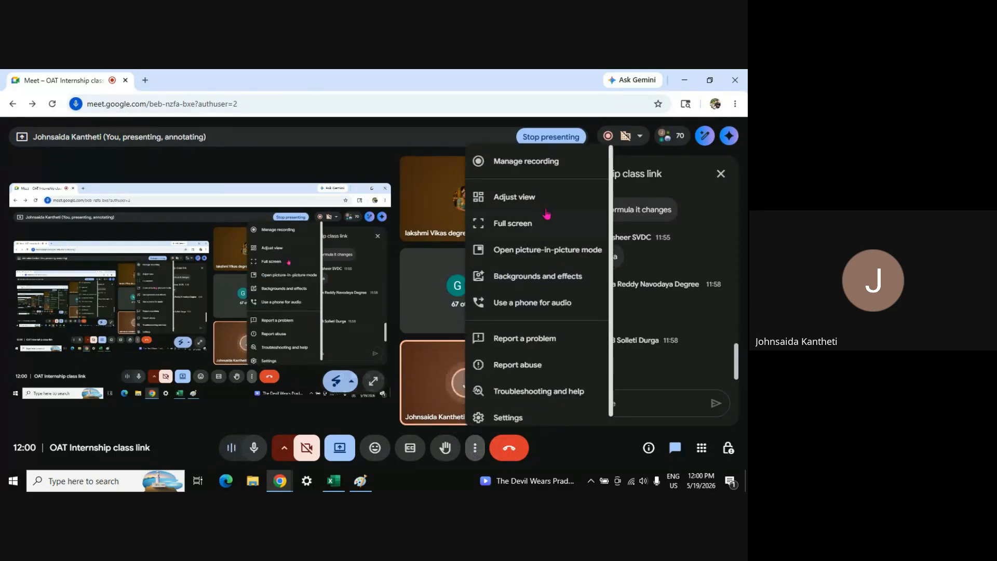
click(529, 163)
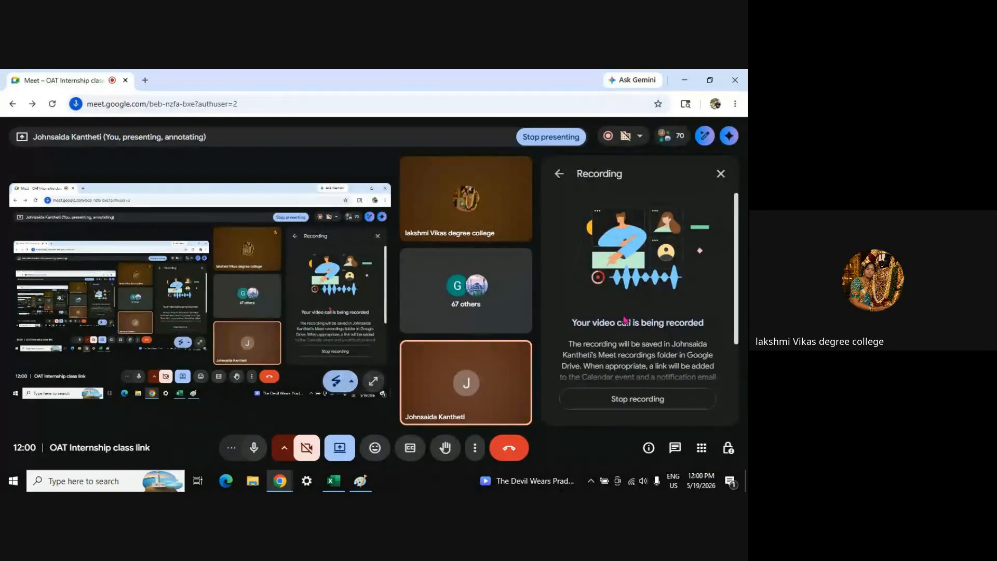
click(633, 405)
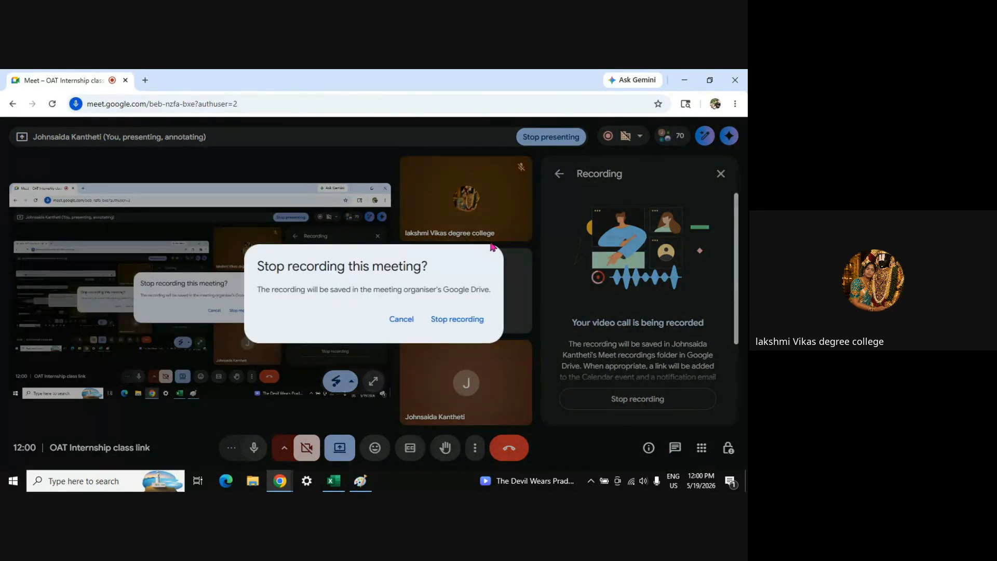